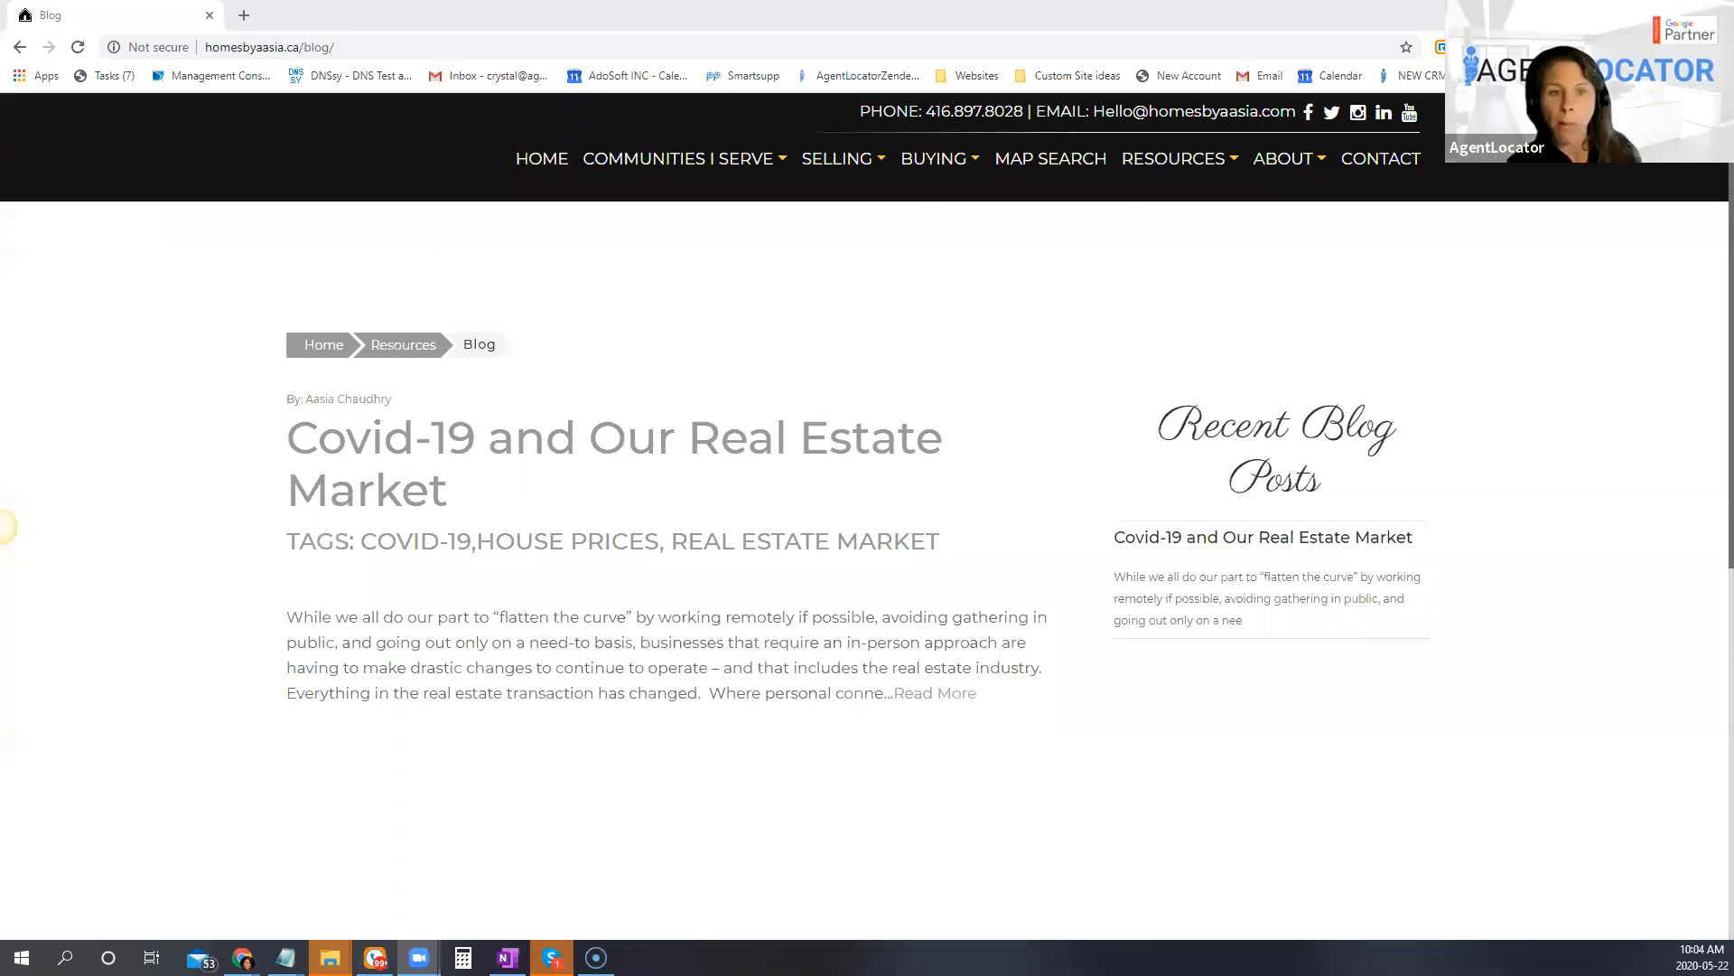
Step: Open the full Covid-19 and Our Real Estate Market blog post and review its text from title to share options
{"action": "scroll", "coordinate": [766, 632], "scroll_direction": "down", "scroll_amount": 3}
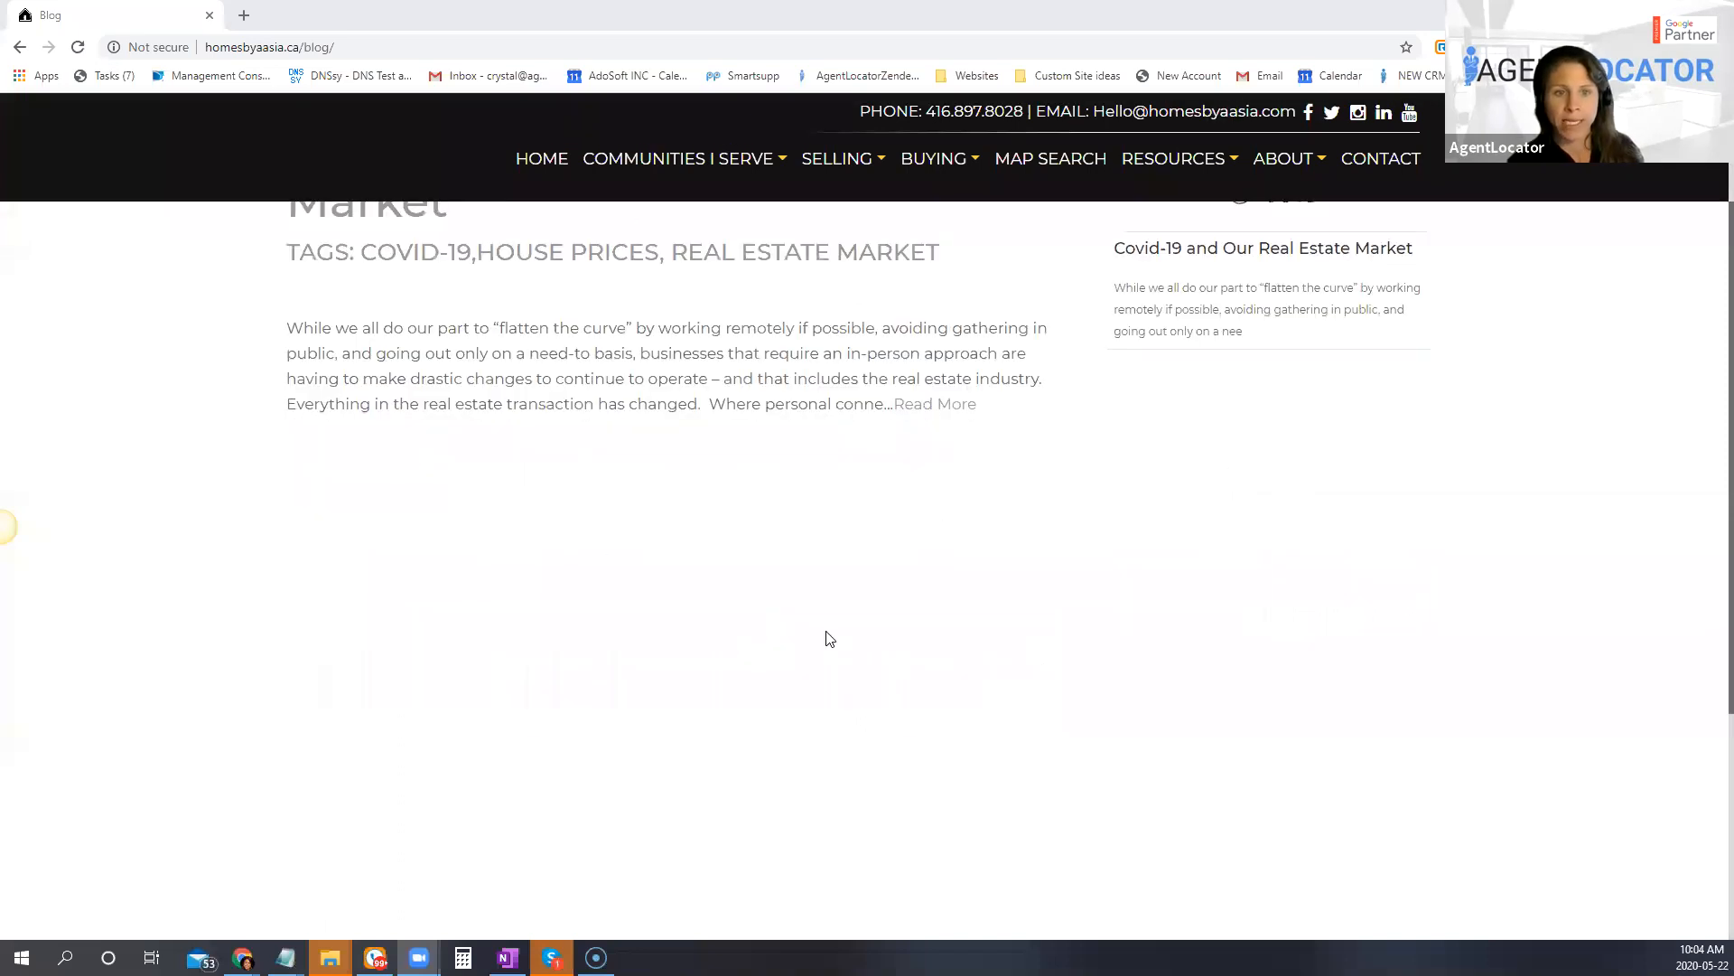
{"action": "scroll", "coordinate": [825, 639], "scroll_direction": "up", "scroll_amount": 3}
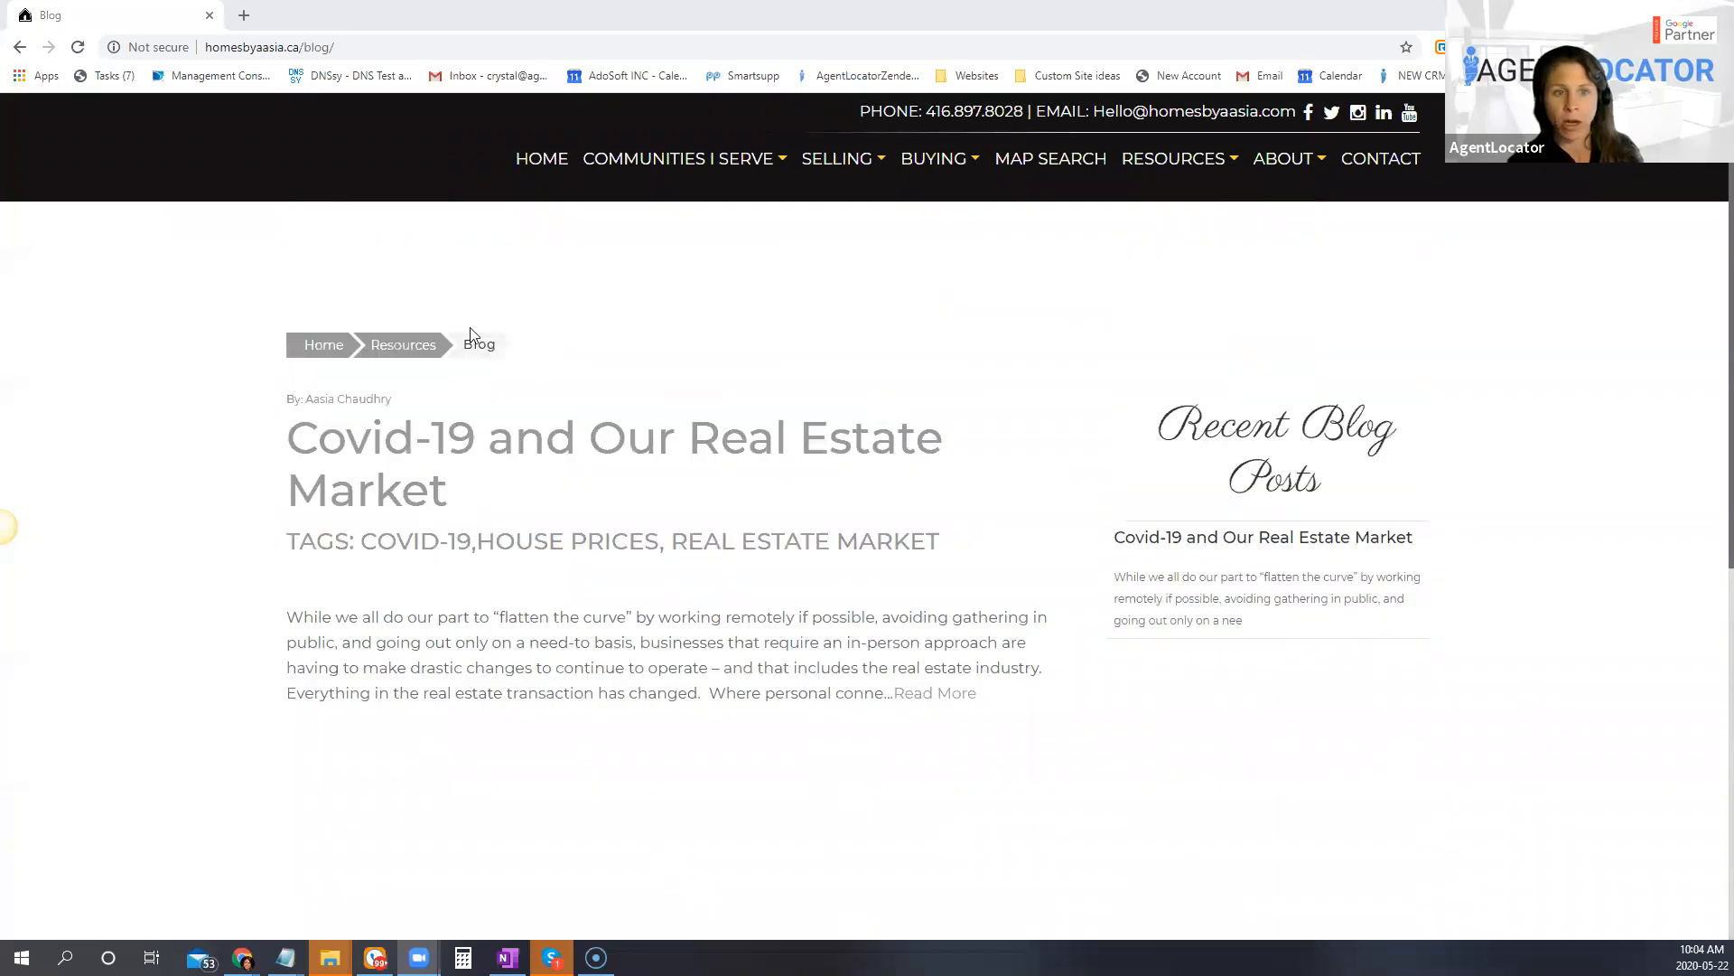
{"action": "left_click", "coordinate": [939, 712]}
{"action": "scroll", "coordinate": [875, 692], "scroll_direction": "down", "scroll_amount": 3}
{"action": "scroll", "coordinate": [863, 684], "scroll_direction": "down", "scroll_amount": 5}
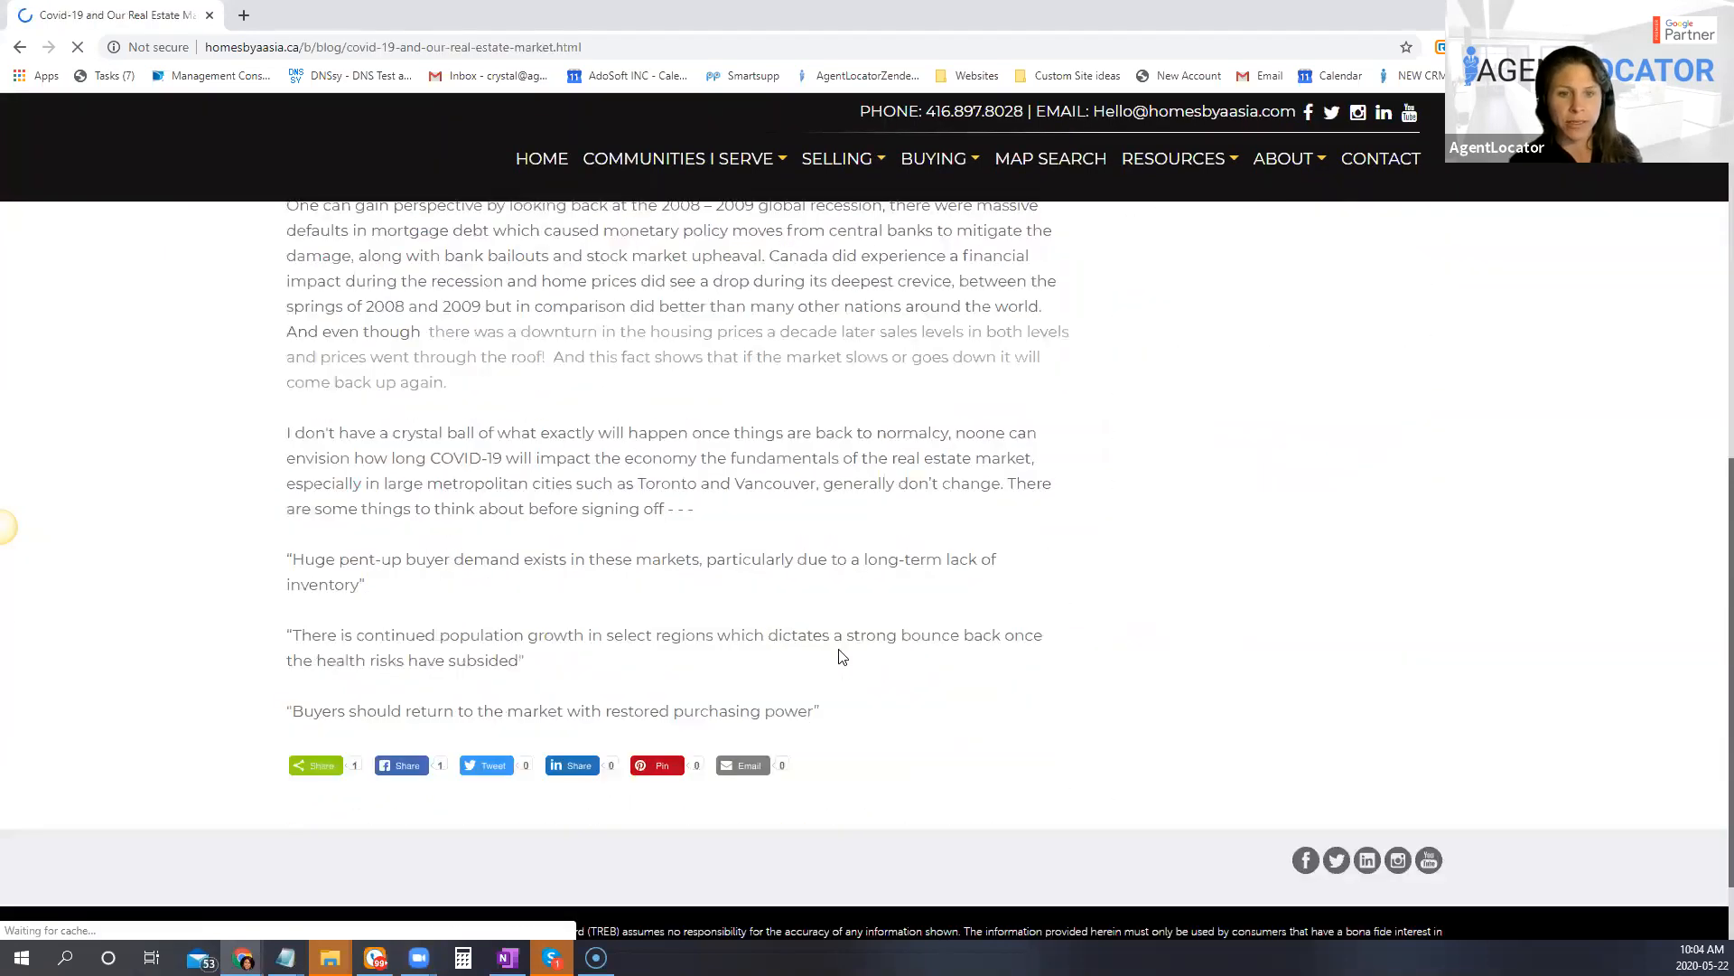
{"action": "scroll", "coordinate": [749, 659], "scroll_direction": "up", "scroll_amount": 3}
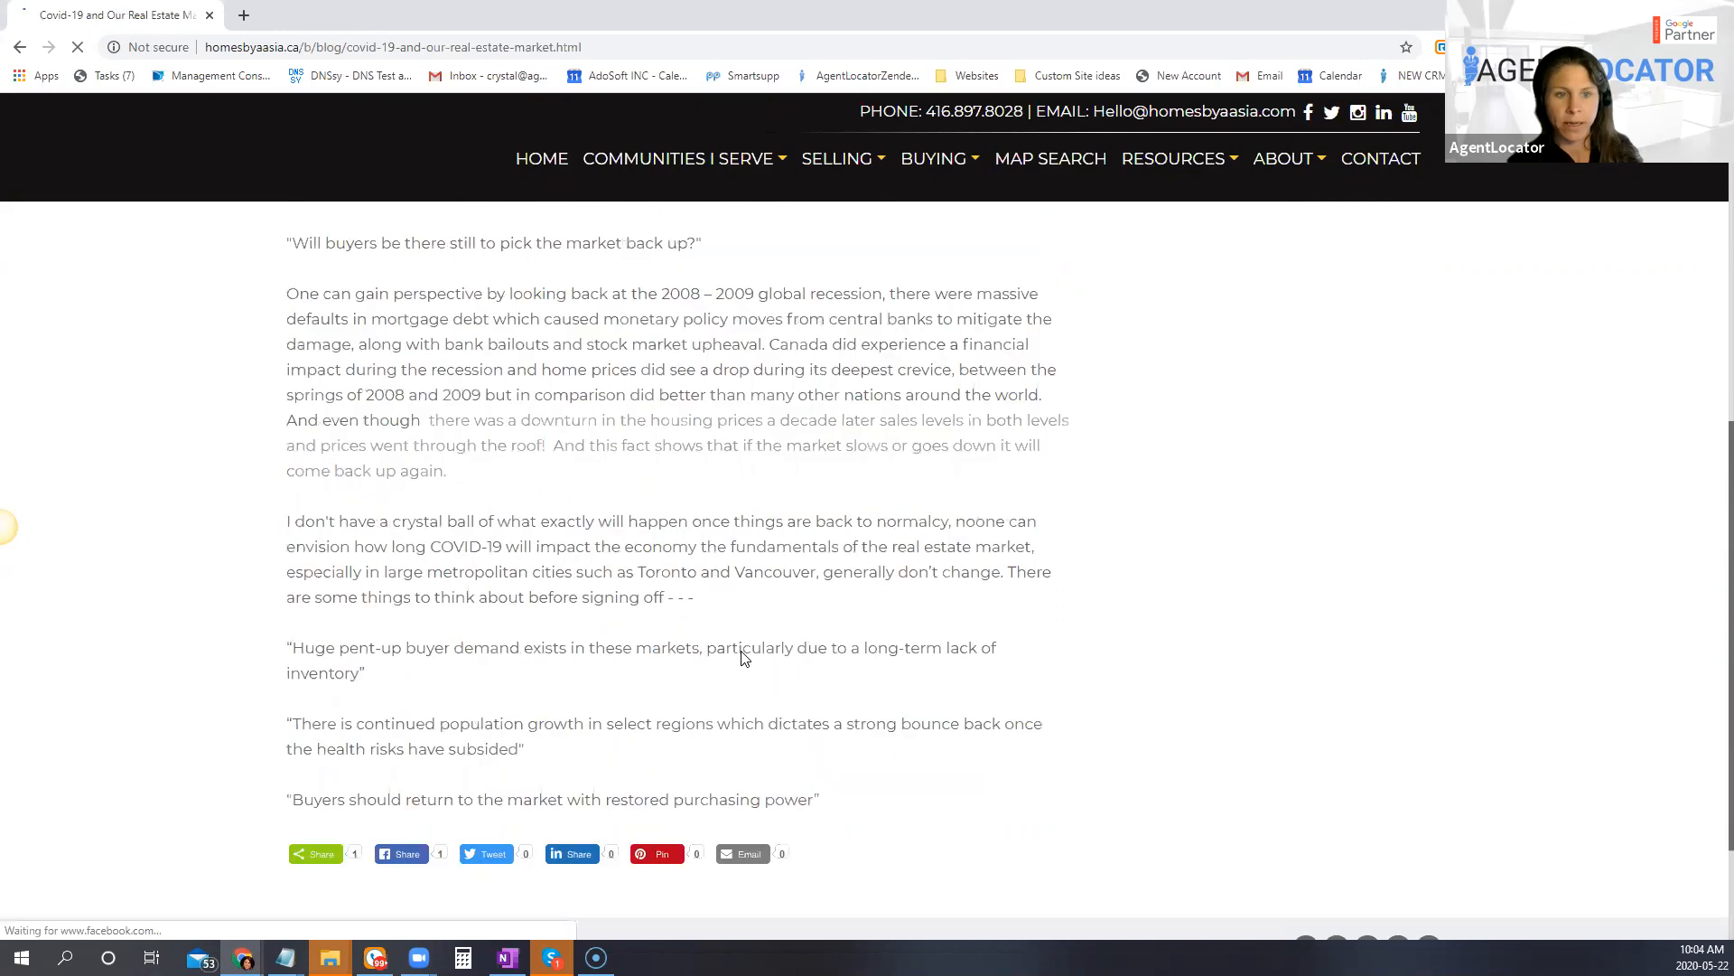
{"action": "scroll", "coordinate": [754, 641], "scroll_direction": "up", "scroll_amount": 5}
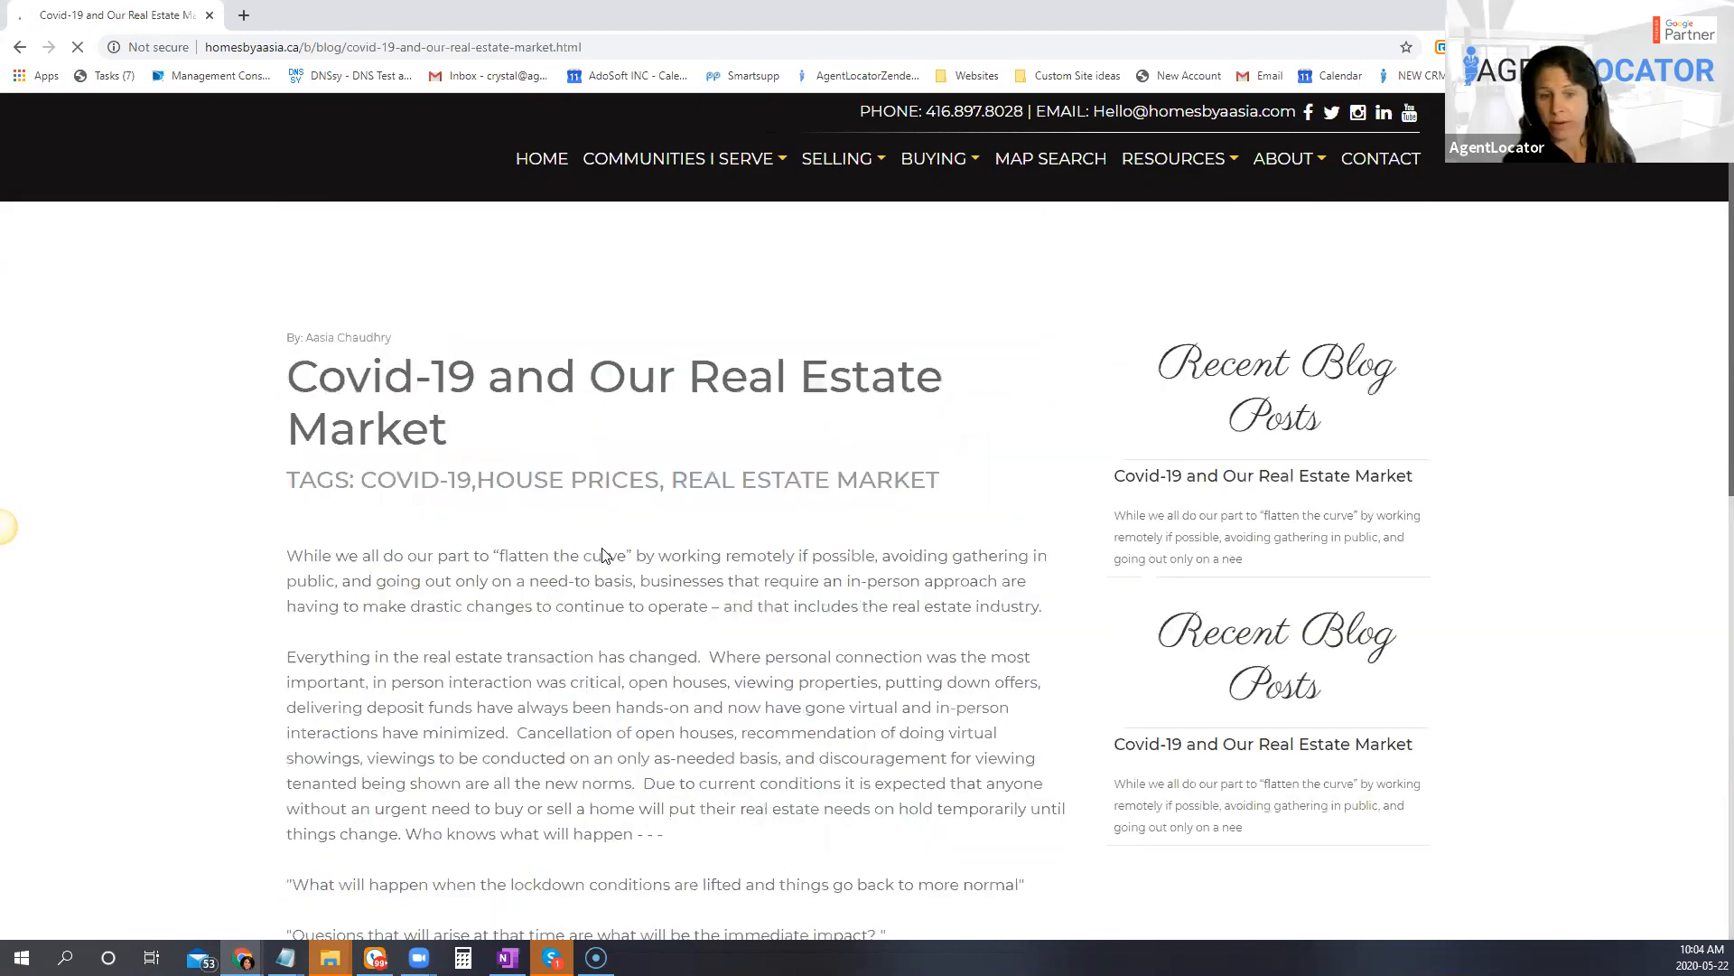
{"action": "scroll", "coordinate": [642, 598], "scroll_direction": "down", "scroll_amount": 5}
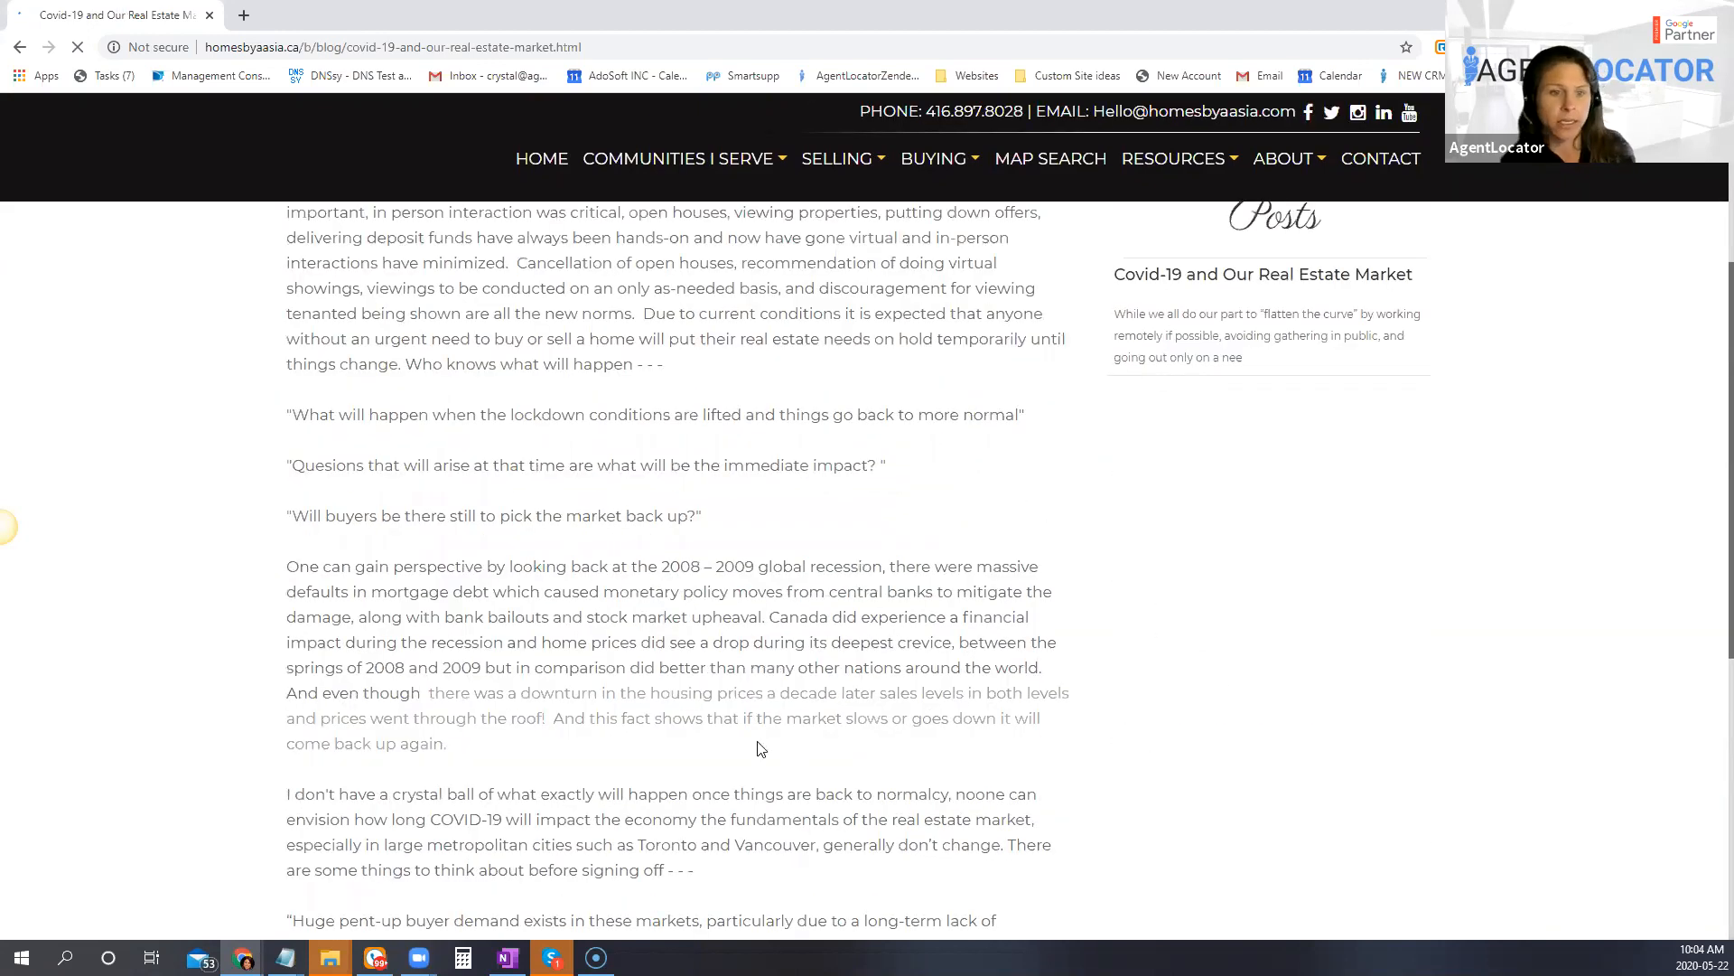
{"action": "scroll", "coordinate": [736, 763], "scroll_direction": "down", "scroll_amount": 1}
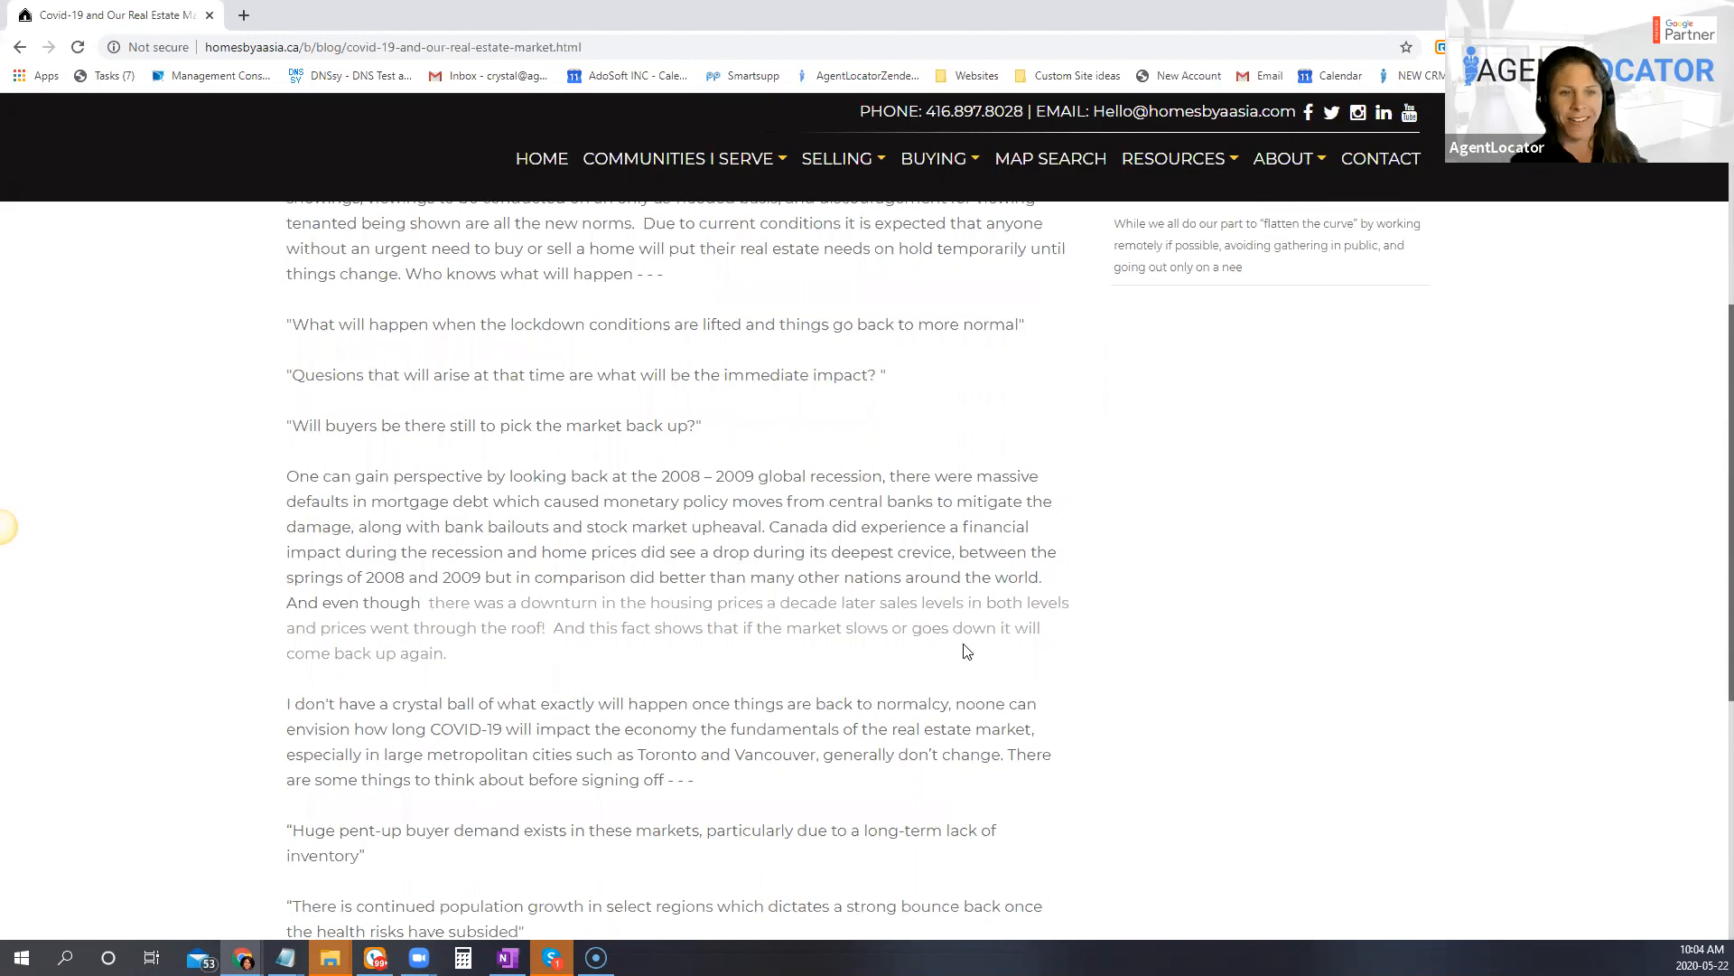
{"action": "scroll", "coordinate": [960, 730], "scroll_direction": "down", "scroll_amount": 2}
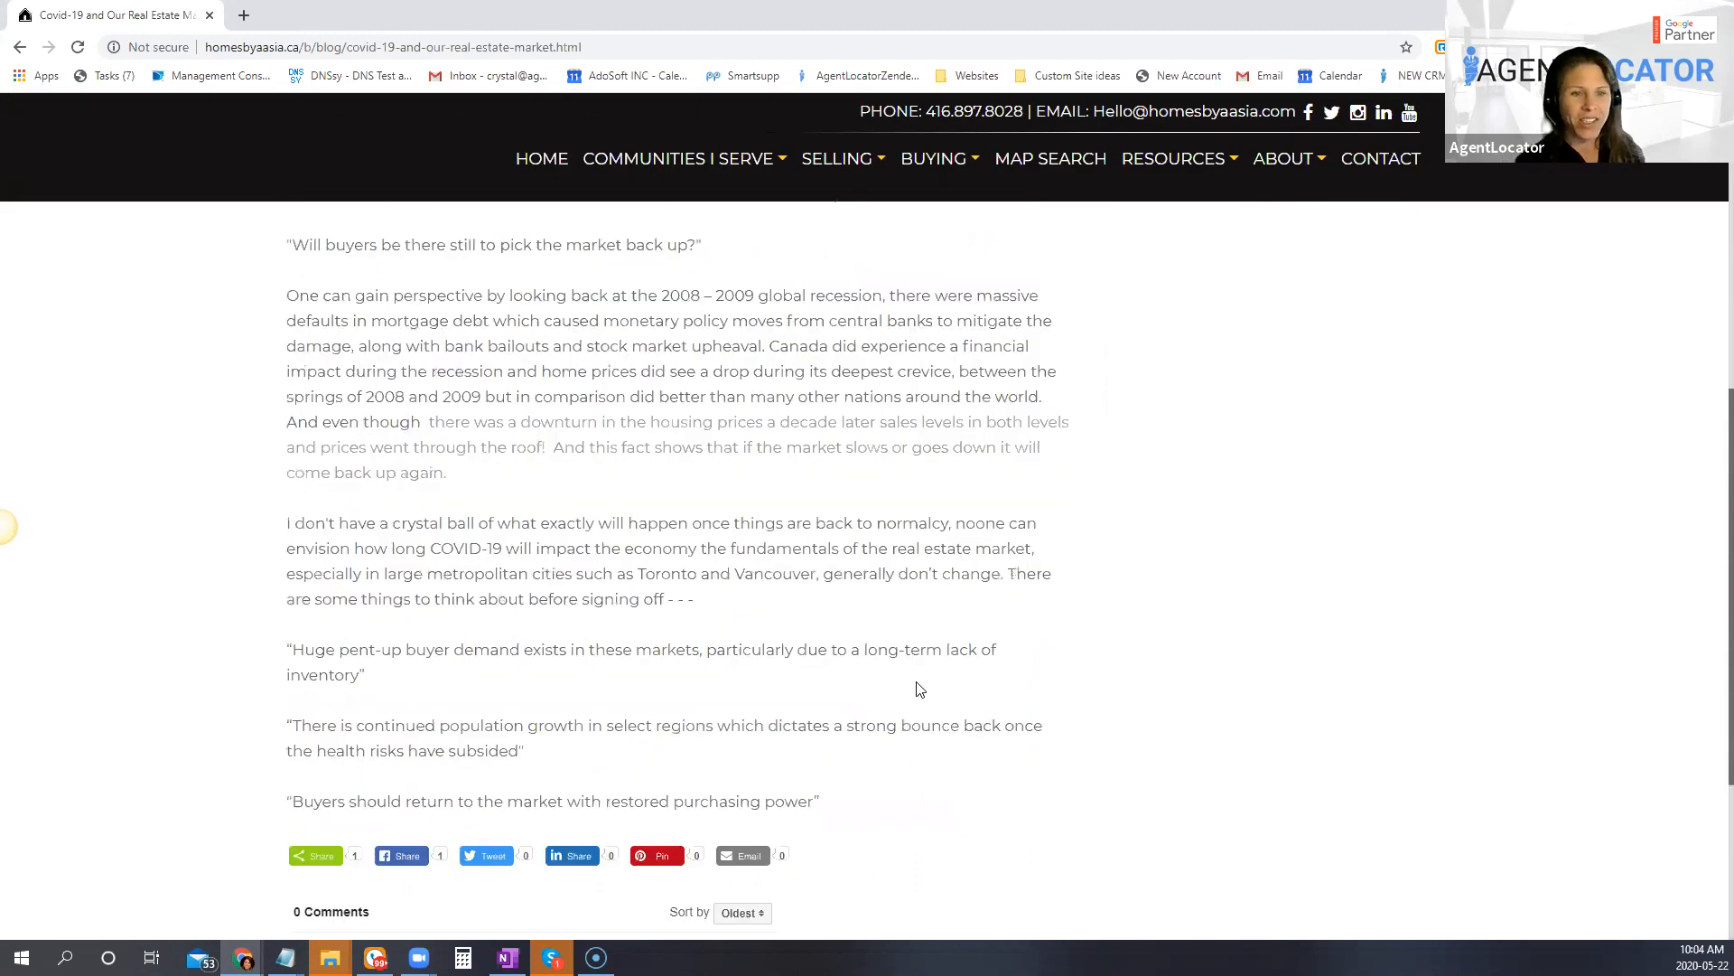
{"action": "scroll", "coordinate": [912, 652], "scroll_direction": "up", "scroll_amount": 1}
{"action": "scroll", "coordinate": [909, 644], "scroll_direction": "up", "scroll_amount": 7}
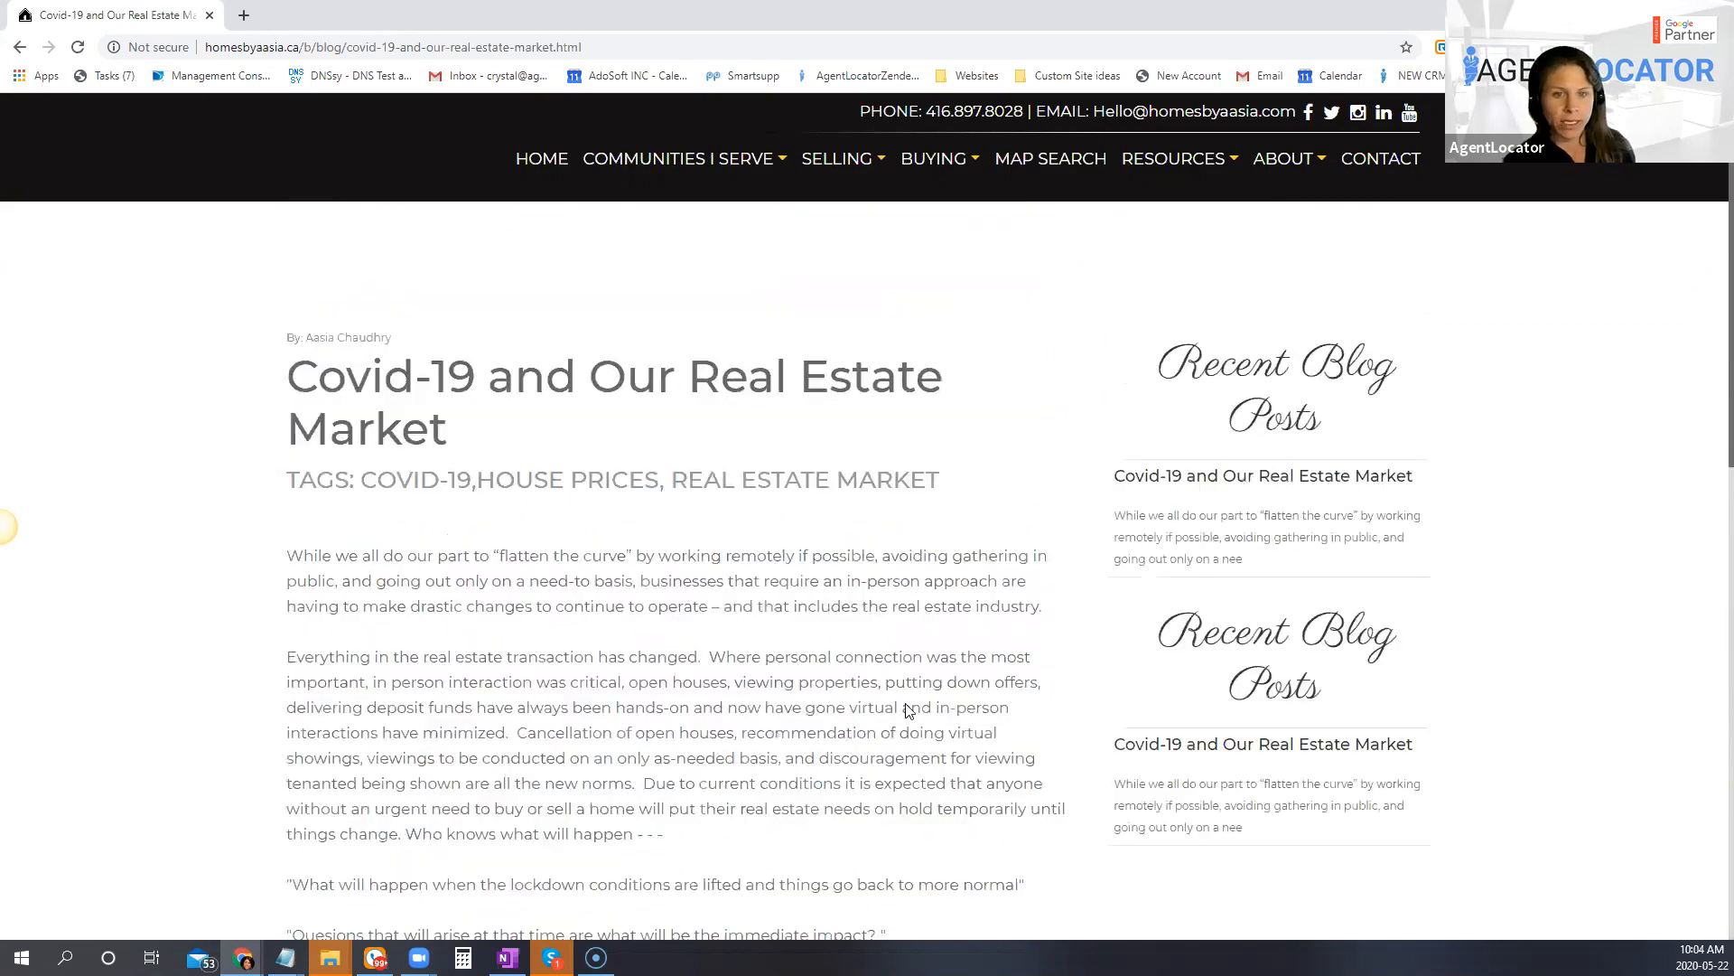
{"action": "scroll", "coordinate": [704, 445], "scroll_direction": "down", "scroll_amount": 2}
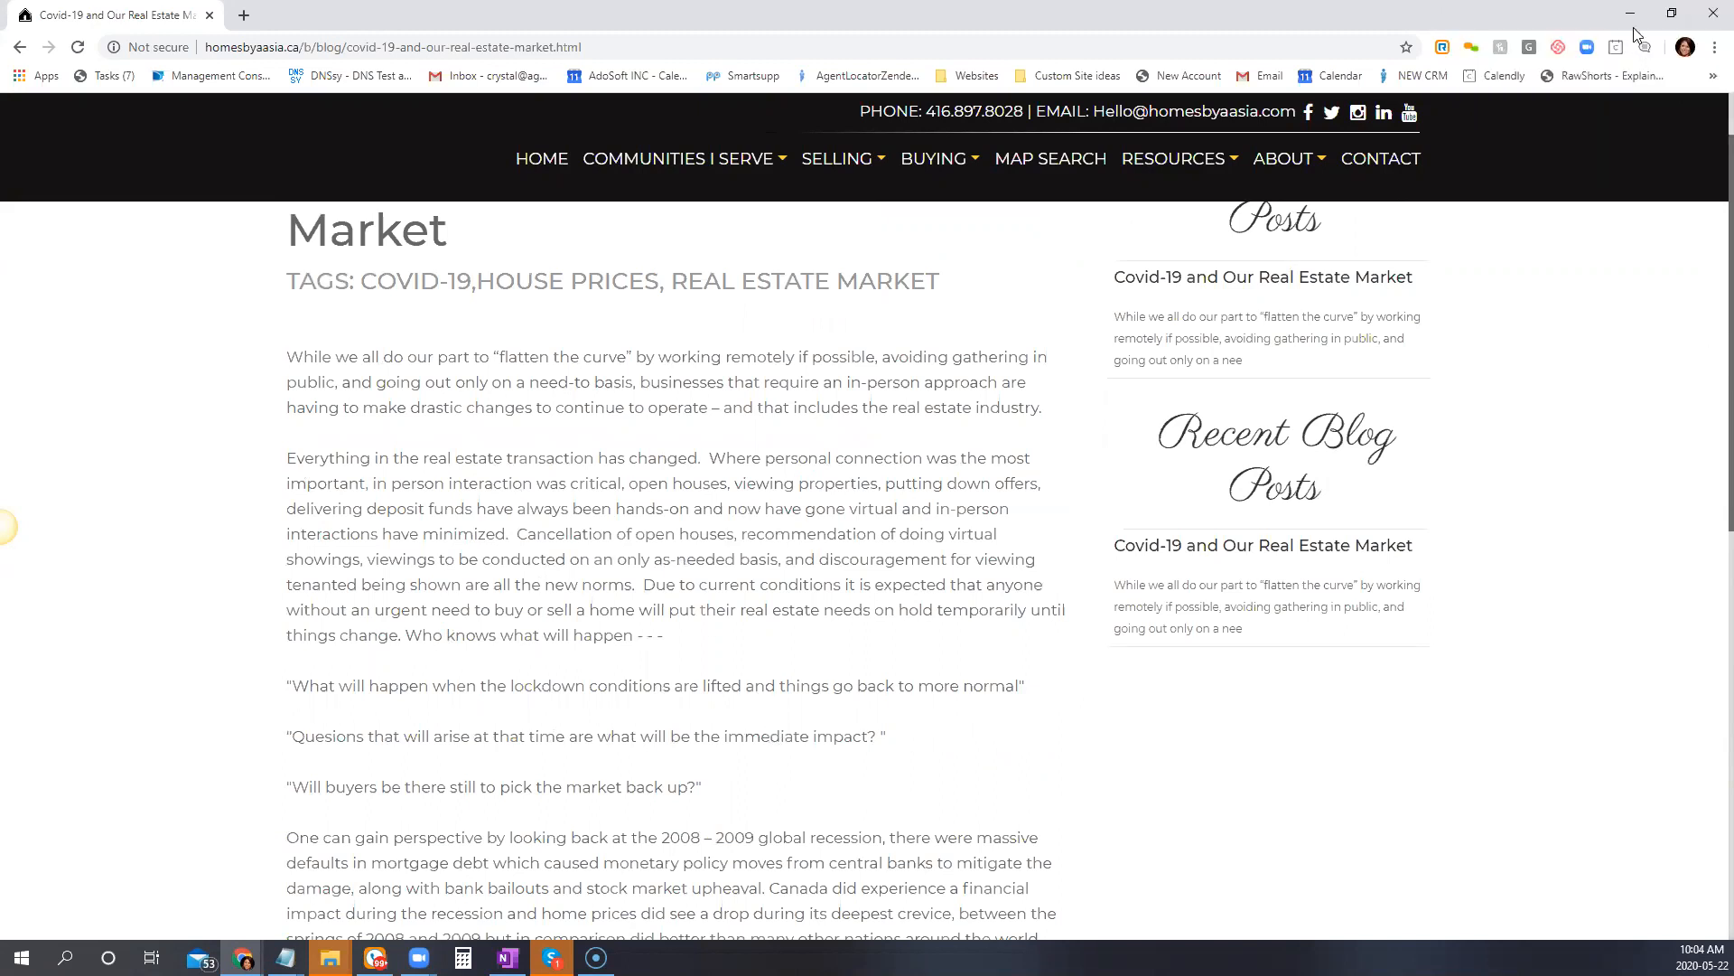
Step: Switch to the AgentLocator CRM window and open the TrainingBasic.agentlocator.ca website in the website editor
{"action": "left_click", "coordinate": [1633, 20]}
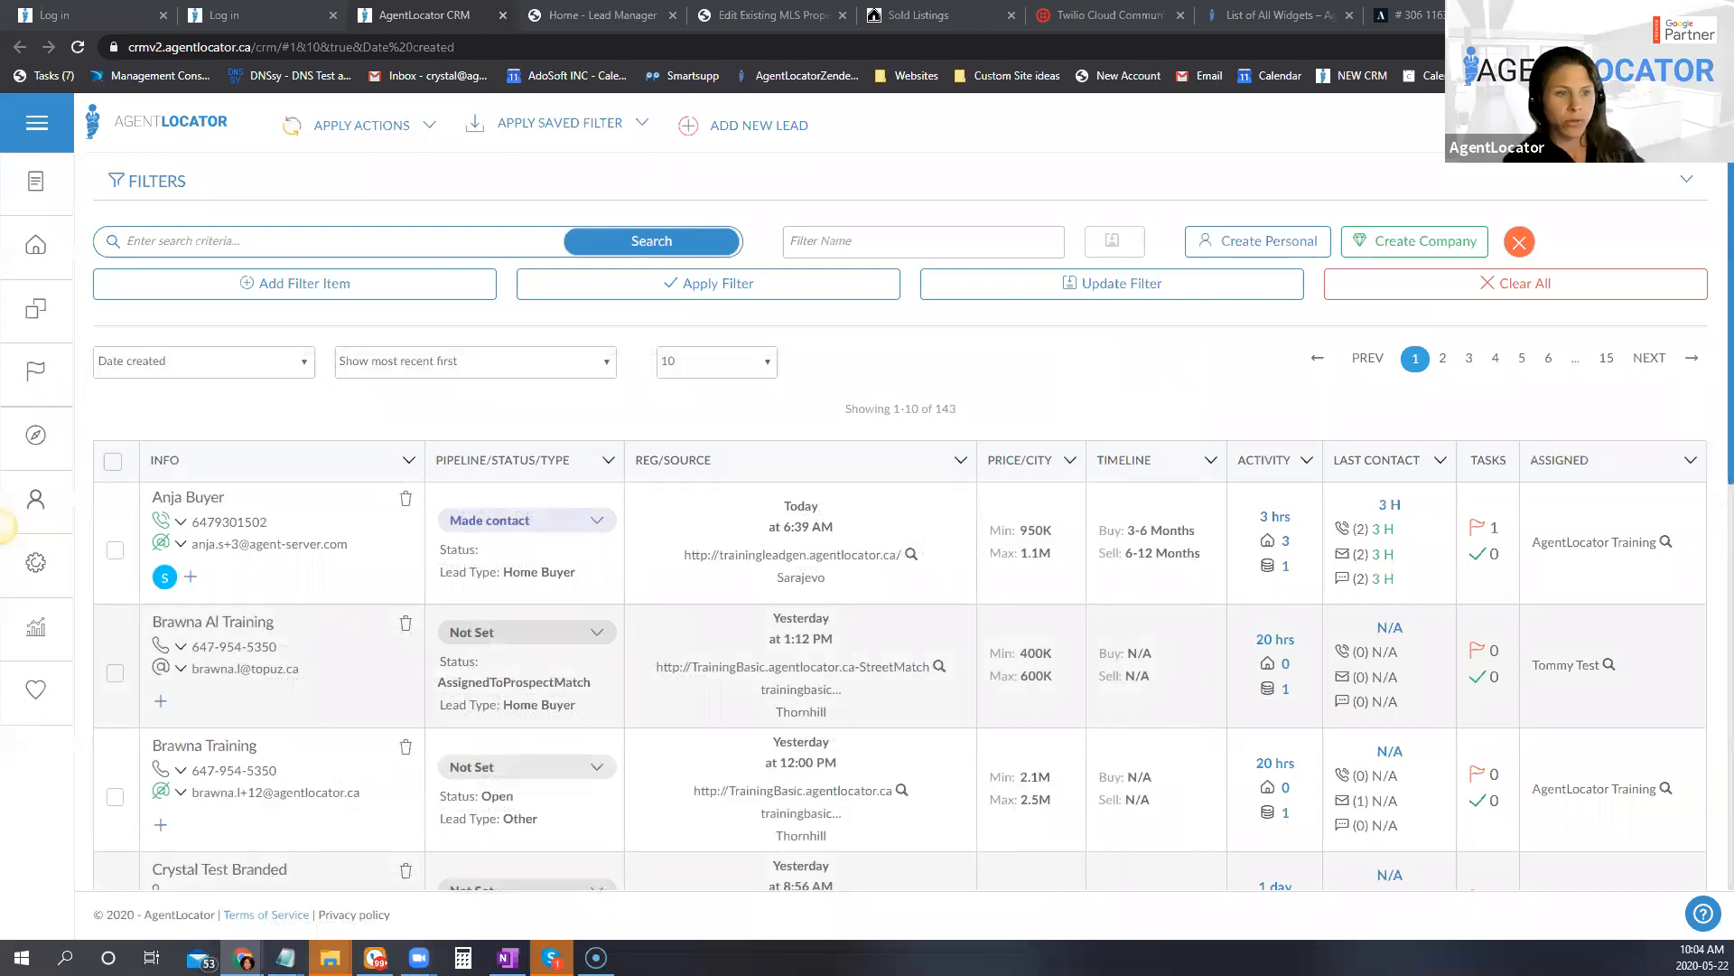
{"action": "left_click", "coordinate": [56, 451]}
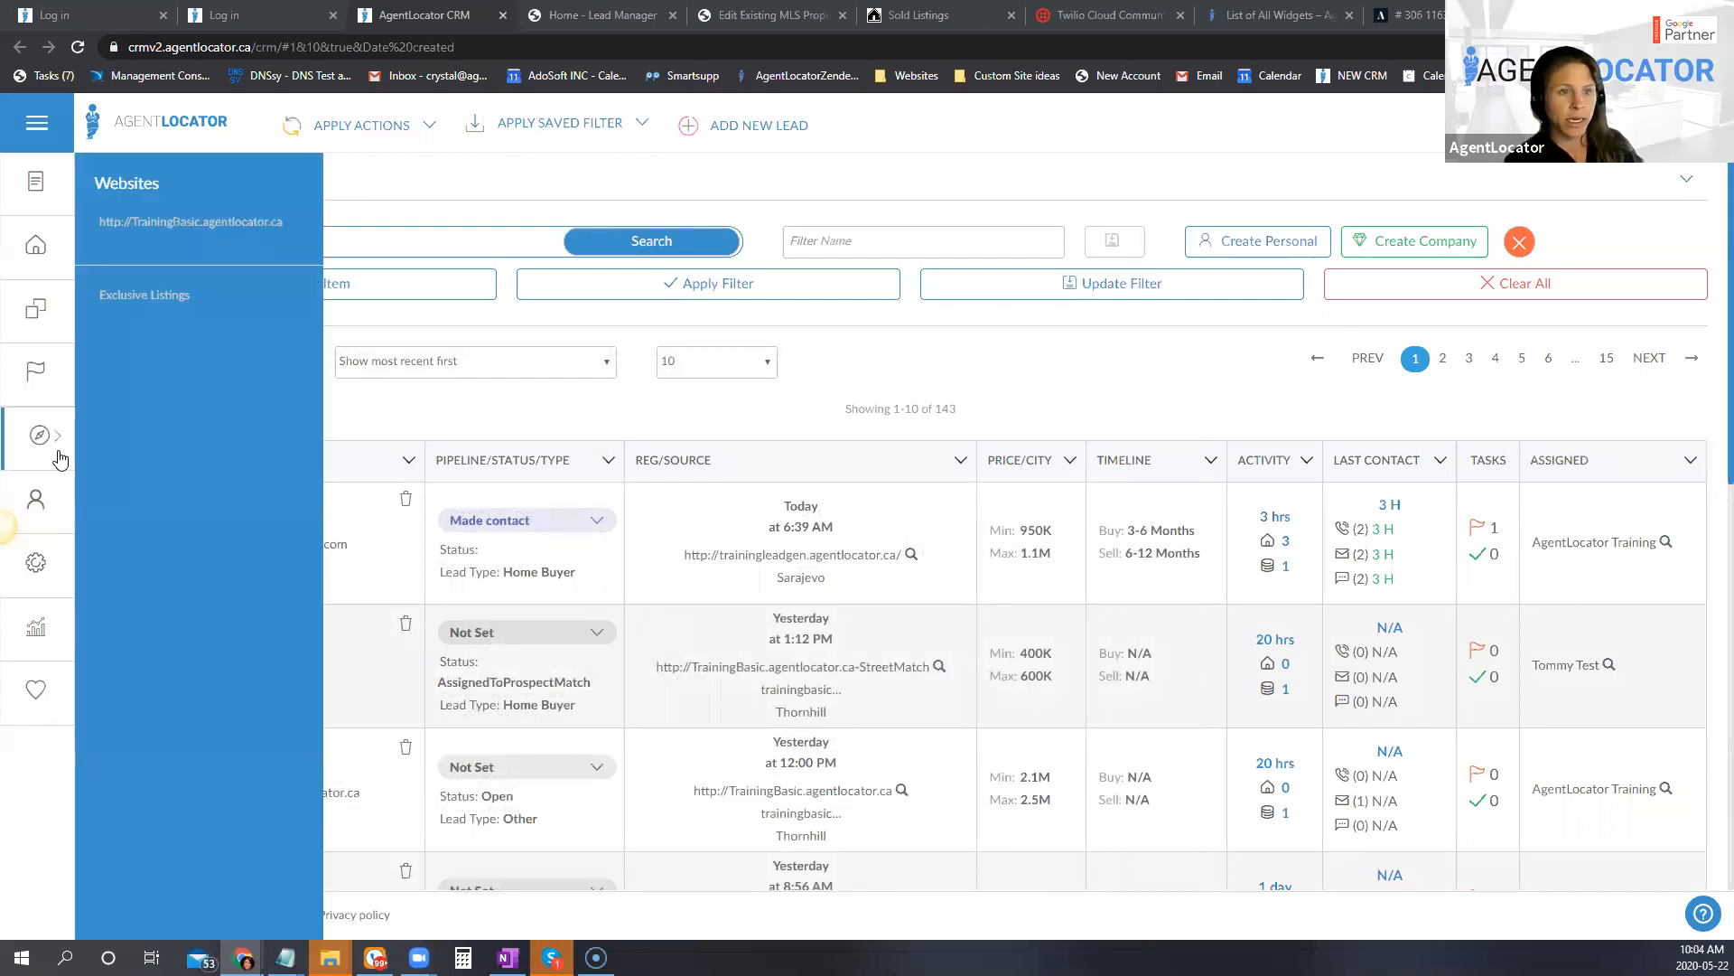
{"action": "left_click", "coordinate": [191, 223]}
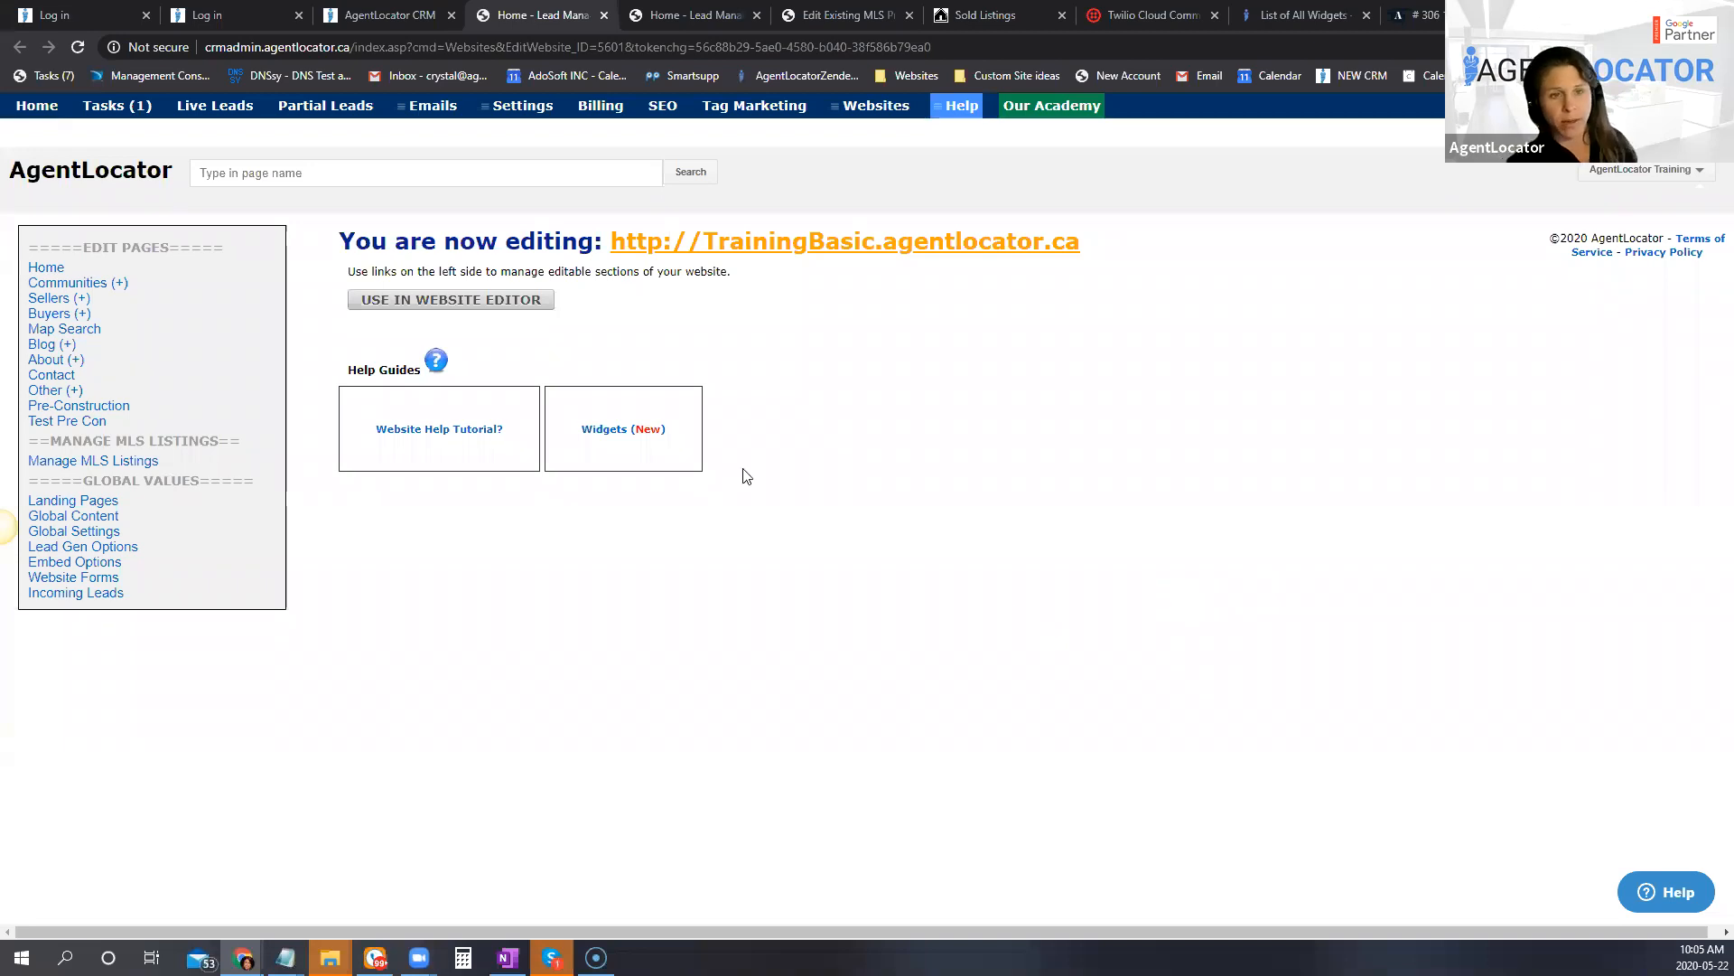
{"action": "left_click", "coordinate": [528, 300]}
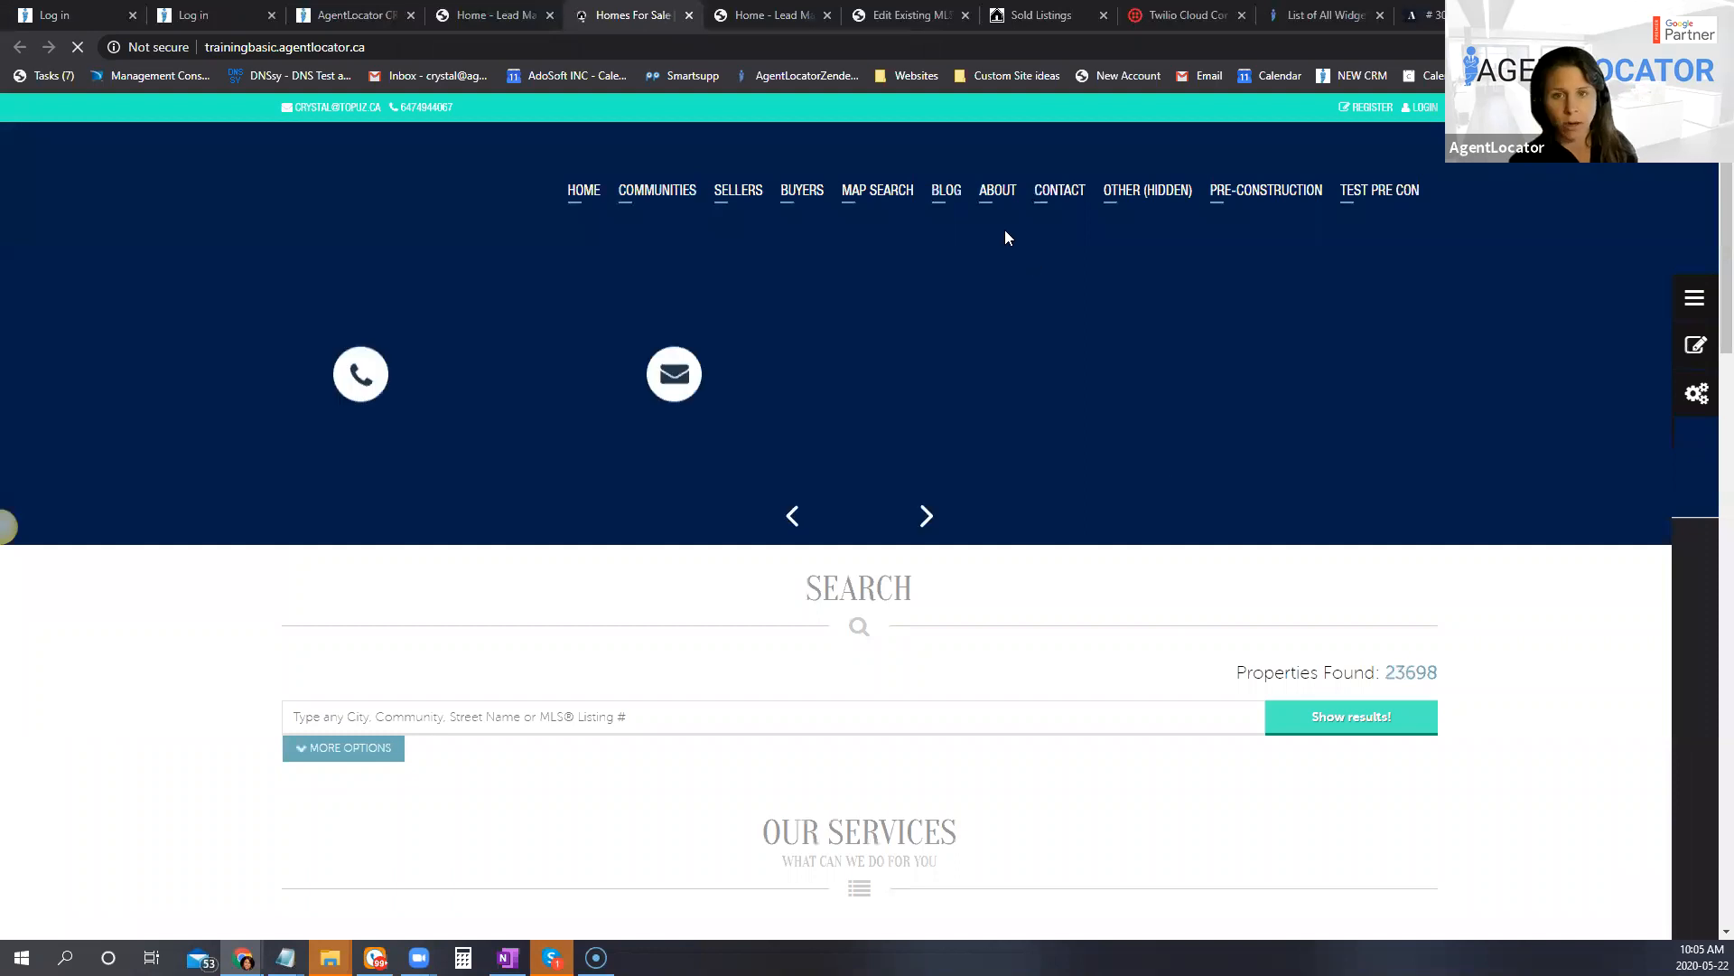
Step: Open the full Facebook Blog Post from the site's Blog page with in-page editing turned on
{"action": "mouse_move", "coordinate": [940, 199]}
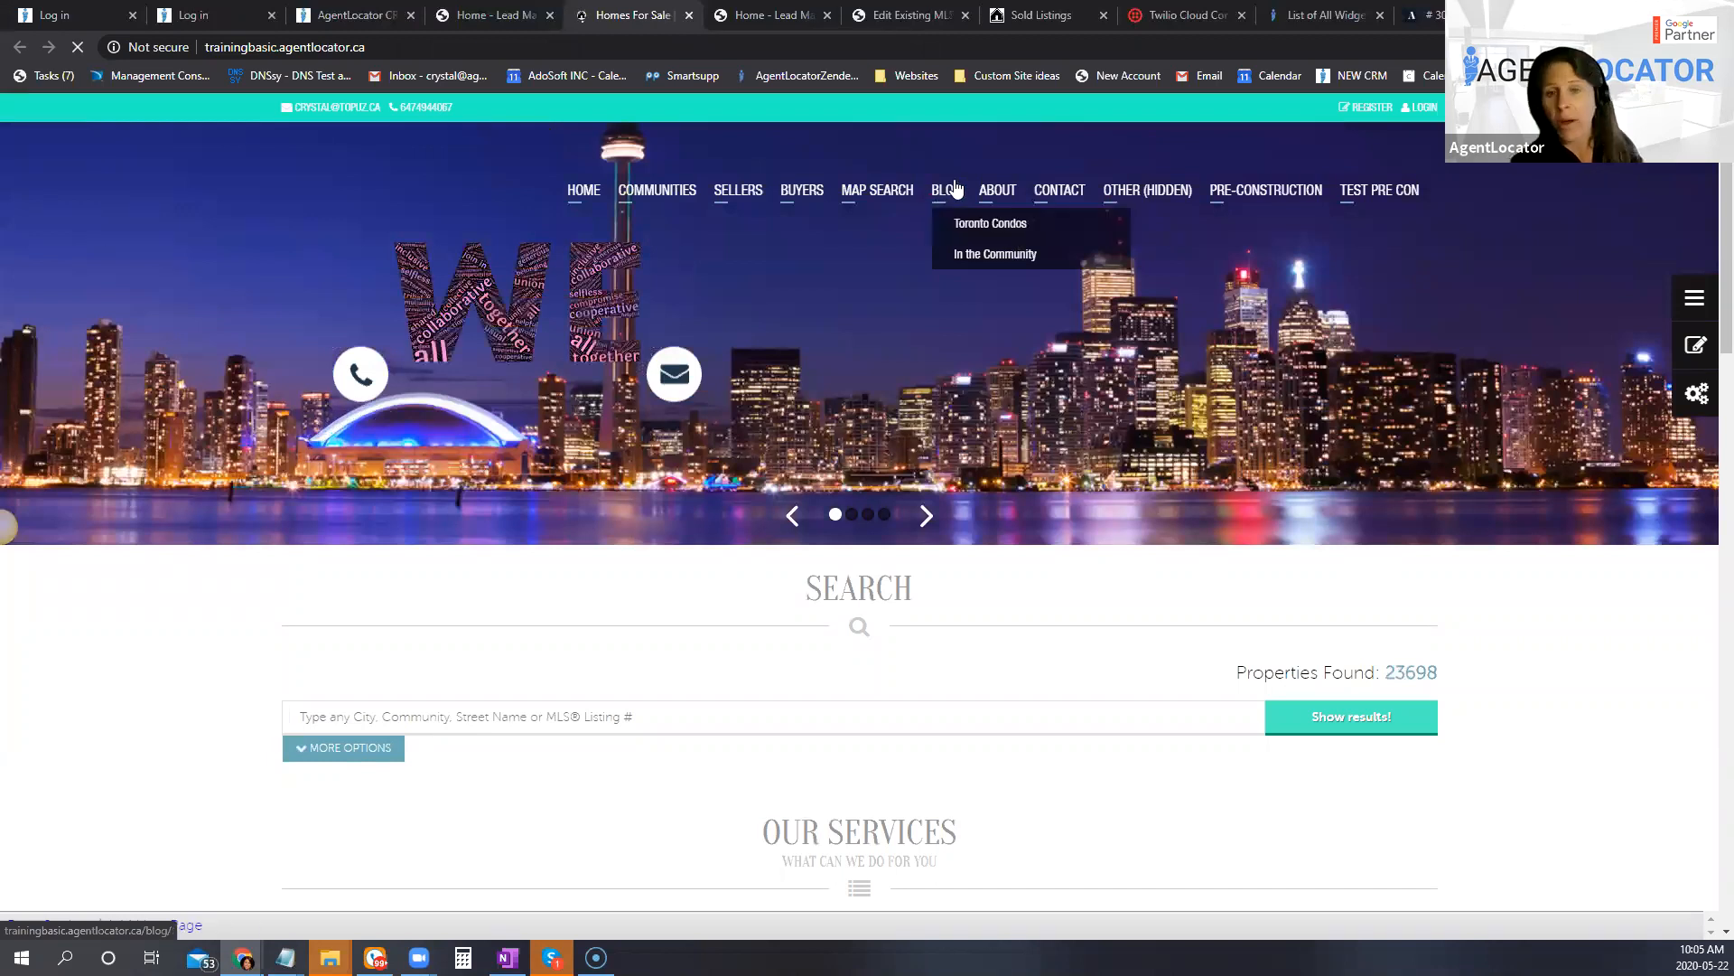
{"action": "left_click", "coordinate": [948, 191]}
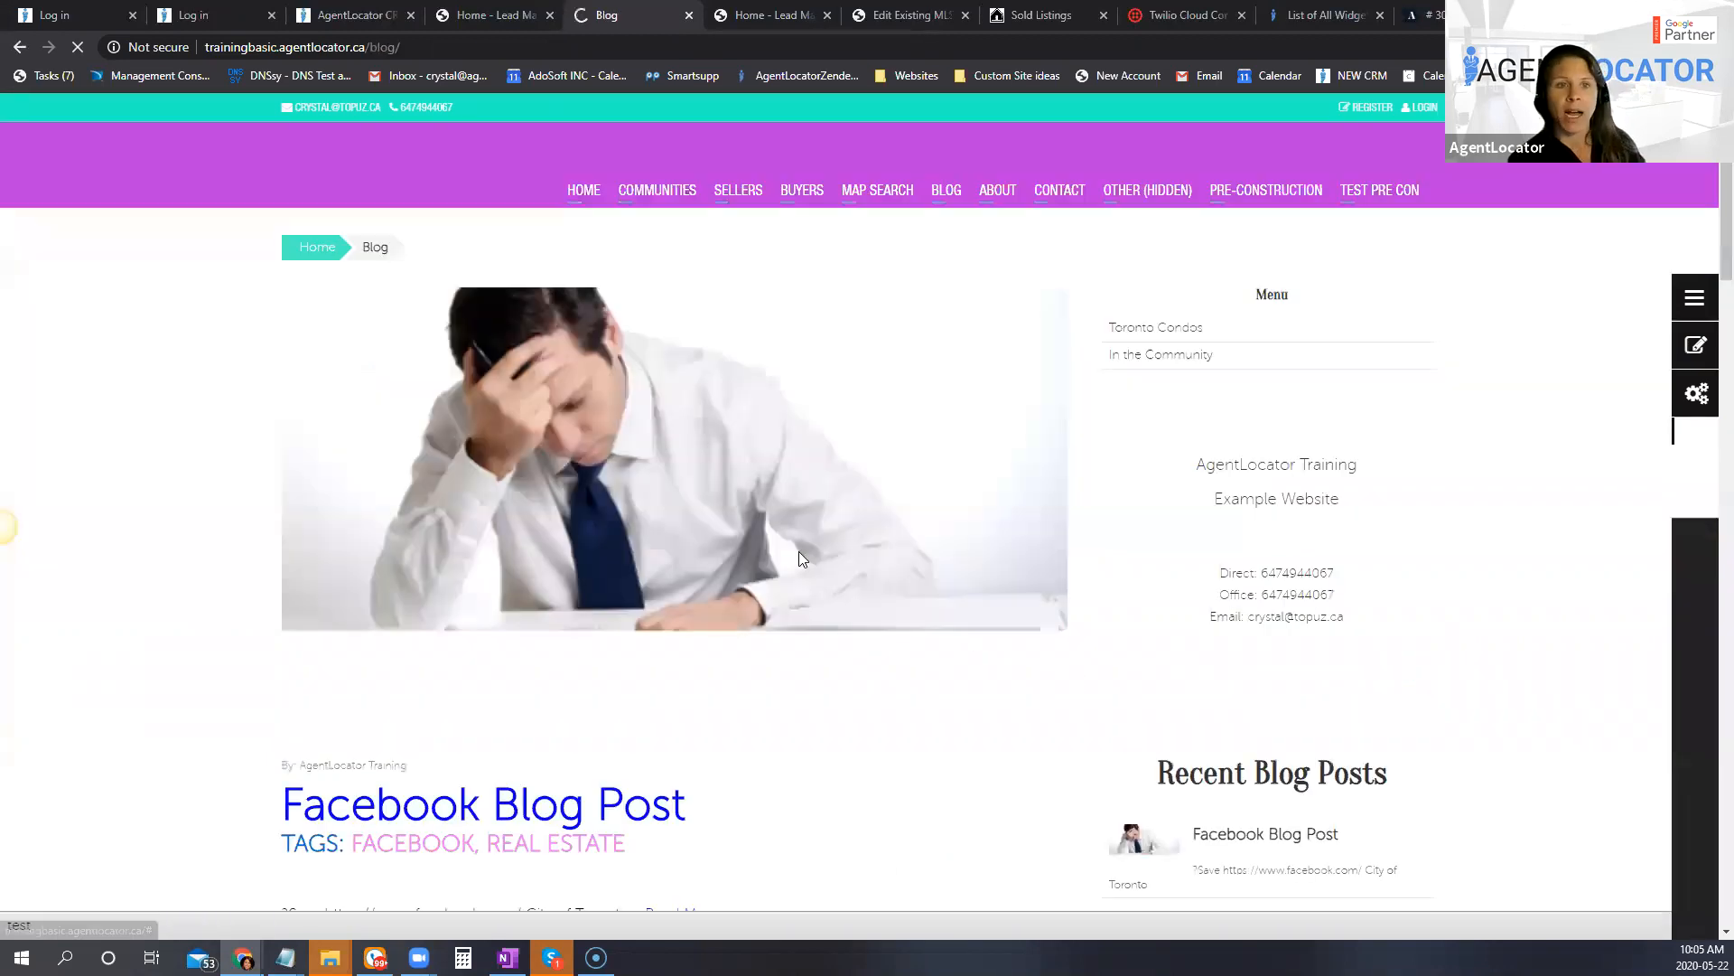
{"action": "scroll", "coordinate": [1072, 678], "scroll_direction": "down", "scroll_amount": 4}
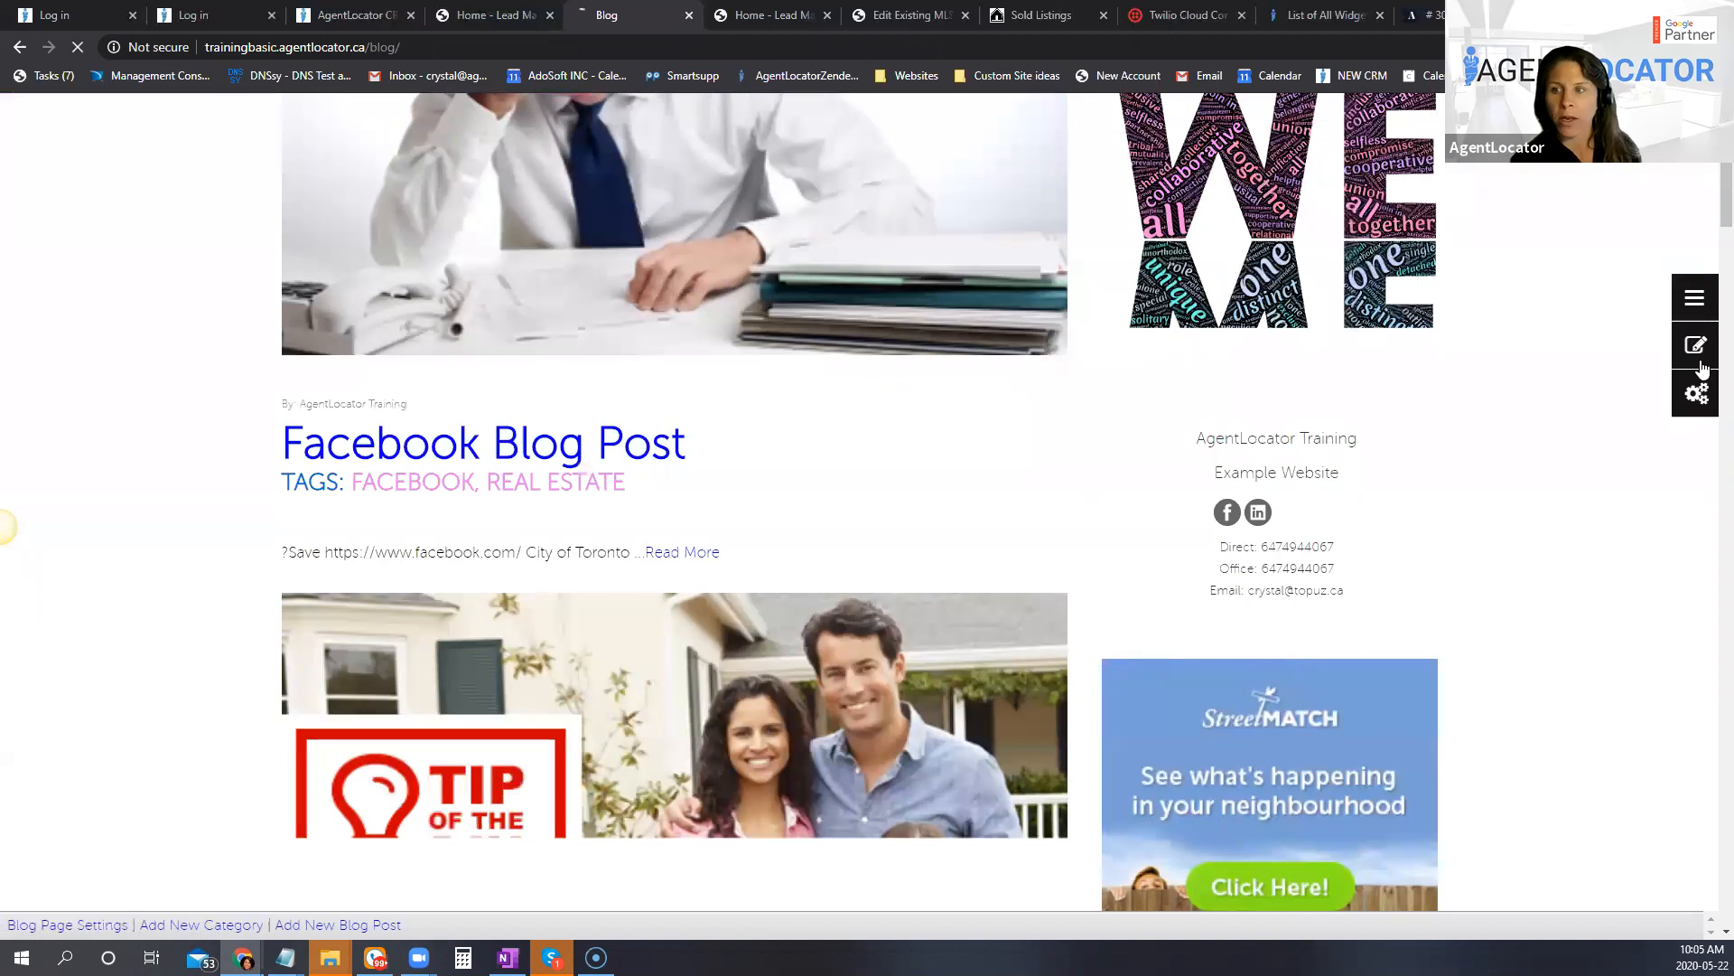
{"action": "left_click", "coordinate": [1702, 366]}
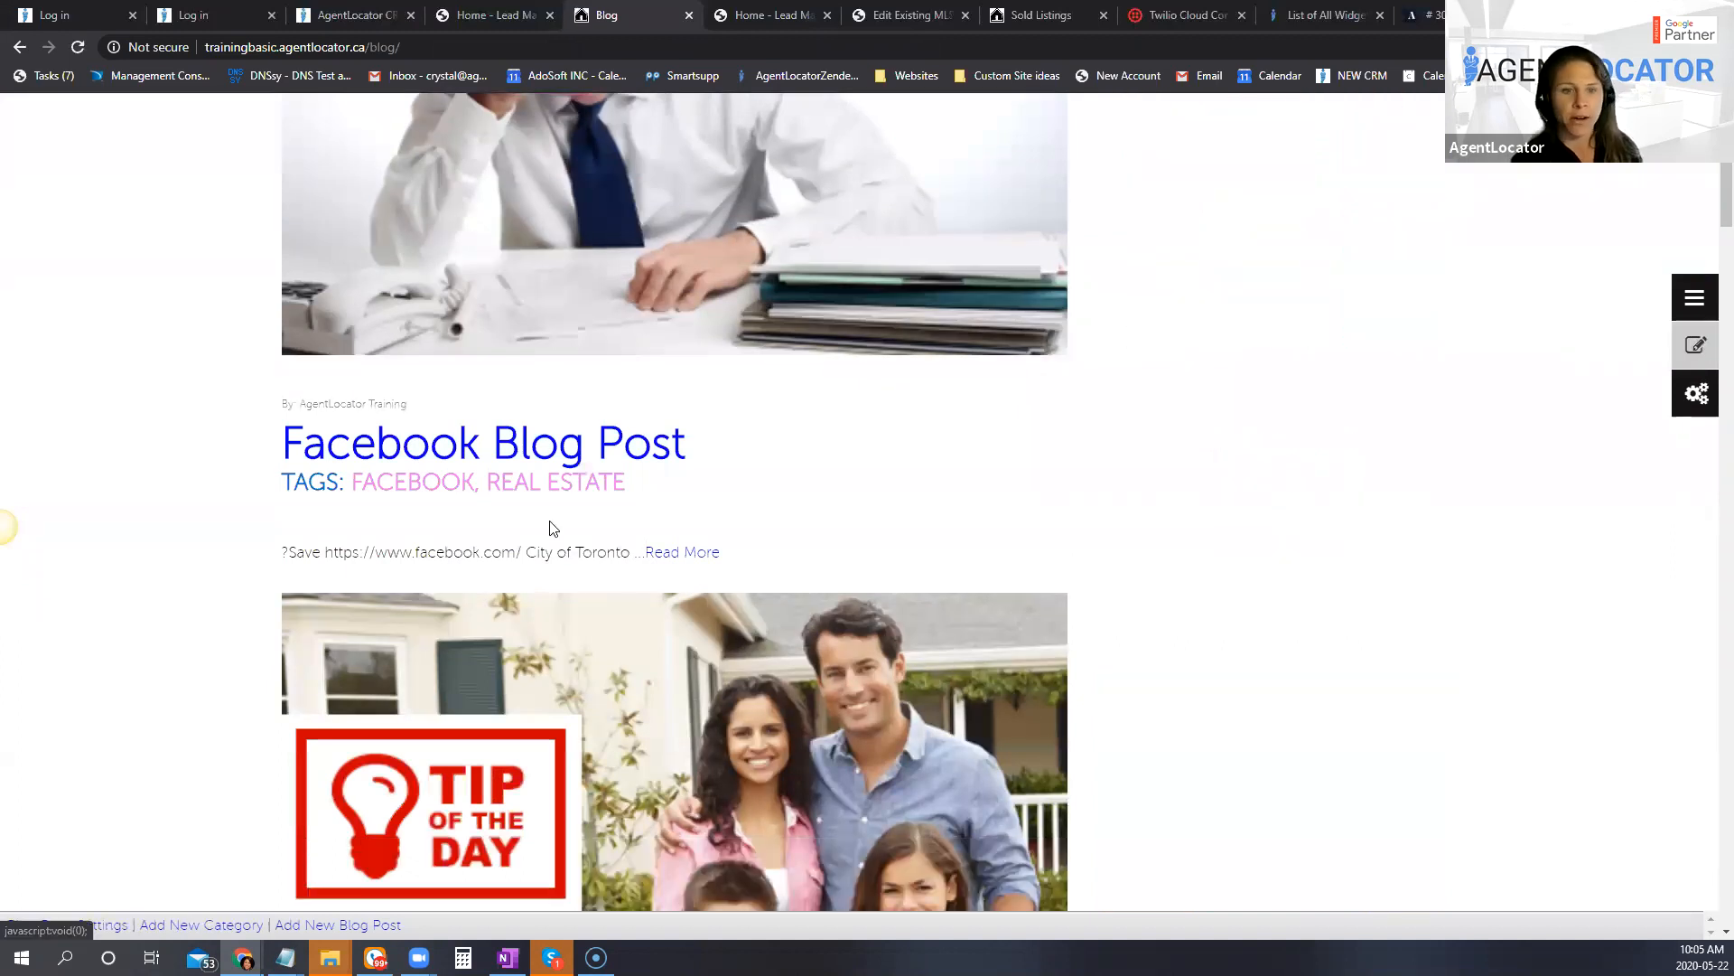
{"action": "left_click", "coordinate": [676, 553]}
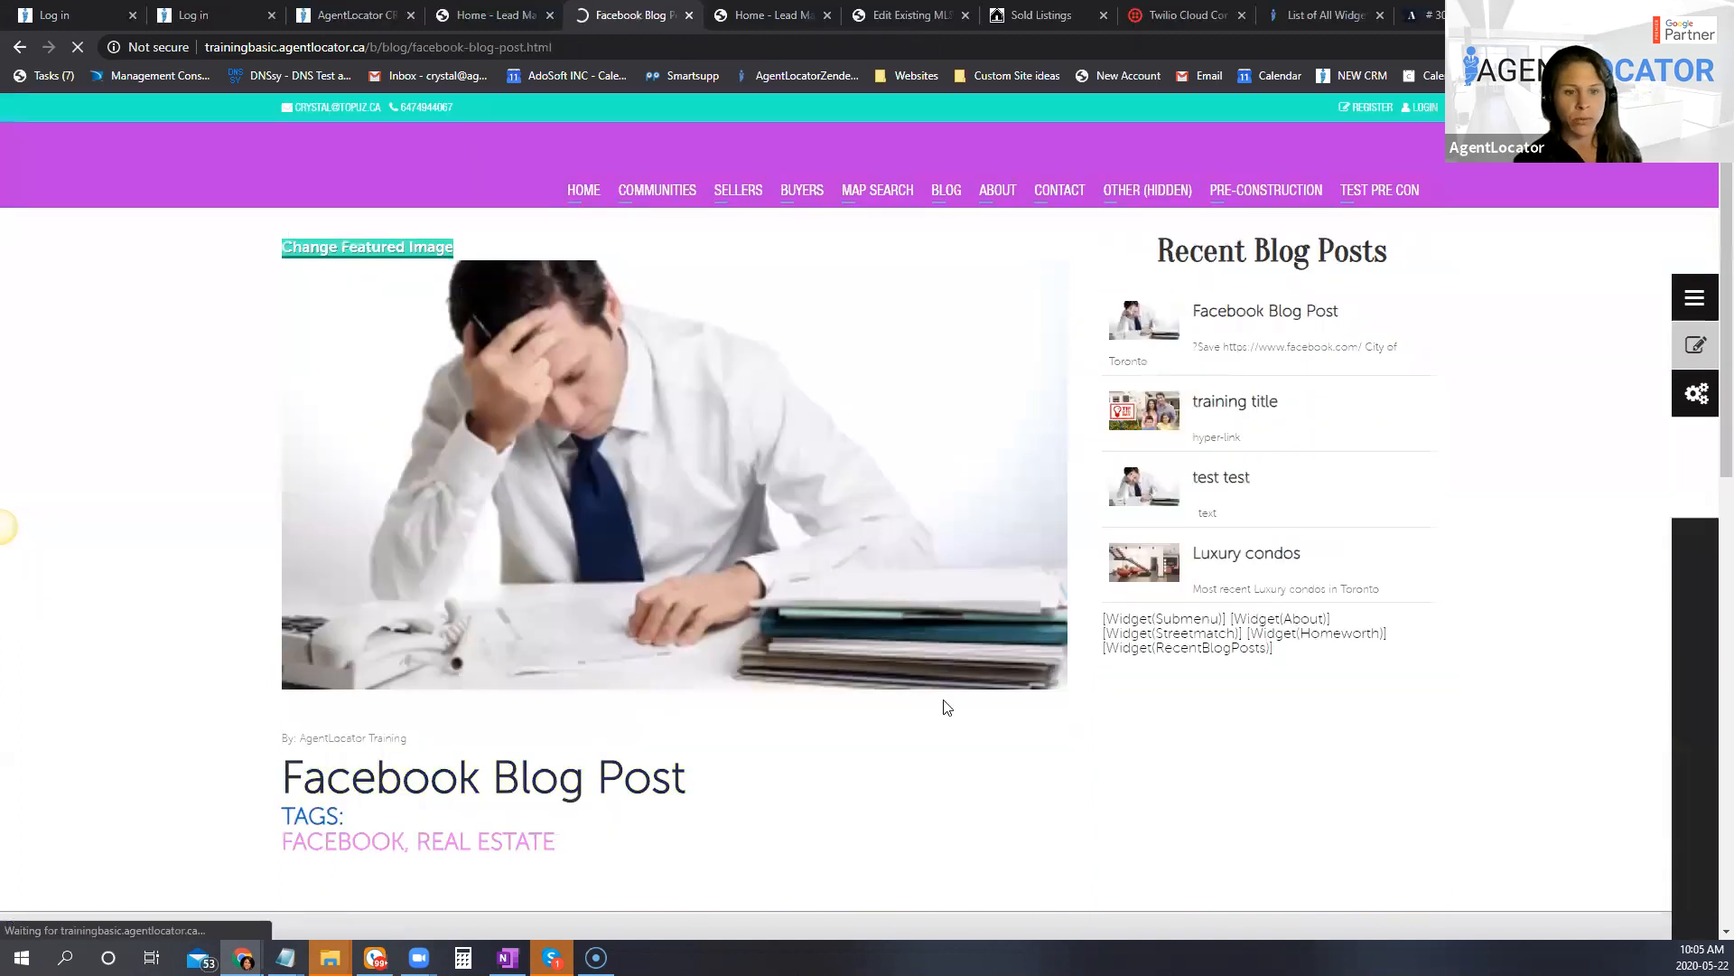
Step: Add the line "Text" below the City of Toronto link and open the link settings for that word
{"action": "scroll", "coordinate": [945, 708], "scroll_direction": "down", "scroll_amount": 10}
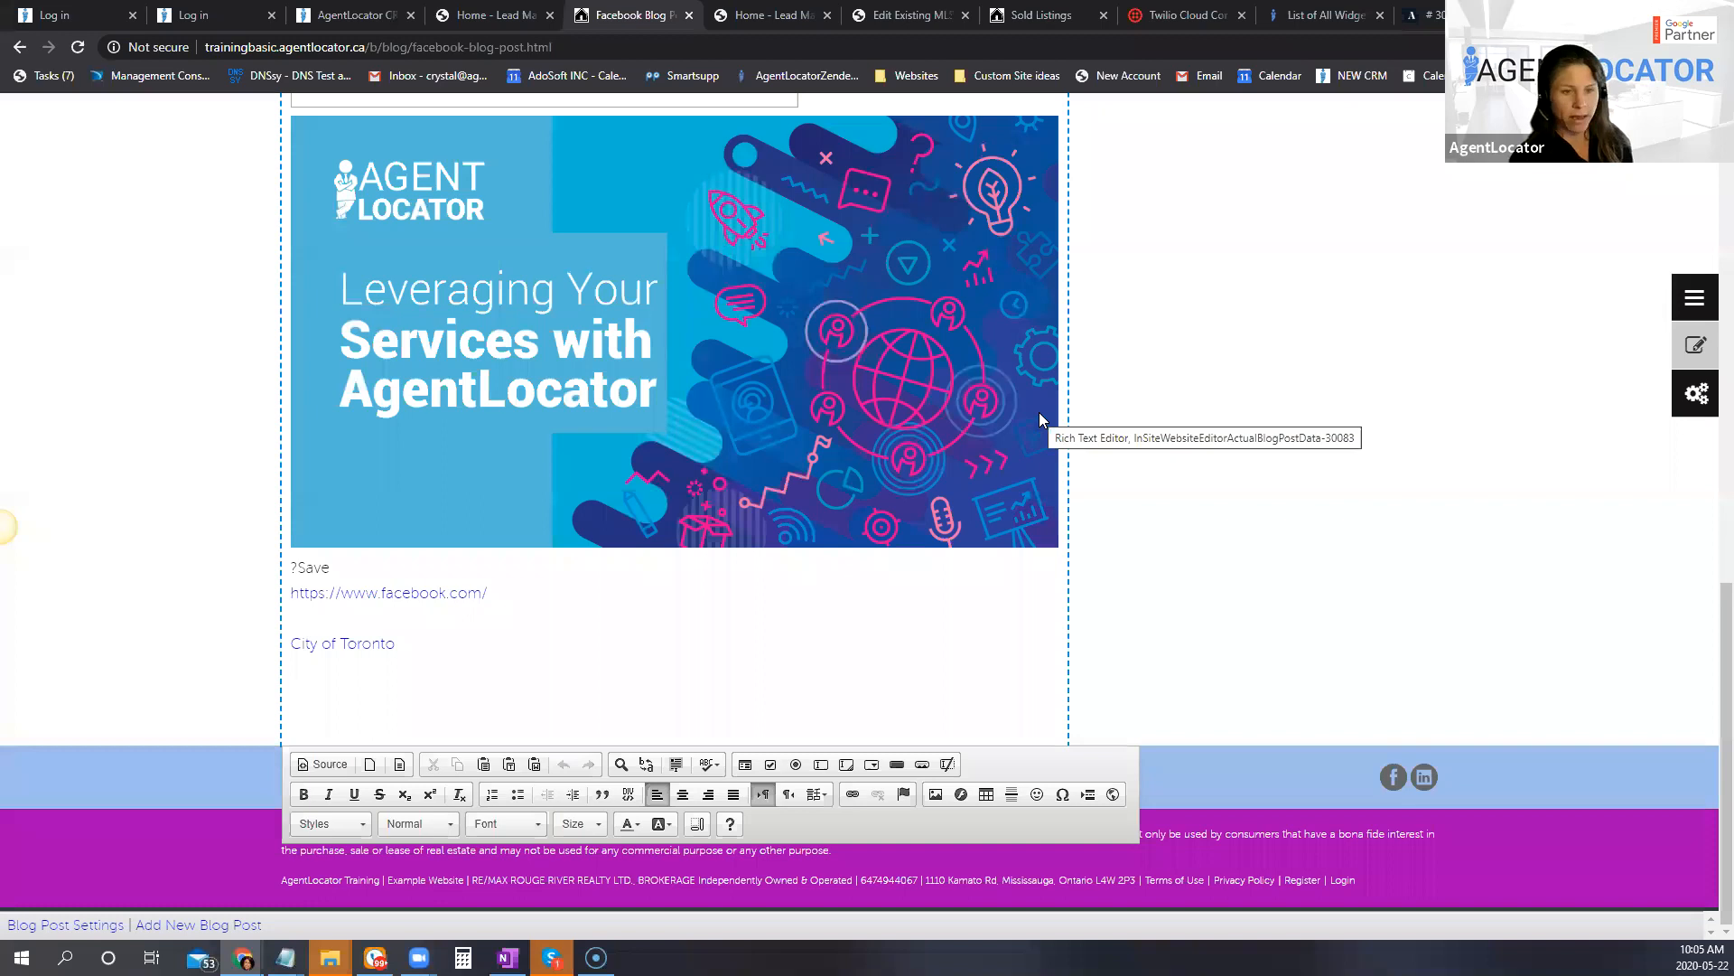
{"action": "type", "text": "Text"}
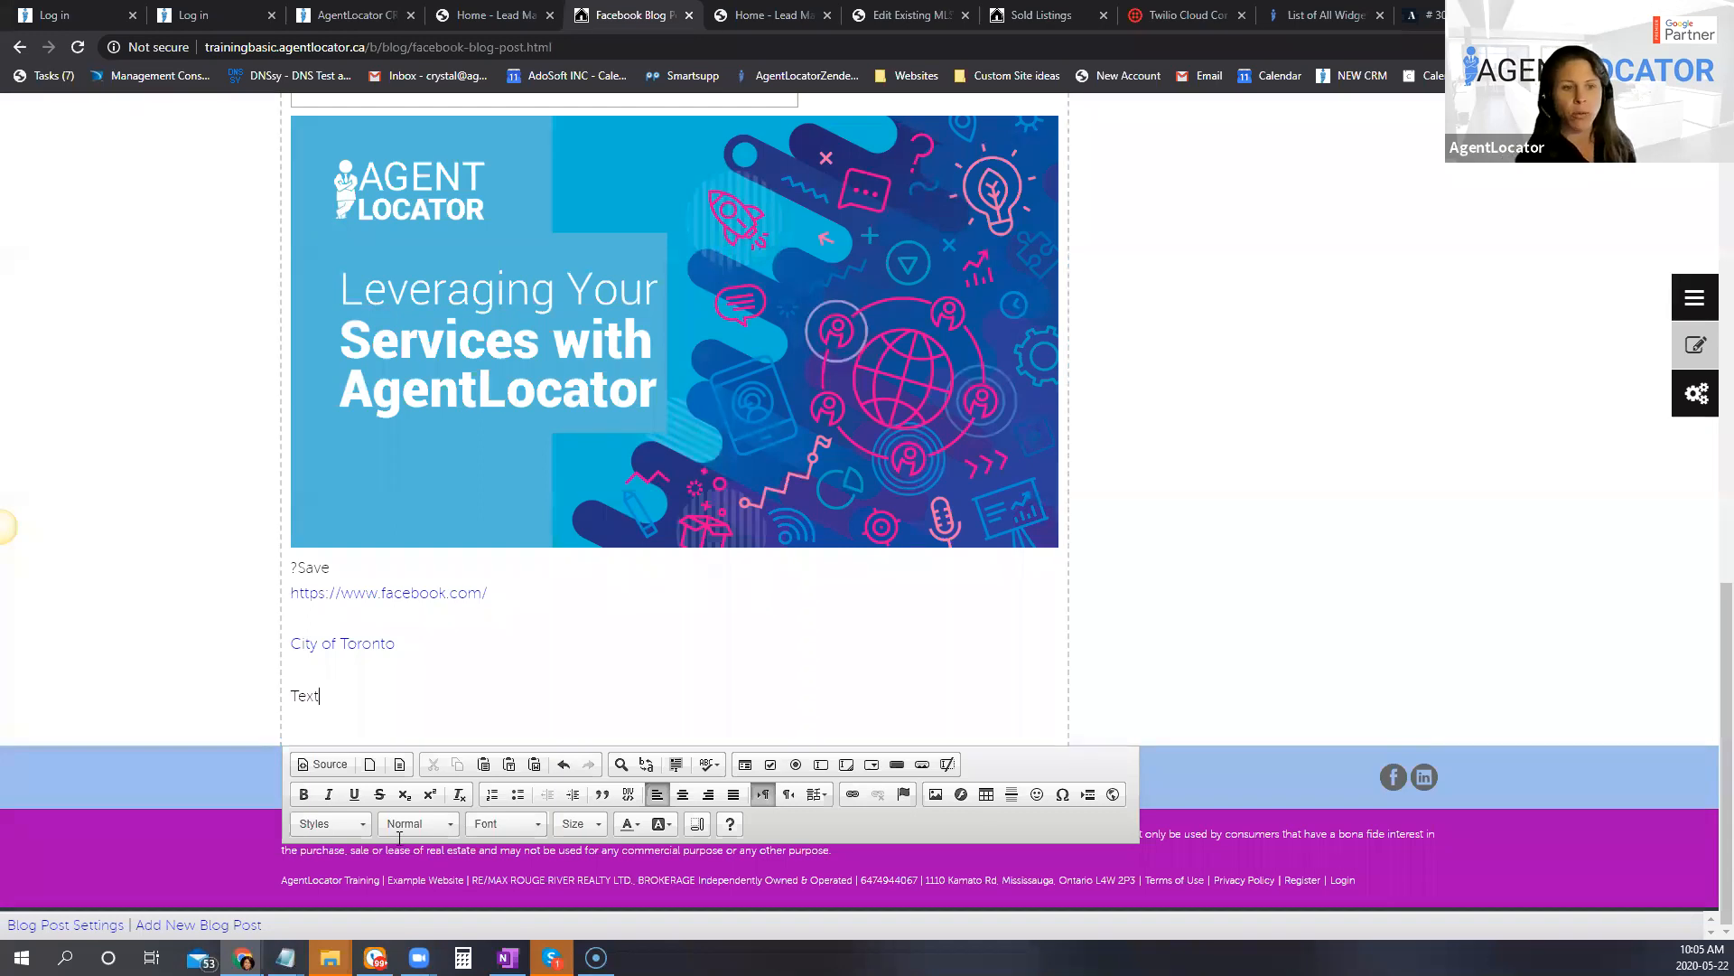
{"action": "double_click", "coordinate": [300, 696]}
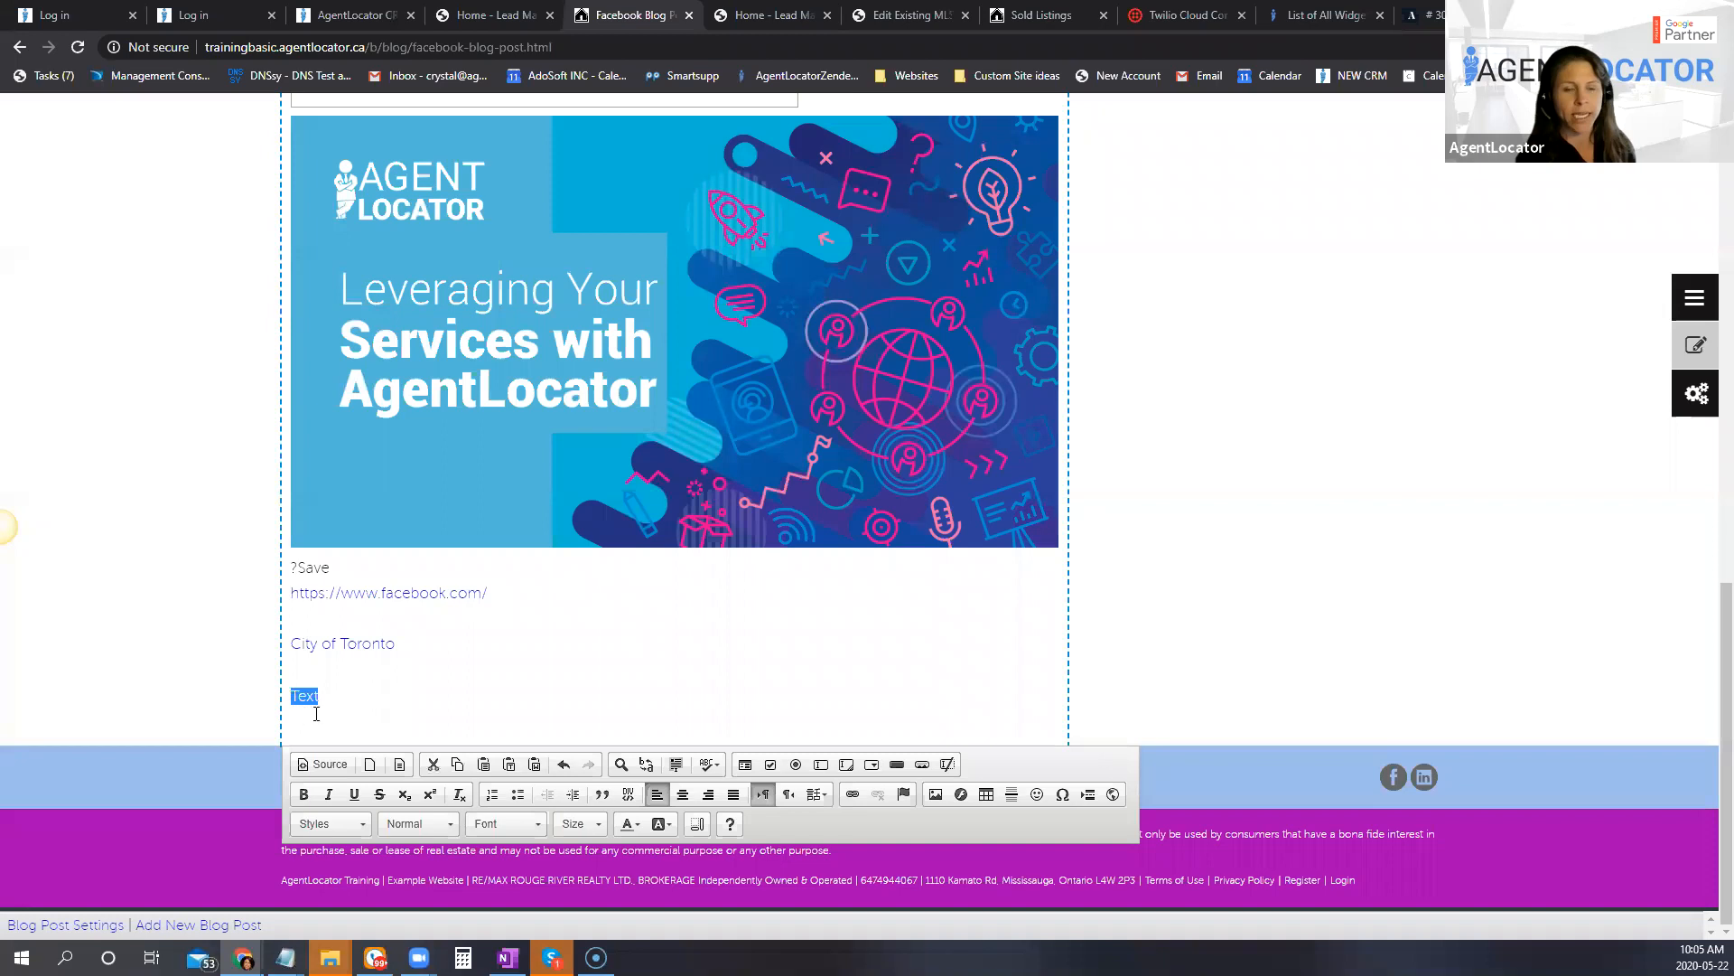
{"action": "left_click", "coordinate": [854, 807]}
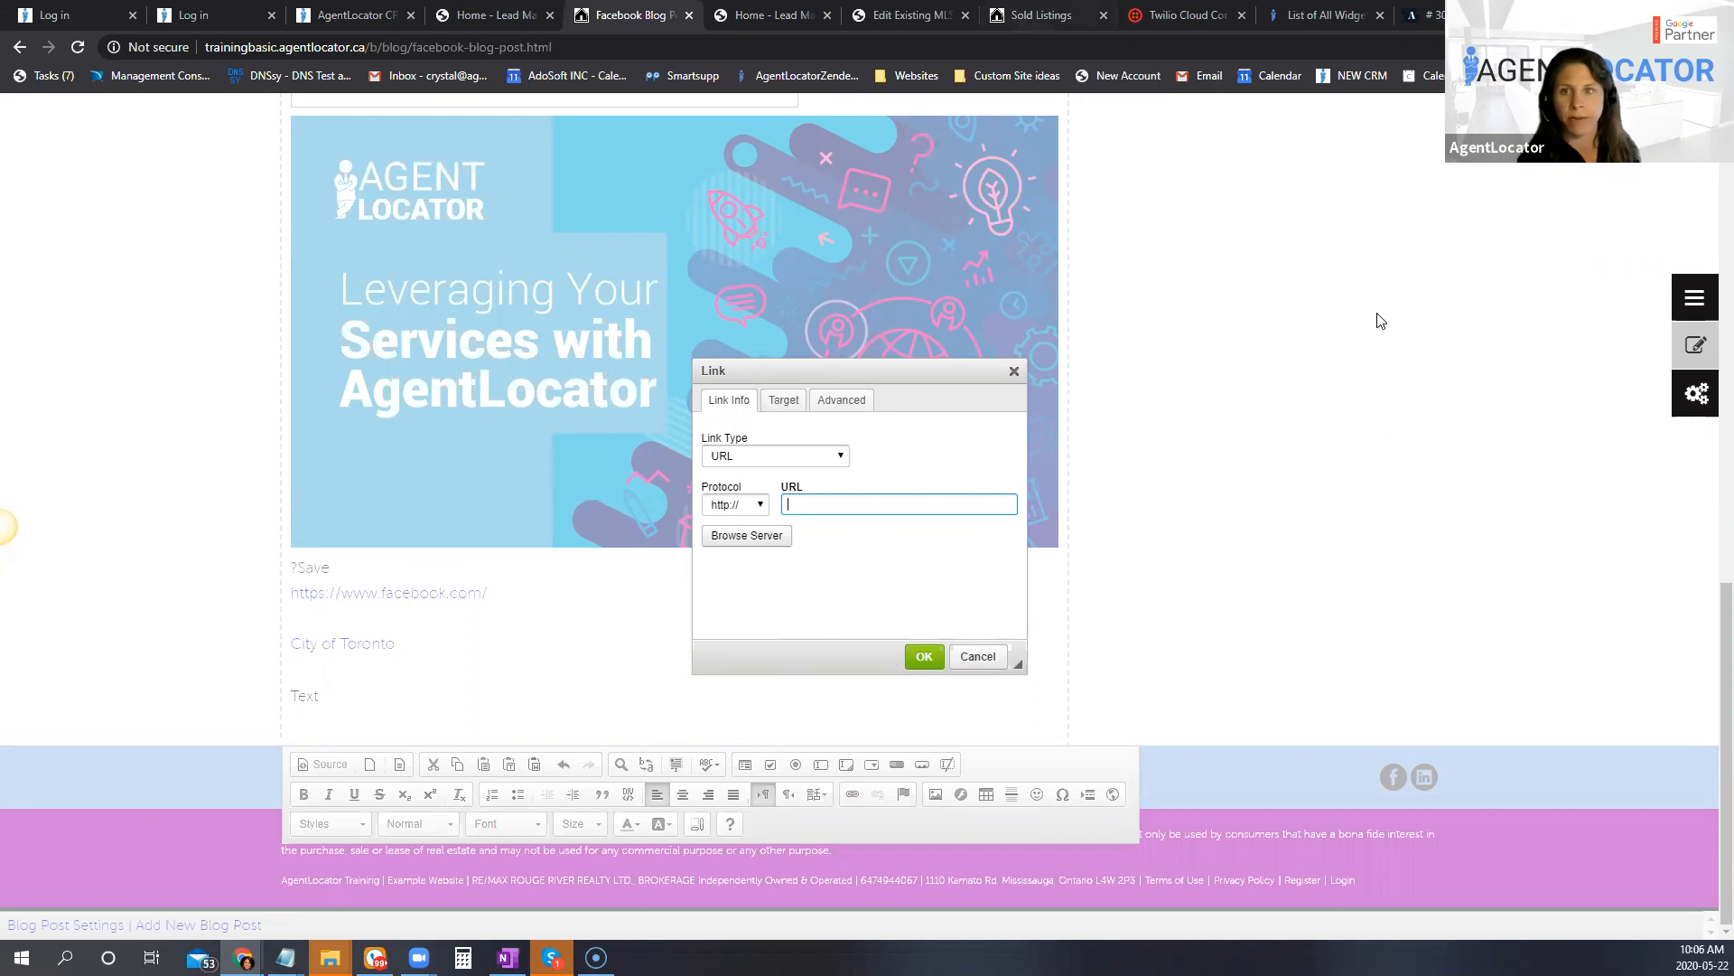
Step: Switch to the Covid-19 article window and examine its body text, highlighting the passage about the 2008 – 2009 global recession
{"action": "mouse_move", "coordinate": [243, 958]}
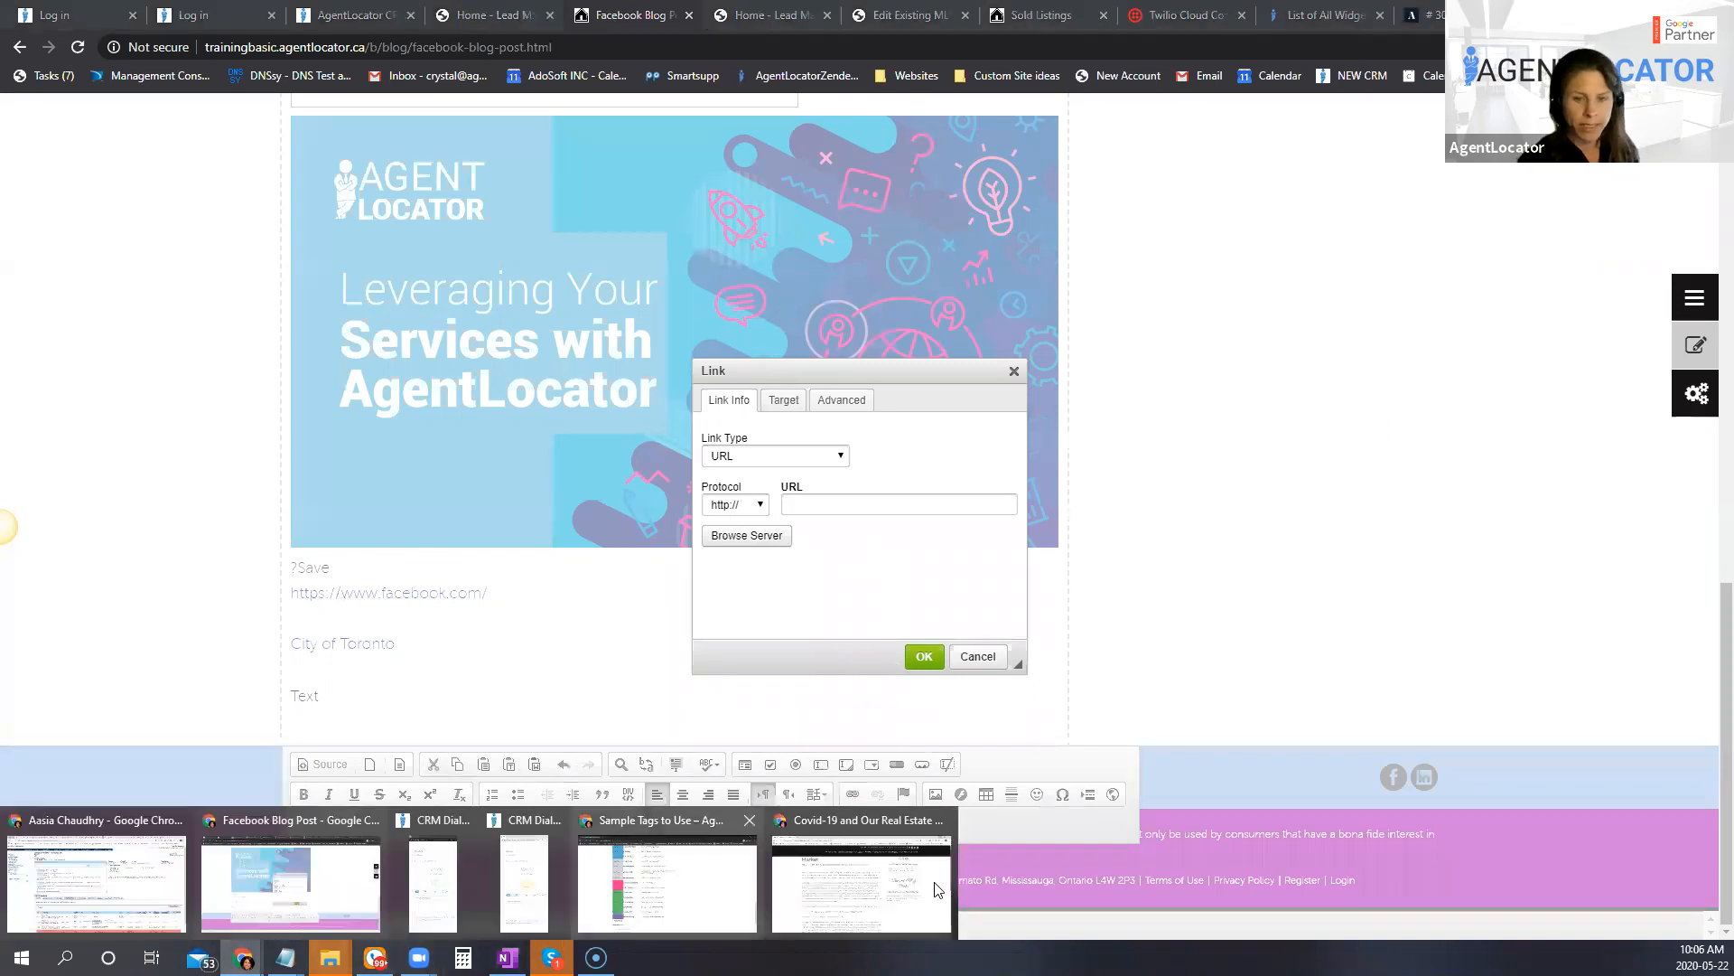
{"action": "left_click", "coordinate": [944, 884]}
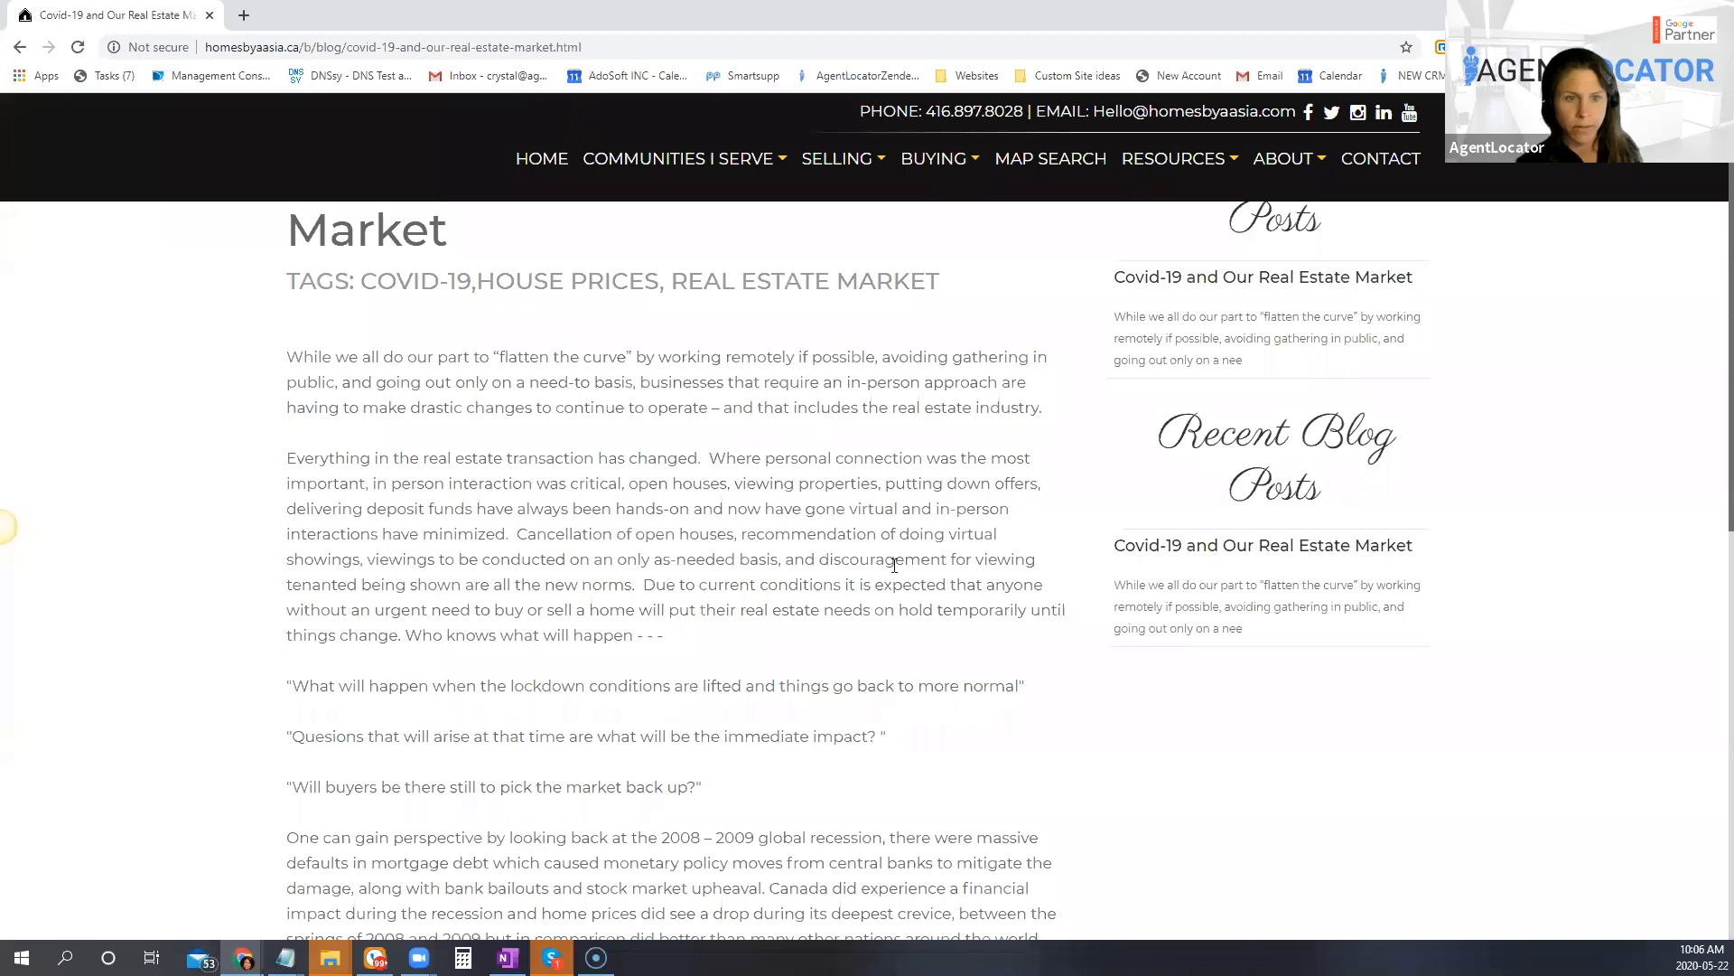
{"action": "scroll", "coordinate": [626, 539], "scroll_direction": "down", "scroll_amount": 1}
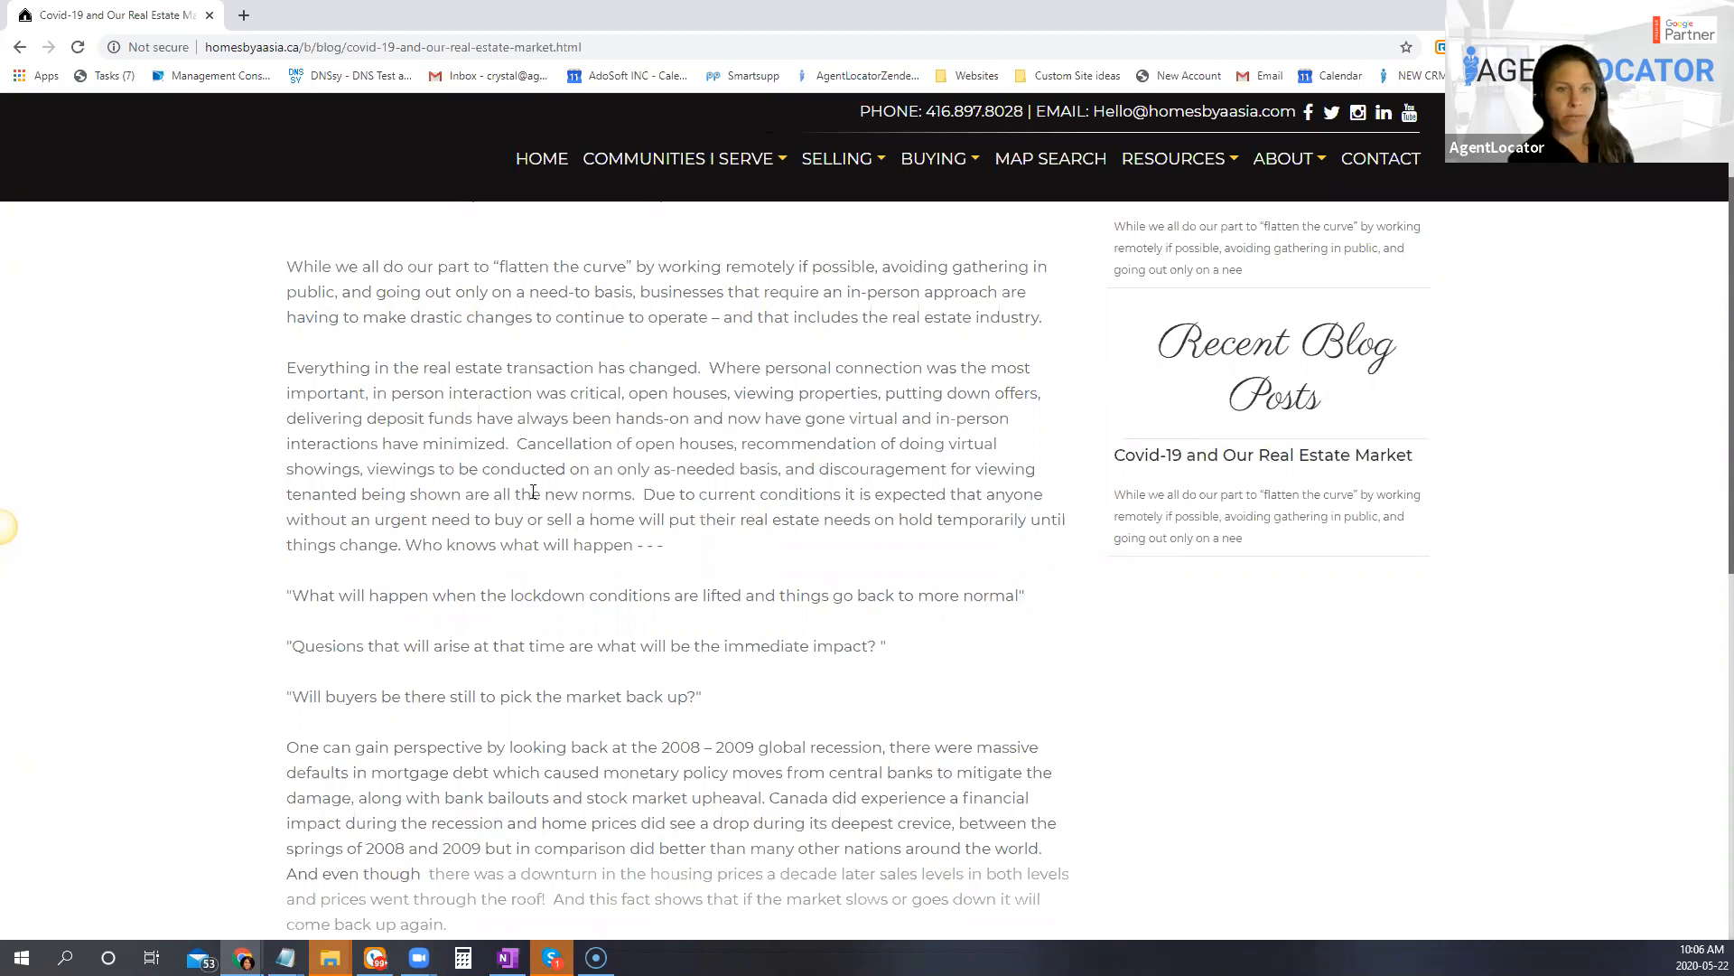
{"action": "scroll", "coordinate": [878, 625], "scroll_direction": "down", "scroll_amount": 2}
{"action": "scroll", "coordinate": [625, 416], "scroll_direction": "up", "scroll_amount": 2}
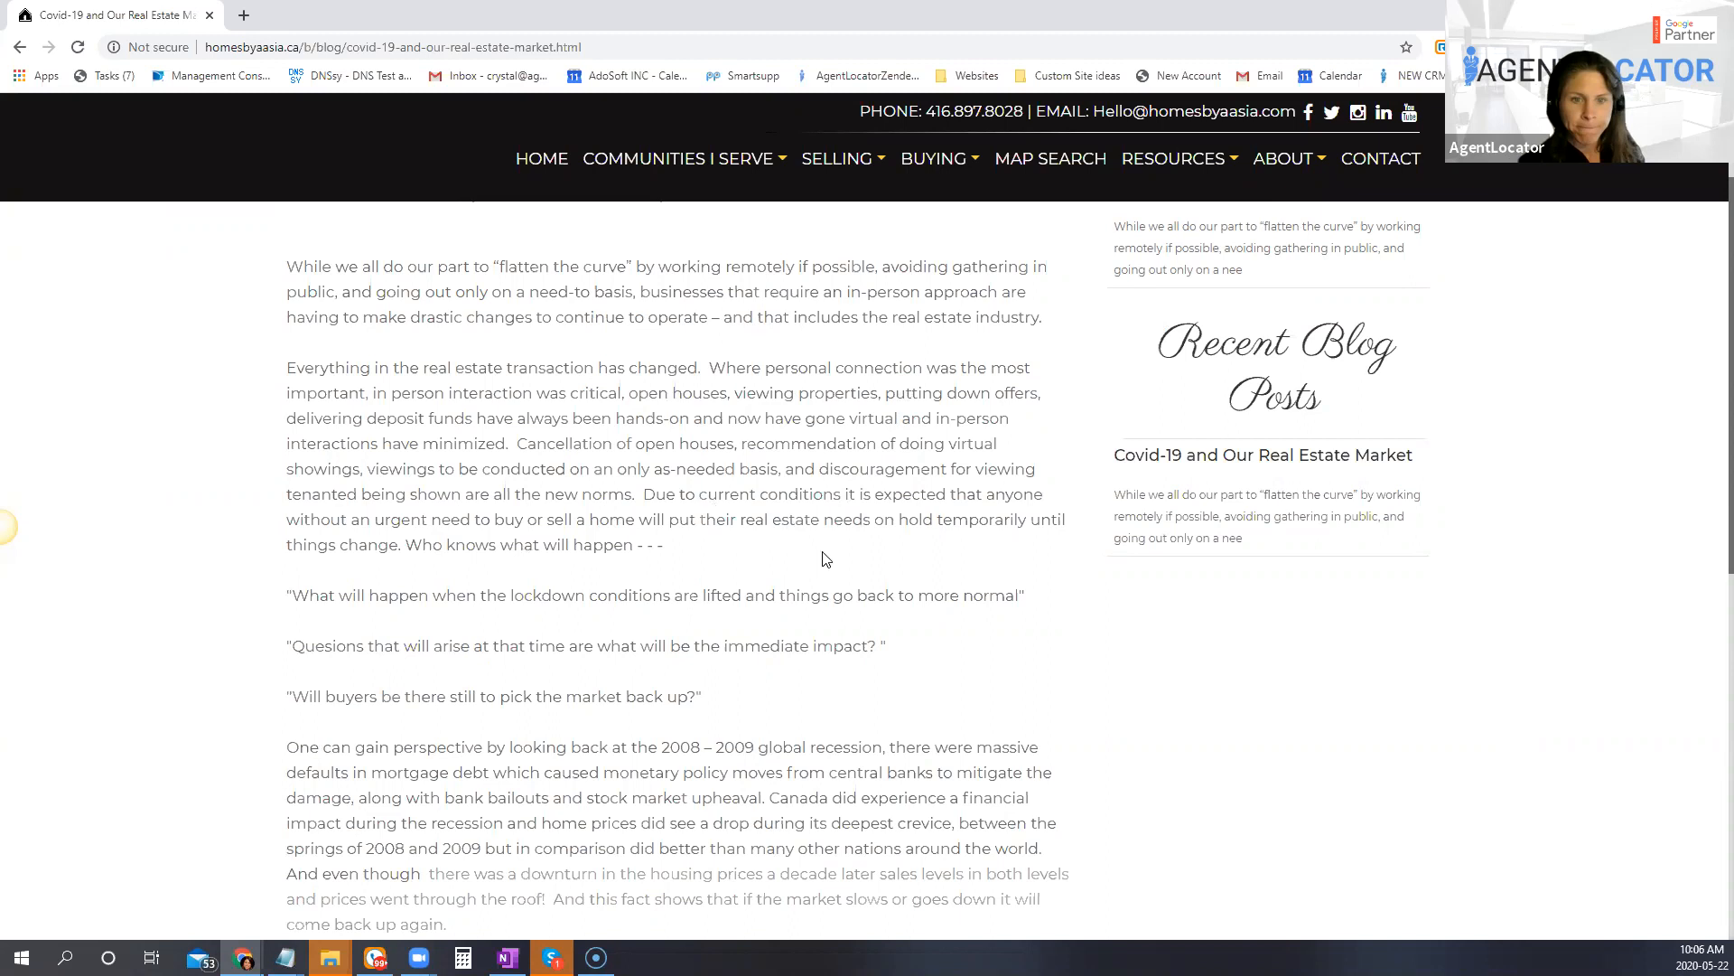
{"action": "scroll", "coordinate": [965, 593], "scroll_direction": "down", "scroll_amount": 1}
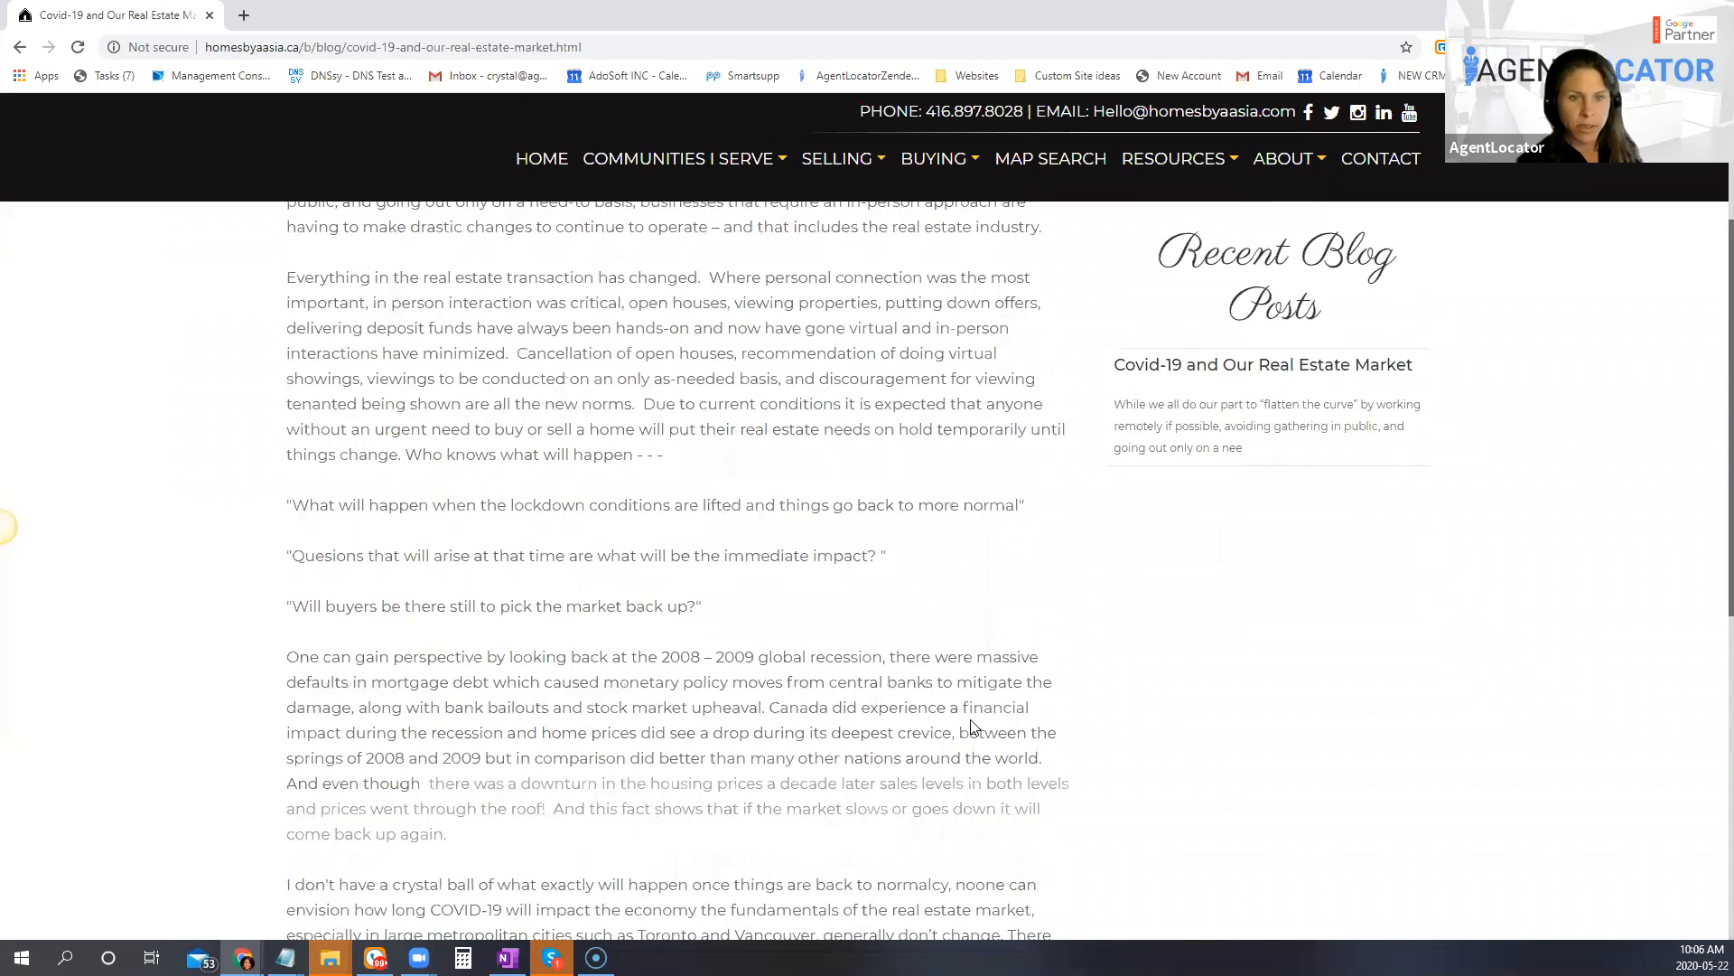
{"action": "scroll", "coordinate": [891, 721], "scroll_direction": "down", "scroll_amount": 2}
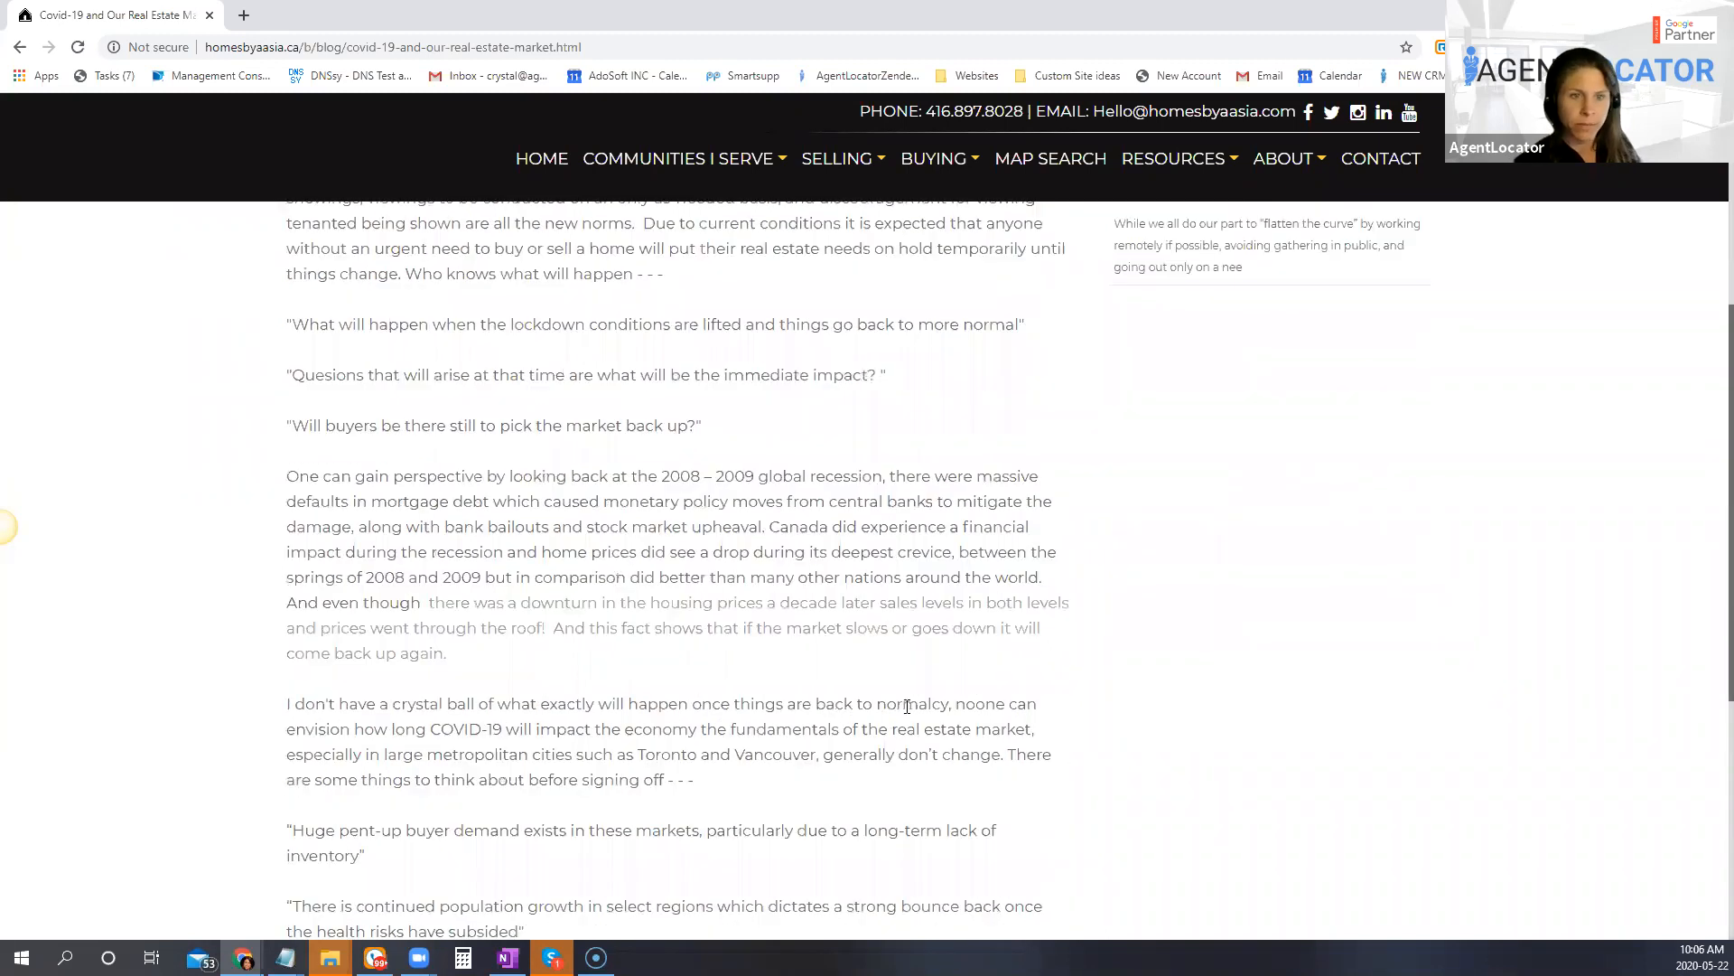
{"action": "scroll", "coordinate": [767, 664], "scroll_direction": "down", "scroll_amount": 1}
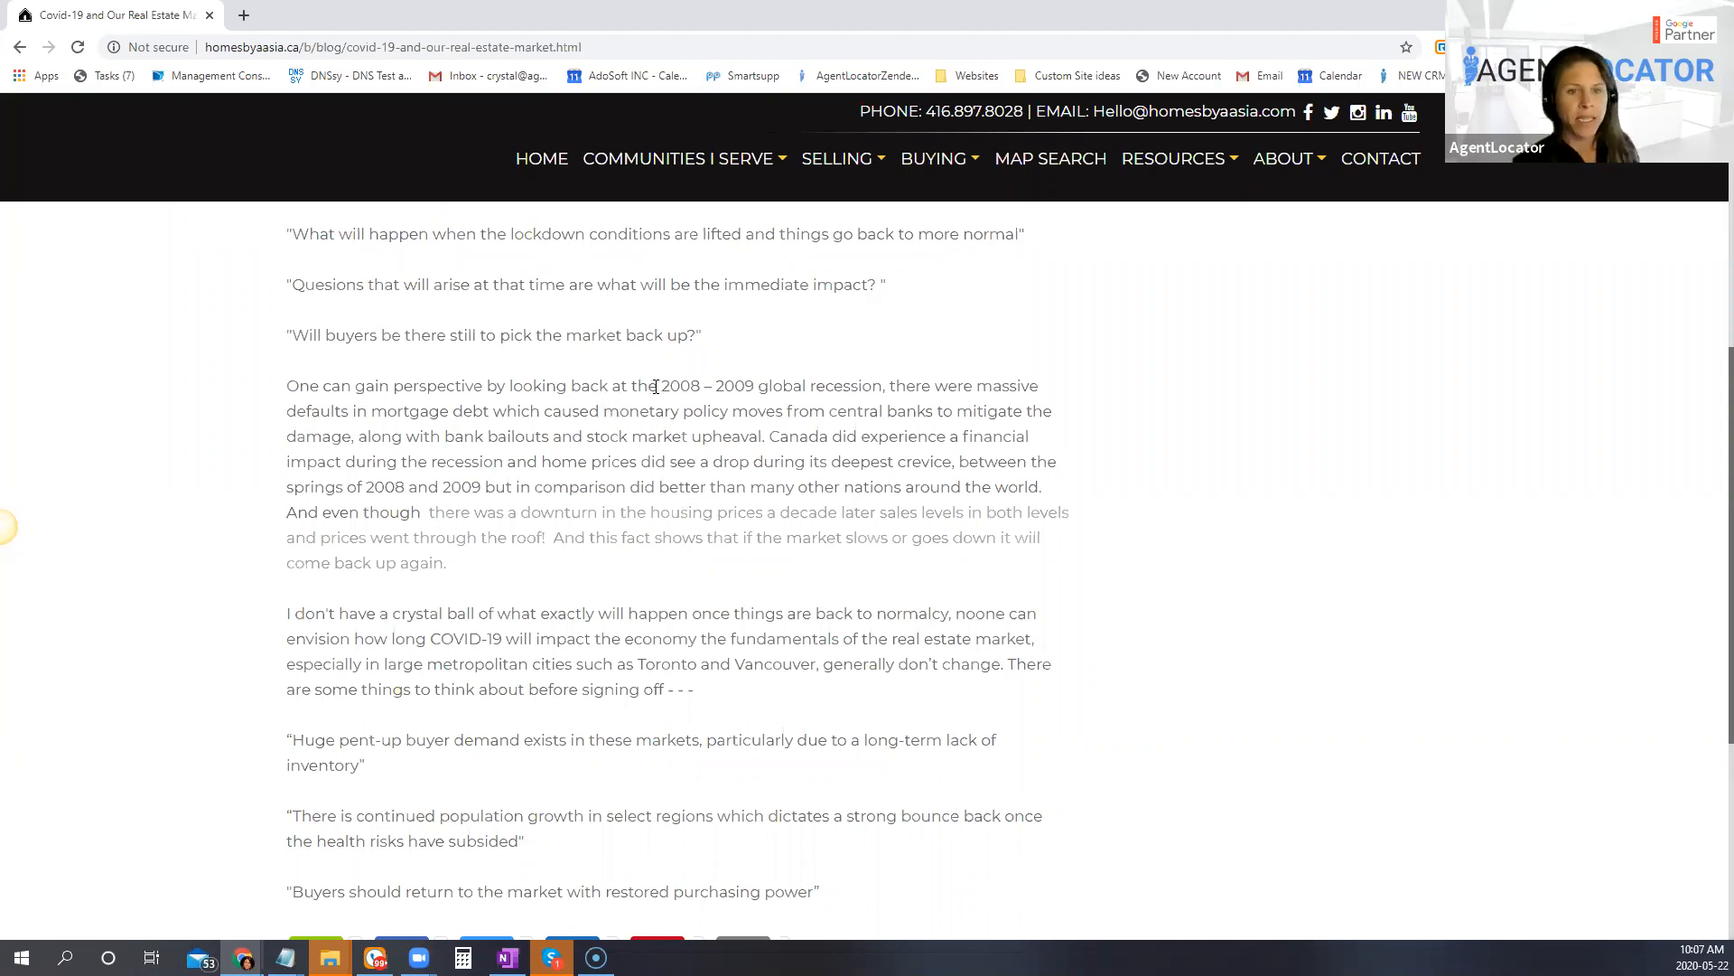
{"action": "left_click_drag", "start_coordinate": [656, 387], "coordinate": [557, 407]}
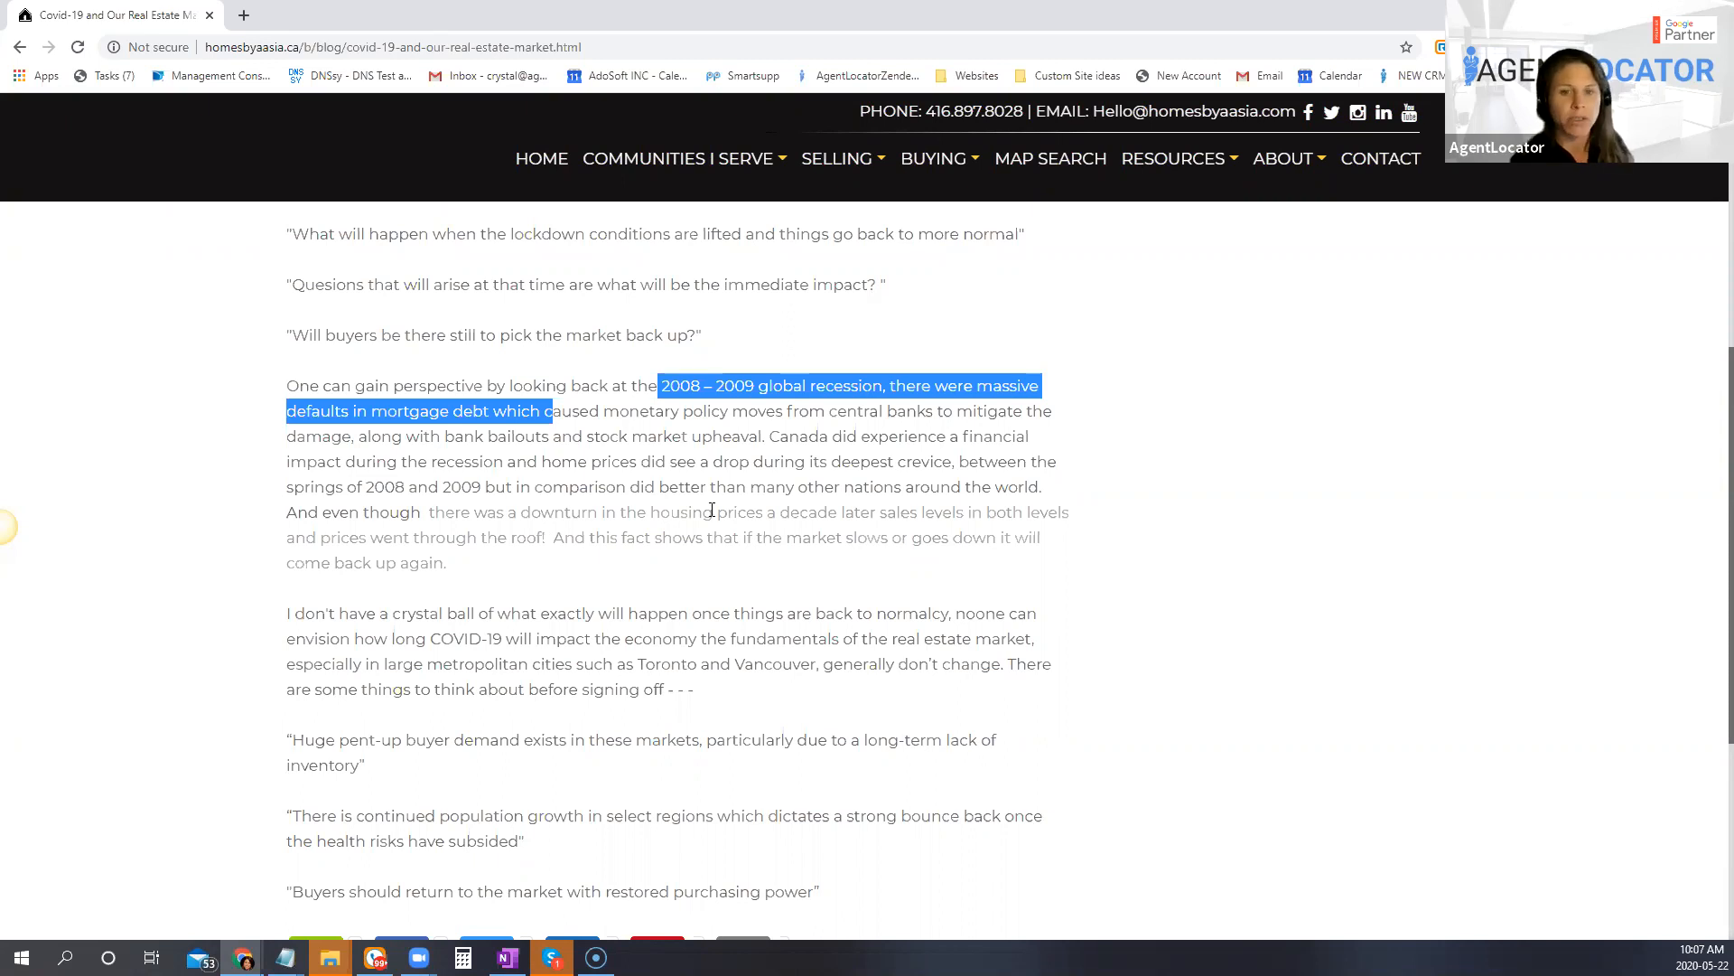
{"action": "scroll", "coordinate": [711, 511], "scroll_direction": "down", "scroll_amount": 1}
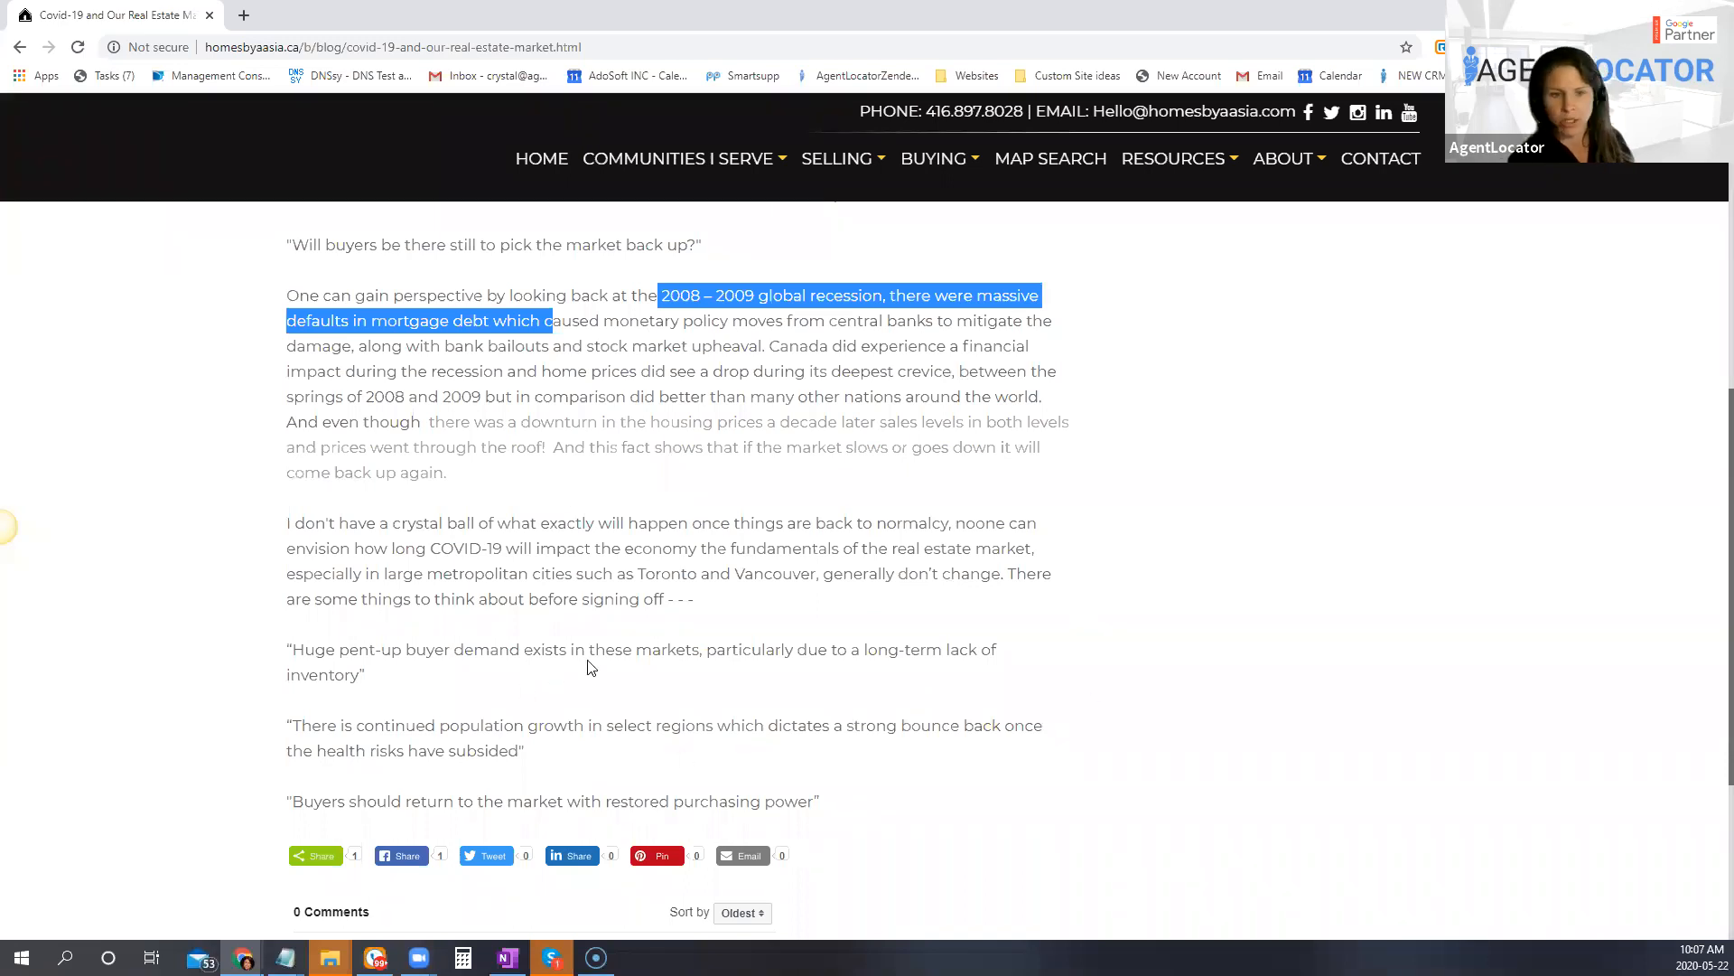
{"action": "scroll", "coordinate": [689, 676], "scroll_direction": "up", "scroll_amount": 8}
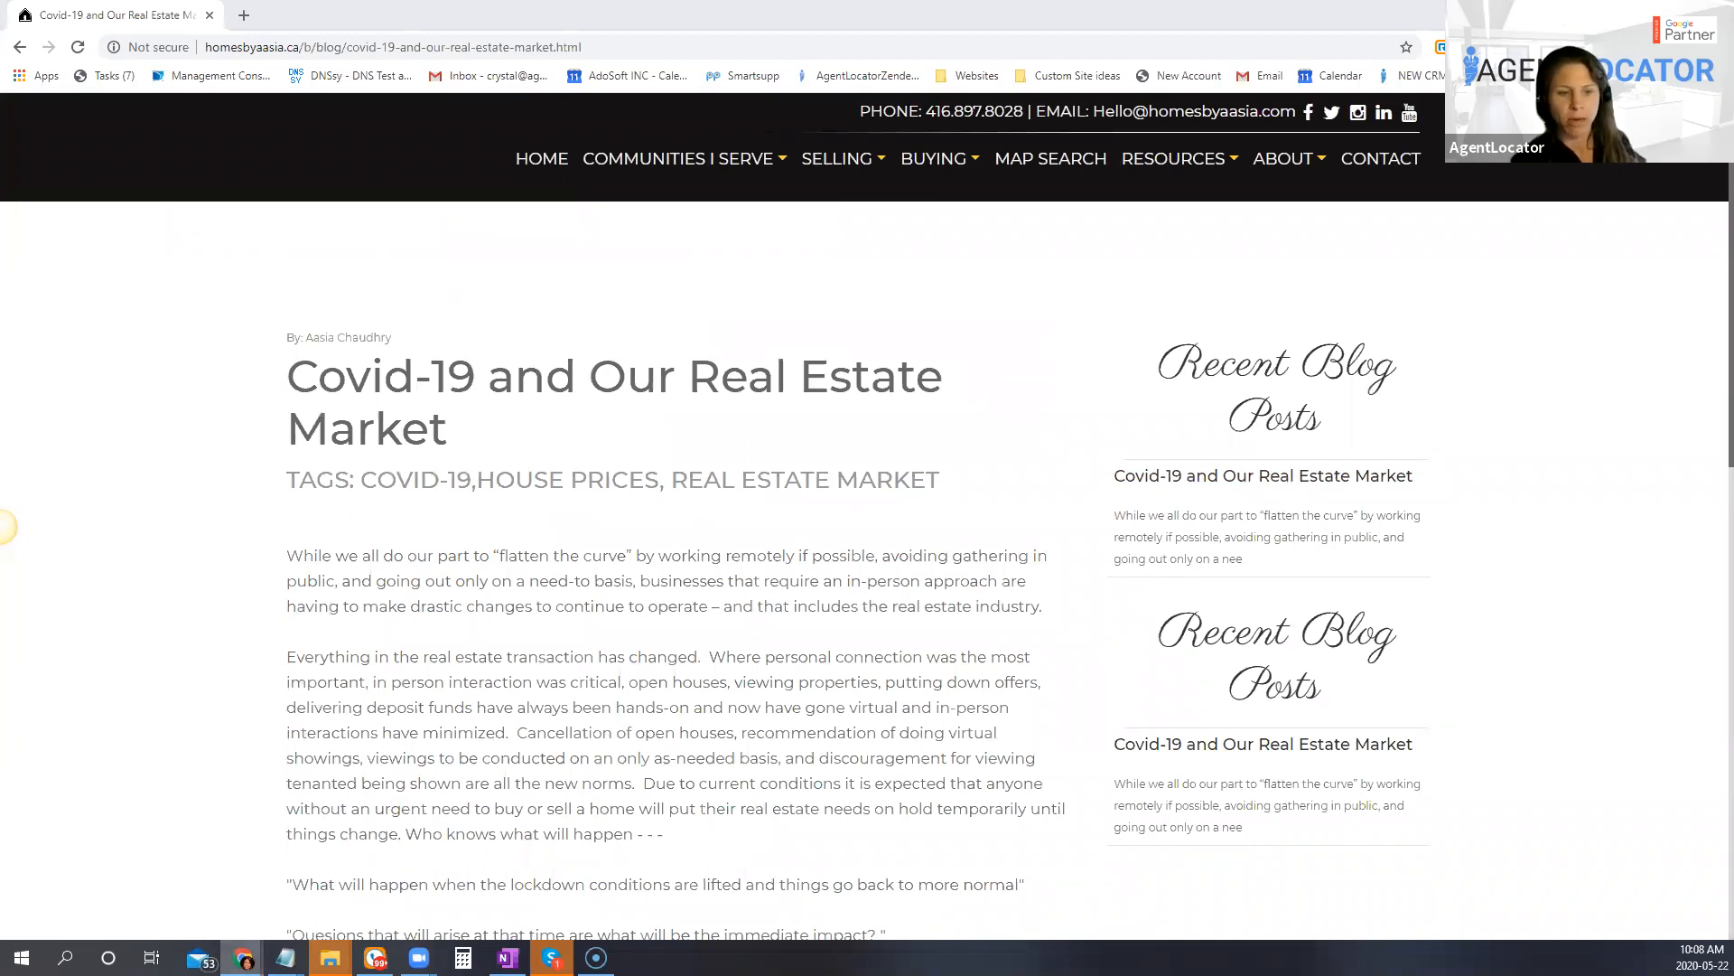
Step: Return to the Facebook Blog Post window and cancel the link settings for the word "Text"
{"action": "mouse_move", "coordinate": [242, 958]}
{"action": "left_click", "coordinate": [350, 892]}
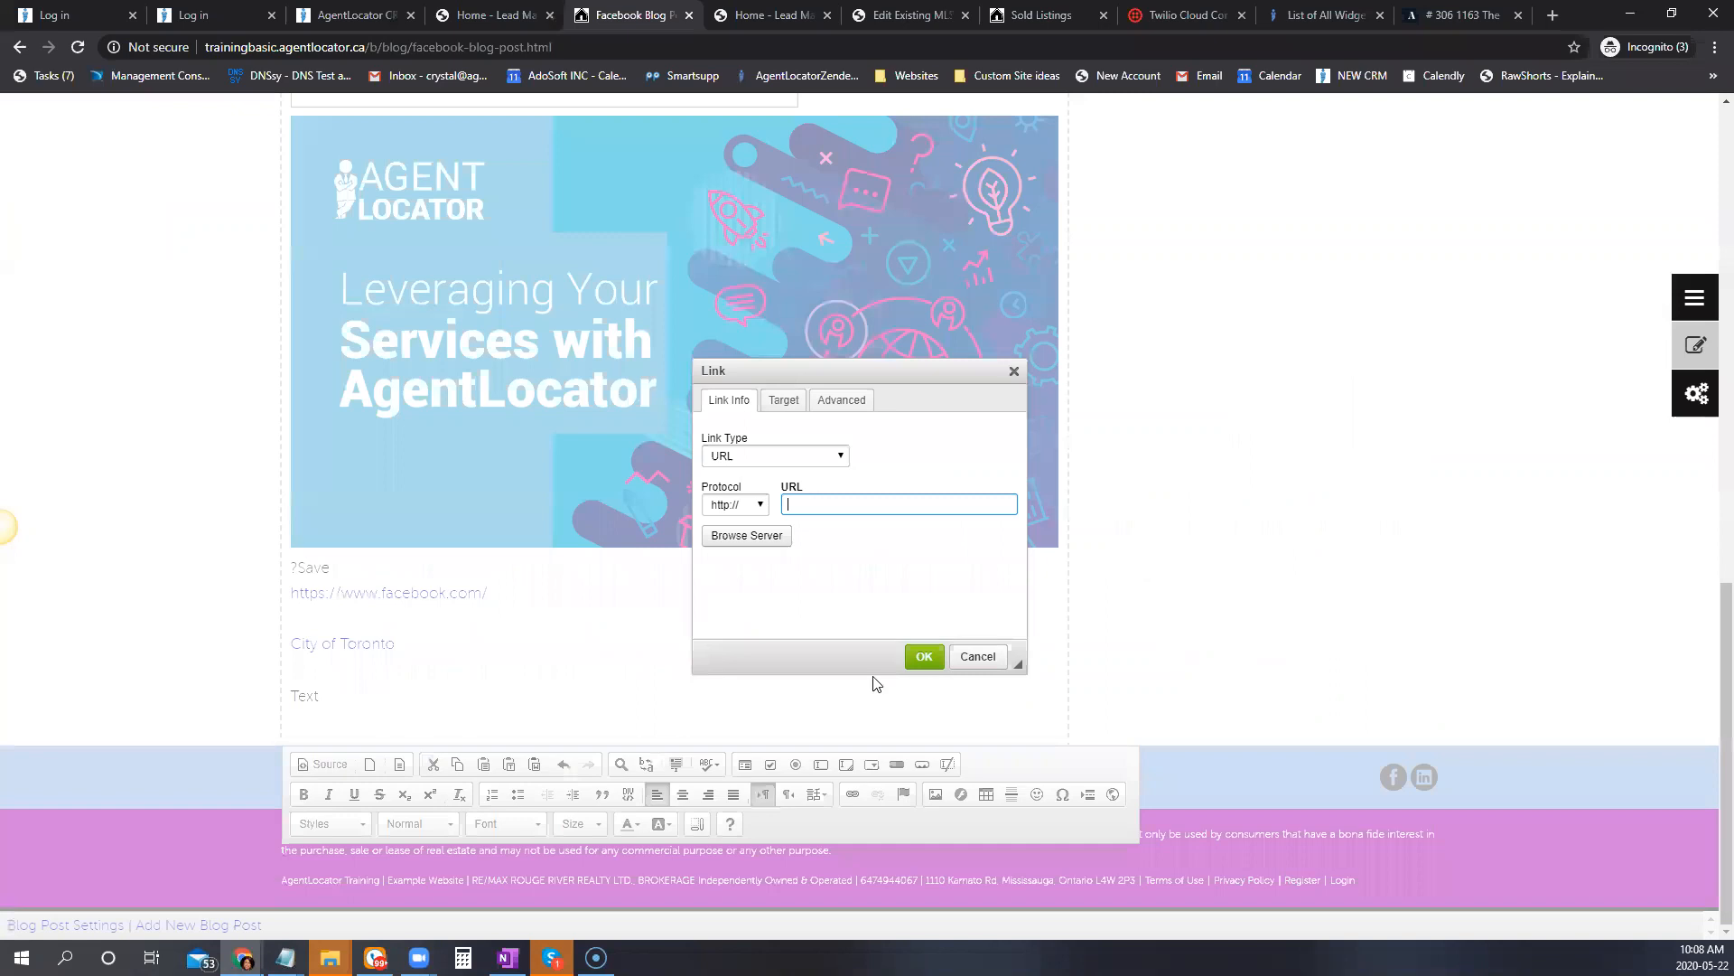
{"action": "left_click", "coordinate": [984, 681]}
{"action": "scroll", "coordinate": [1108, 662], "scroll_direction": "up", "scroll_amount": 5}
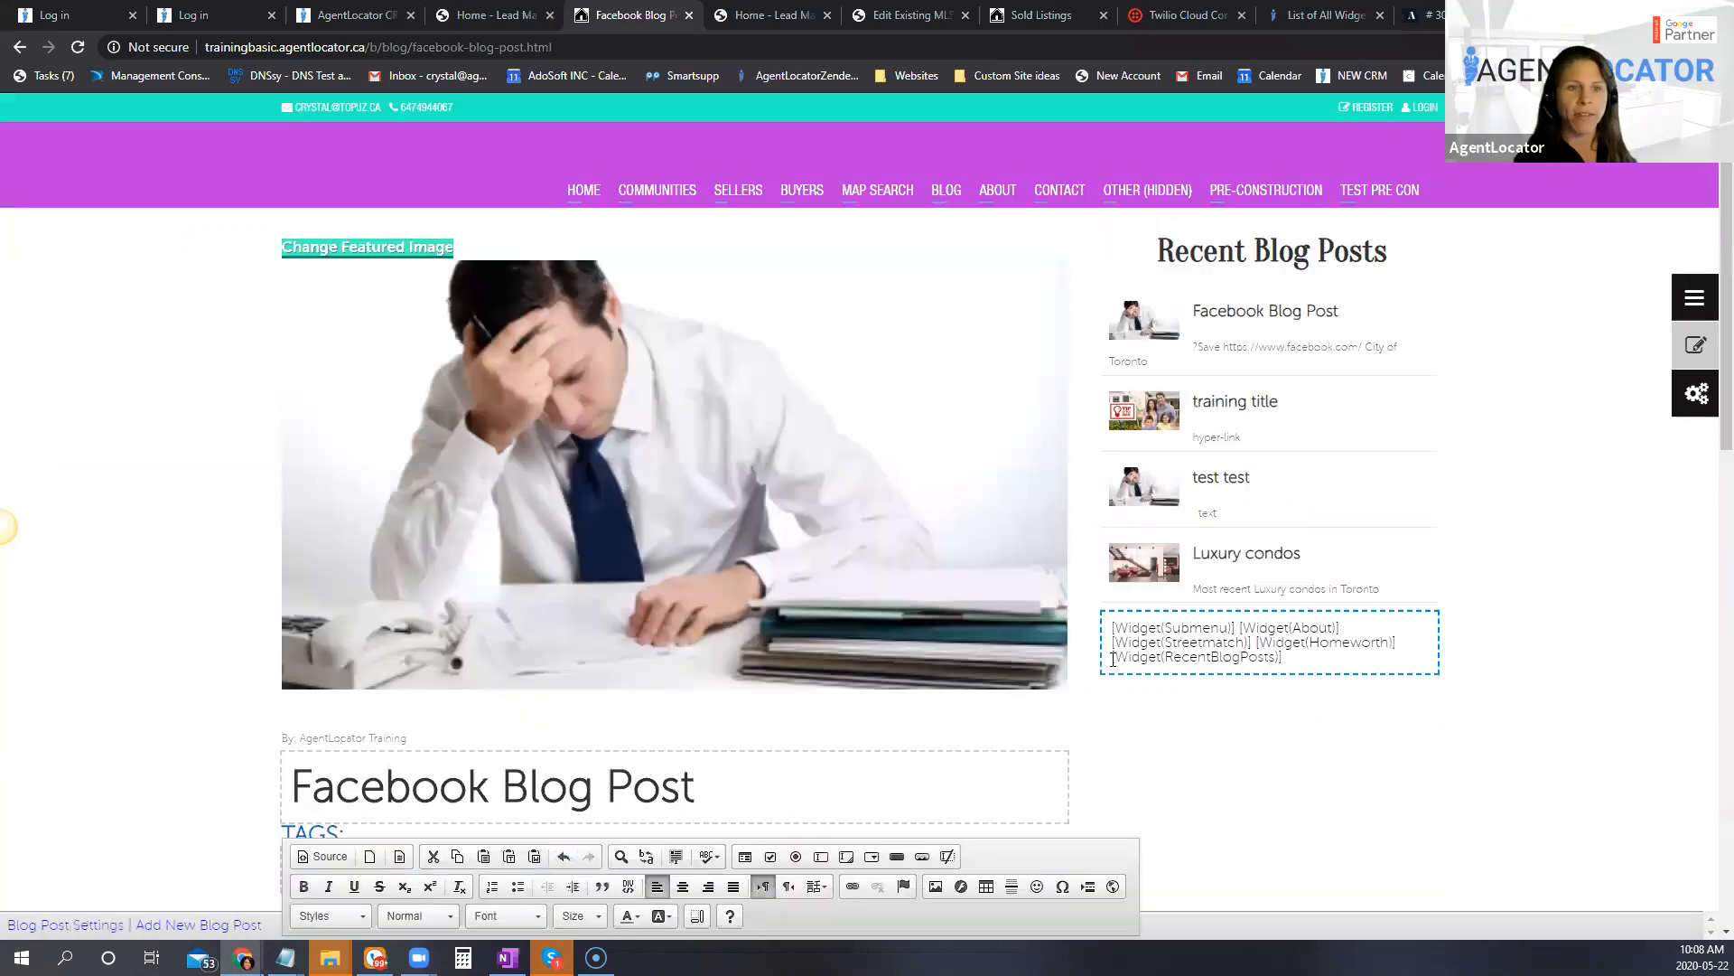
Step: Replace the Facebook Blog Post's featured image with the uploaded image we-2078025_1920.png and check it on the page
{"action": "triple_click", "coordinate": [380, 253]}
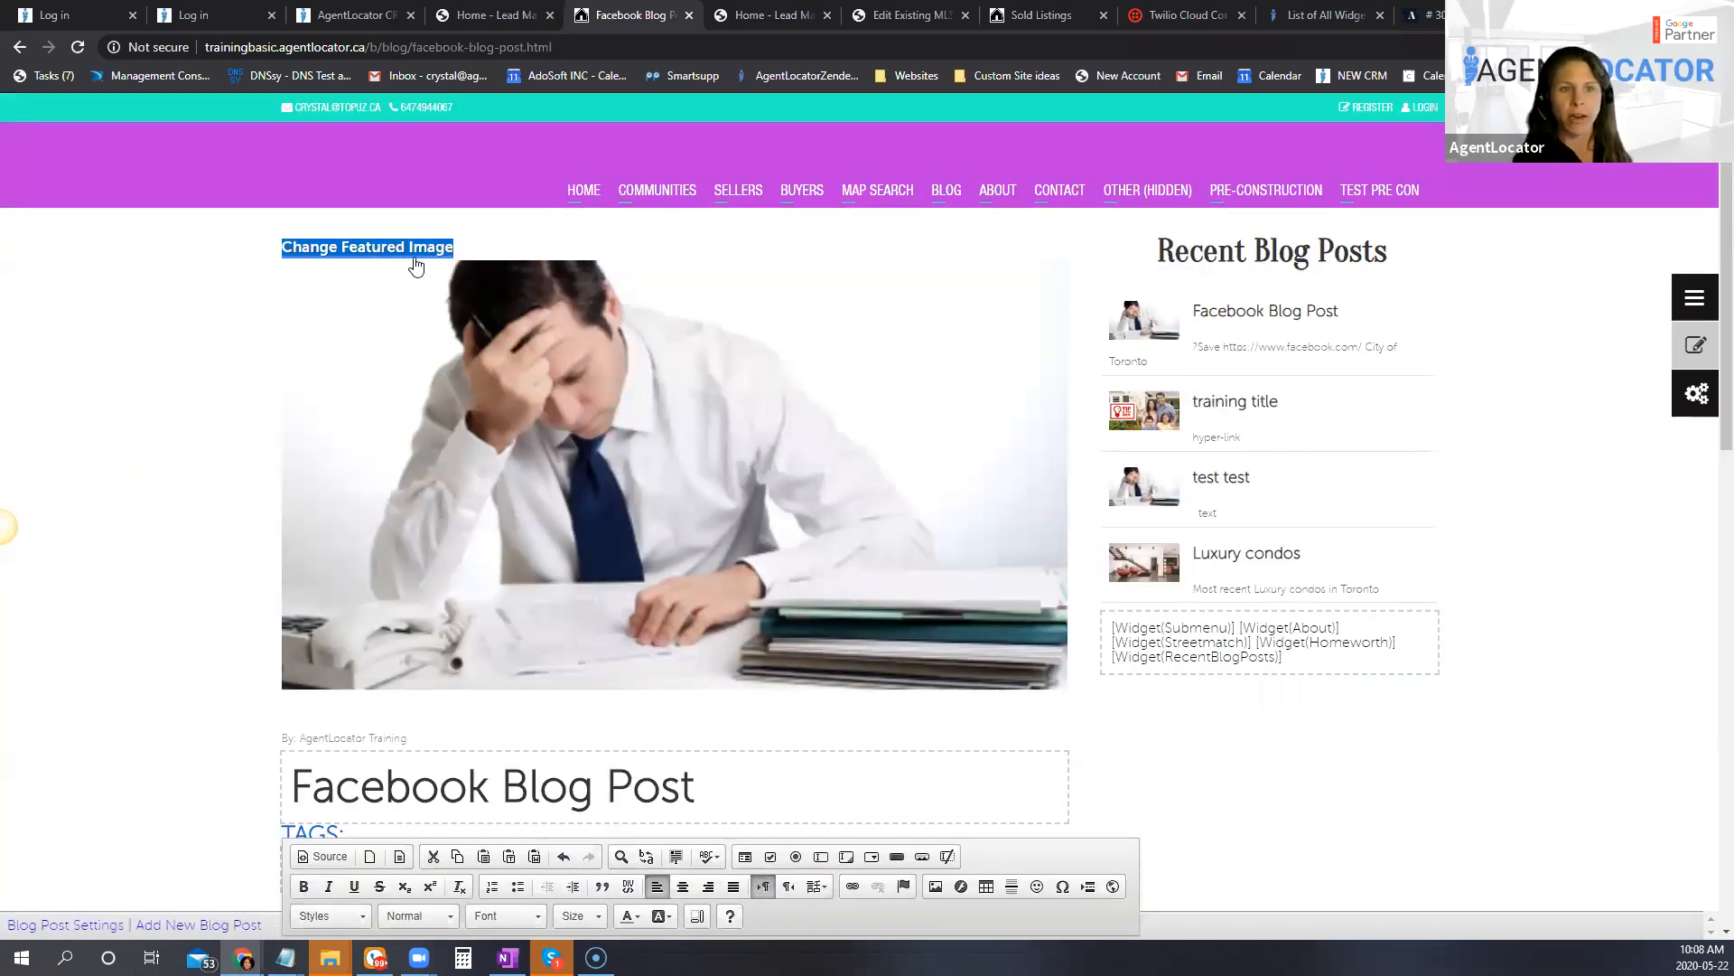
{"action": "left_click", "coordinate": [376, 253]}
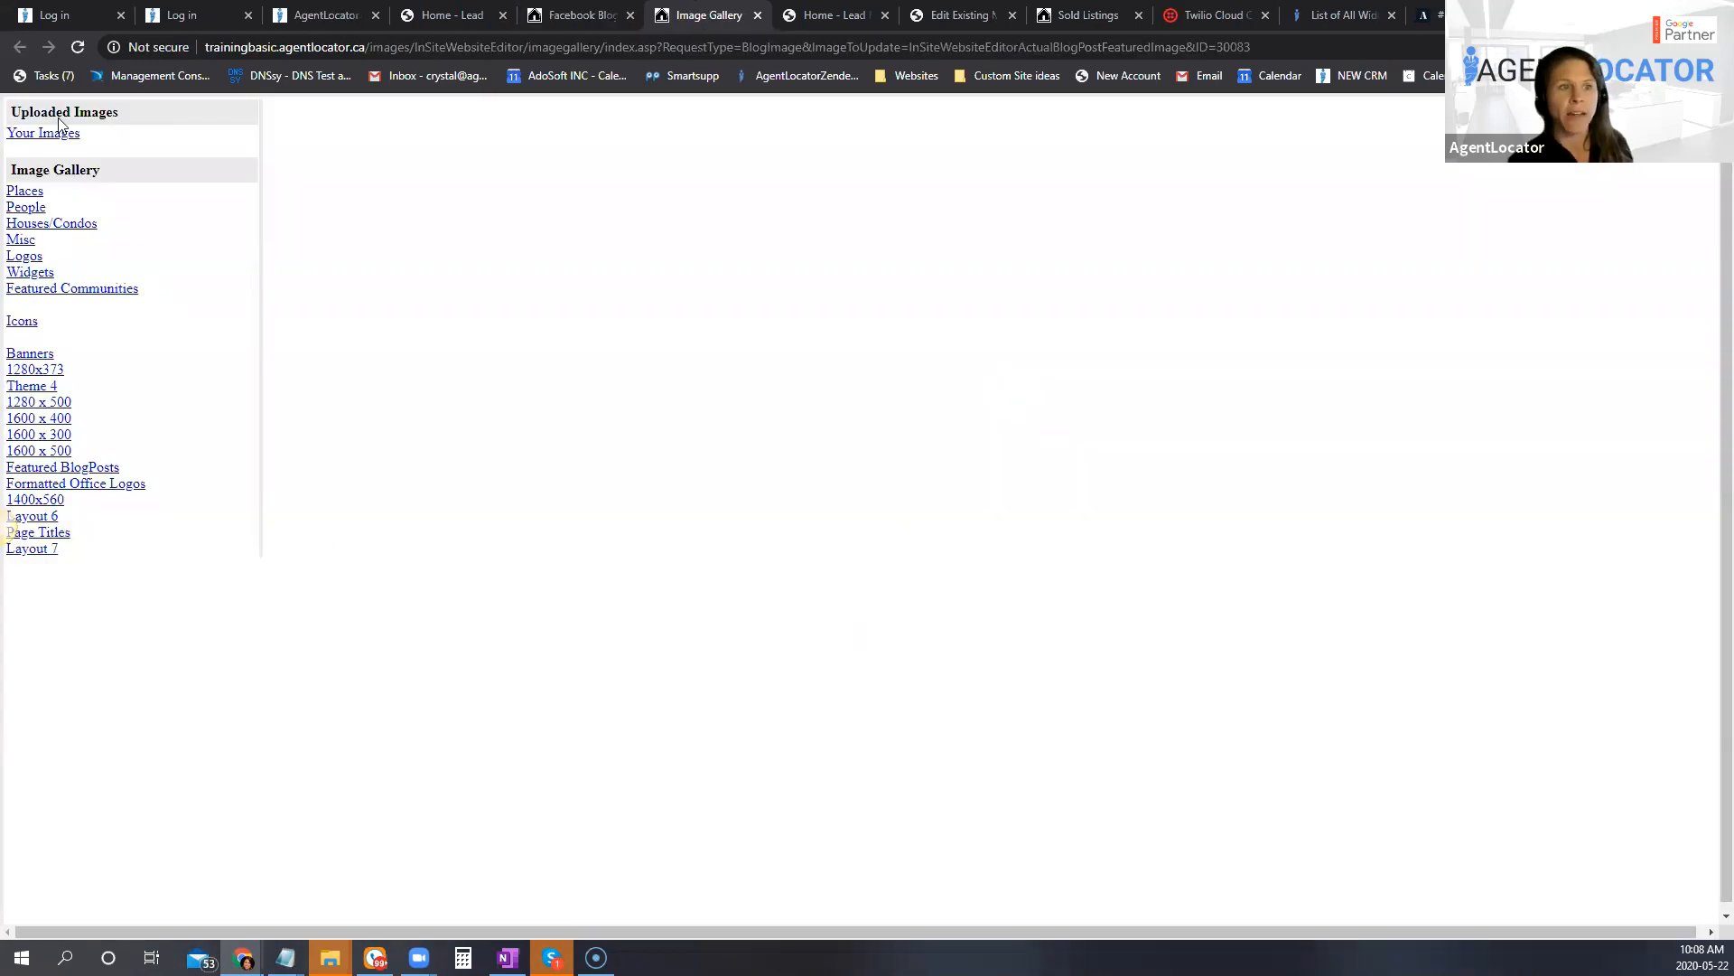
{"action": "left_click", "coordinate": [32, 135]}
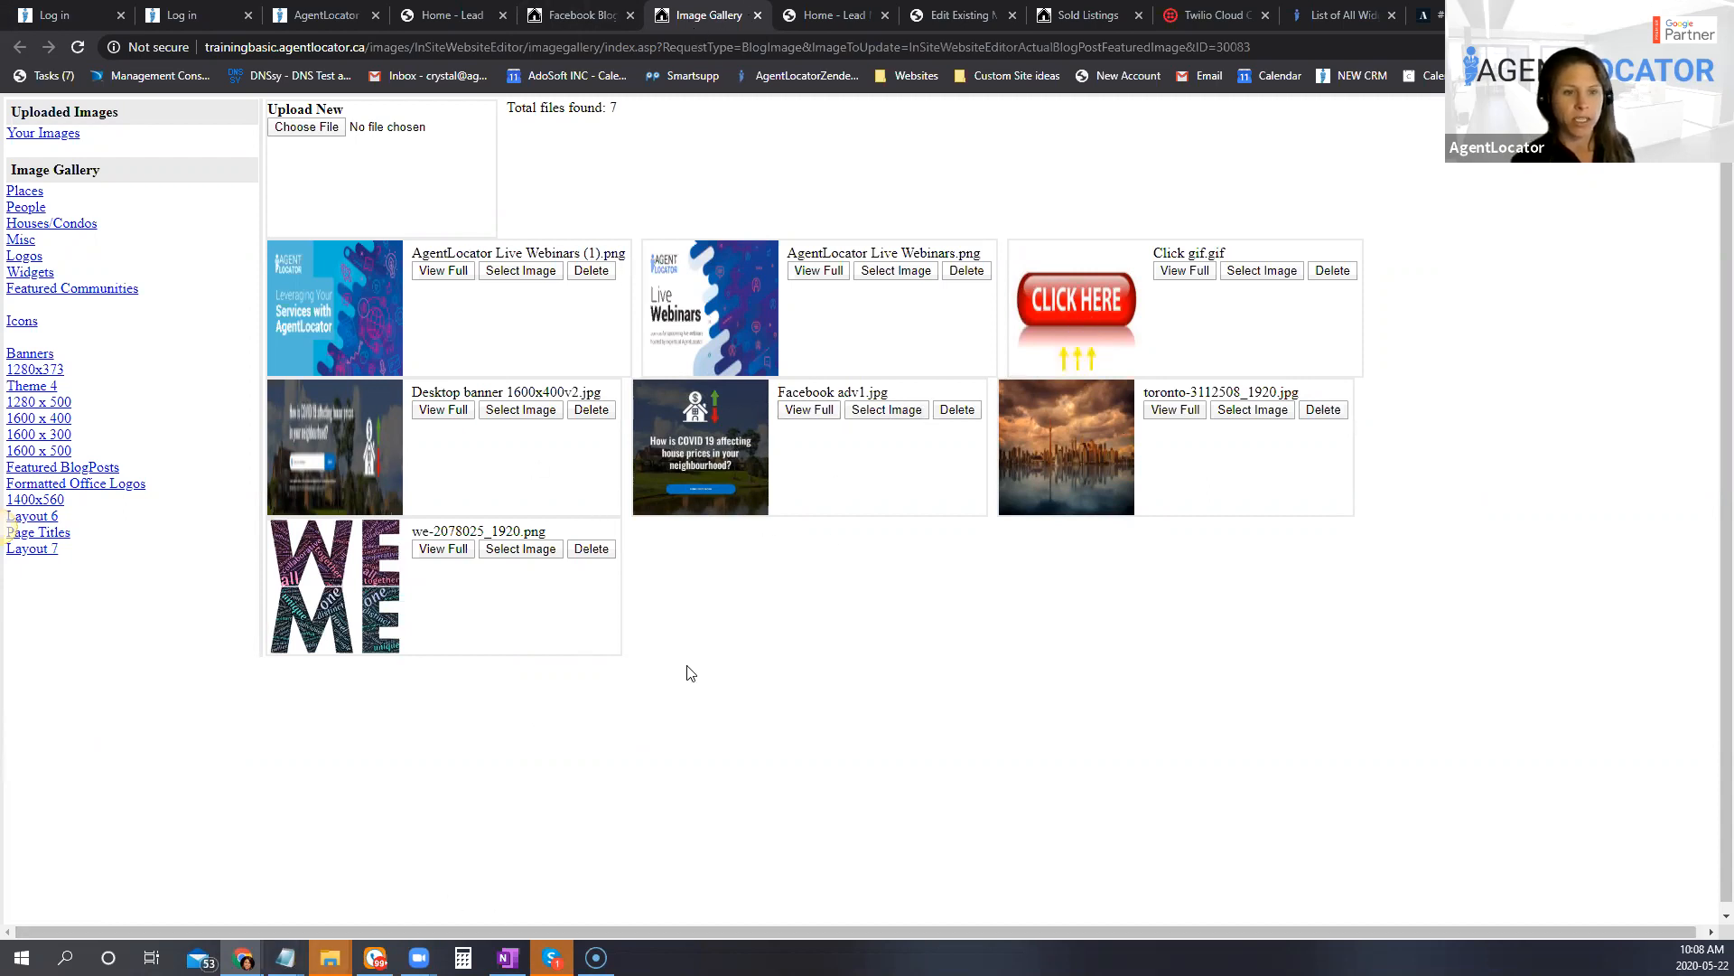
{"action": "scroll", "coordinate": [768, 679], "scroll_direction": "down", "scroll_amount": 7}
{"action": "scroll", "coordinate": [1332, 759], "scroll_direction": "down", "scroll_amount": 5}
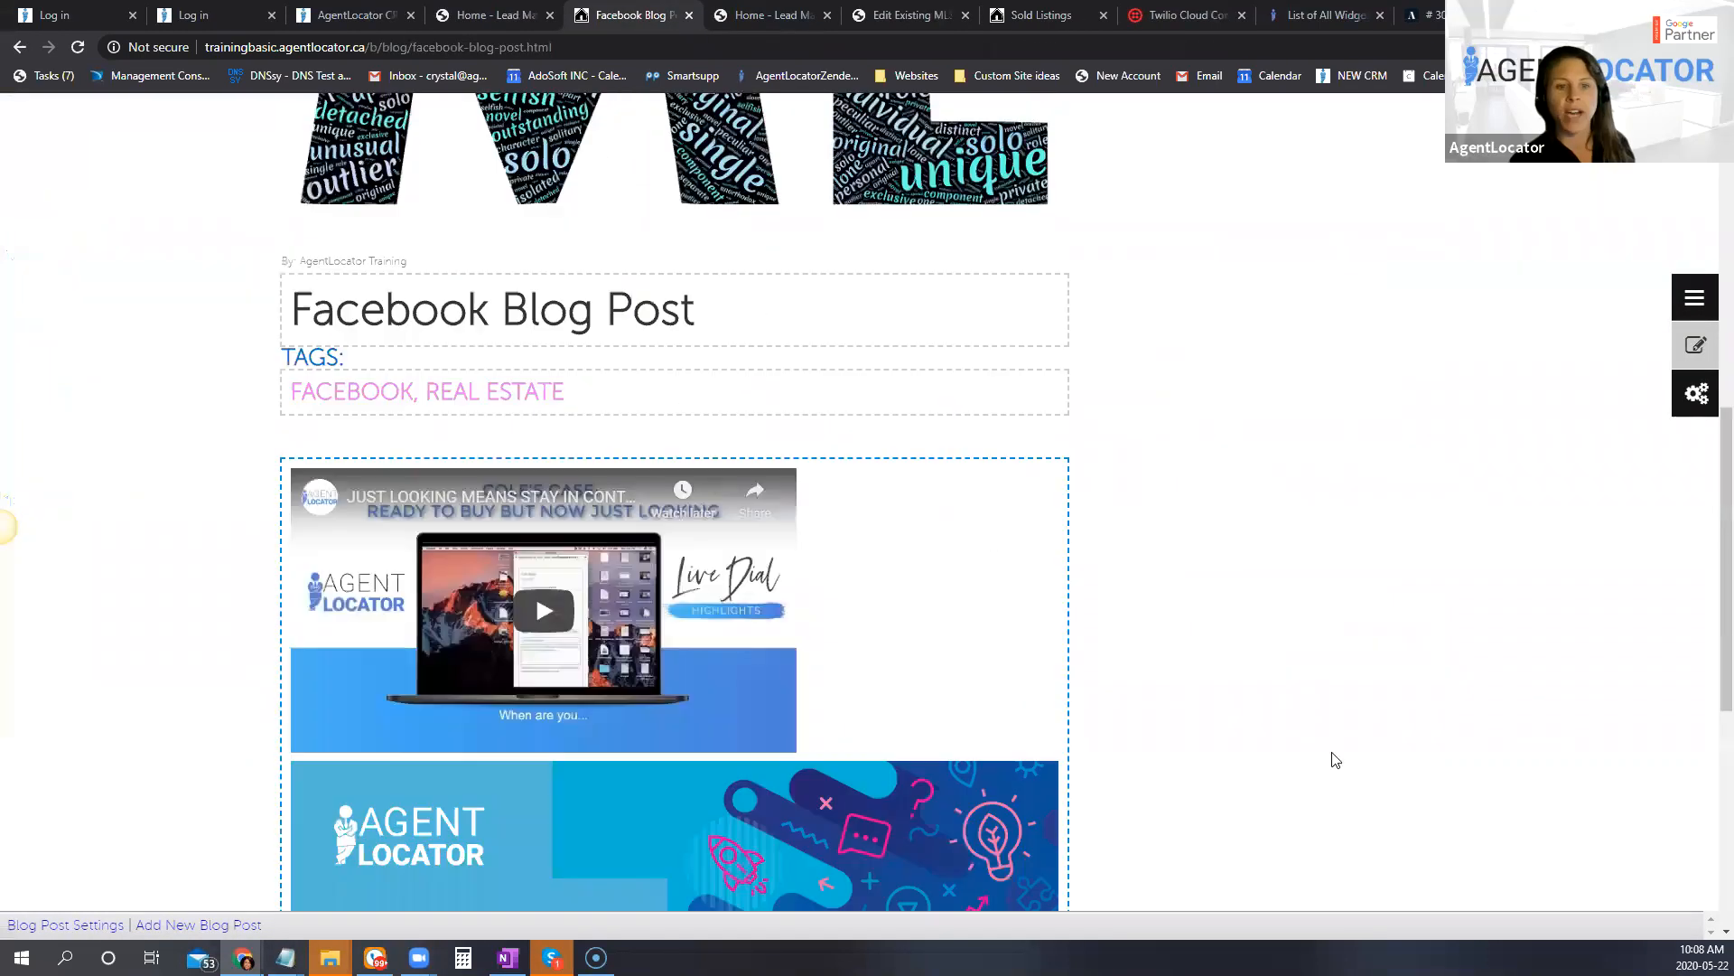
{"action": "scroll", "coordinate": [1206, 662], "scroll_direction": "down", "scroll_amount": 4}
{"action": "scroll", "coordinate": [1204, 662], "scroll_direction": "up", "scroll_amount": 6}
{"action": "scroll", "coordinate": [1204, 663], "scroll_direction": "up", "scroll_amount": 8}
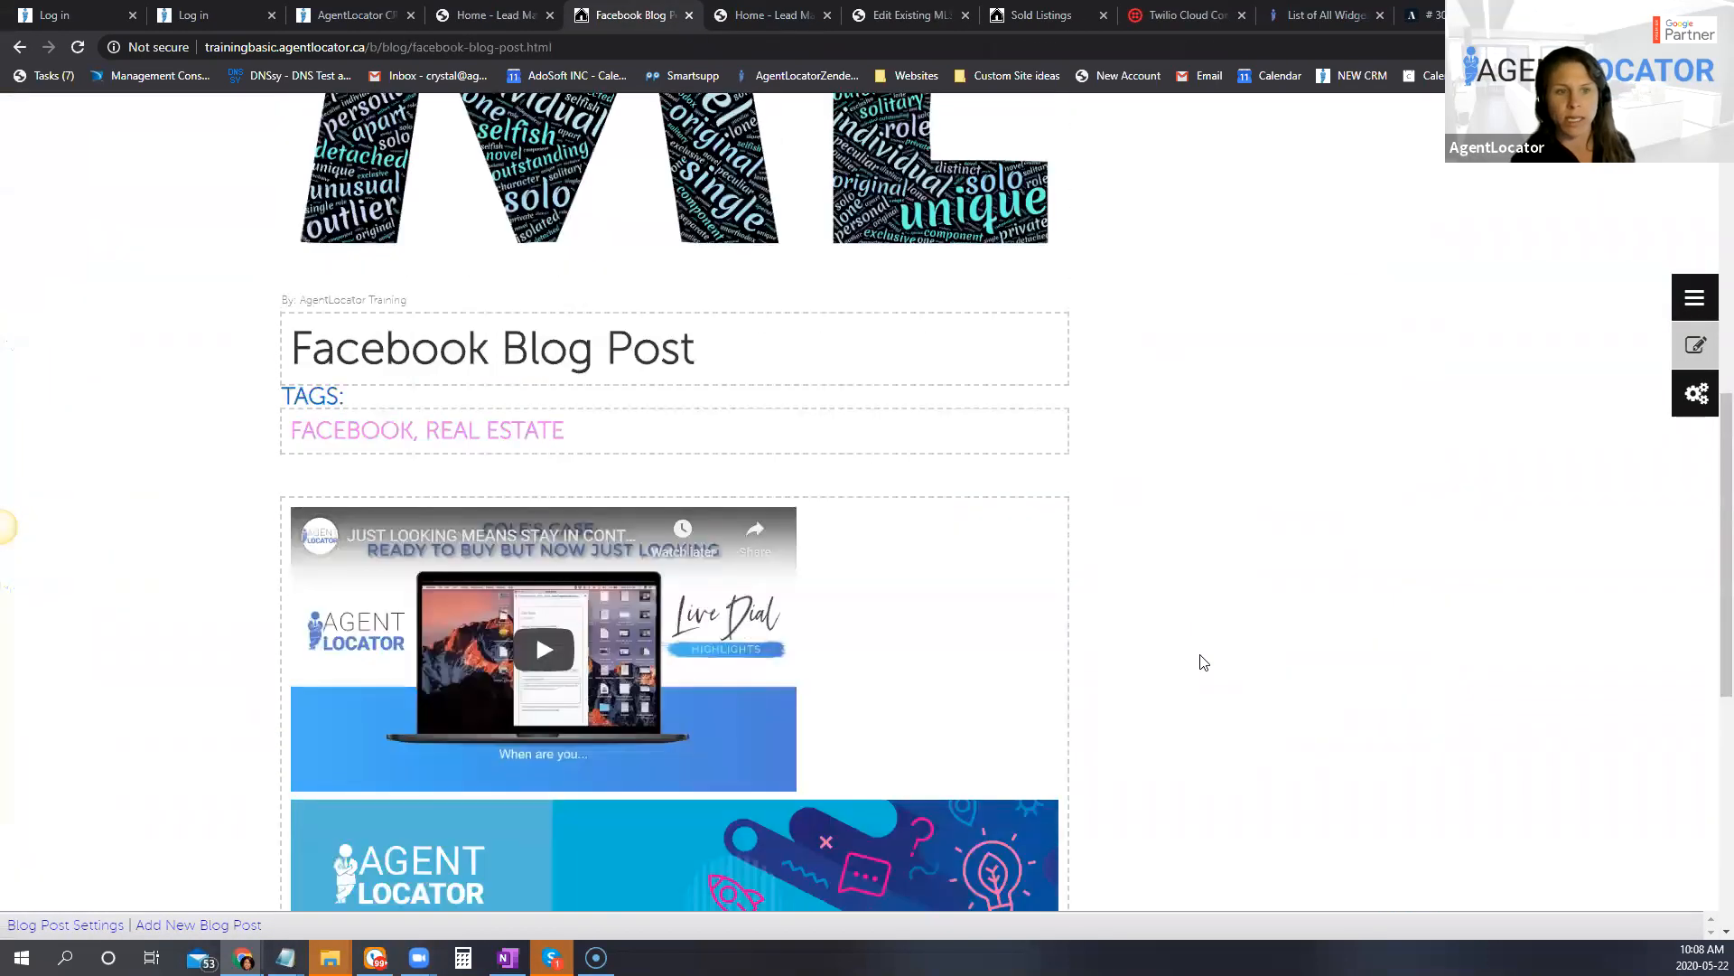
{"action": "scroll", "coordinate": [1629, 581], "scroll_direction": "up", "scroll_amount": 3}
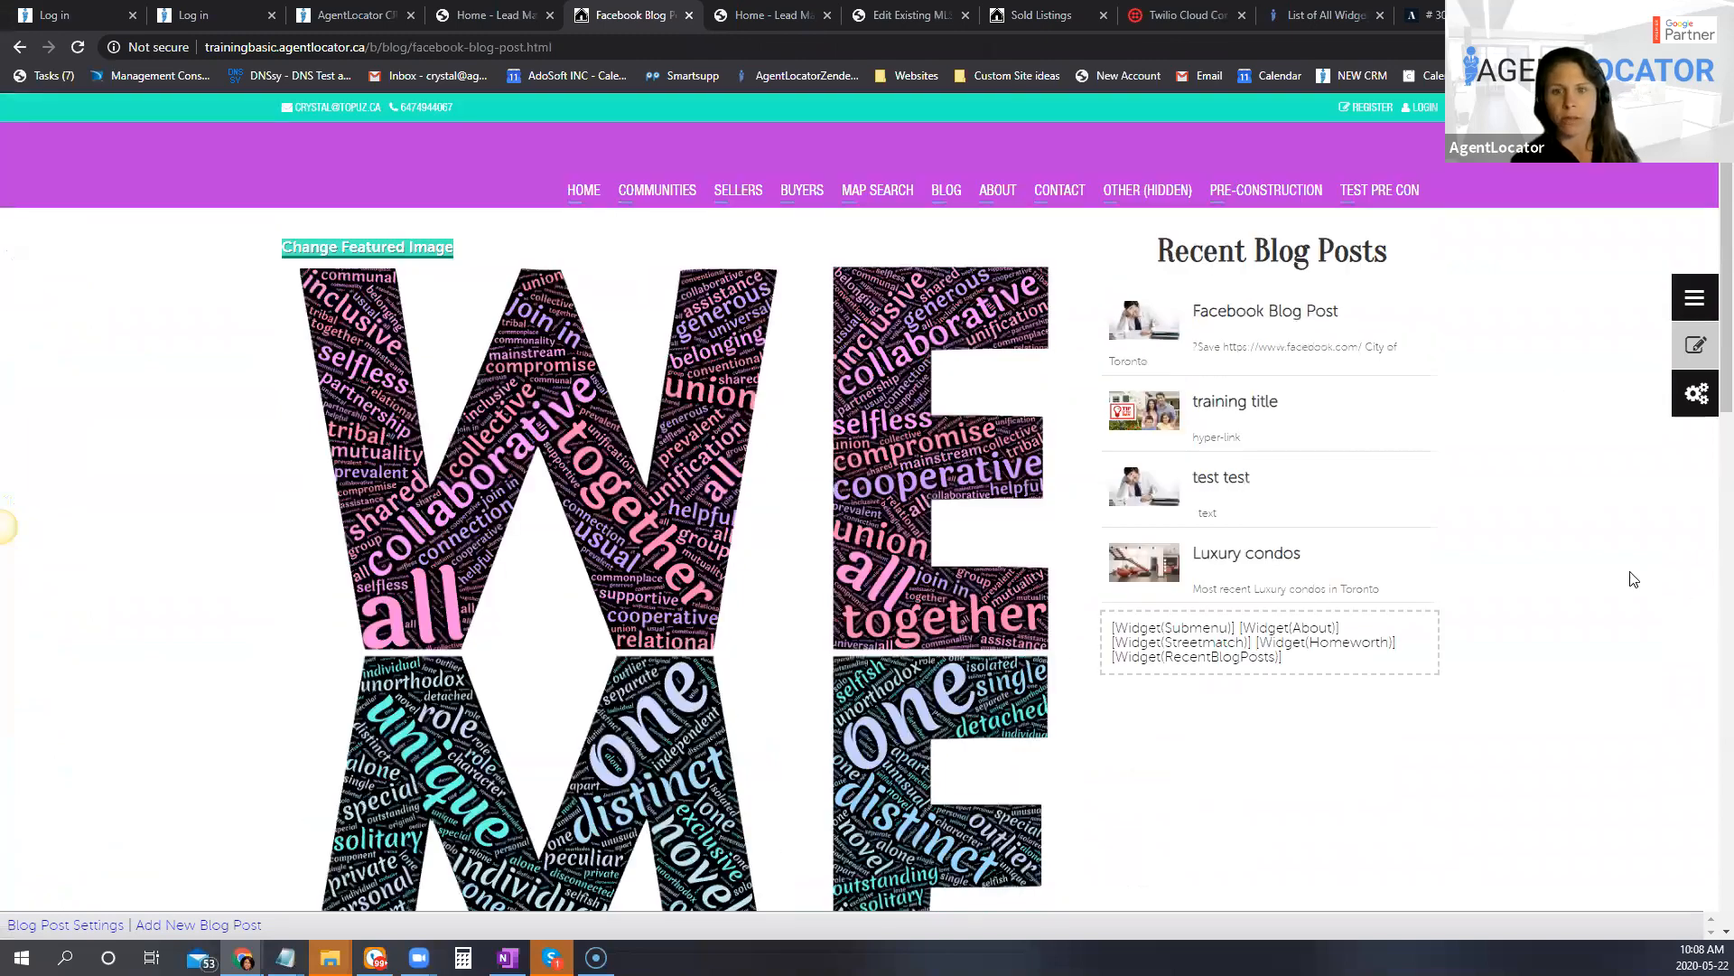
Step: Set the font size of the tags line "FACEBOOK, REAL ESTATE" to 9 and save the change
{"action": "scroll", "coordinate": [1491, 533], "scroll_direction": "down", "scroll_amount": 10}
{"action": "scroll", "coordinate": [1406, 517], "scroll_direction": "down", "scroll_amount": 6}
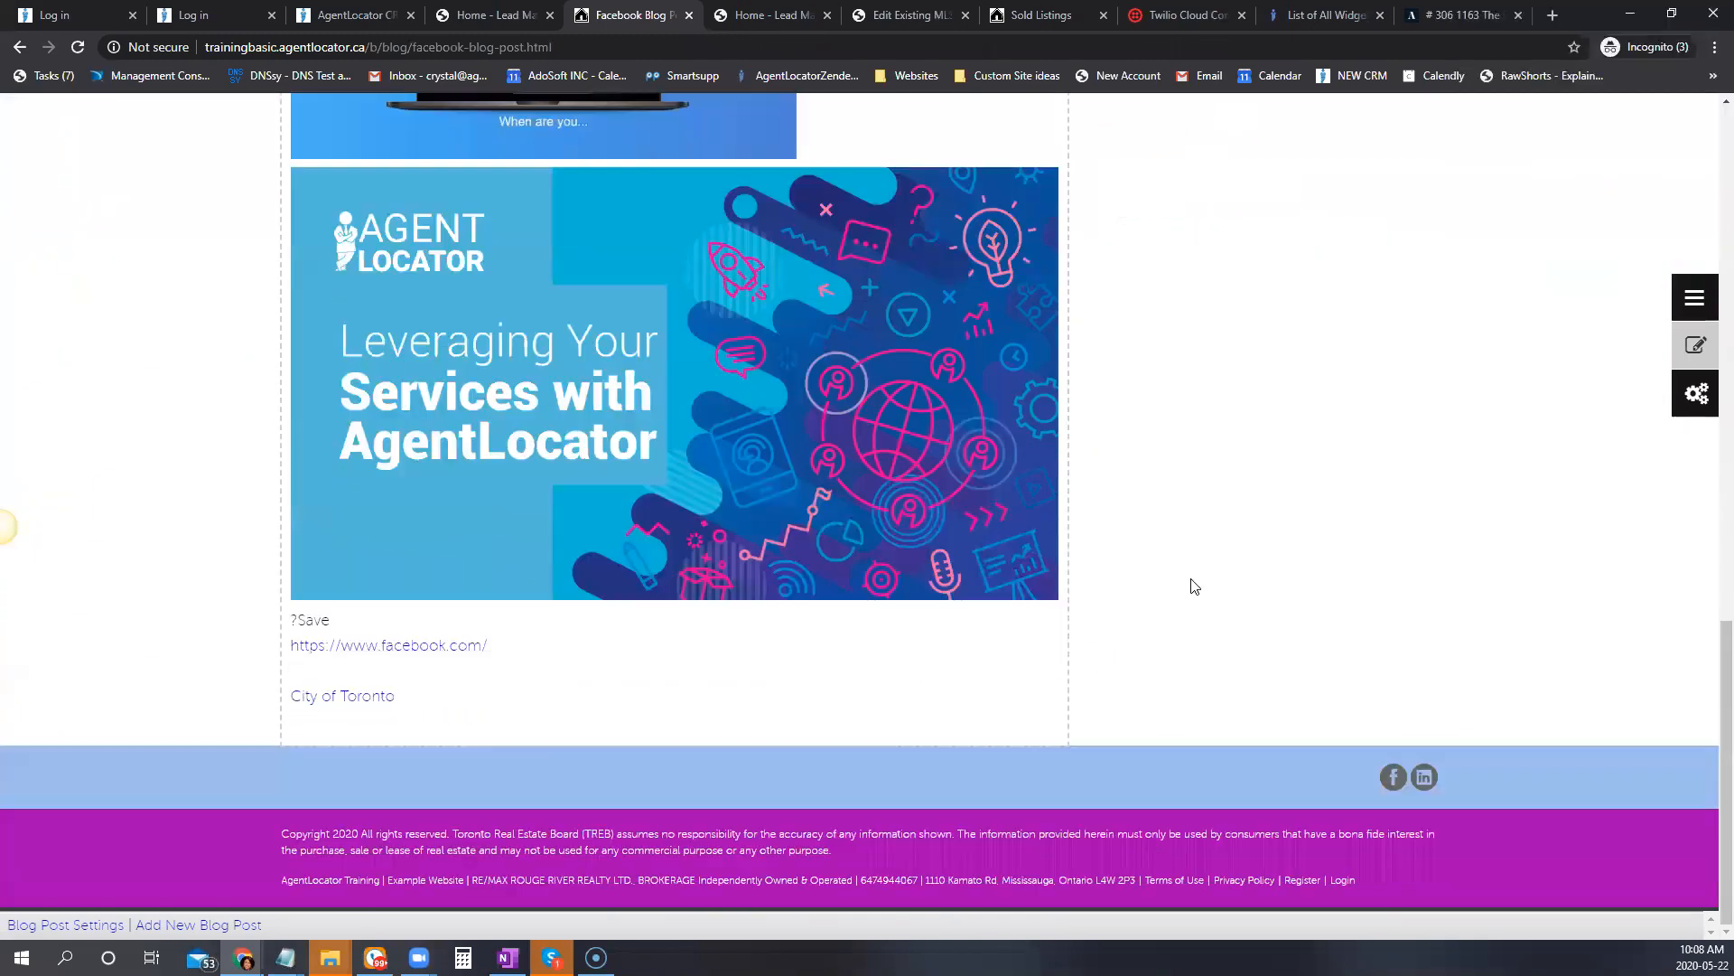
{"action": "scroll", "coordinate": [1195, 588], "scroll_direction": "up", "scroll_amount": 1}
{"action": "scroll", "coordinate": [1660, 476], "scroll_direction": "up", "scroll_amount": 6}
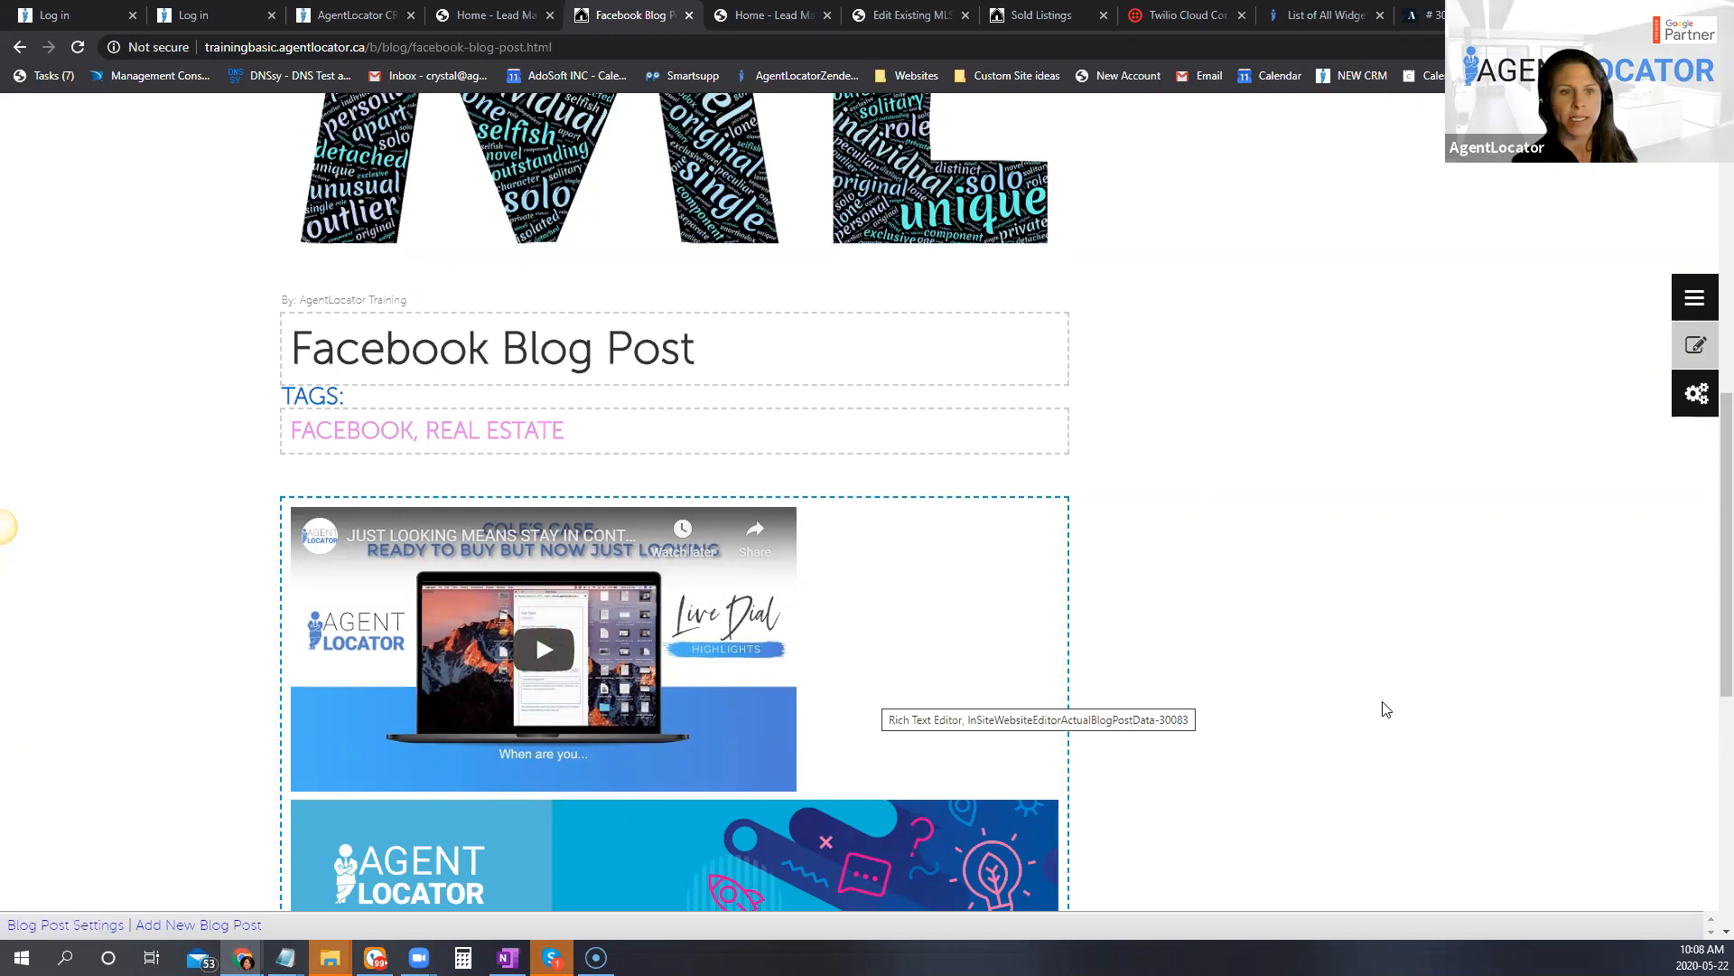
{"action": "left_click", "coordinate": [320, 429]}
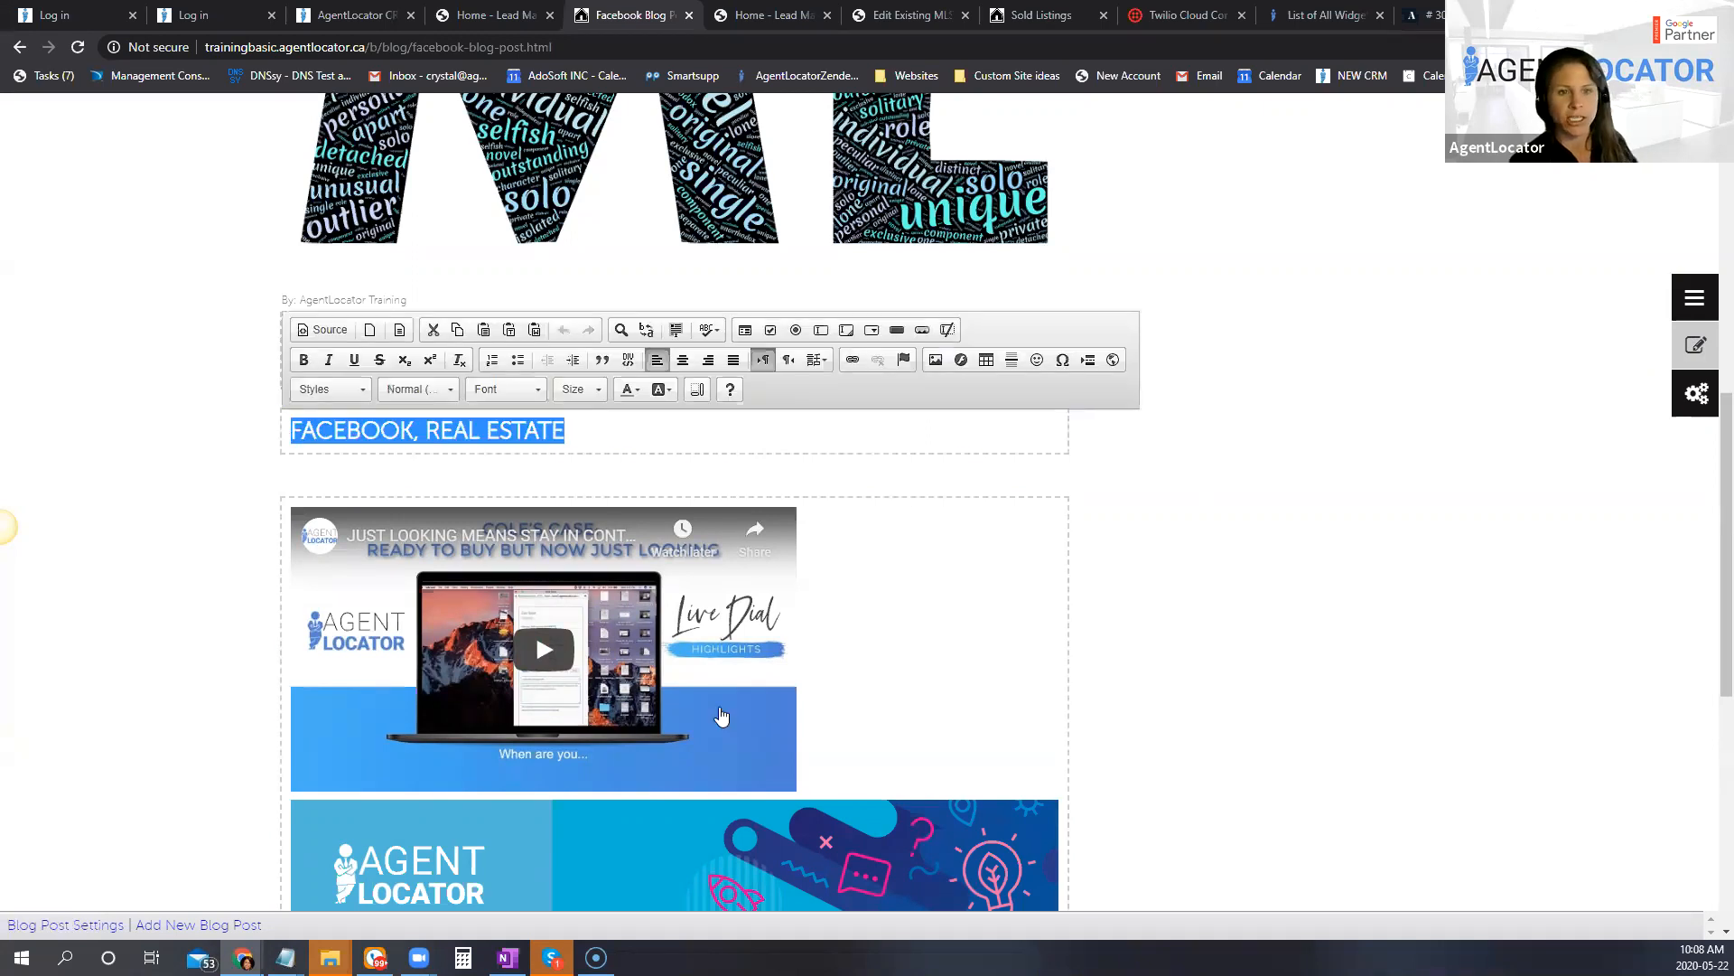
{"action": "left_click", "coordinate": [600, 388]}
{"action": "left_click", "coordinate": [558, 495]}
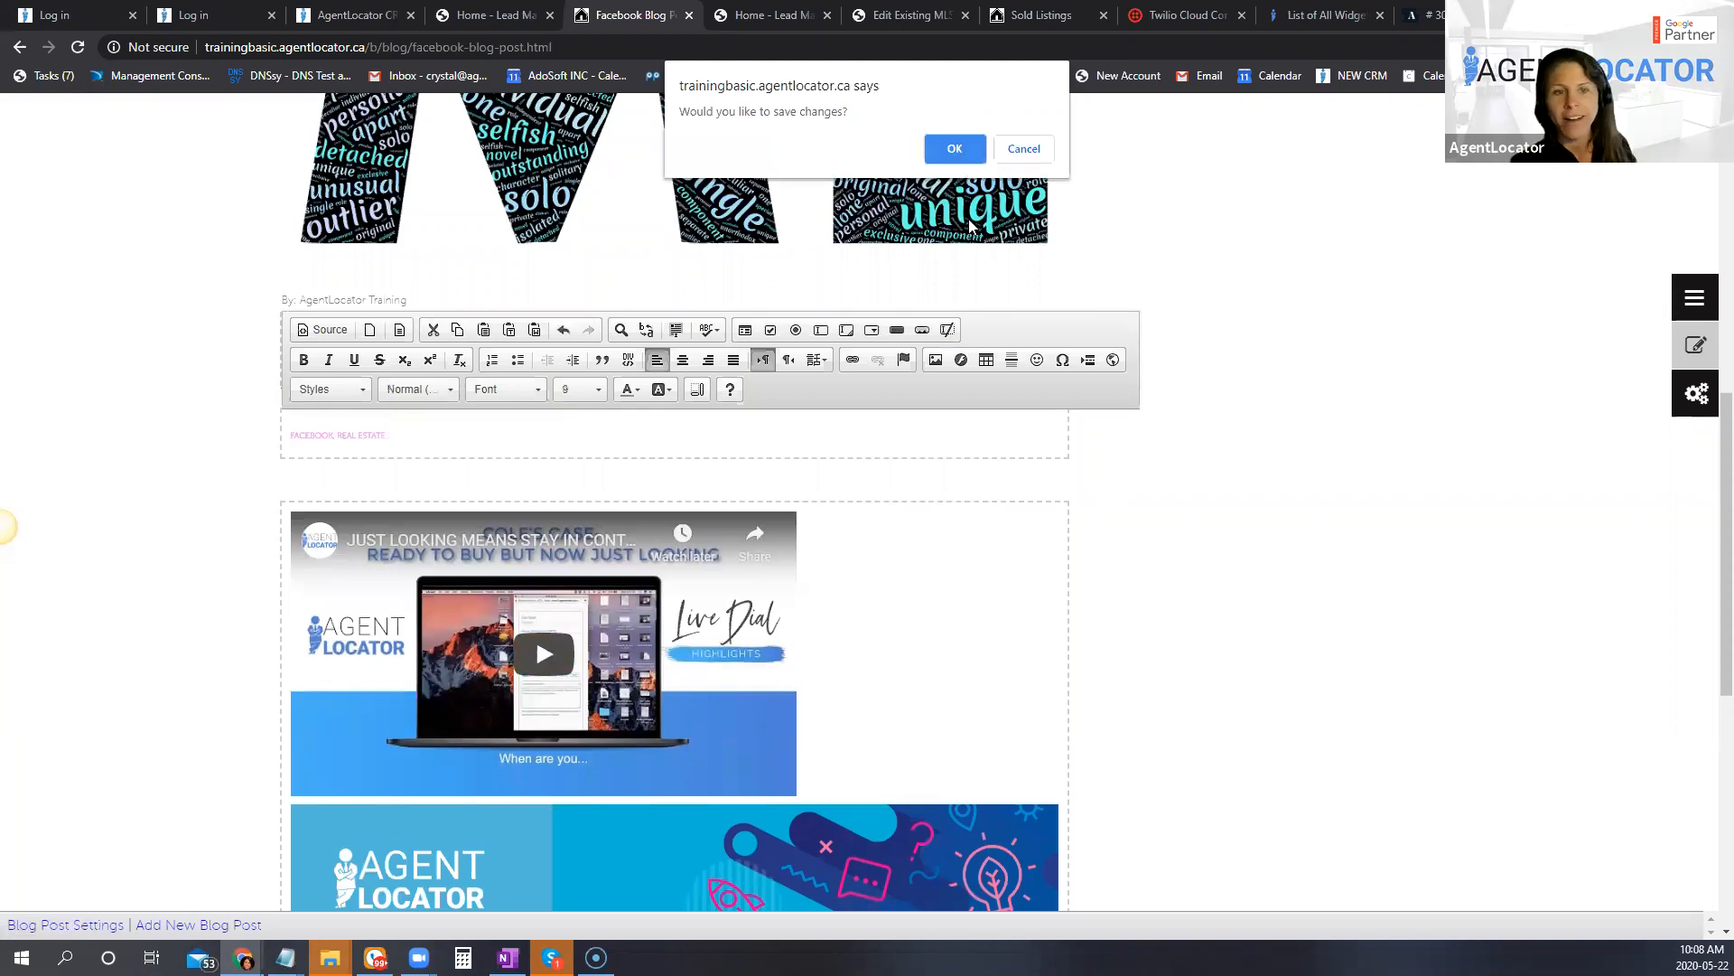
{"action": "left_click", "coordinate": [958, 138]}
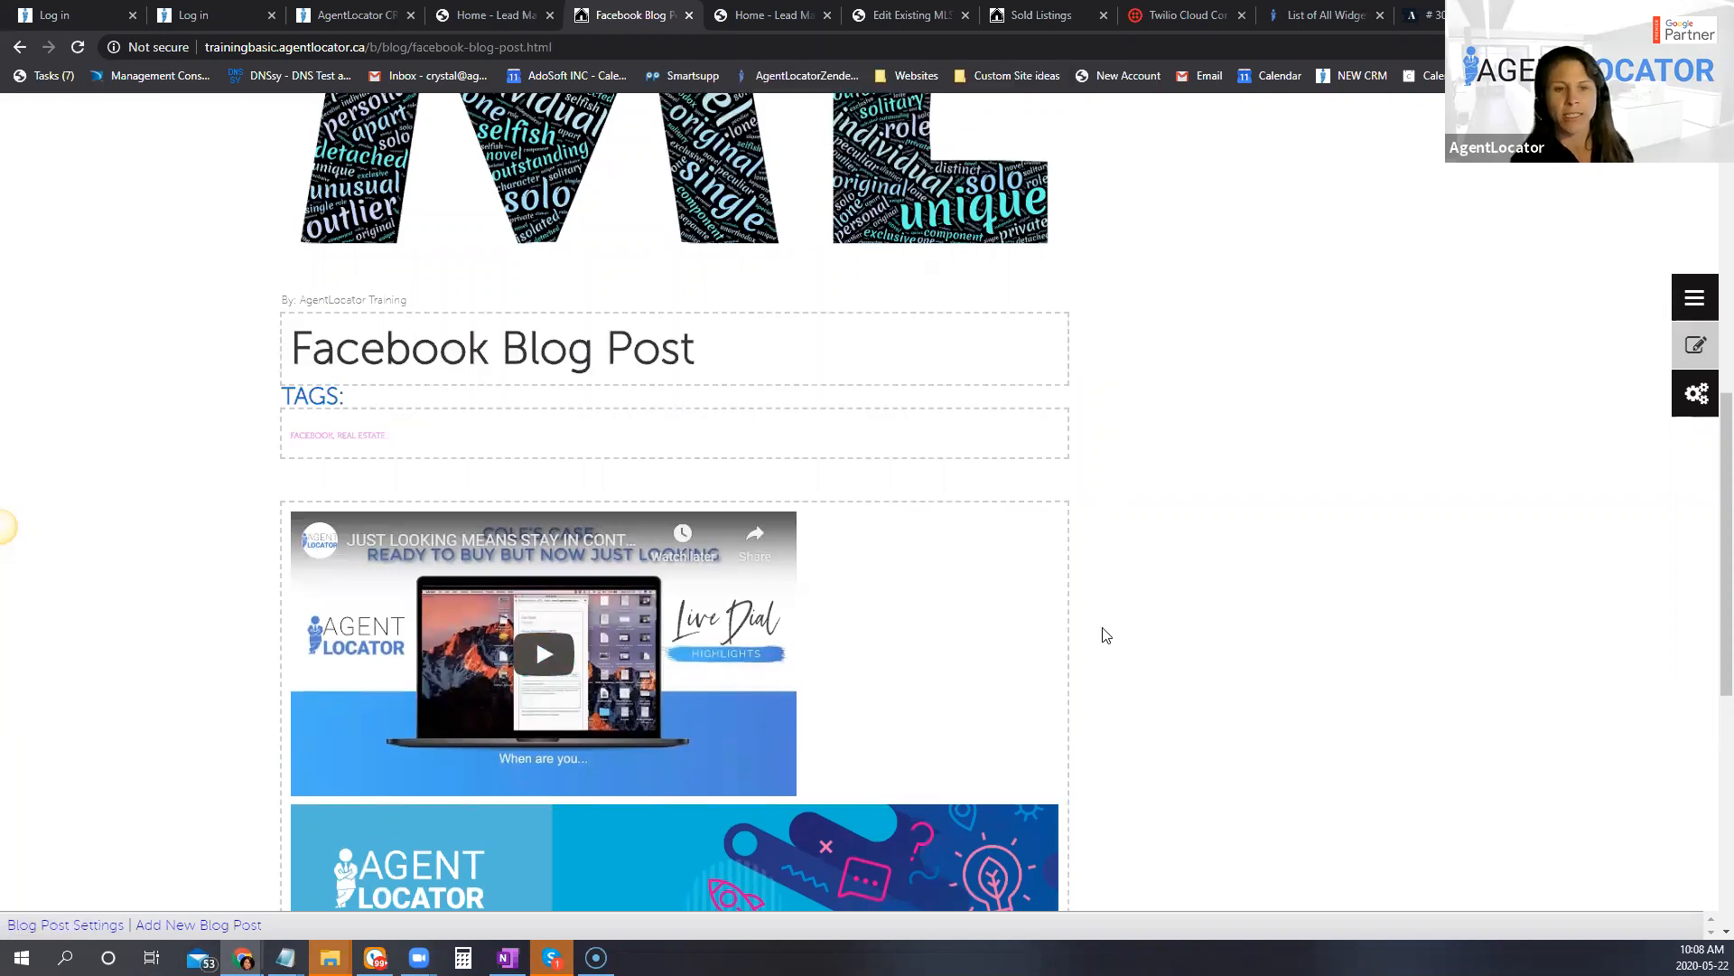
Step: Look over the edited post and turn off in-page editing to show its public view
{"action": "scroll", "coordinate": [1107, 677], "scroll_direction": "down", "scroll_amount": 6}
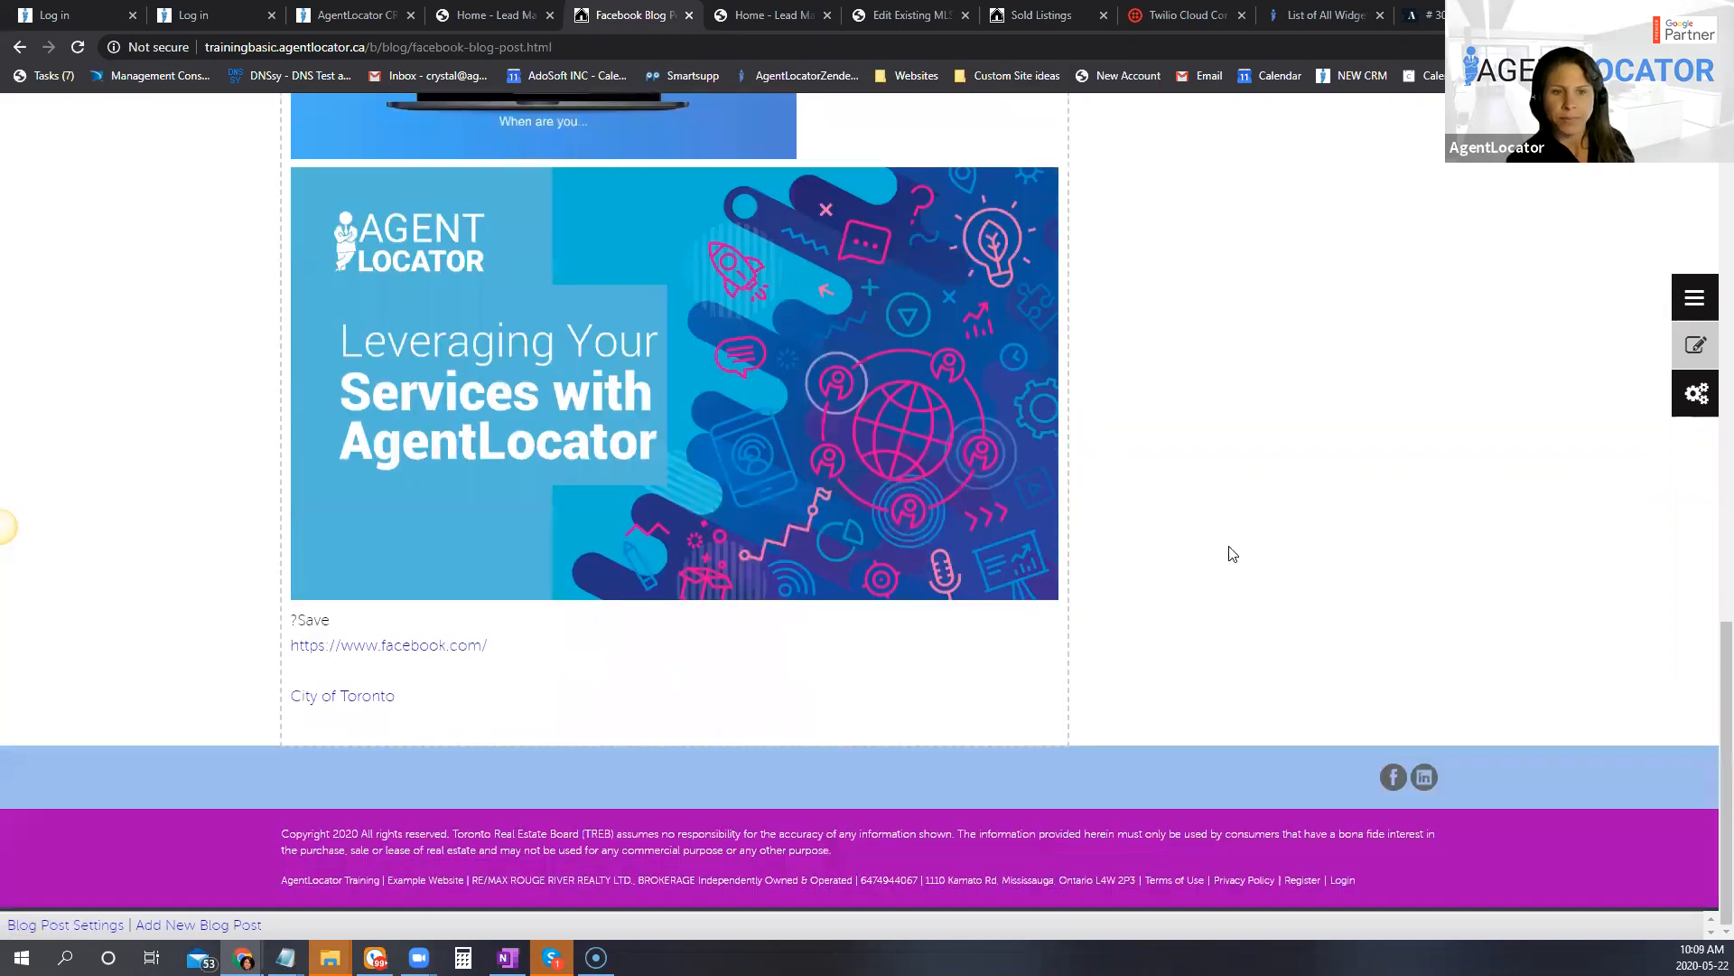
{"action": "scroll", "coordinate": [1158, 588], "scroll_direction": "up", "scroll_amount": 3}
{"action": "scroll", "coordinate": [871, 592], "scroll_direction": "up", "scroll_amount": 10}
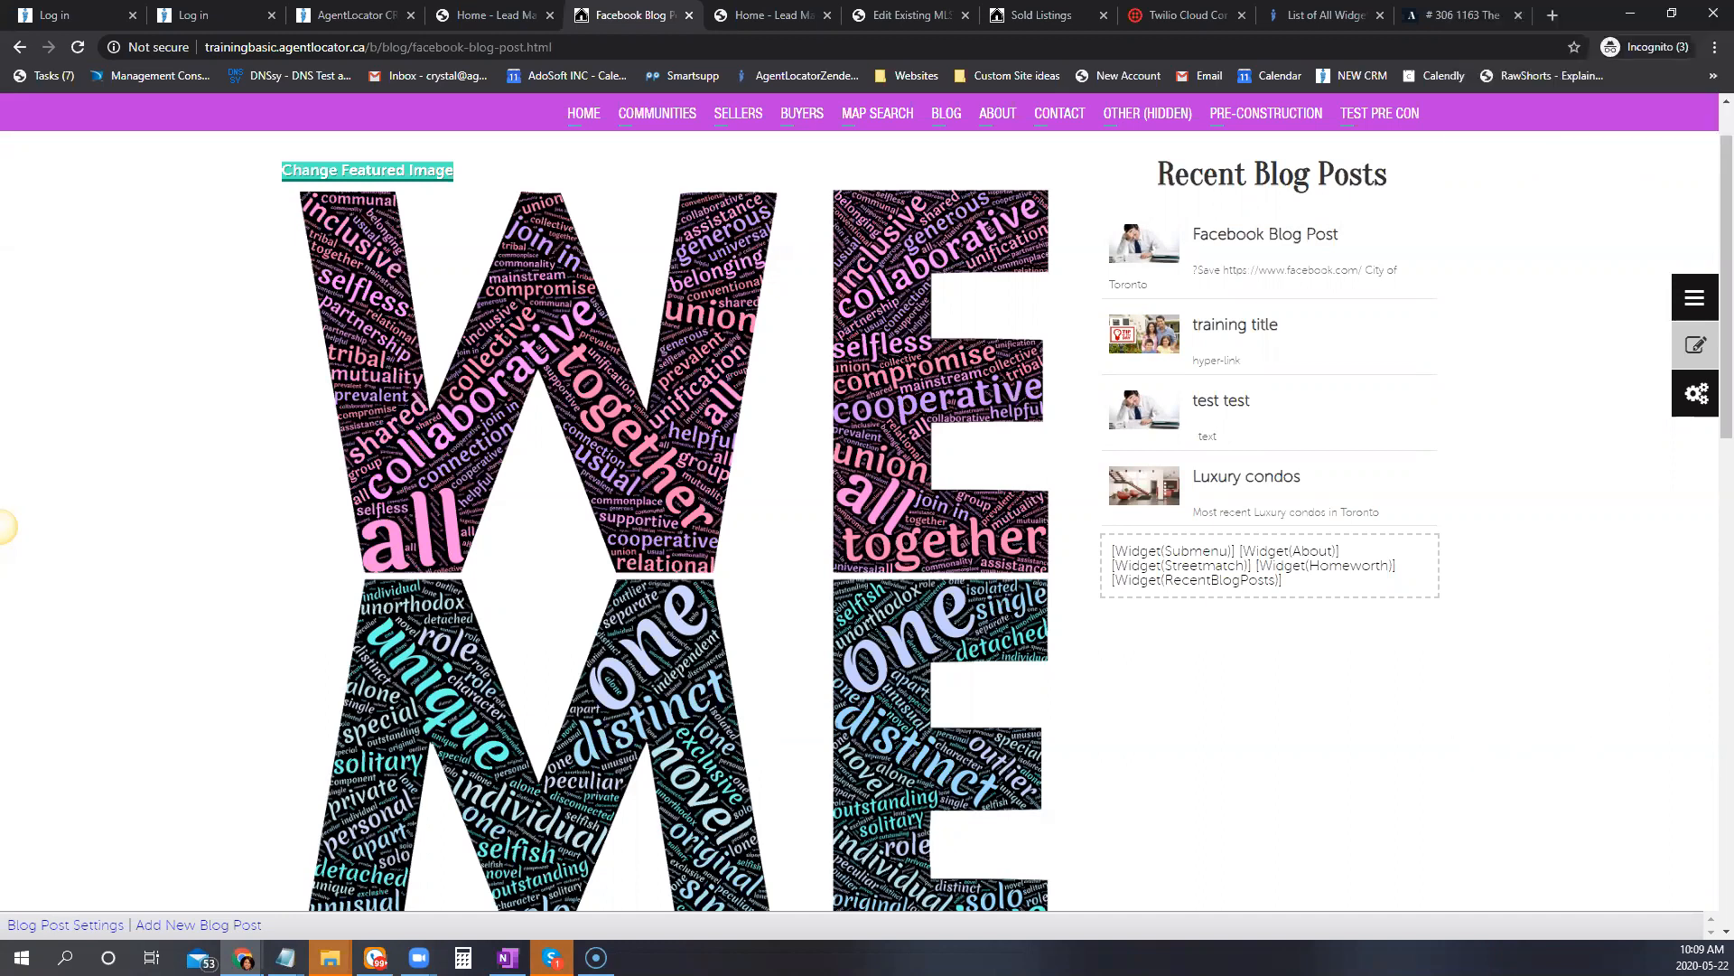
{"action": "scroll", "coordinate": [255, 557], "scroll_direction": "down", "scroll_amount": 15}
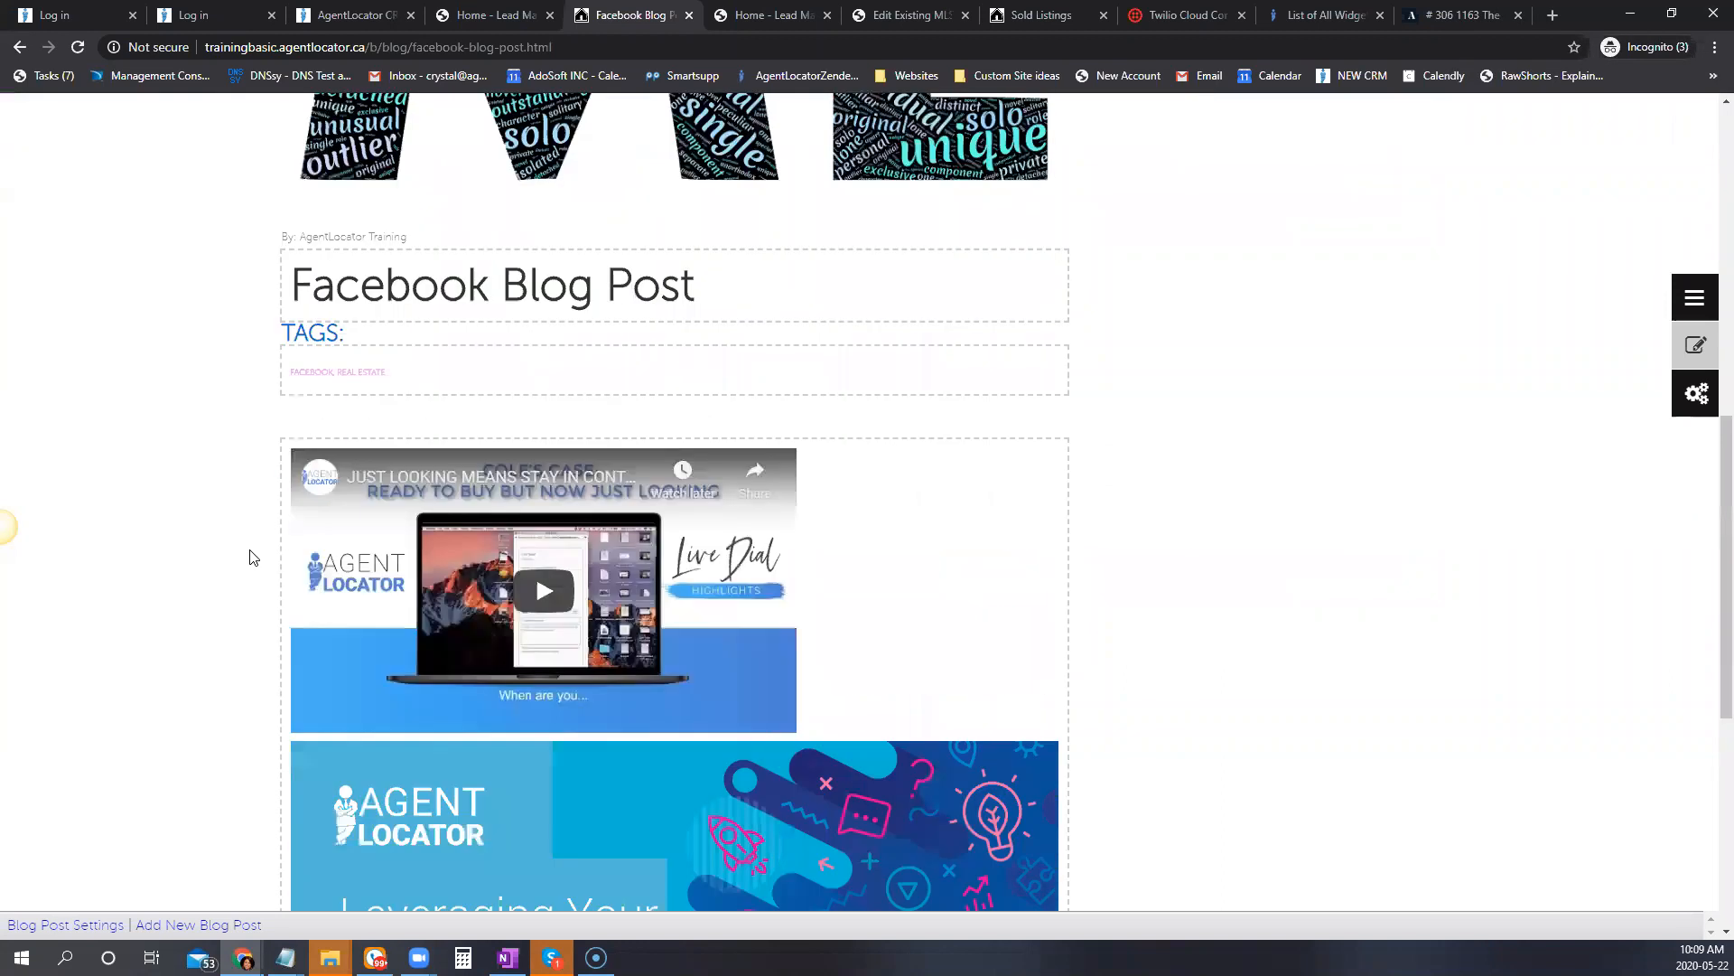
{"action": "left_click", "coordinate": [1660, 376]}
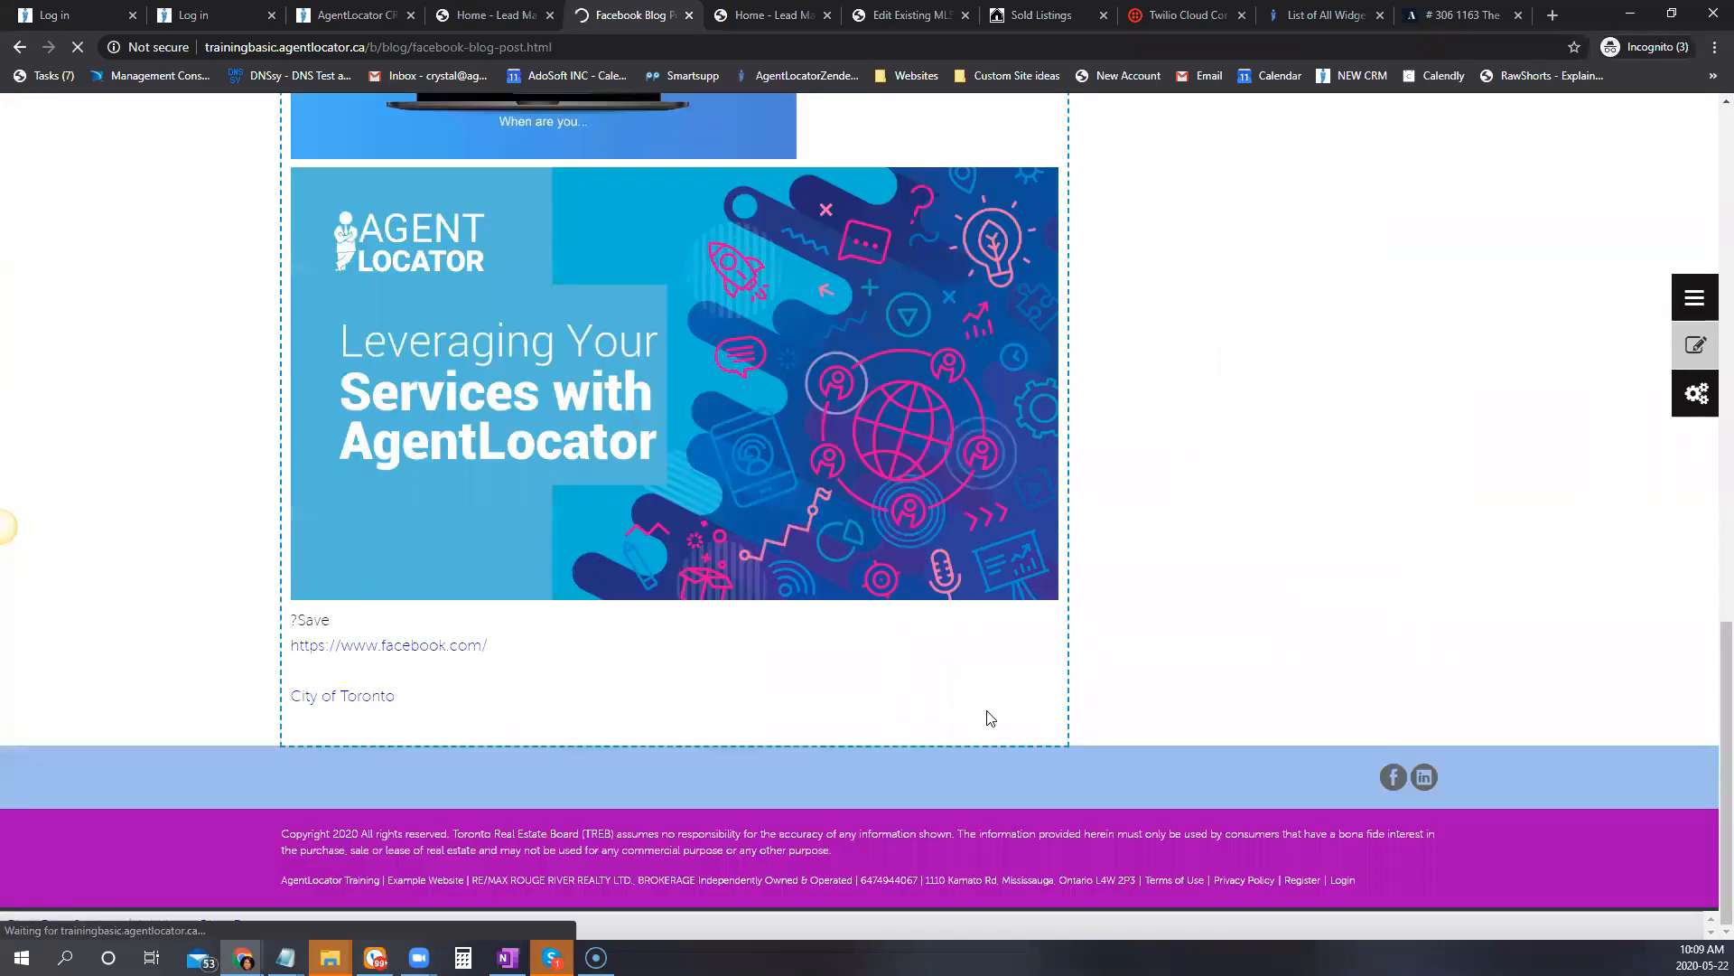
Step: Open the Facebook share window for the post from the sharing options below its body, and close it again
{"action": "scroll", "coordinate": [498, 619], "scroll_direction": "down", "scroll_amount": 3}
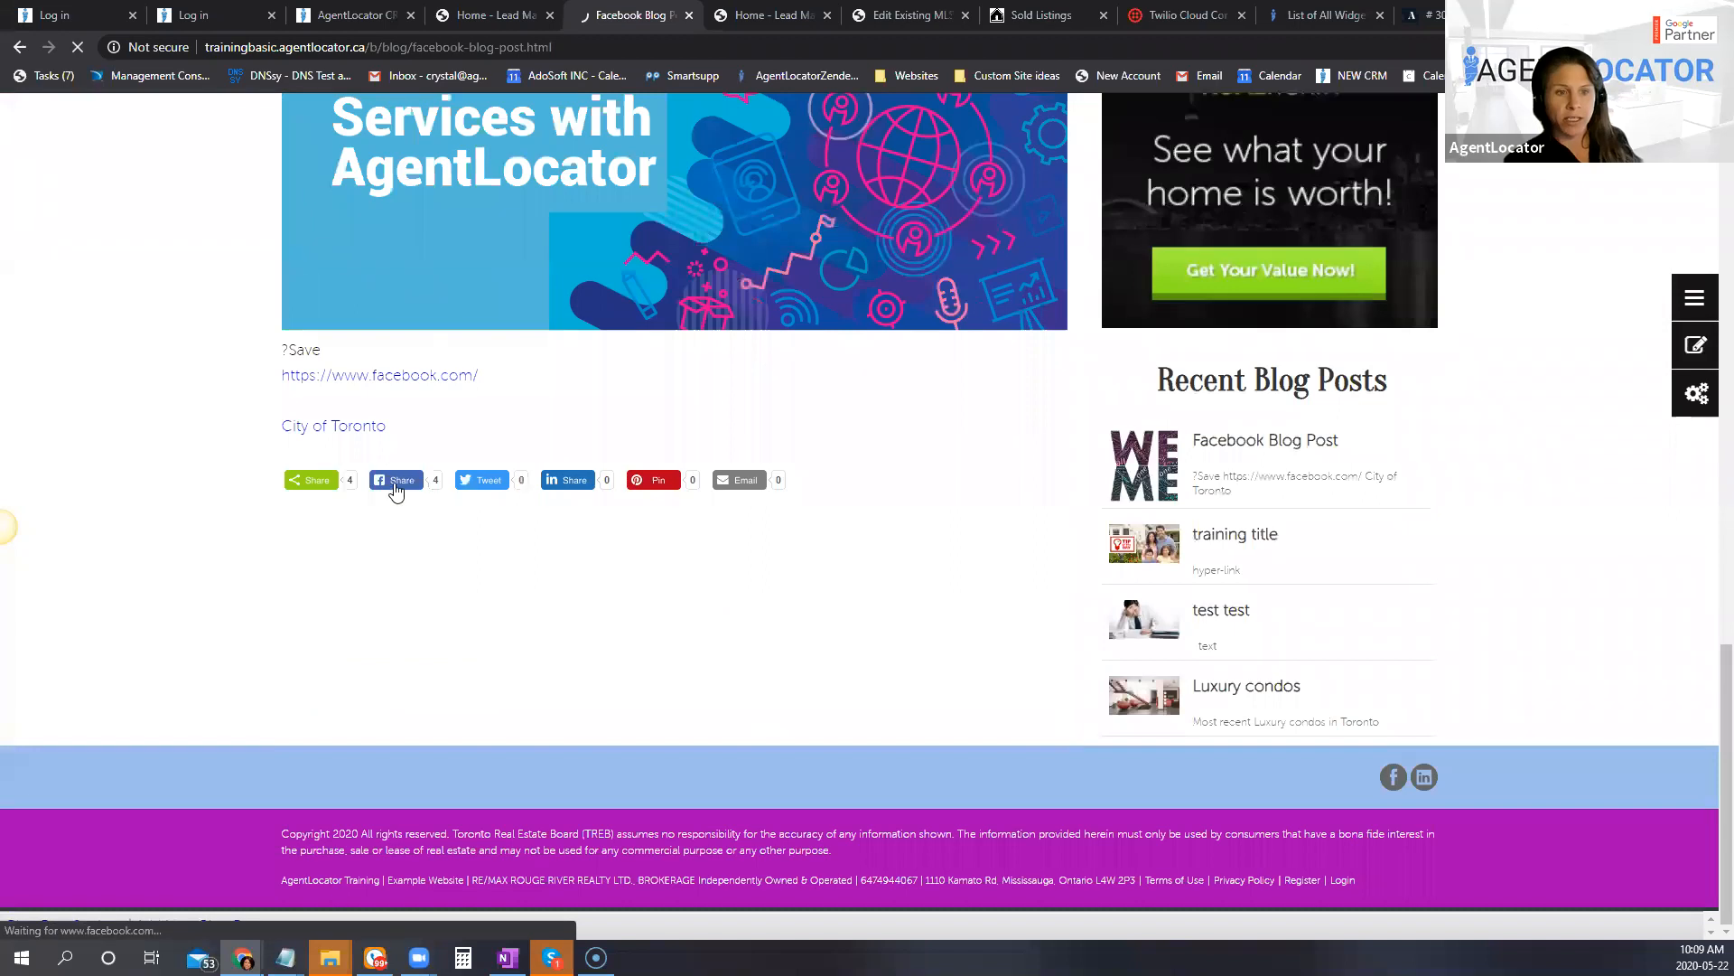
{"action": "left_click", "coordinate": [394, 484]}
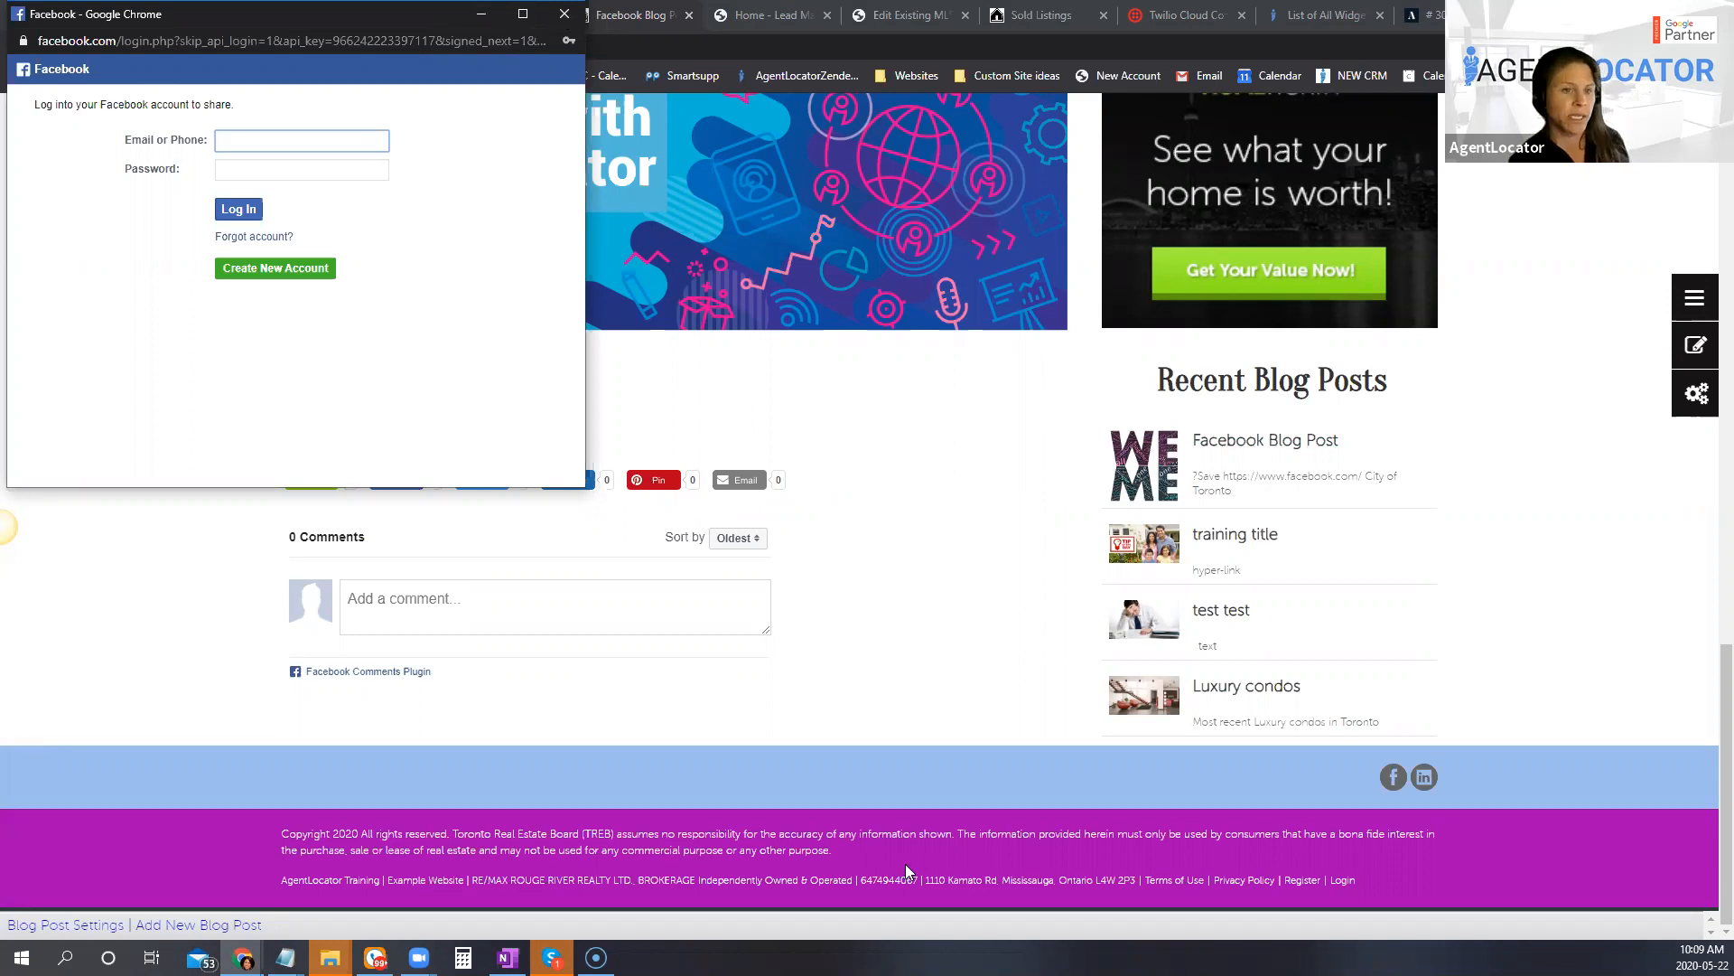
{"action": "left_click", "coordinate": [1, 526]}
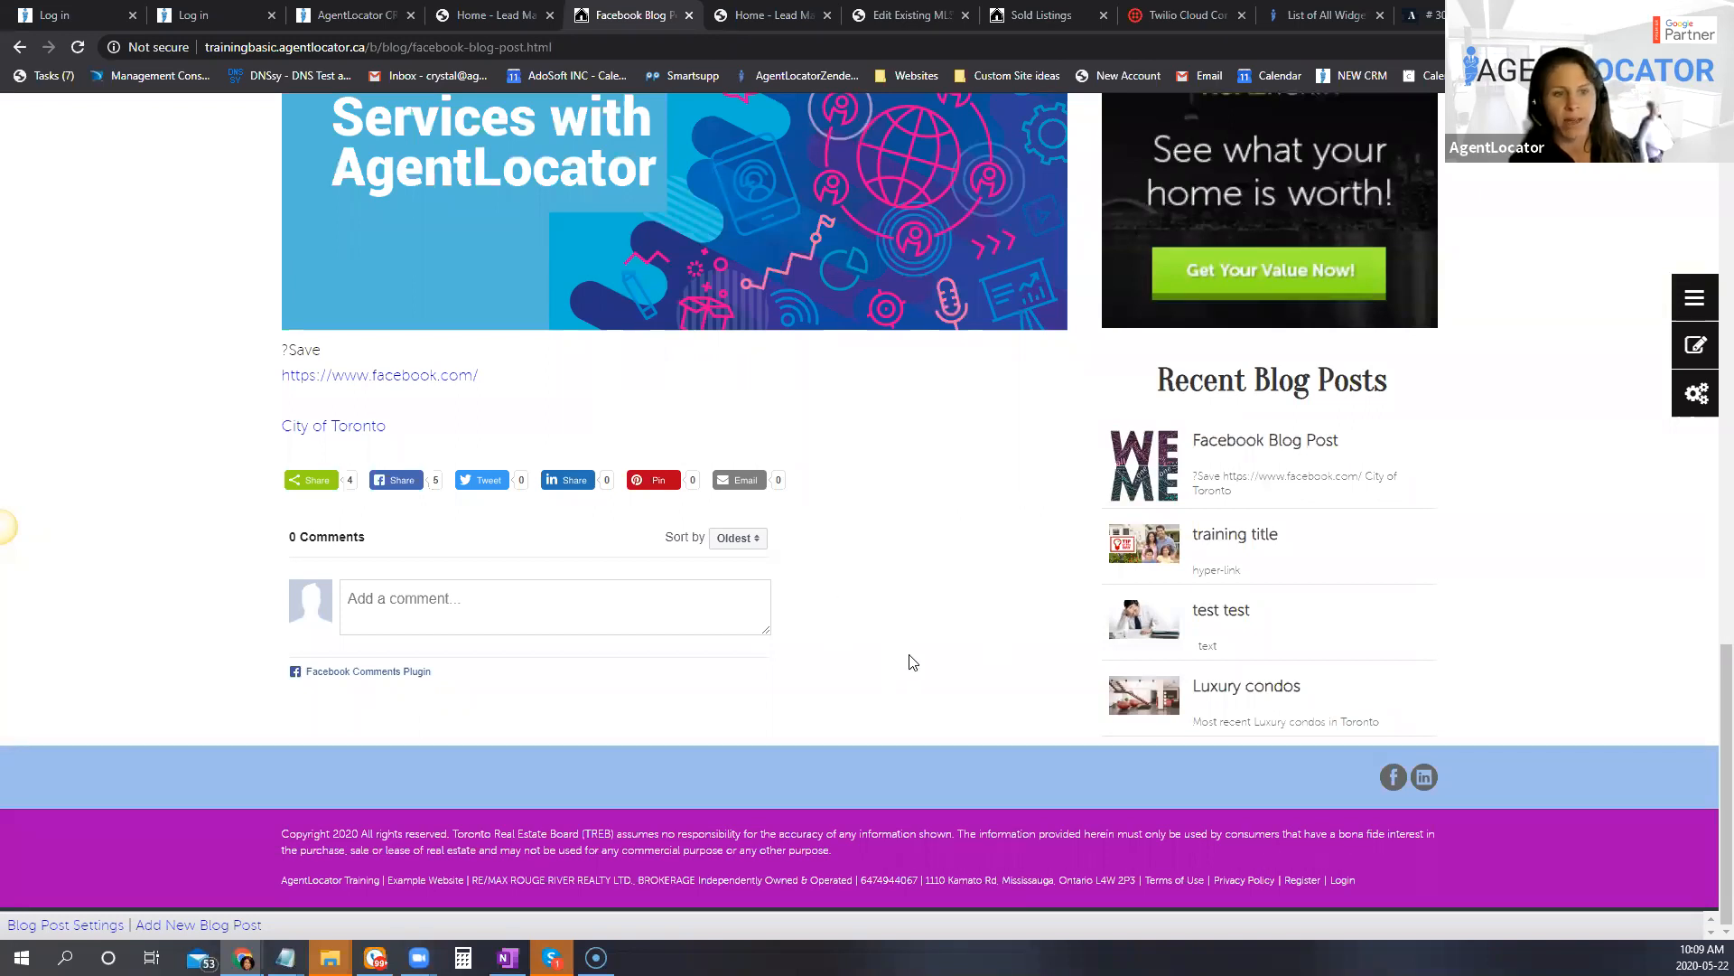
Step: Look over the published post and highlight its tags line below the title
{"action": "scroll", "coordinate": [874, 637], "scroll_direction": "up", "scroll_amount": 15}
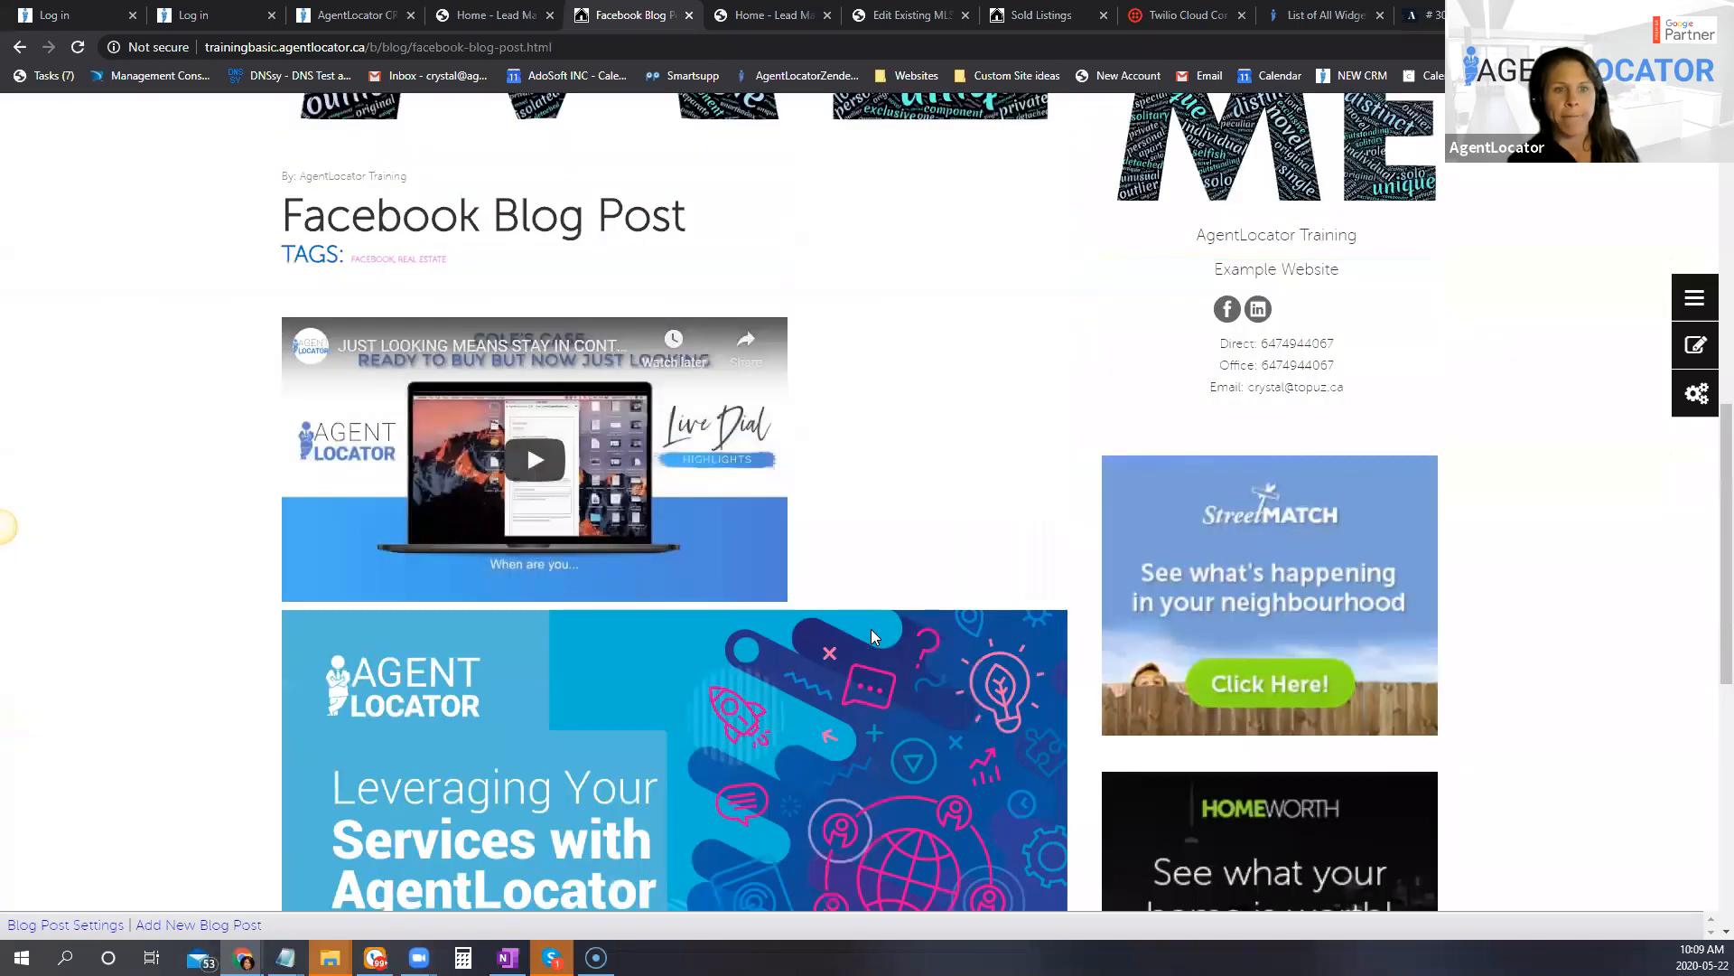
{"action": "scroll", "coordinate": [913, 562], "scroll_direction": "up", "scroll_amount": 3}
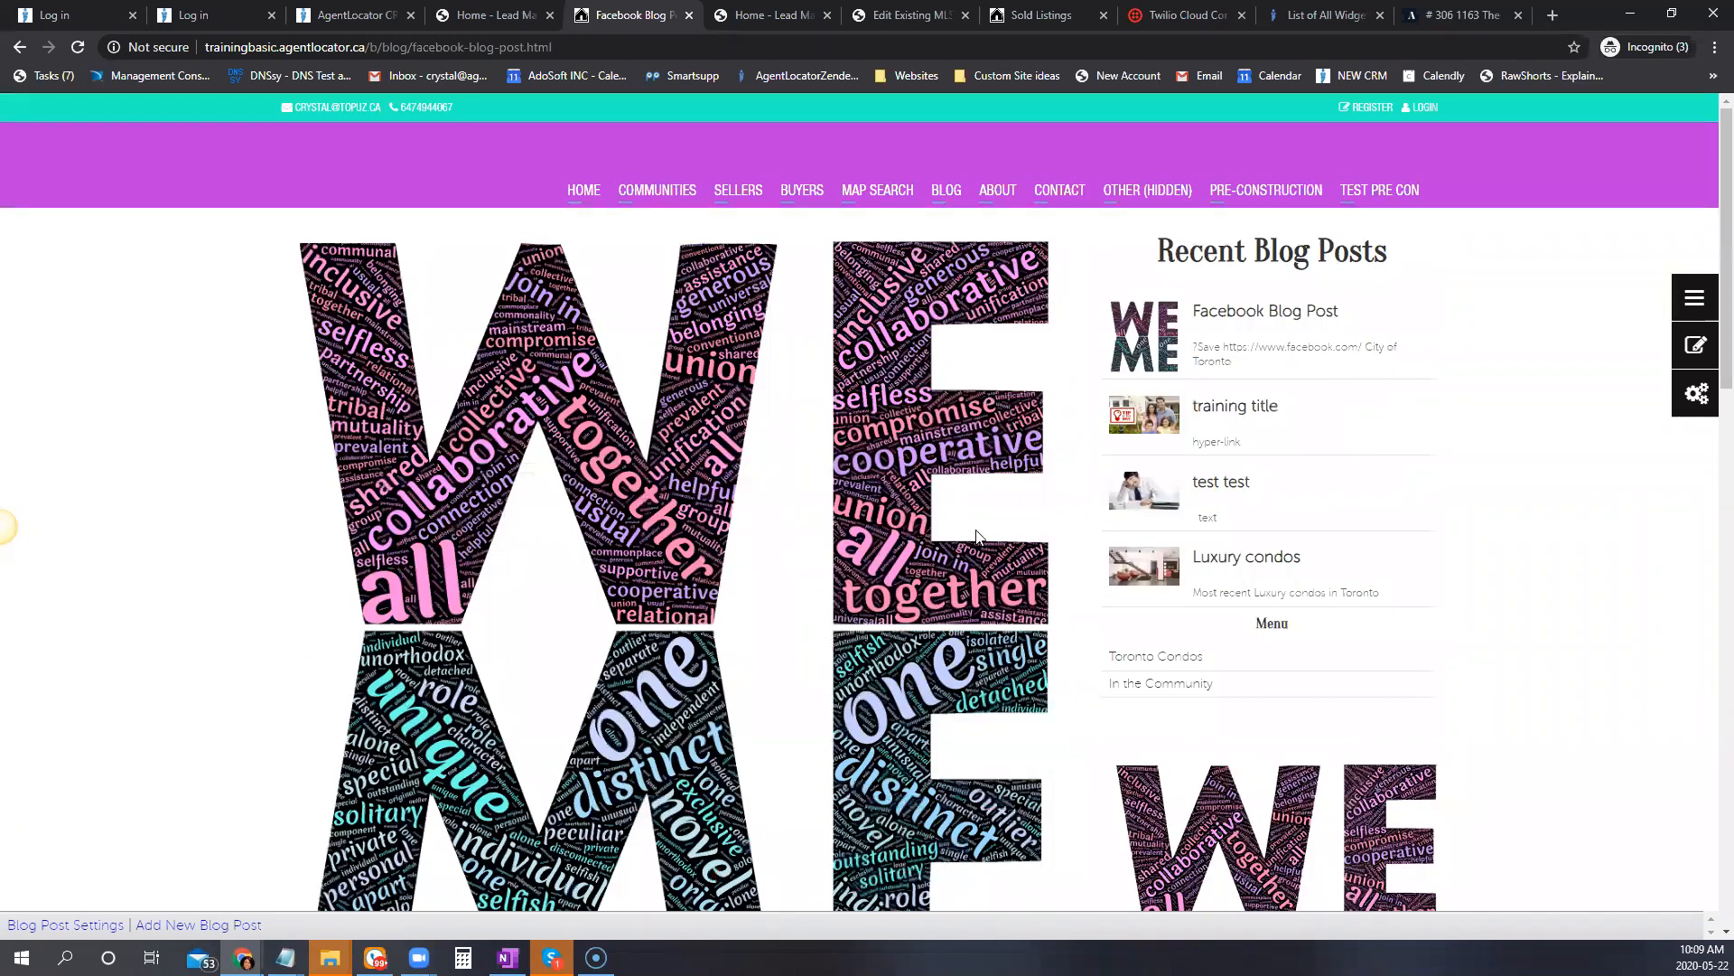
{"action": "scroll", "coordinate": [963, 551], "scroll_direction": "down", "scroll_amount": 8}
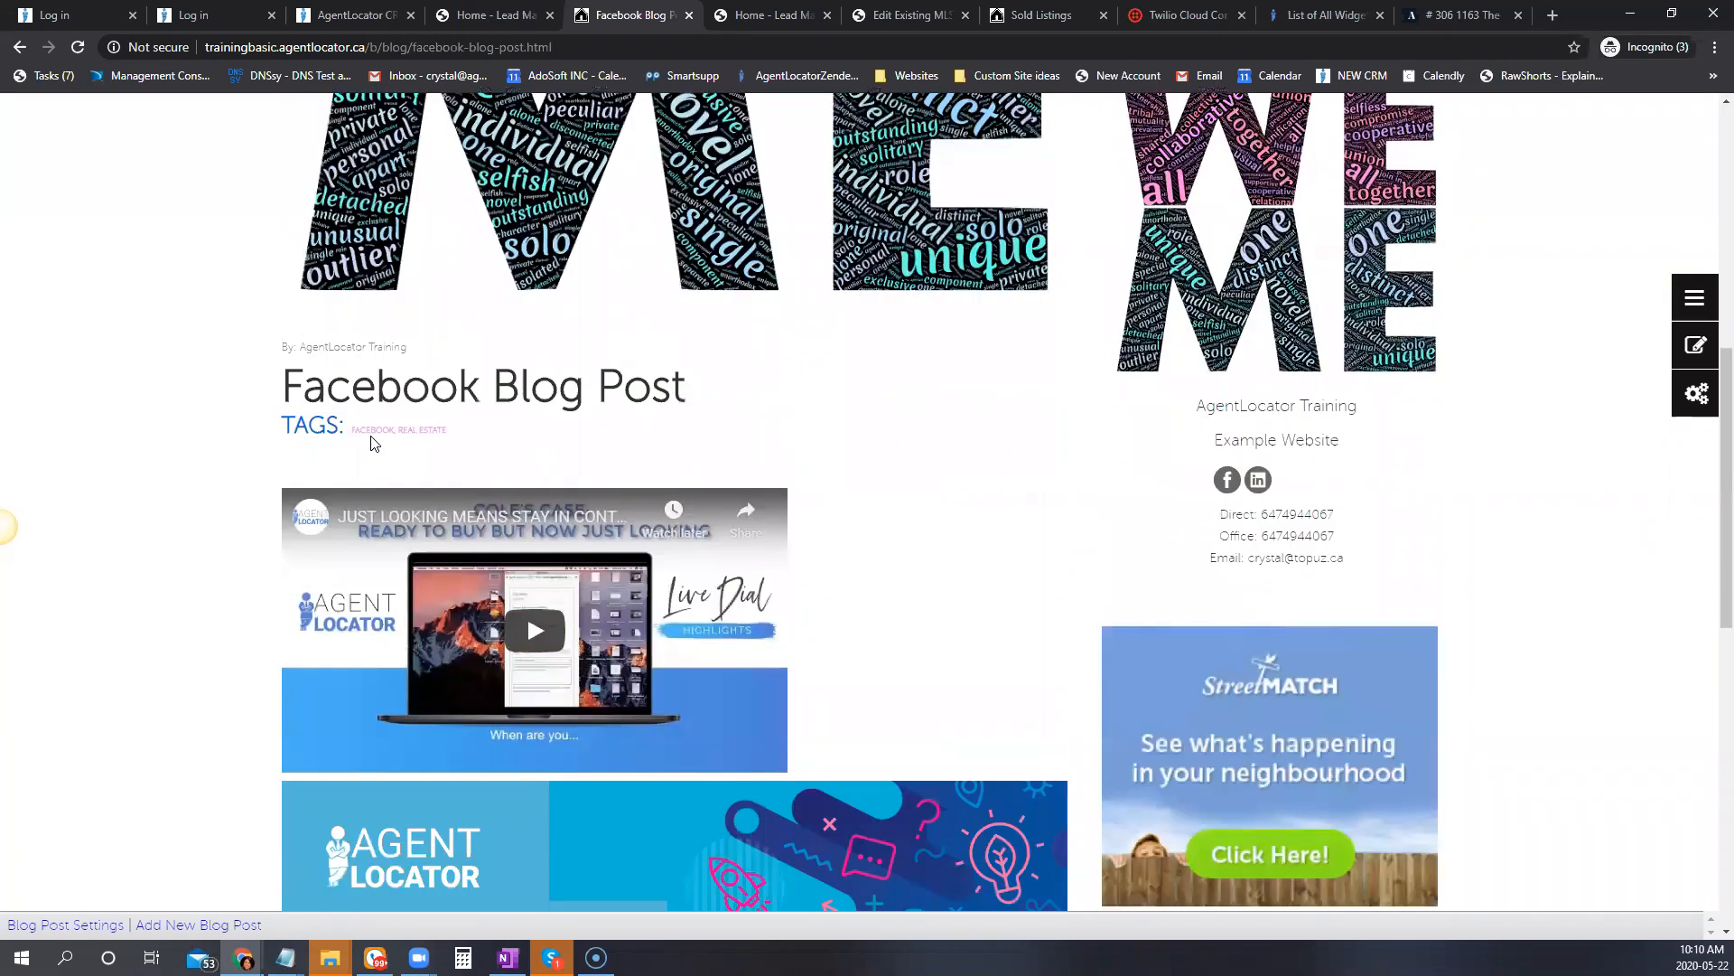
{"action": "left_click_drag", "start_coordinate": [351, 430], "coordinate": [486, 445]}
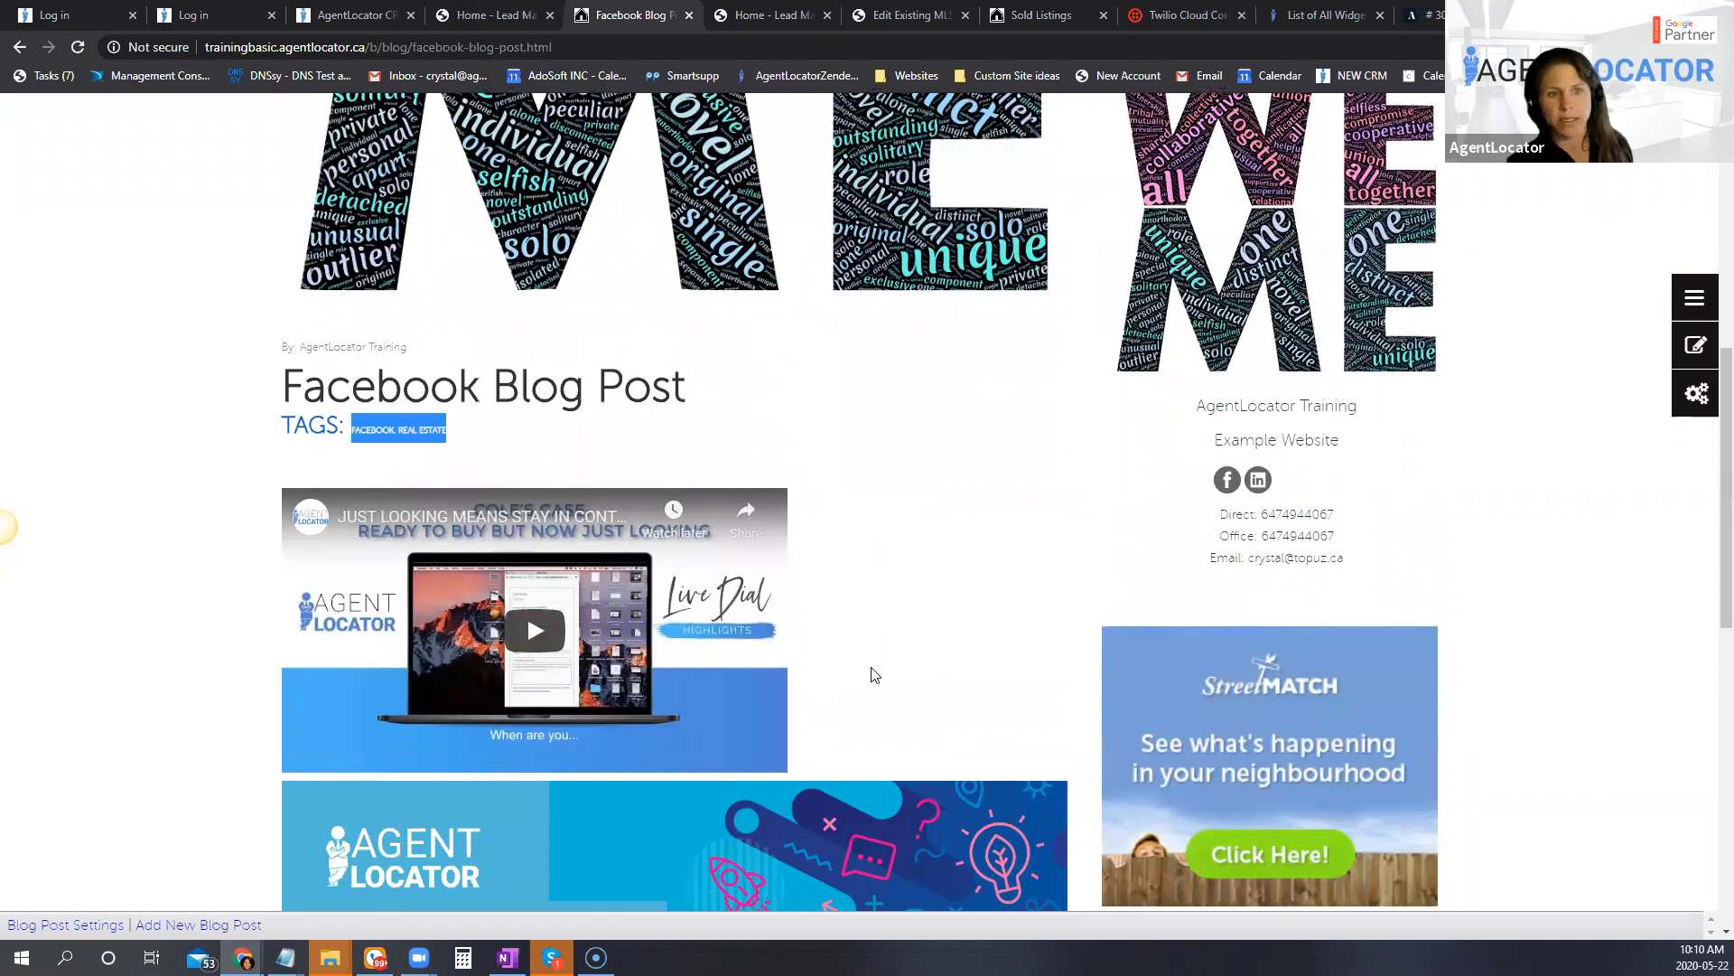
{"action": "scroll", "coordinate": [873, 674], "scroll_direction": "down", "scroll_amount": 2}
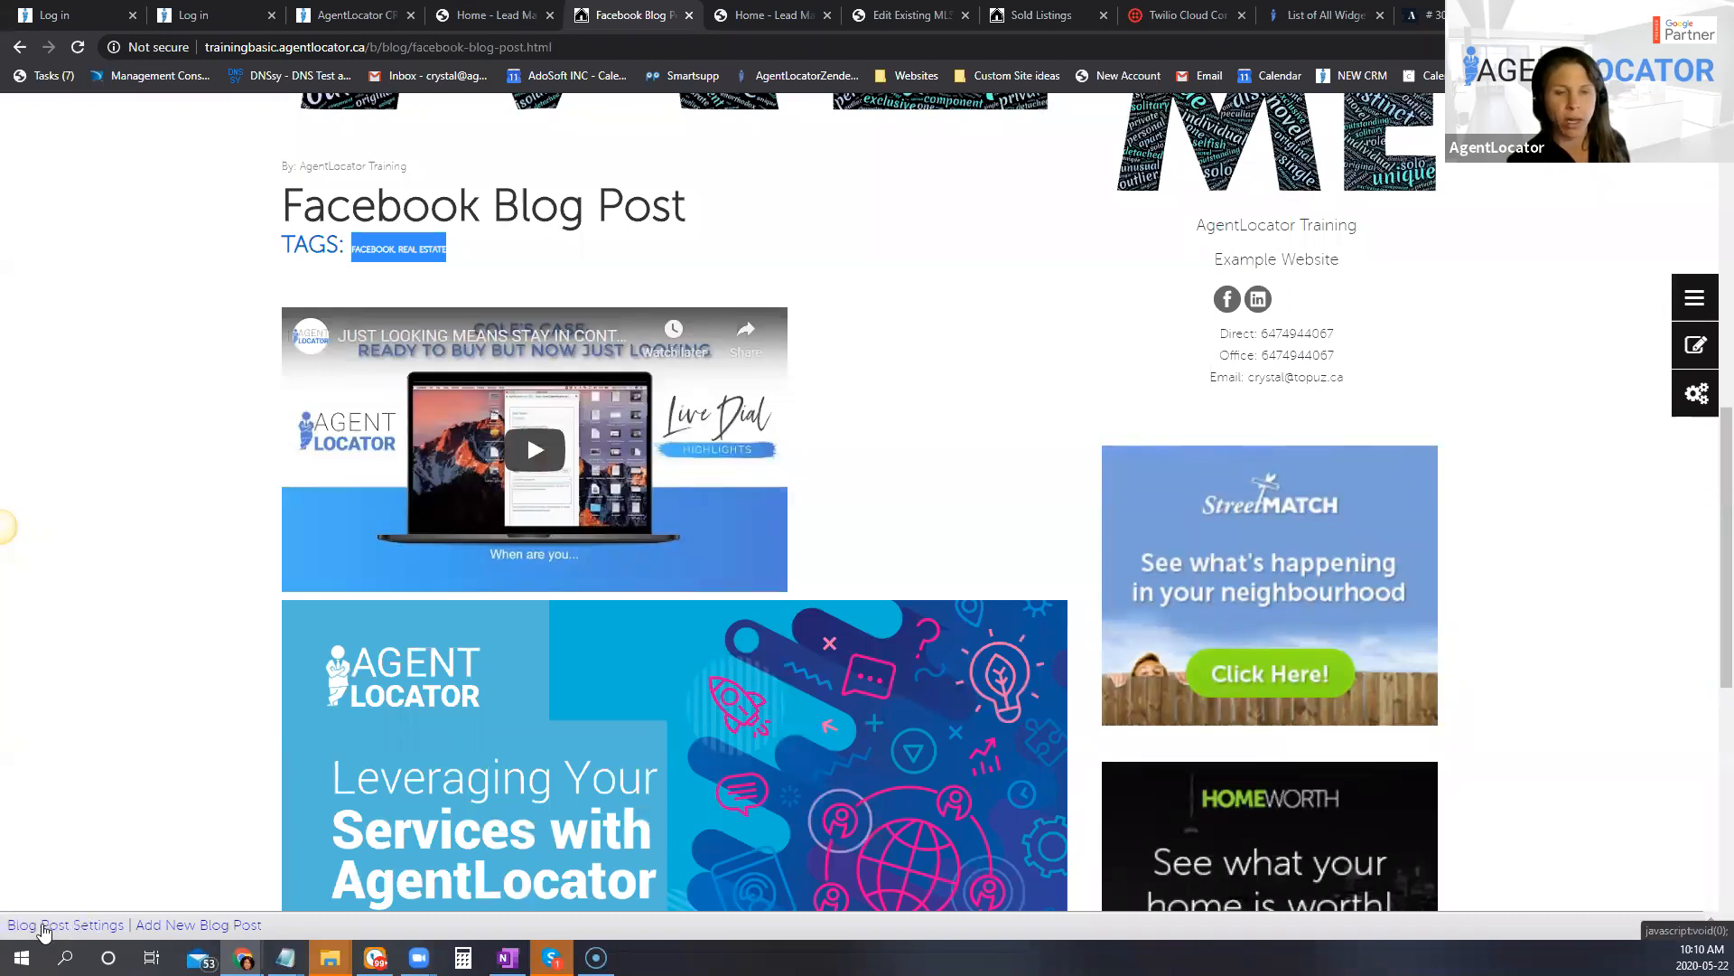
Step: Open the blog post settings, examine the Meta Keywords, Meta Description and scheduling fields, and cancel without saving
{"action": "left_click", "coordinate": [55, 929]}
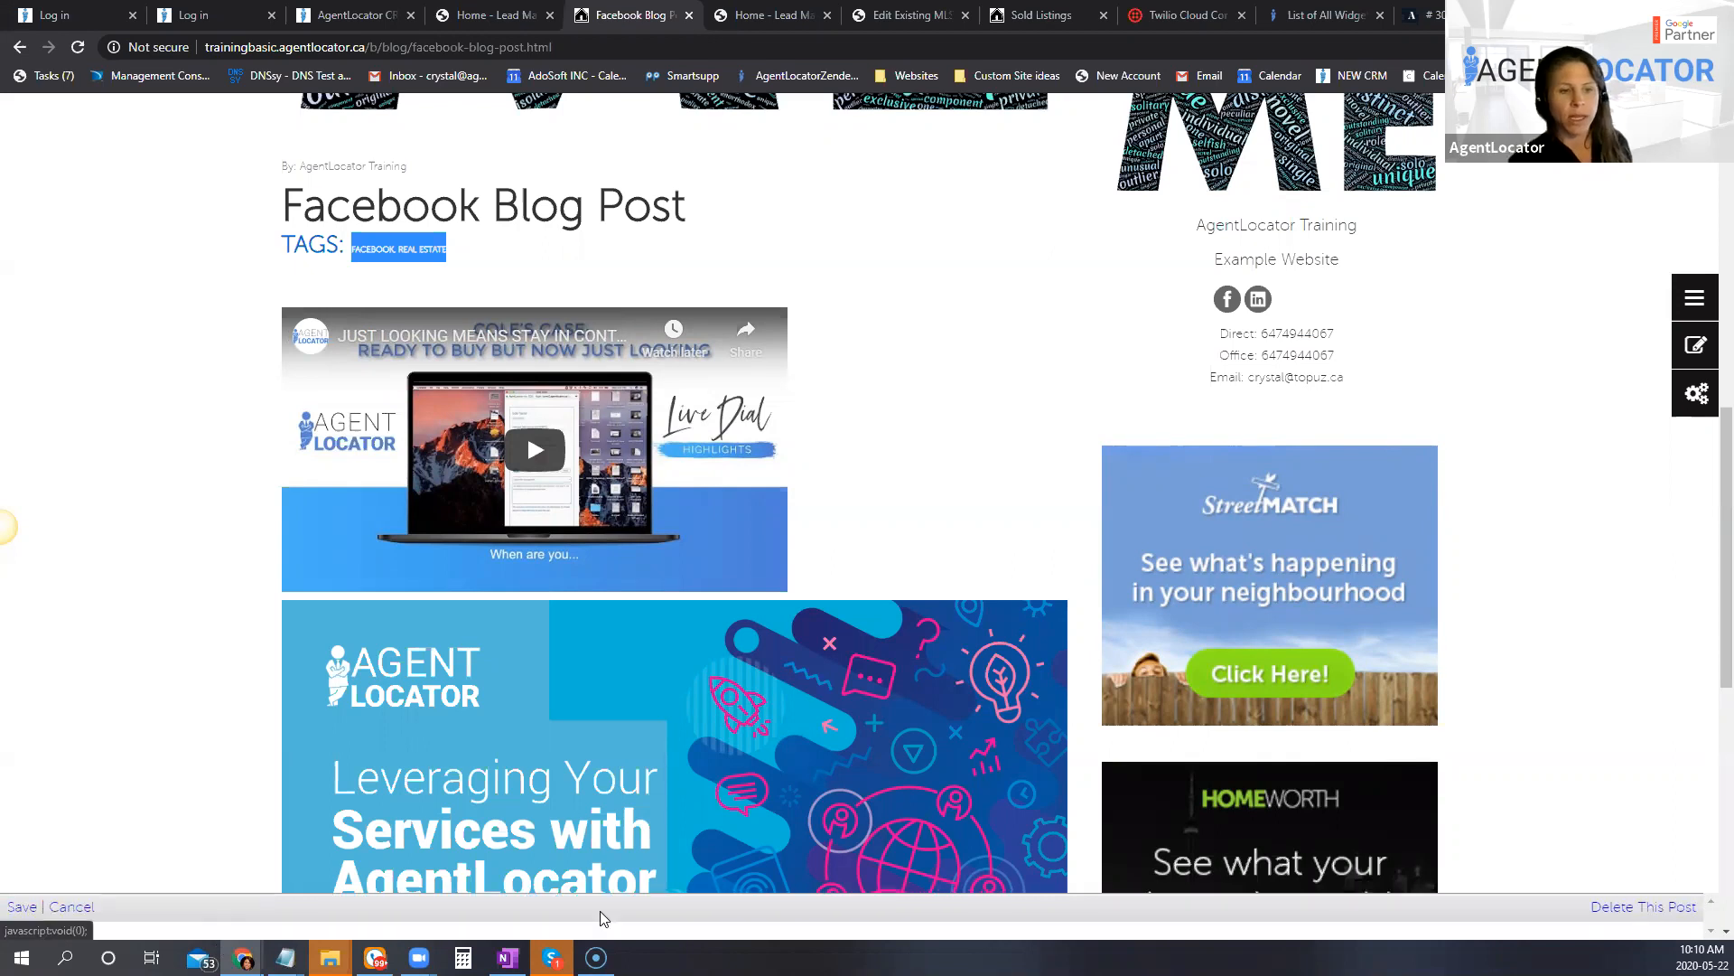
{"action": "scroll", "coordinate": [418, 686], "scroll_direction": "down", "scroll_amount": 2}
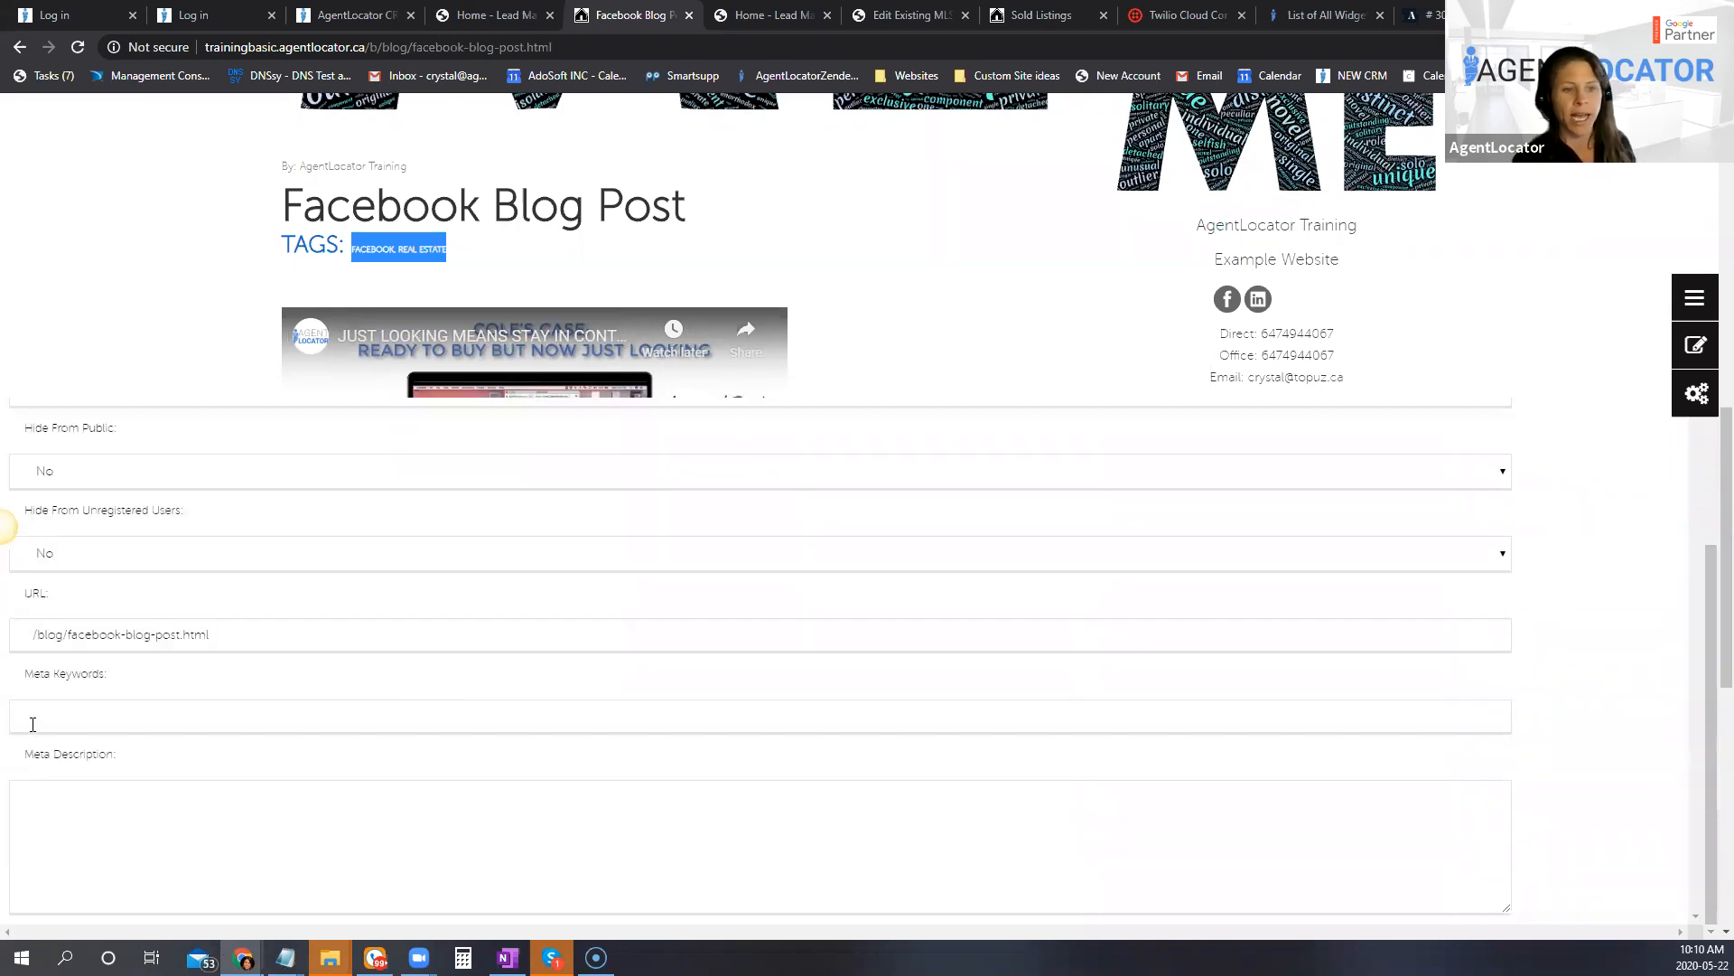
{"action": "left_click", "coordinate": [33, 725]}
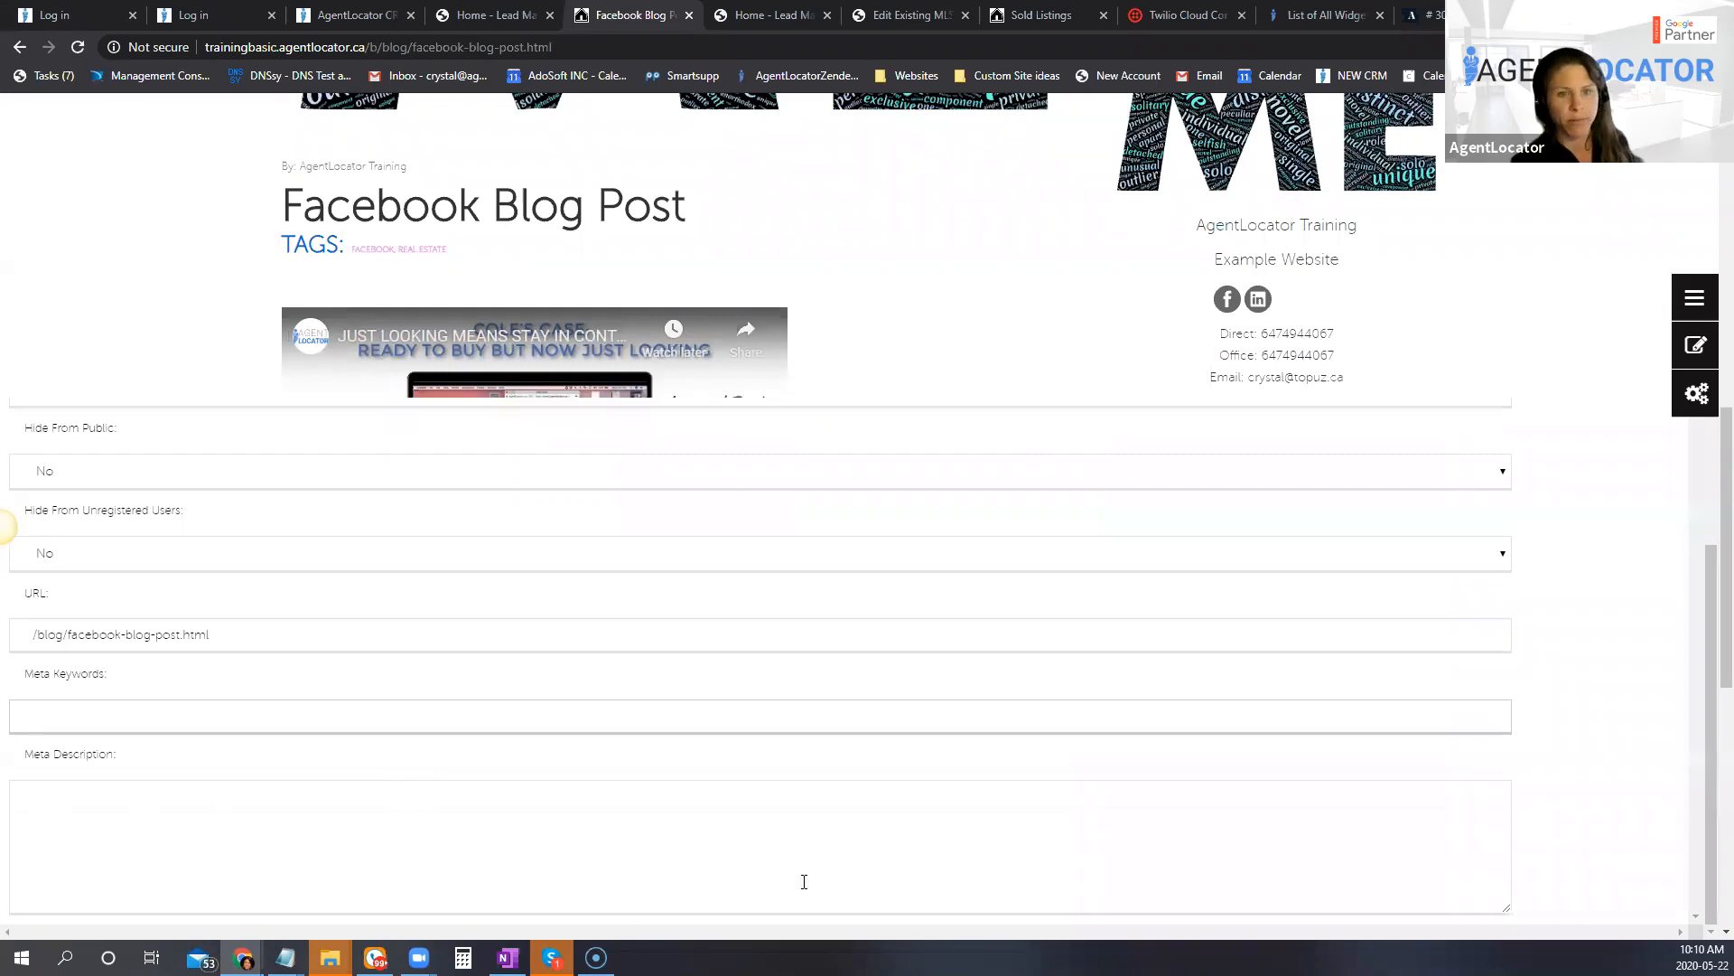
{"action": "scroll", "coordinate": [390, 819], "scroll_direction": "up", "scroll_amount": 2}
{"action": "scroll", "coordinate": [167, 503], "scroll_direction": "up", "scroll_amount": 4}
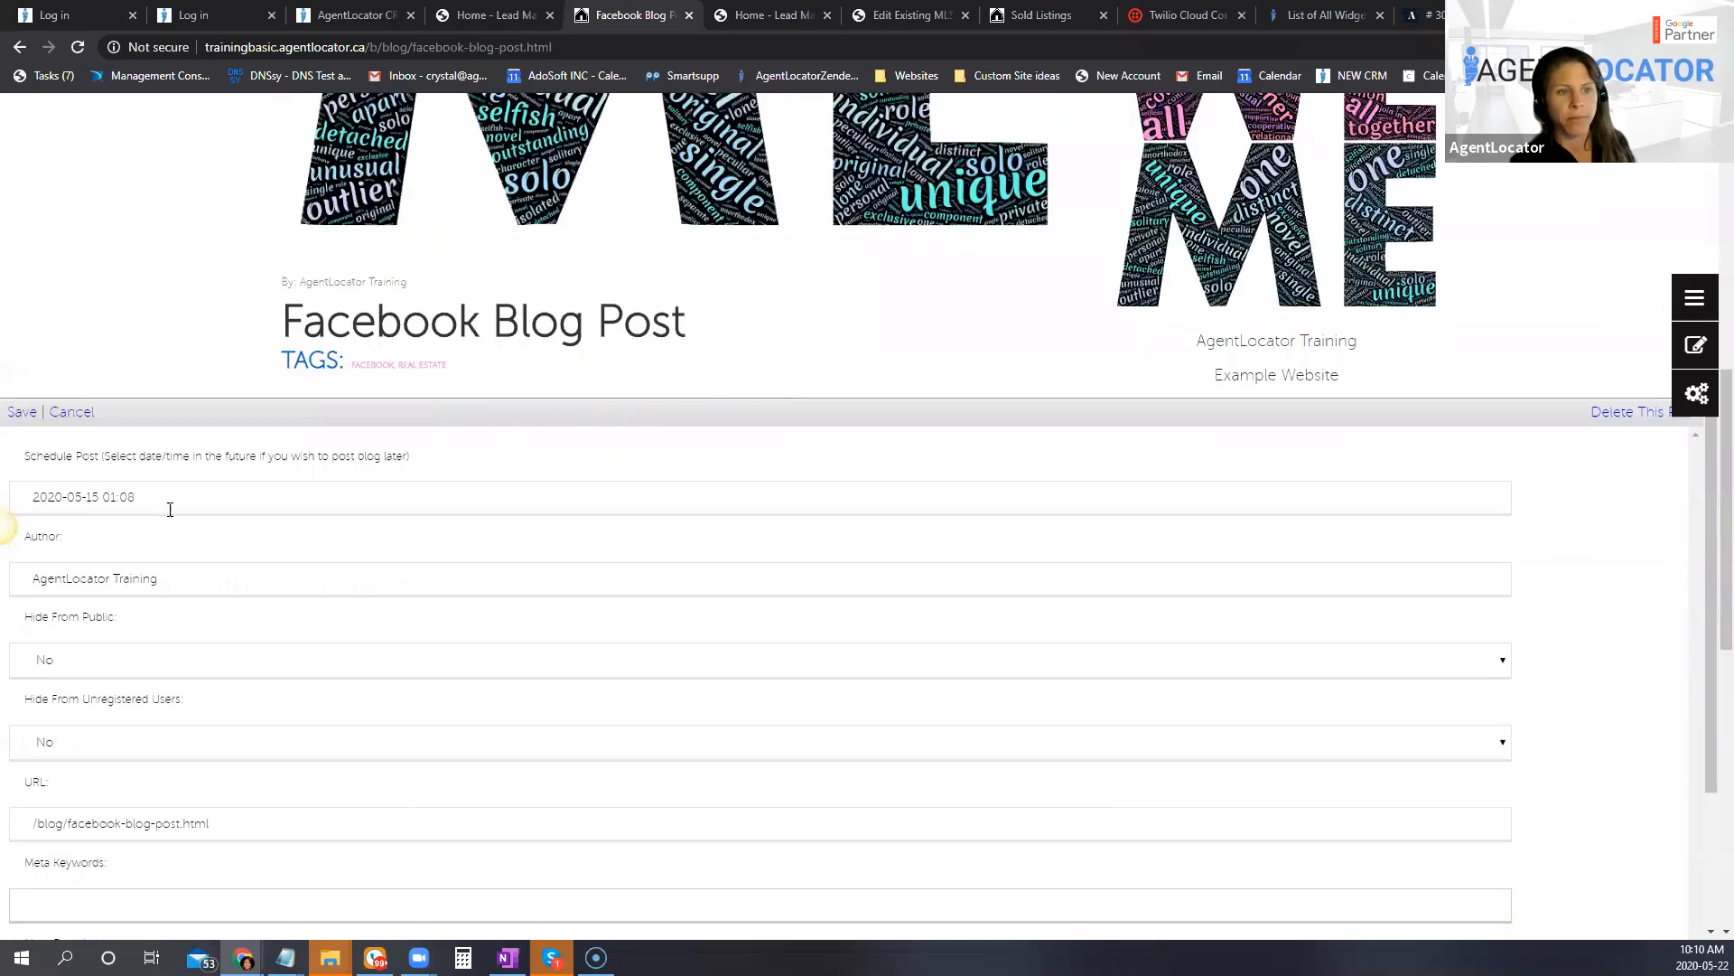
{"action": "left_click", "coordinate": [74, 414]}
{"action": "scroll", "coordinate": [1005, 859], "scroll_direction": "up", "scroll_amount": 4}
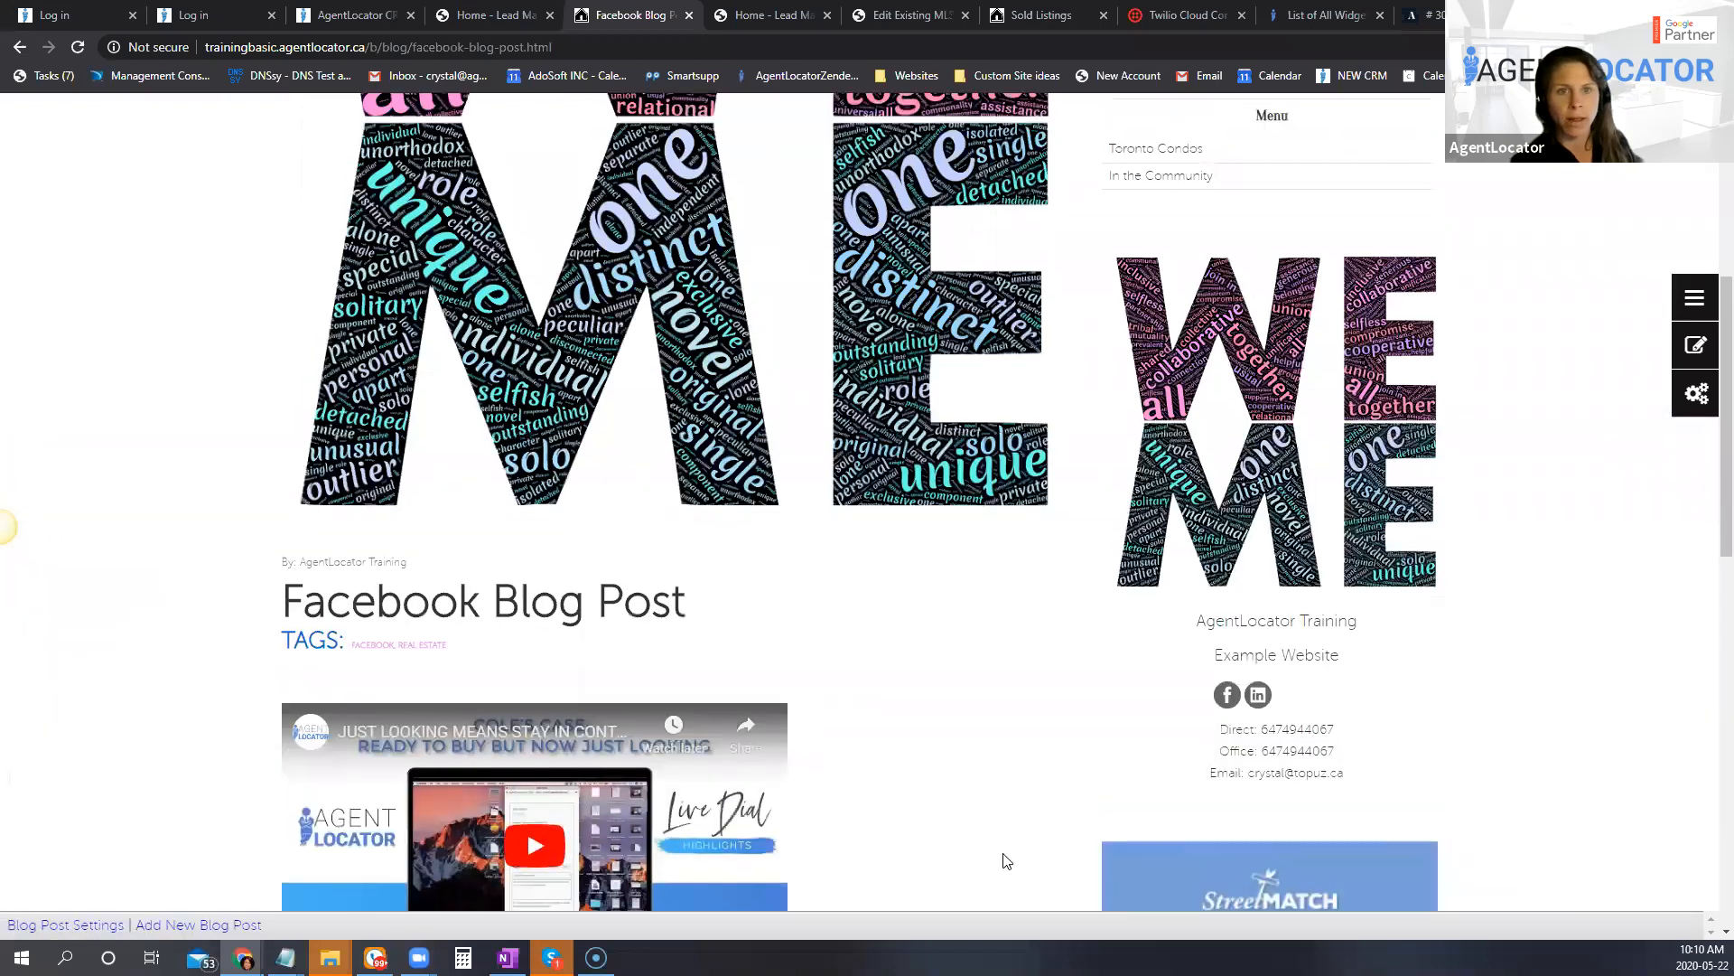
{"action": "scroll", "coordinate": [4, 527], "scroll_direction": "up", "scroll_amount": 2}
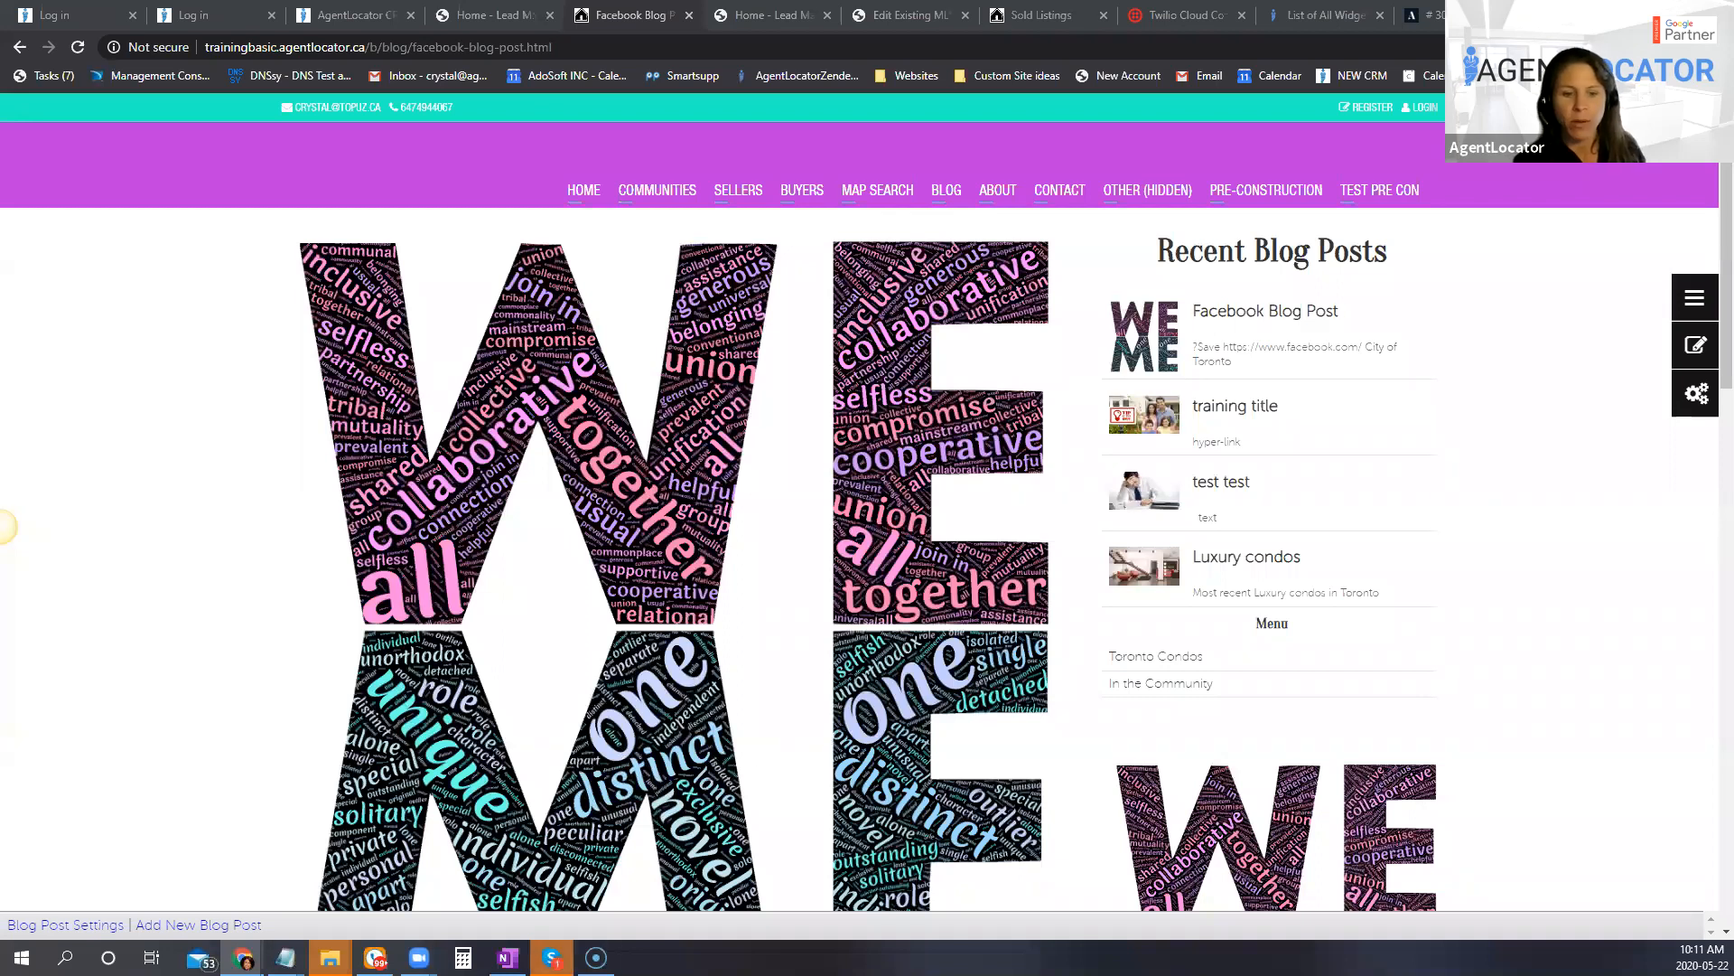
Step: Close the Sample Tags to Use window and switch to the Covid-19 and Our Real Estate Market article
{"action": "mouse_move", "coordinate": [242, 957]}
{"action": "mouse_move", "coordinate": [330, 958]}
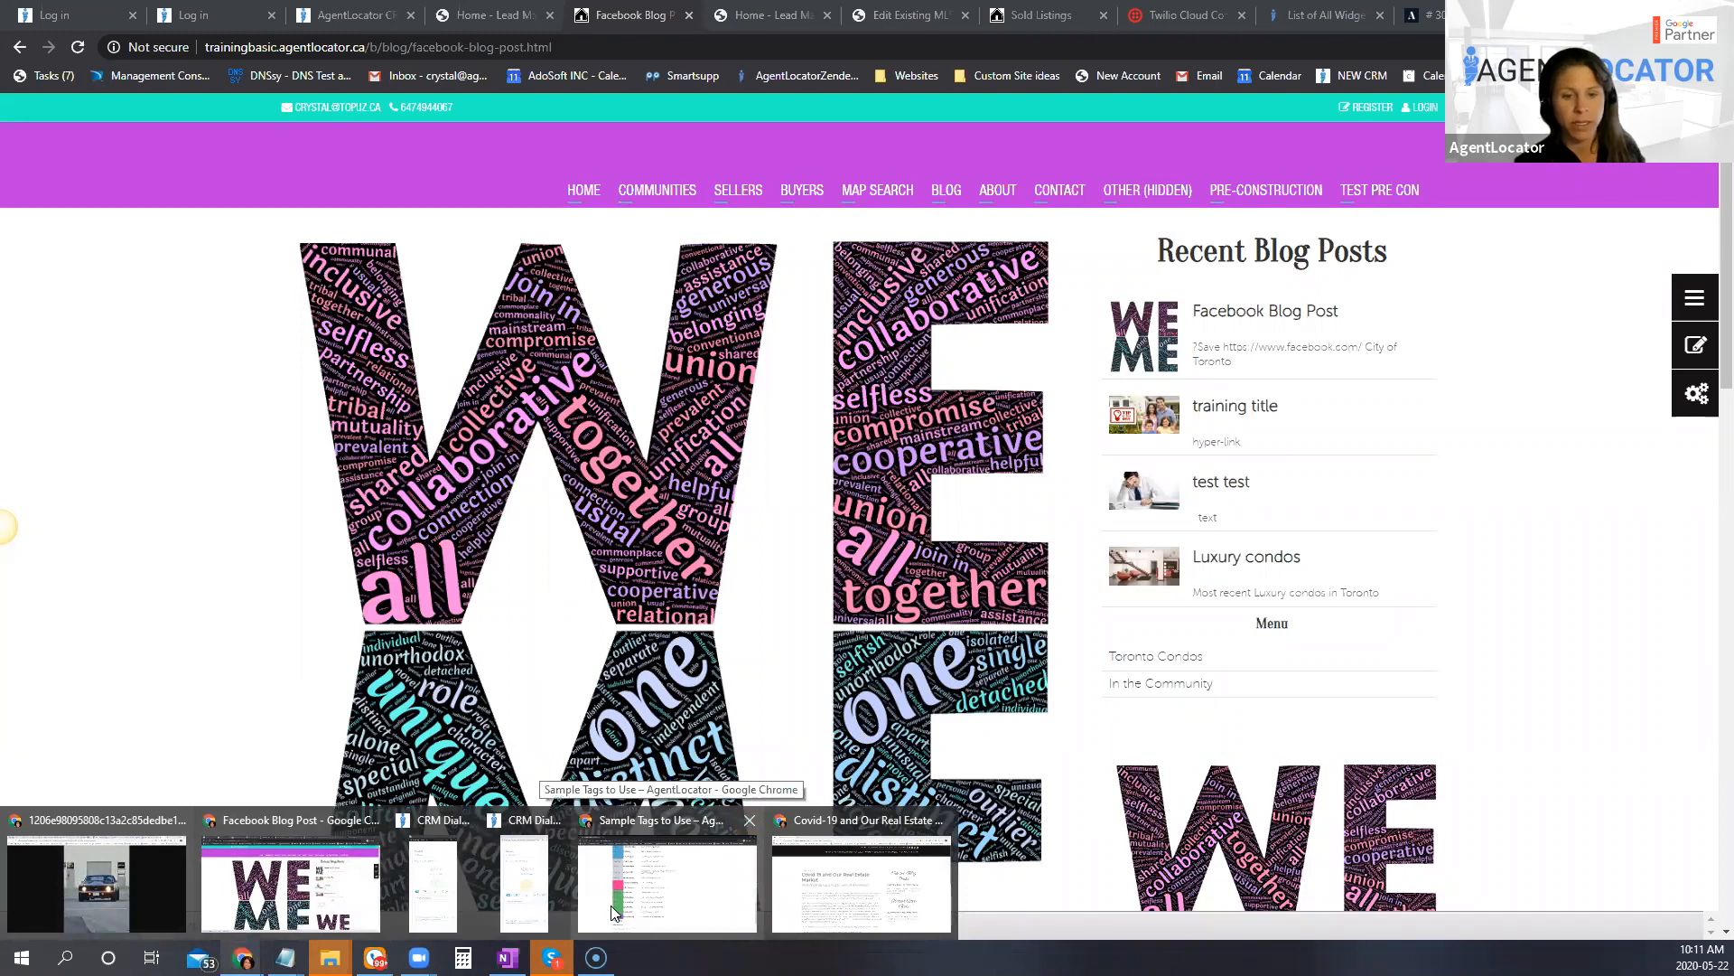
{"action": "left_click", "coordinate": [554, 824]}
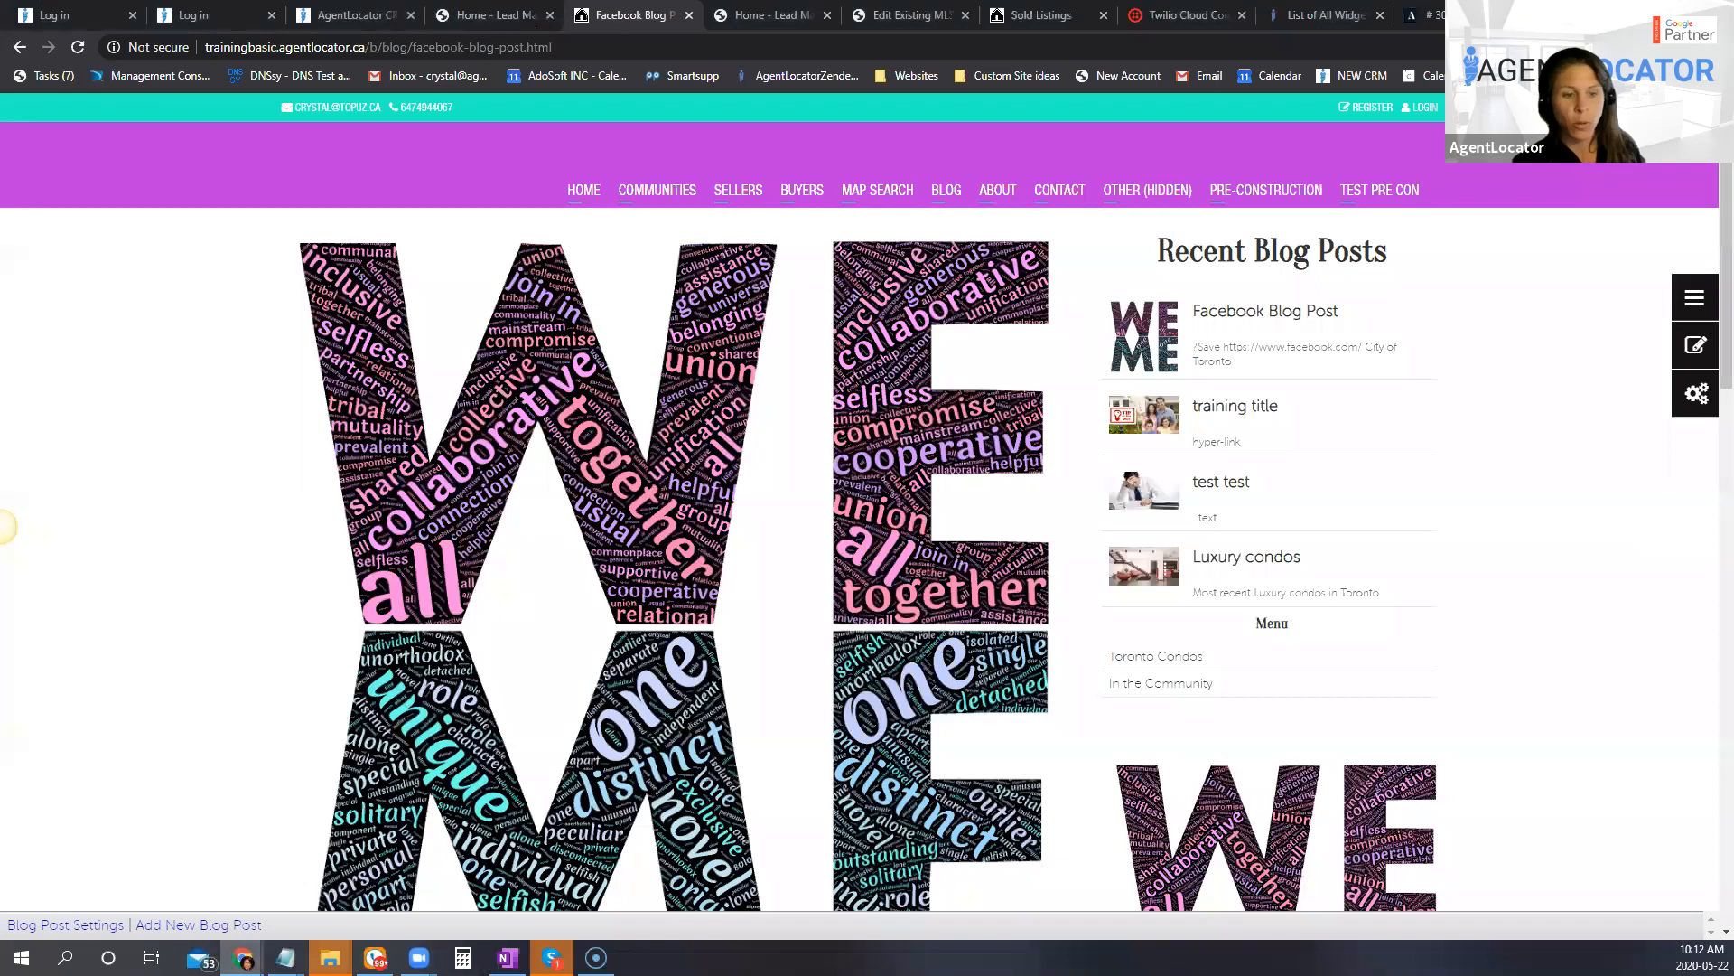
{"action": "left_click", "coordinate": [521, 906]}
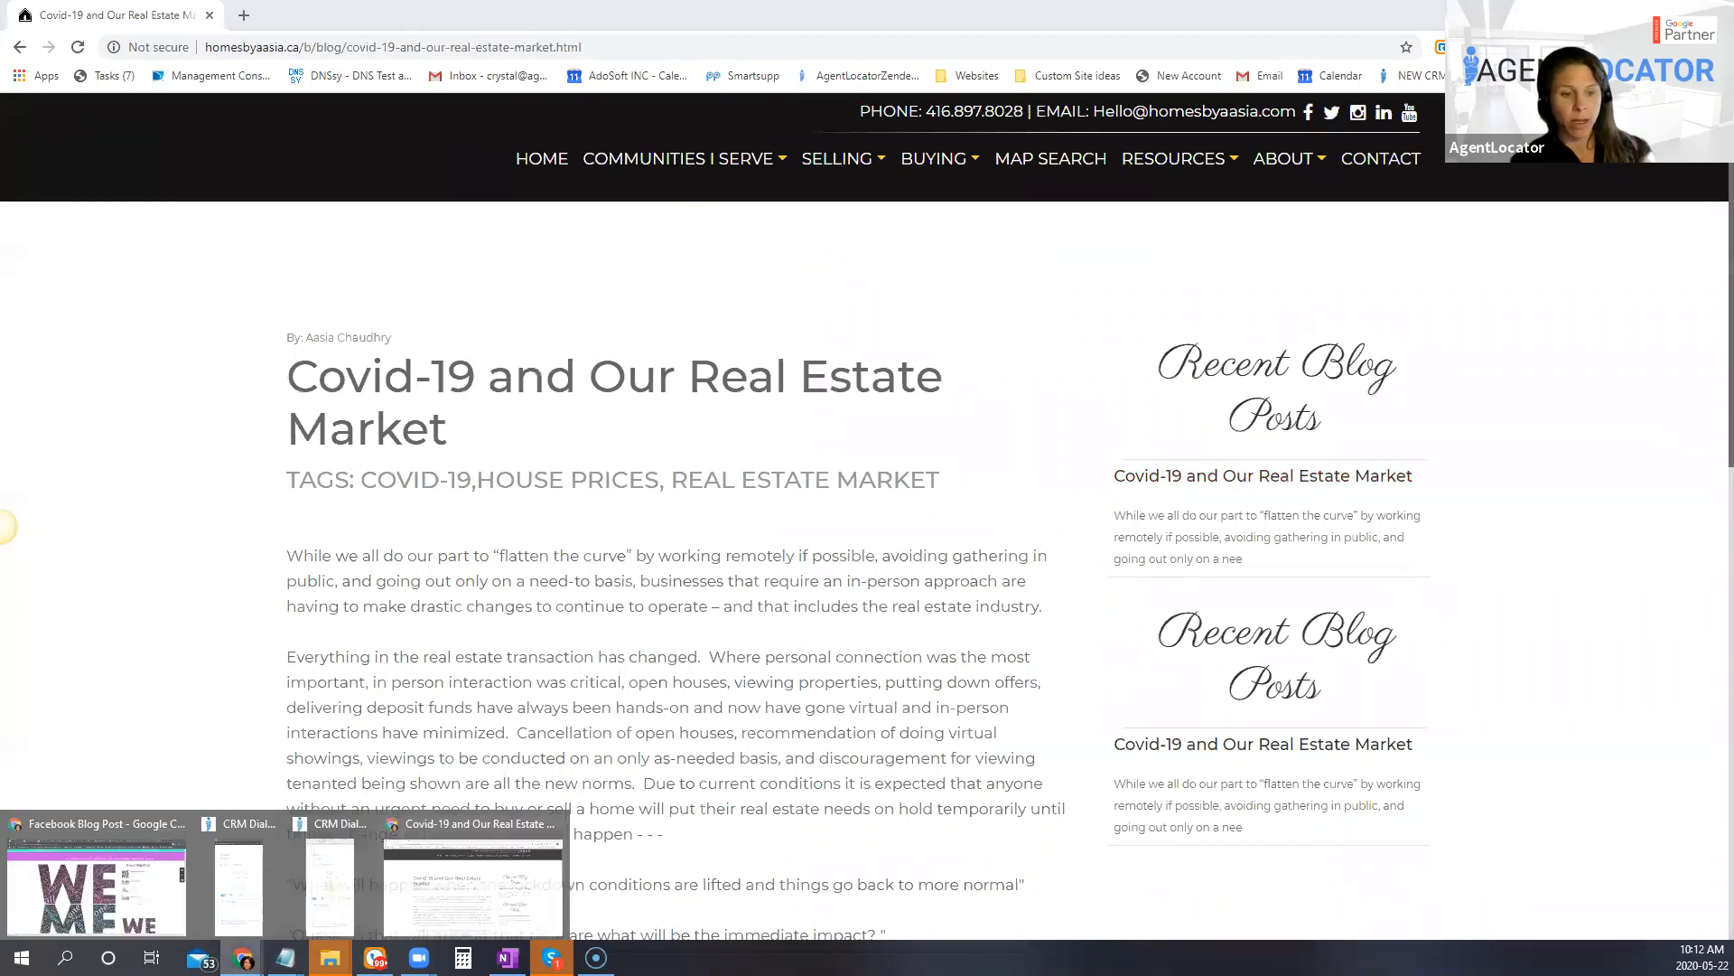
Step: Switch back to the Facebook Blog Post window and look over the content below the featured image
{"action": "mouse_move", "coordinate": [242, 958]}
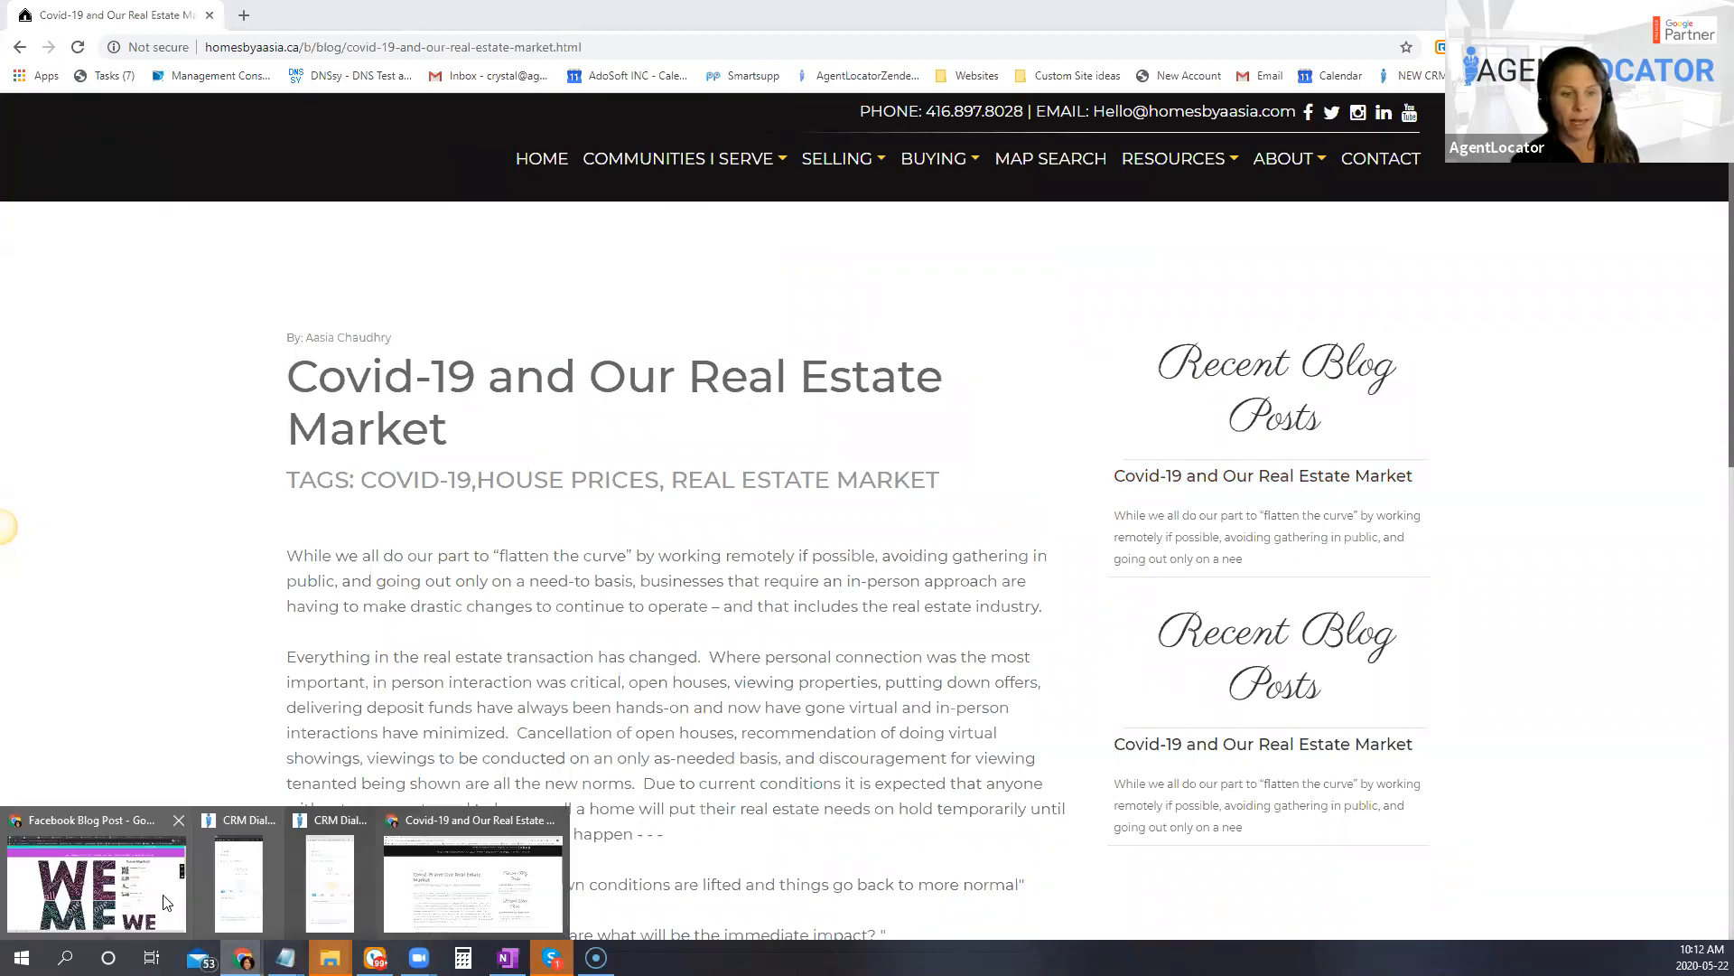
{"action": "left_click", "coordinate": [95, 869]}
{"action": "scroll", "coordinate": [679, 554], "scroll_direction": "down", "scroll_amount": 1}
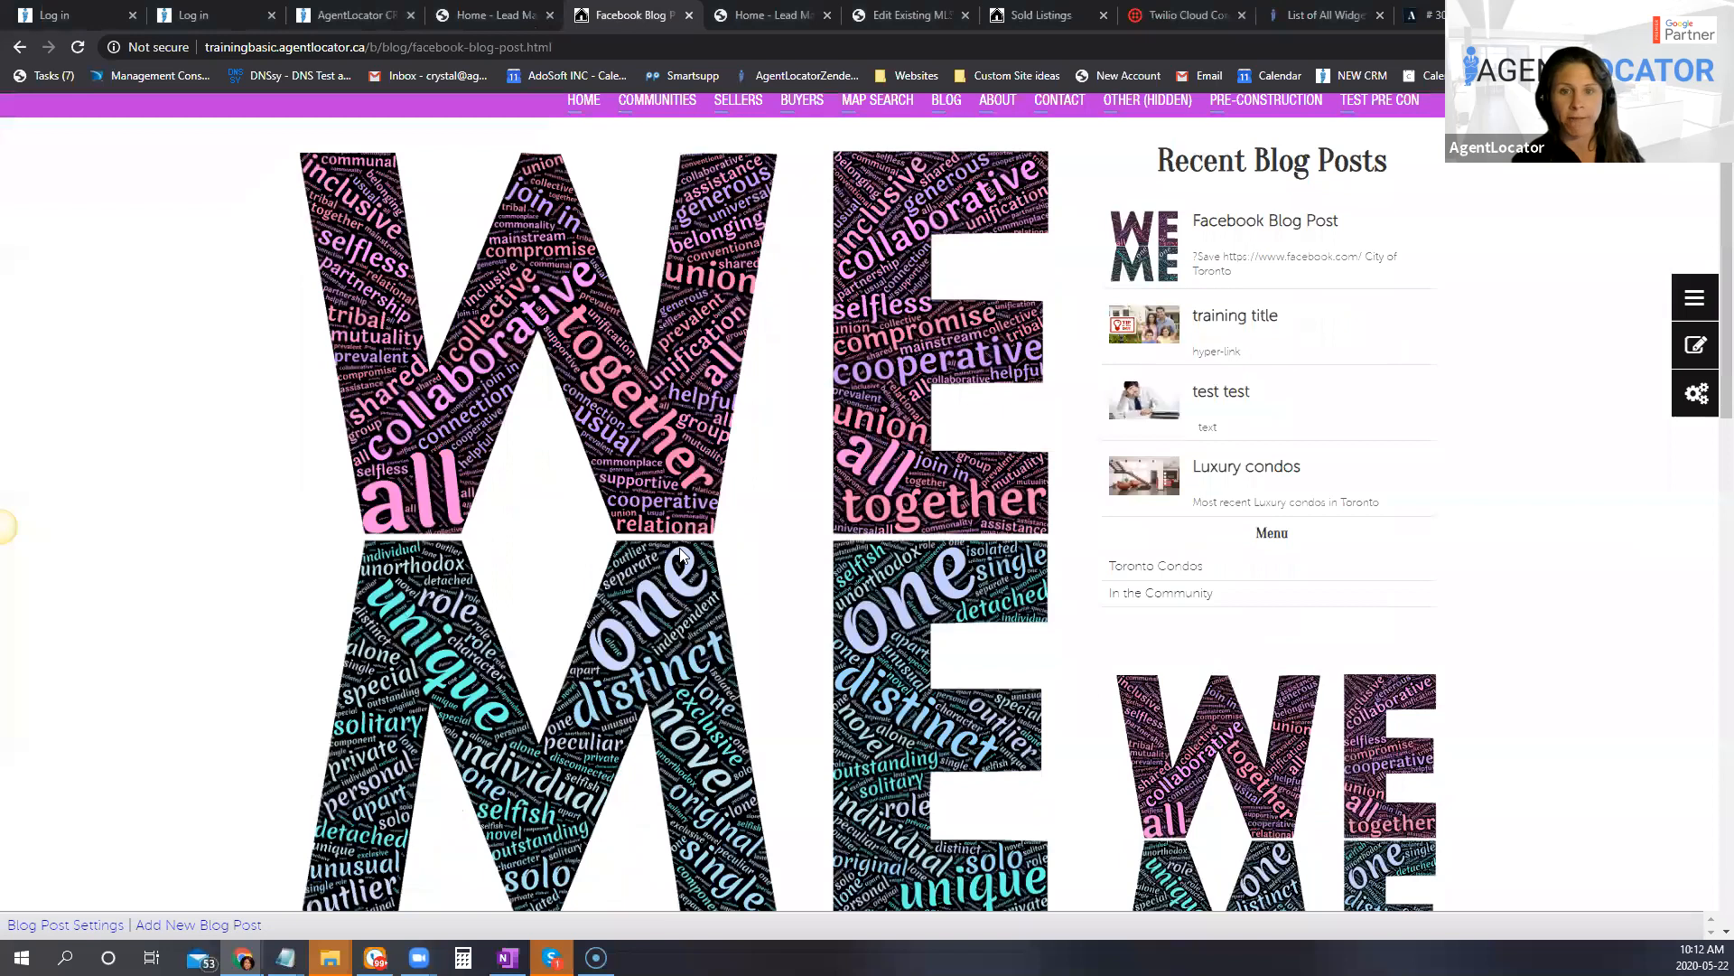
{"action": "scroll", "coordinate": [847, 561], "scroll_direction": "down", "scroll_amount": 10}
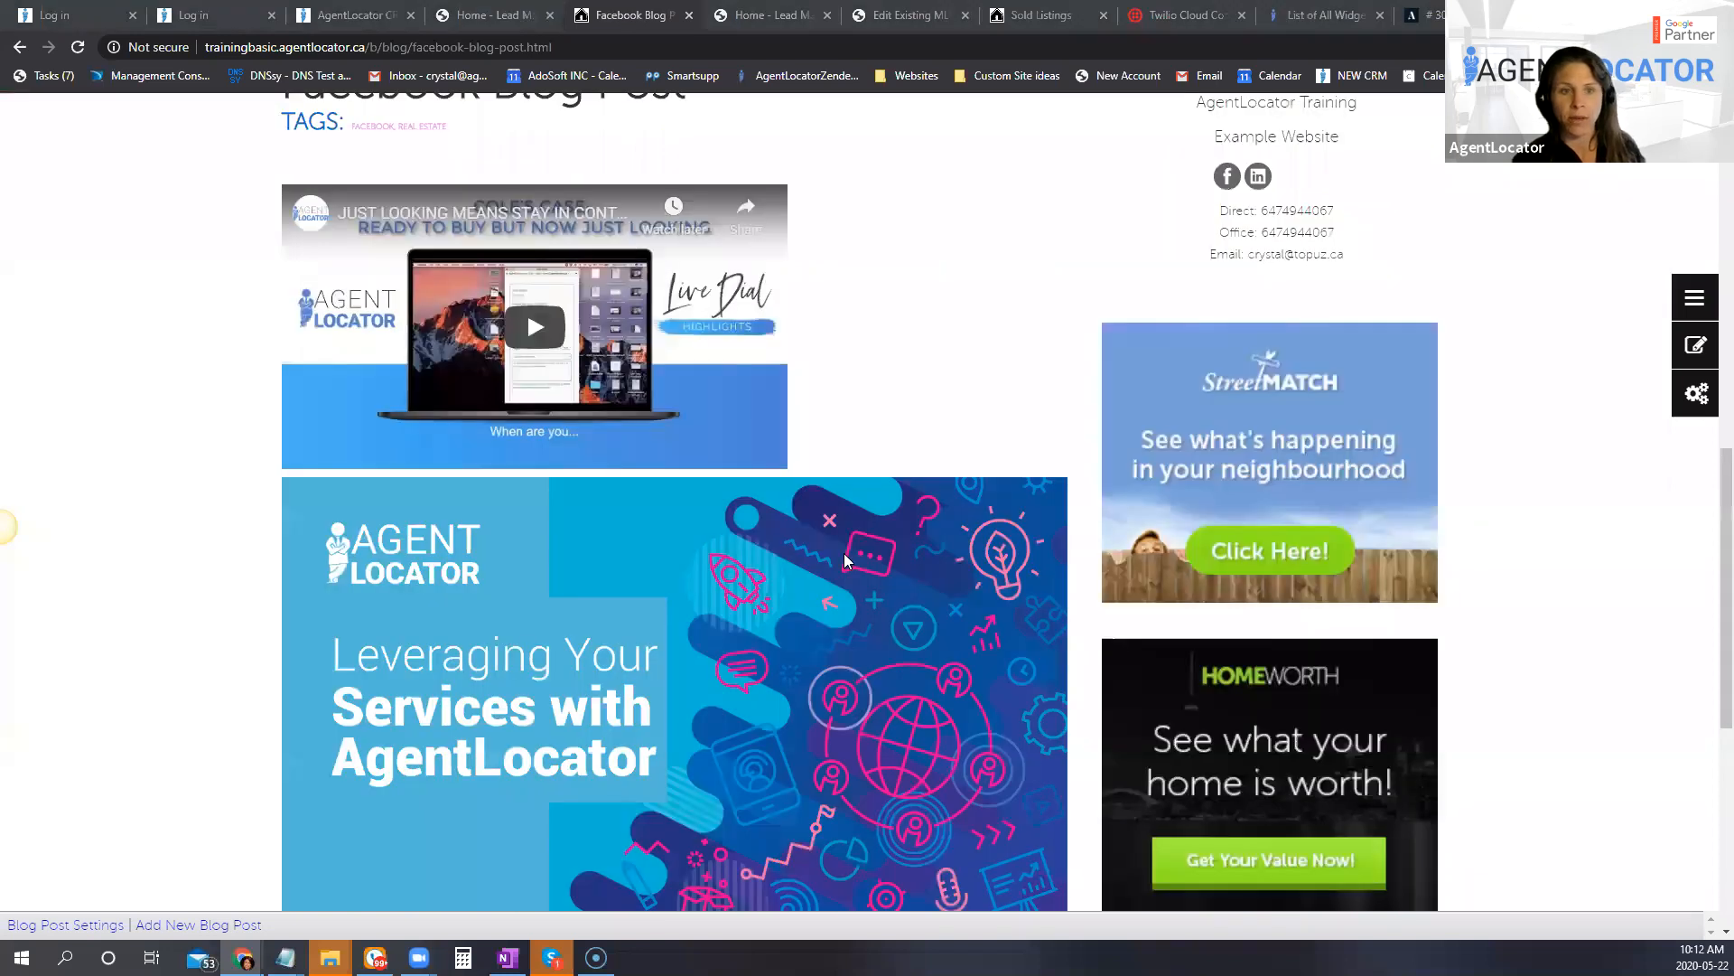
Step: Turn on the content editor and place the insertion point on the empty line above the embedded video in the post body
{"action": "scroll", "coordinate": [460, 374], "scroll_direction": "down", "scroll_amount": 1}
{"action": "scroll", "coordinate": [1043, 611], "scroll_direction": "up", "scroll_amount": 1}
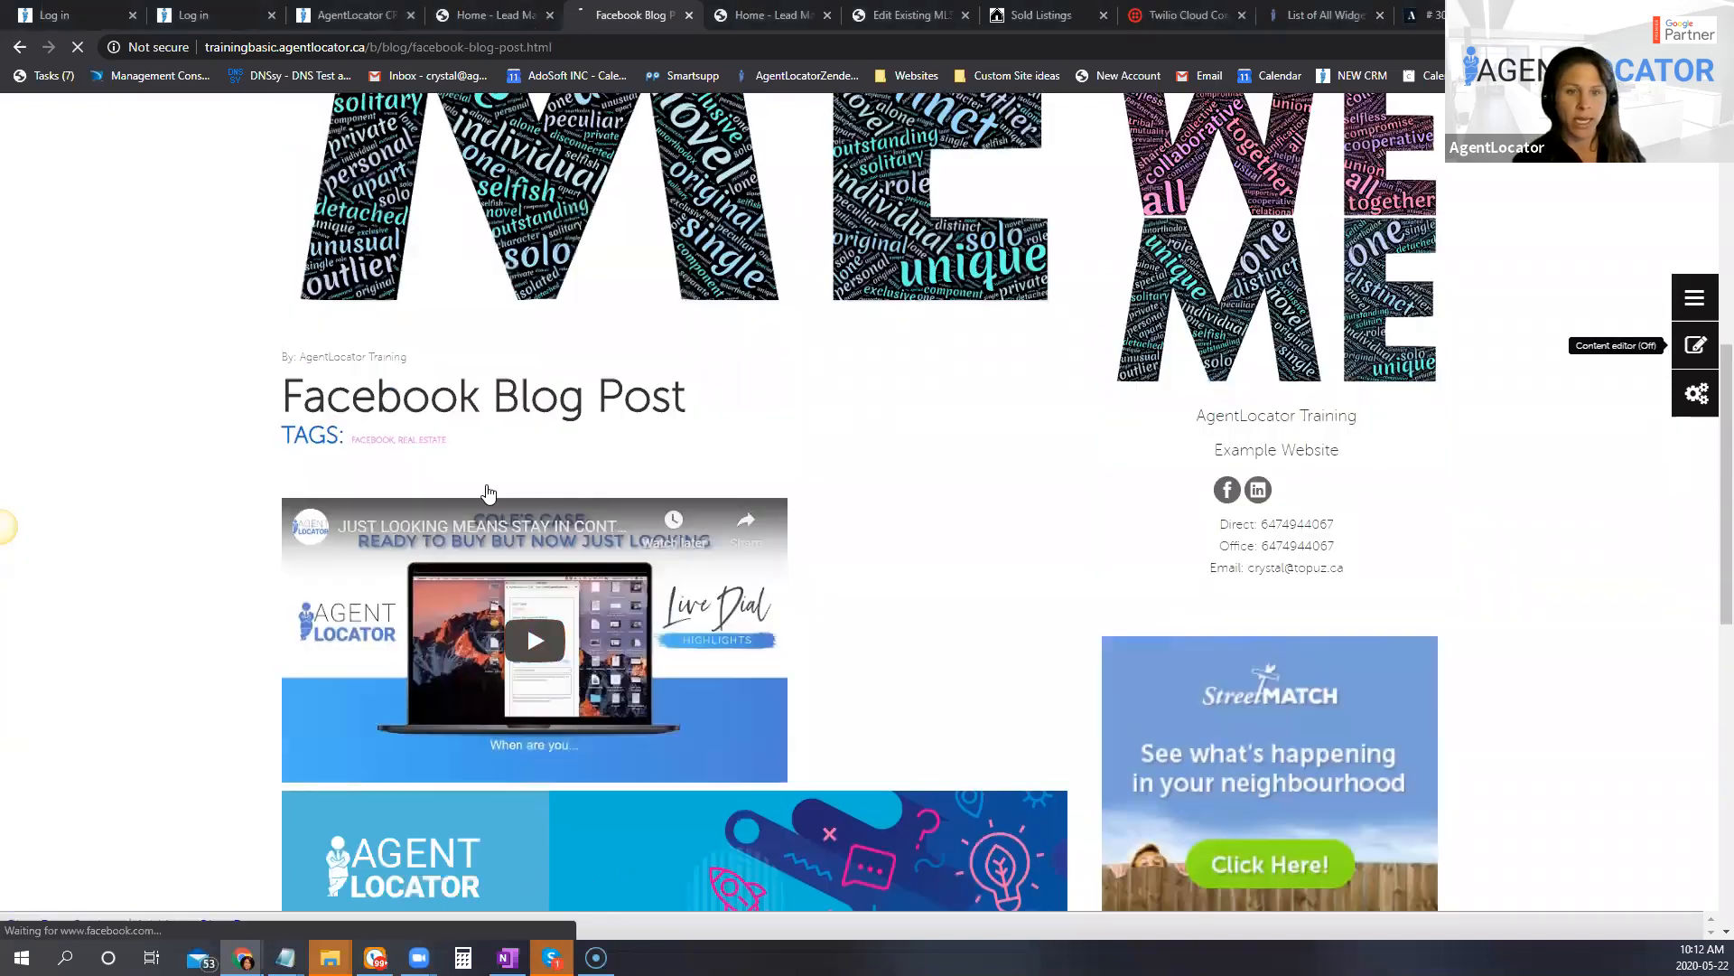
{"action": "scroll", "coordinate": [468, 542], "scroll_direction": "down", "scroll_amount": 3}
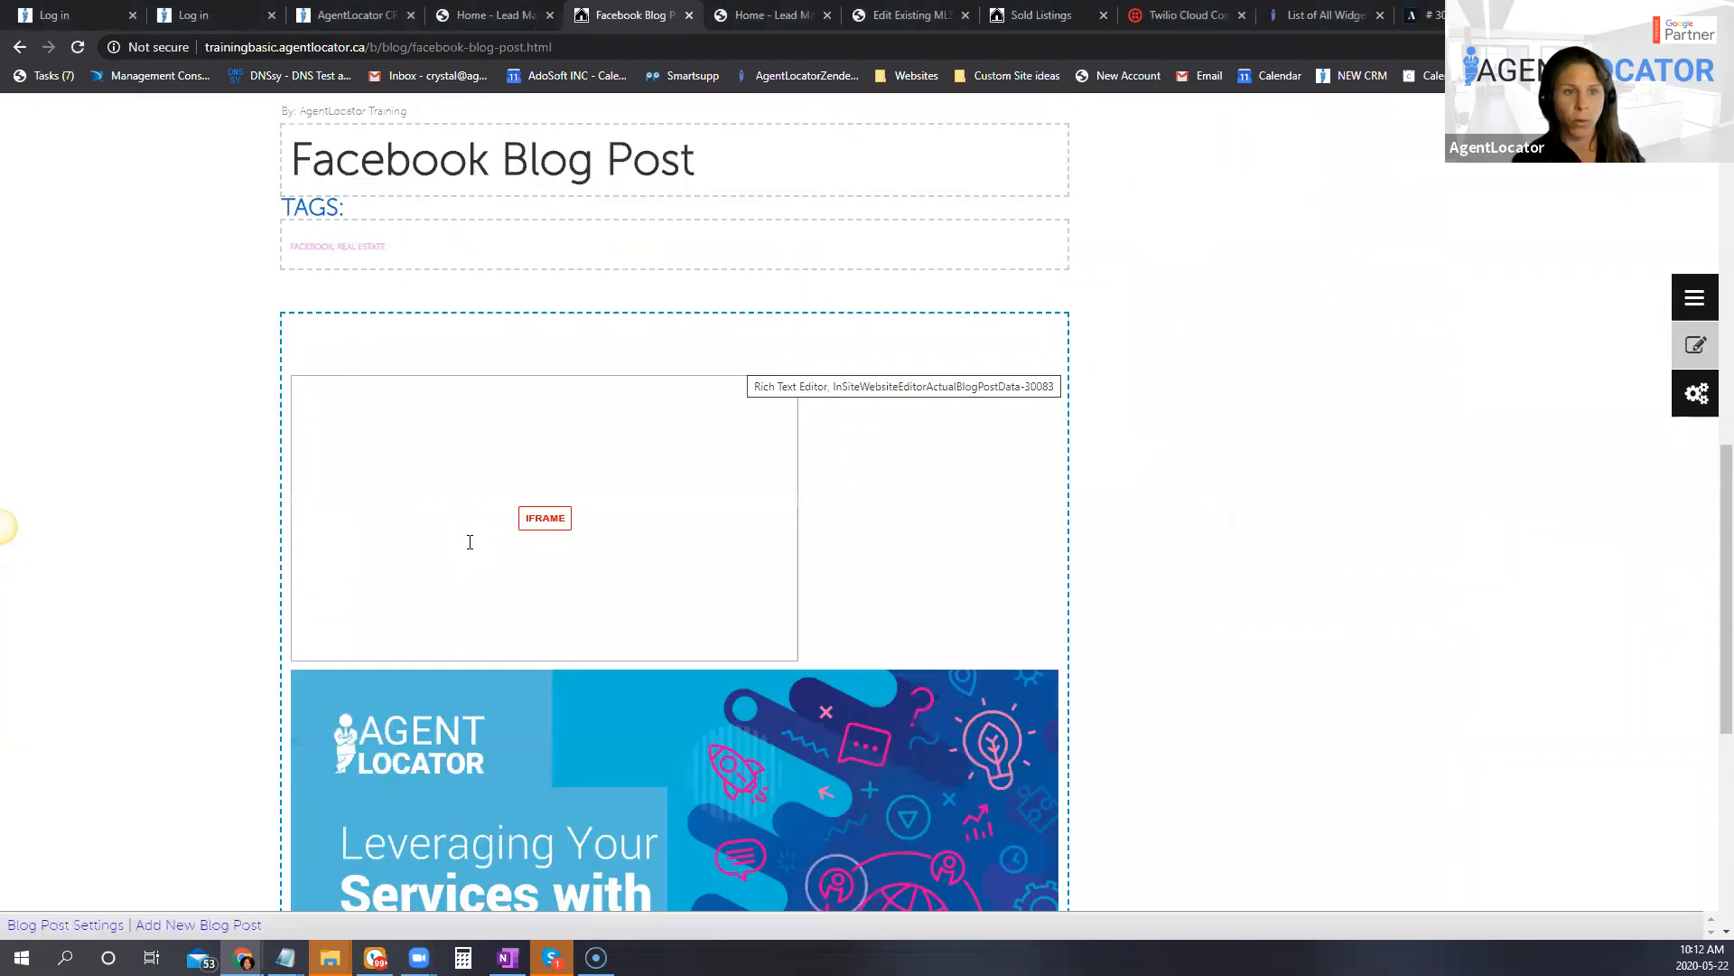
{"action": "left_click", "coordinate": [472, 341]}
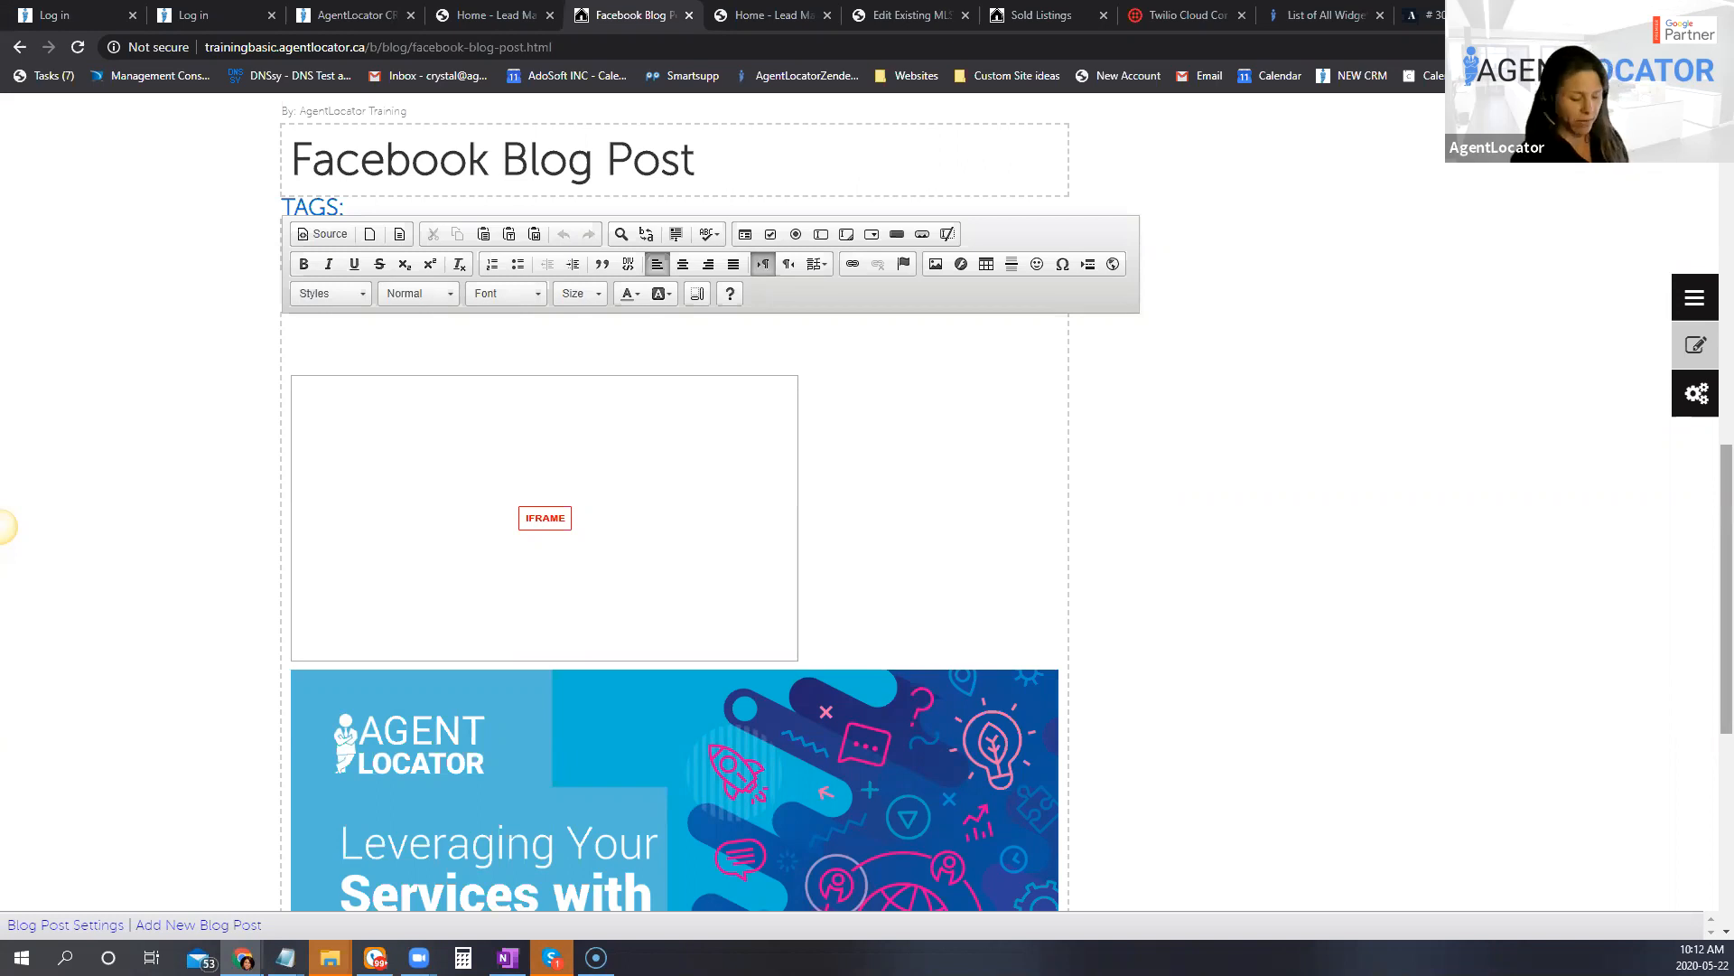
Step: Open the AgentLocator Live Dialings playlist on YouTube in a new tab and open the video "GROCERY STORE - BUILDING OF YOUR PIPELINE"
{"action": "key", "text": "ctrl+t"}
{"action": "type", "text": "re"}
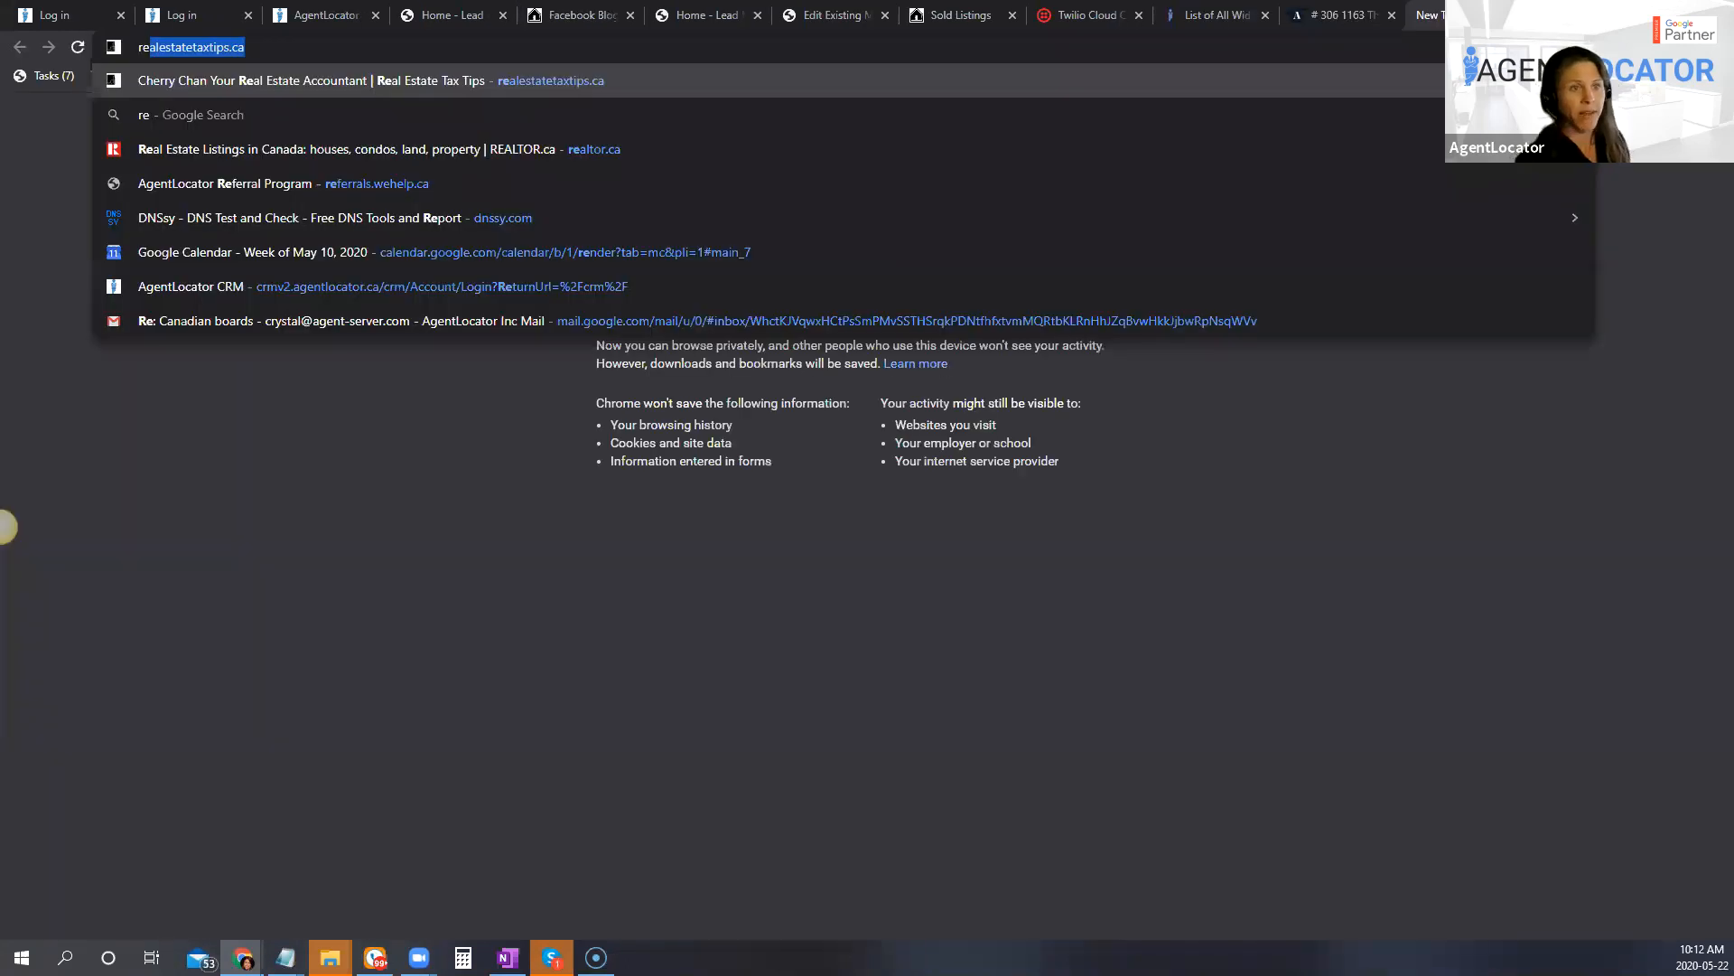
{"action": "key", "text": "BackSpace"}
{"action": "key", "text": "BackSpace"}
{"action": "key", "text": "BackSpace"}
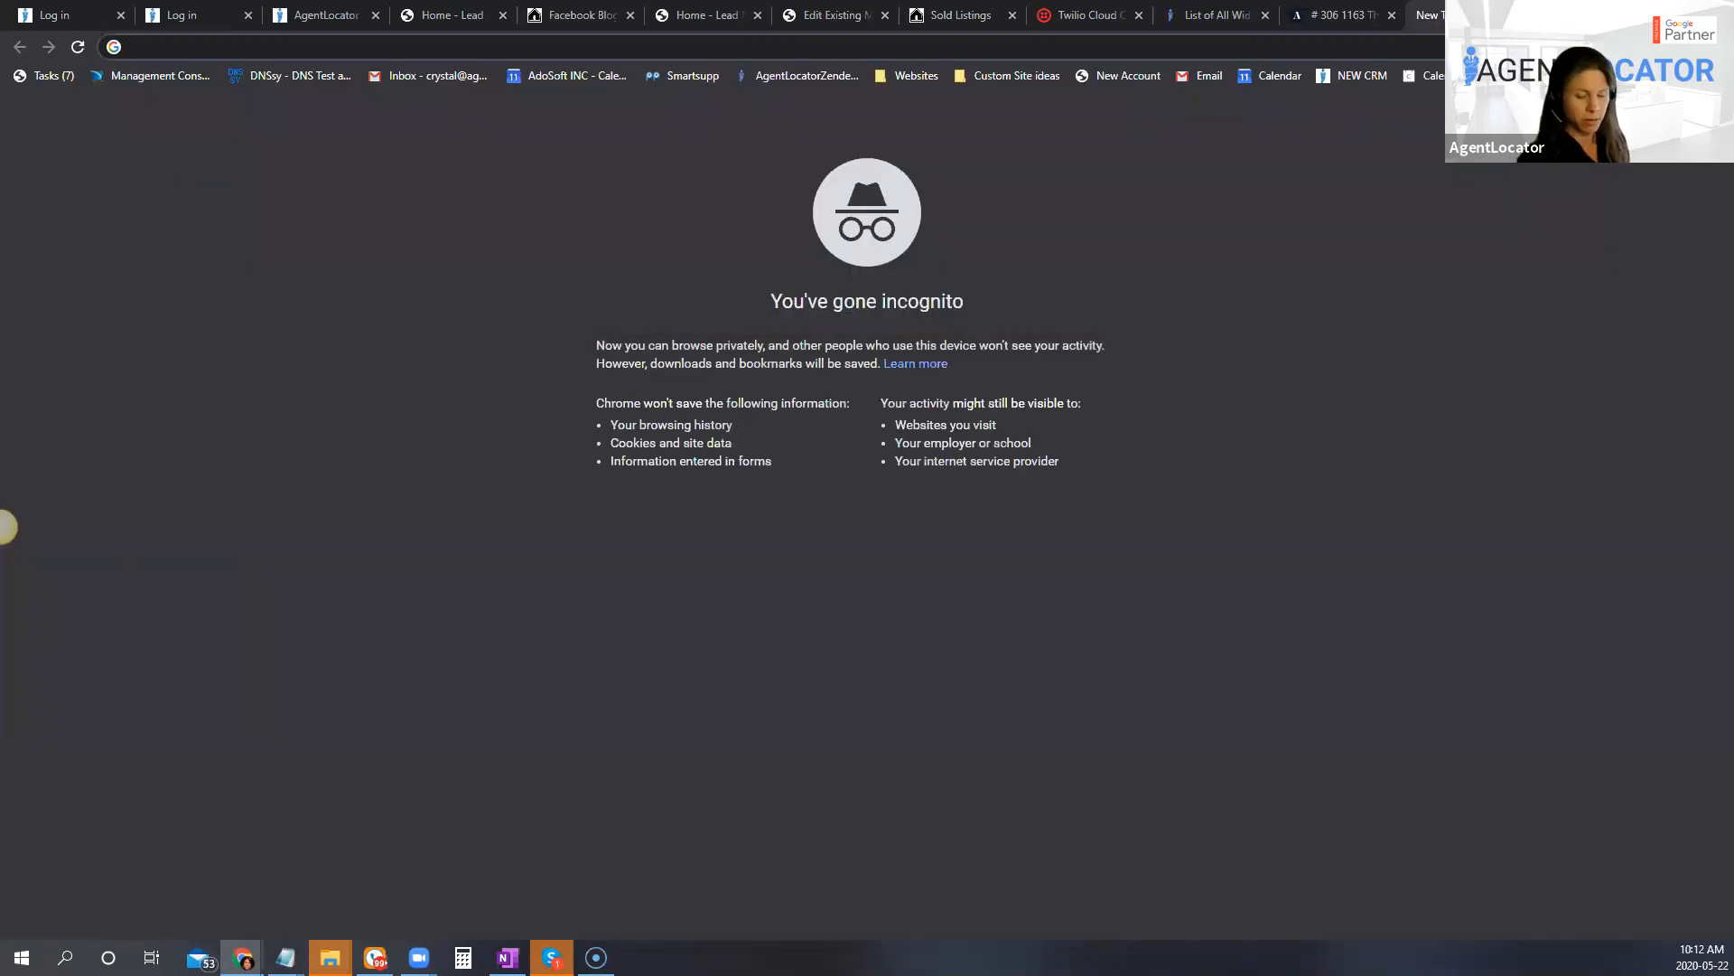
{"action": "type", "text": "you"}
{"action": "key", "text": "Return"}
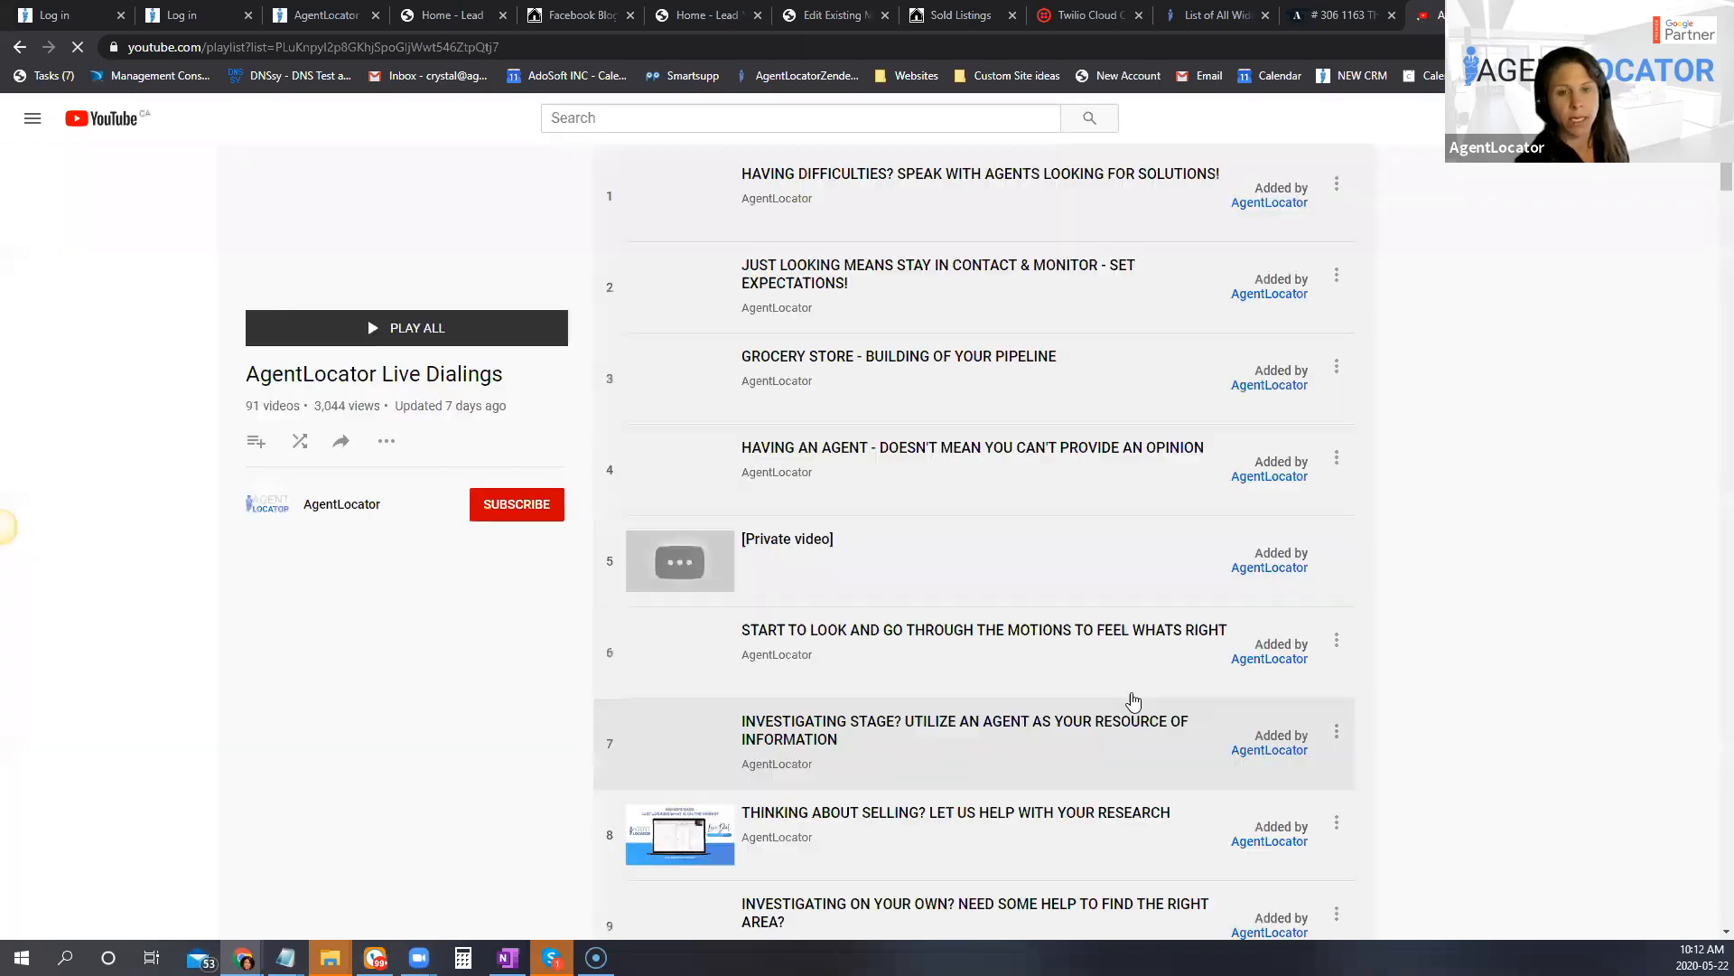
{"action": "left_click", "coordinate": [864, 366]}
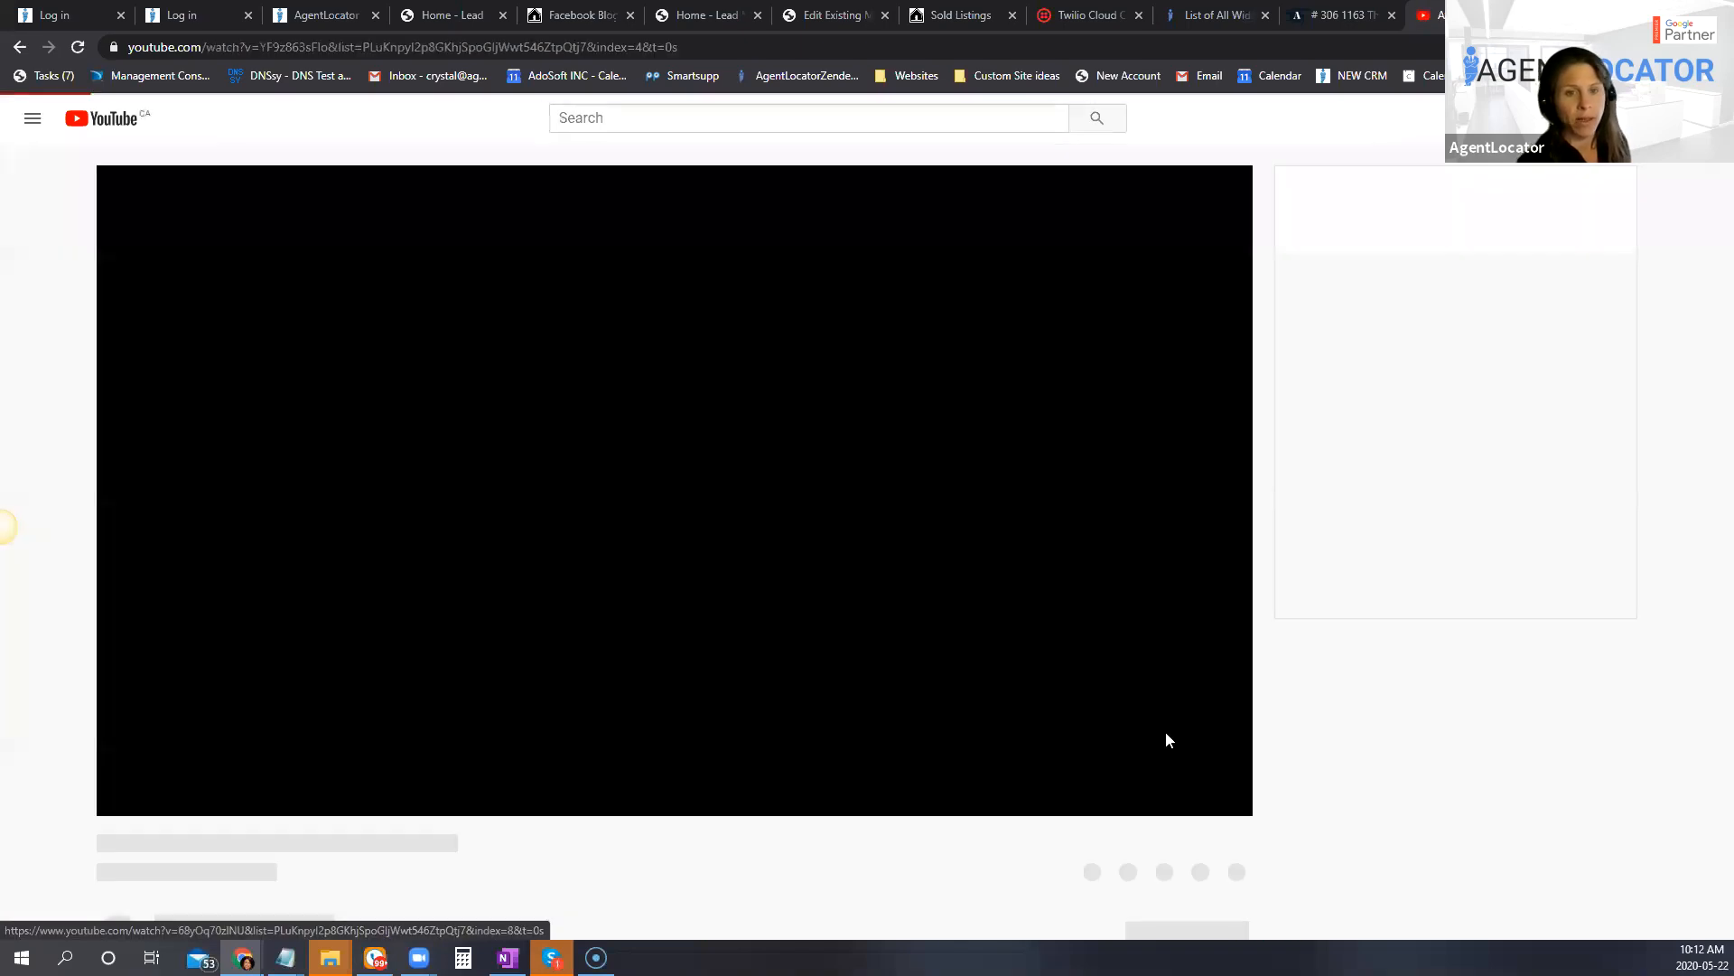
Step: Pause the video and copy its iframe embed code from the sharing options
{"action": "left_click", "coordinate": [158, 800]}
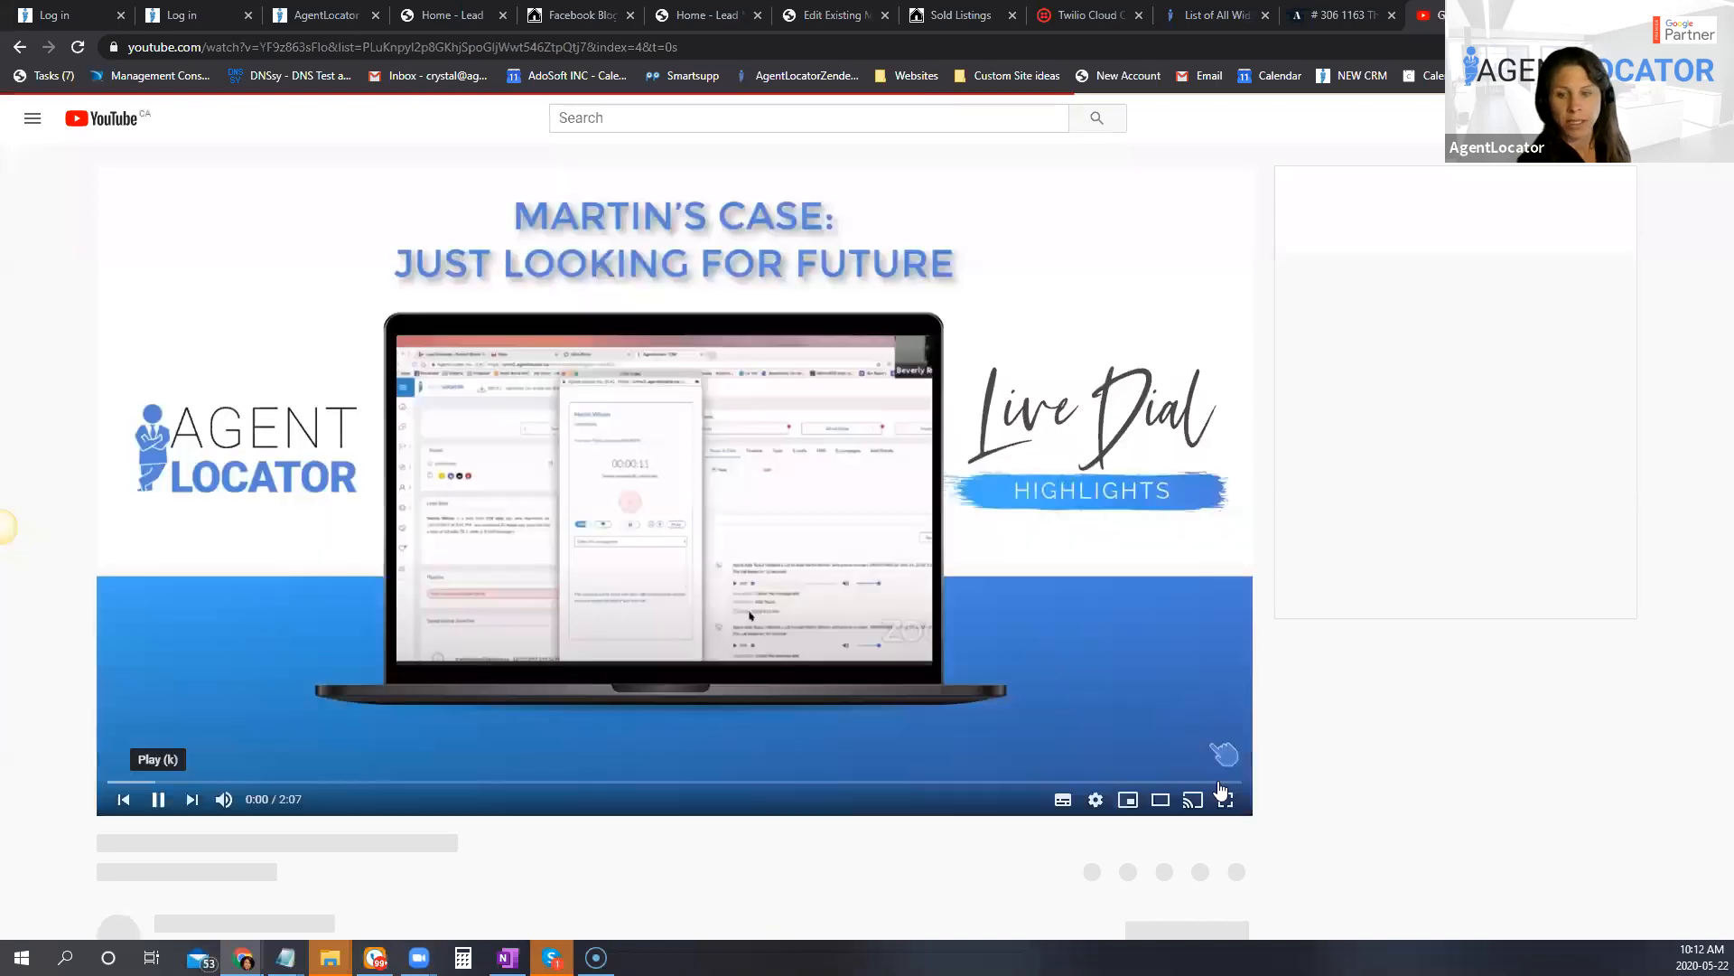
{"action": "scroll", "coordinate": [1090, 742], "scroll_direction": "down", "scroll_amount": 2}
{"action": "left_click", "coordinate": [1090, 734]}
{"action": "left_click", "coordinate": [690, 459]}
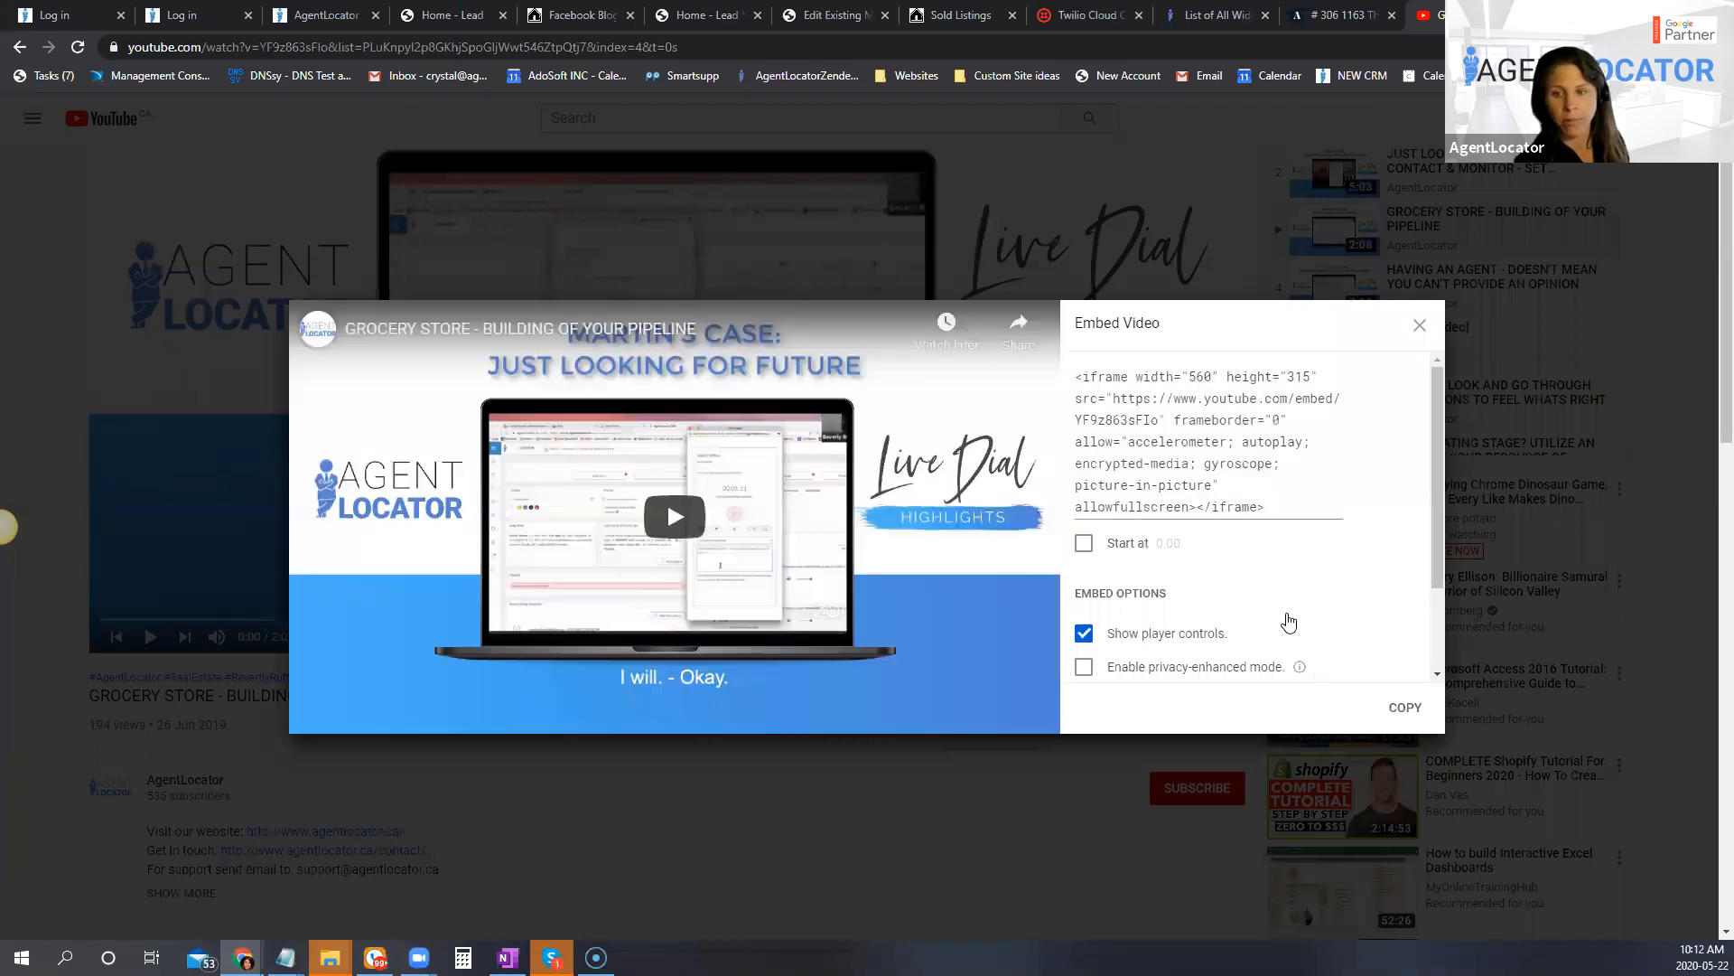
{"action": "left_click", "coordinate": [1400, 708]}
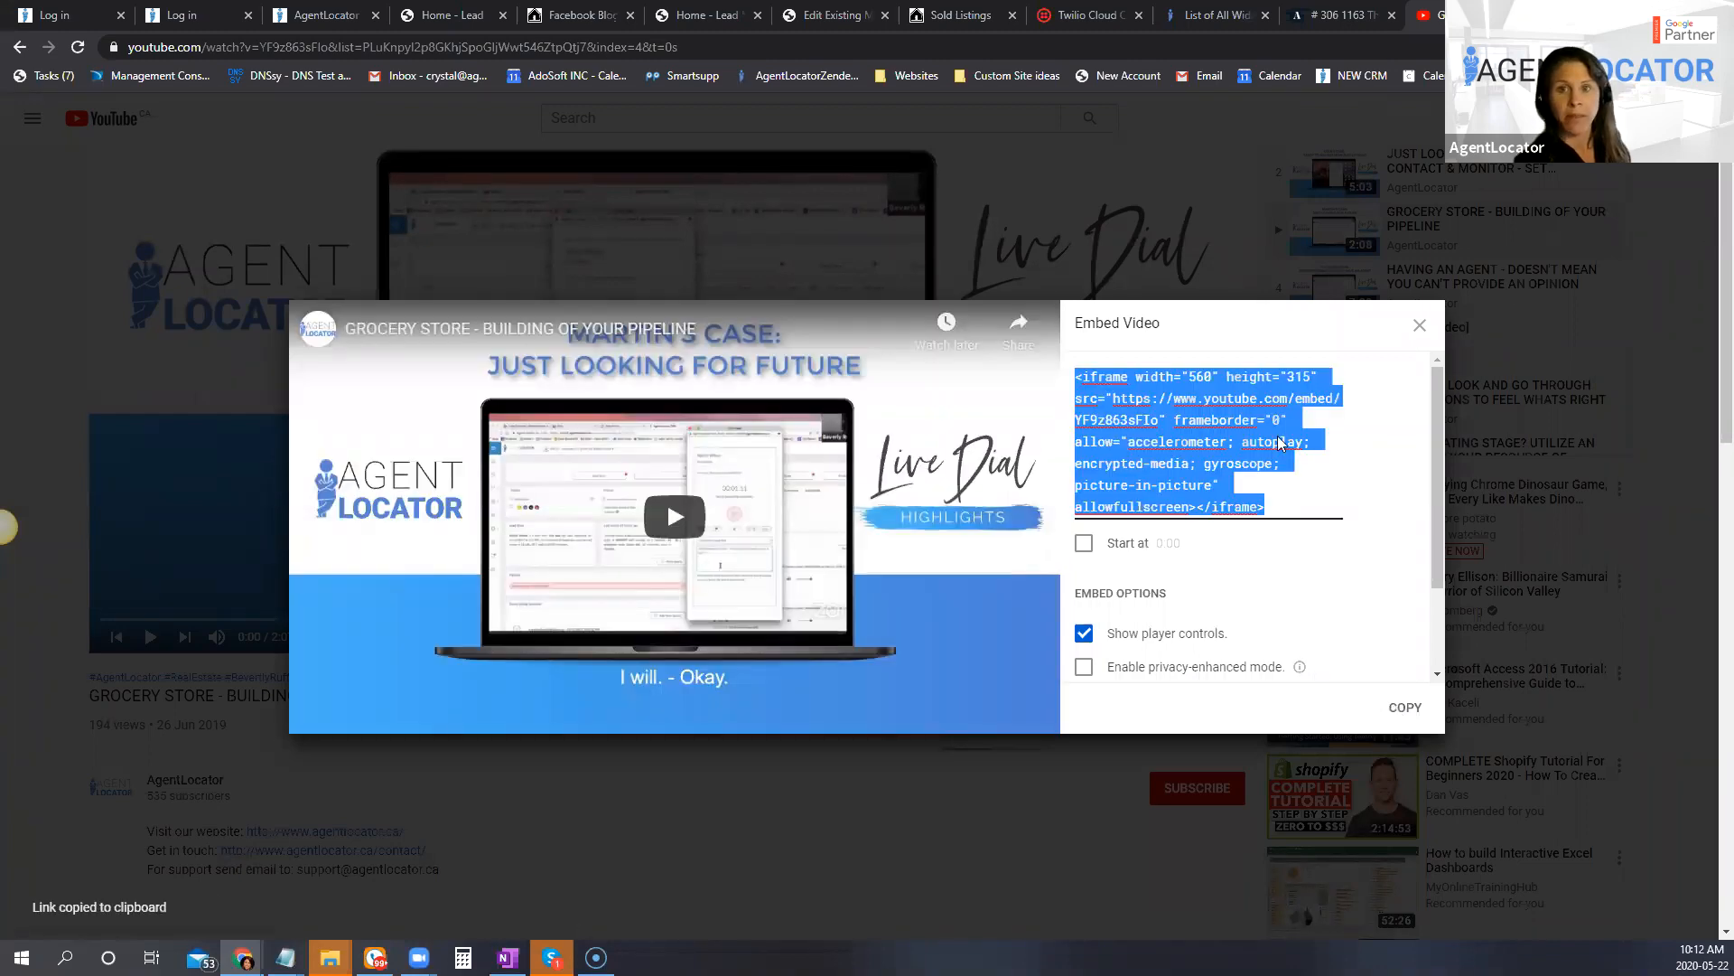
Step: Close the Edit Existing MLS page and paste the iframe embed code at the start of the Facebook Blog Post's HTML source
{"action": "left_click", "coordinate": [849, 16]}
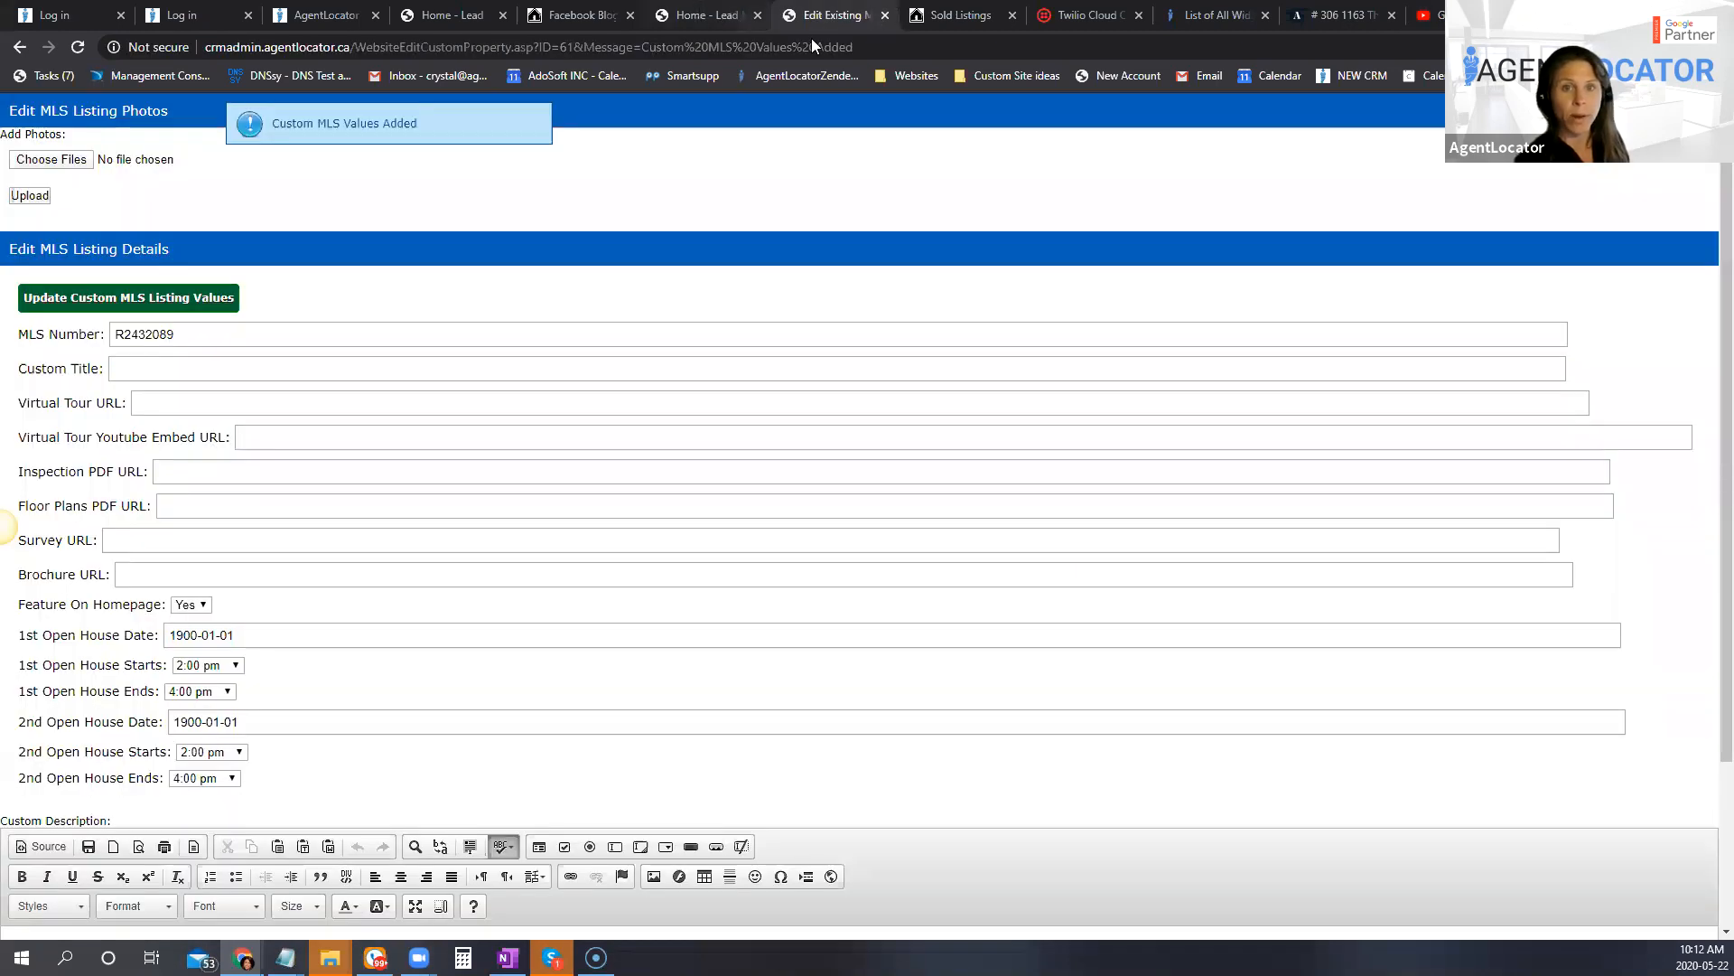
{"action": "left_click", "coordinate": [885, 15]}
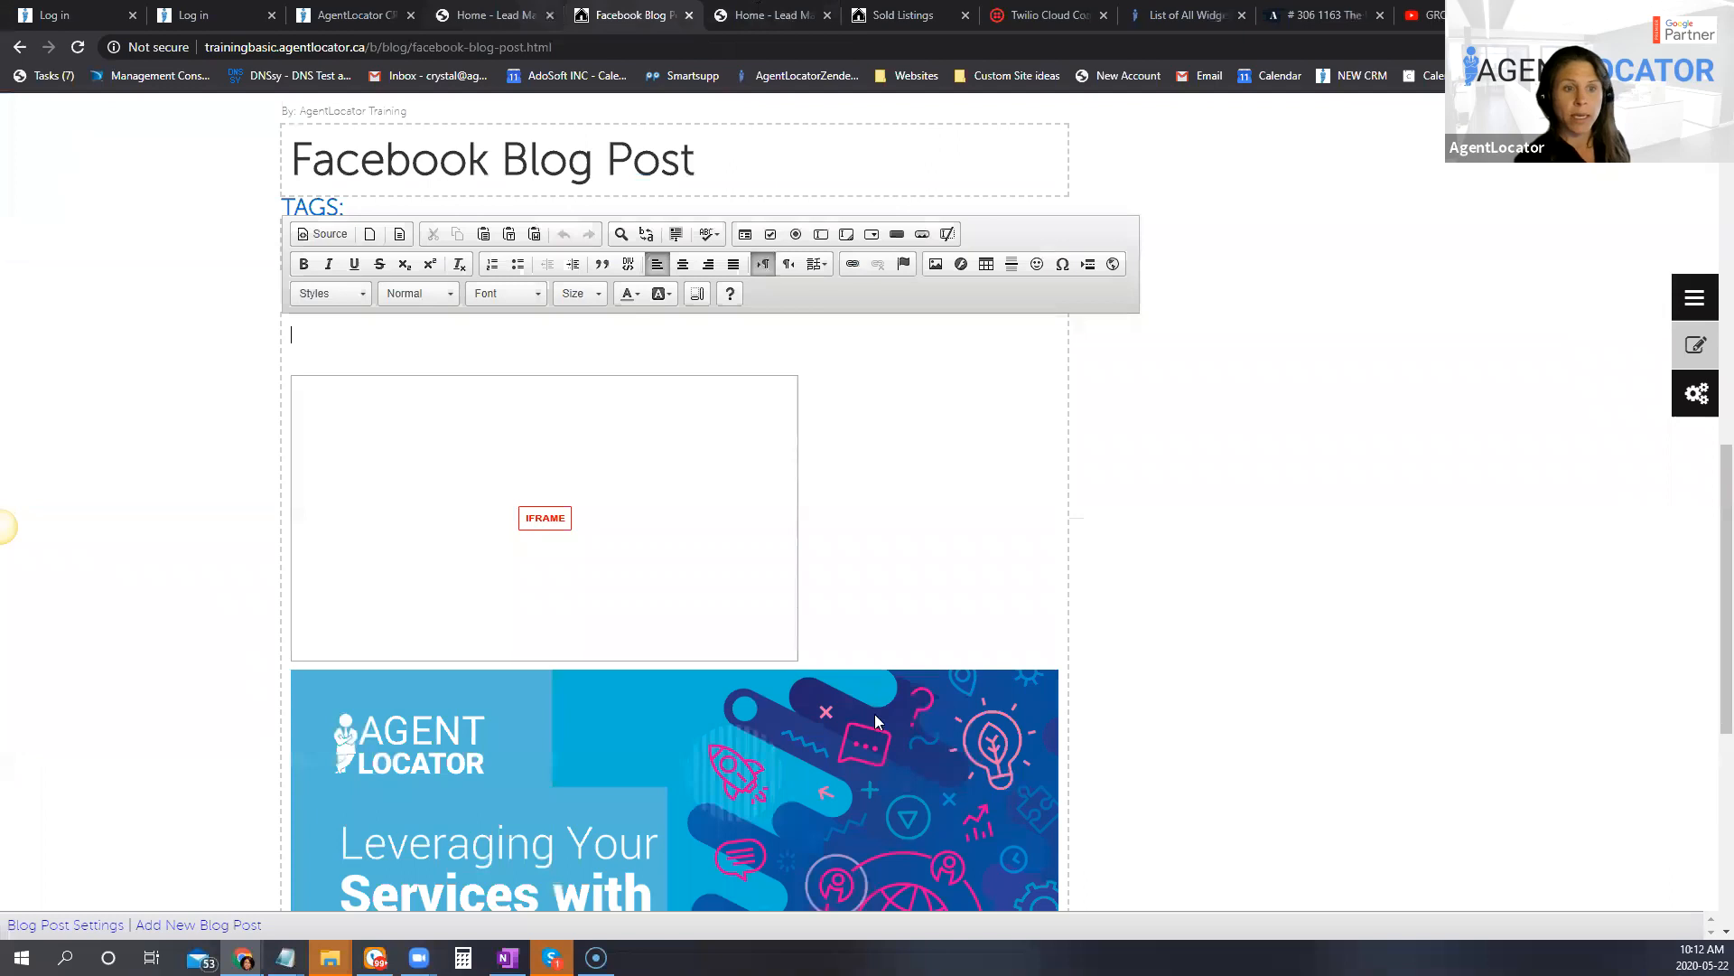
{"action": "scroll", "coordinate": [779, 601], "scroll_direction": "up", "scroll_amount": 2}
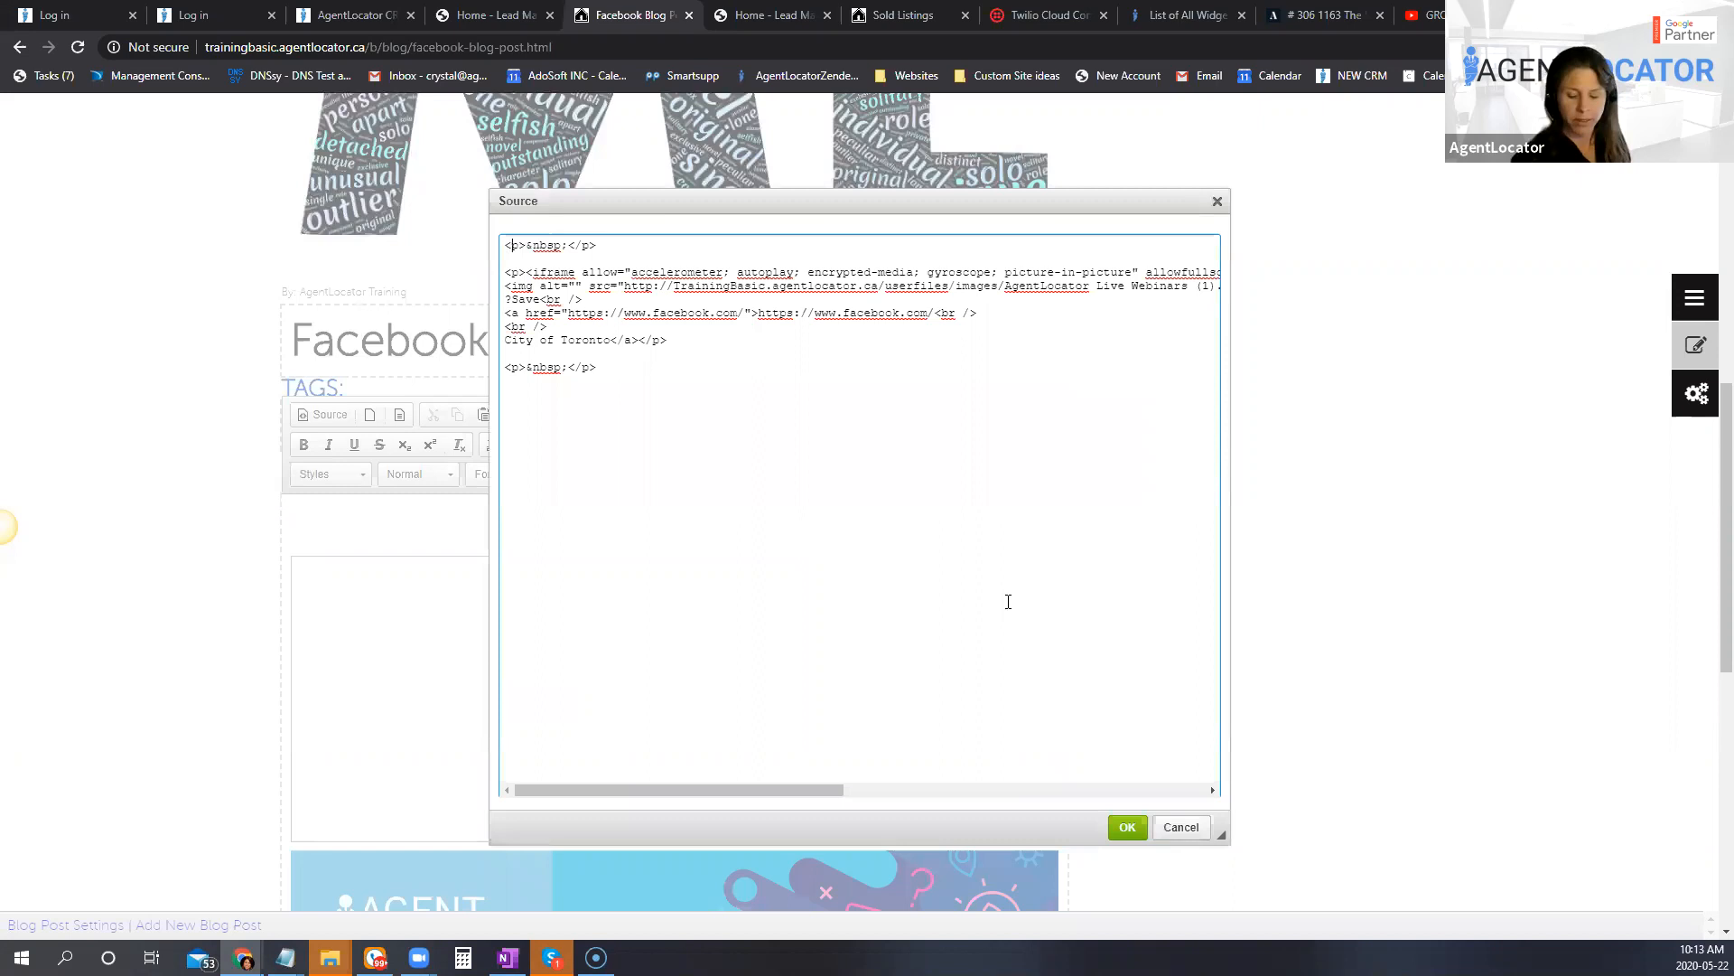
{"action": "key", "text": "Return"}
{"action": "key", "text": "Return"}
{"action": "key", "text": "Up"}
{"action": "key", "text": "Up"}
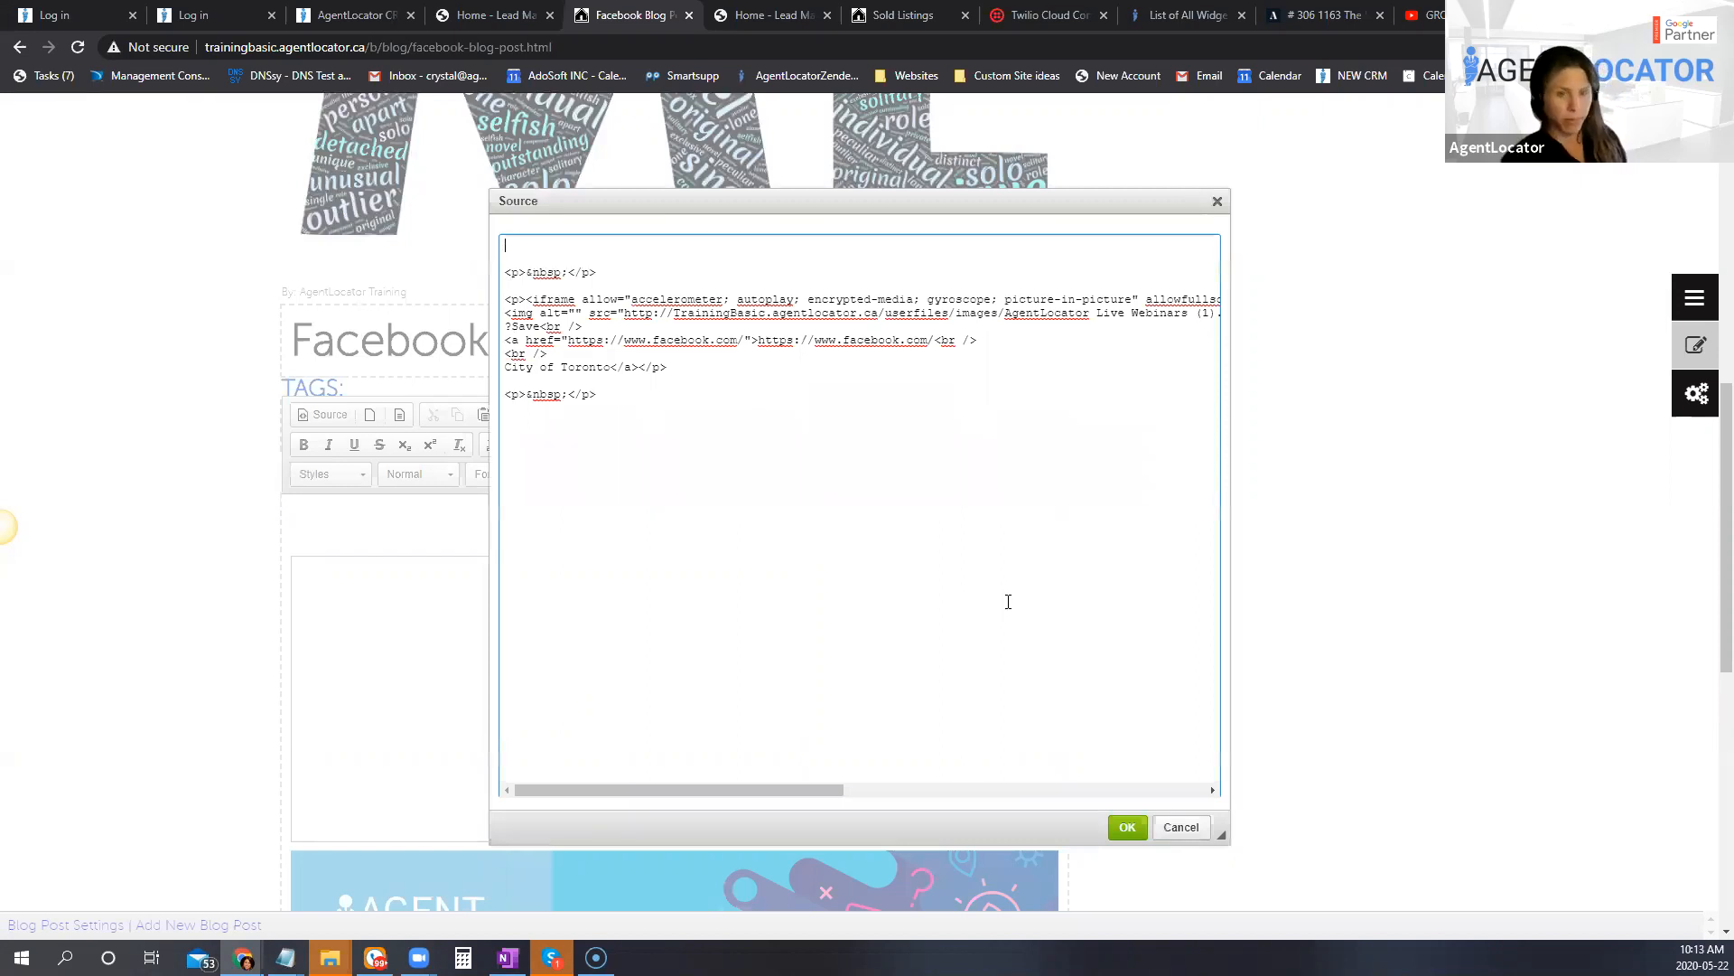
{"action": "key", "text": "ctrl+v"}
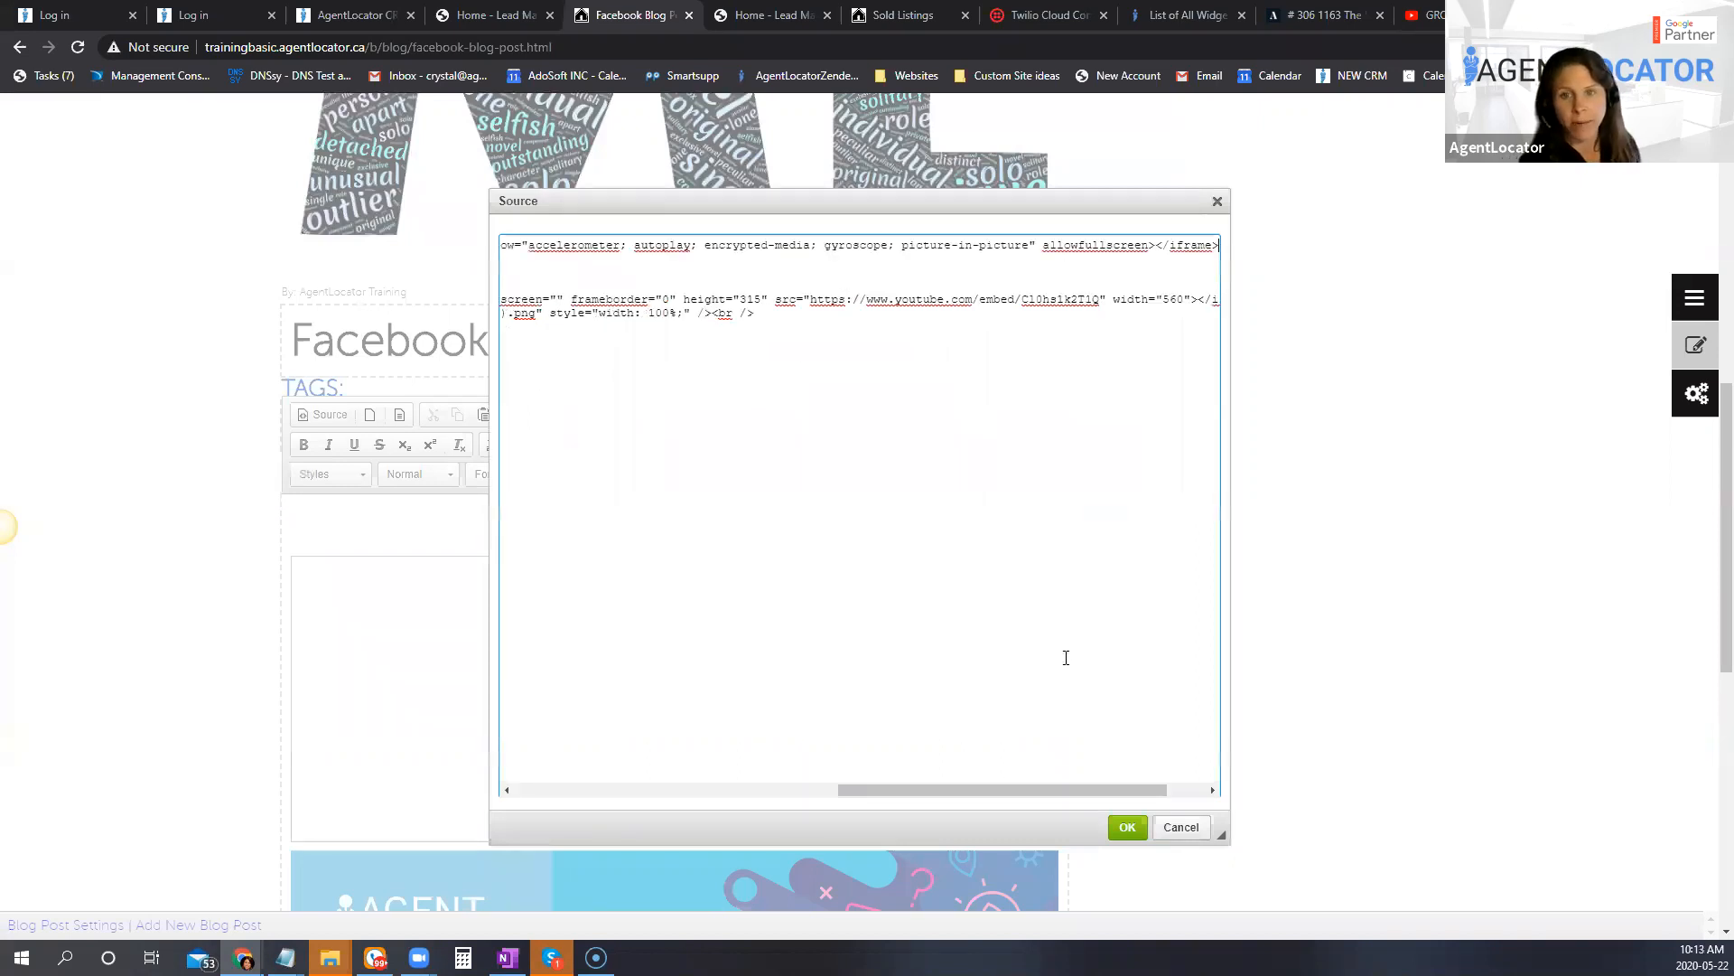
{"action": "left_click", "coordinate": [1127, 827]}
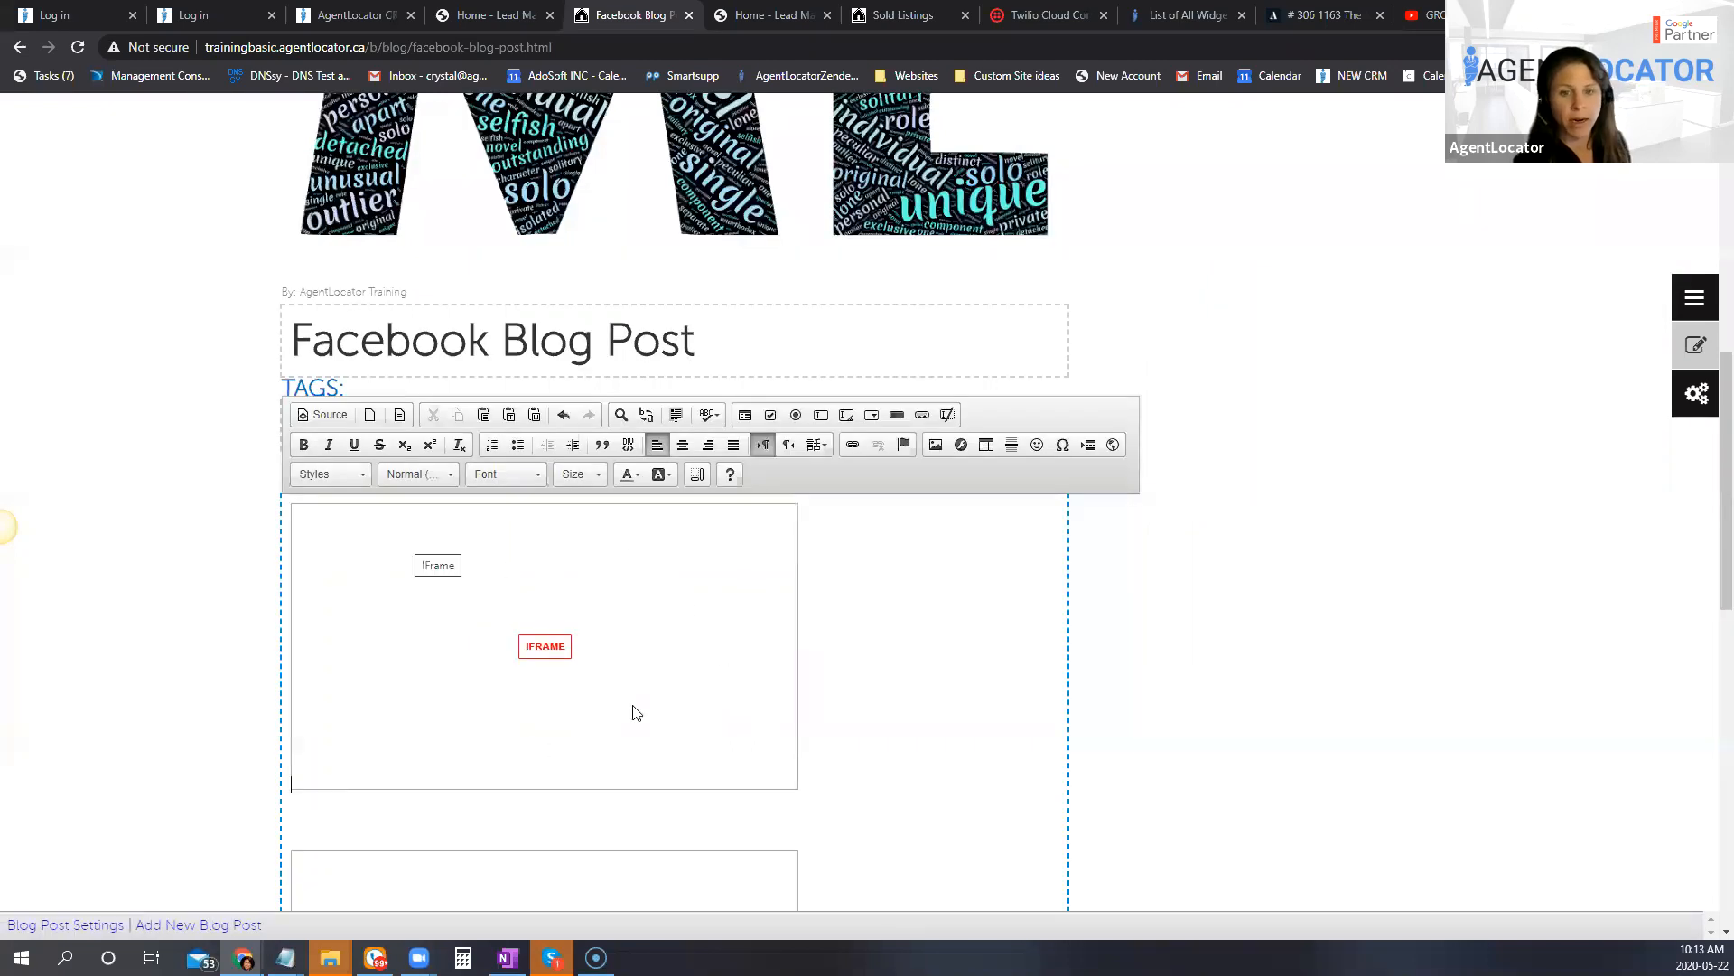
Step: Save the changes to the blog post body and turn off the content editor
{"action": "left_click", "coordinate": [1209, 546]}
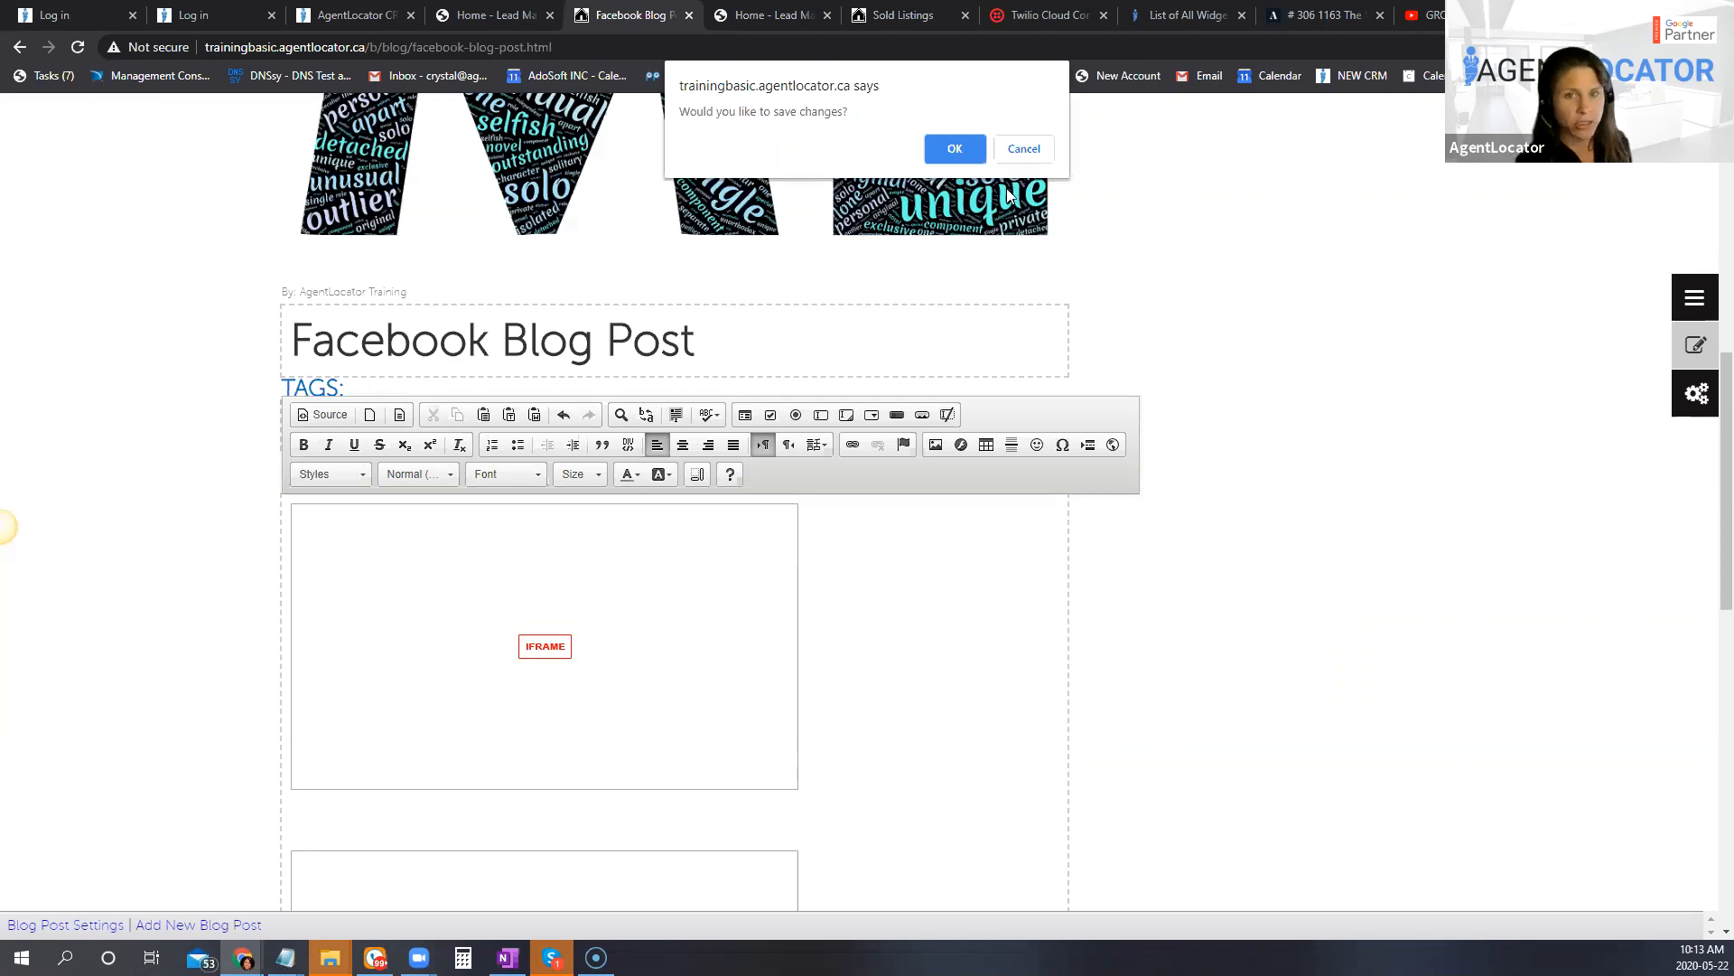
{"action": "left_click", "coordinate": [958, 152]}
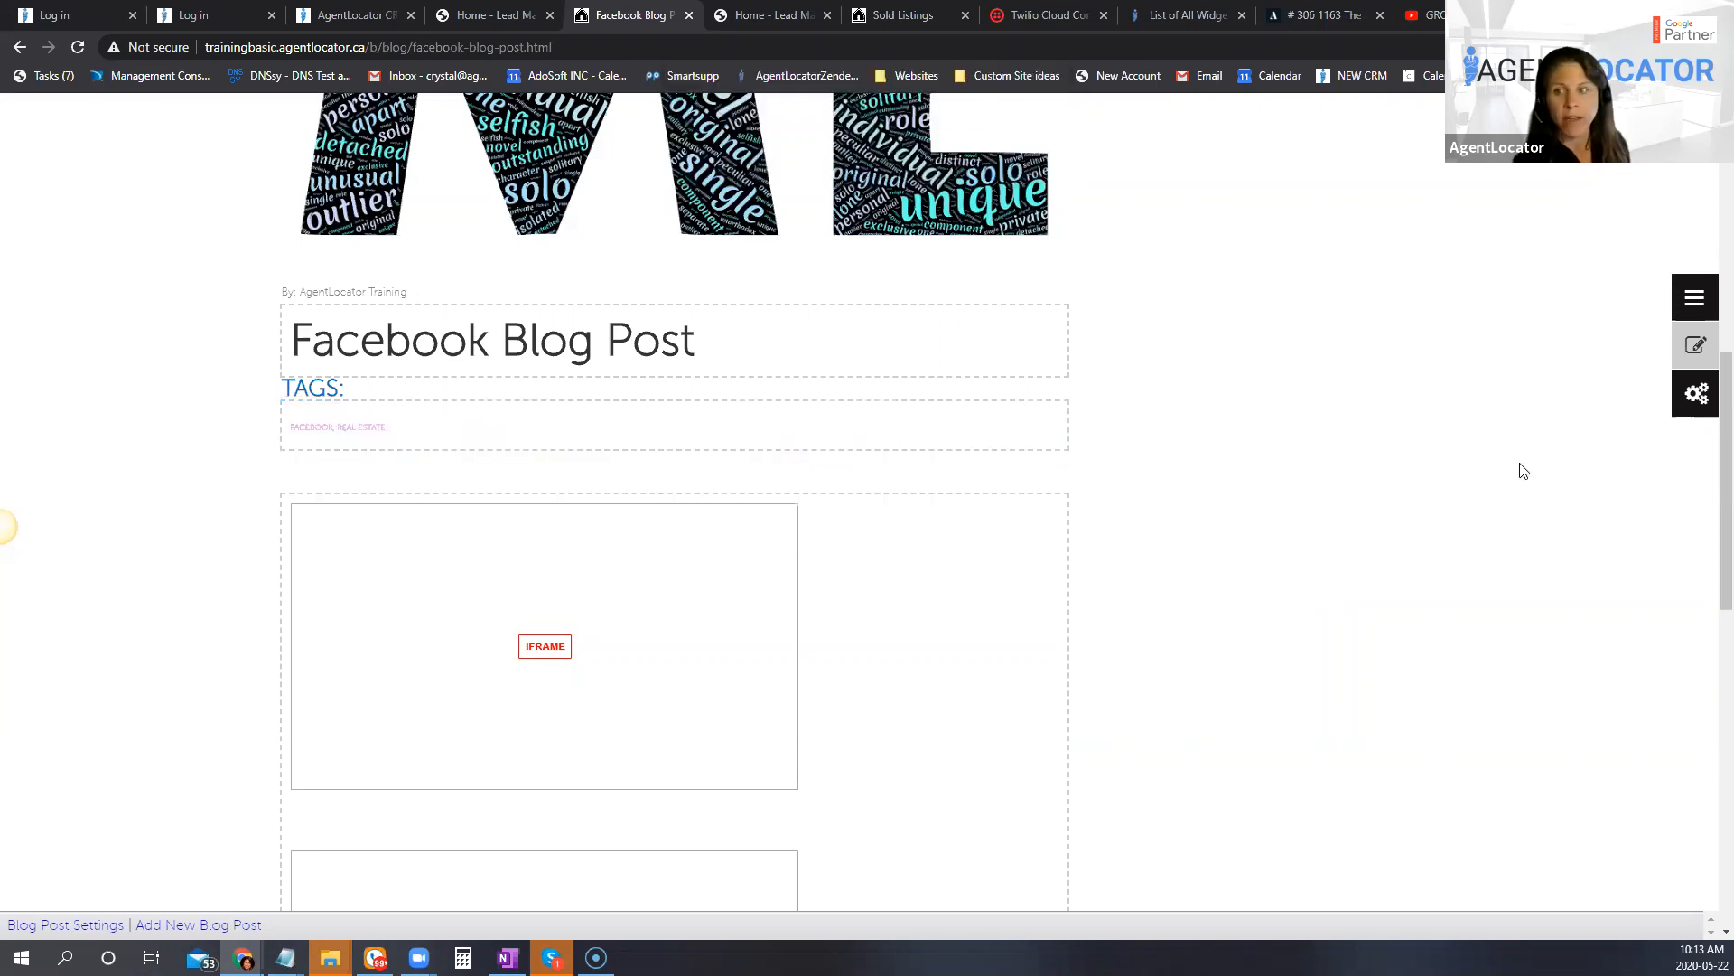
{"action": "left_click", "coordinate": [1696, 348]}
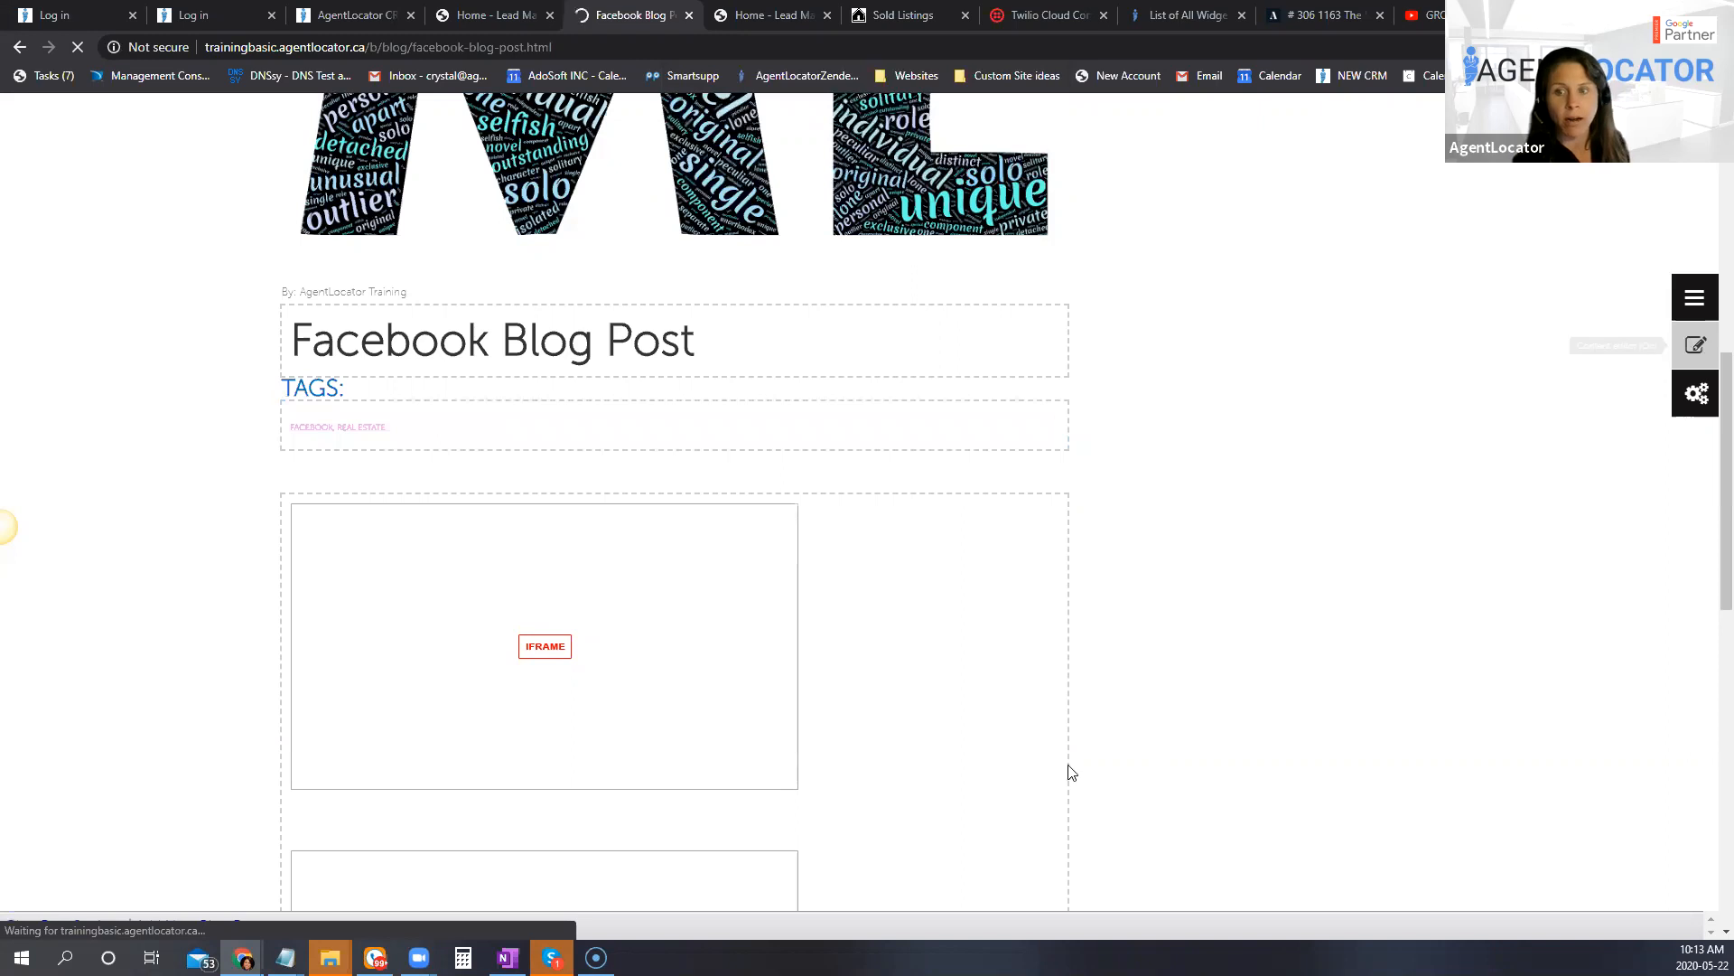
Step: Look over the published Facebook Blog Post from its embedded videos up to the site's navigation bar
{"action": "scroll", "coordinate": [703, 762], "scroll_direction": "down", "scroll_amount": 1}
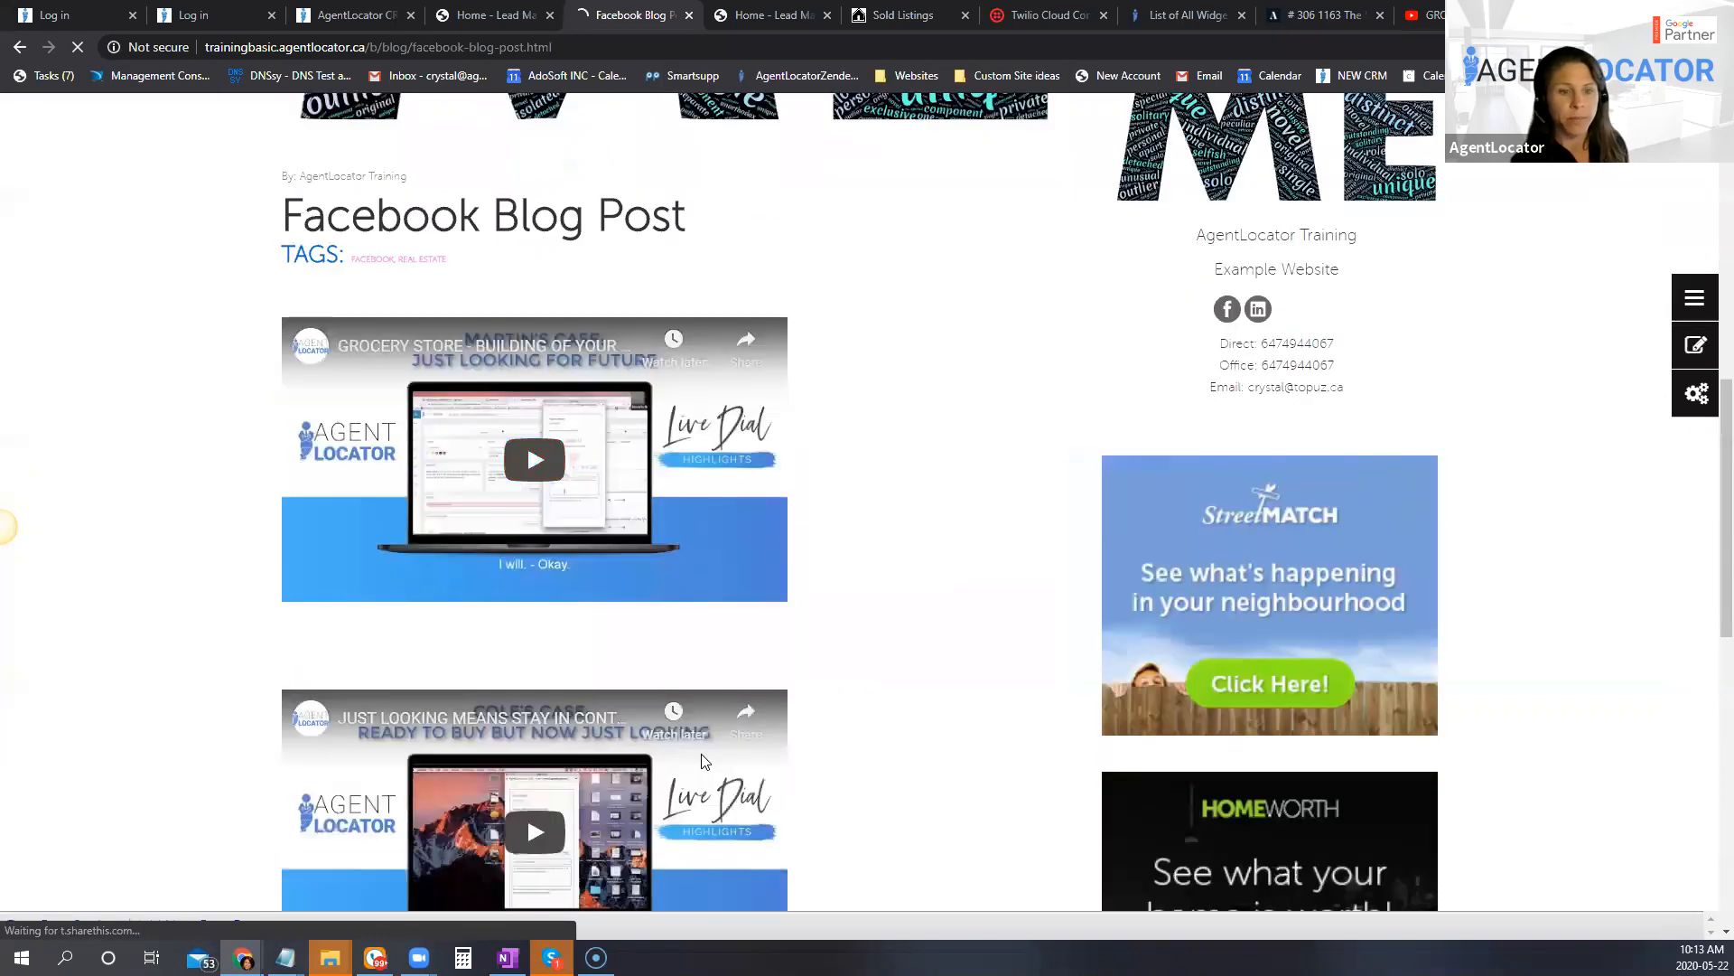
{"action": "scroll", "coordinate": [703, 762], "scroll_direction": "down", "scroll_amount": 5}
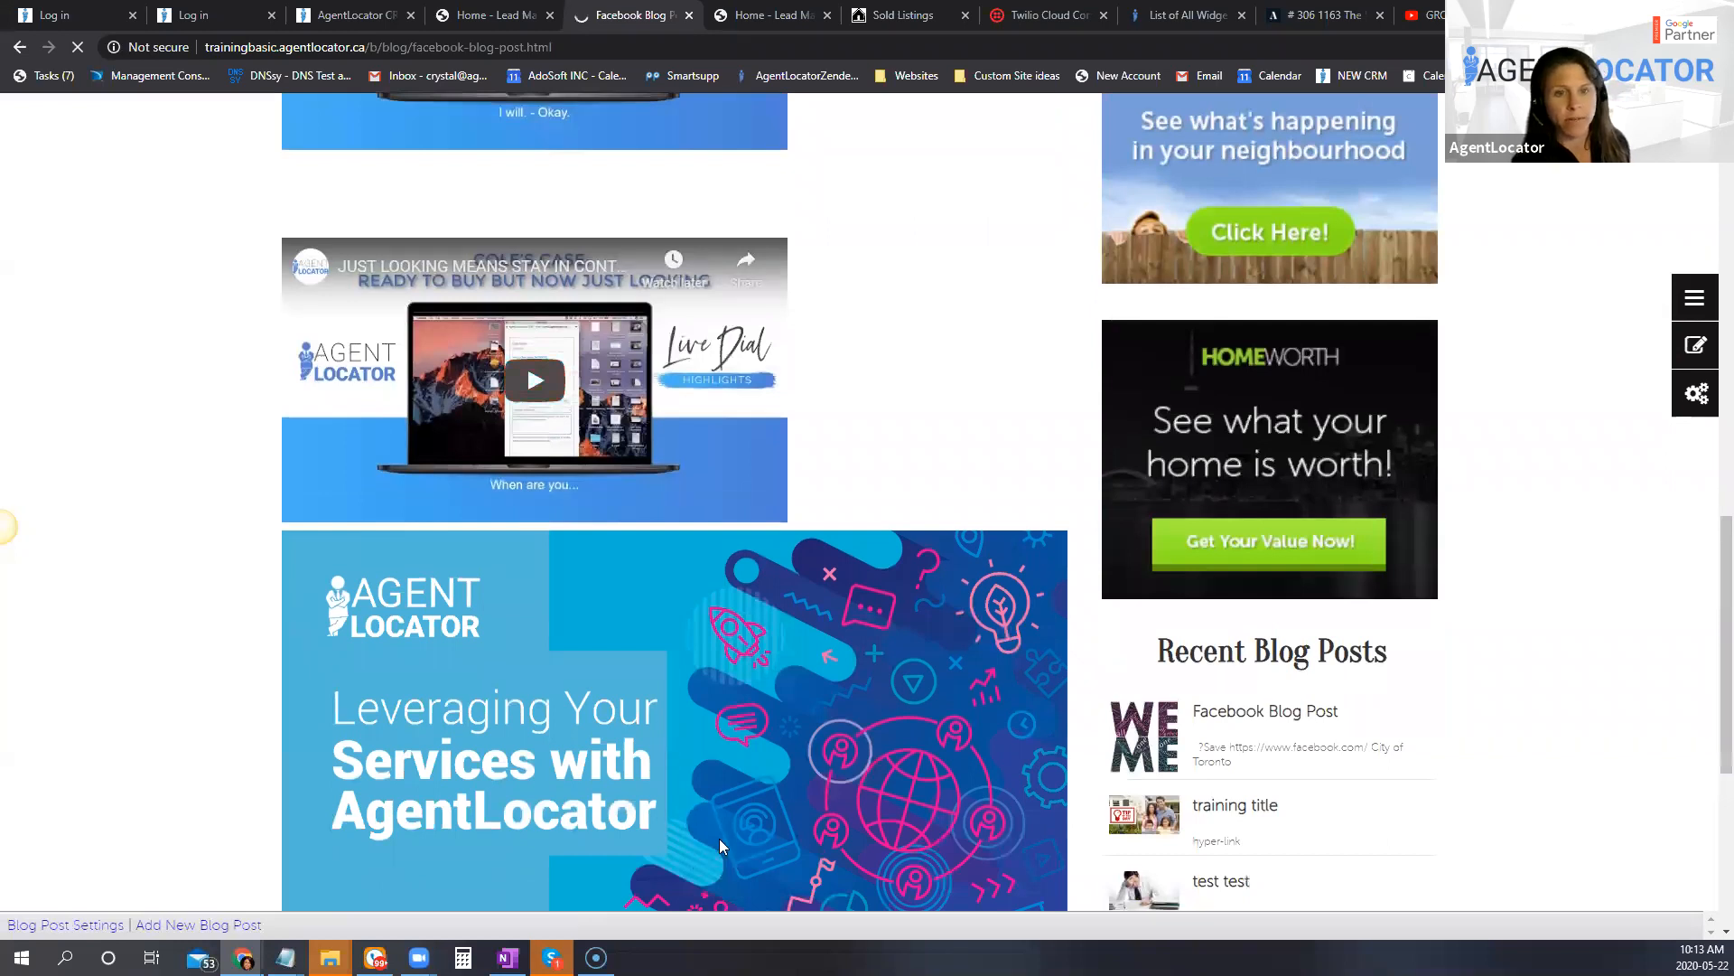
{"action": "scroll", "coordinate": [654, 365], "scroll_direction": "up", "scroll_amount": 10}
{"action": "scroll", "coordinate": [654, 321], "scroll_direction": "up", "scroll_amount": 5}
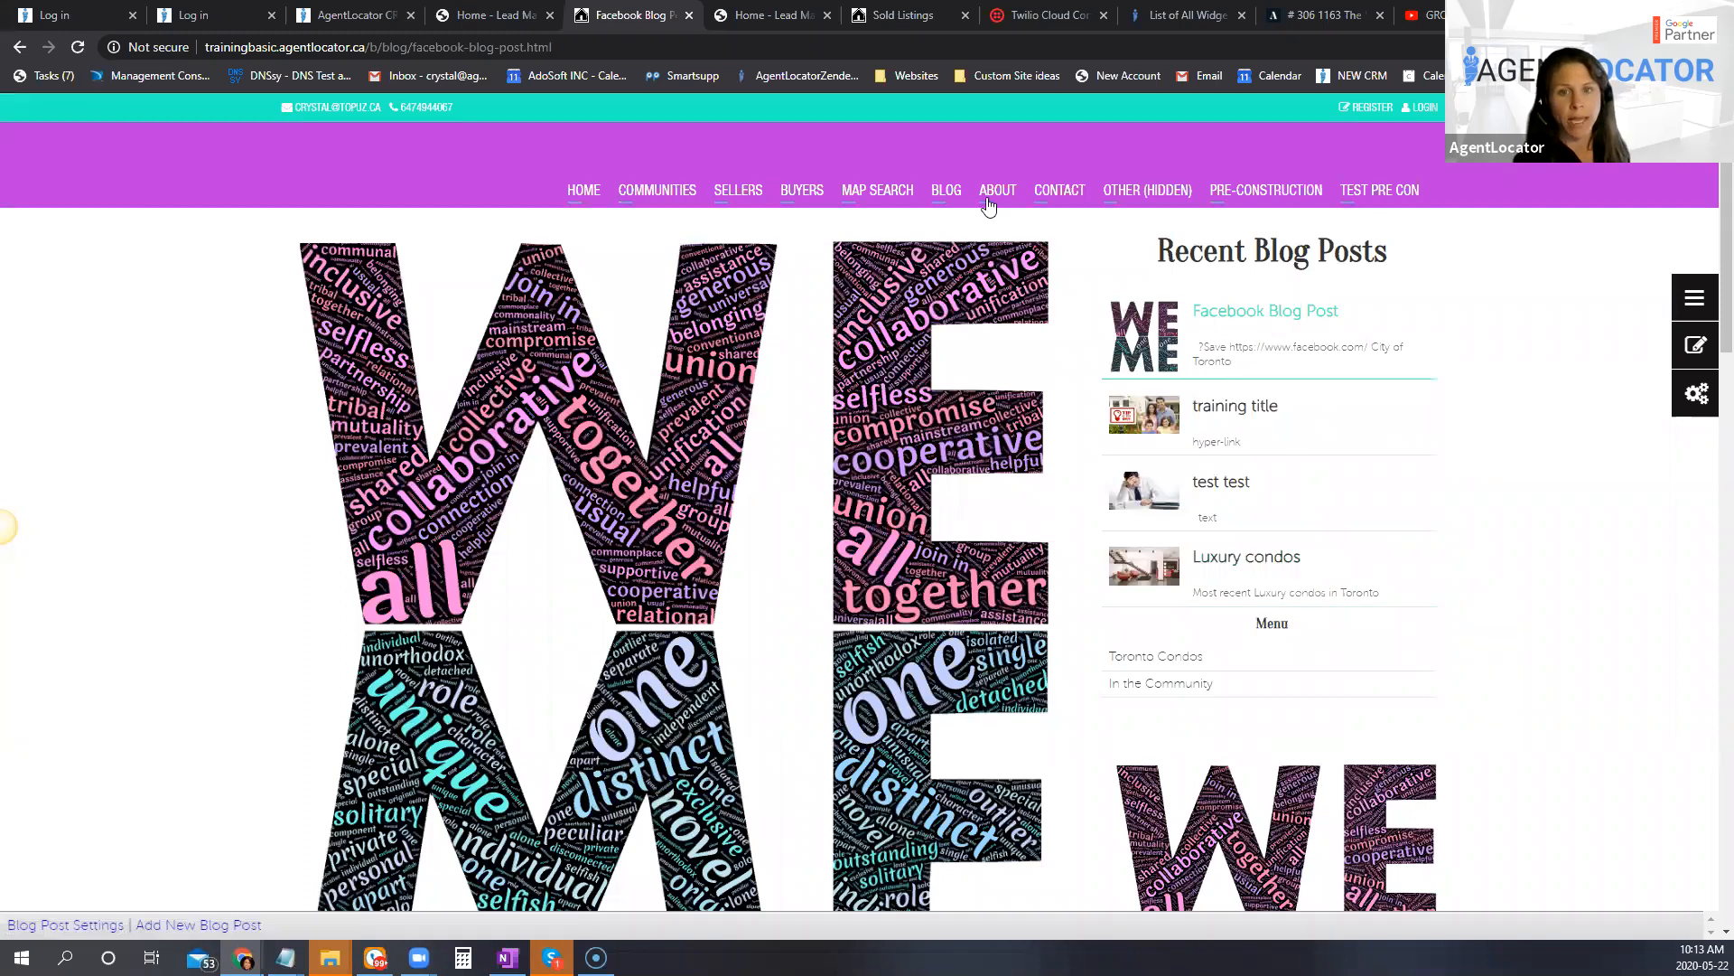
{"action": "mouse_move", "coordinate": [949, 199]}
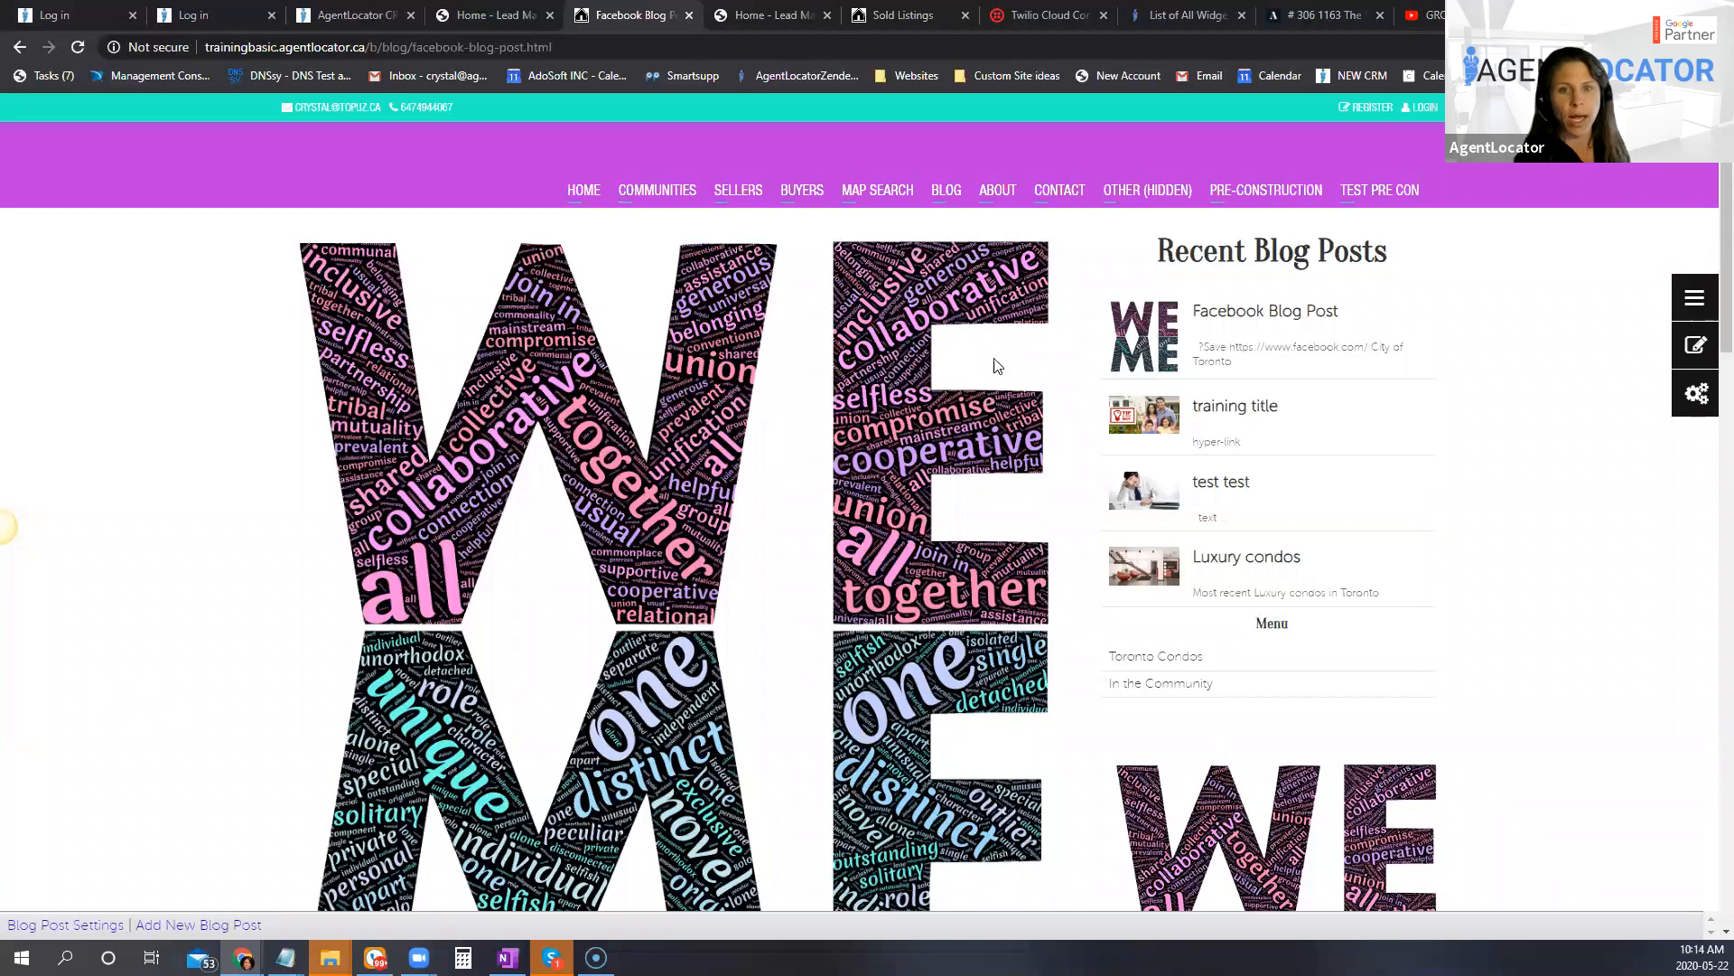
{"action": "scroll", "coordinate": [1504, 739], "scroll_direction": "down", "scroll_amount": 1}
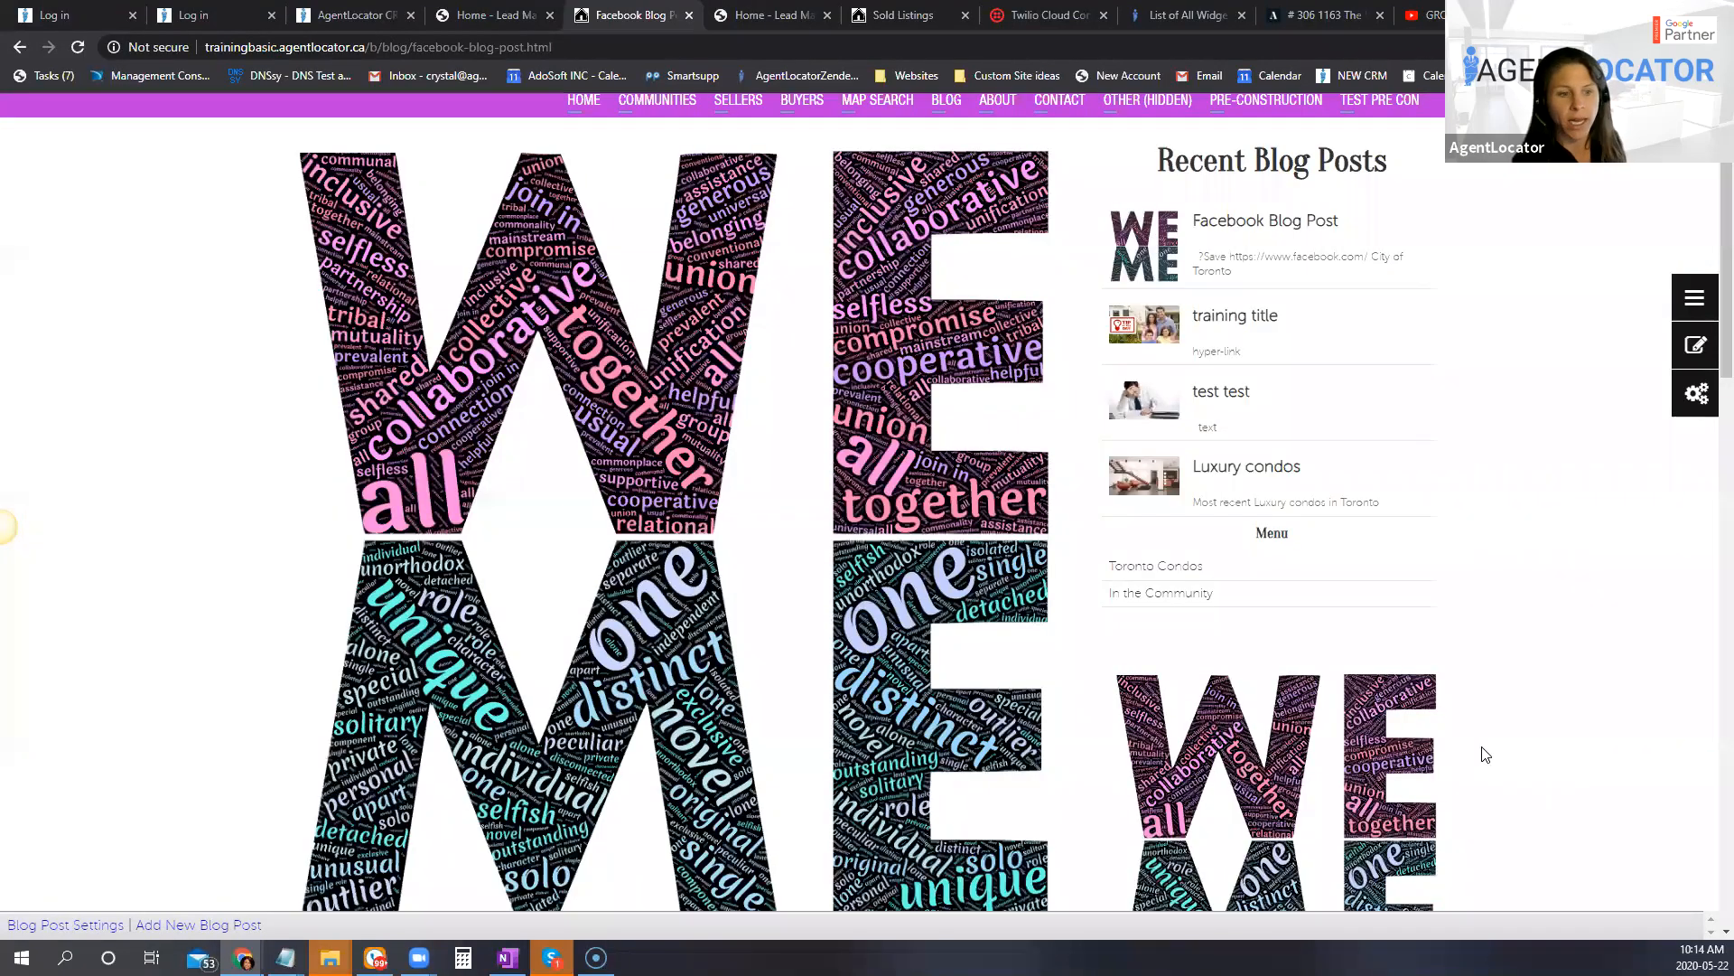
{"action": "scroll", "coordinate": [1464, 721], "scroll_direction": "up", "scroll_amount": 1}
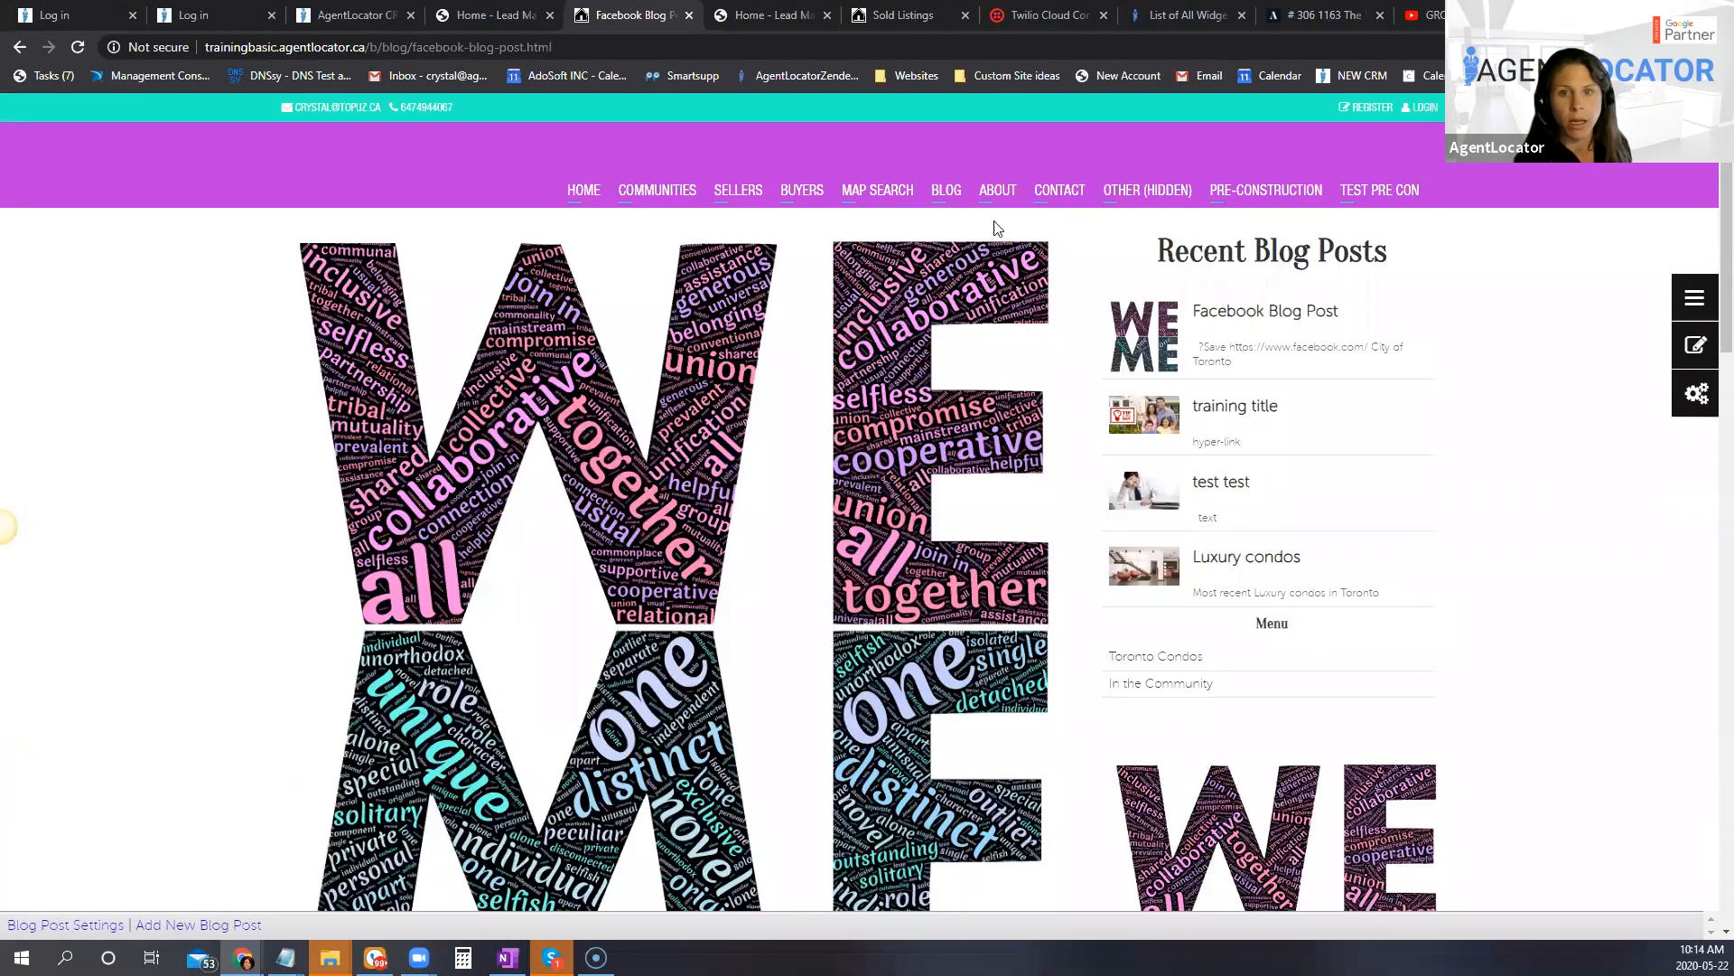
Step: From the Blog page, add a new blog category with page title and page name "Just for Fun", placed under Blog
{"action": "left_click", "coordinate": [947, 193]}
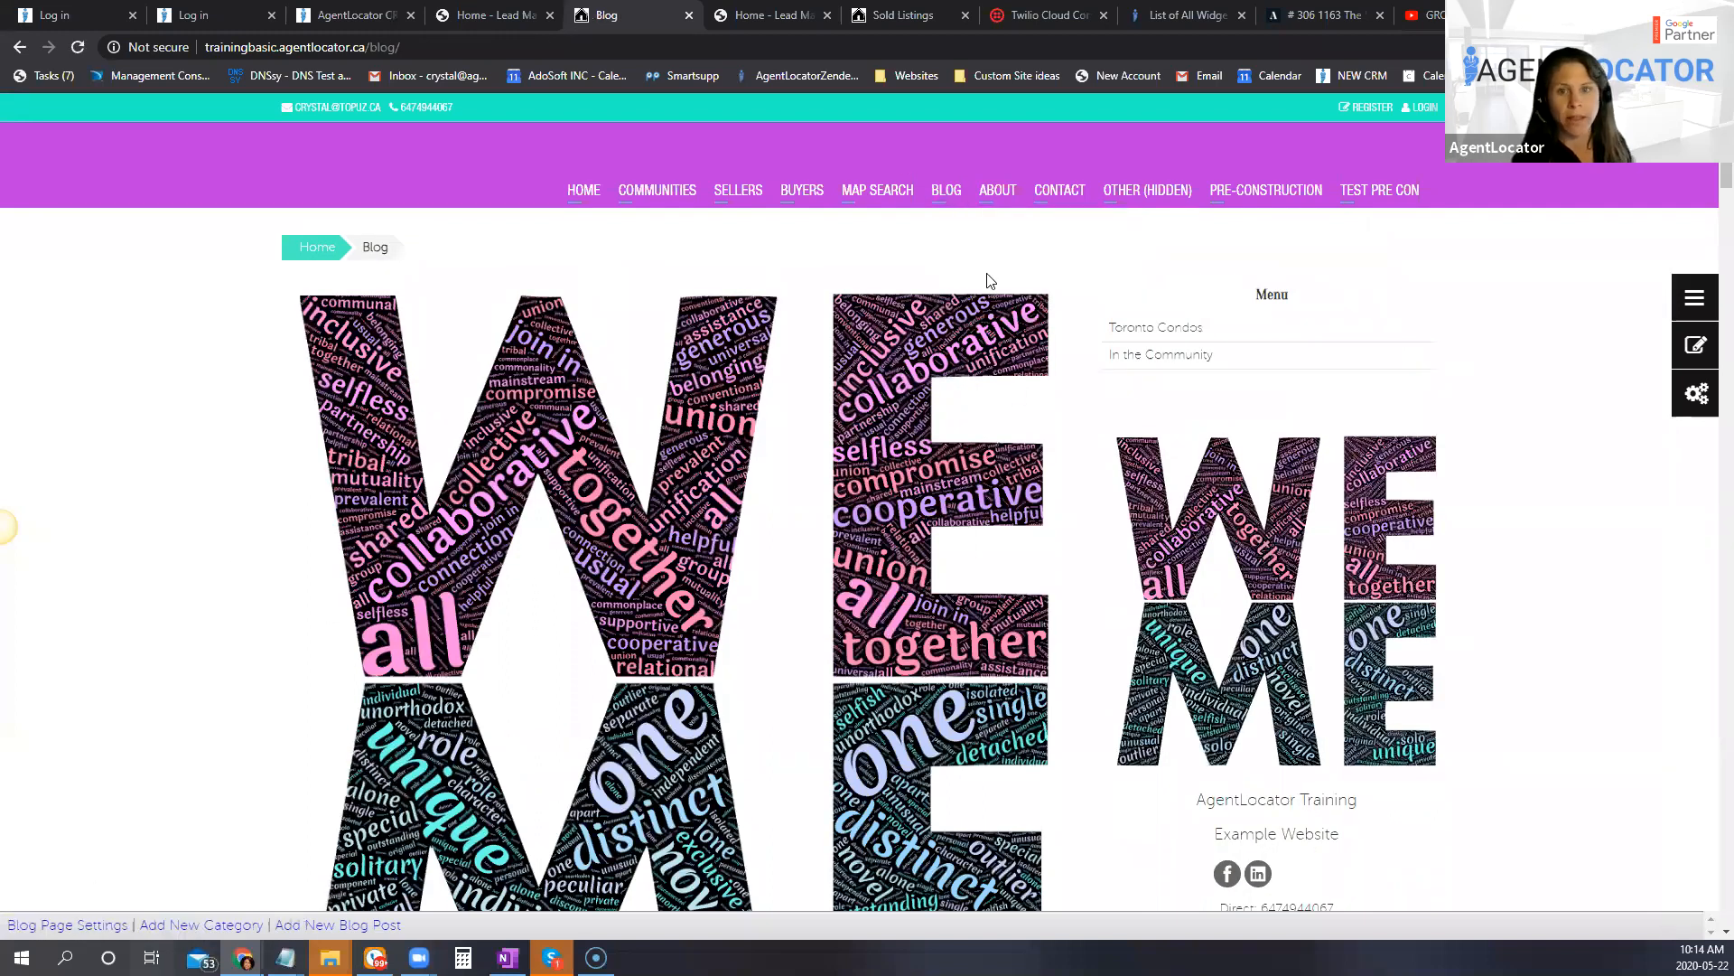
{"action": "left_click", "coordinate": [200, 928]}
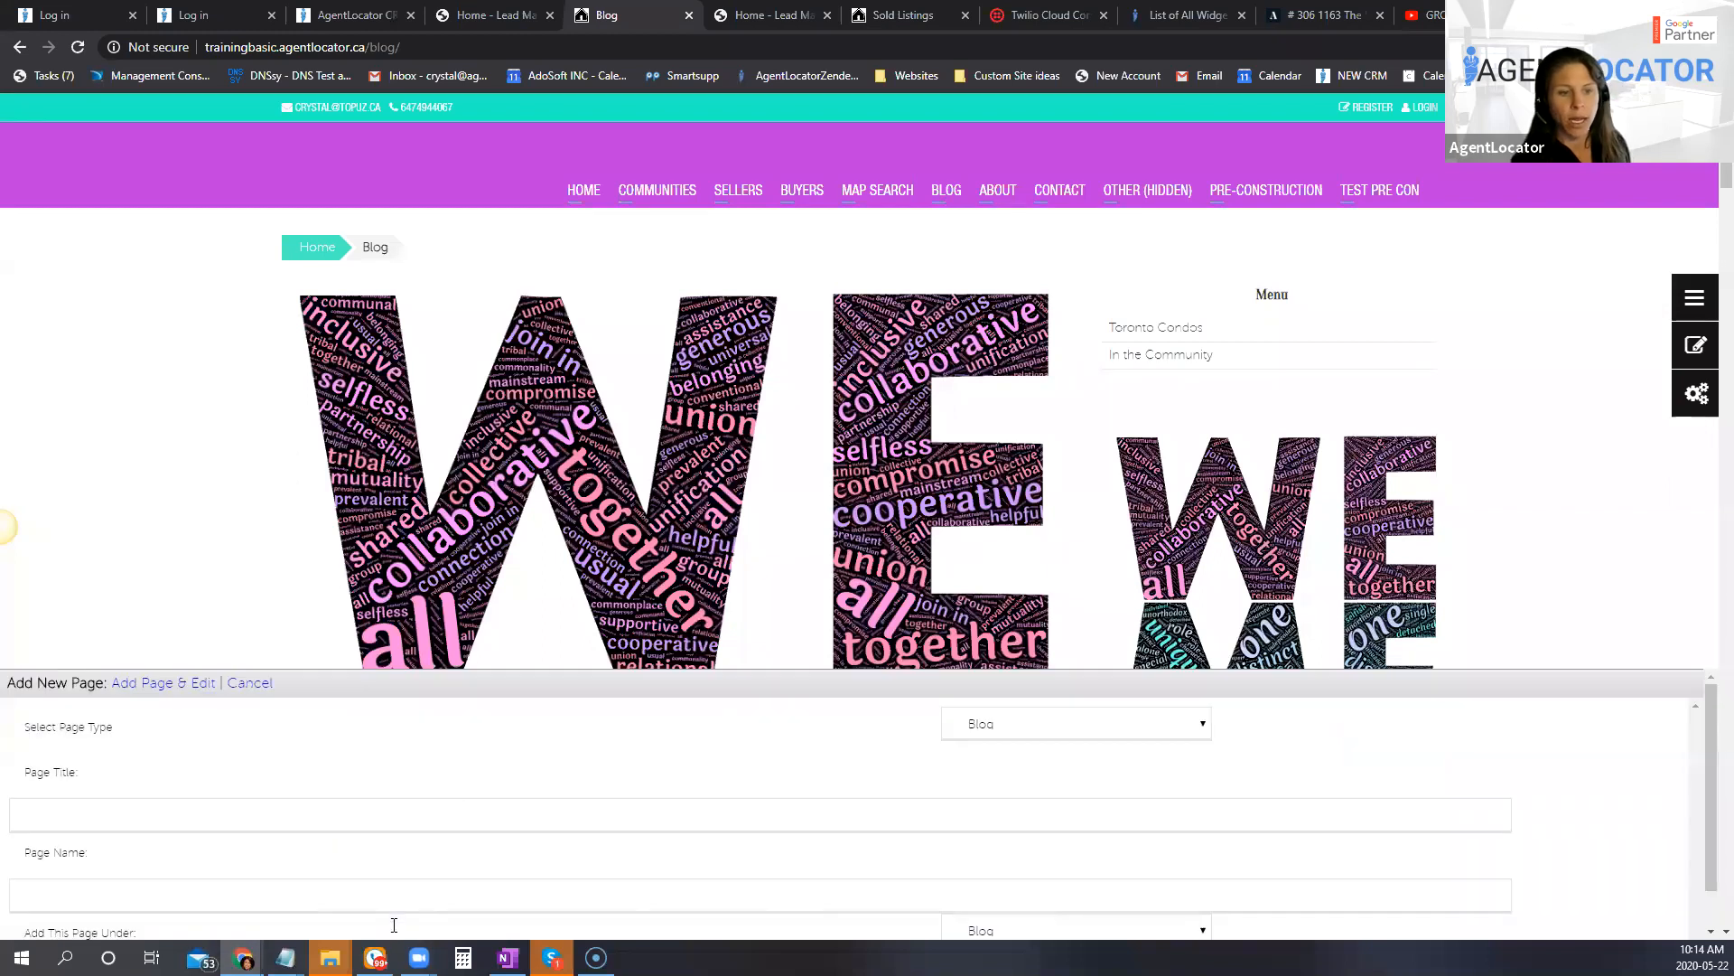
{"action": "scroll", "coordinate": [408, 804], "scroll_direction": "down", "scroll_amount": 1}
{"action": "left_click", "coordinate": [93, 764]}
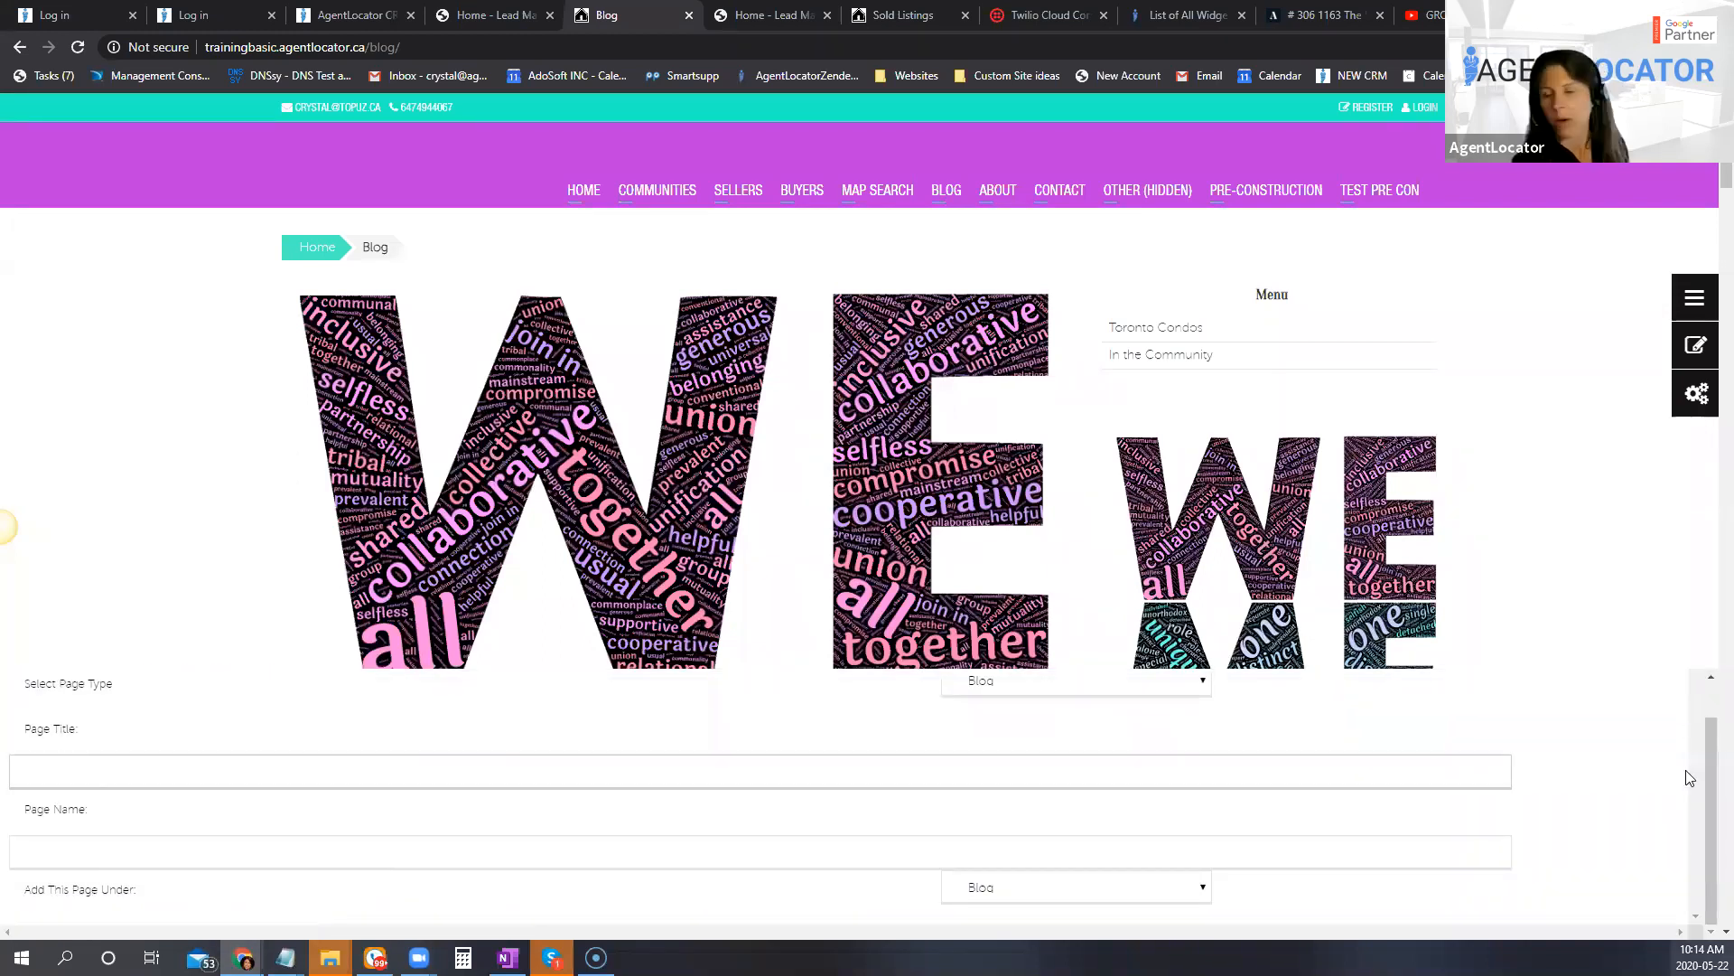
{"action": "type", "text": "Just"}
{"action": "key", "text": "Tab"}
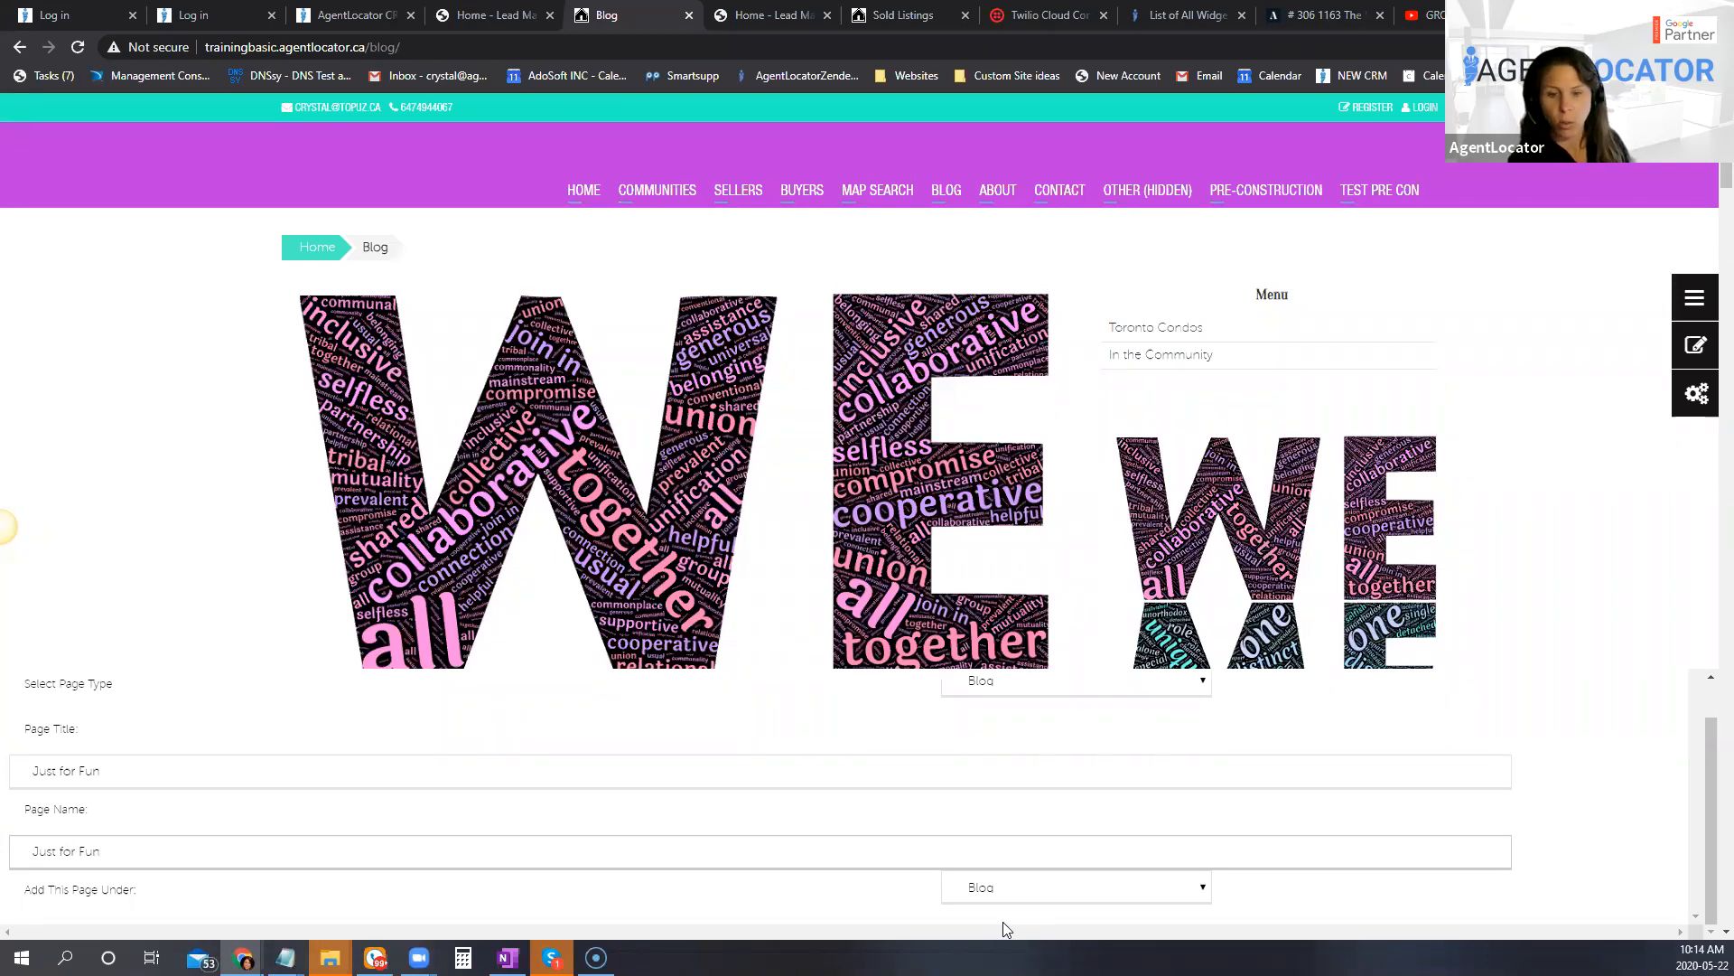
{"action": "left_click", "coordinate": [1006, 890]}
{"action": "left_click", "coordinate": [978, 918]}
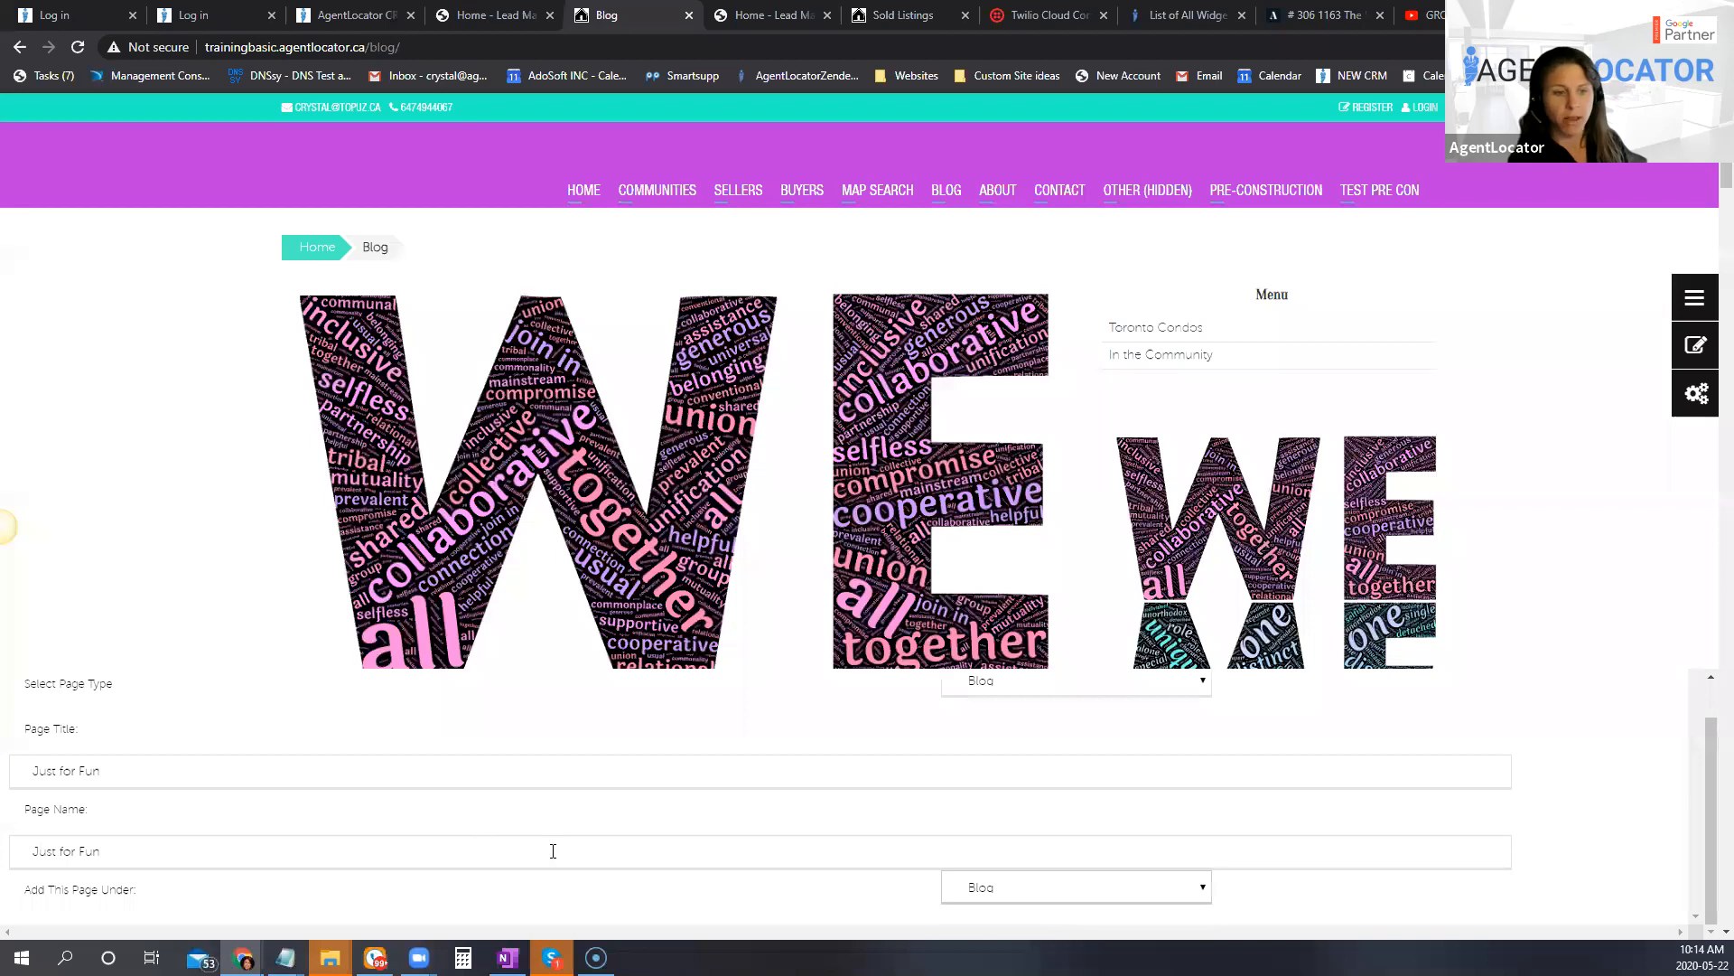
{"action": "scroll", "coordinate": [175, 836], "scroll_direction": "up", "scroll_amount": 1}
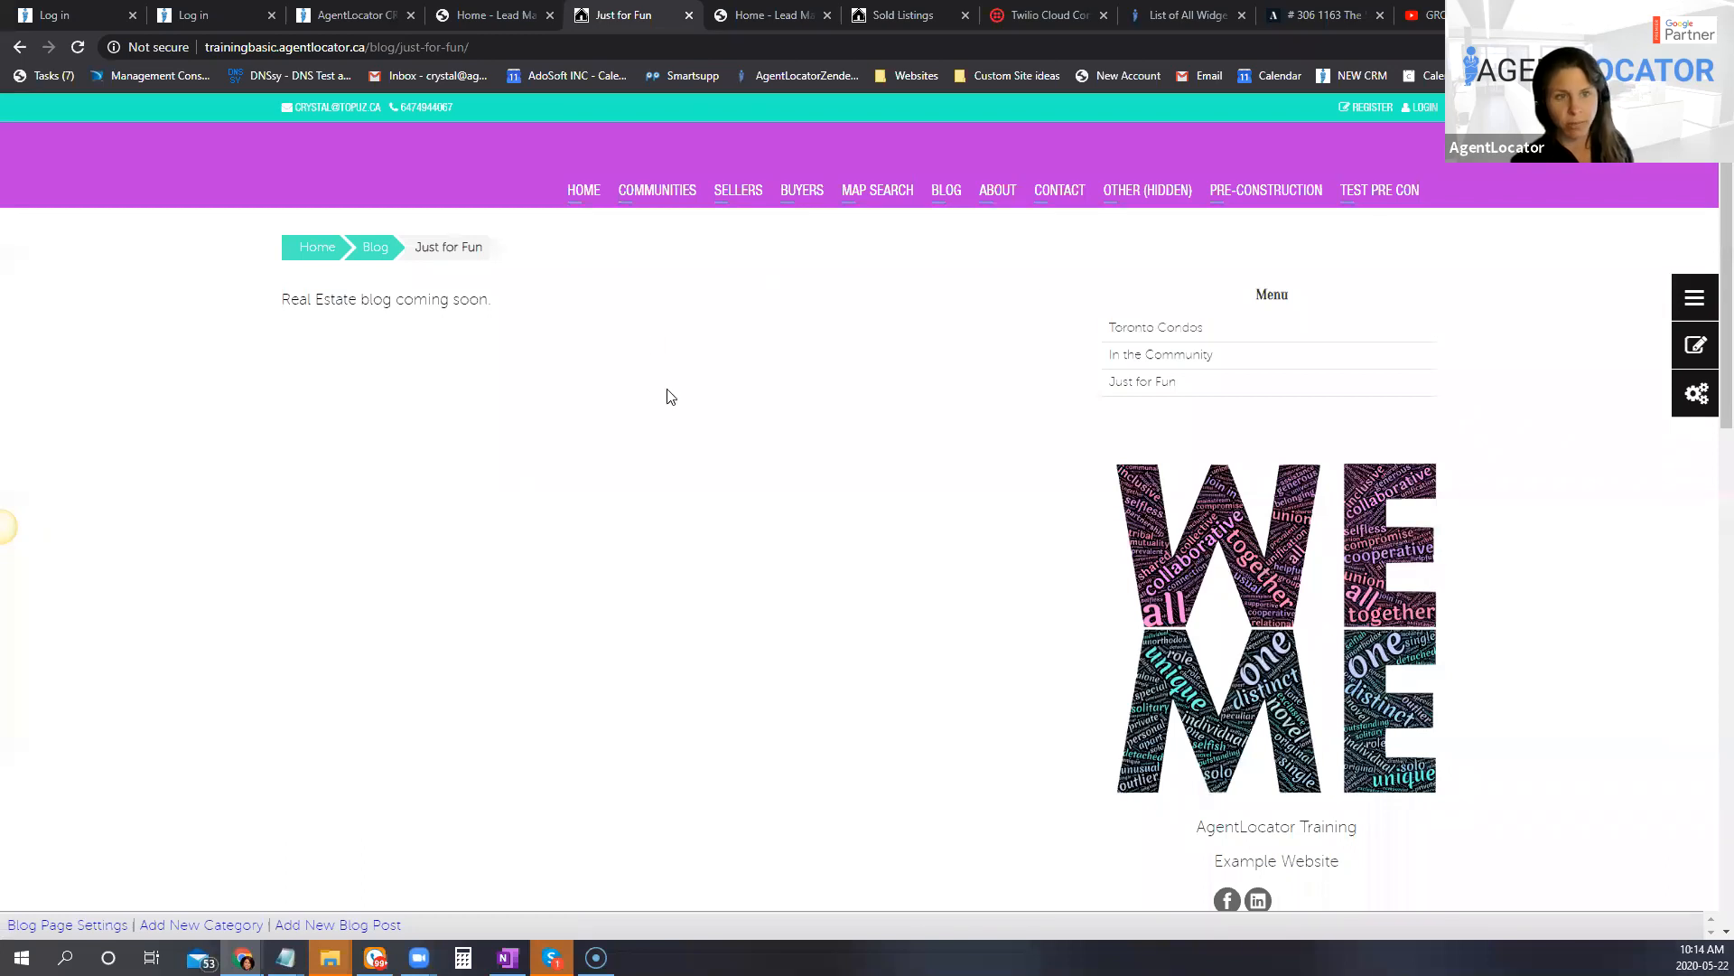
Step: Turn on the content editor for the Just for Fun page, look over its editable areas, and turn it off again
{"action": "left_click", "coordinate": [1696, 345]}
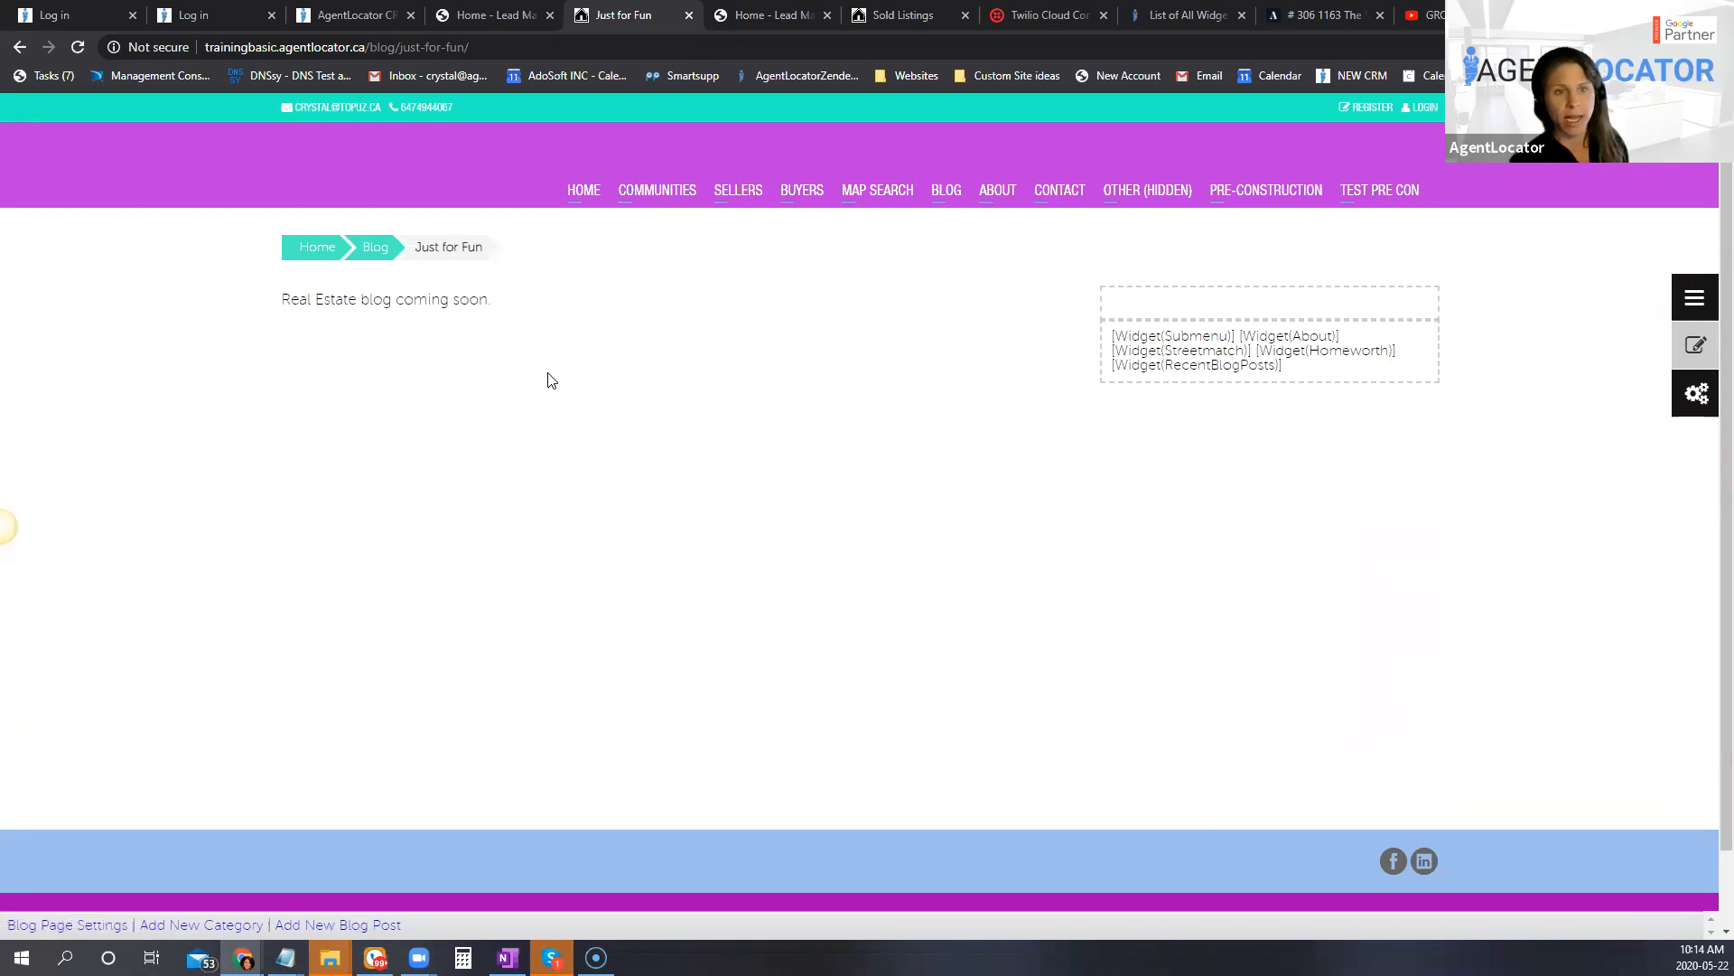
{"action": "mouse_move", "coordinate": [955, 193]}
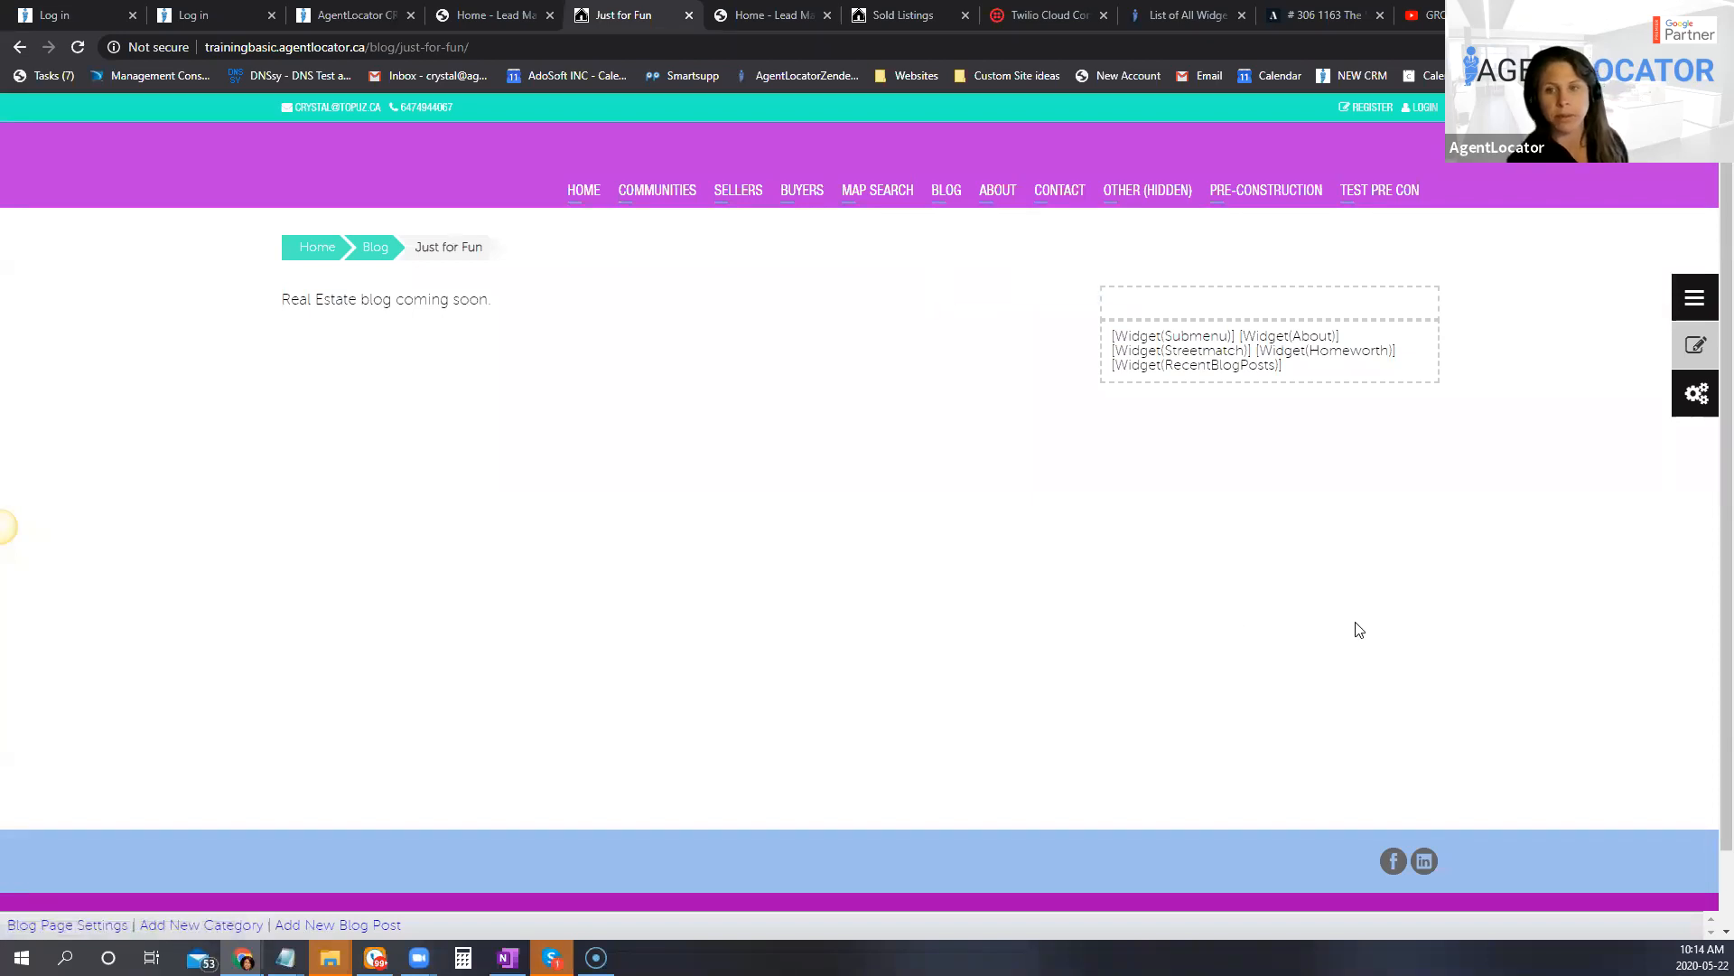
{"action": "left_click", "coordinate": [1710, 353]}
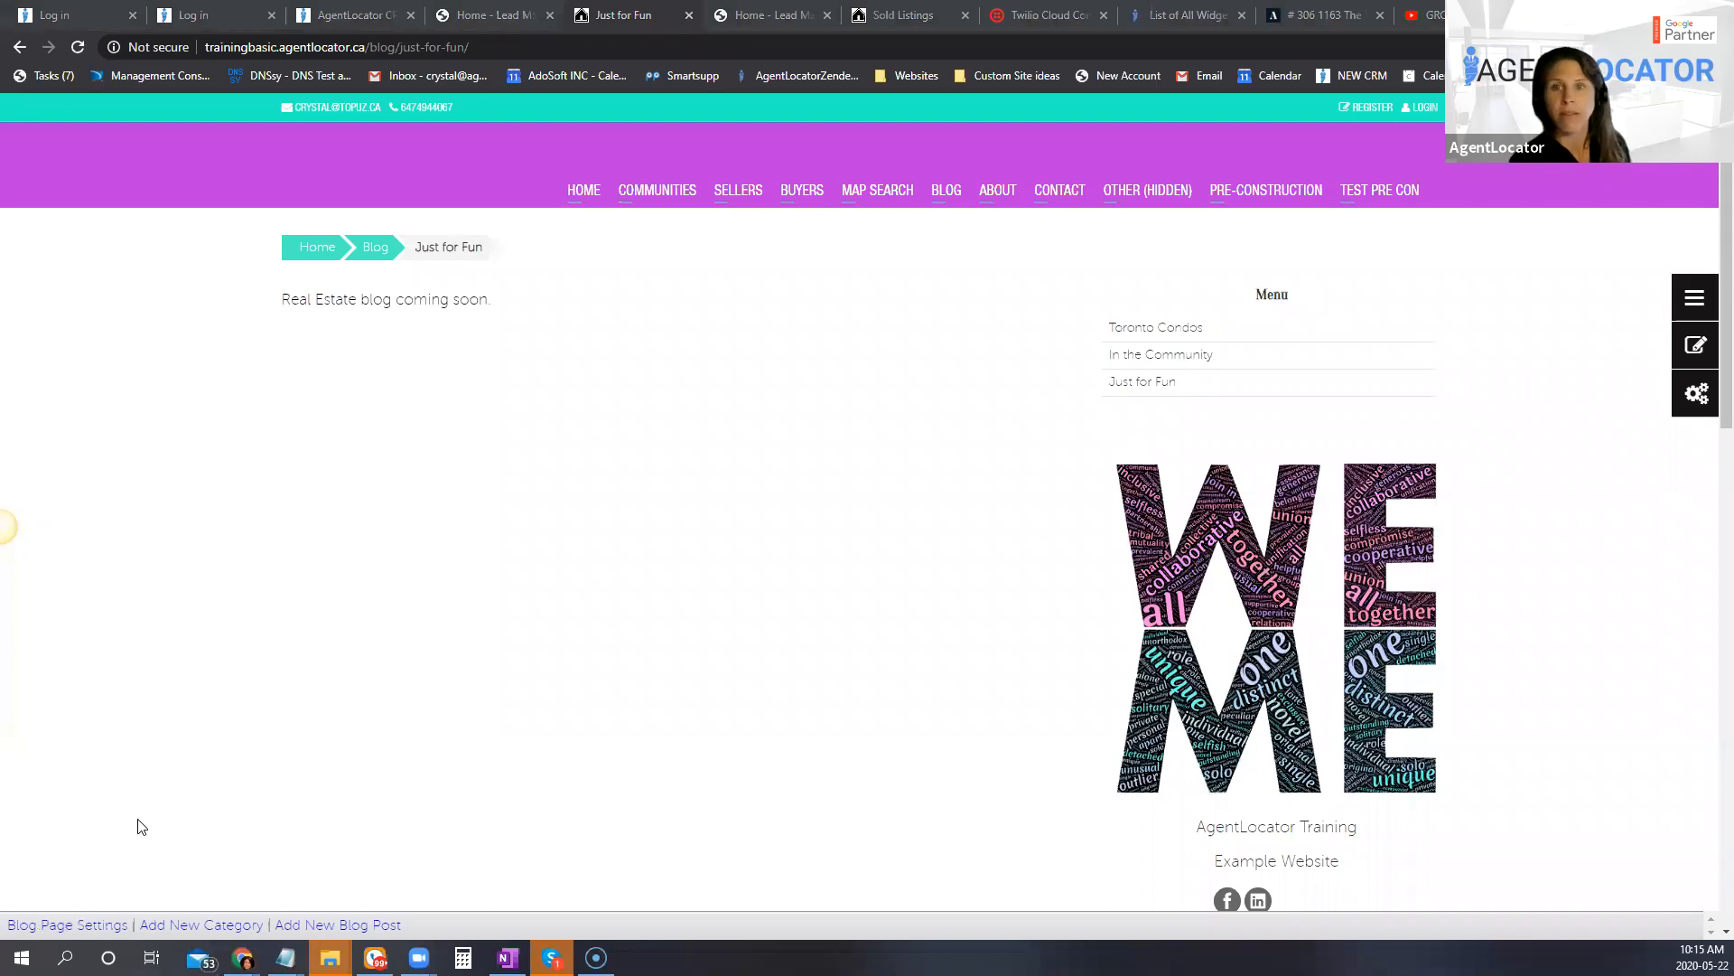
{"action": "key", "text": "ctrl+n"}
{"action": "left_click_drag", "start_coordinate": [509, 23], "coordinate": [0, 36]}
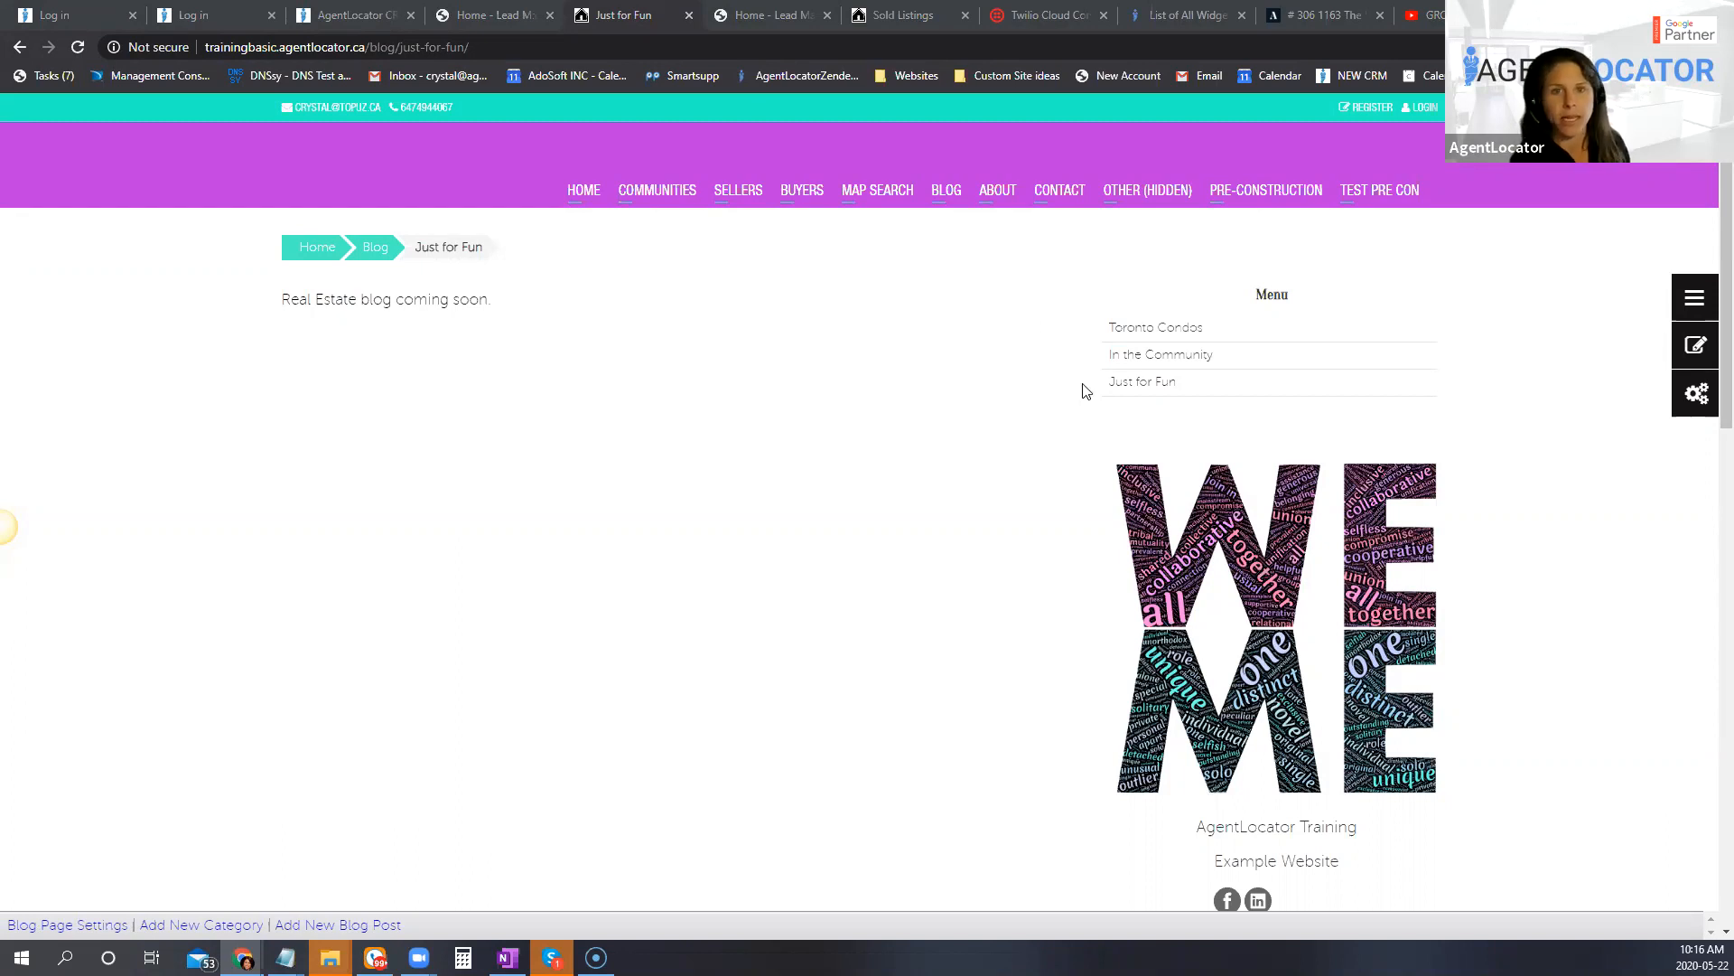
Step: Close the Sold Listings page and the second Home - Lead Manager page that is open
{"action": "left_click", "coordinate": [907, 14]}
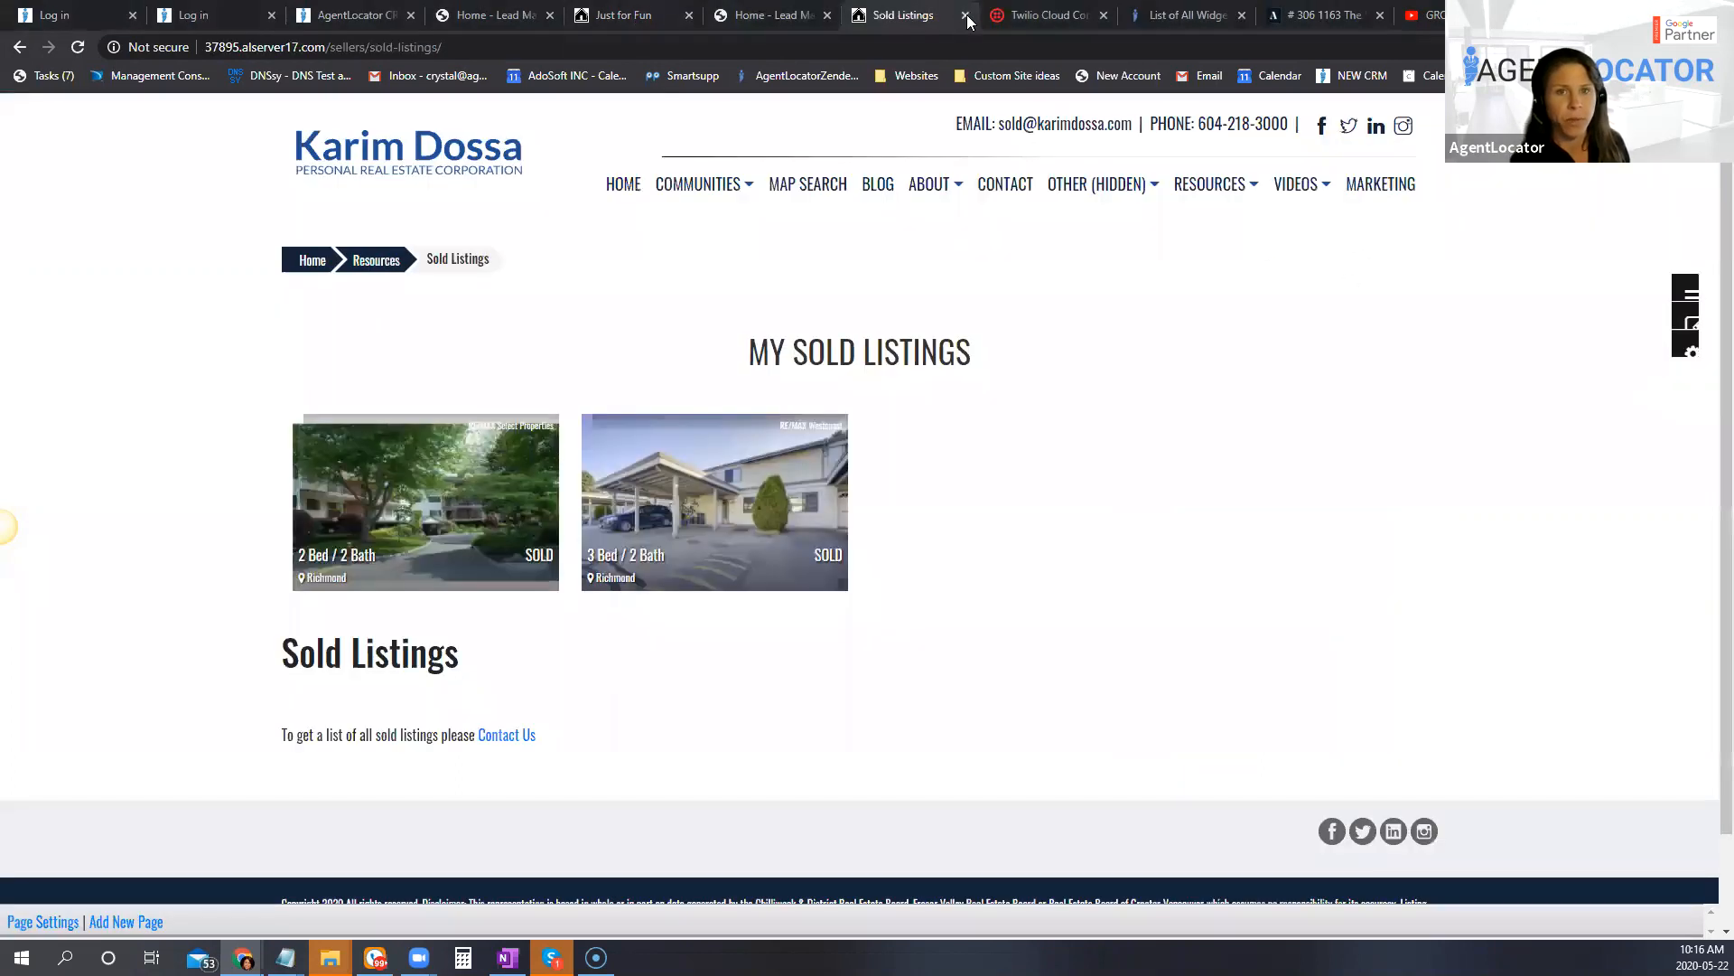
{"action": "left_click", "coordinate": [964, 15]}
{"action": "left_click", "coordinate": [828, 15]}
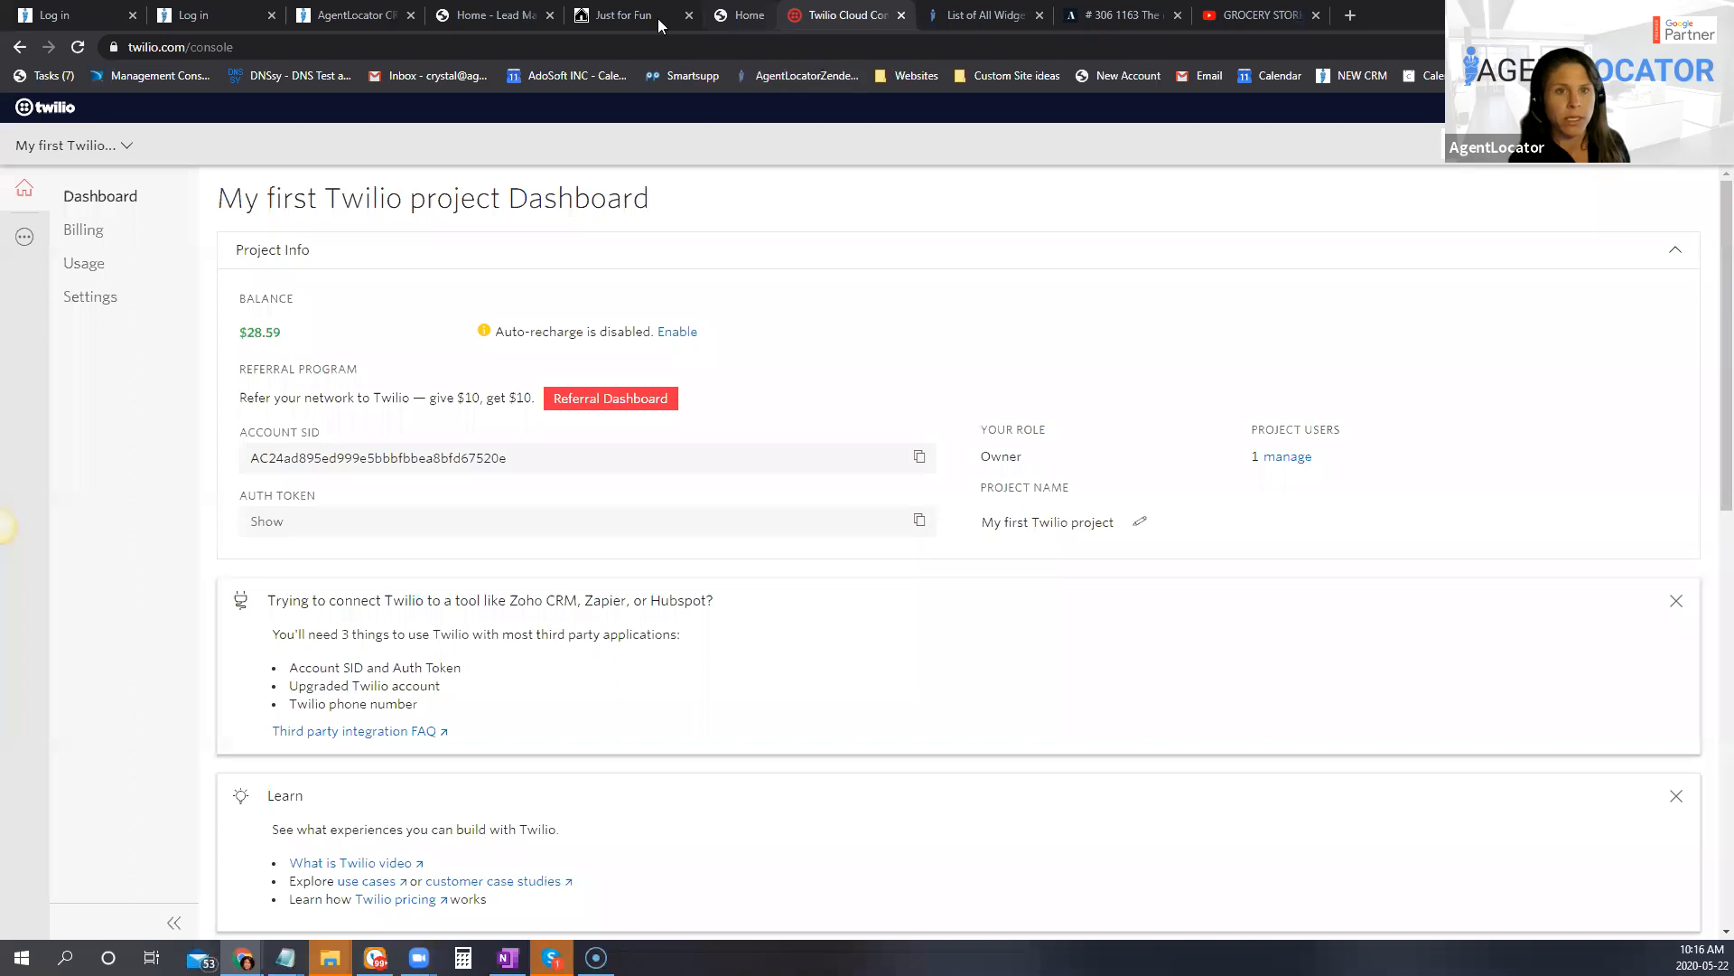
Step: Search Google for "real estate blog ideas" and look over the results
{"action": "left_click", "coordinate": [259, 17]}
{"action": "type", "text": "real estate"}
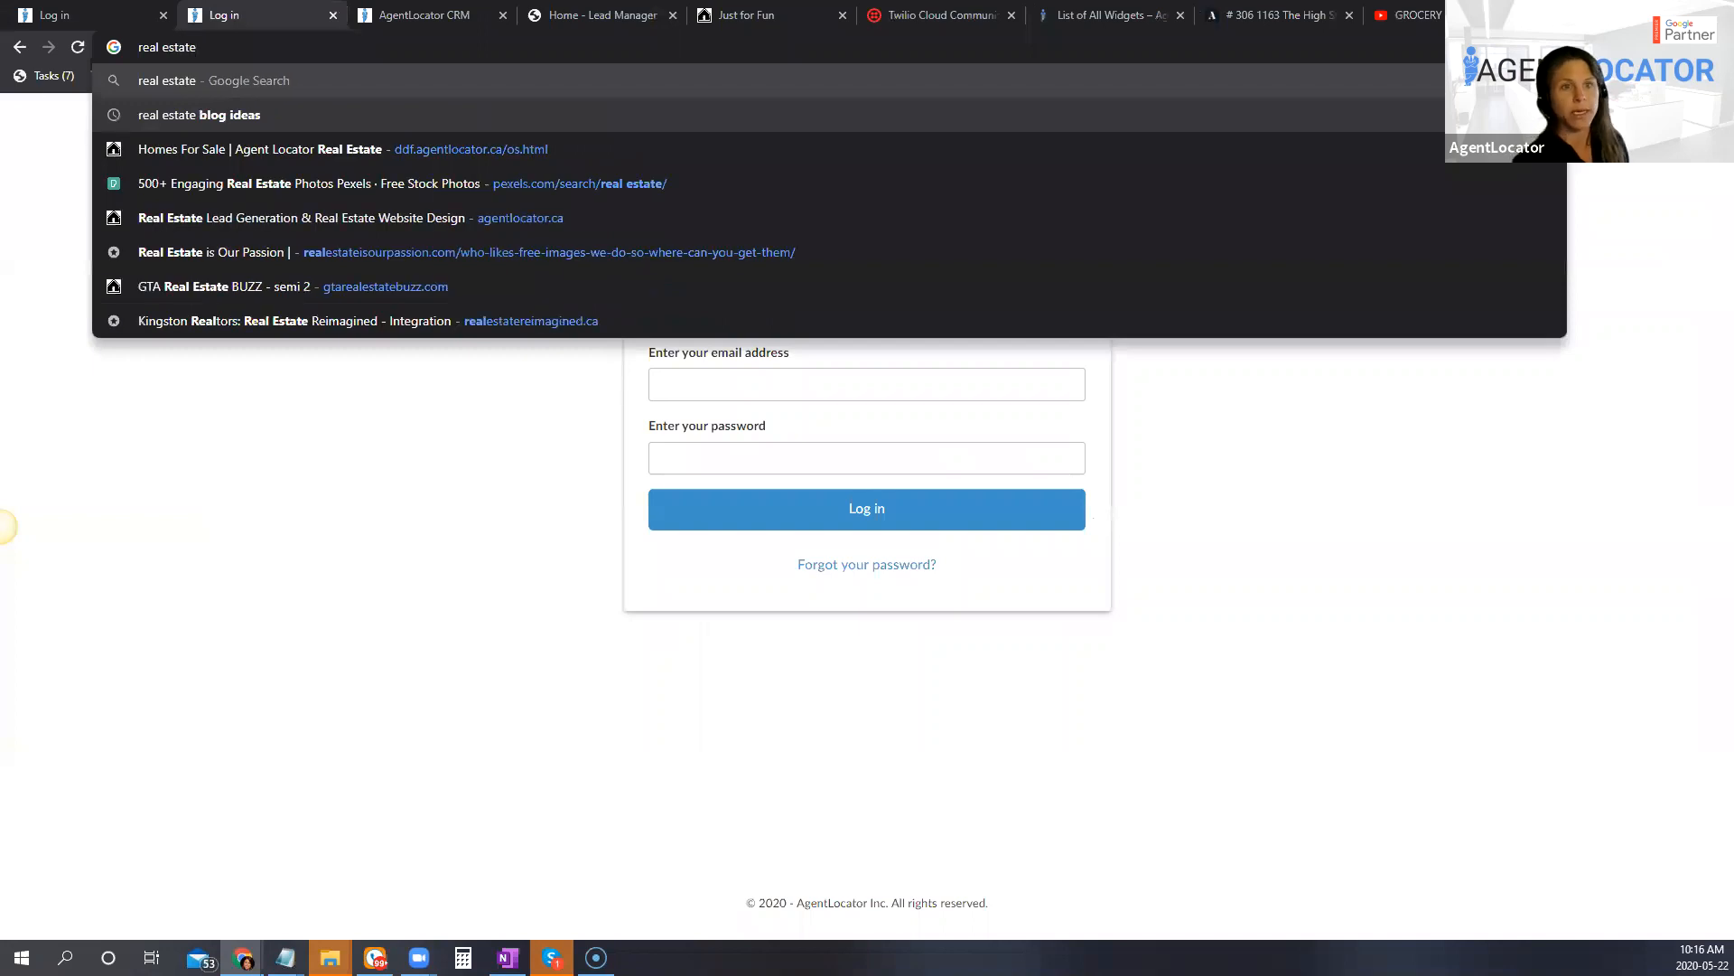
{"action": "left_click", "coordinate": [179, 128]}
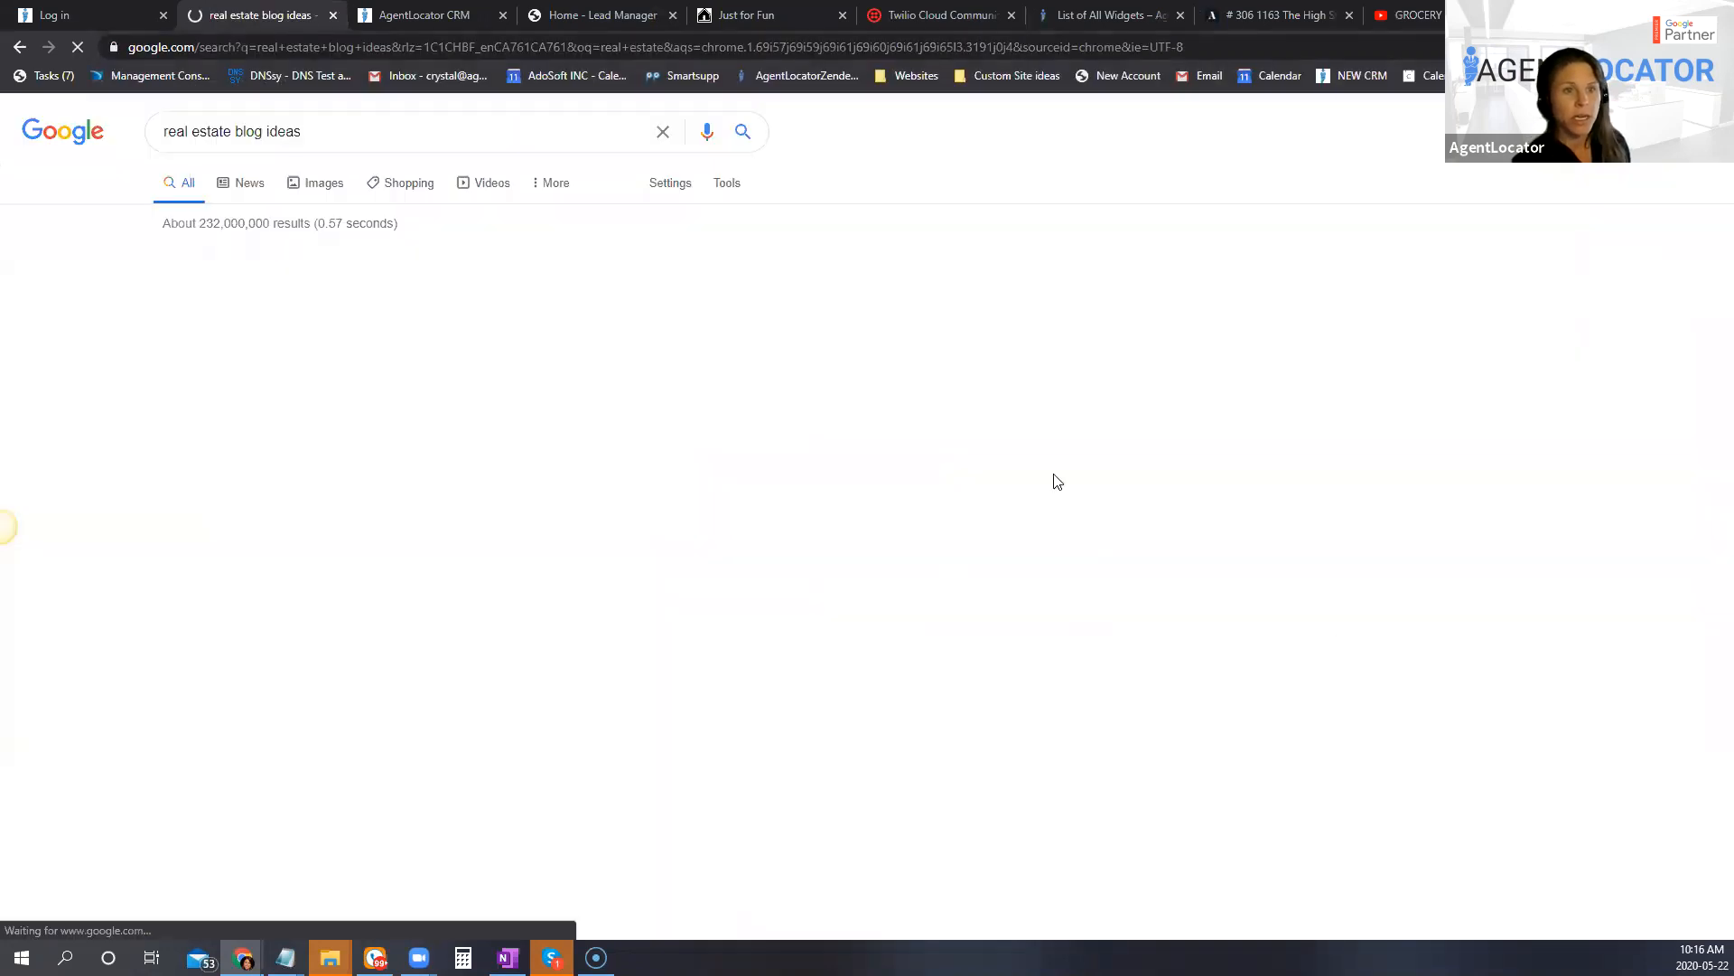
{"action": "scroll", "coordinate": [1057, 561], "scroll_direction": "down", "scroll_amount": 7}
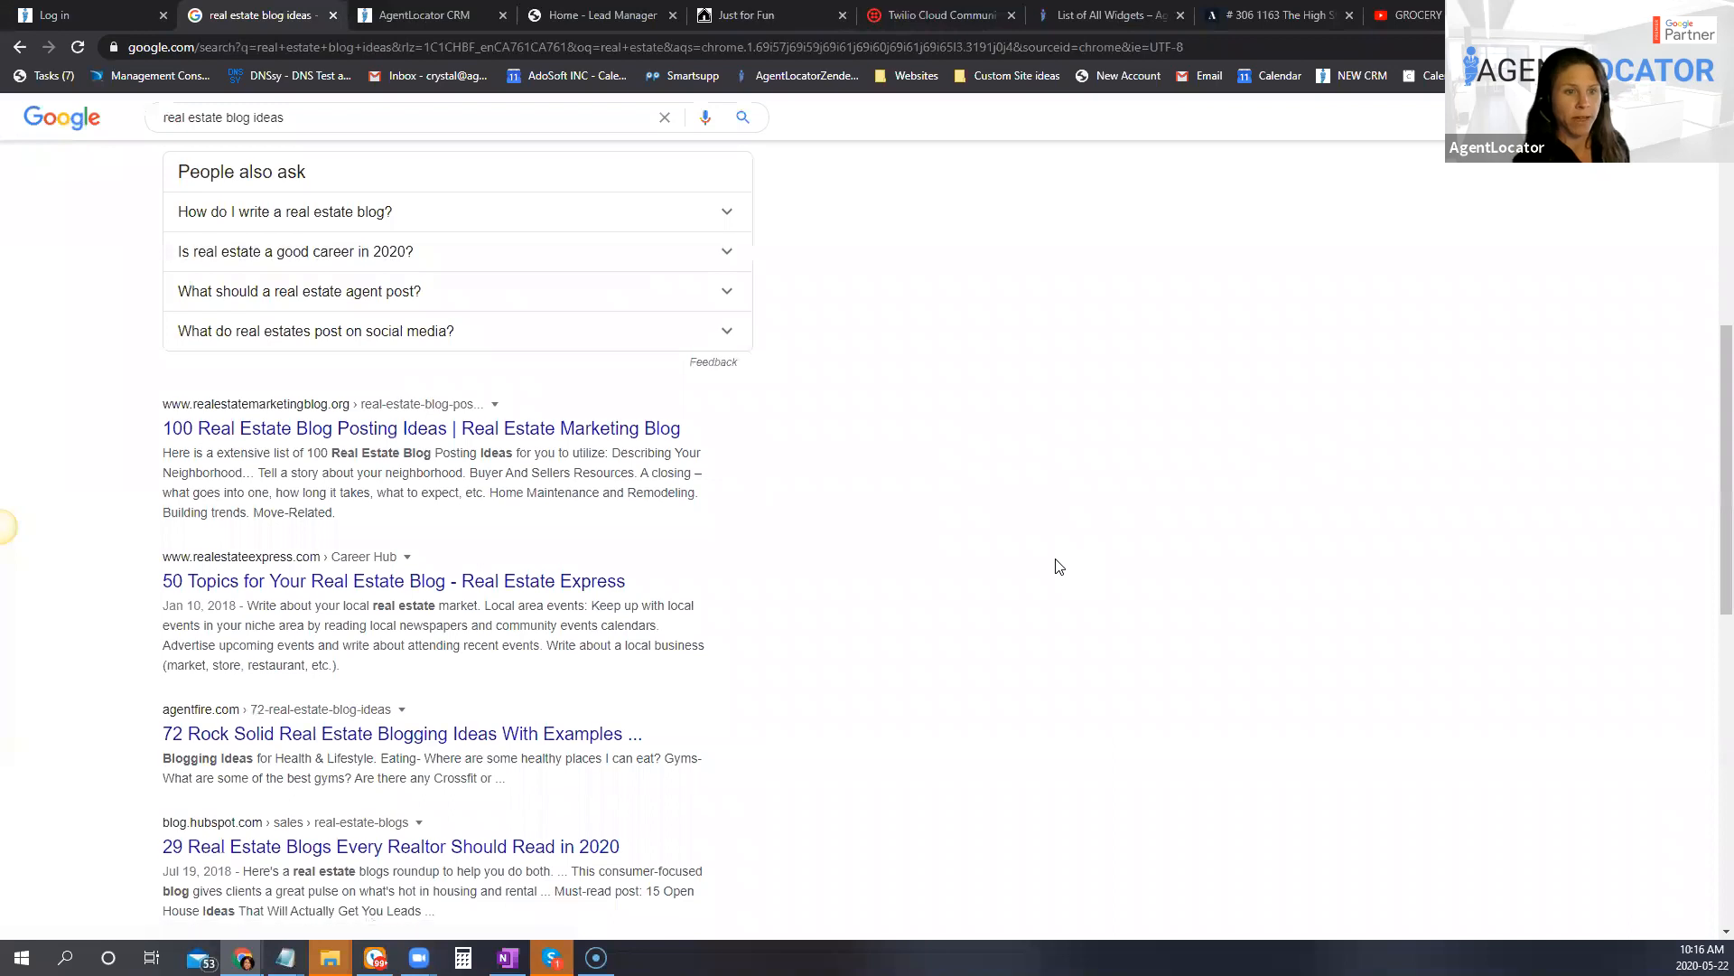
{"action": "scroll", "coordinate": [1058, 567], "scroll_direction": "down", "scroll_amount": 5}
{"action": "scroll", "coordinate": [1057, 567], "scroll_direction": "down", "scroll_amount": 5}
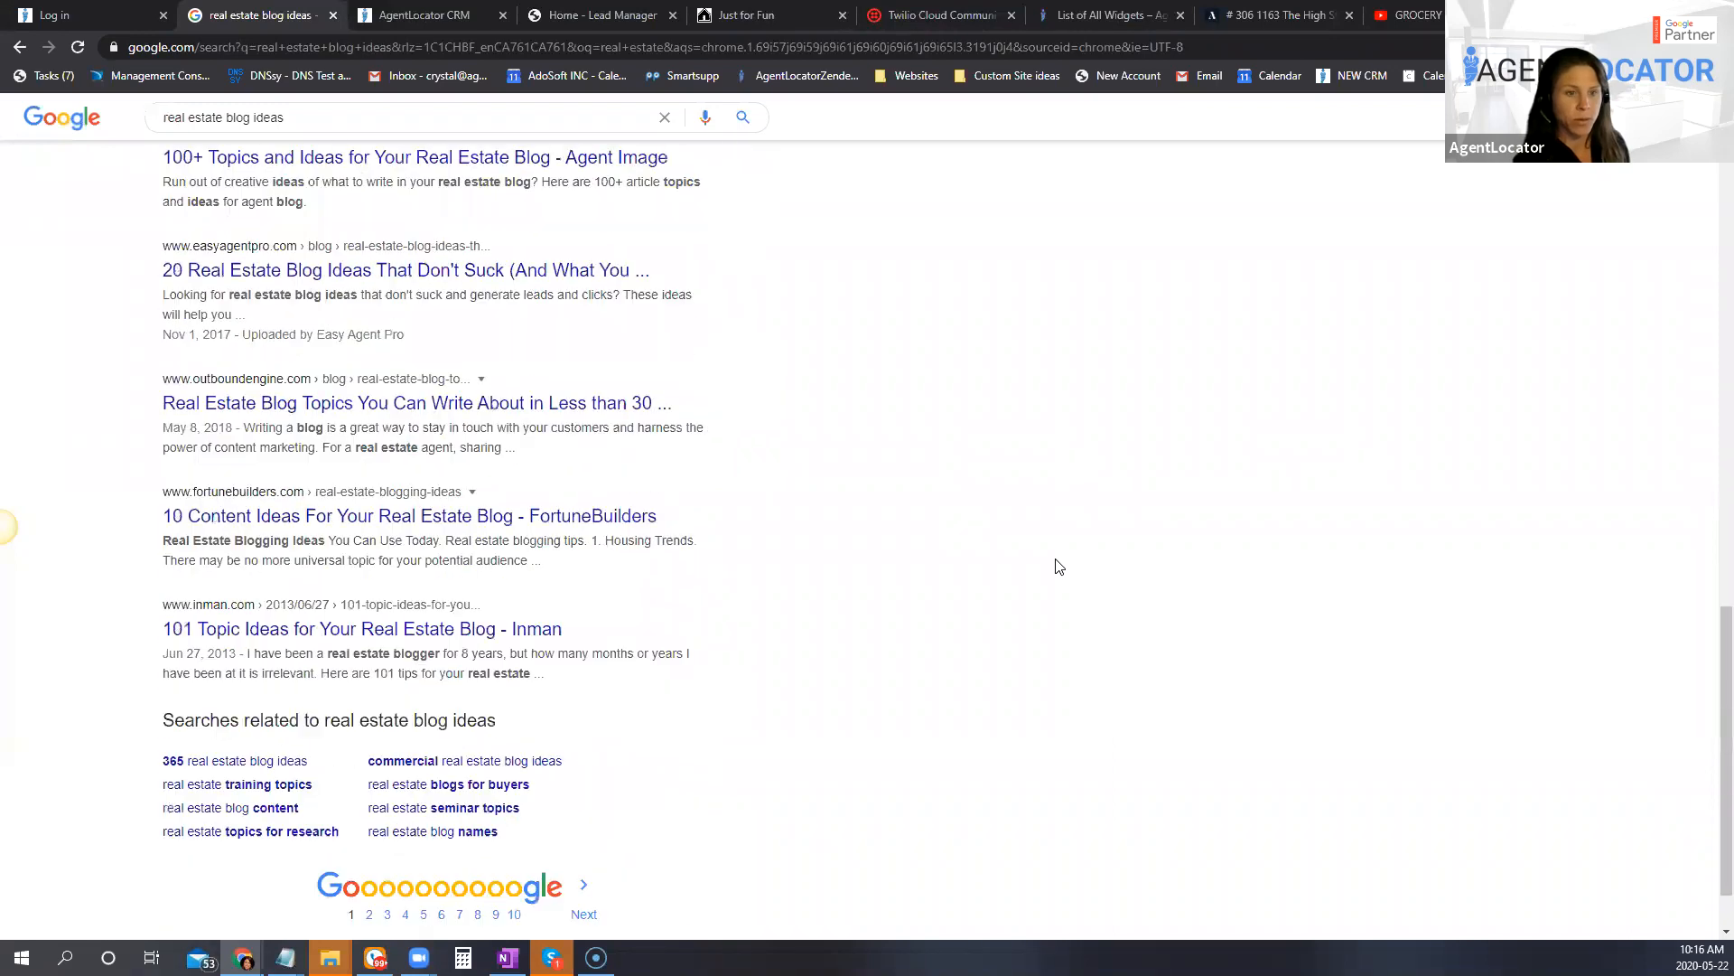
{"action": "scroll", "coordinate": [1041, 571], "scroll_direction": "up", "scroll_amount": 4}
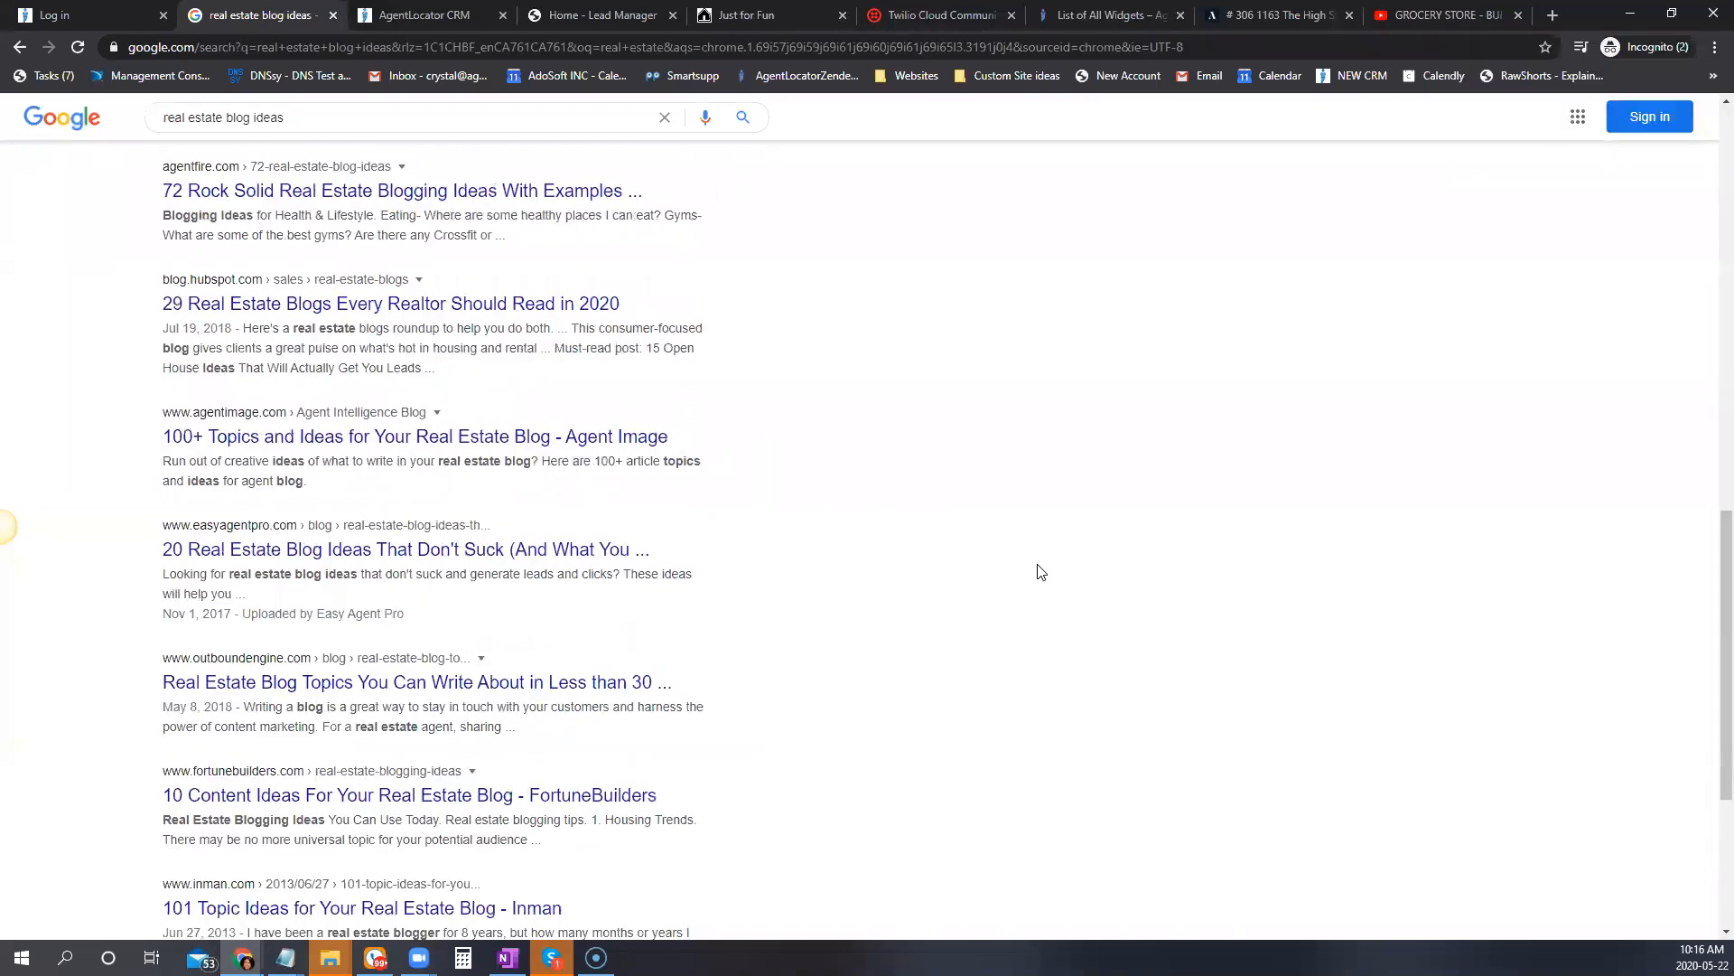
{"action": "scroll", "coordinate": [1041, 571], "scroll_direction": "up", "scroll_amount": 4}
{"action": "scroll", "coordinate": [1039, 571], "scroll_direction": "up", "scroll_amount": 1}
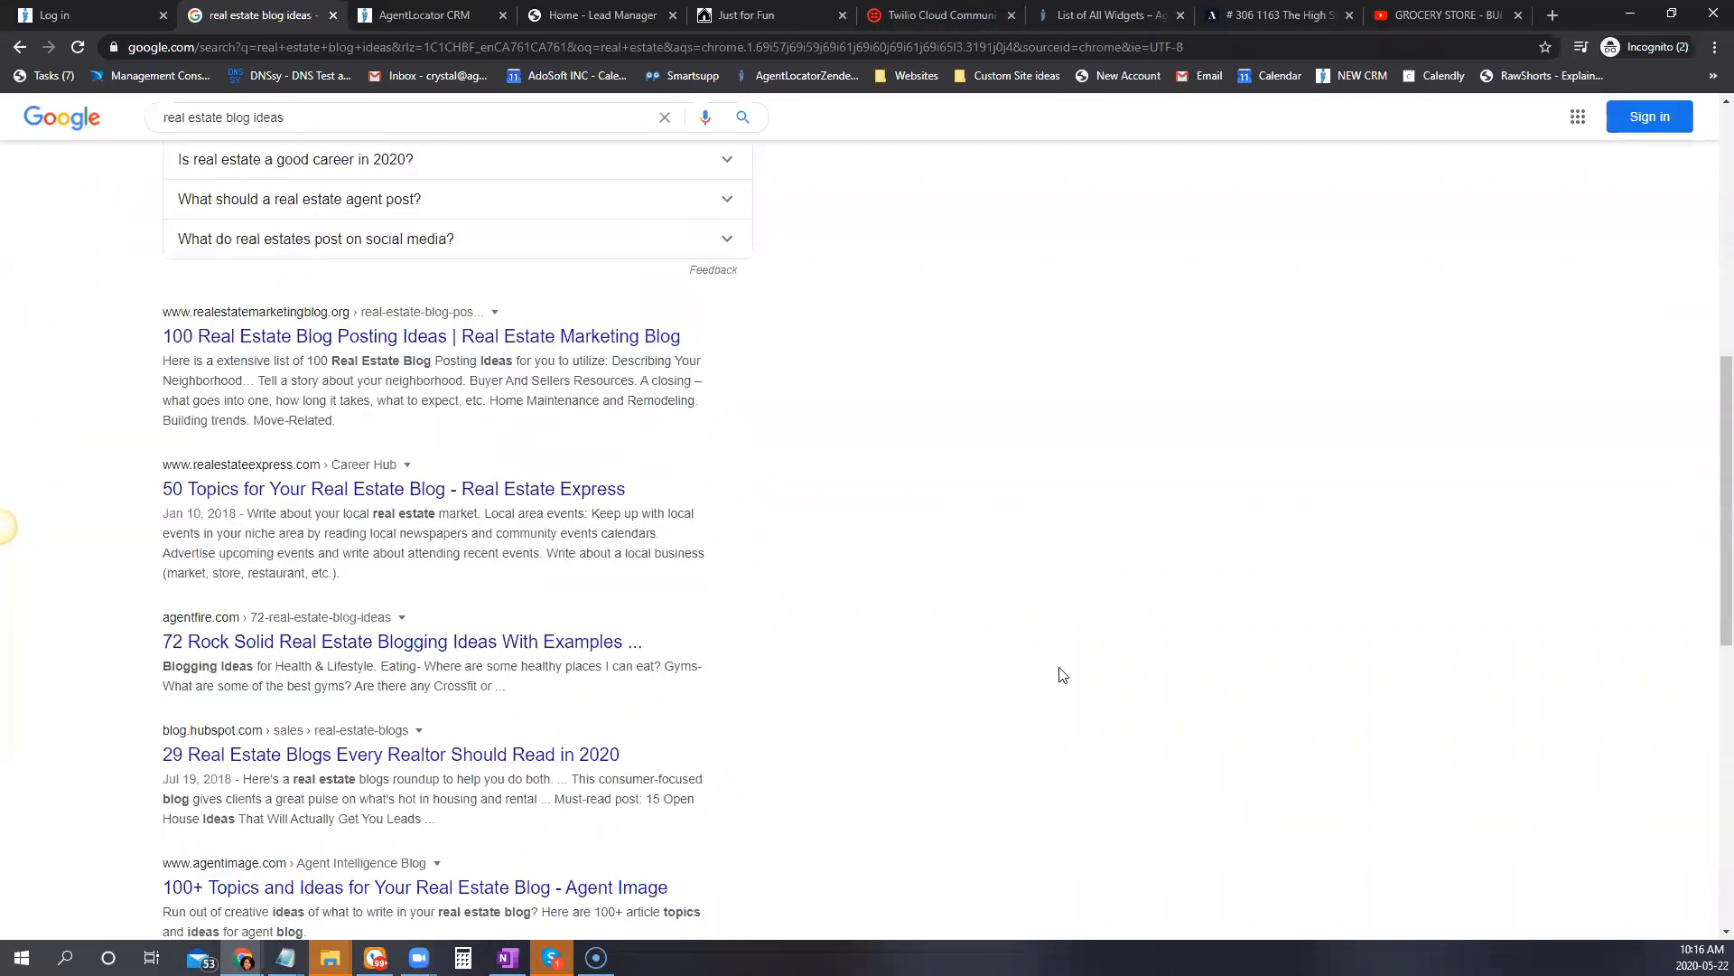
{"action": "scroll", "coordinate": [1187, 662], "scroll_direction": "up", "scroll_amount": 1}
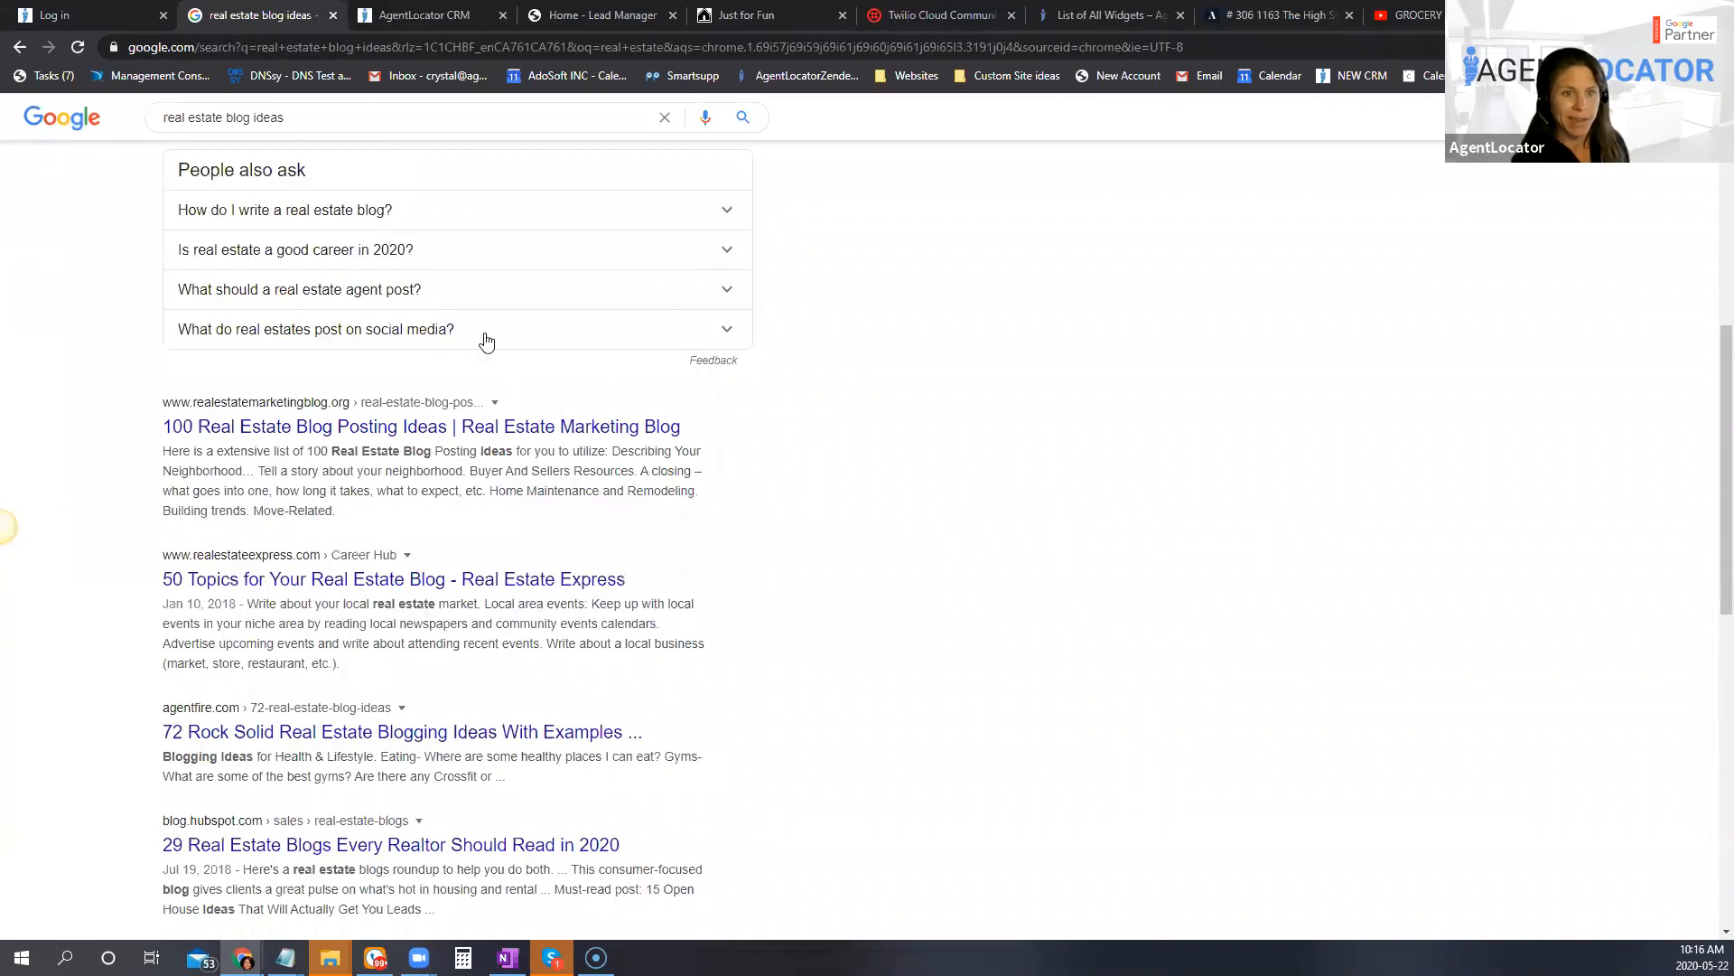
Step: Open the article "100 Real Estate Blog Posting Ideas" and look through its topic sections down to Referrals
{"action": "left_click", "coordinate": [408, 406]}
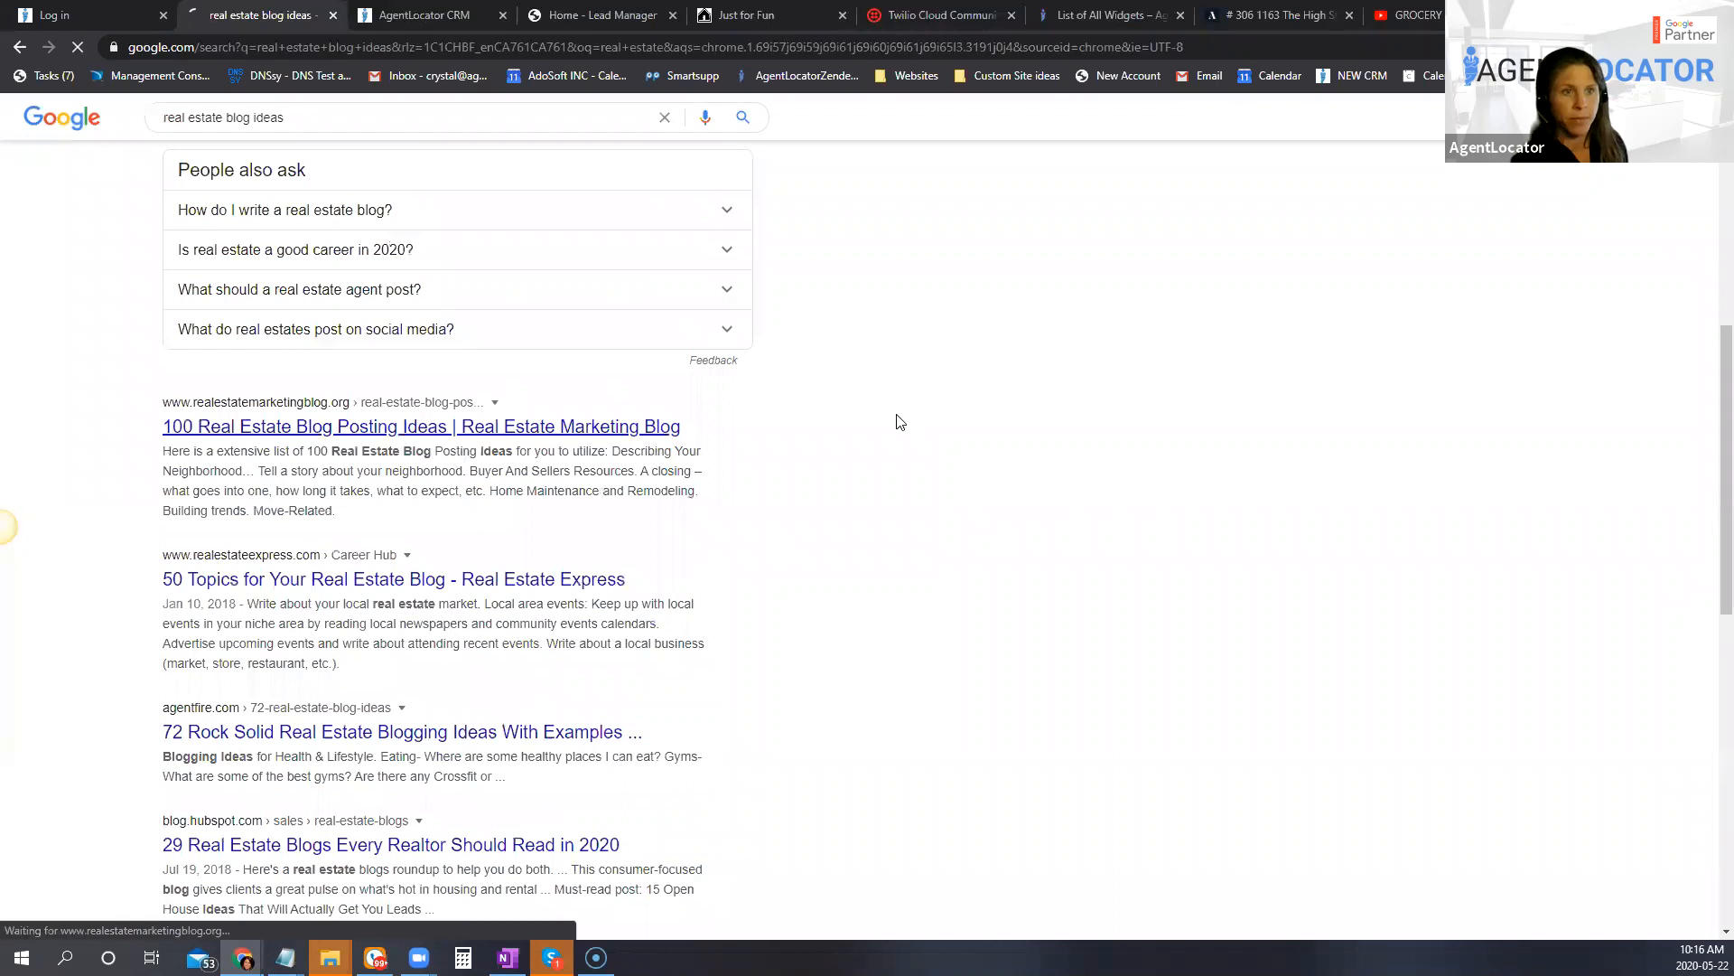
{"action": "scroll", "coordinate": [1003, 596], "scroll_direction": "down", "scroll_amount": 5}
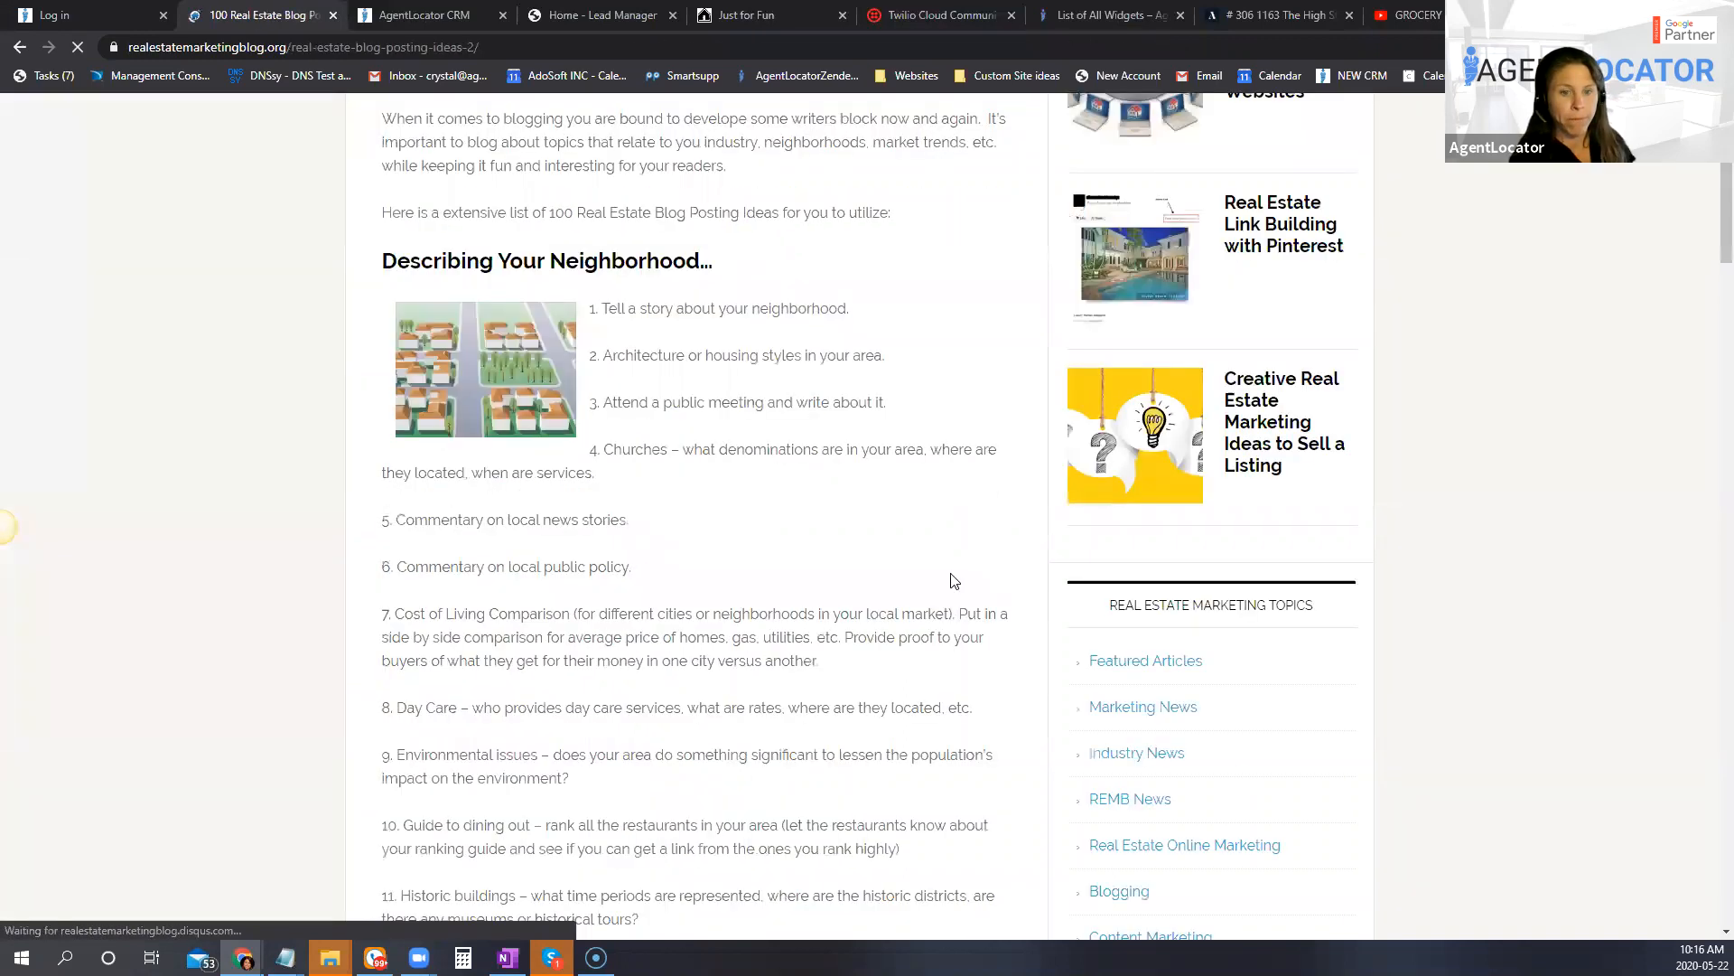
{"action": "scroll", "coordinate": [955, 582], "scroll_direction": "up", "scroll_amount": 5}
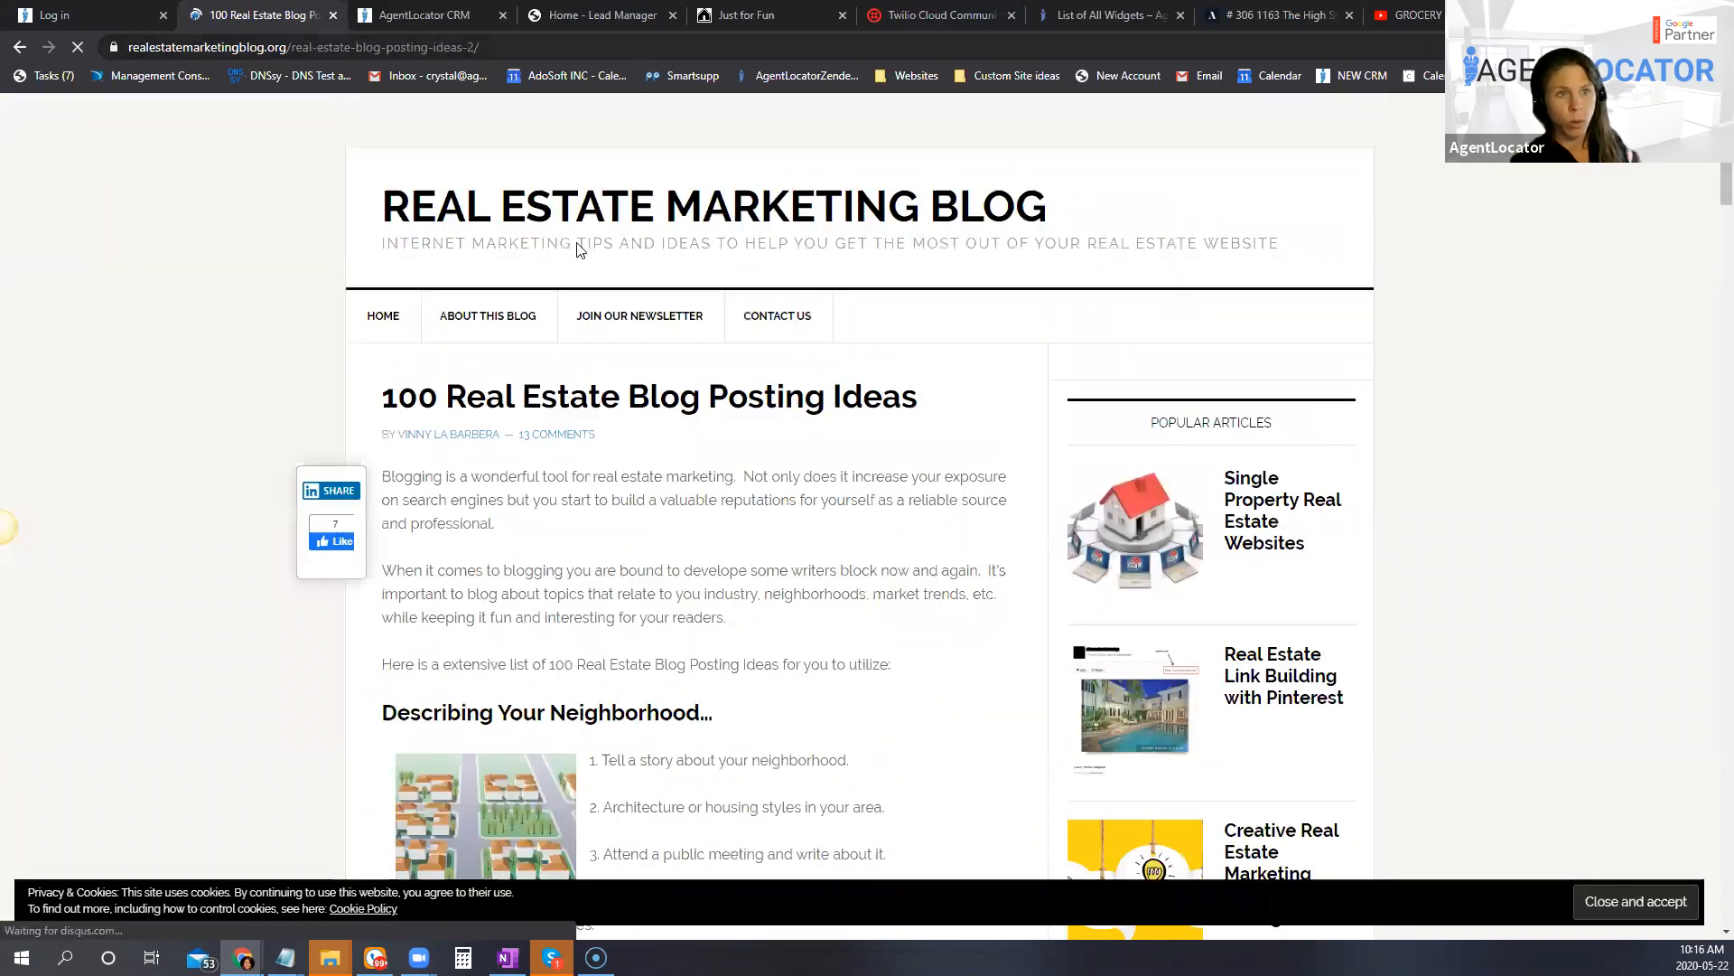
{"action": "scroll", "coordinate": [836, 669], "scroll_direction": "down", "scroll_amount": 5}
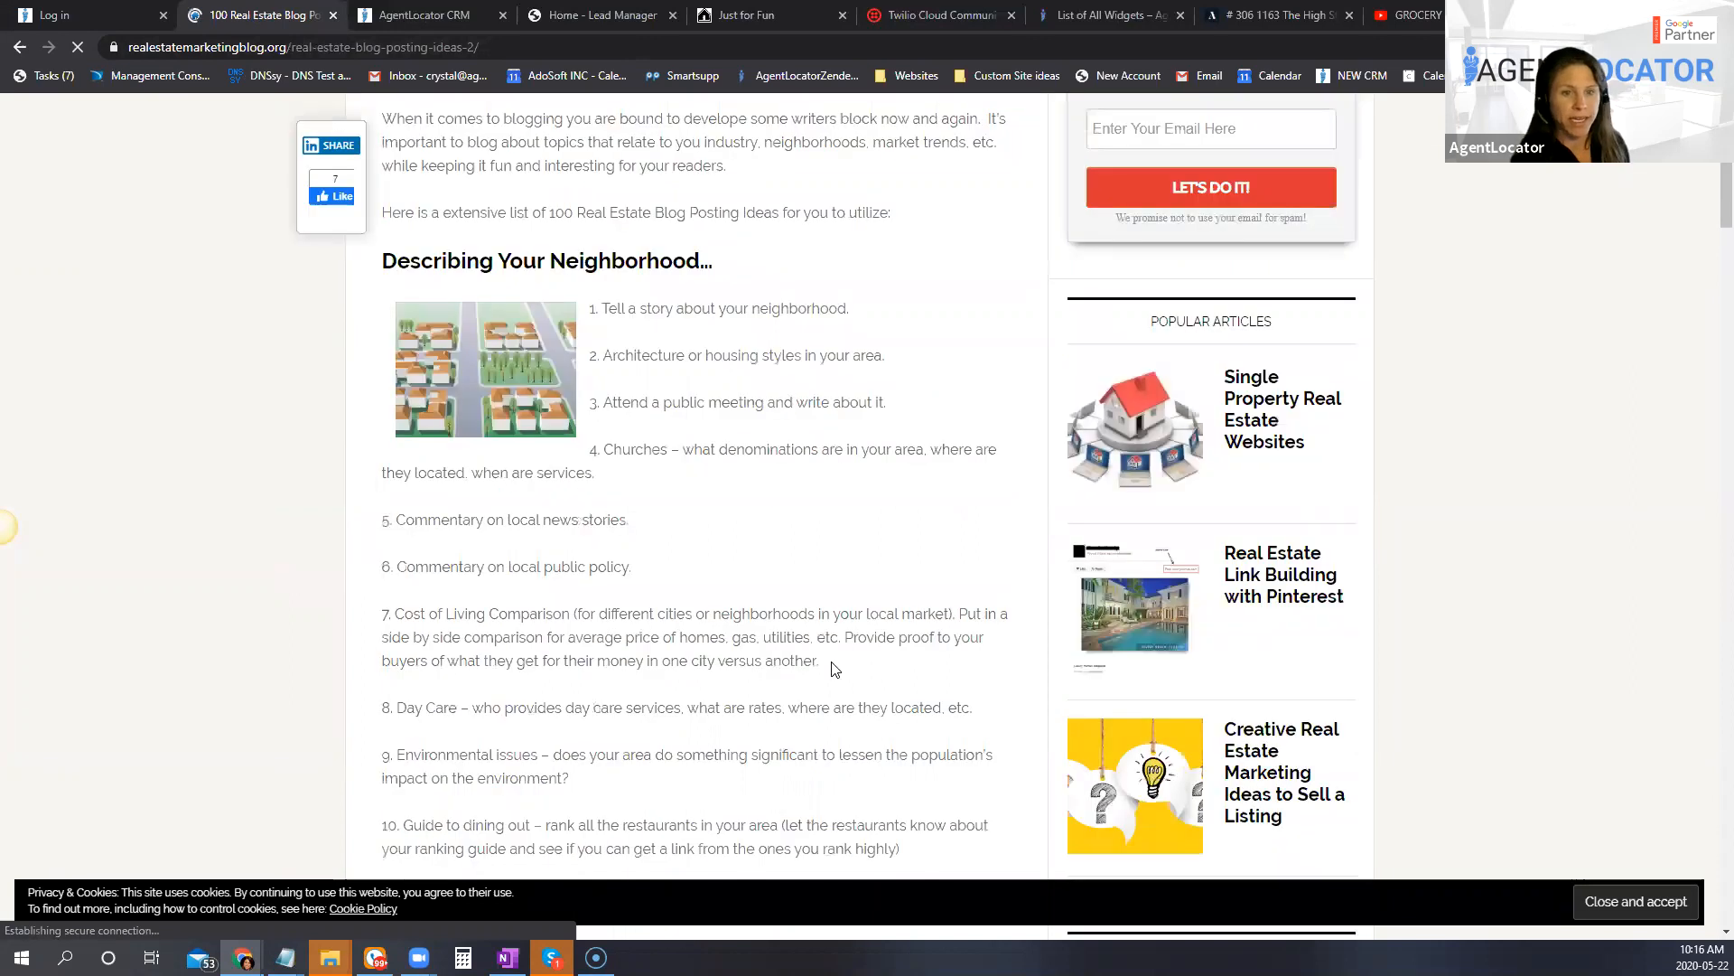
{"action": "scroll", "coordinate": [558, 608], "scroll_direction": "up", "scroll_amount": 3}
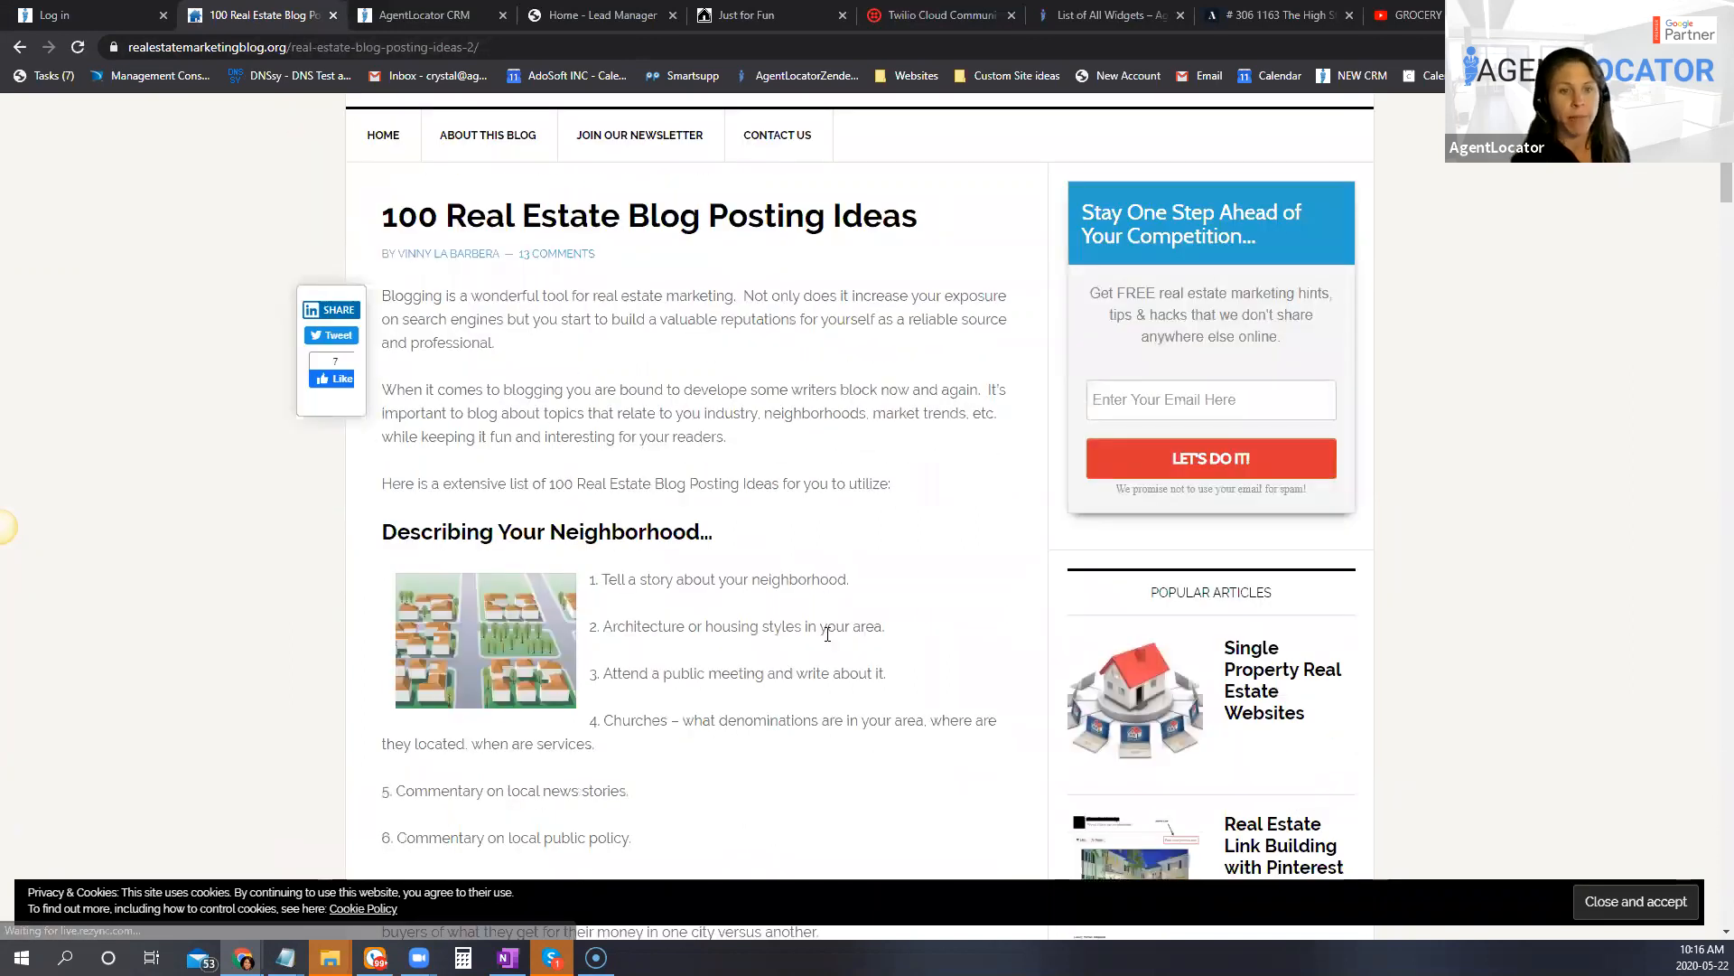
{"action": "scroll", "coordinate": [828, 635], "scroll_direction": "down", "scroll_amount": 6}
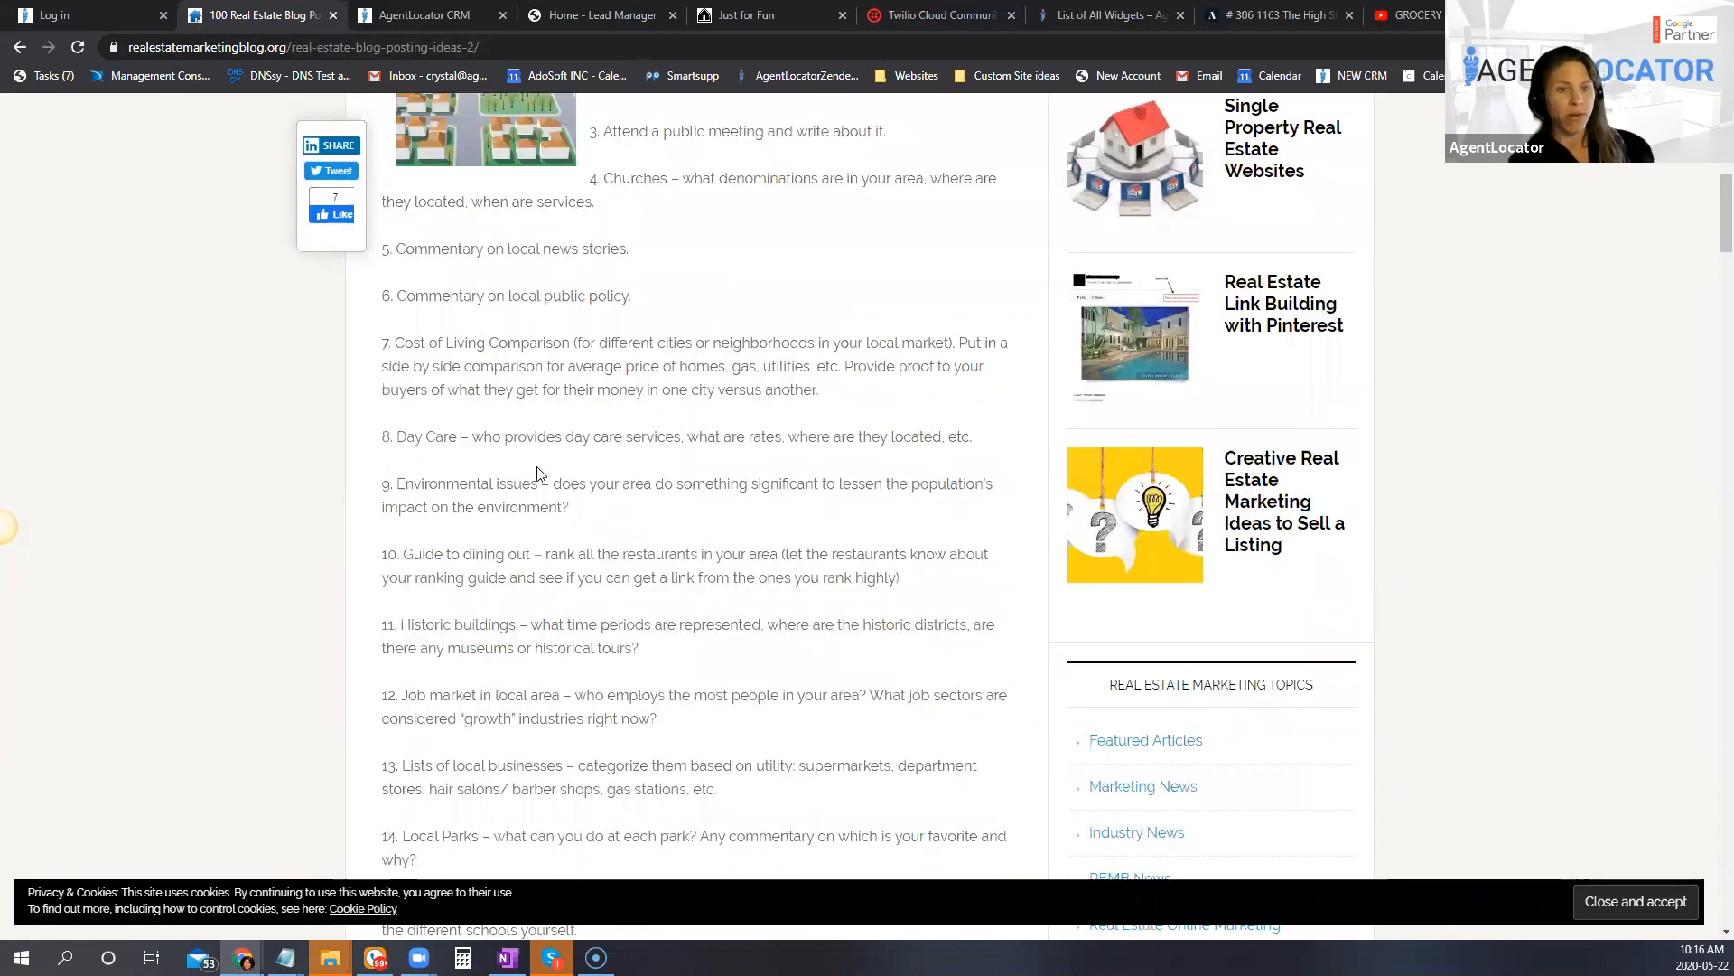
{"action": "scroll", "coordinate": [830, 418], "scroll_direction": "down", "scroll_amount": 10}
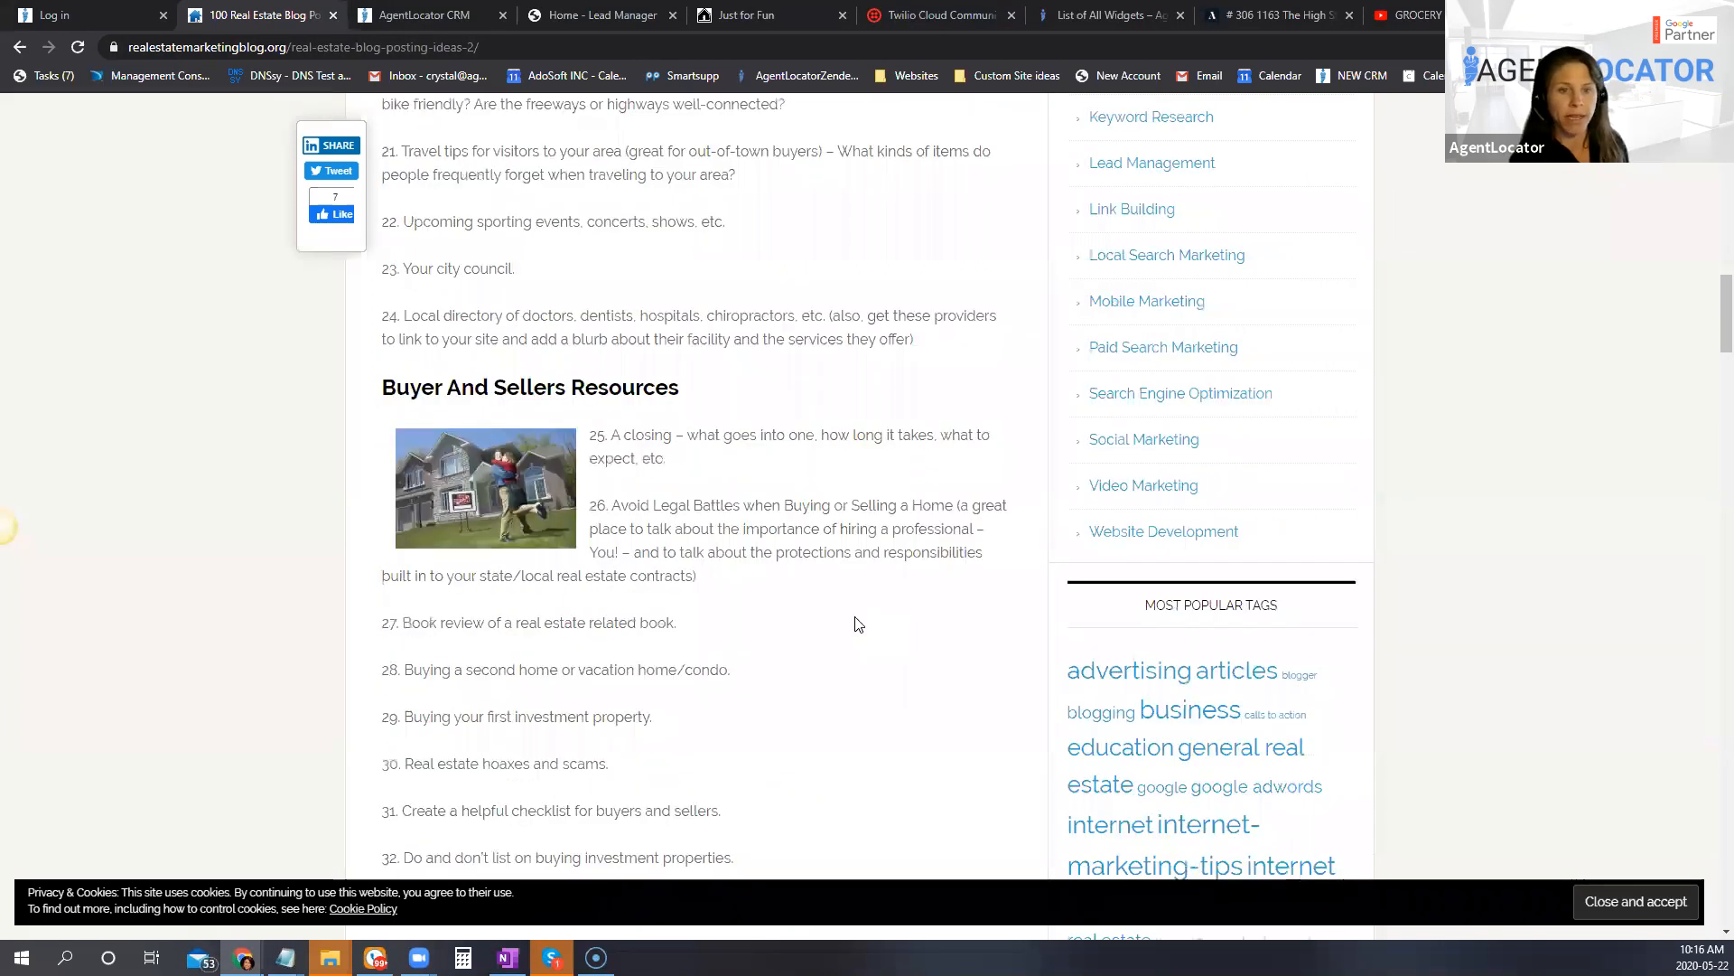
{"action": "scroll", "coordinate": [472, 483], "scroll_direction": "down", "scroll_amount": 3}
{"action": "scroll", "coordinate": [717, 689], "scroll_direction": "down", "scroll_amount": 1}
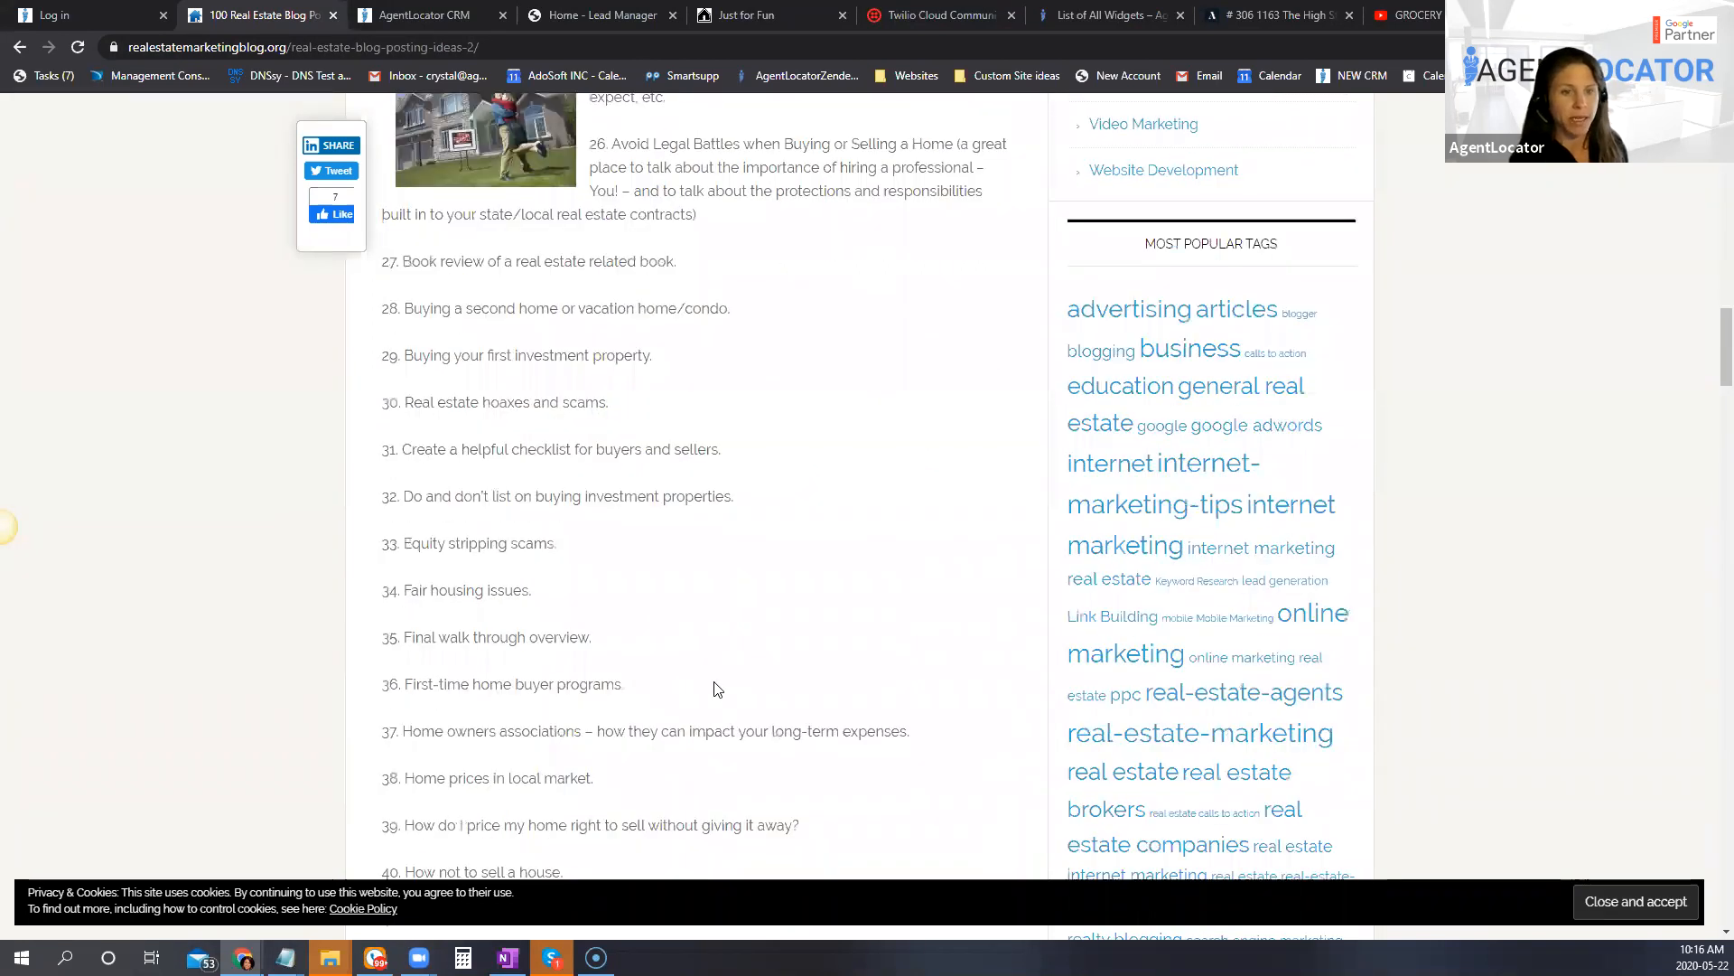
{"action": "scroll", "coordinate": [718, 689], "scroll_direction": "down", "scroll_amount": 8}
{"action": "scroll", "coordinate": [717, 689], "scroll_direction": "down", "scroll_amount": 5}
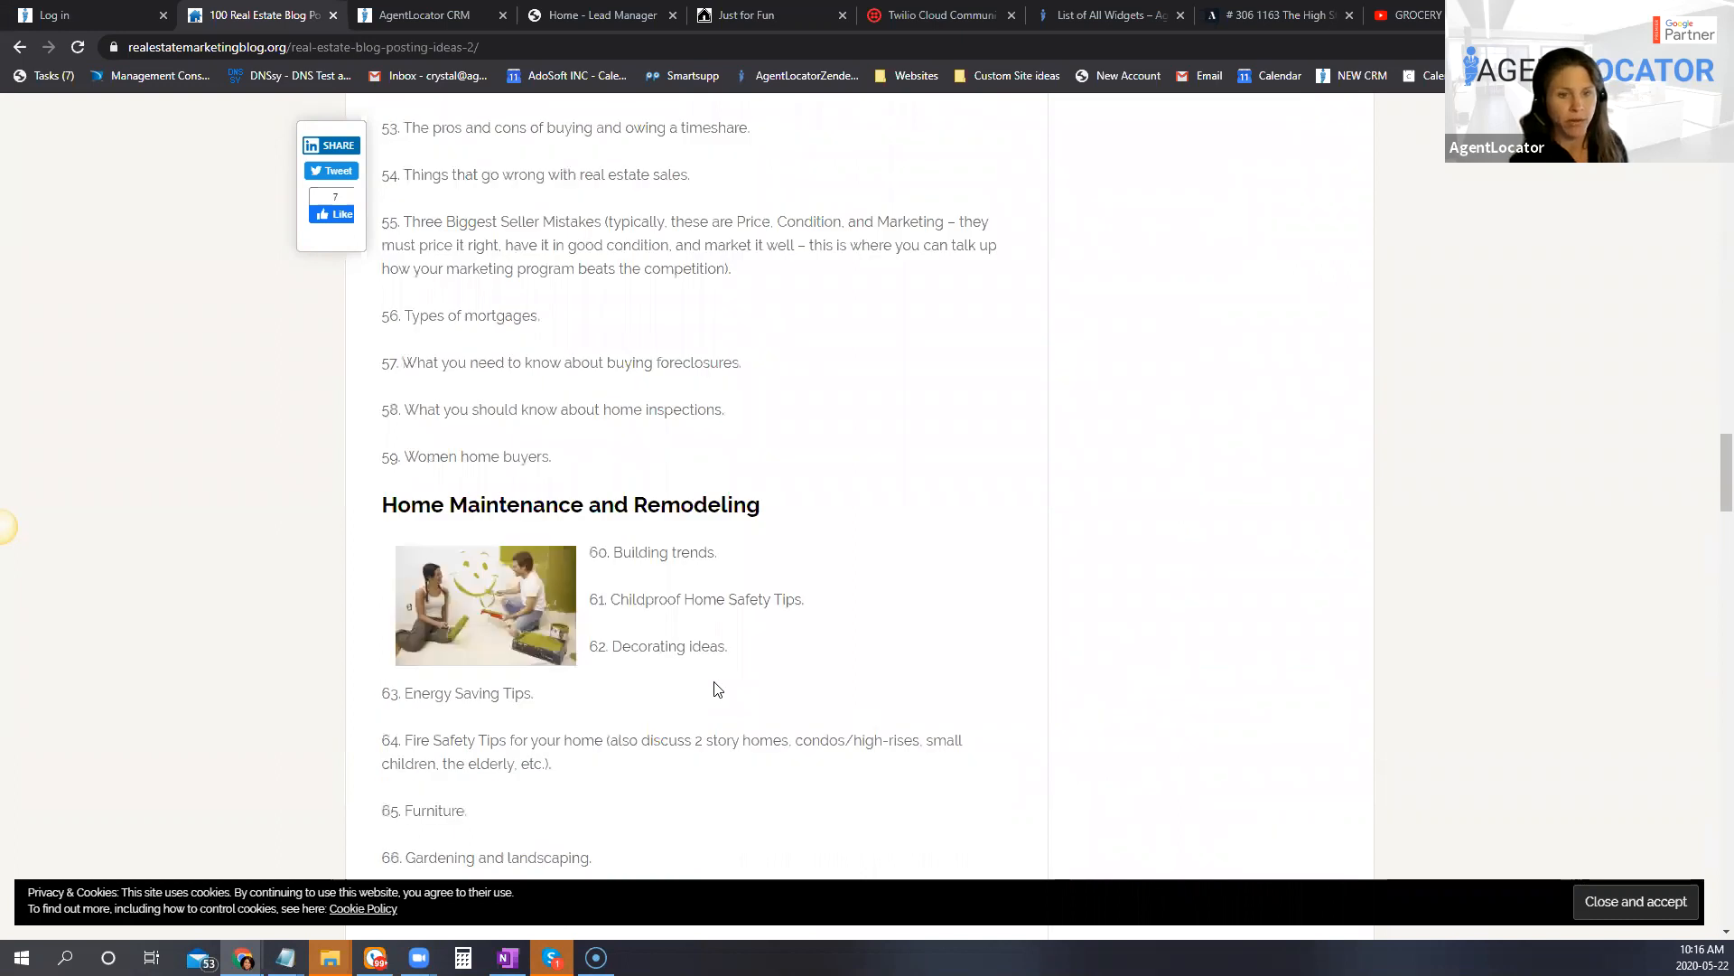
{"action": "scroll", "coordinate": [717, 689], "scroll_direction": "down", "scroll_amount": 4}
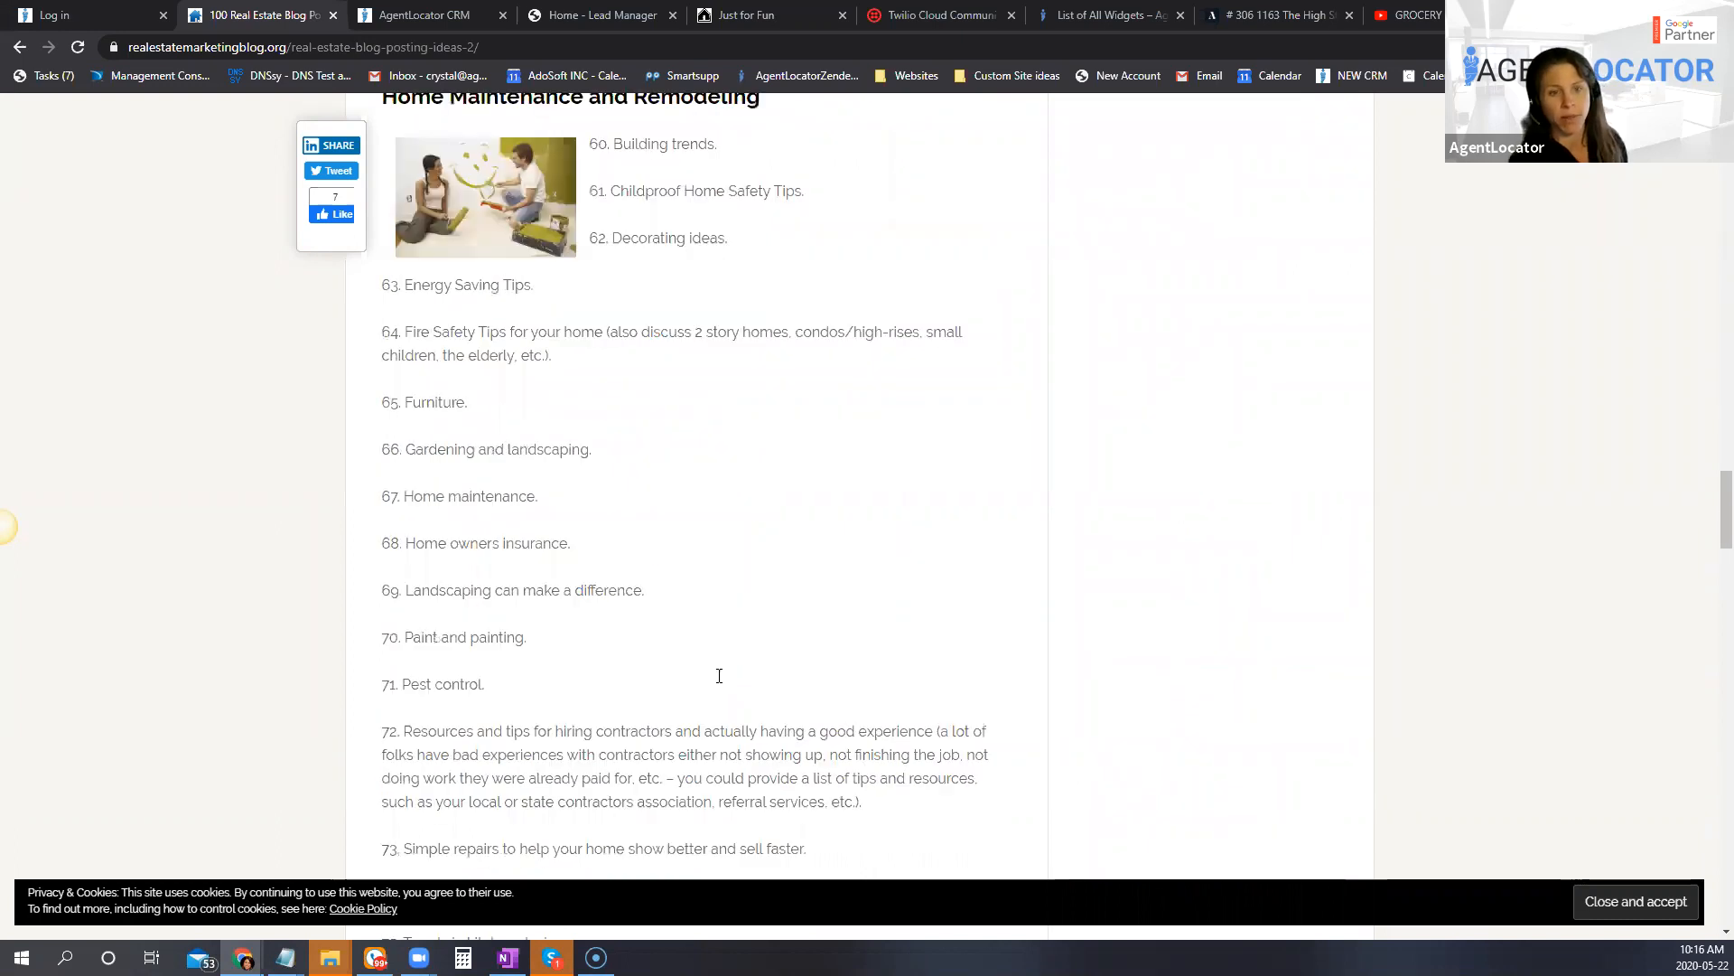
{"action": "scroll", "coordinate": [719, 676], "scroll_direction": "down", "scroll_amount": 8}
{"action": "scroll", "coordinate": [720, 680], "scroll_direction": "down", "scroll_amount": 5}
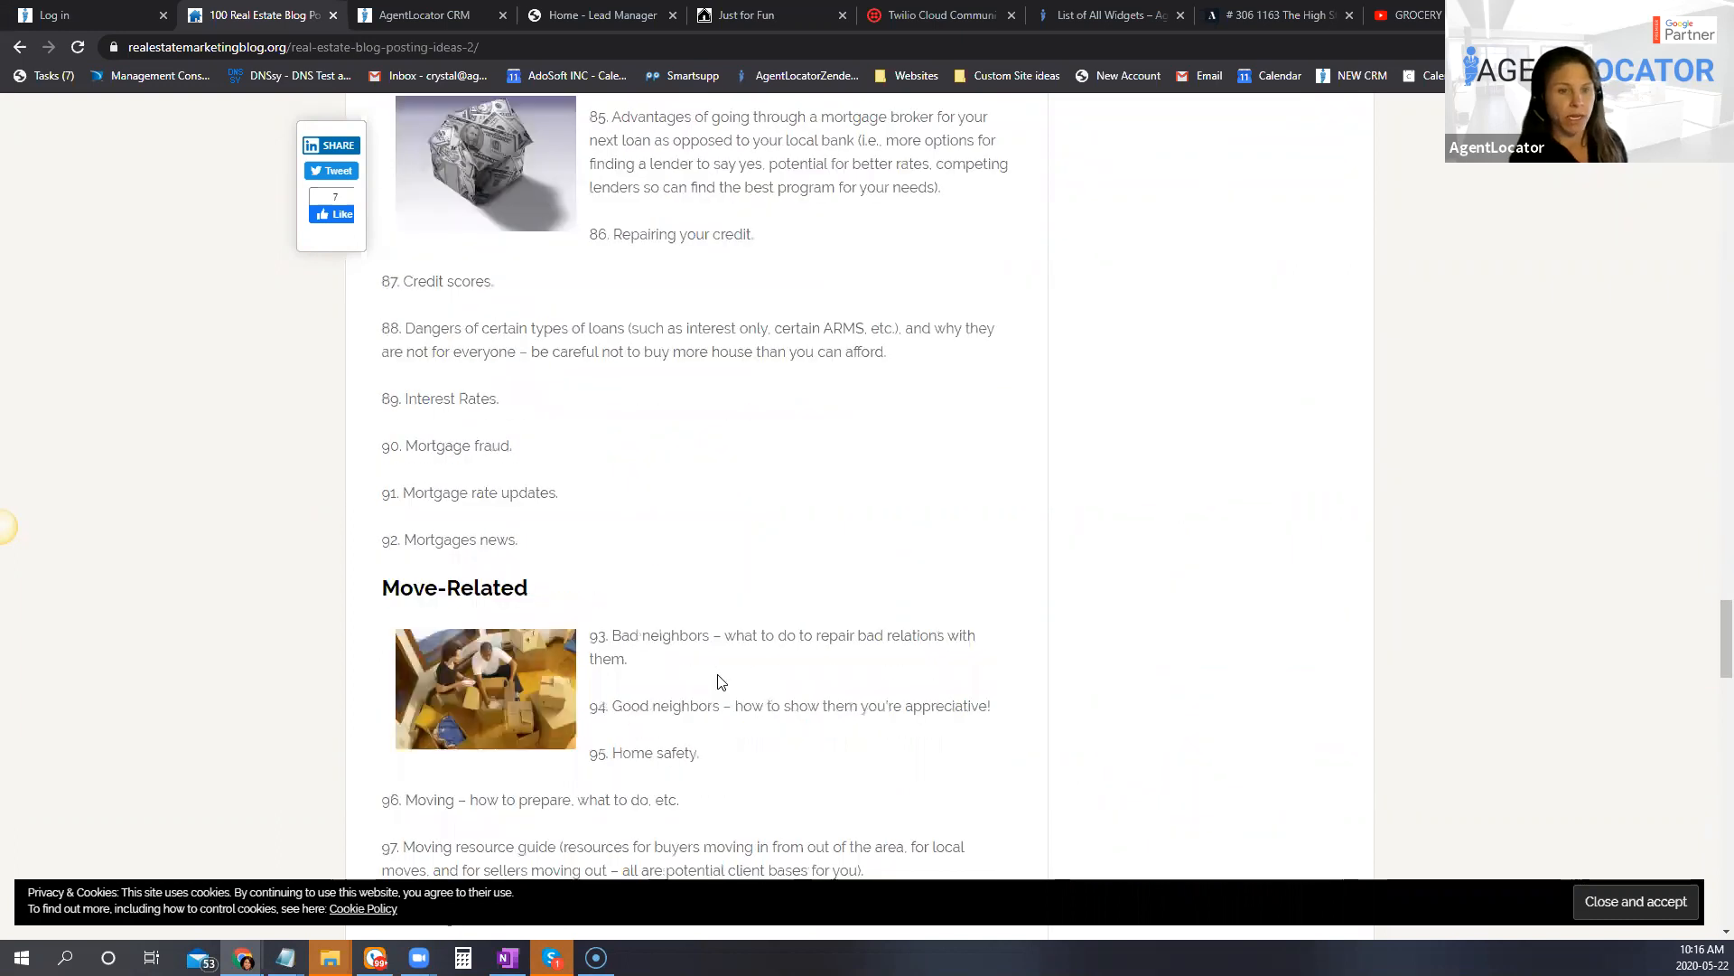
{"action": "scroll", "coordinate": [720, 681], "scroll_direction": "down", "scroll_amount": 3}
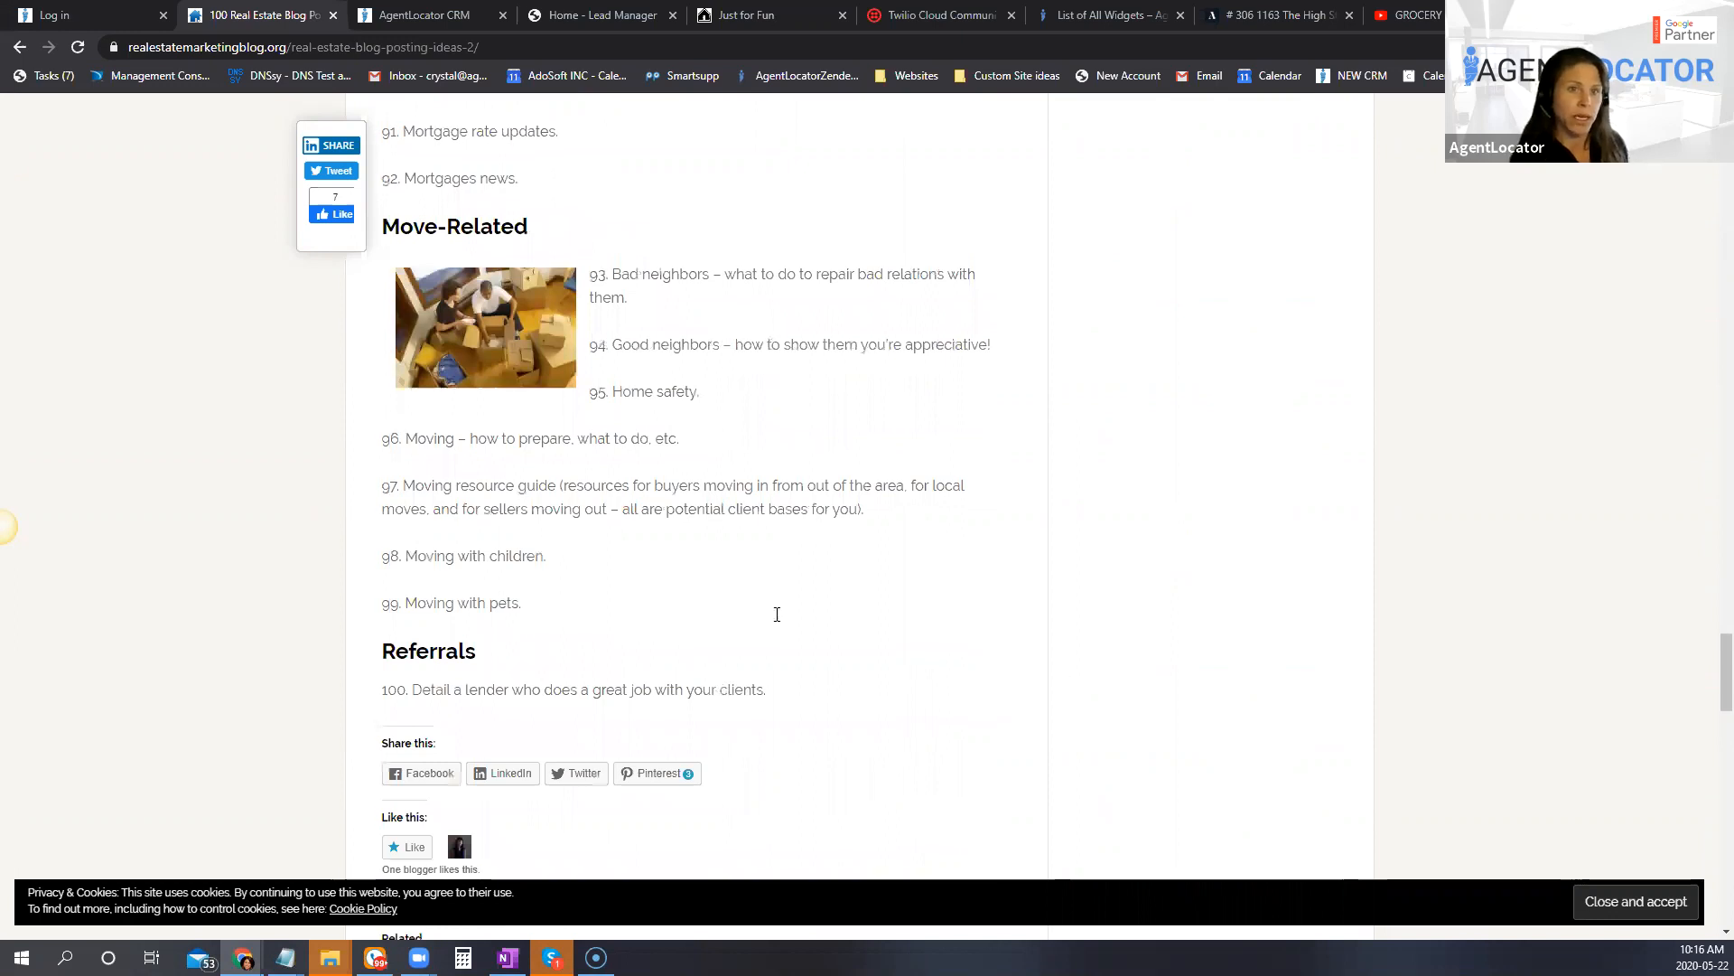
Step: Look back over the blog idea list up to the article's title, and close the article
{"action": "scroll", "coordinate": [776, 614], "scroll_direction": "up", "scroll_amount": 5}
{"action": "scroll", "coordinate": [866, 683], "scroll_direction": "up", "scroll_amount": 10}
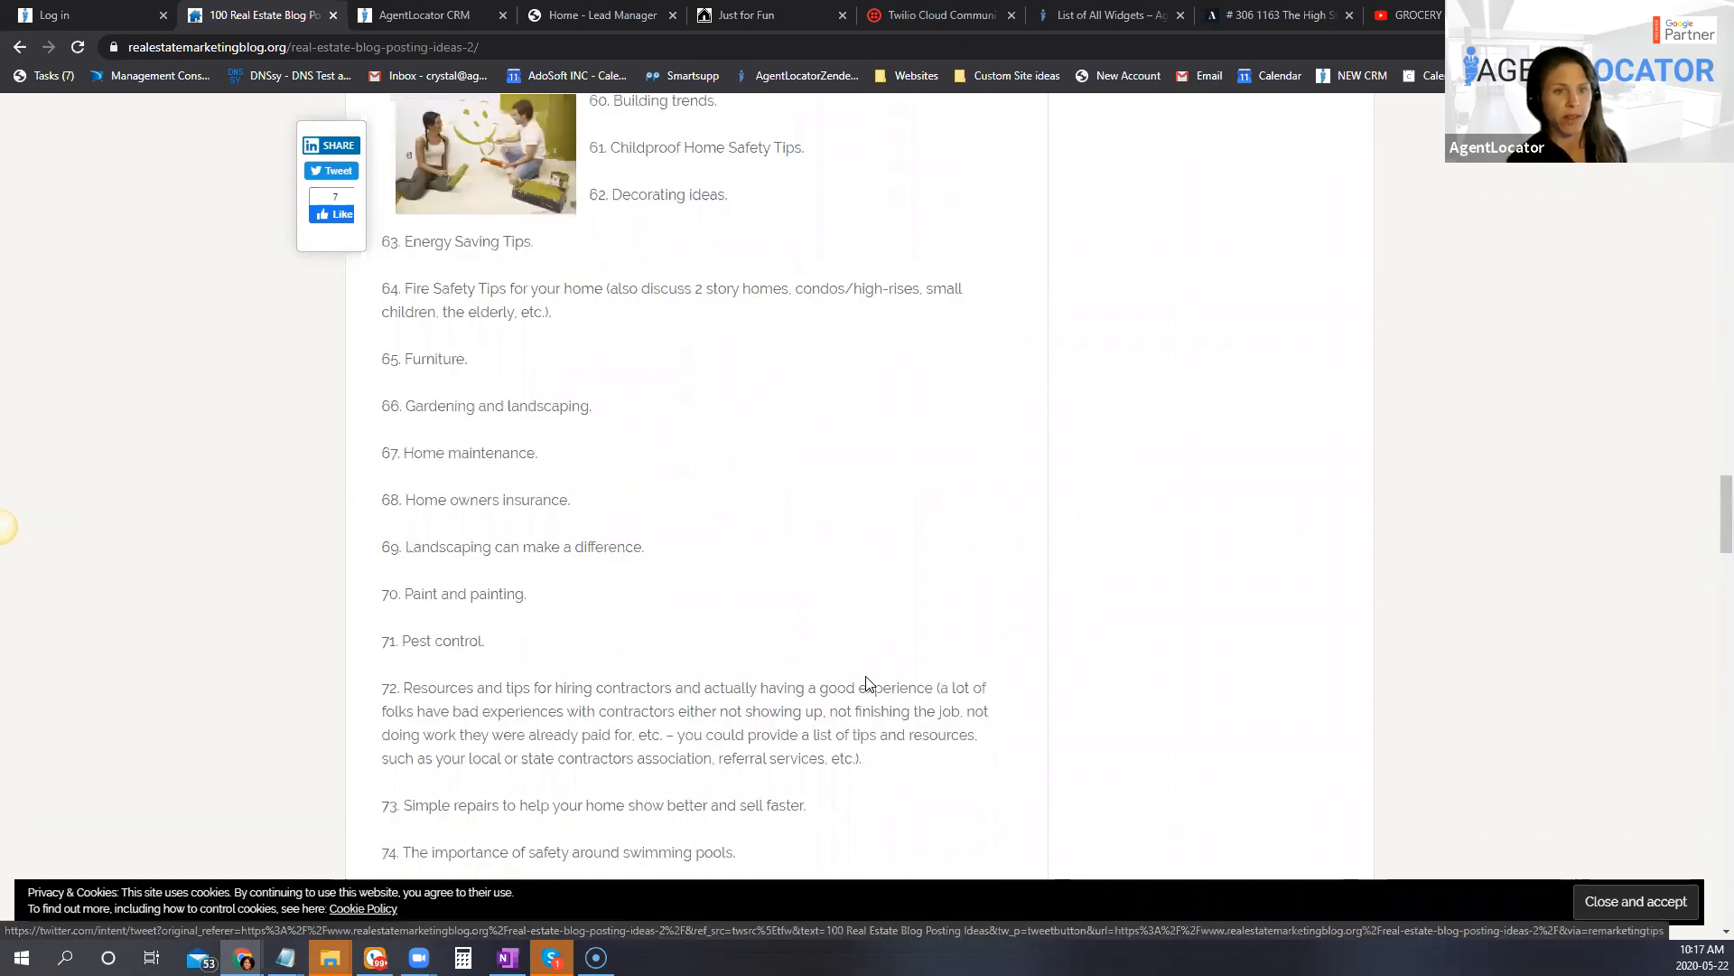
{"action": "scroll", "coordinate": [865, 684], "scroll_direction": "up", "scroll_amount": 10}
{"action": "scroll", "coordinate": [834, 713], "scroll_direction": "up", "scroll_amount": 7}
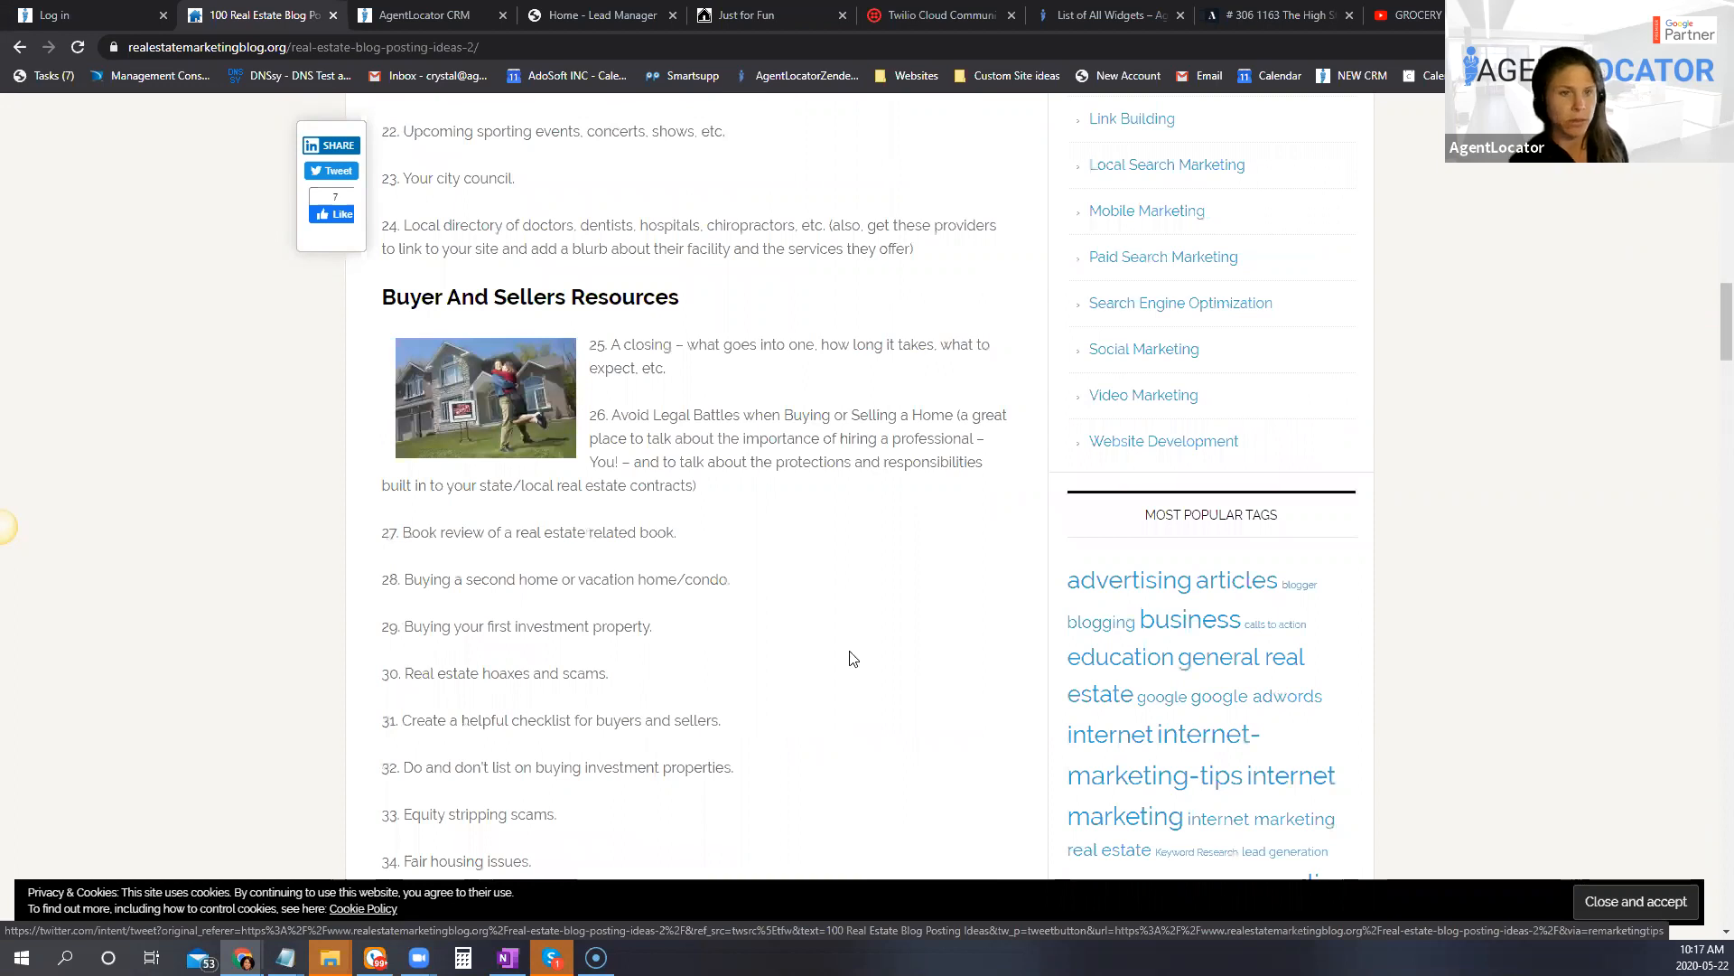
{"action": "scroll", "coordinate": [906, 659], "scroll_direction": "up", "scroll_amount": 6}
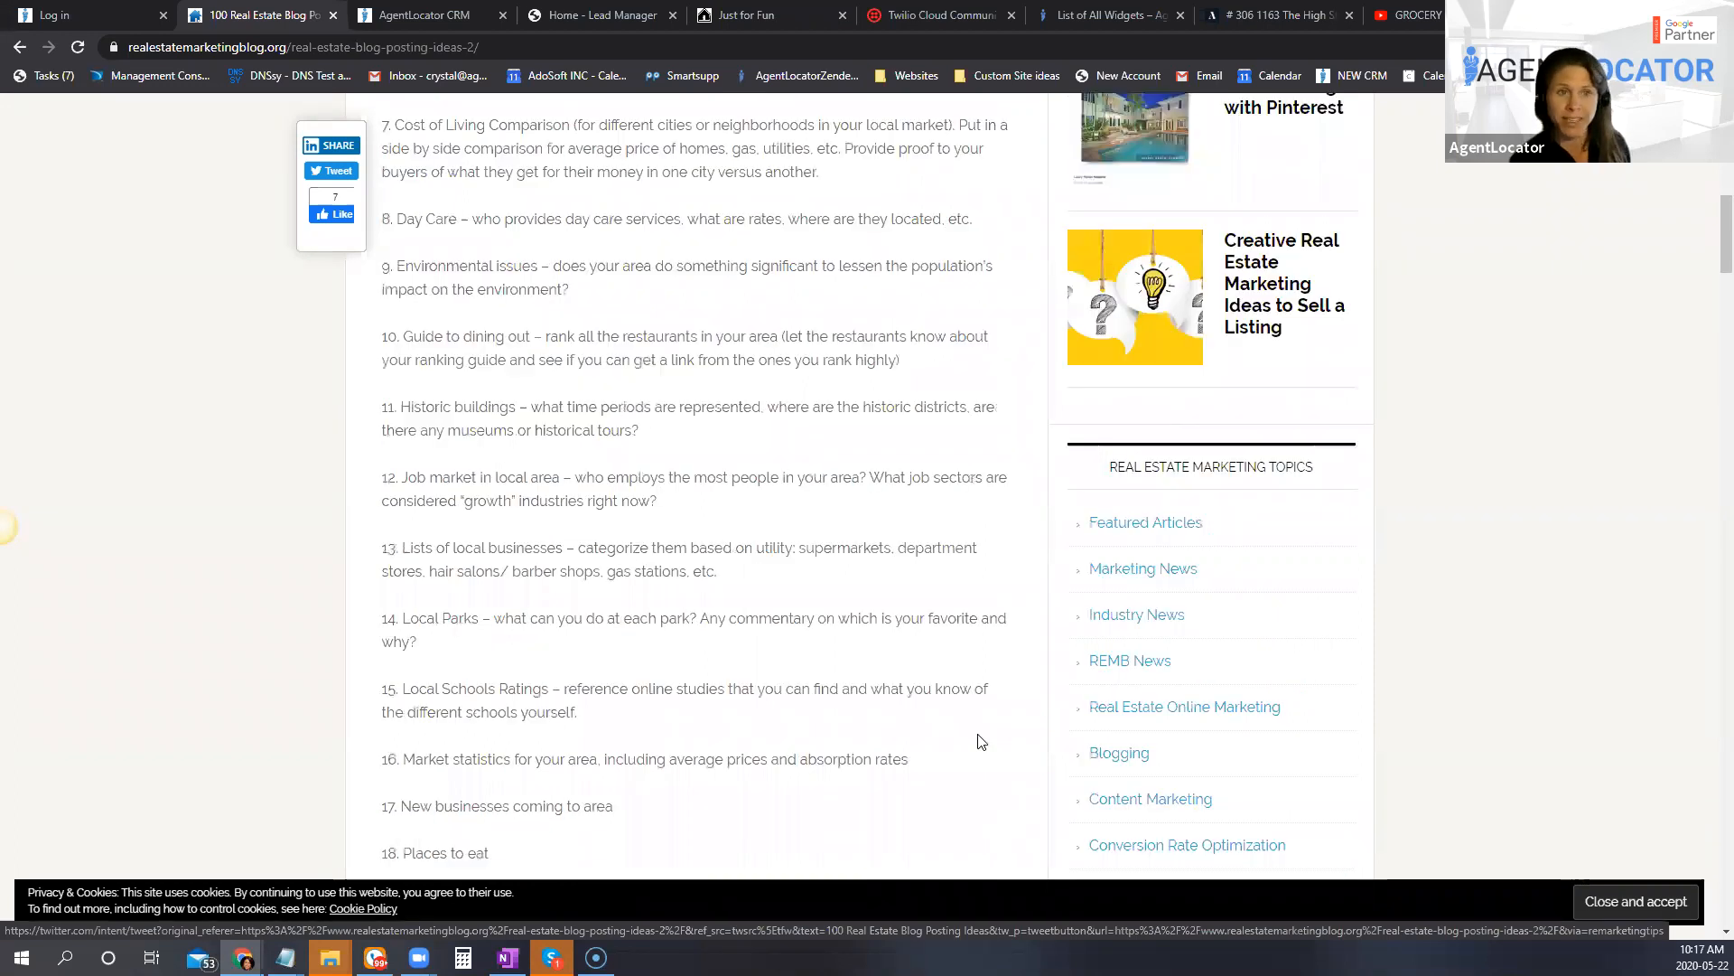
{"action": "scroll", "coordinate": [1510, 661], "scroll_direction": "up", "scroll_amount": 8}
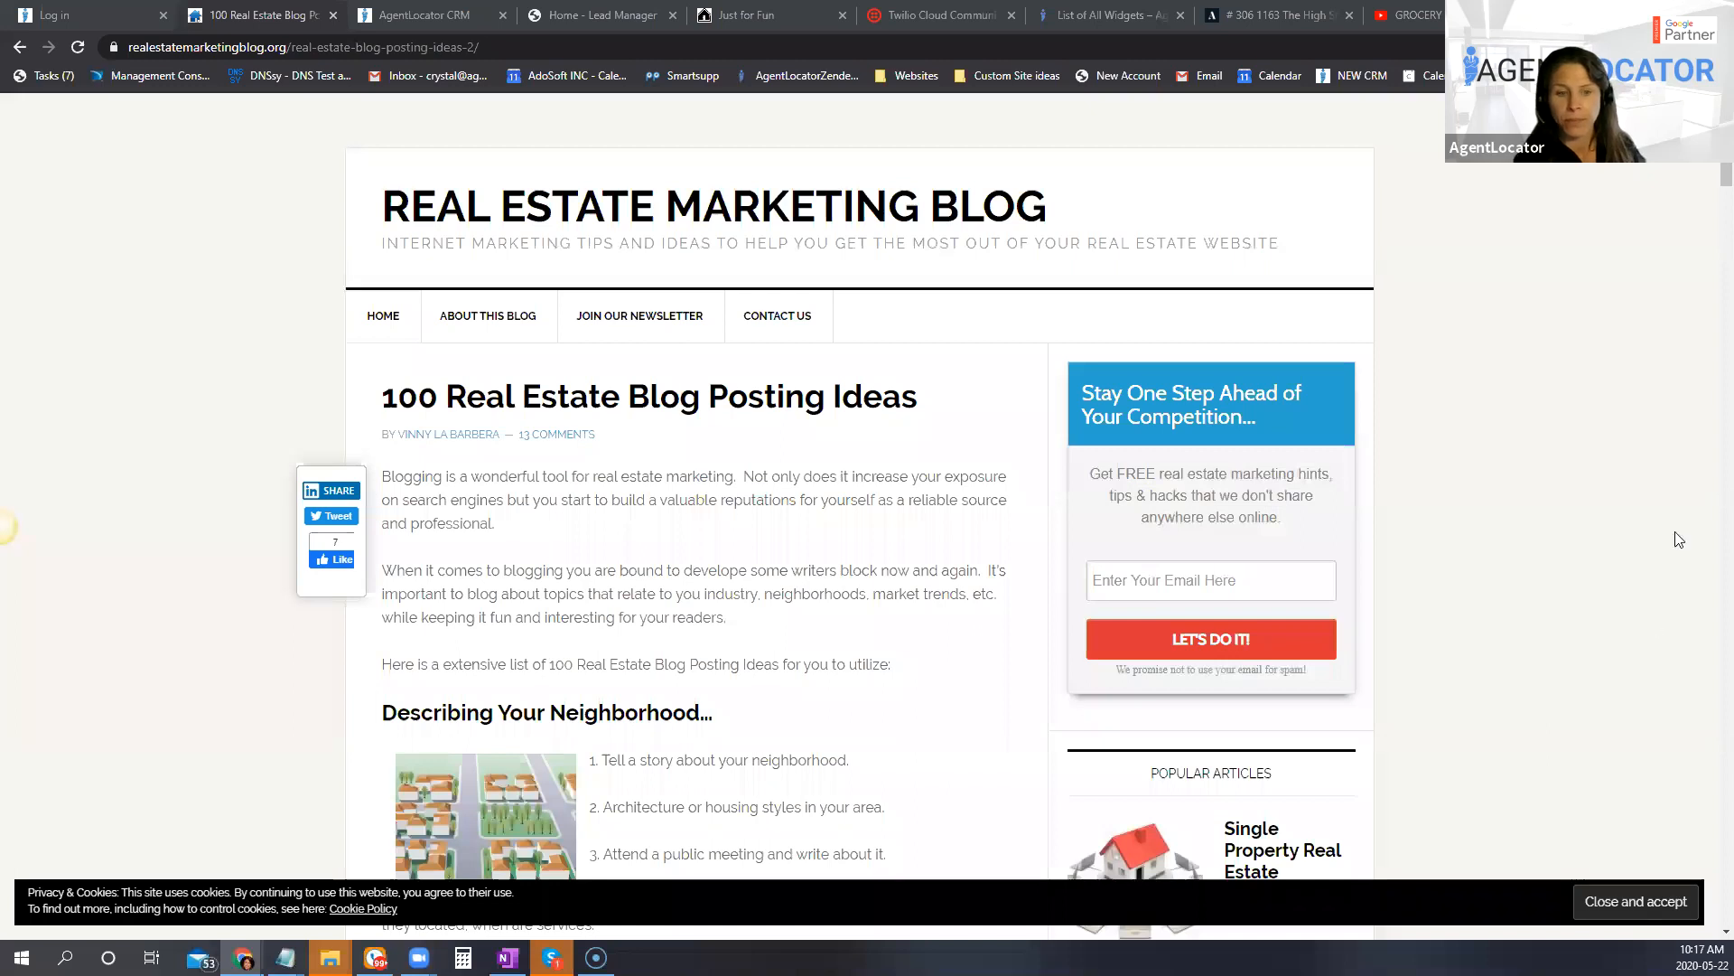
{"action": "left_click", "coordinate": [333, 15]}
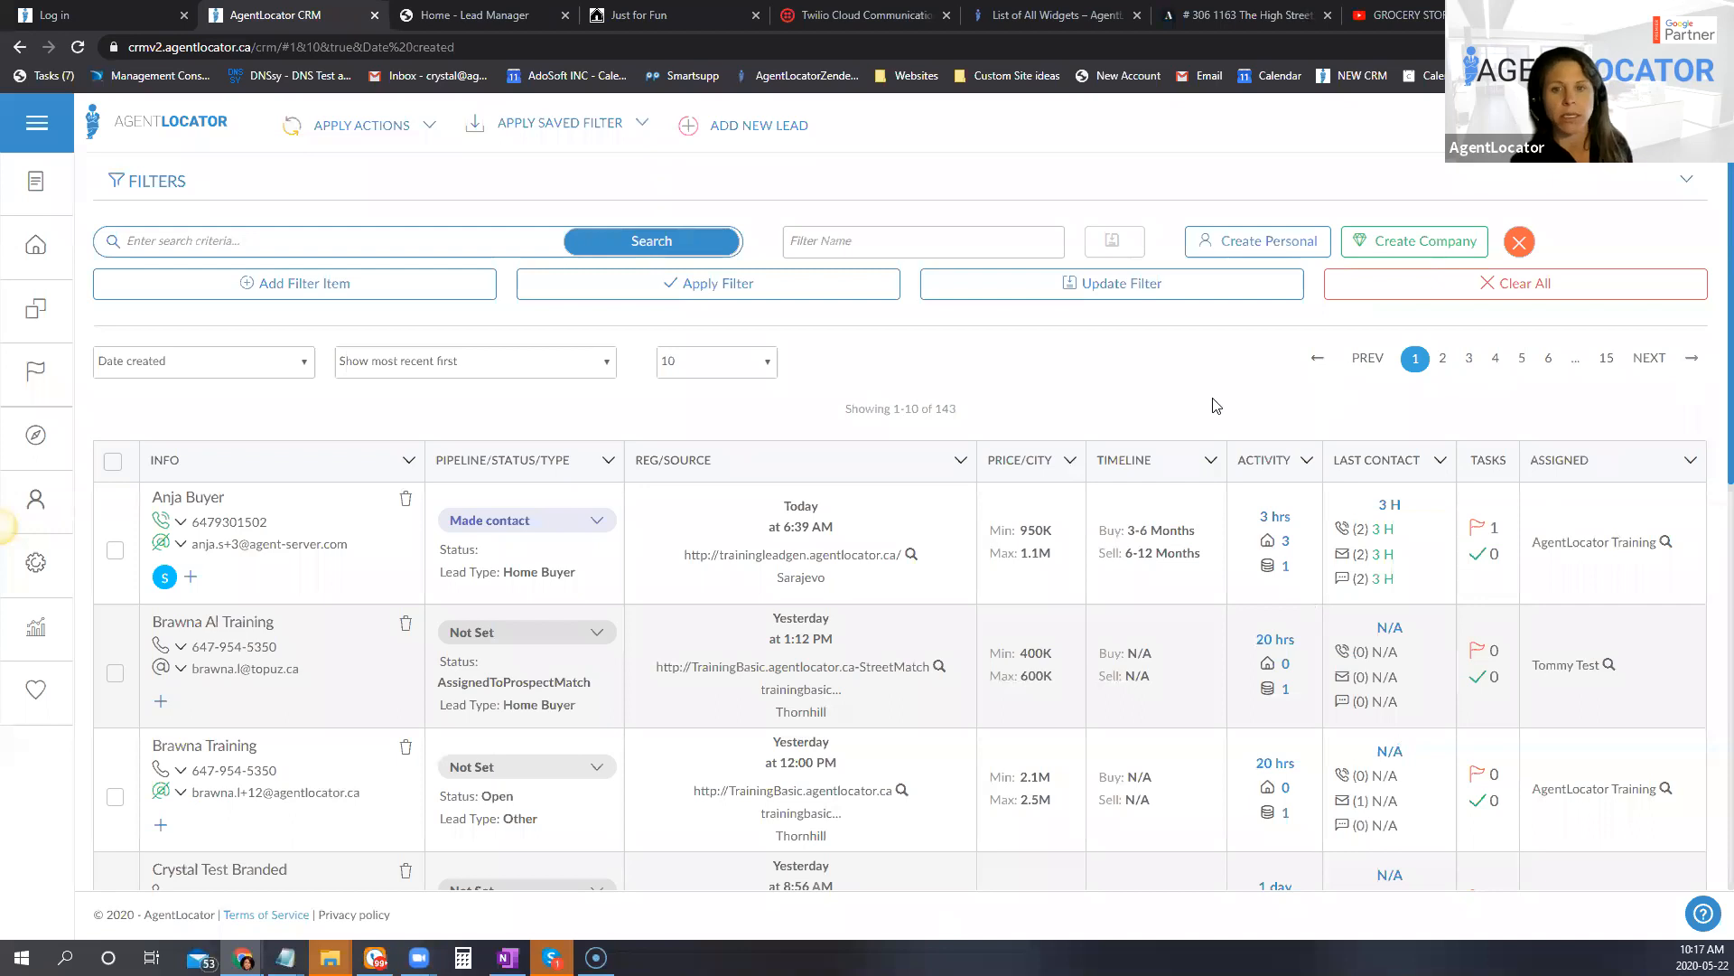
Step: Apply the saved company filter "#1 New Lead - 0 calls logged" to the CRM lead list
{"action": "left_click", "coordinate": [565, 126]}
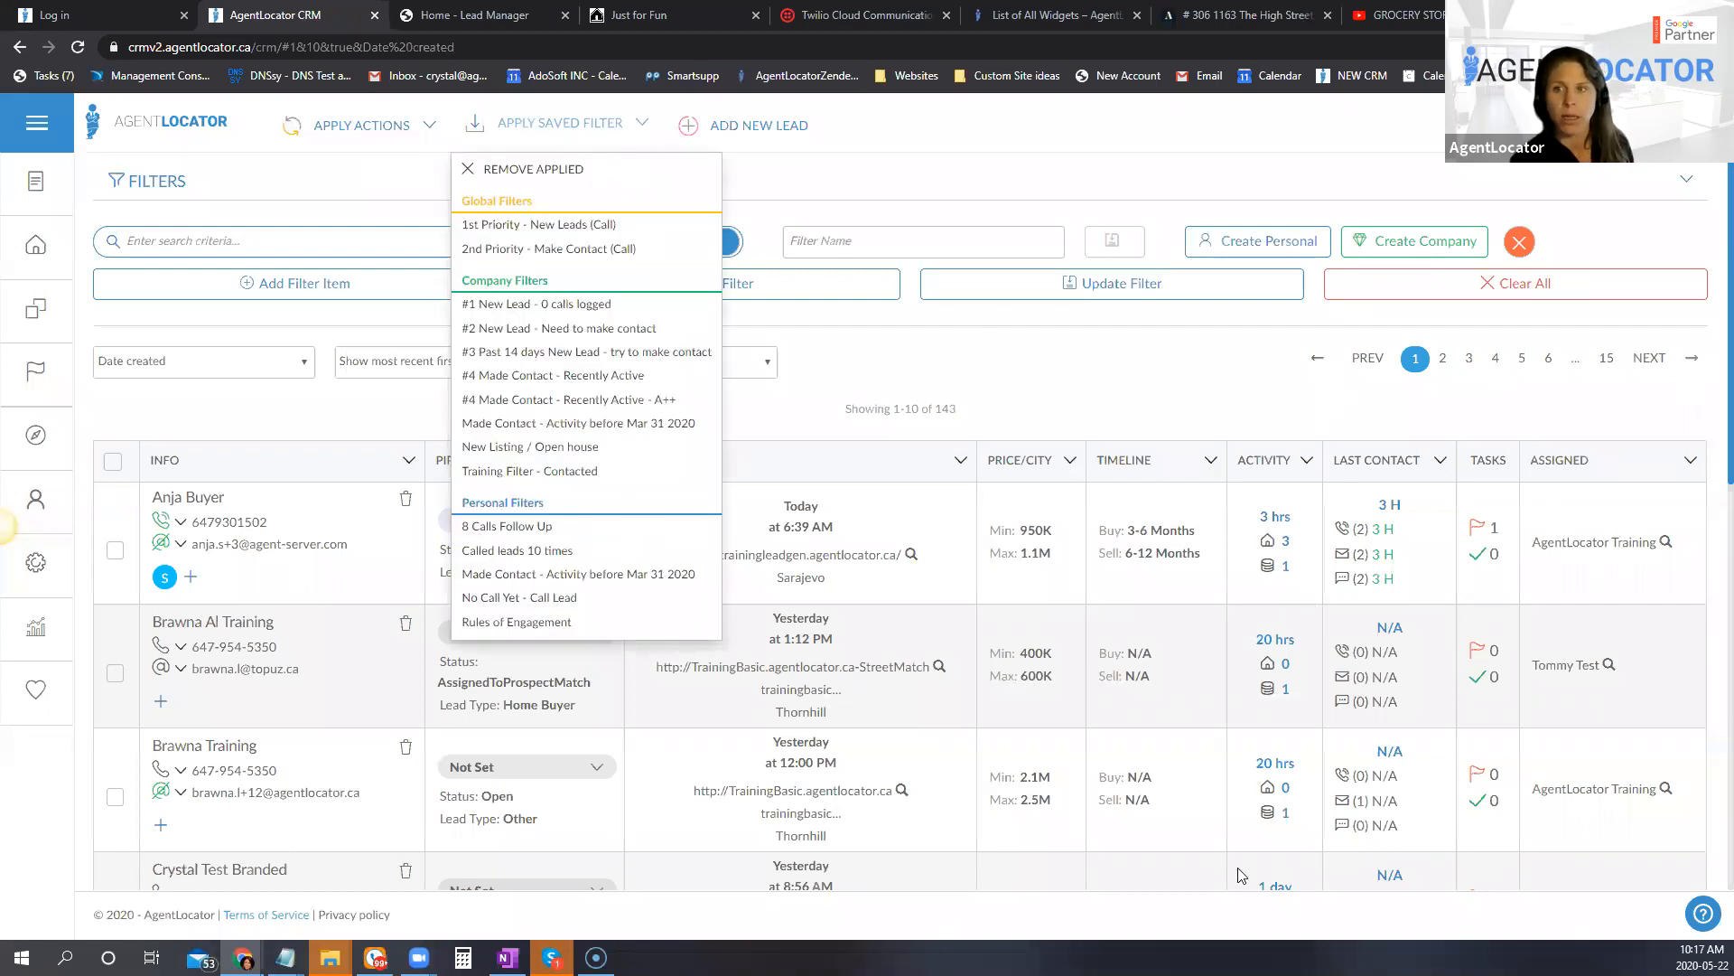
{"action": "left_click", "coordinate": [969, 400]}
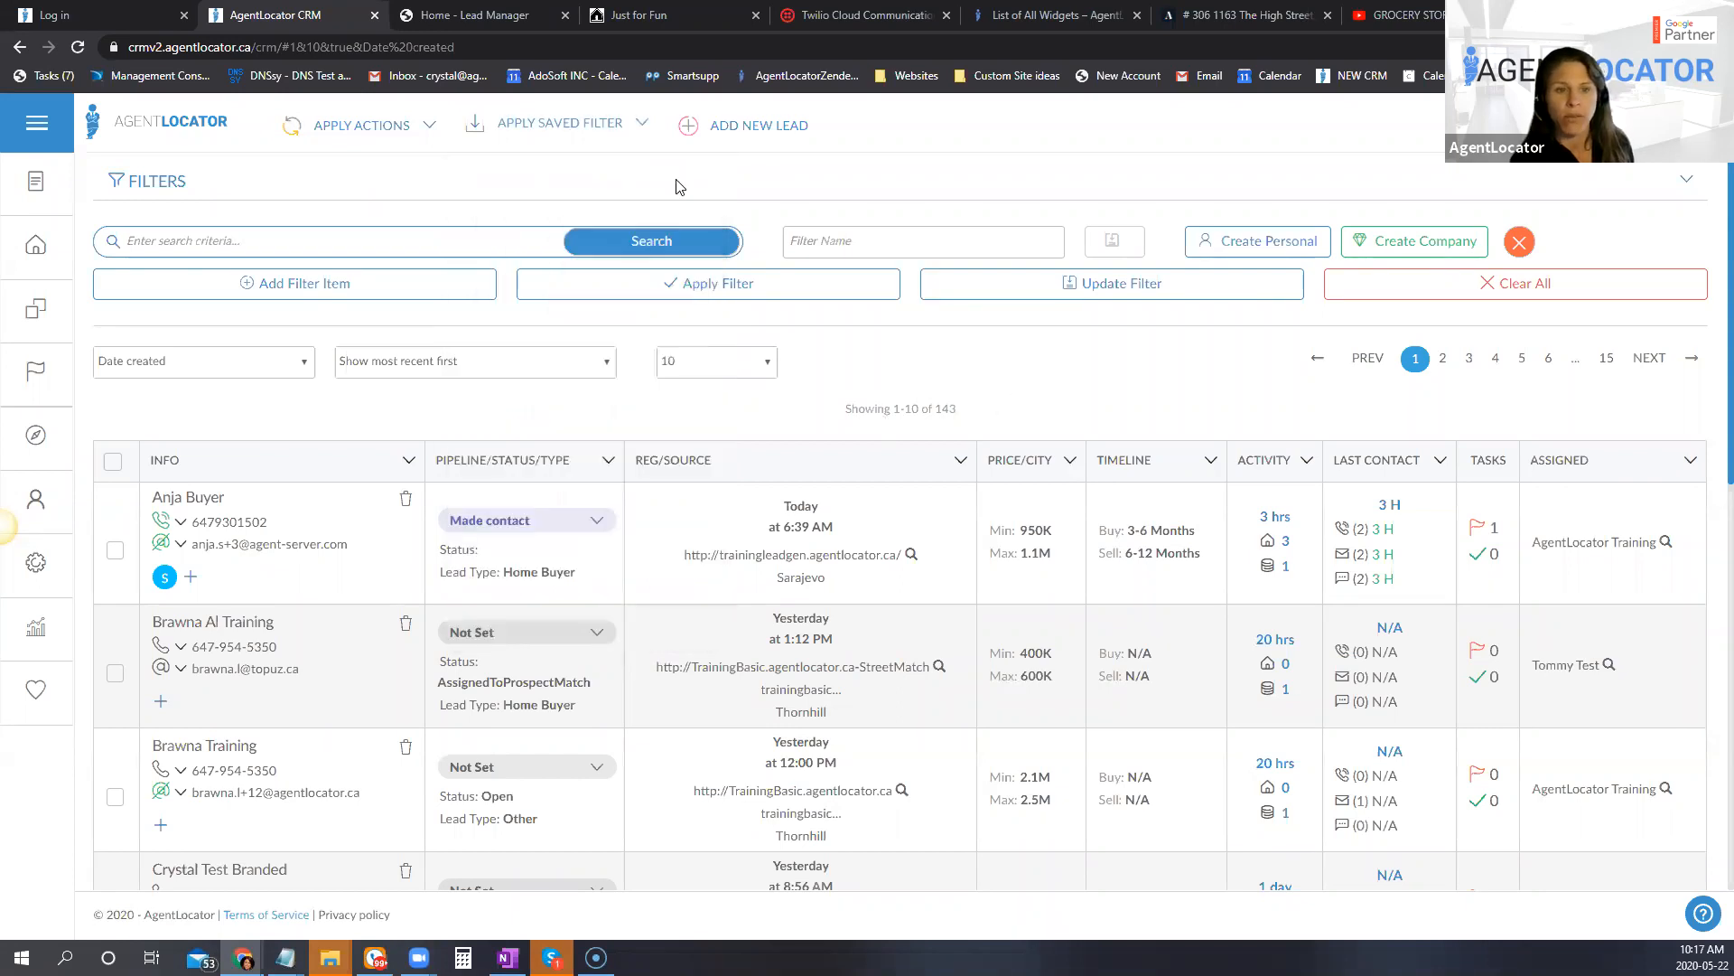
{"action": "left_click", "coordinate": [596, 142]}
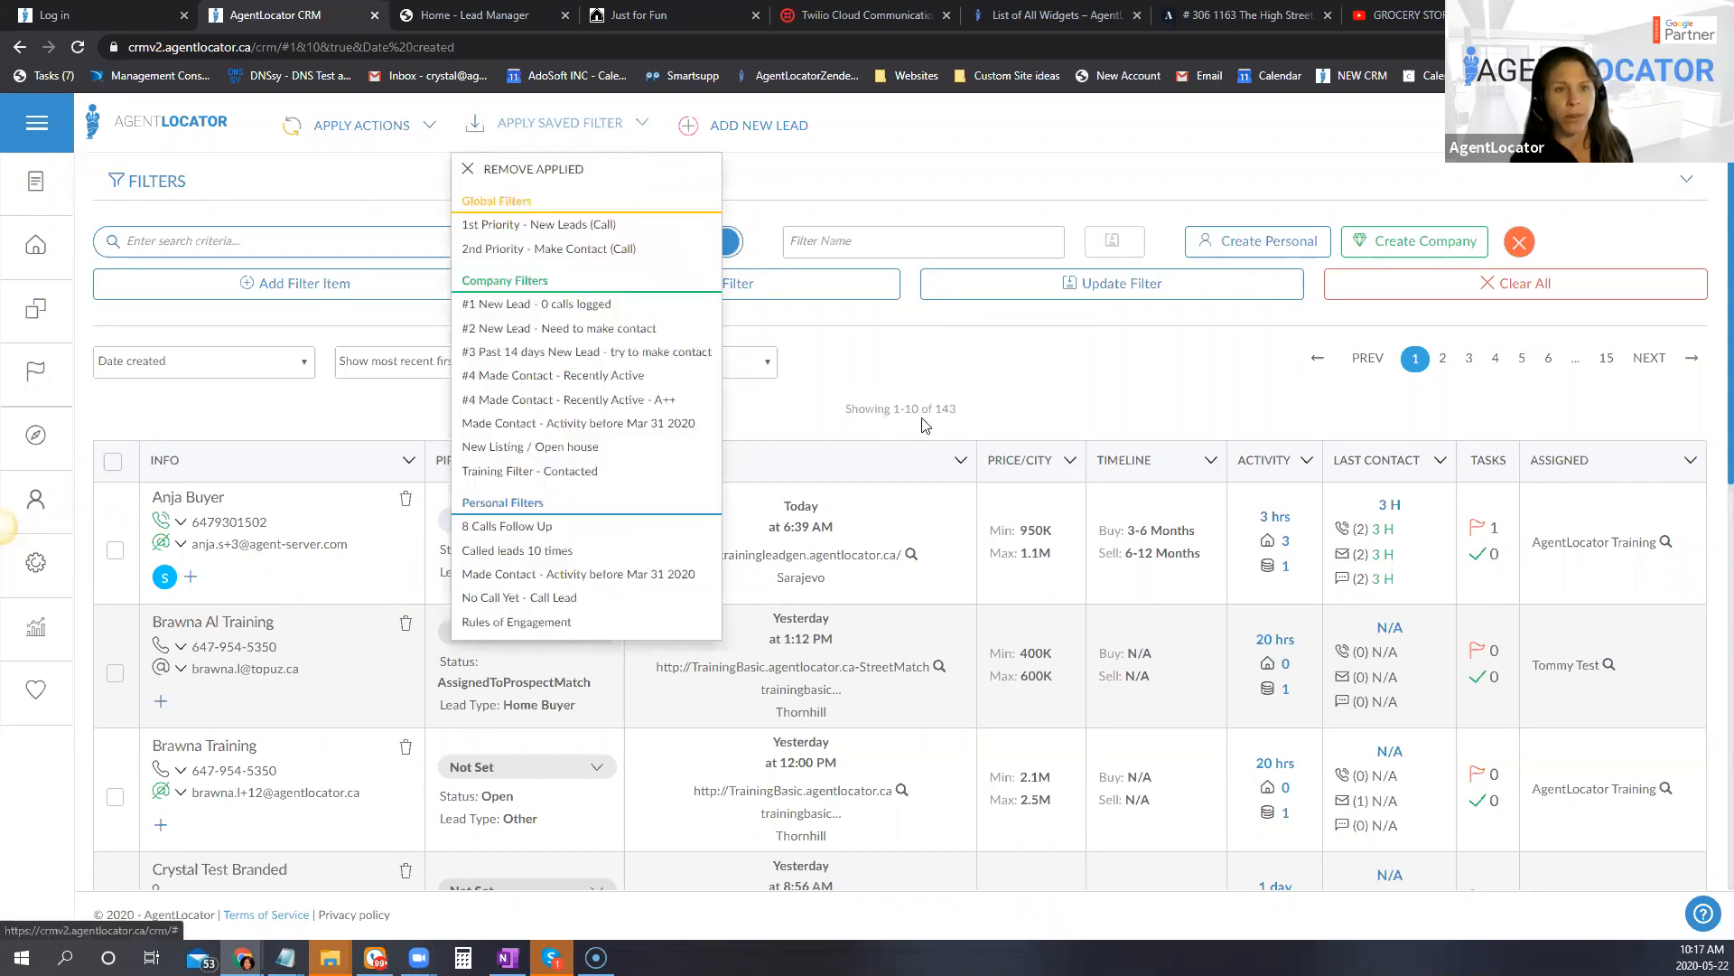
{"action": "left_click", "coordinate": [519, 308]}
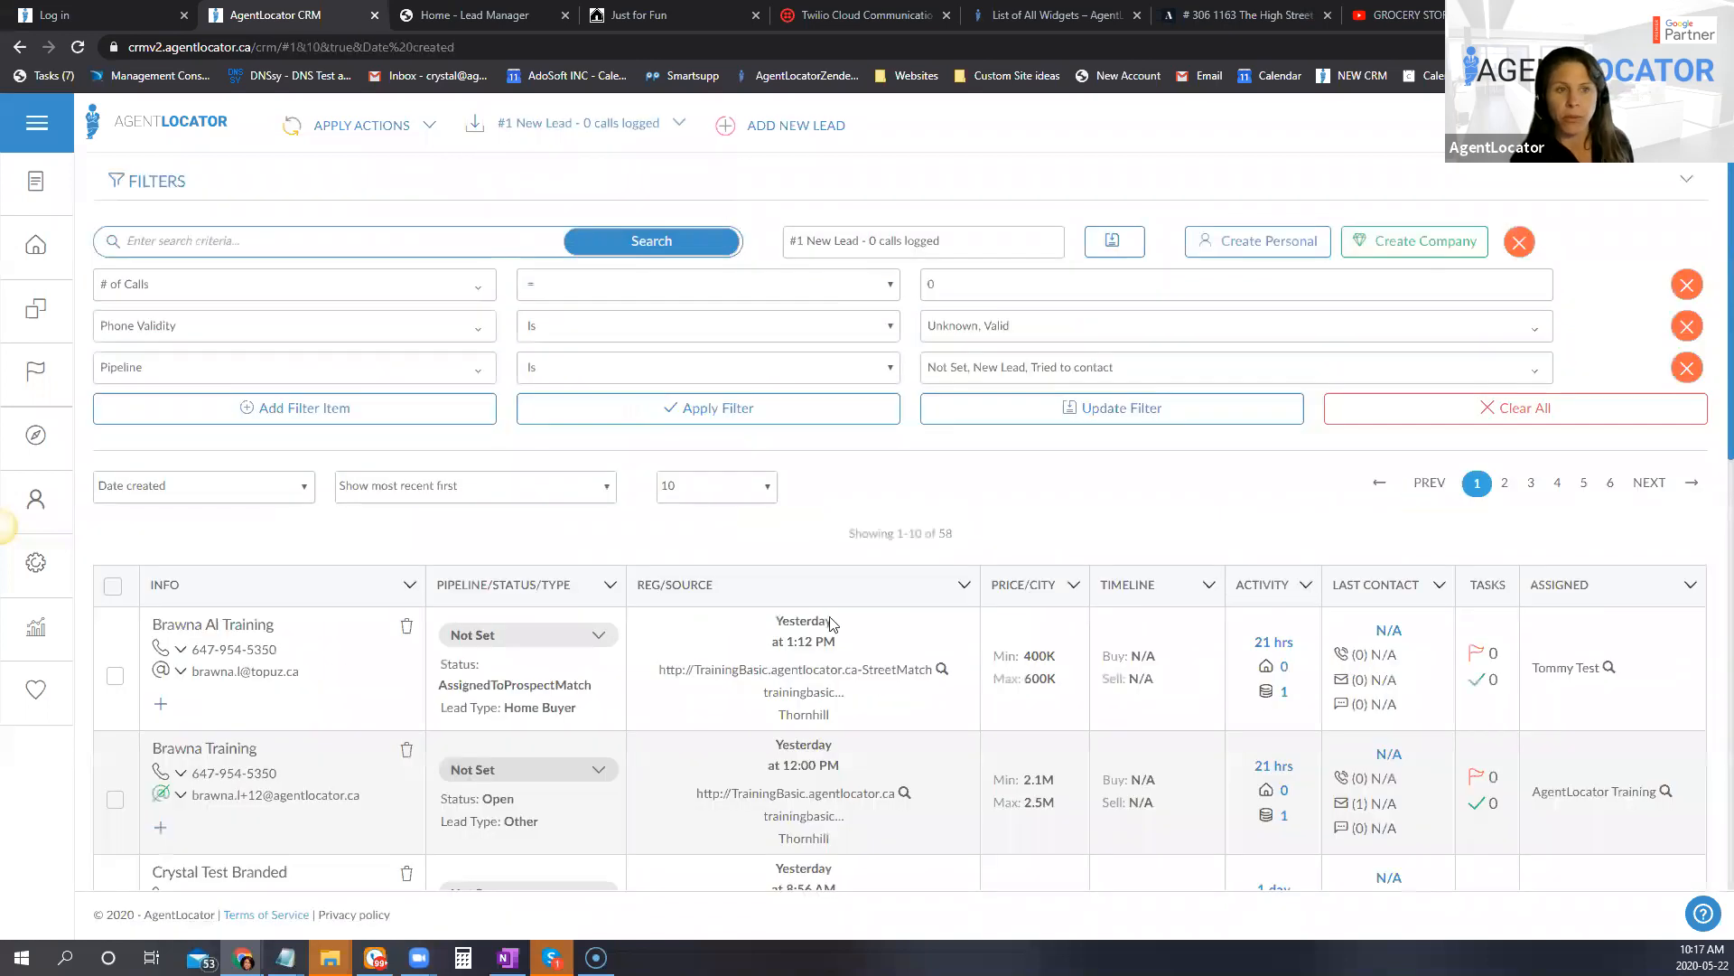
Step: Review the applied filter's criteria, including the options chosen for Phone Validity and Pipeline, leaving them as they are
{"action": "left_click", "coordinate": [195, 294]}
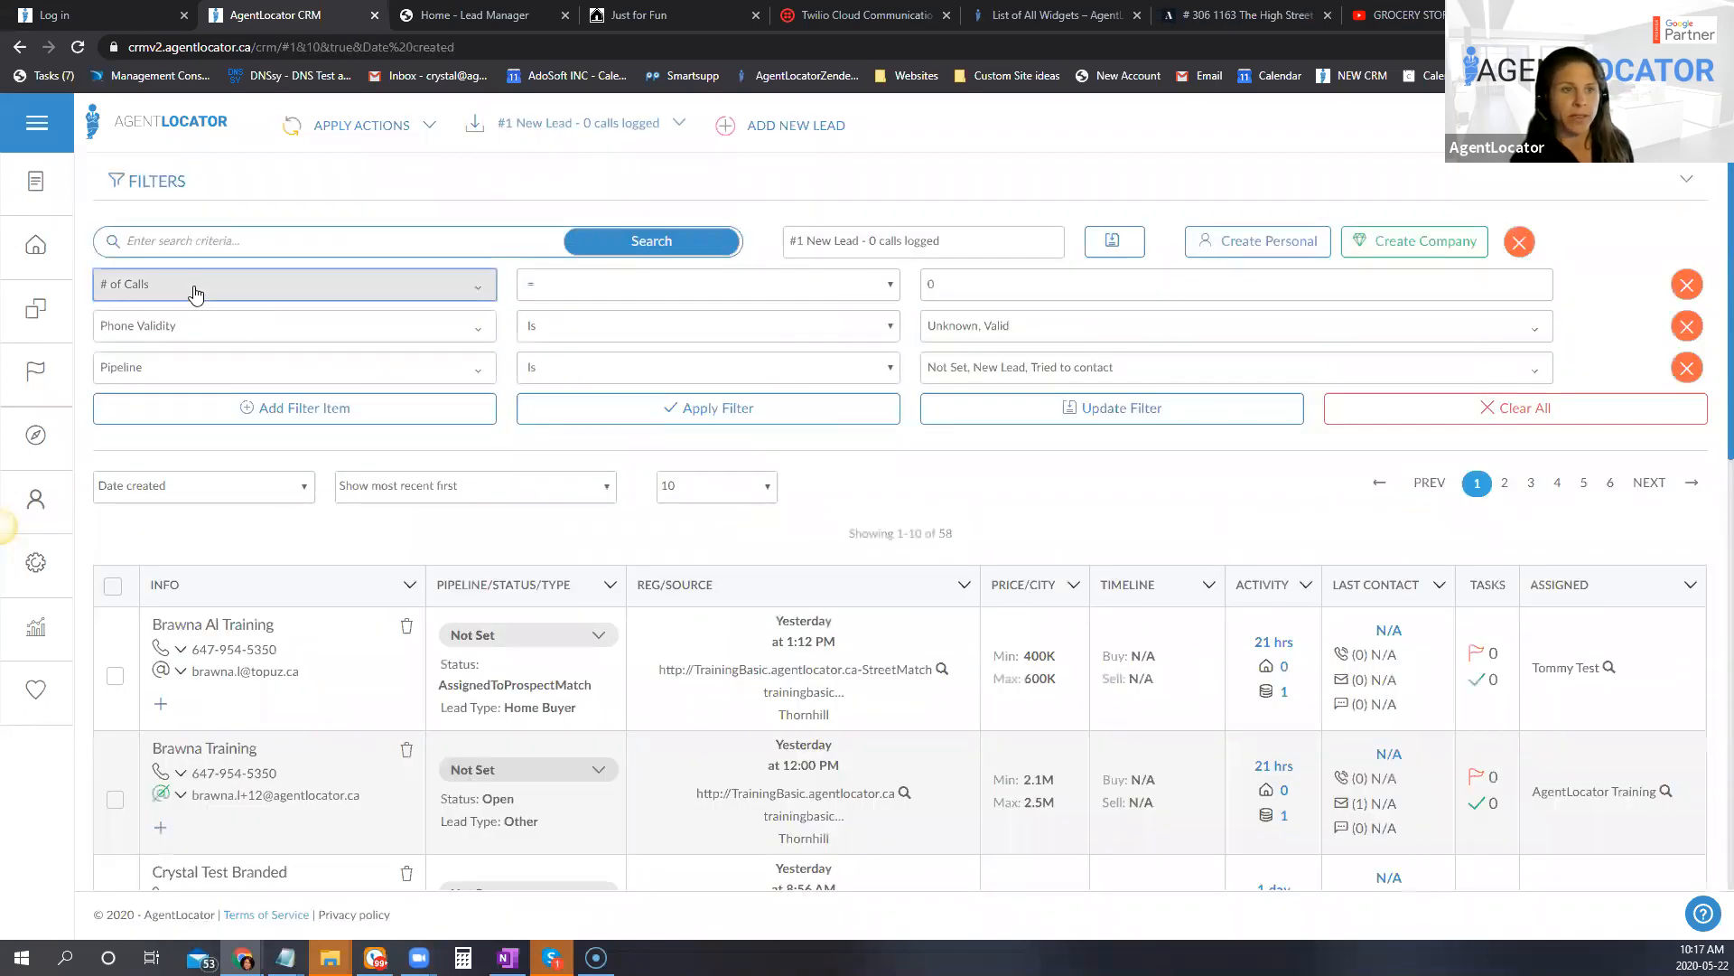
{"action": "left_click", "coordinate": [196, 293]}
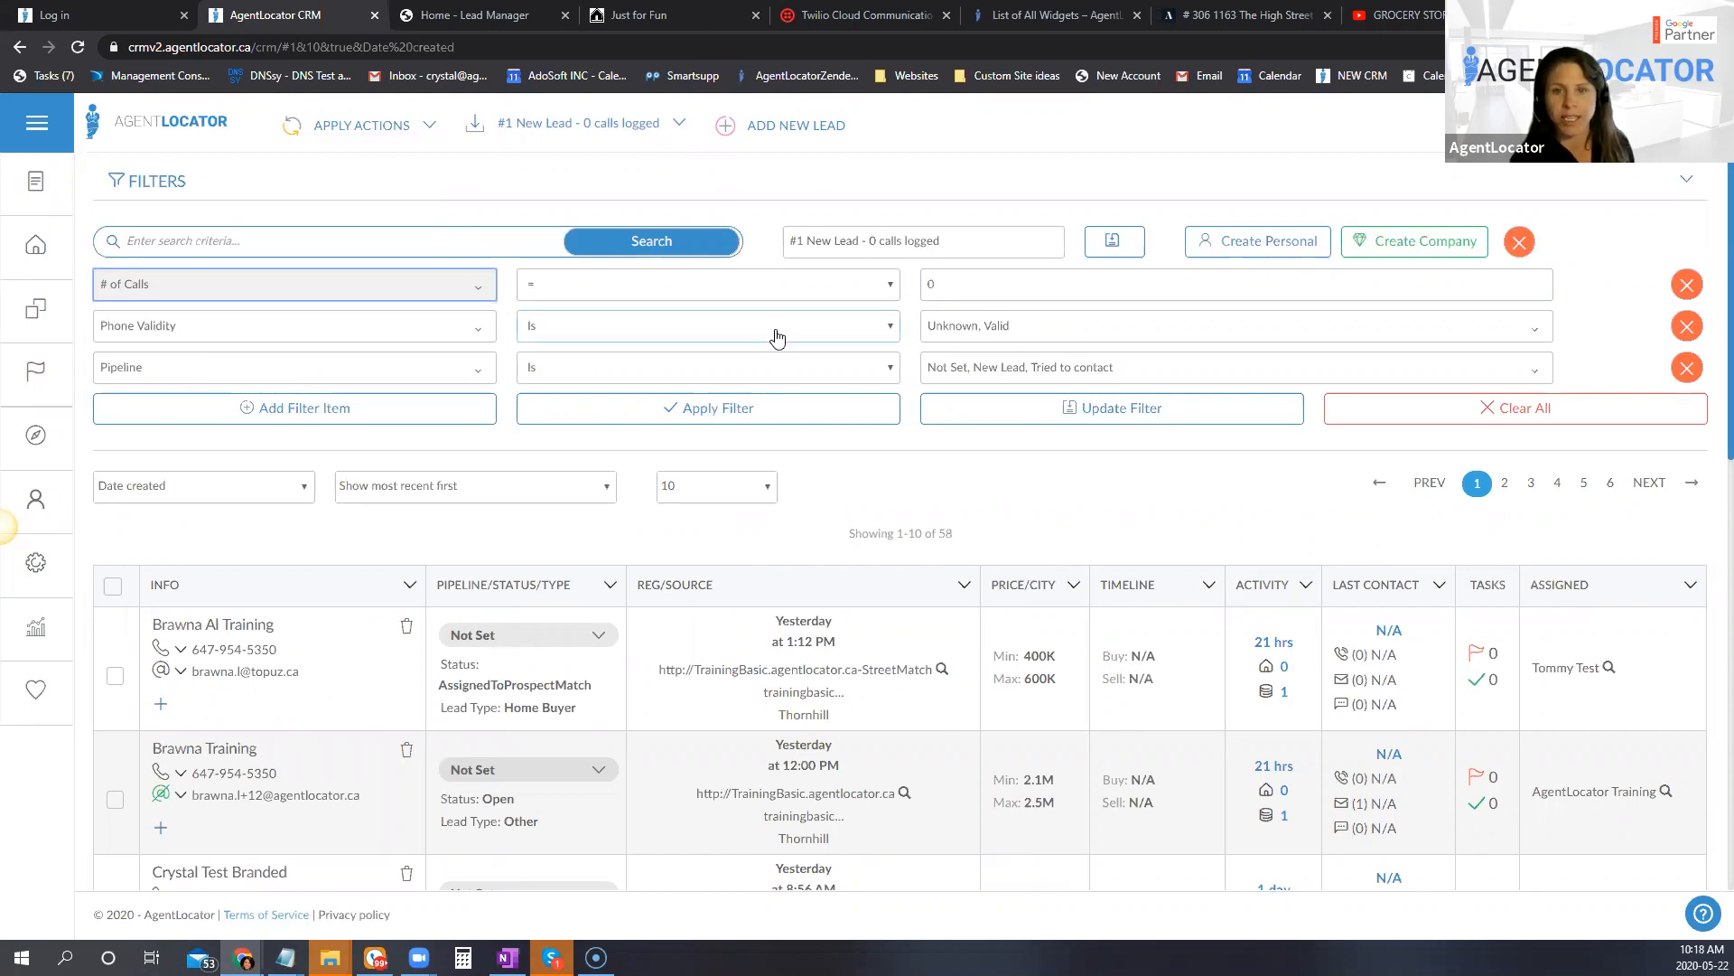
{"action": "left_click", "coordinate": [1016, 338]}
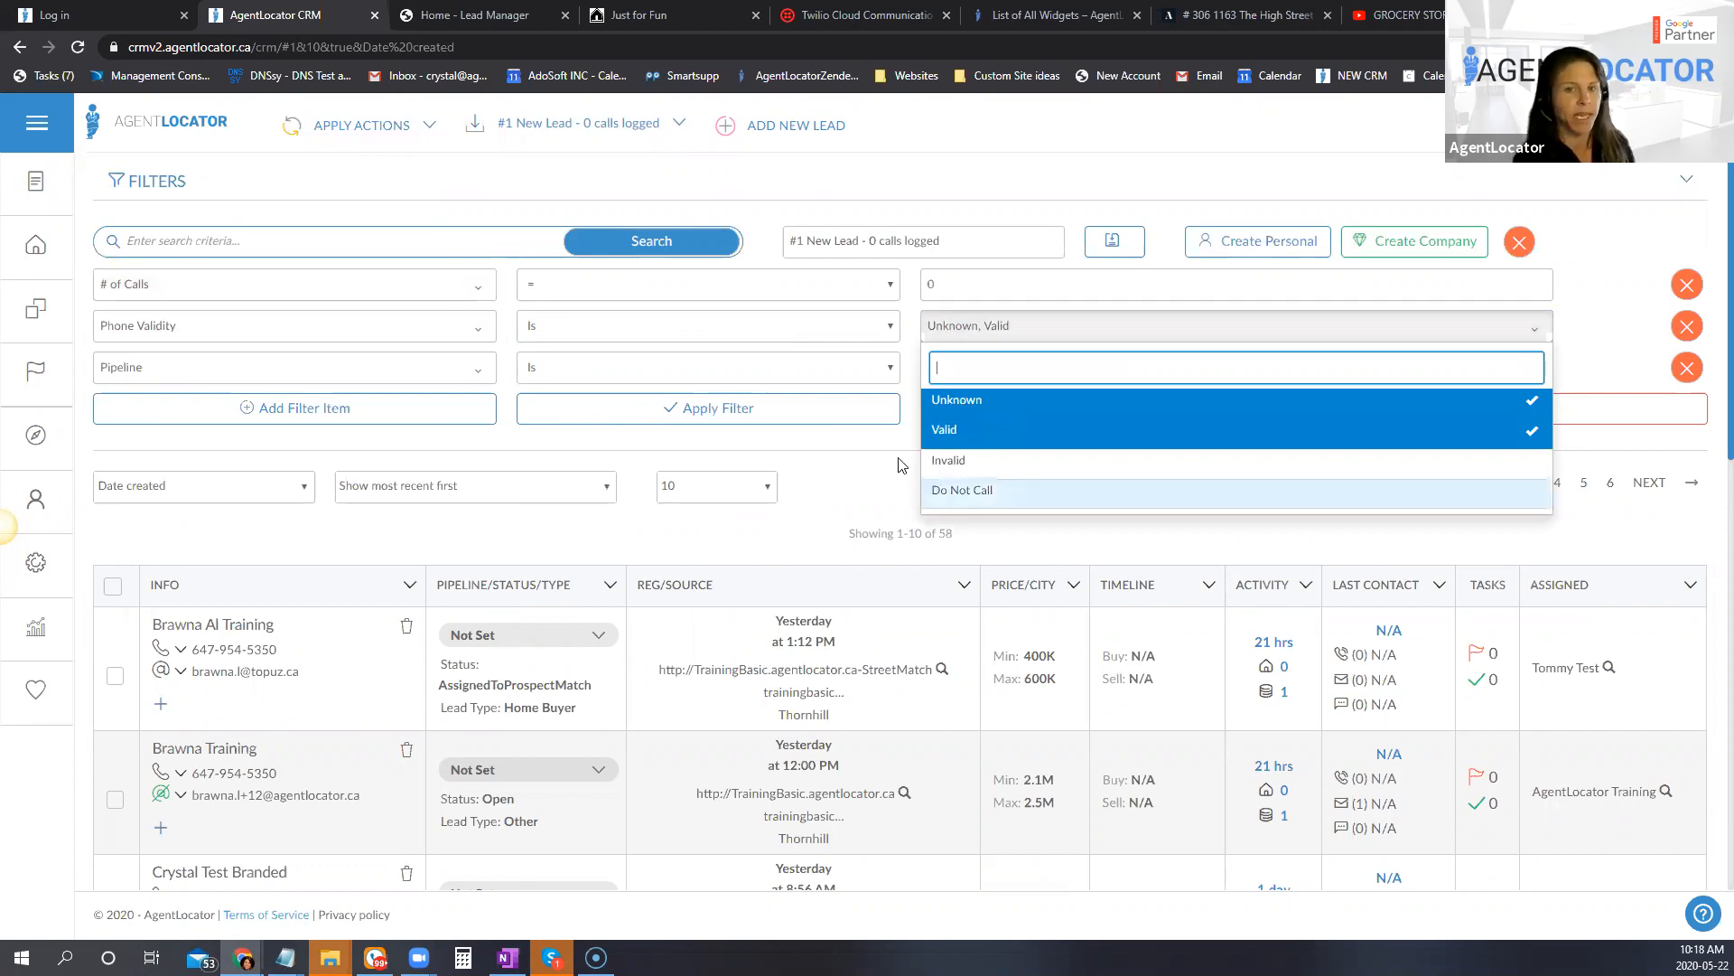
{"action": "left_click", "coordinate": [822, 463]}
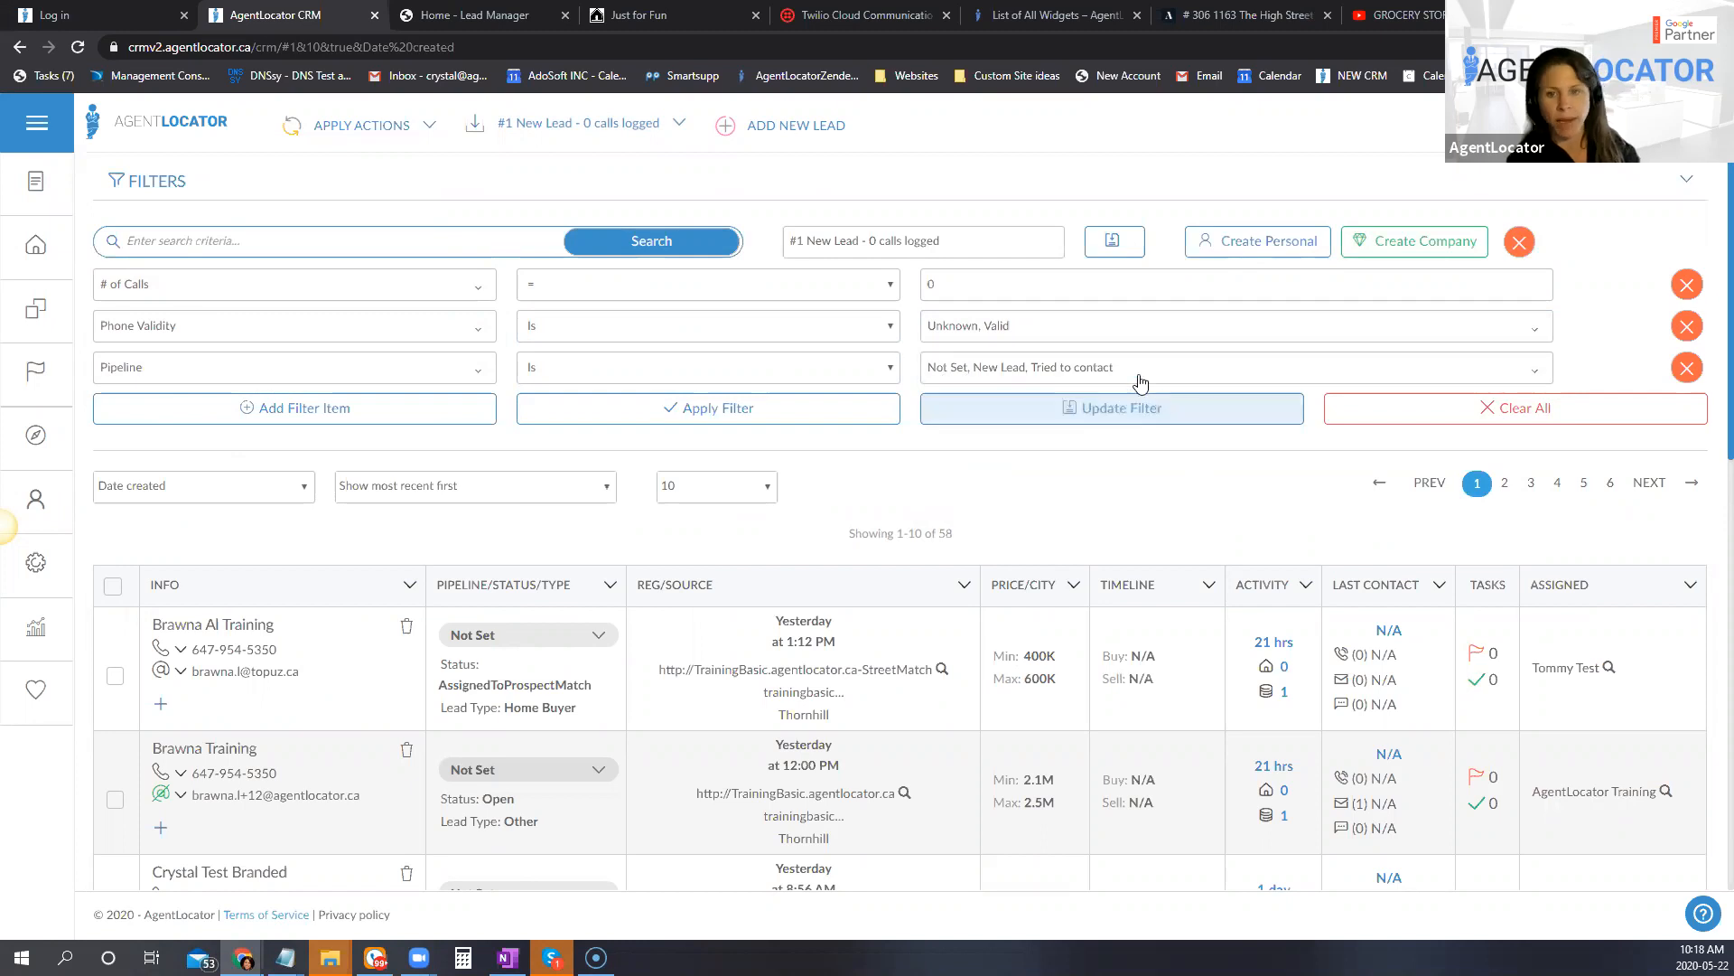
{"action": "left_click", "coordinate": [1072, 372]}
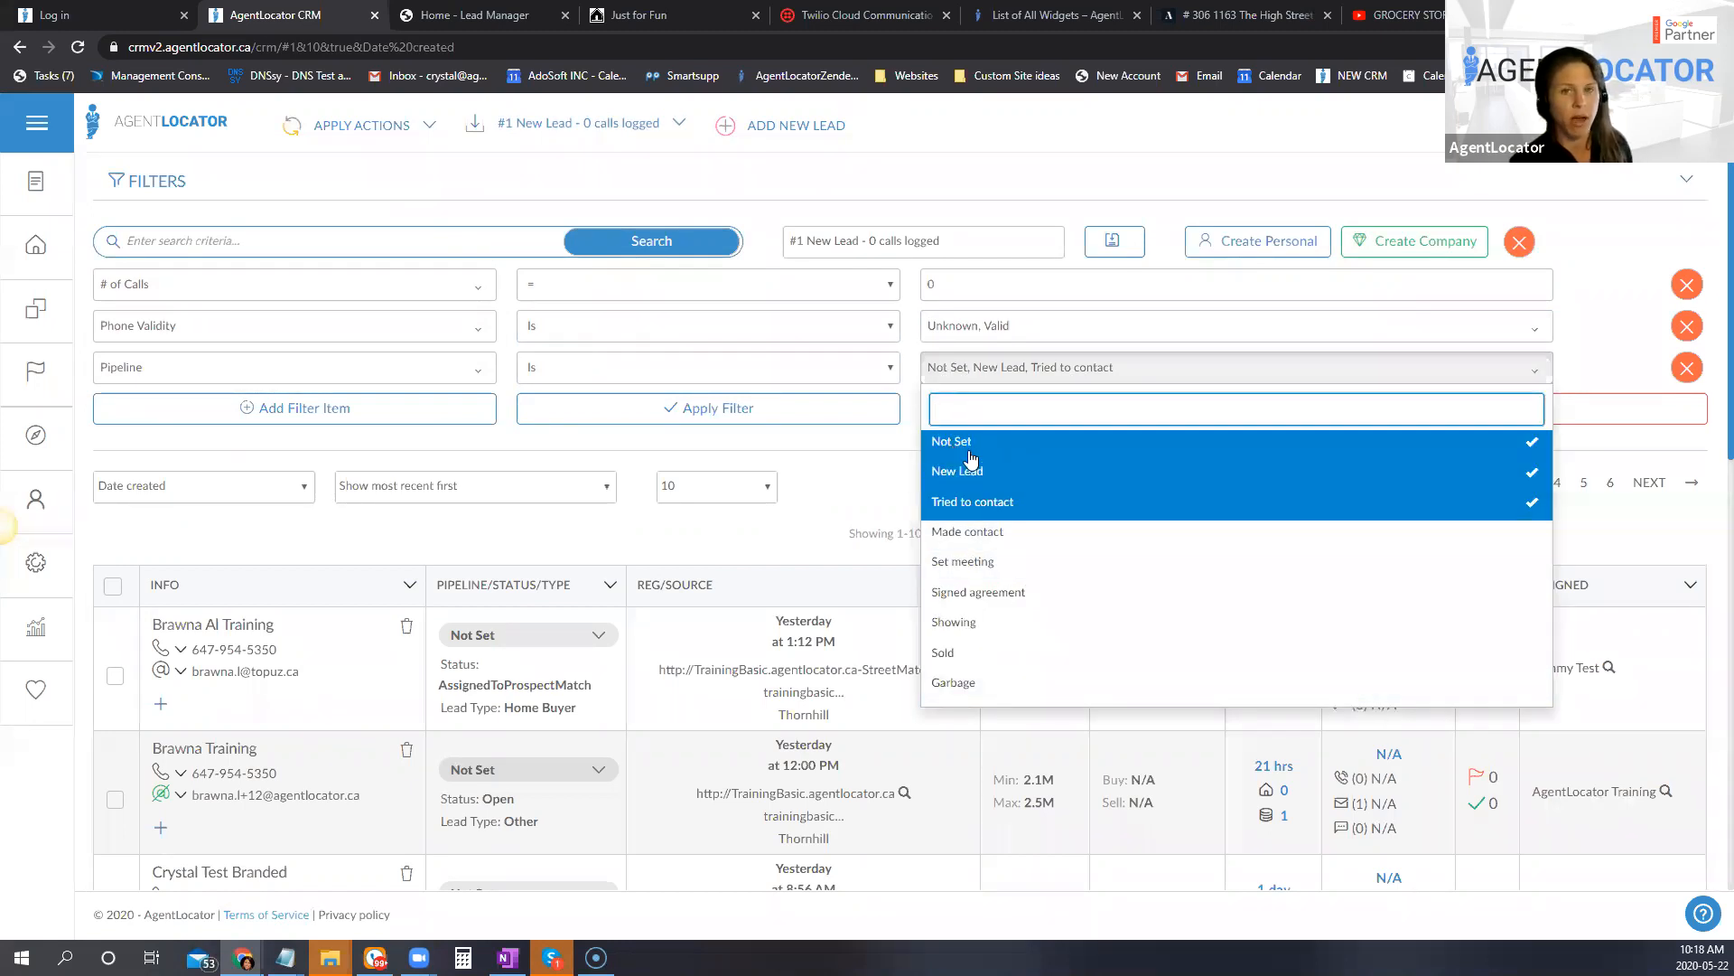
{"action": "left_click", "coordinate": [883, 458]}
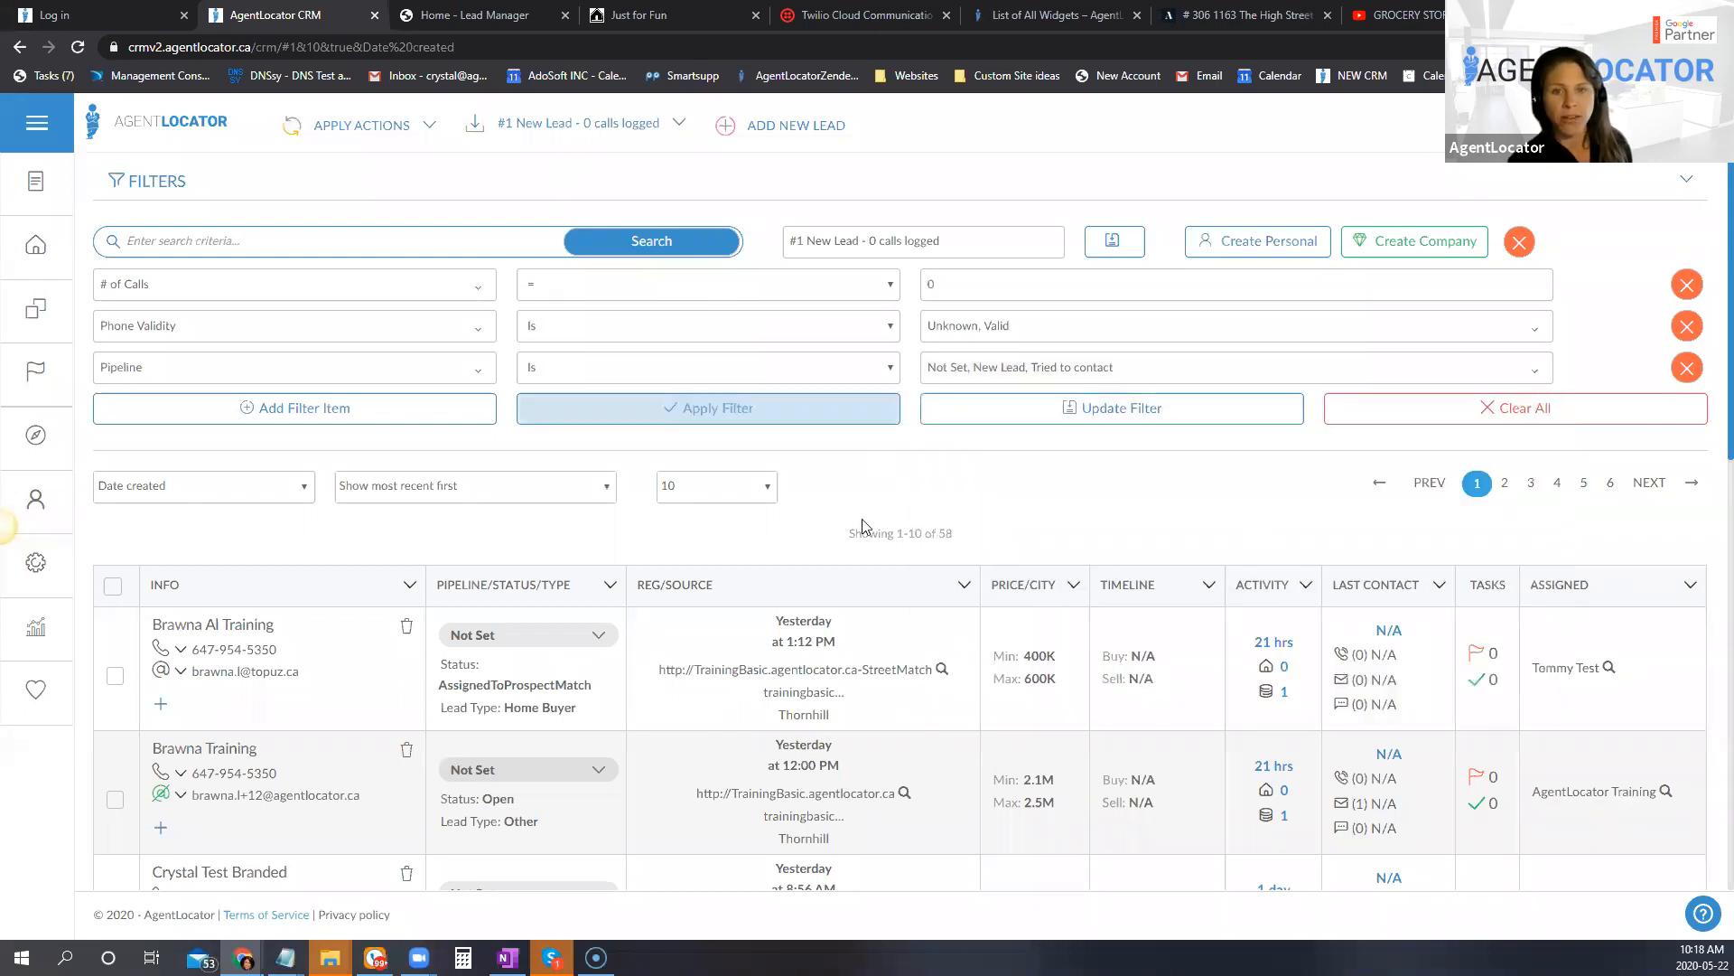
Step: Look through the leads returned by the filter, checking their pipeline stages, activity and last contact details
{"action": "scroll", "coordinate": [1175, 589], "scroll_direction": "down", "scroll_amount": 3}
{"action": "scroll", "coordinate": [1172, 593], "scroll_direction": "down", "scroll_amount": 3}
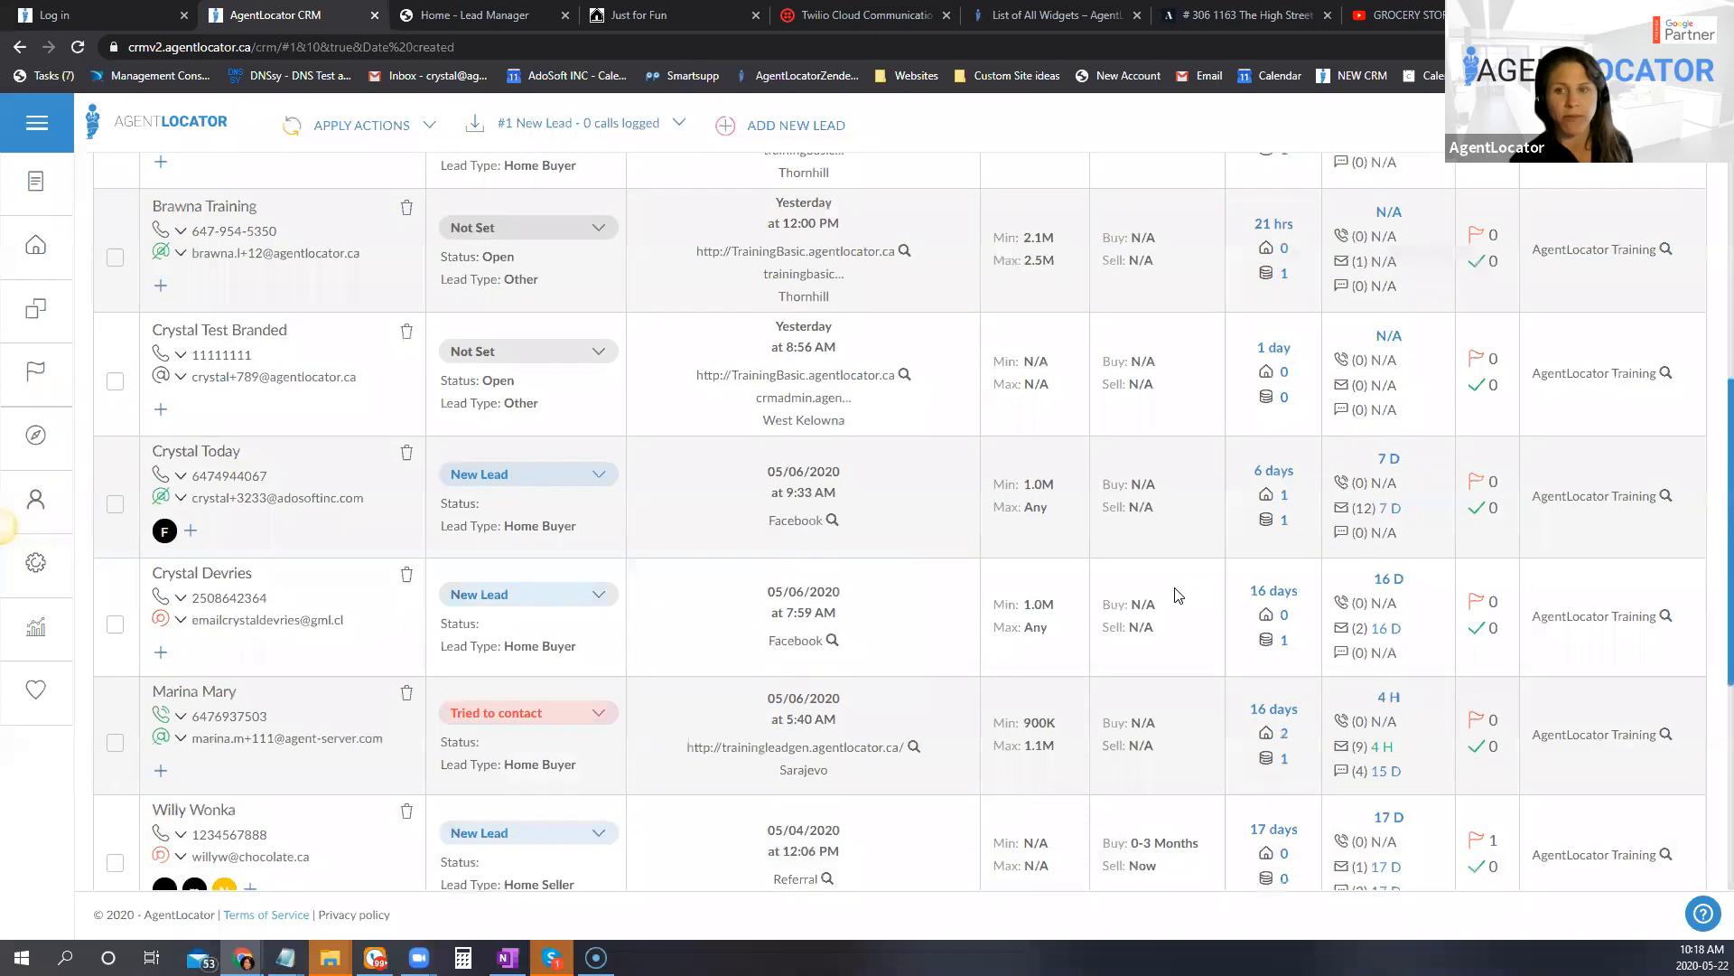
{"action": "scroll", "coordinate": [1169, 597], "scroll_direction": "up", "scroll_amount": 5}
{"action": "scroll", "coordinate": [1247, 647], "scroll_direction": "down", "scroll_amount": 7}
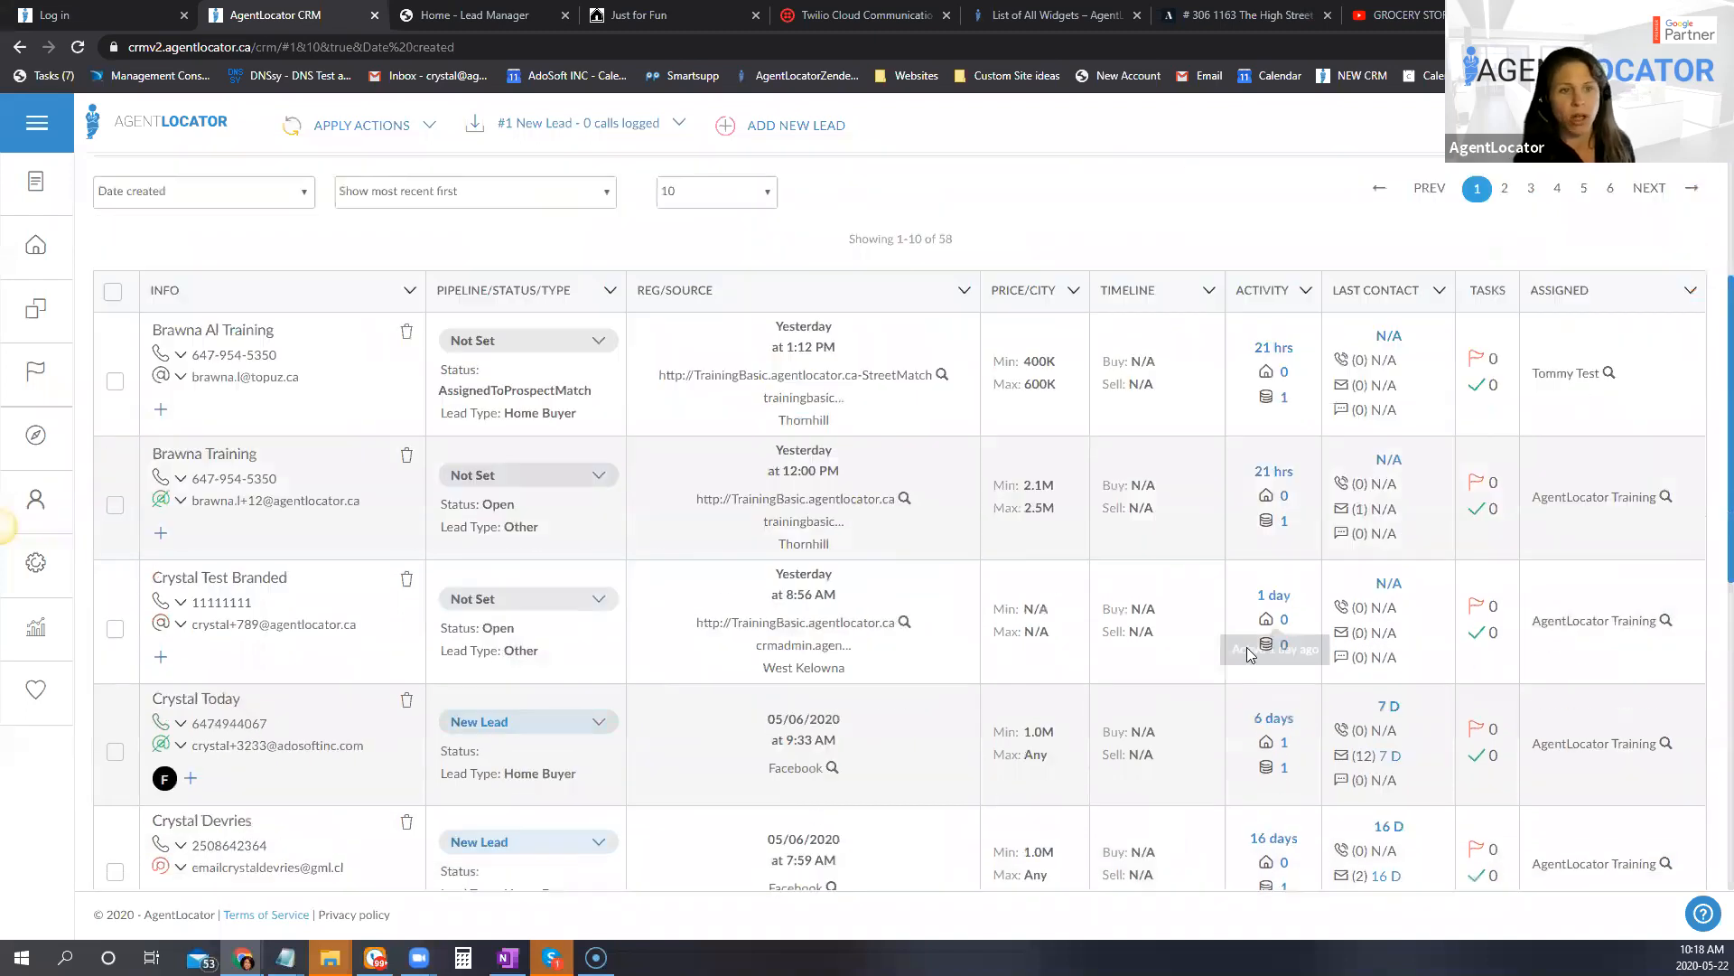
{"action": "scroll", "coordinate": [1236, 662], "scroll_direction": "up", "scroll_amount": 8}
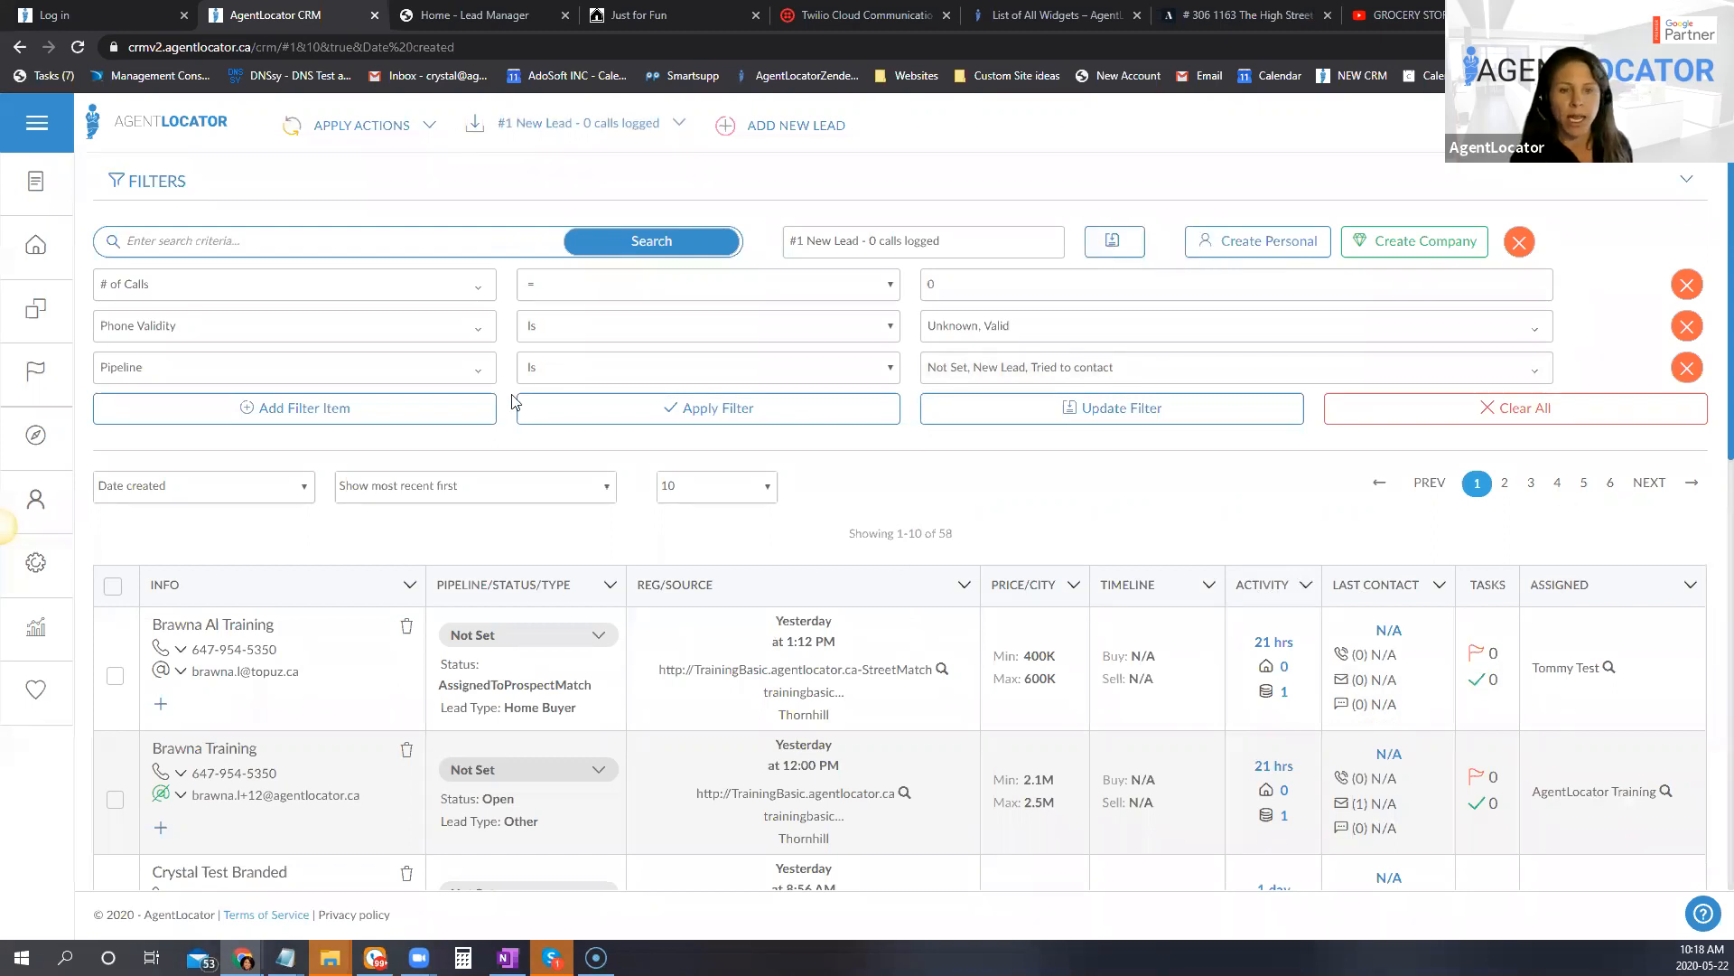
{"action": "scroll", "coordinate": [886, 505], "scroll_direction": "down", "scroll_amount": 8}
{"action": "scroll", "coordinate": [900, 819], "scroll_direction": "up", "scroll_amount": 7}
{"action": "scroll", "coordinate": [1091, 771], "scroll_direction": "up", "scroll_amount": 1}
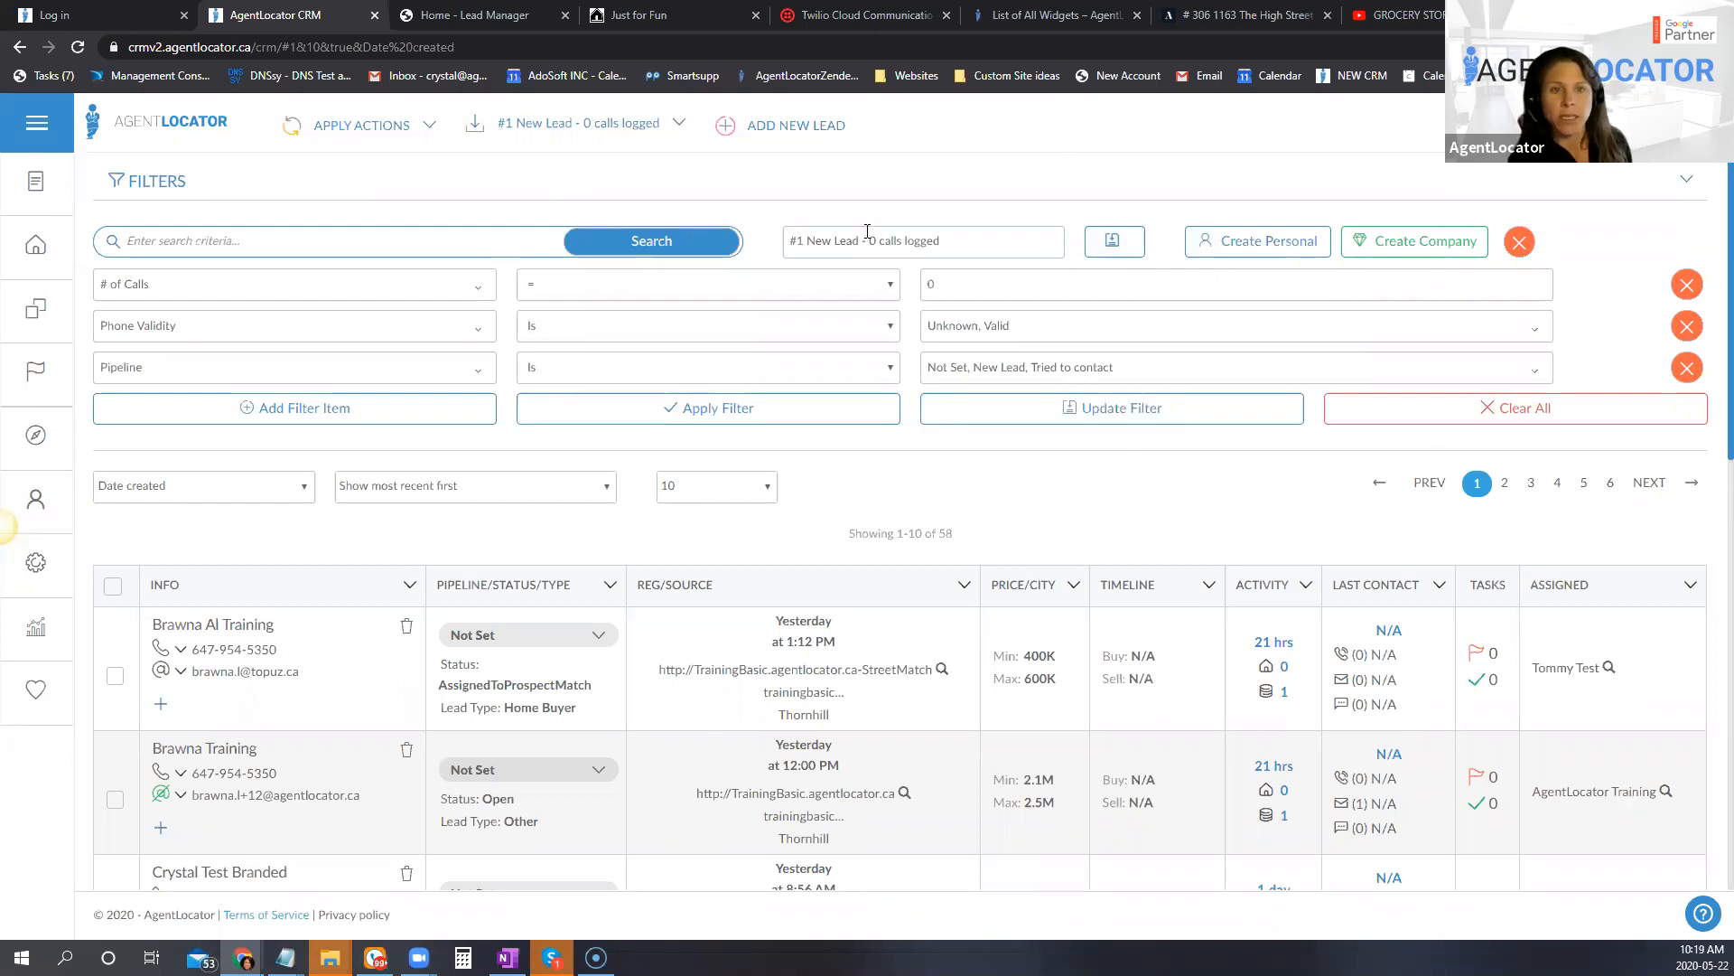
Step: Apply the saved company filter "#2 New Lead - Need to make contact" and look over its number-of-calls criterion and resulting leads
{"action": "left_click", "coordinate": [670, 132]}
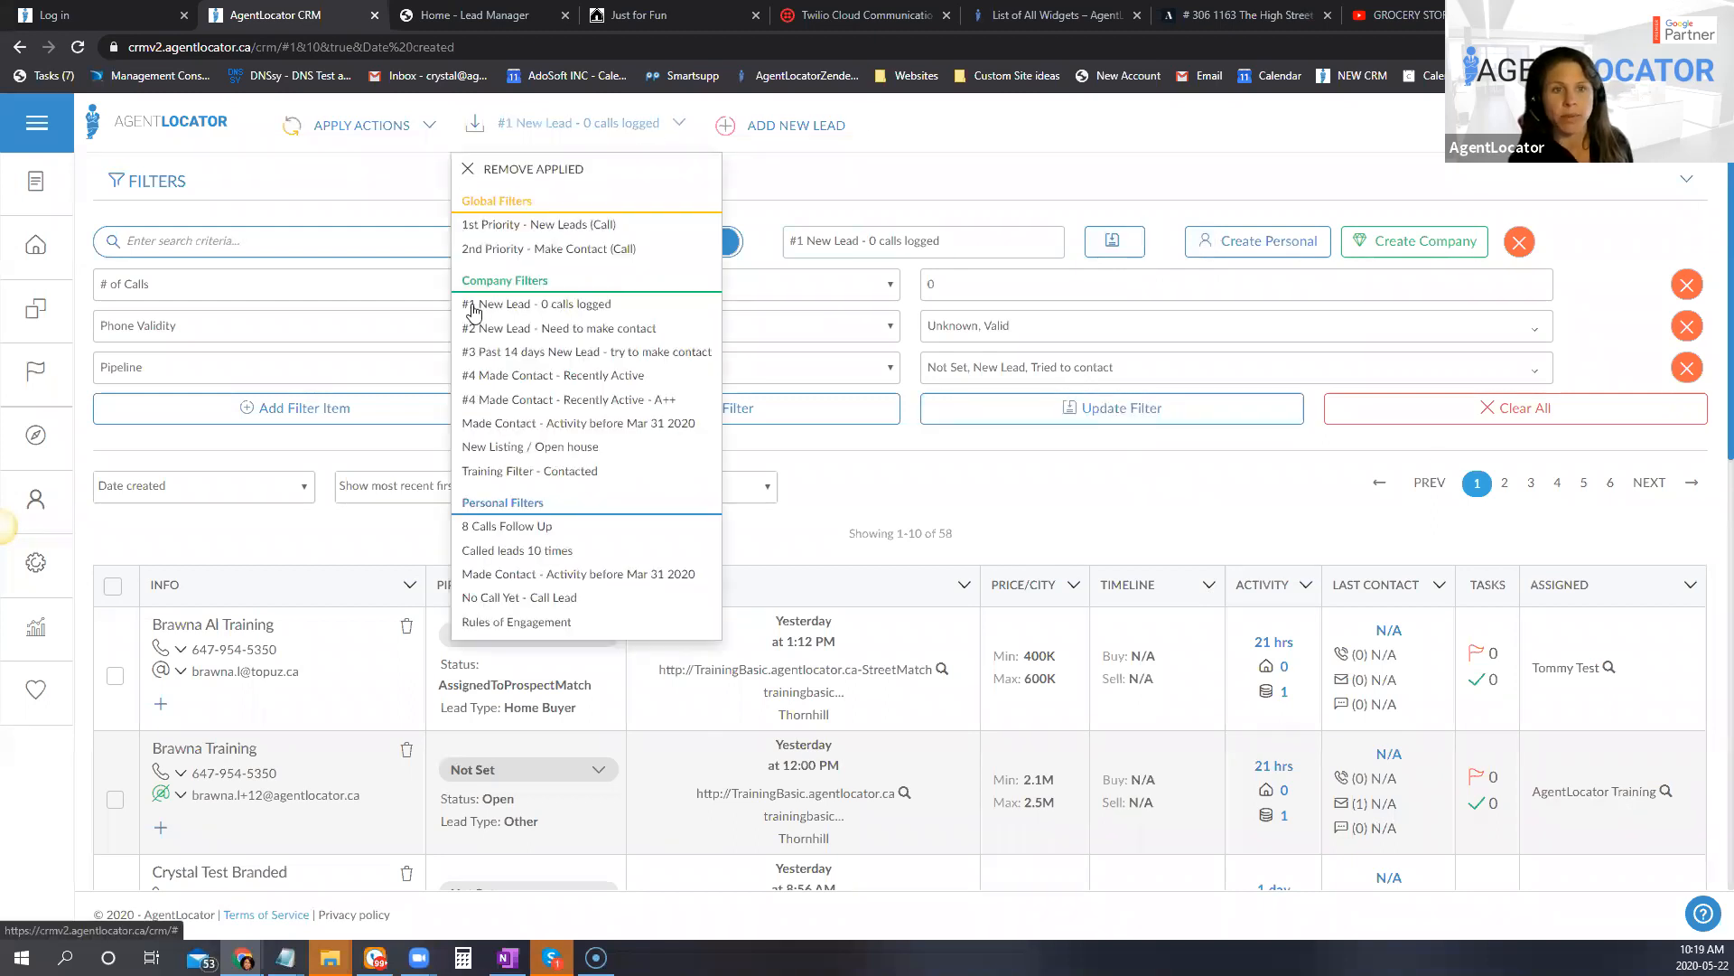
{"action": "left_click", "coordinate": [494, 336]}
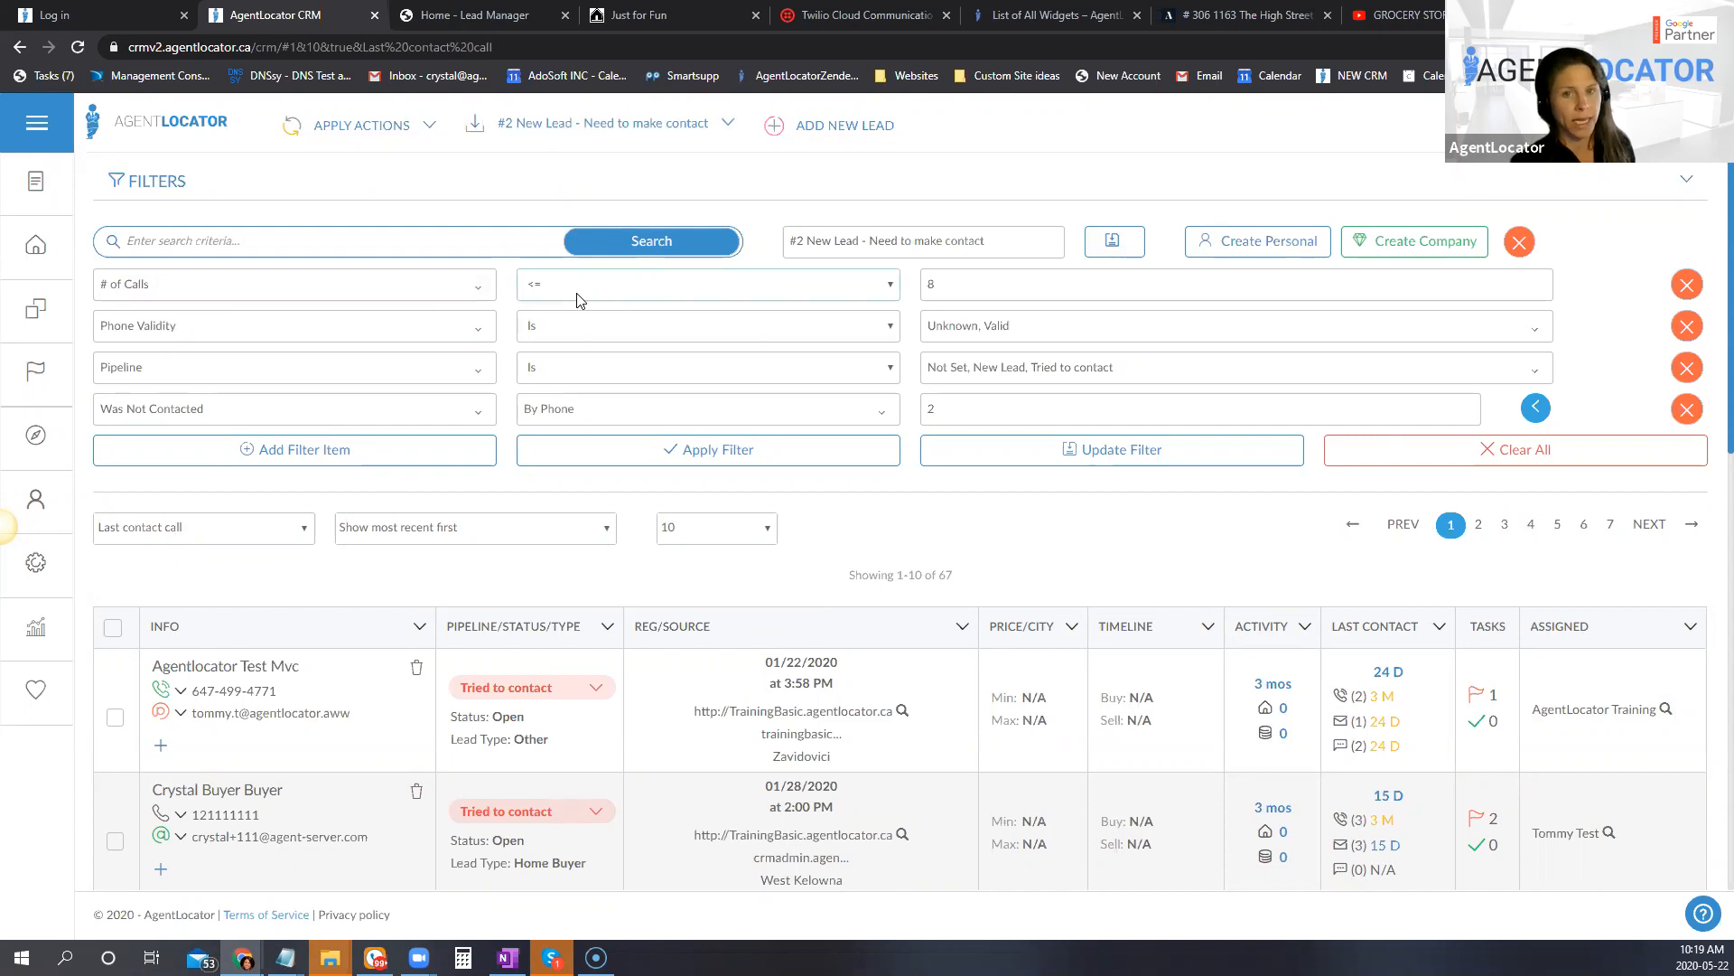
{"action": "double_click", "coordinate": [941, 283]}
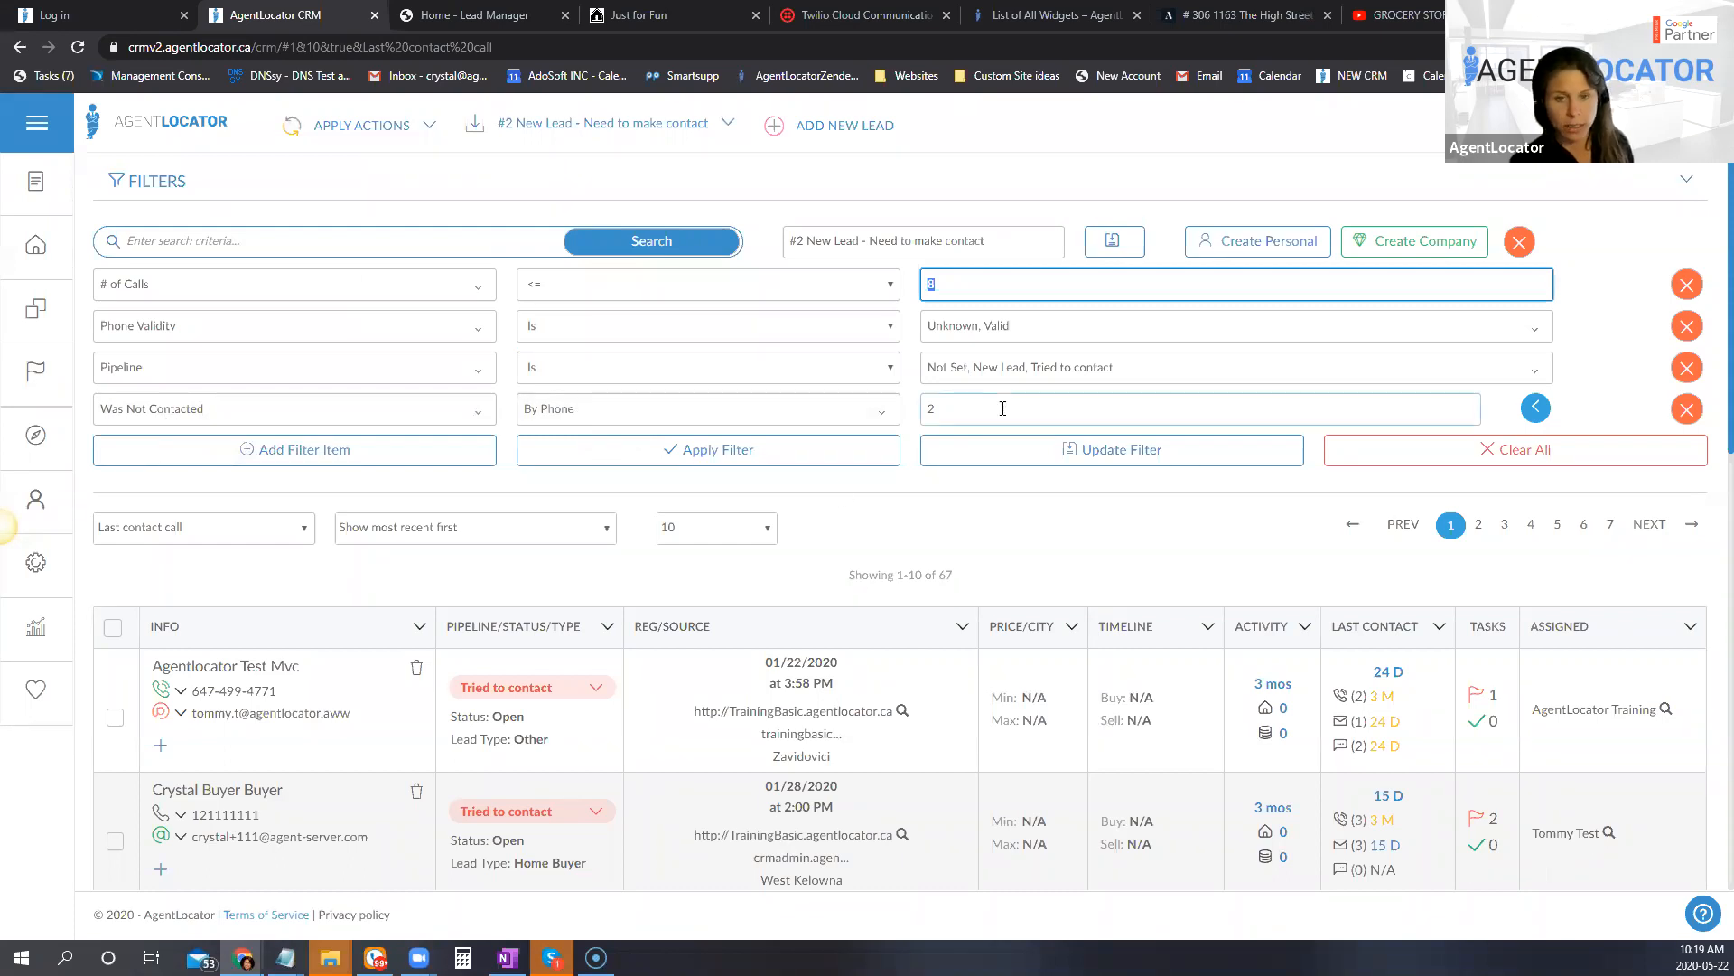
{"action": "scroll", "coordinate": [1089, 623], "scroll_direction": "down", "scroll_amount": 3}
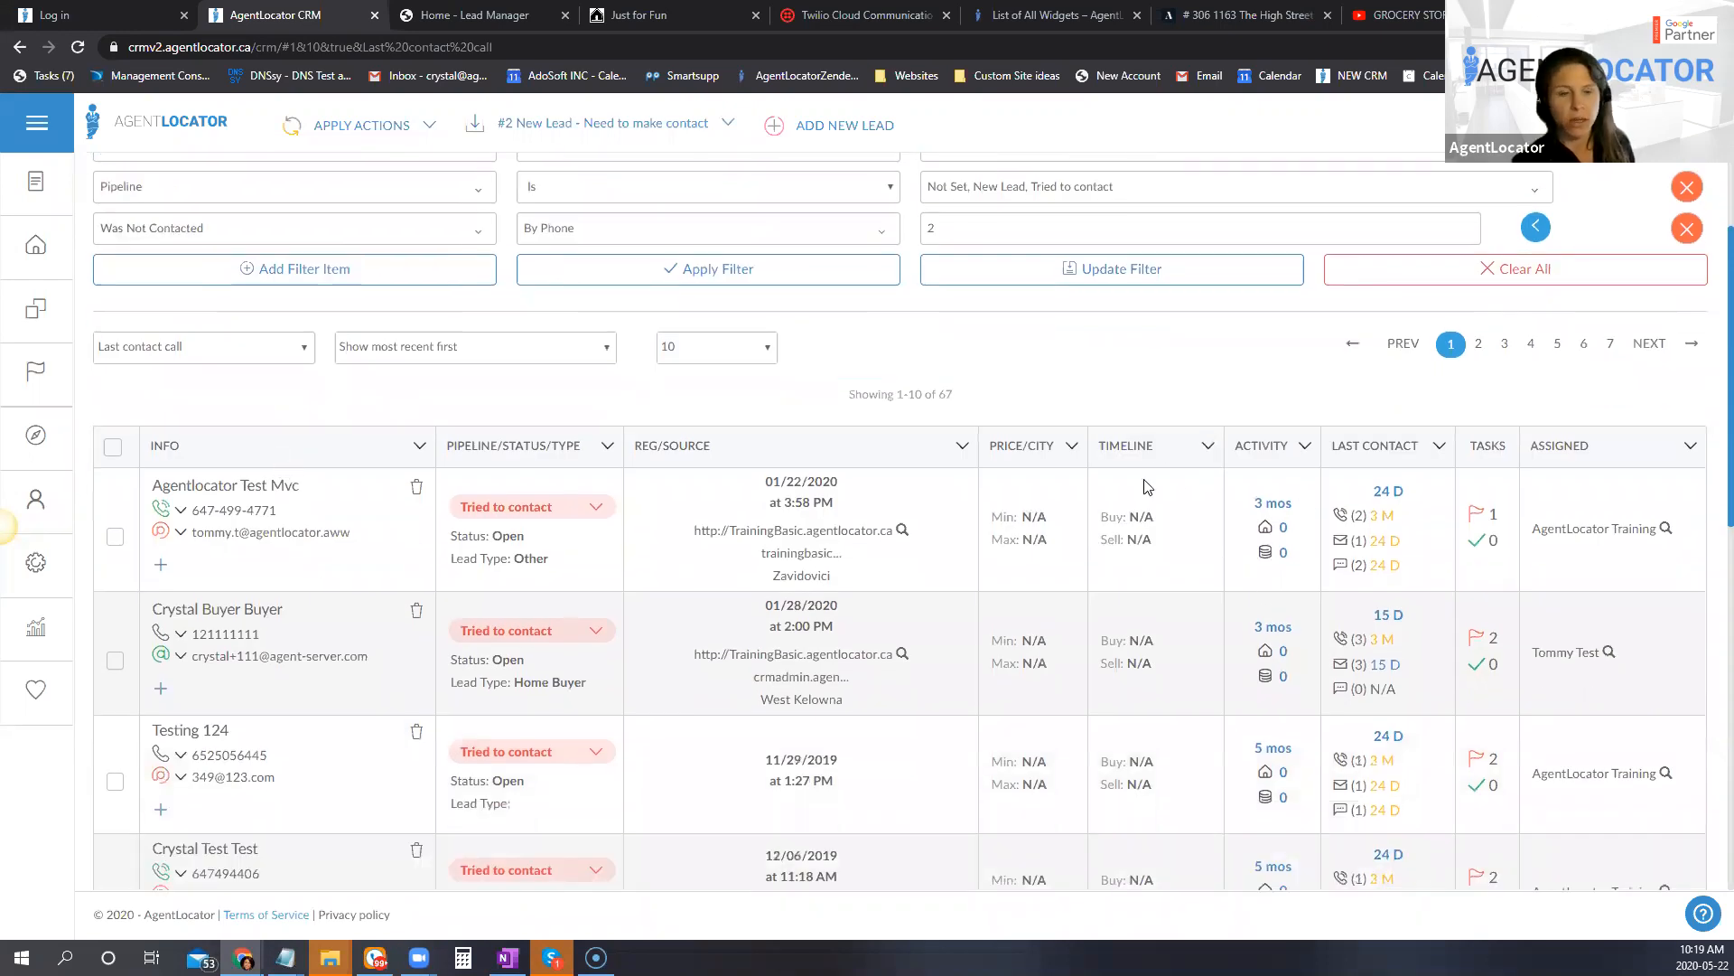
{"action": "scroll", "coordinate": [1148, 487], "scroll_direction": "up", "scroll_amount": 3}
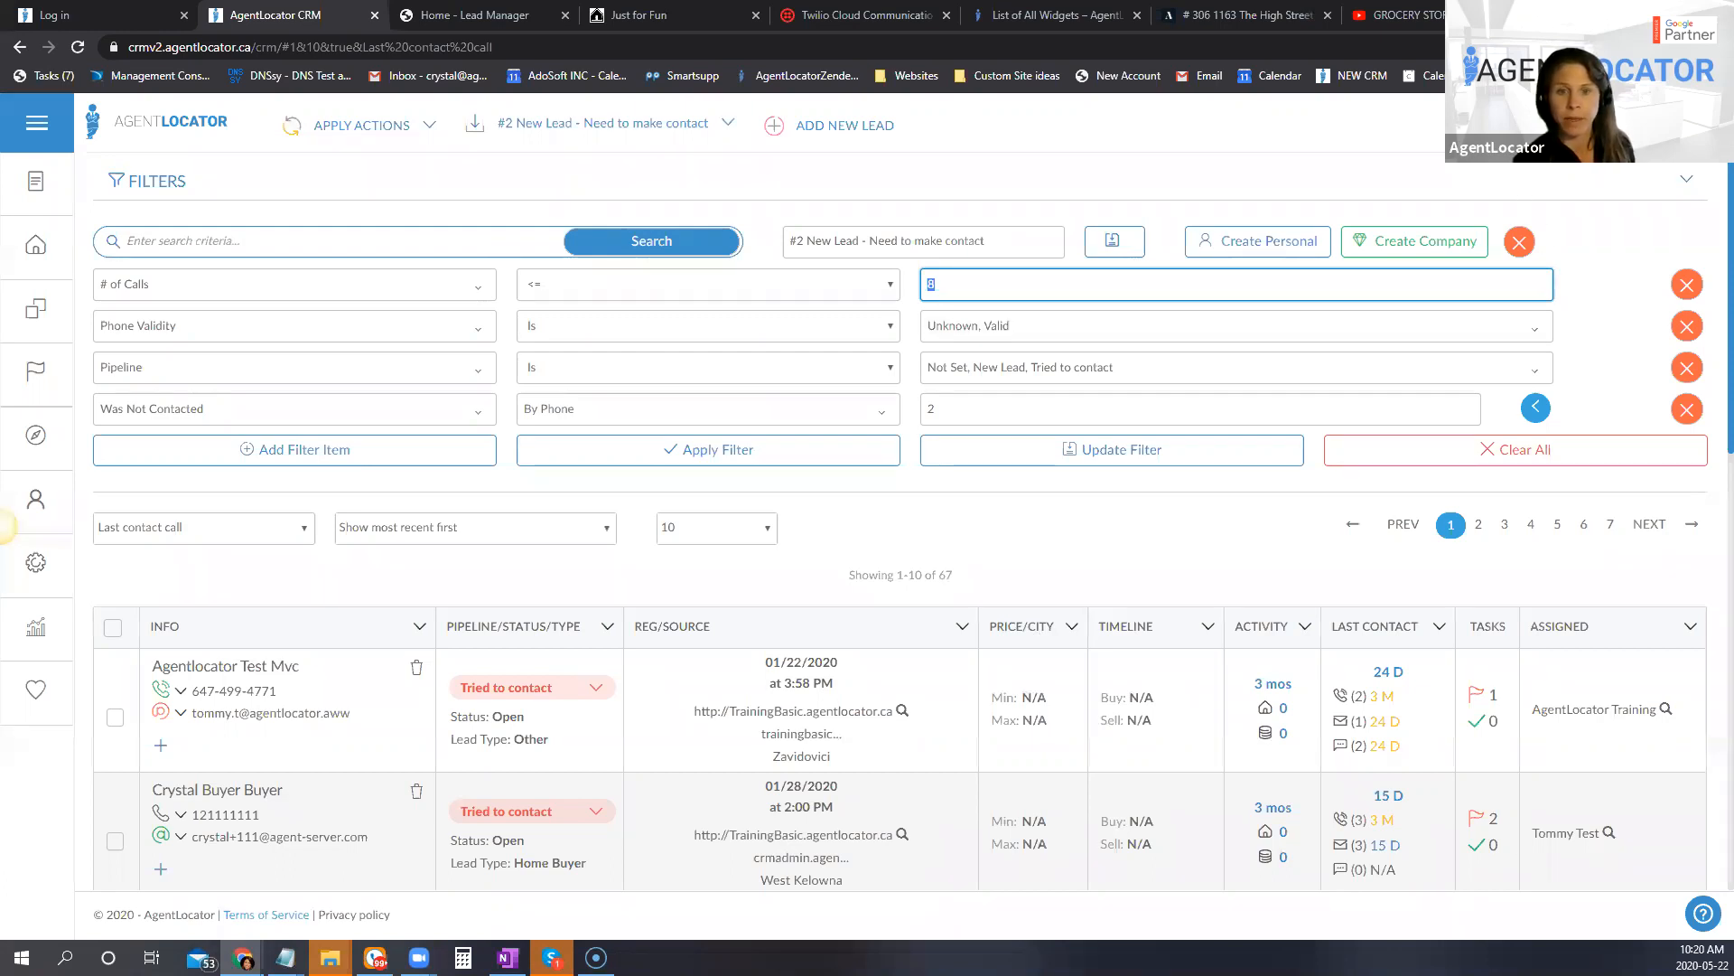
Step: Look over the available saved global, company and personal filters, keep the current one, and check the first lead's last contact details
{"action": "left_click", "coordinate": [2, 526]}
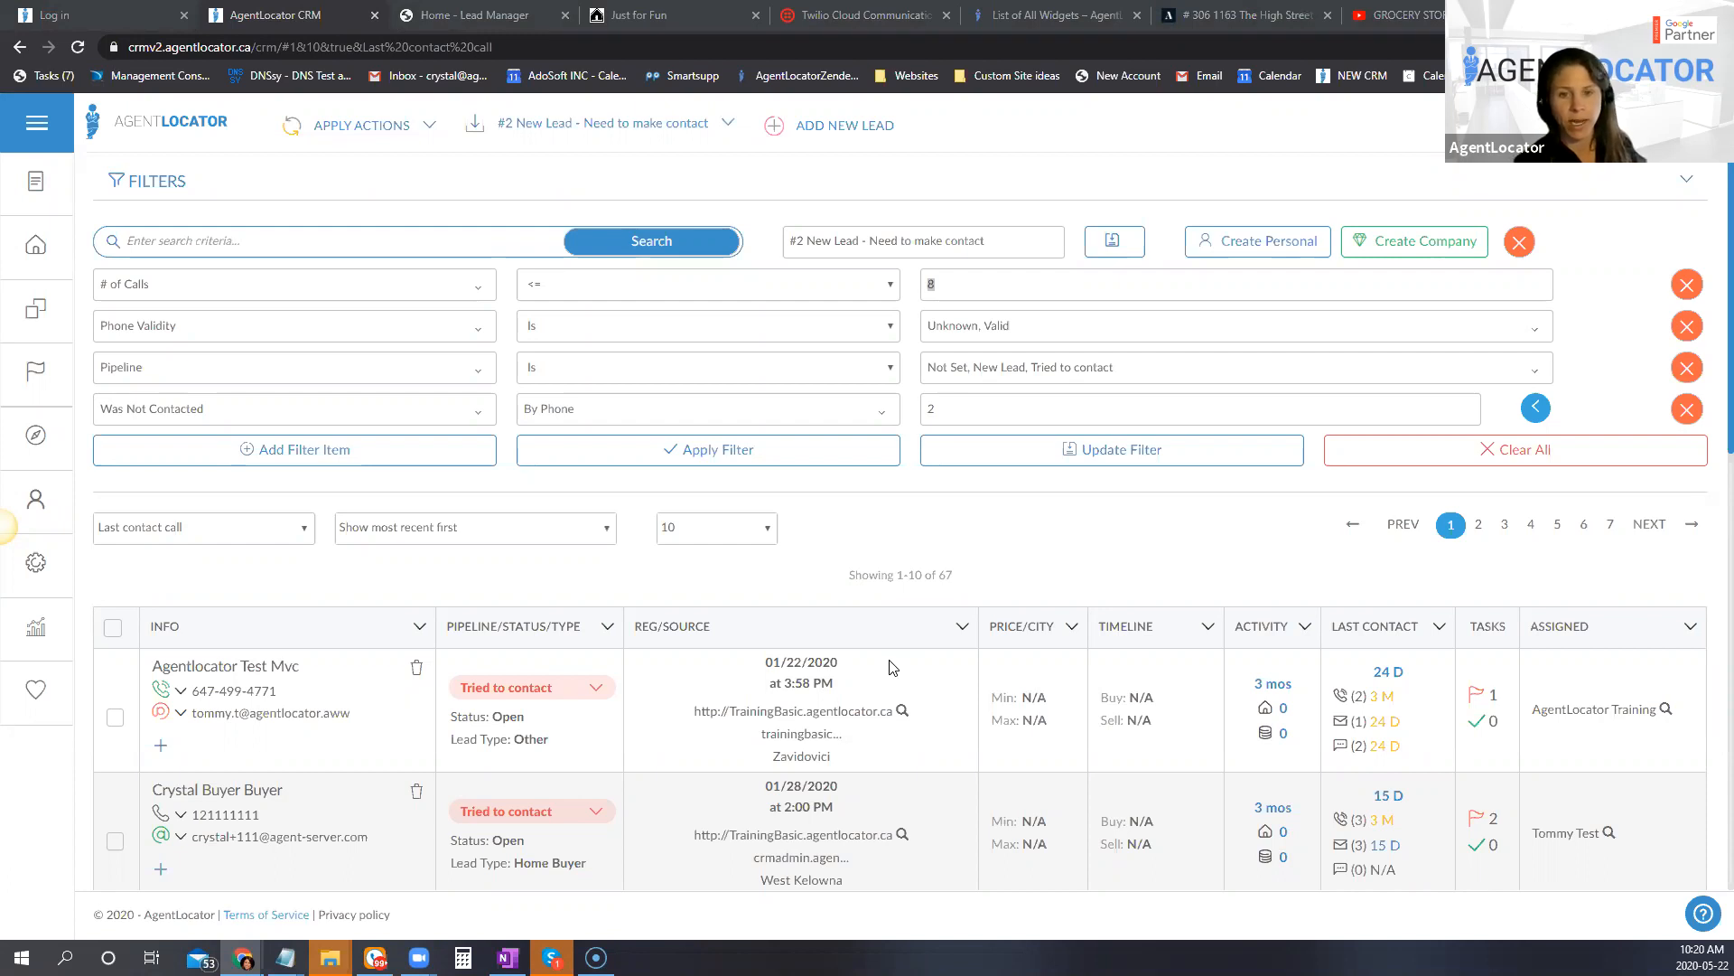
{"action": "left_click", "coordinate": [1110, 548]}
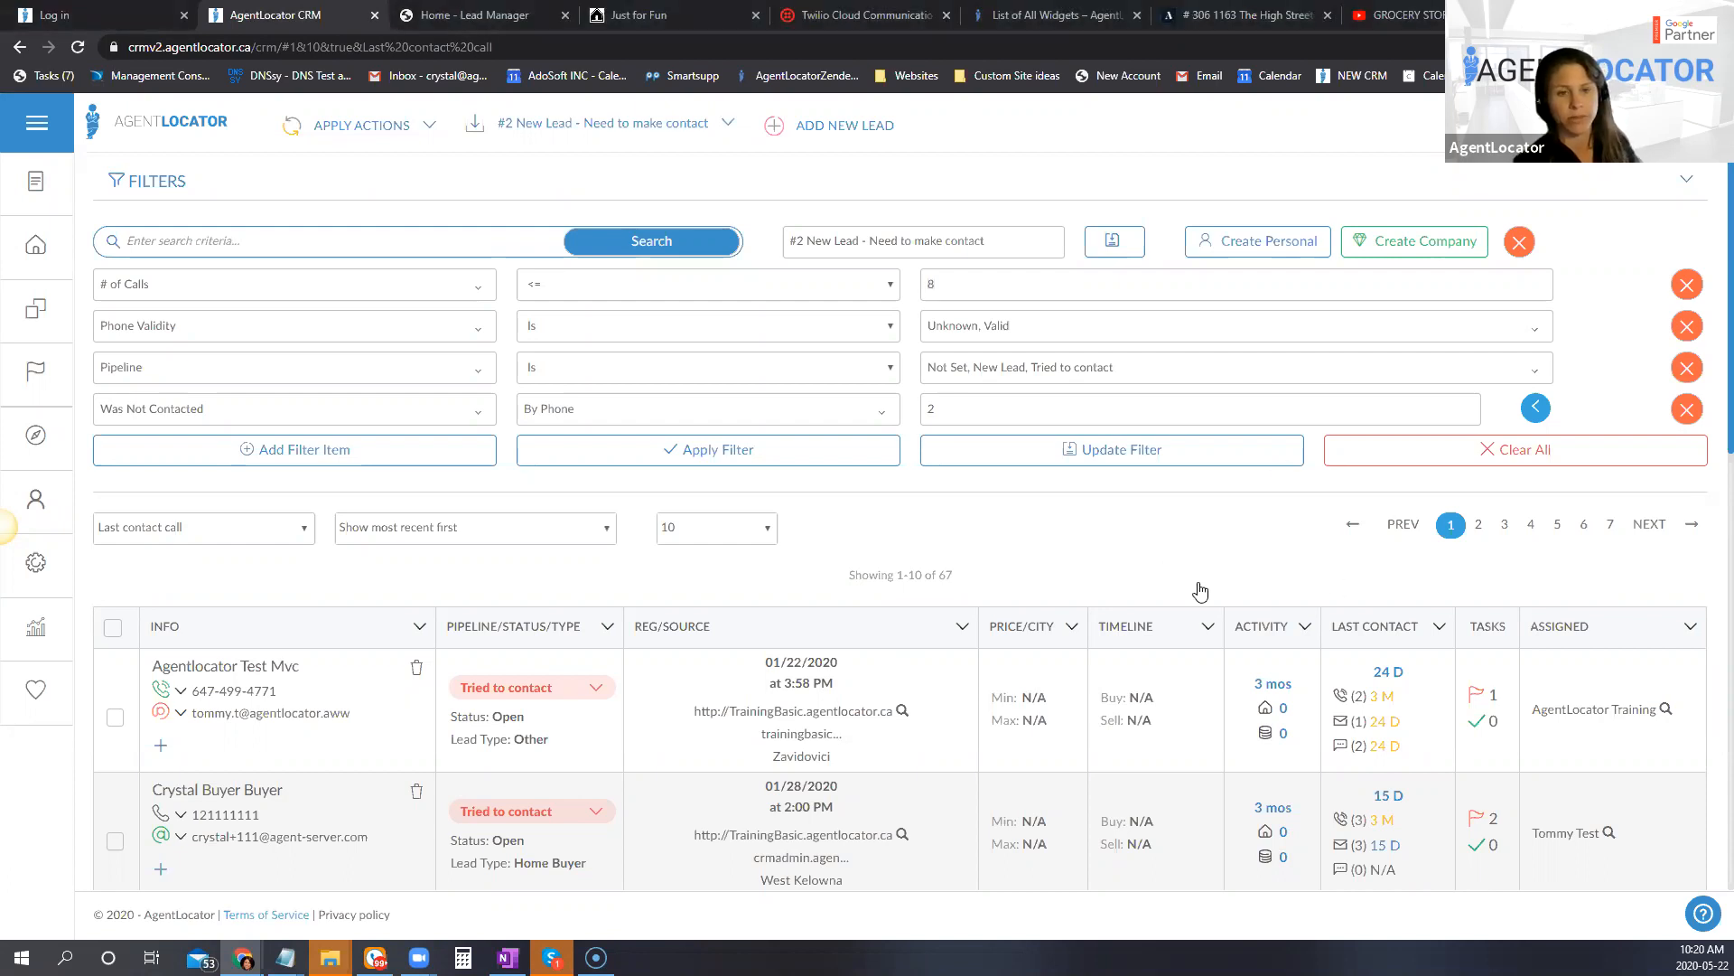
{"action": "left_click", "coordinate": [643, 123]}
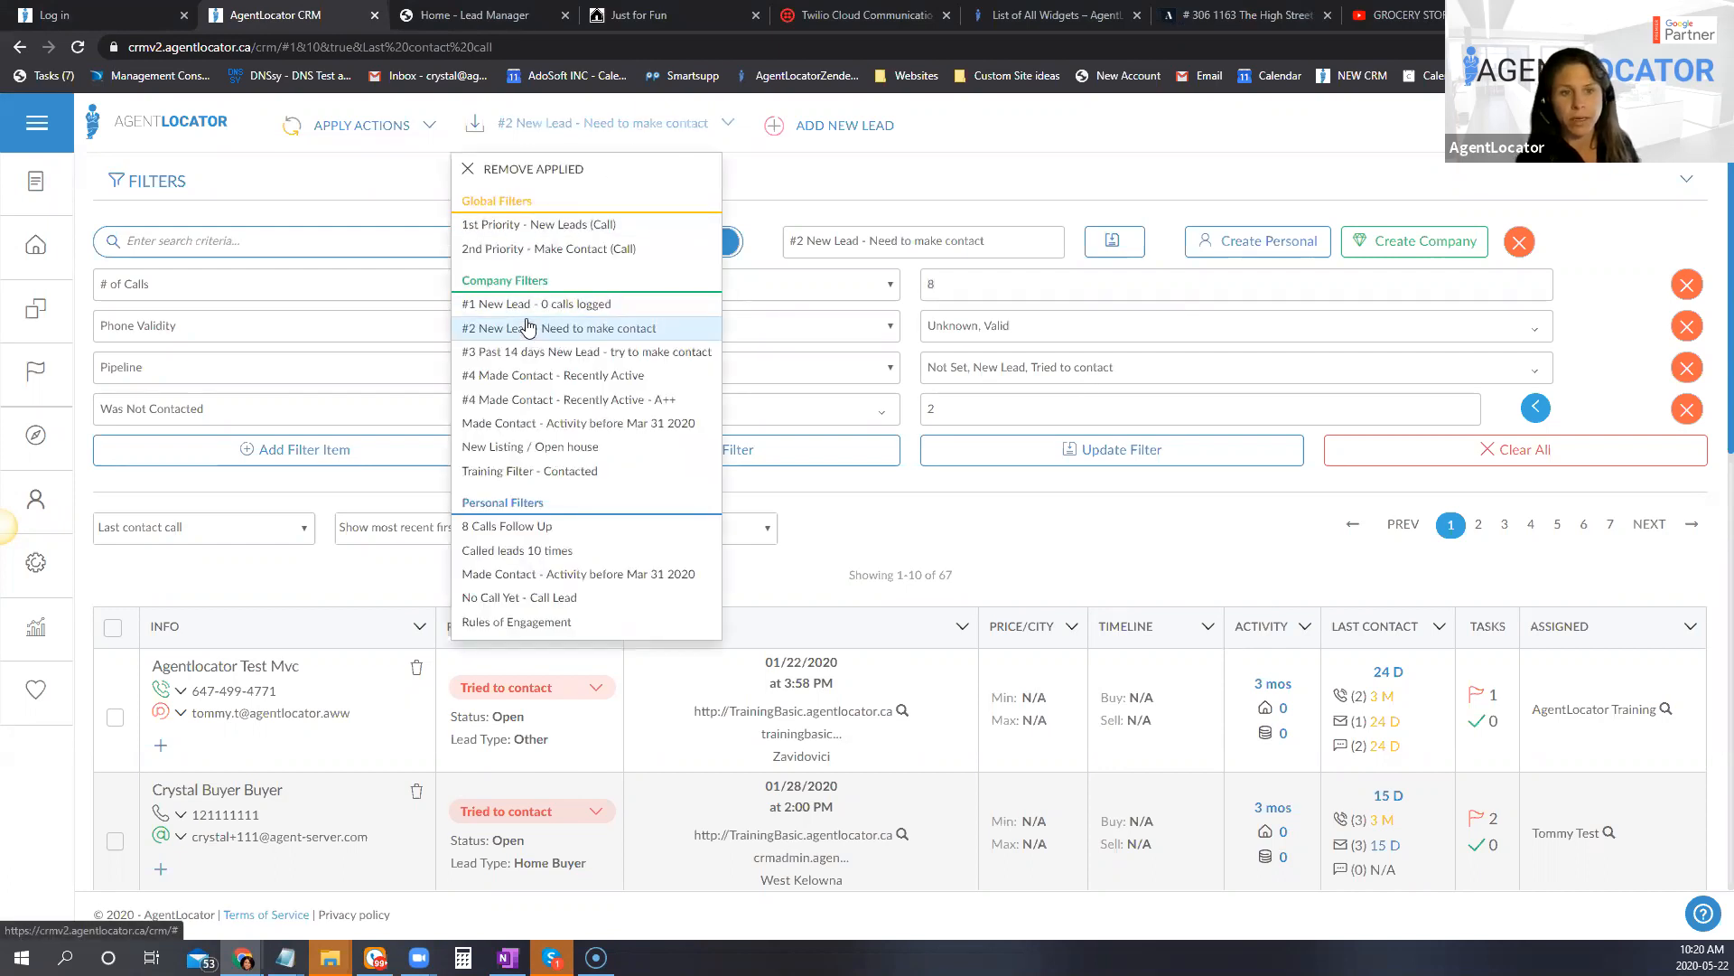
{"action": "left_click", "coordinate": [1057, 605]}
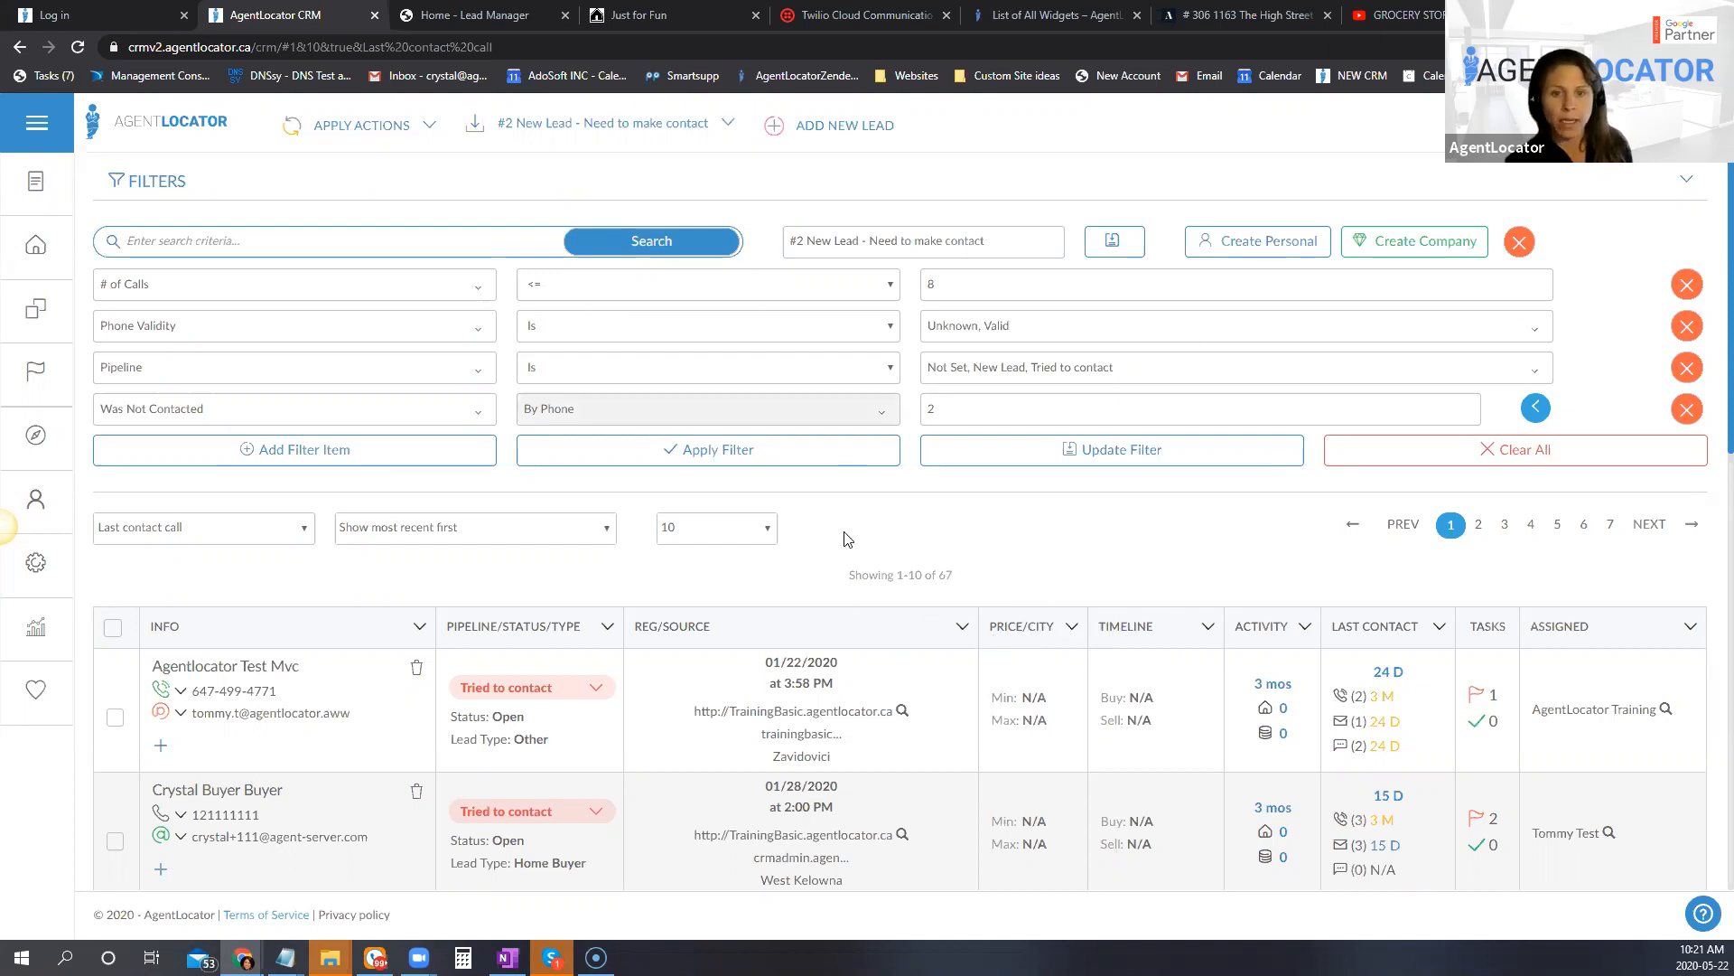
{"action": "left_click", "coordinate": [553, 131]}
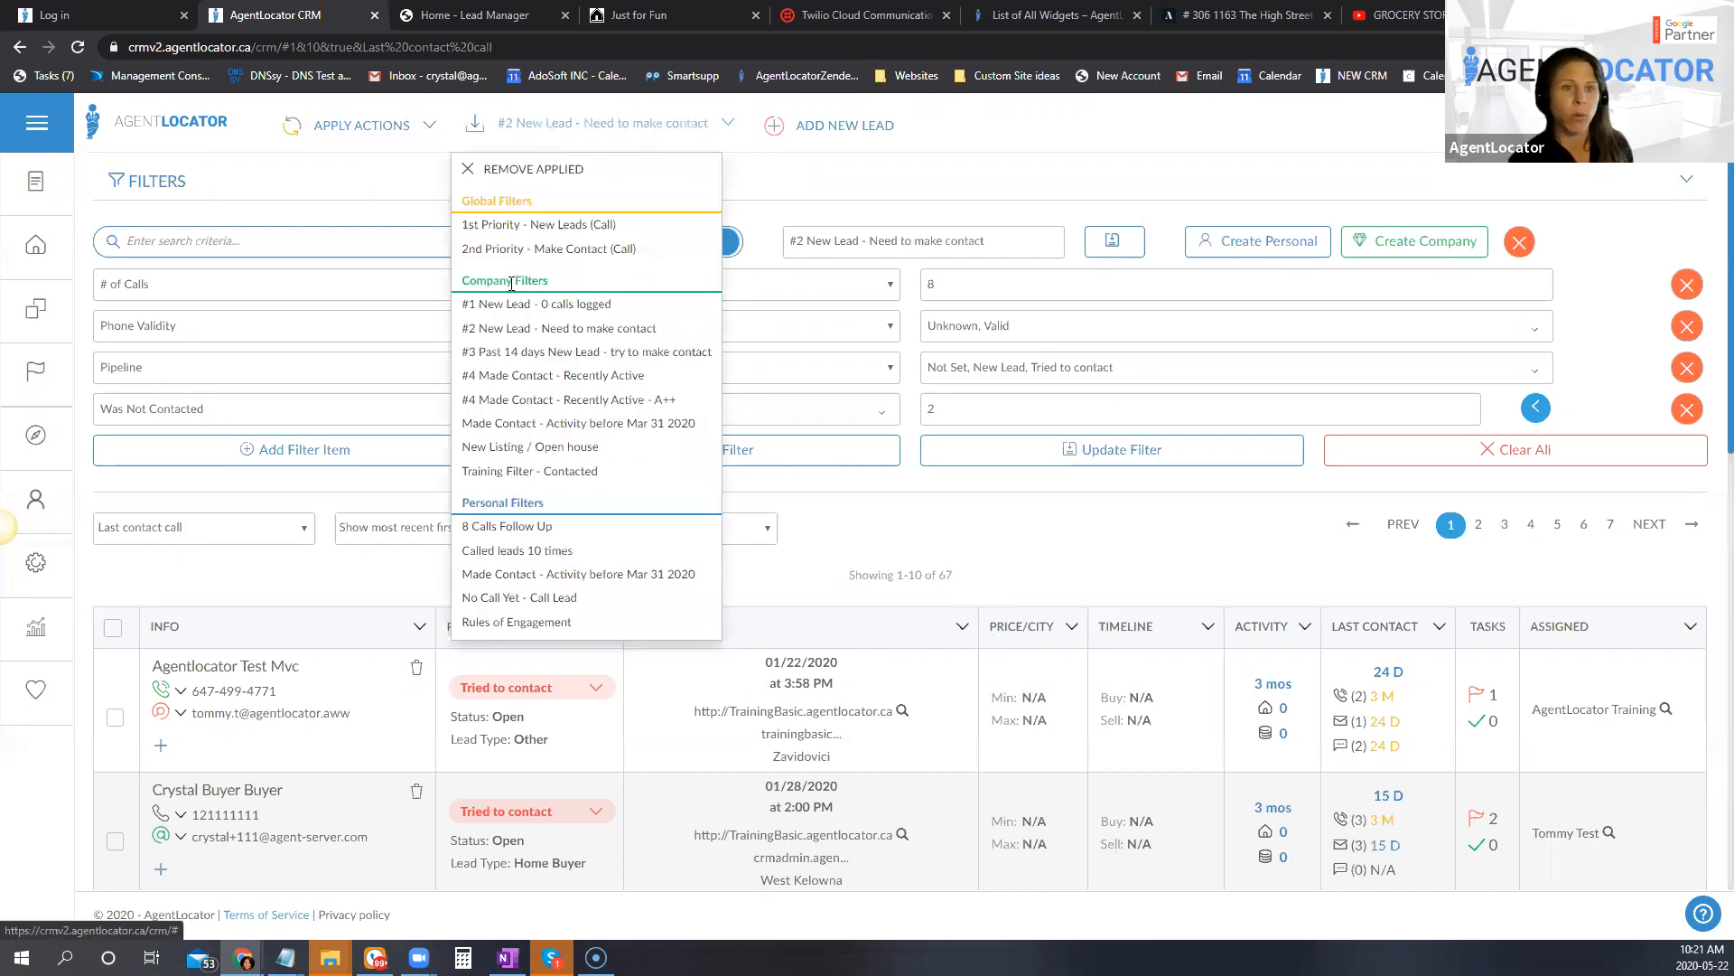
{"action": "left_click", "coordinate": [1026, 578]}
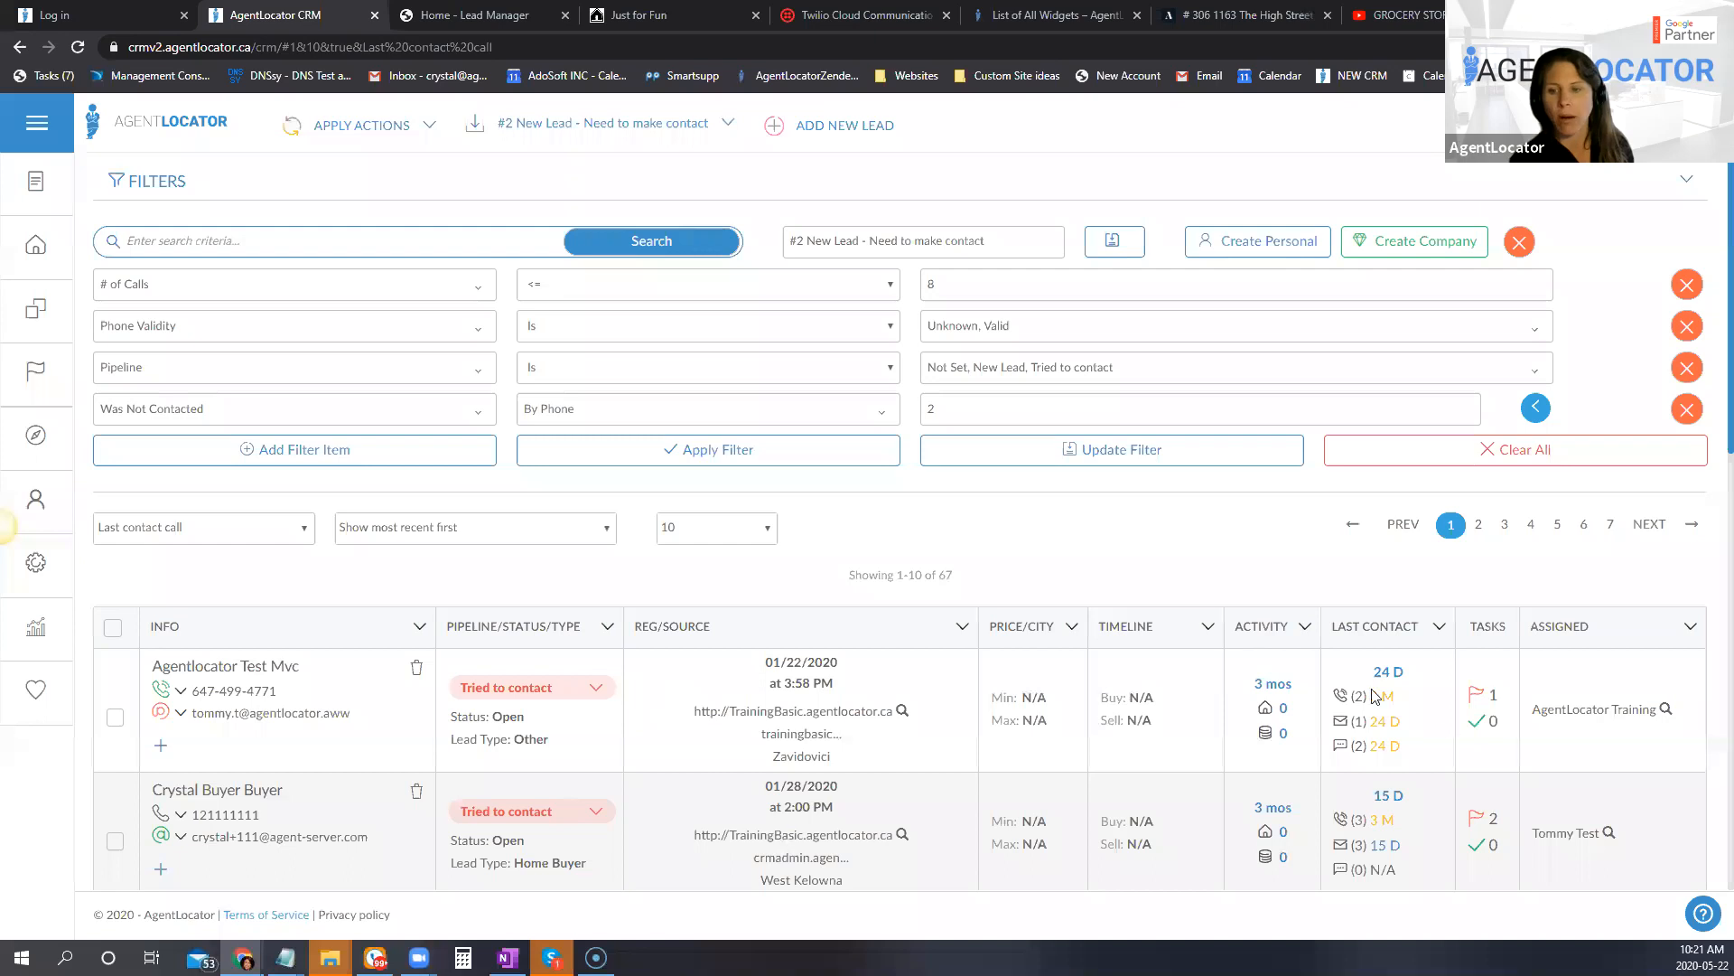
{"action": "mouse_move", "coordinate": [1375, 702]}
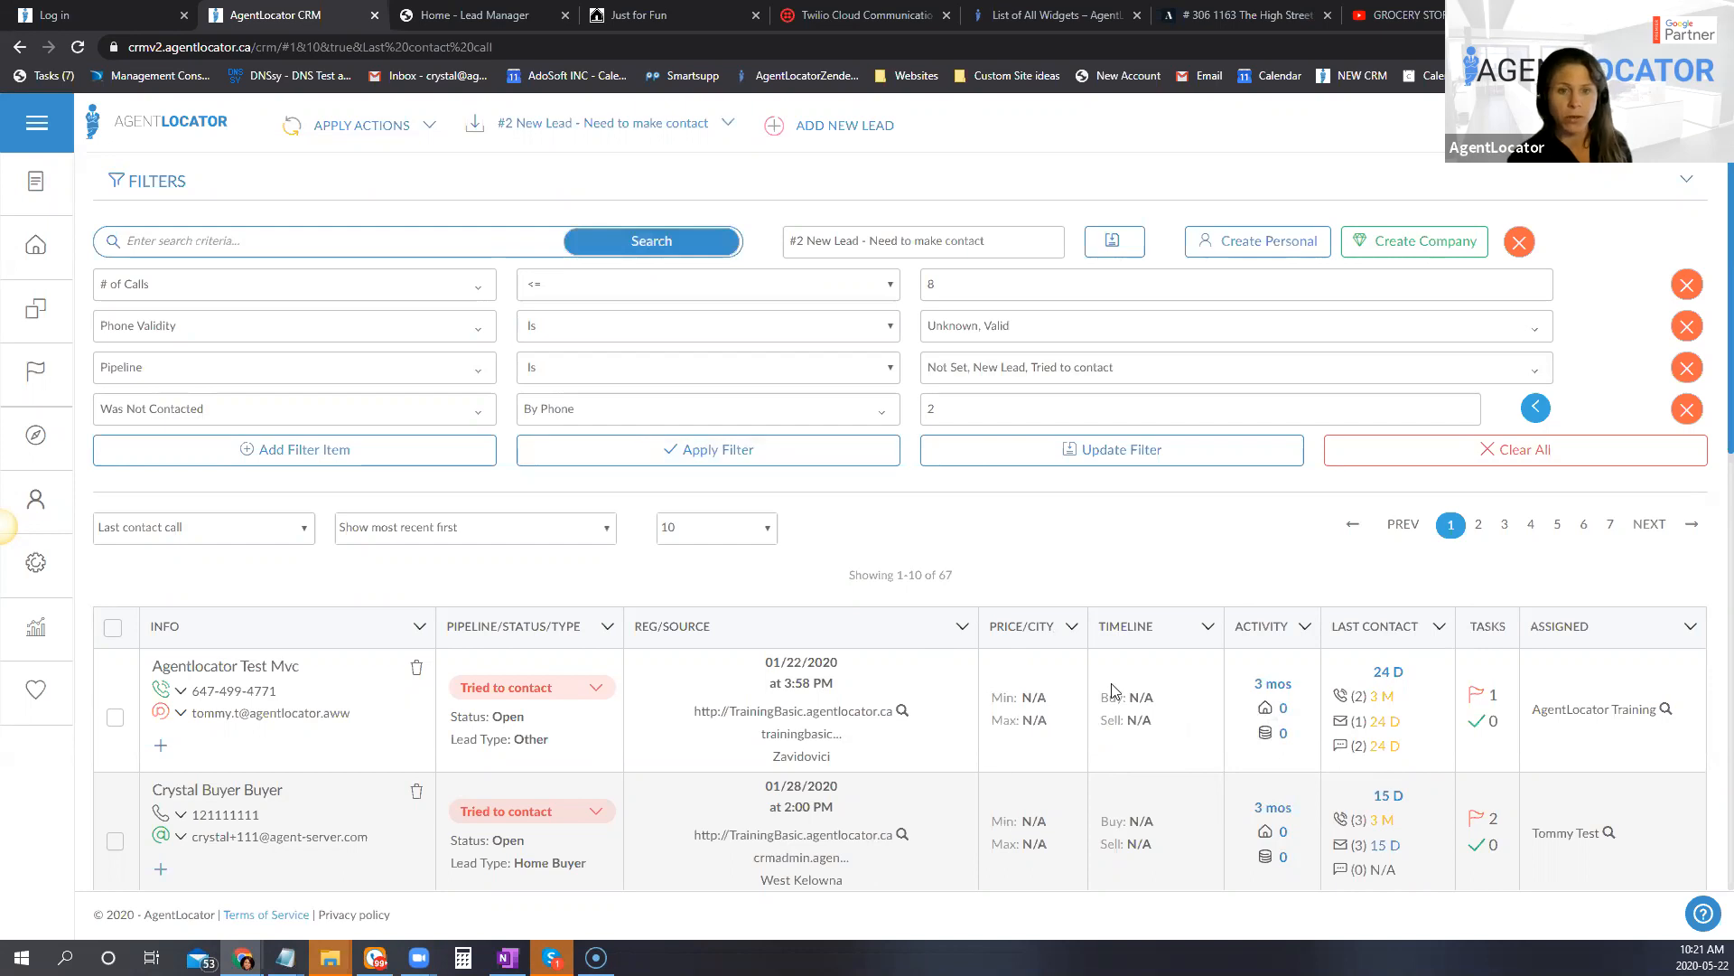
Step: Open the first lead in the filtered list and bring up the dialer for its phone number
{"action": "scroll", "coordinate": [1116, 693], "scroll_direction": "down", "scroll_amount": 1}
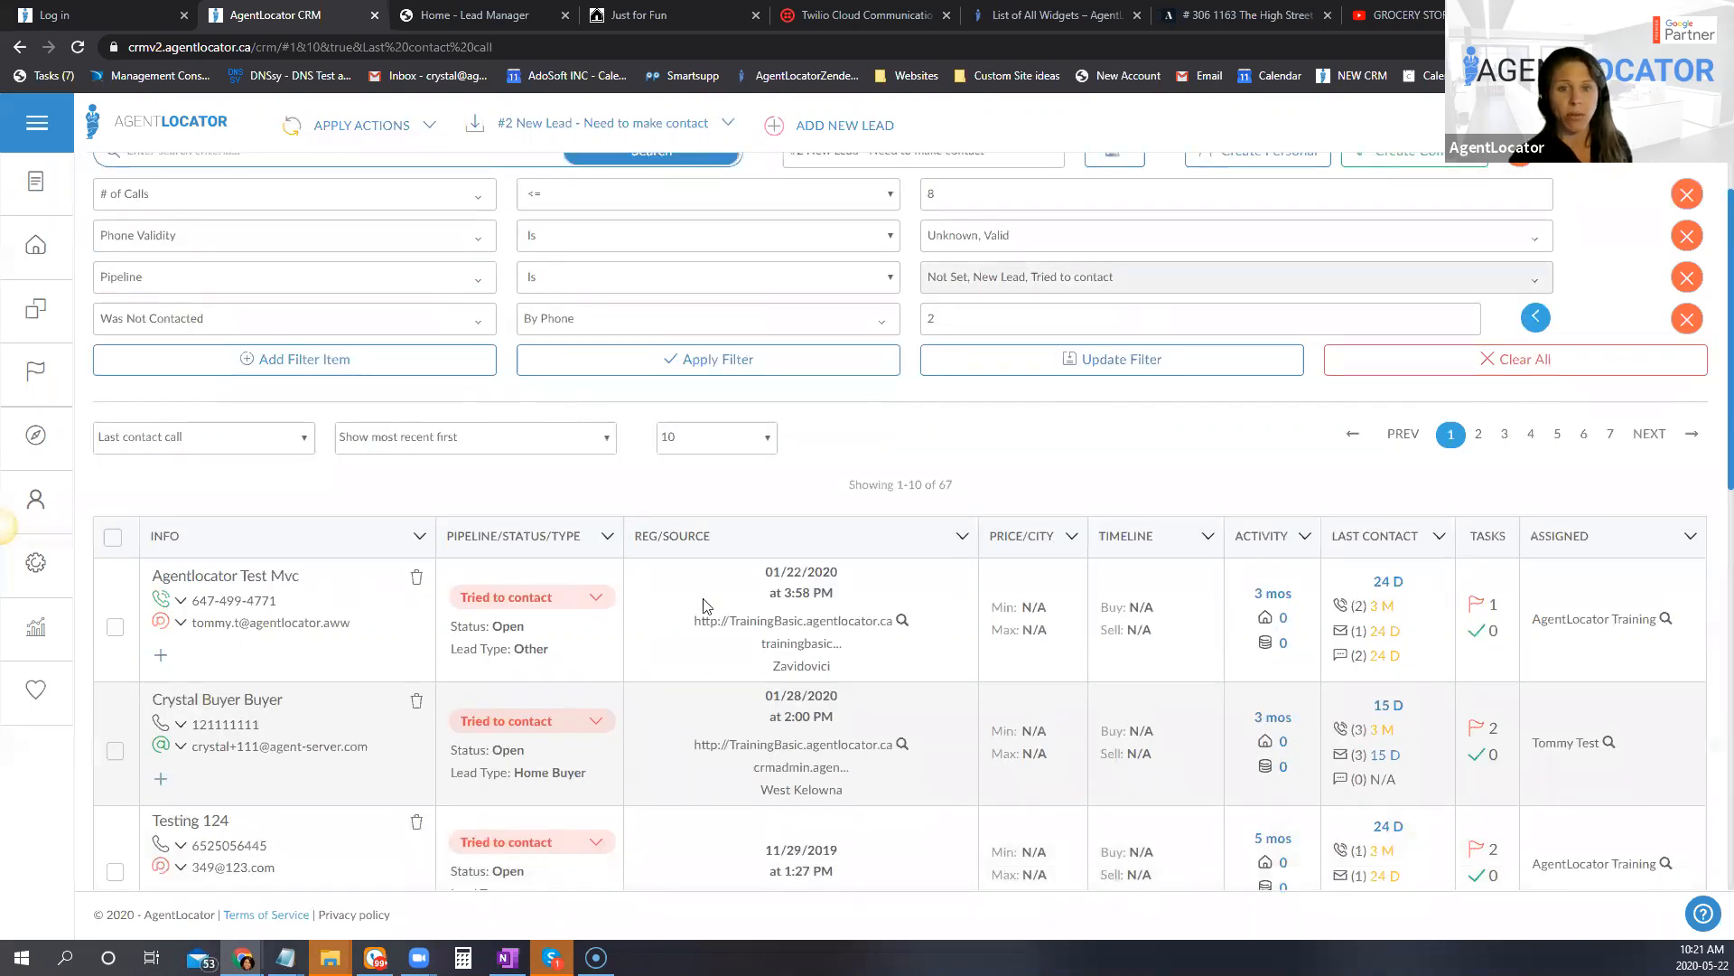
{"action": "left_click", "coordinate": [204, 582]}
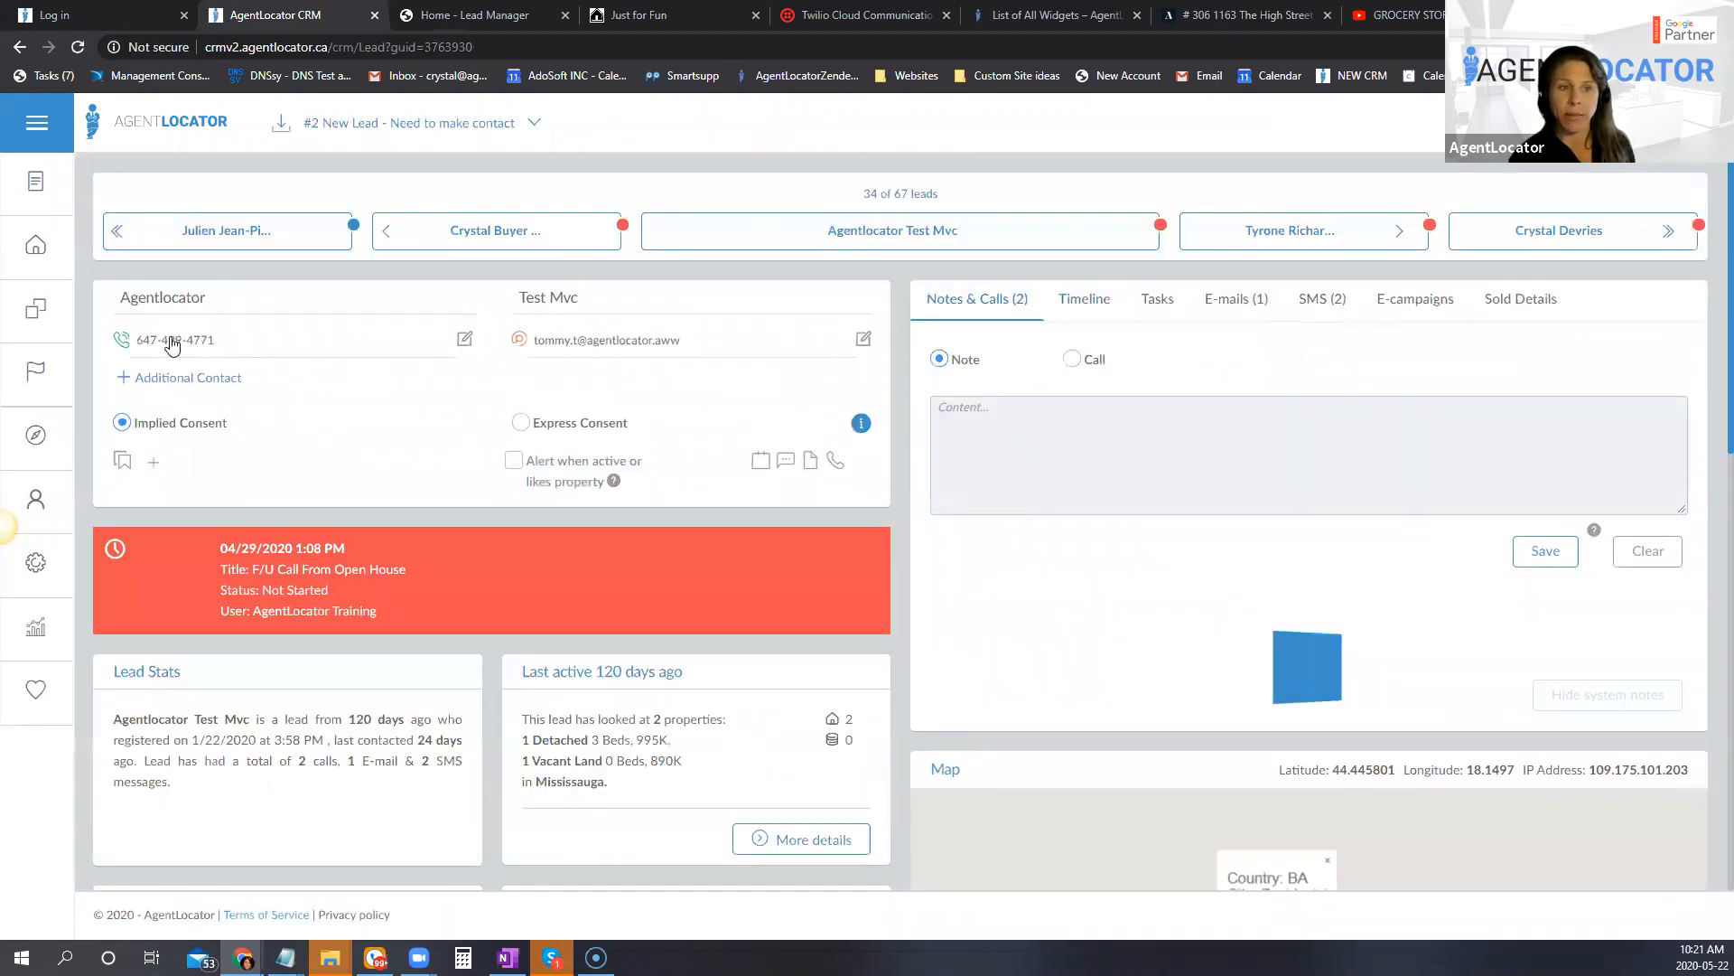
{"action": "left_click", "coordinate": [206, 343]}
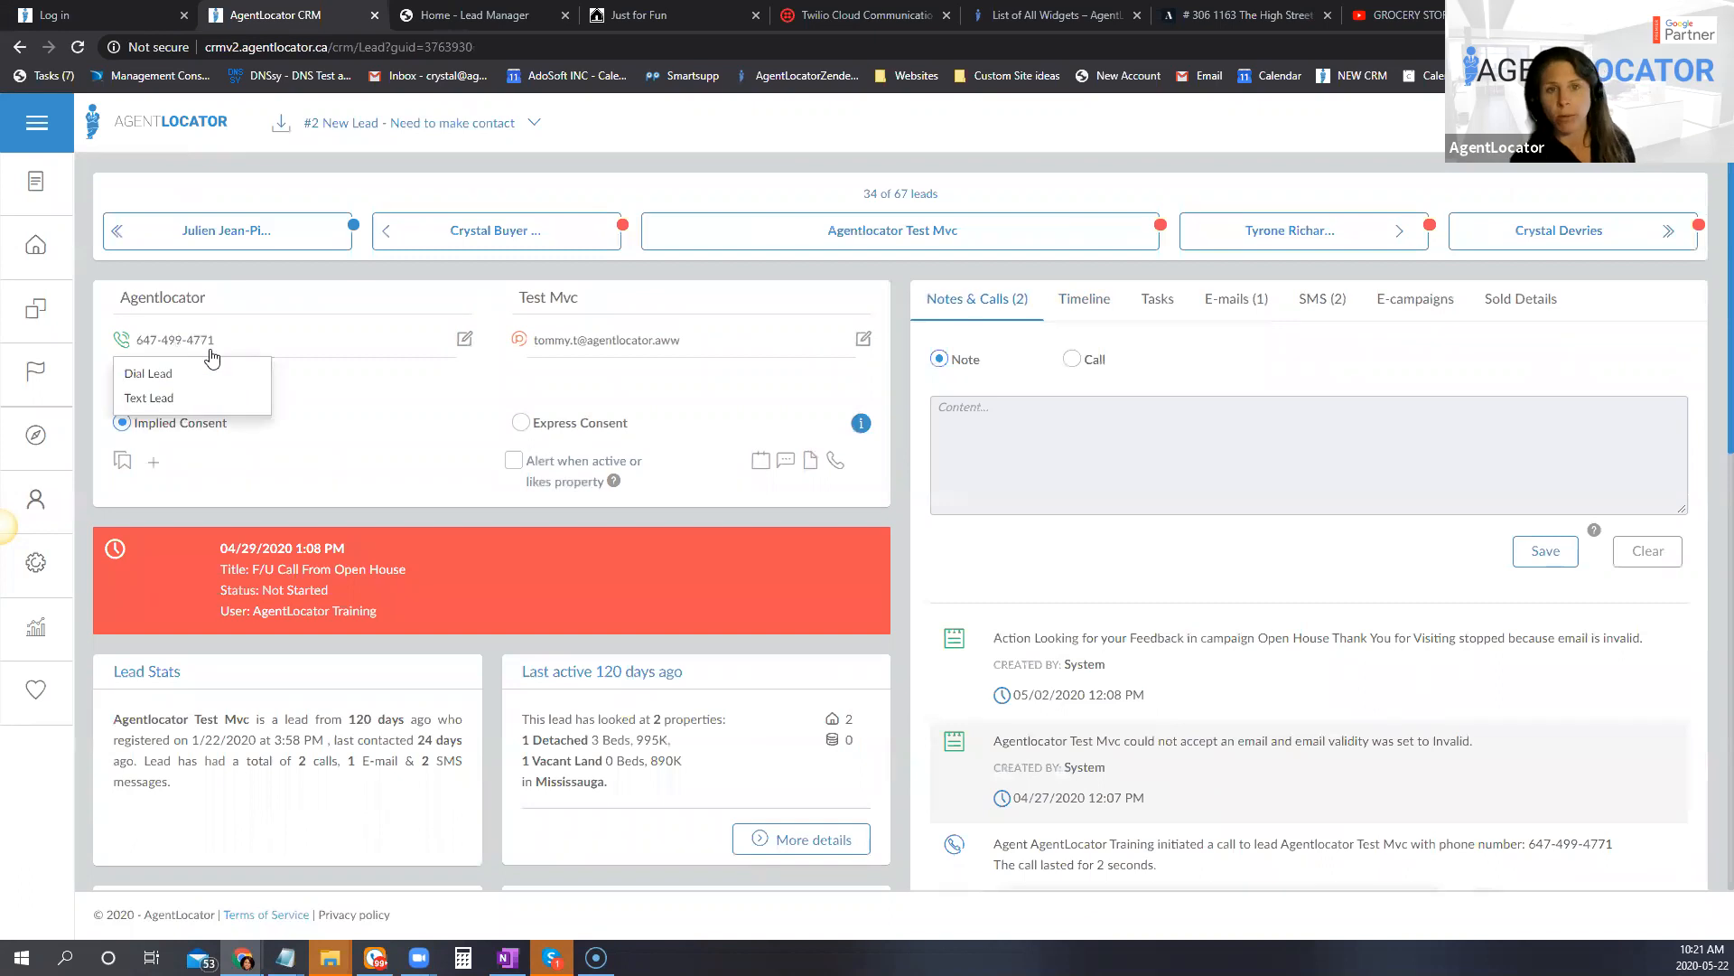
{"action": "left_click", "coordinate": [153, 374]}
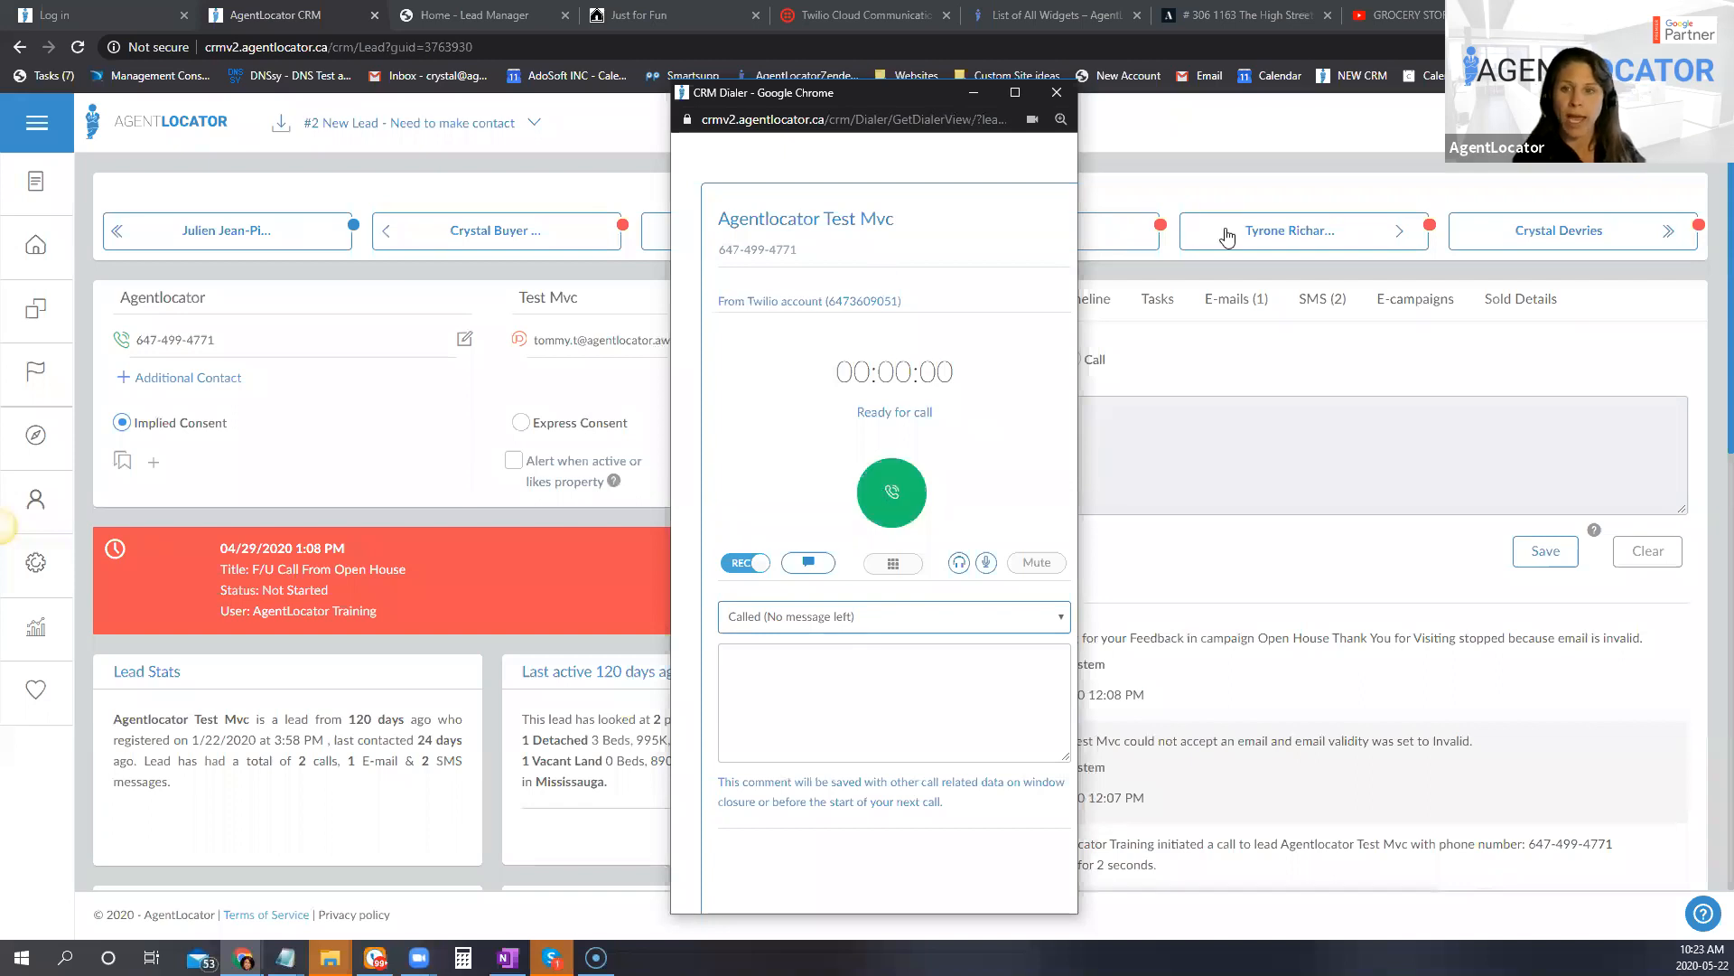
Step: Advance through the next two lead records in the filtered list
{"action": "left_click", "coordinate": [1289, 232]}
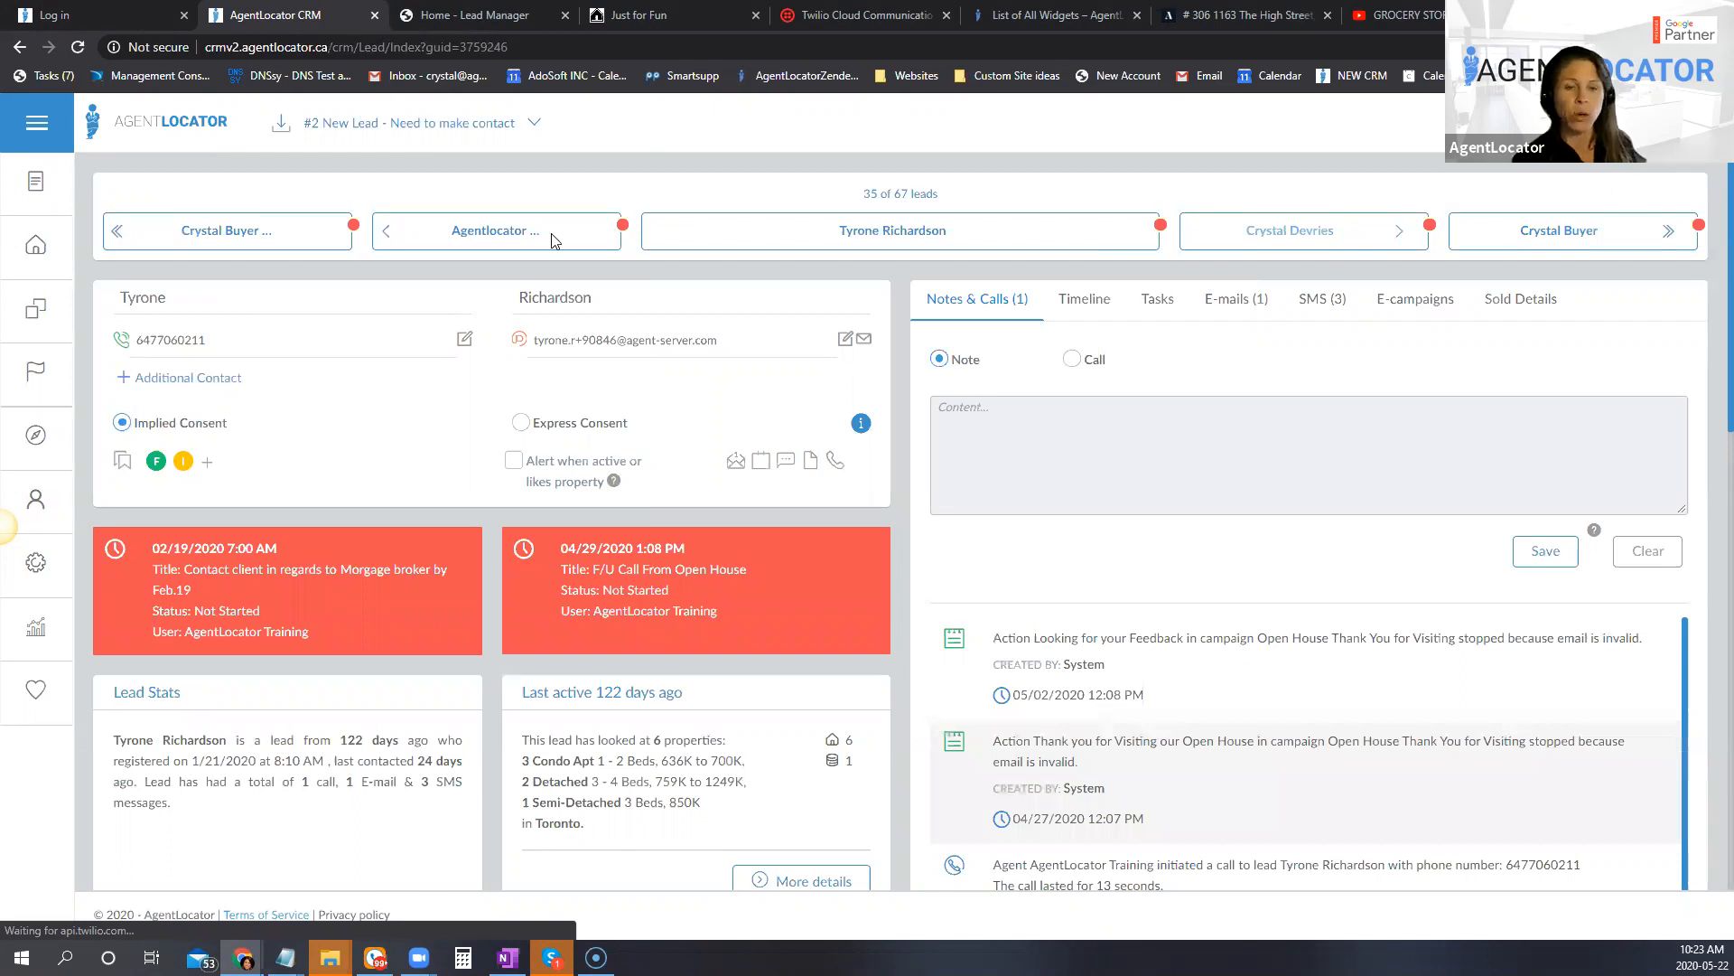
{"action": "left_click", "coordinate": [1292, 231]}
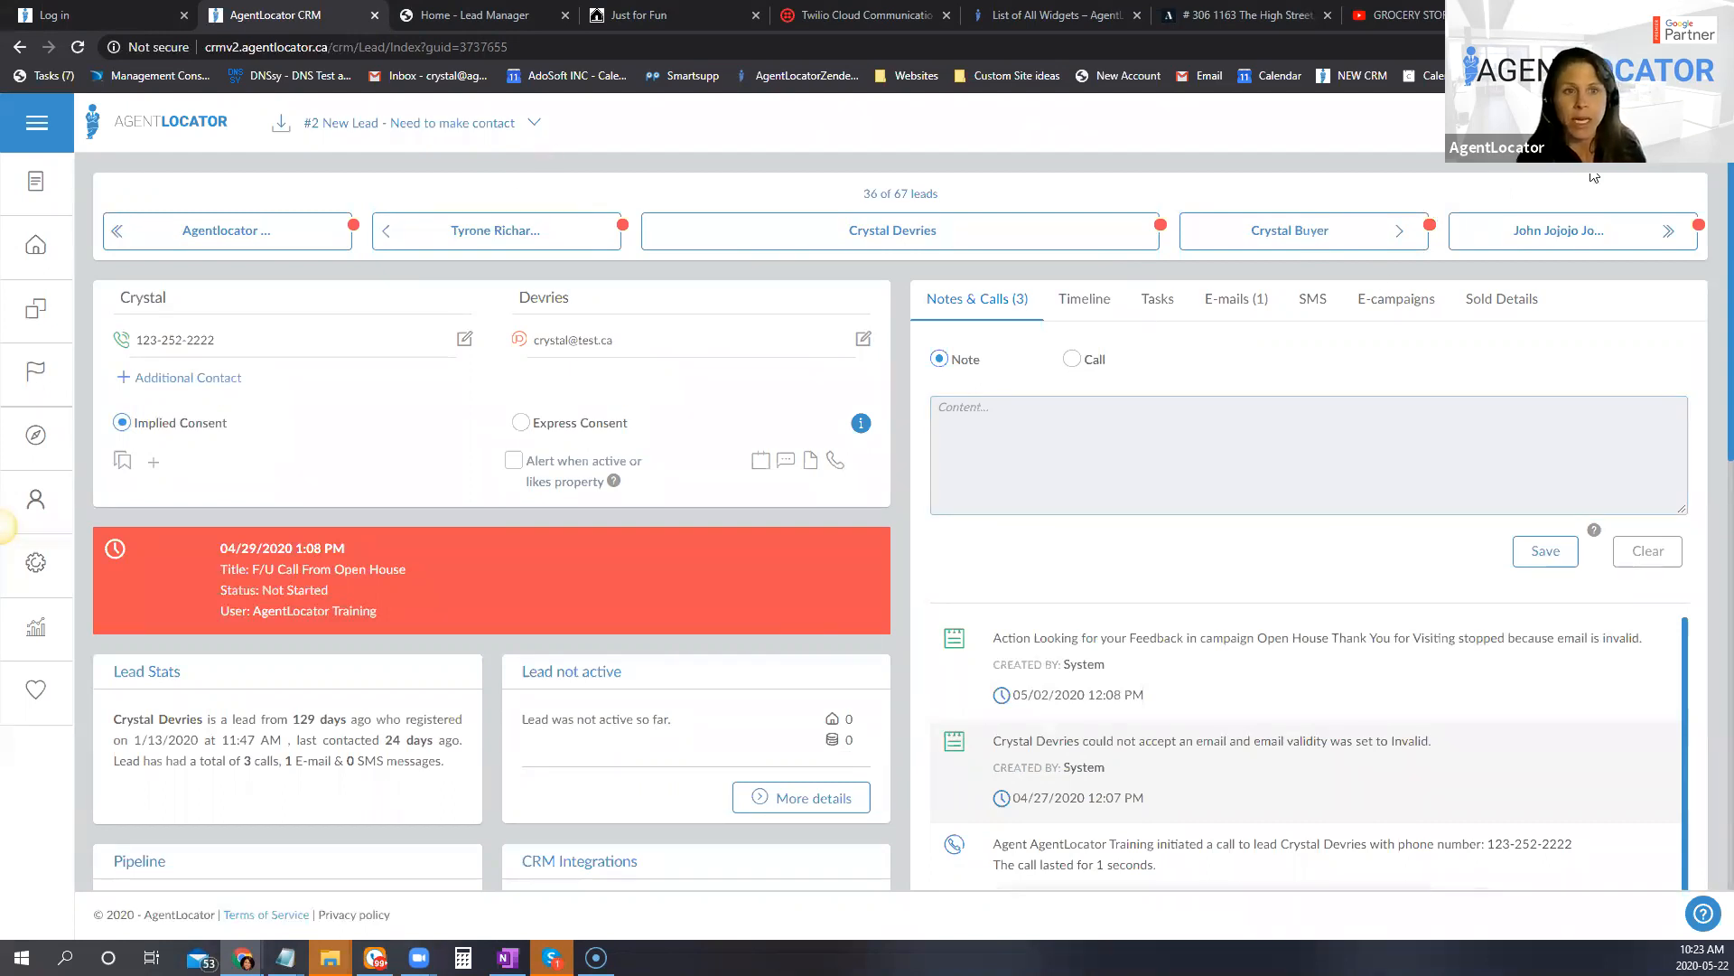
Step: Return to the lead list, apply the saved company filter "#1 New Lead - 0 calls logged", and highlight the total number of matching leads
{"action": "left_click", "coordinate": [452, 135]}
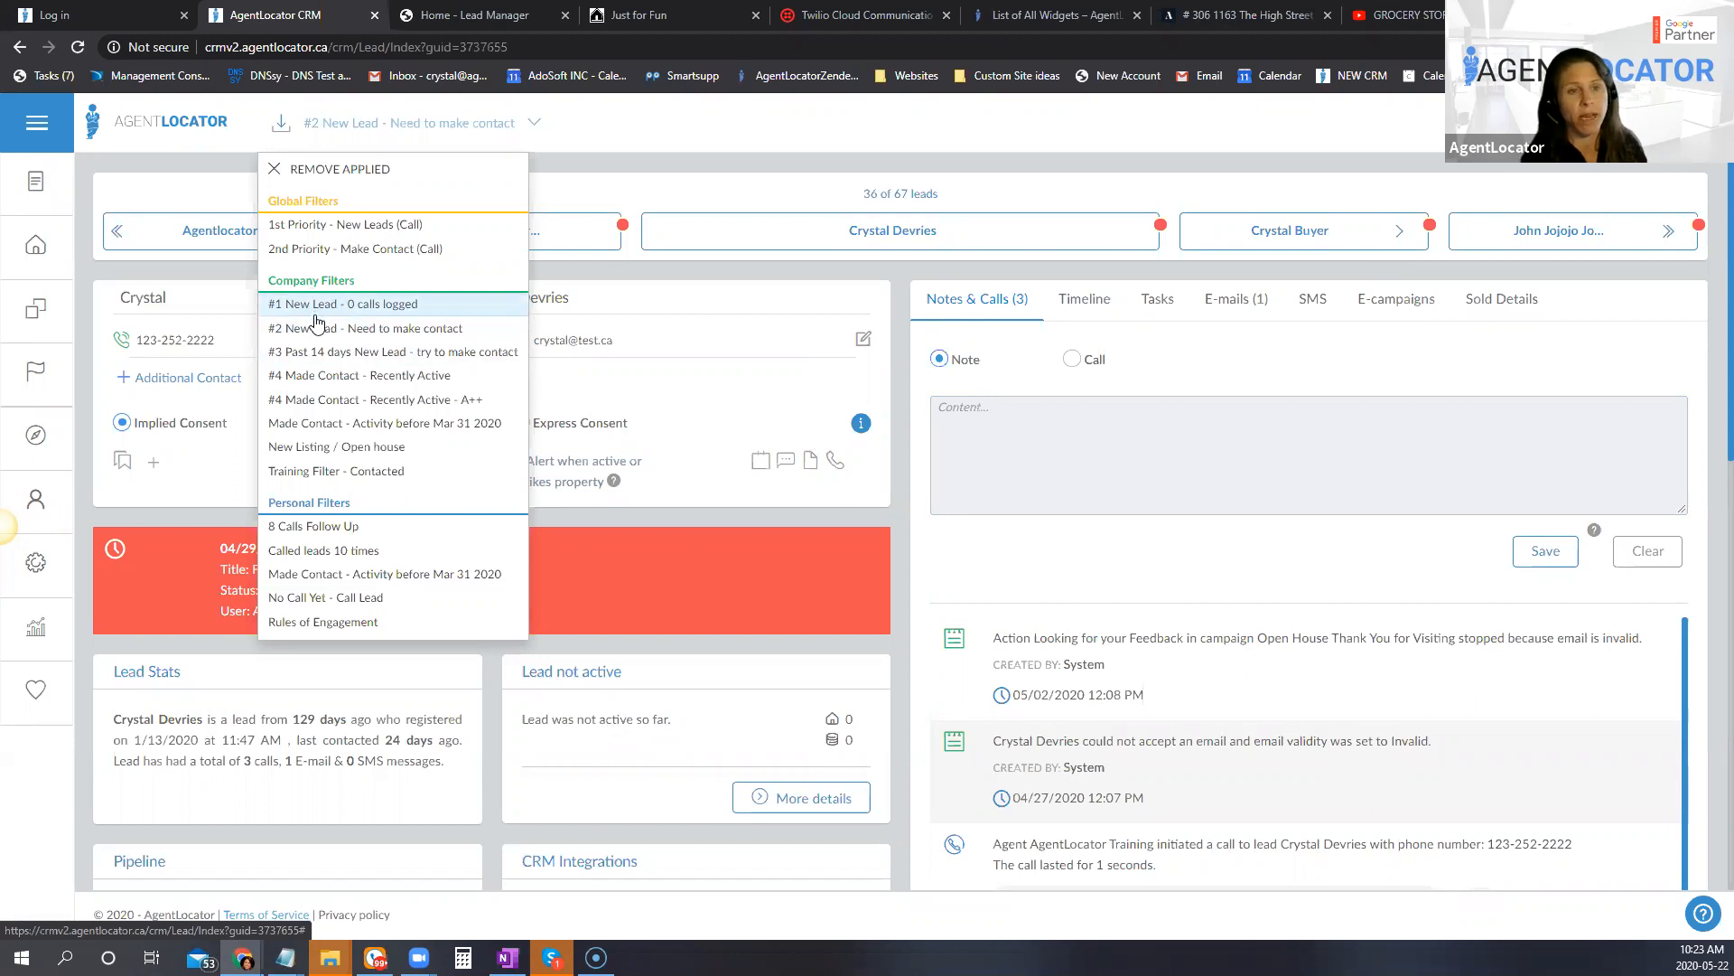
{"action": "left_click", "coordinate": [59, 246]}
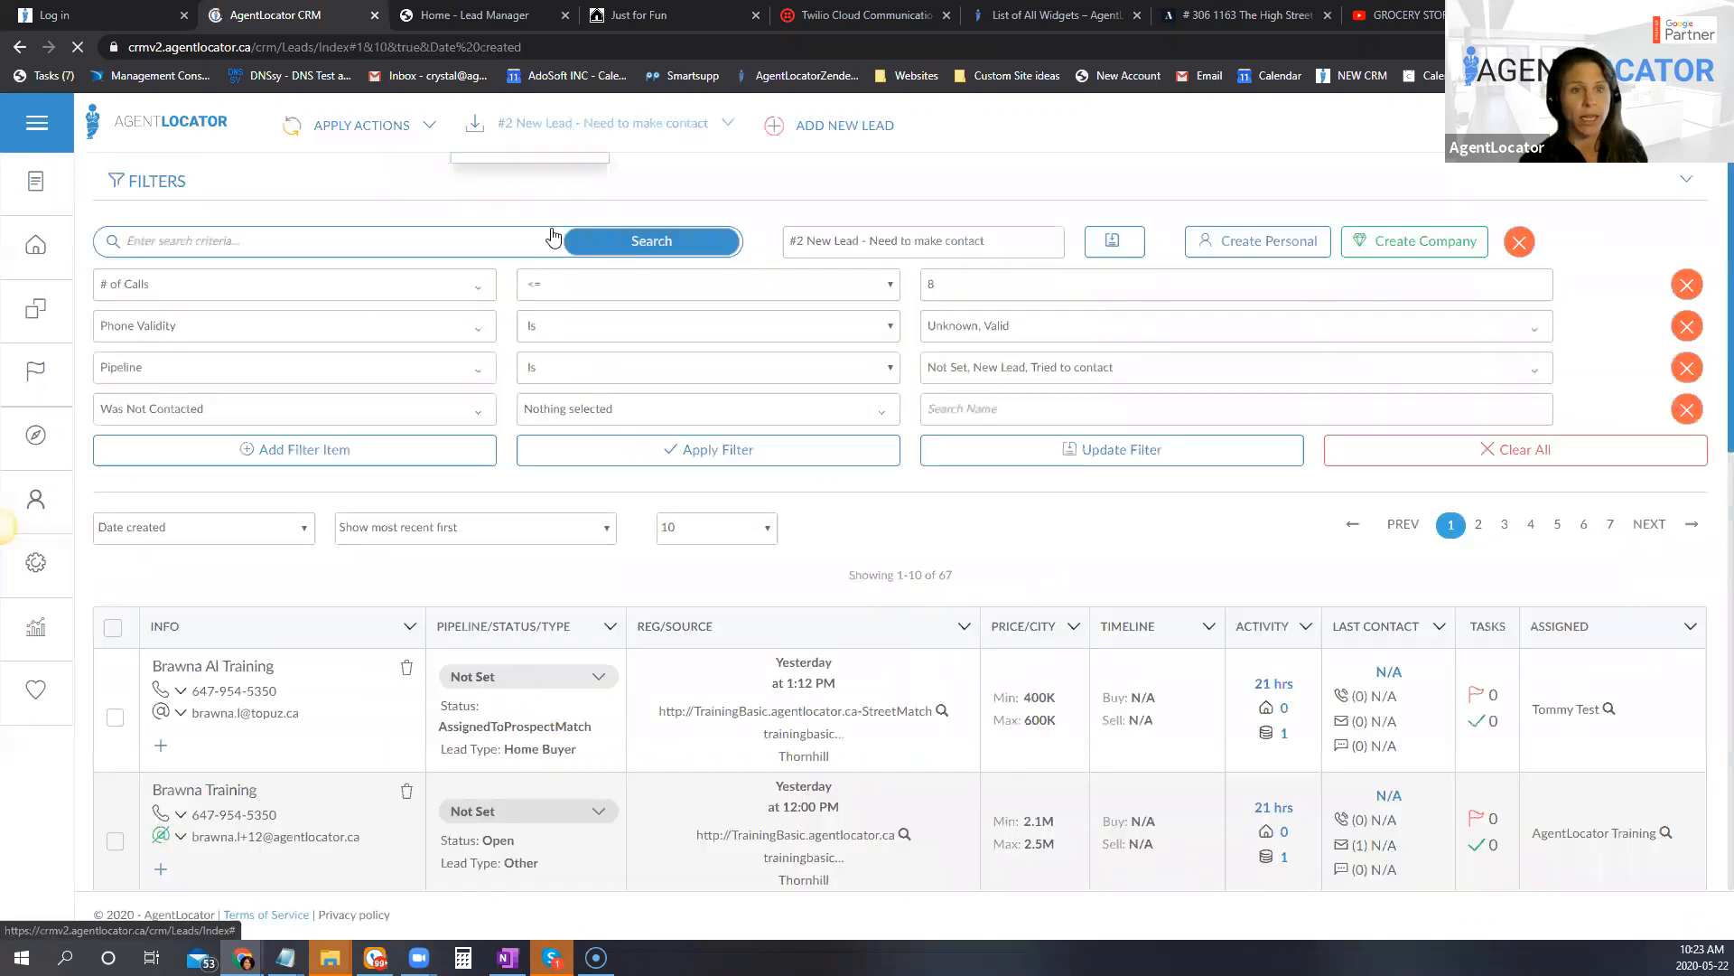
{"action": "left_click", "coordinate": [576, 134]}
{"action": "left_click", "coordinate": [506, 307]}
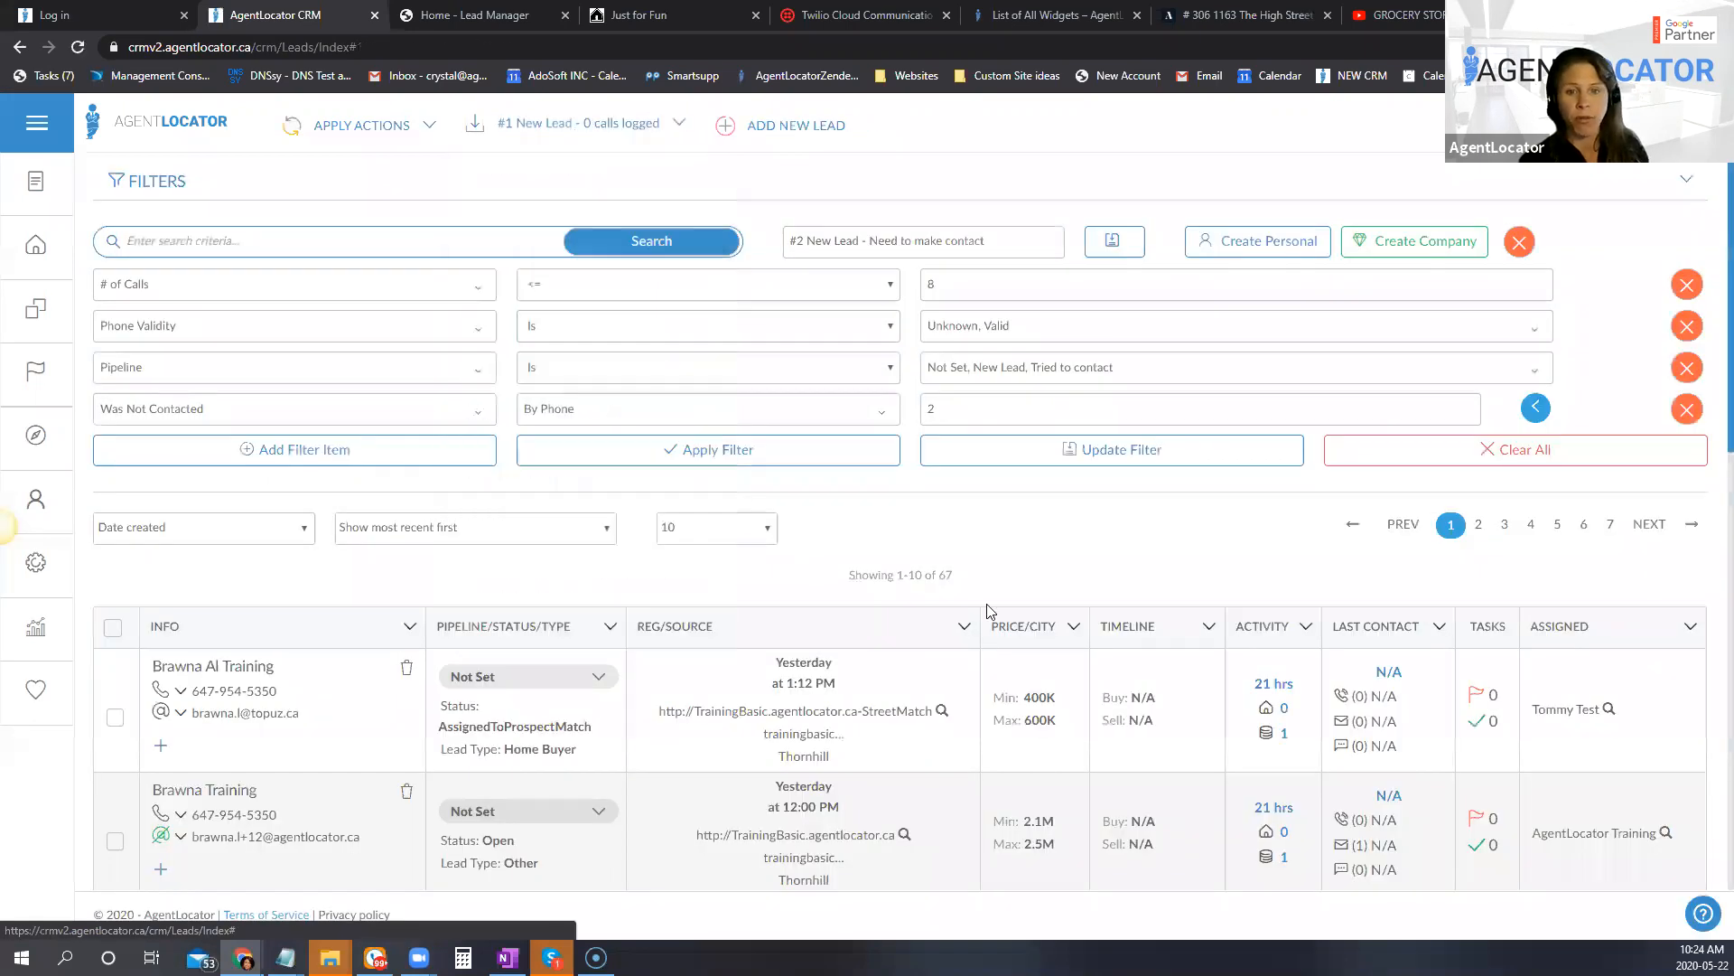
{"action": "double_click", "coordinate": [946, 536]}
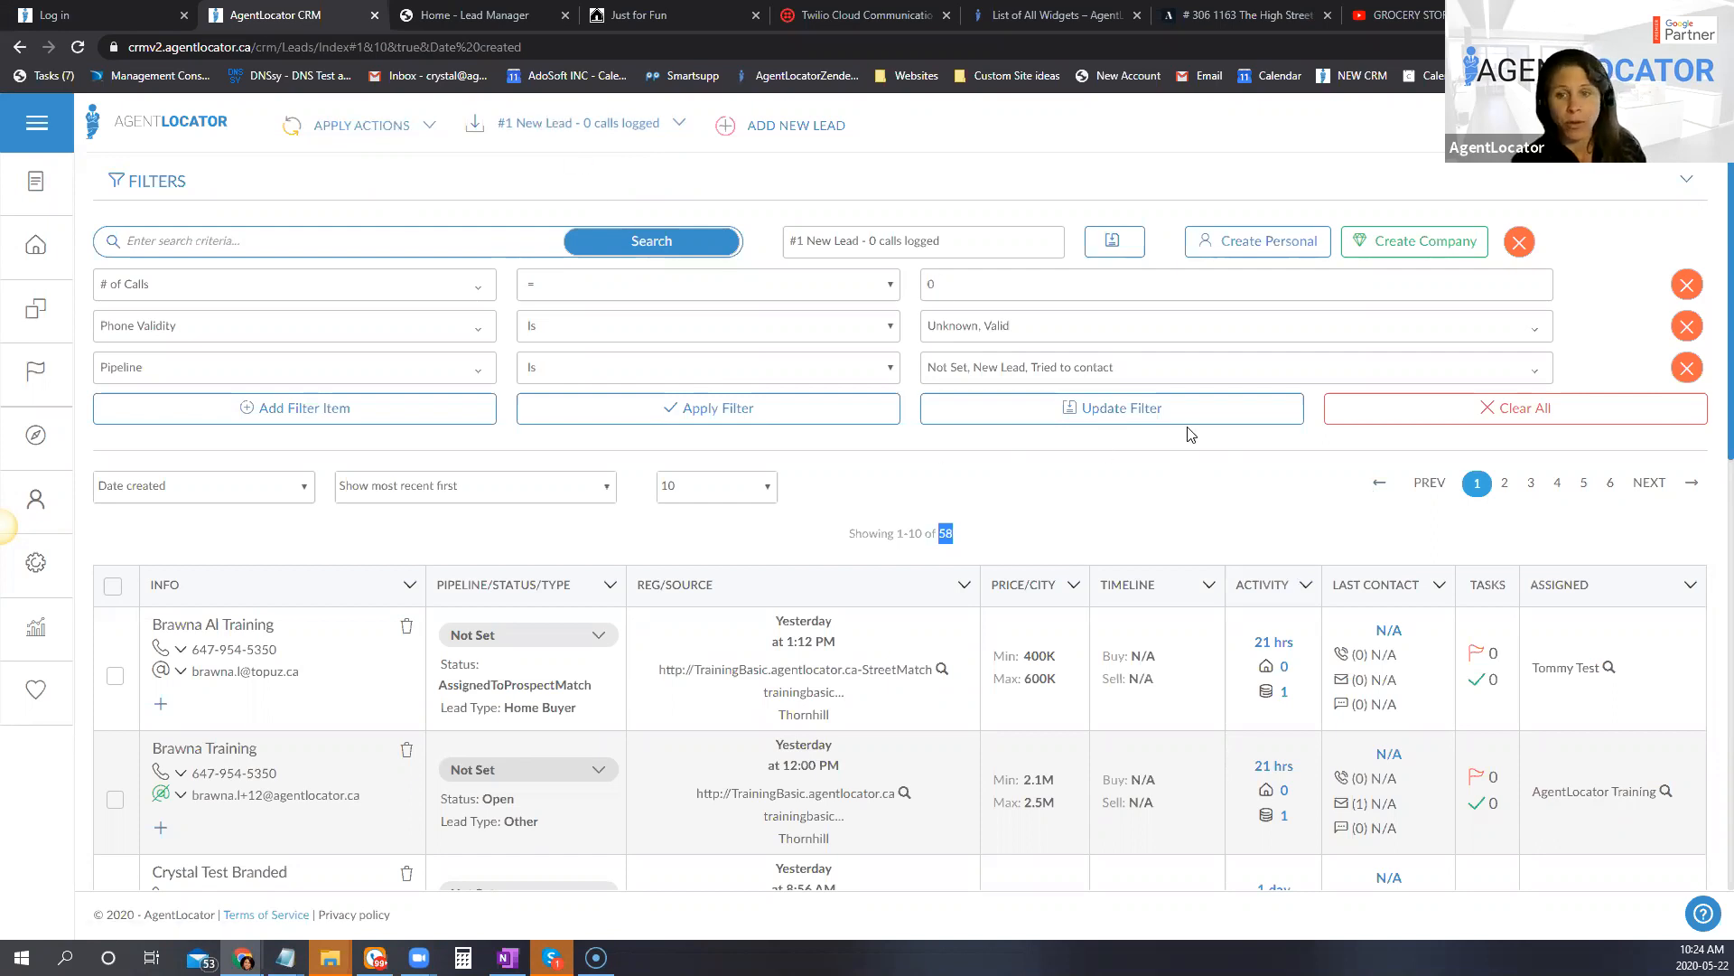
Step: Clear all filter criteria and apply the saved company filter "#4 Made Contact - Recently Active"
{"action": "left_click", "coordinate": [1366, 421]}
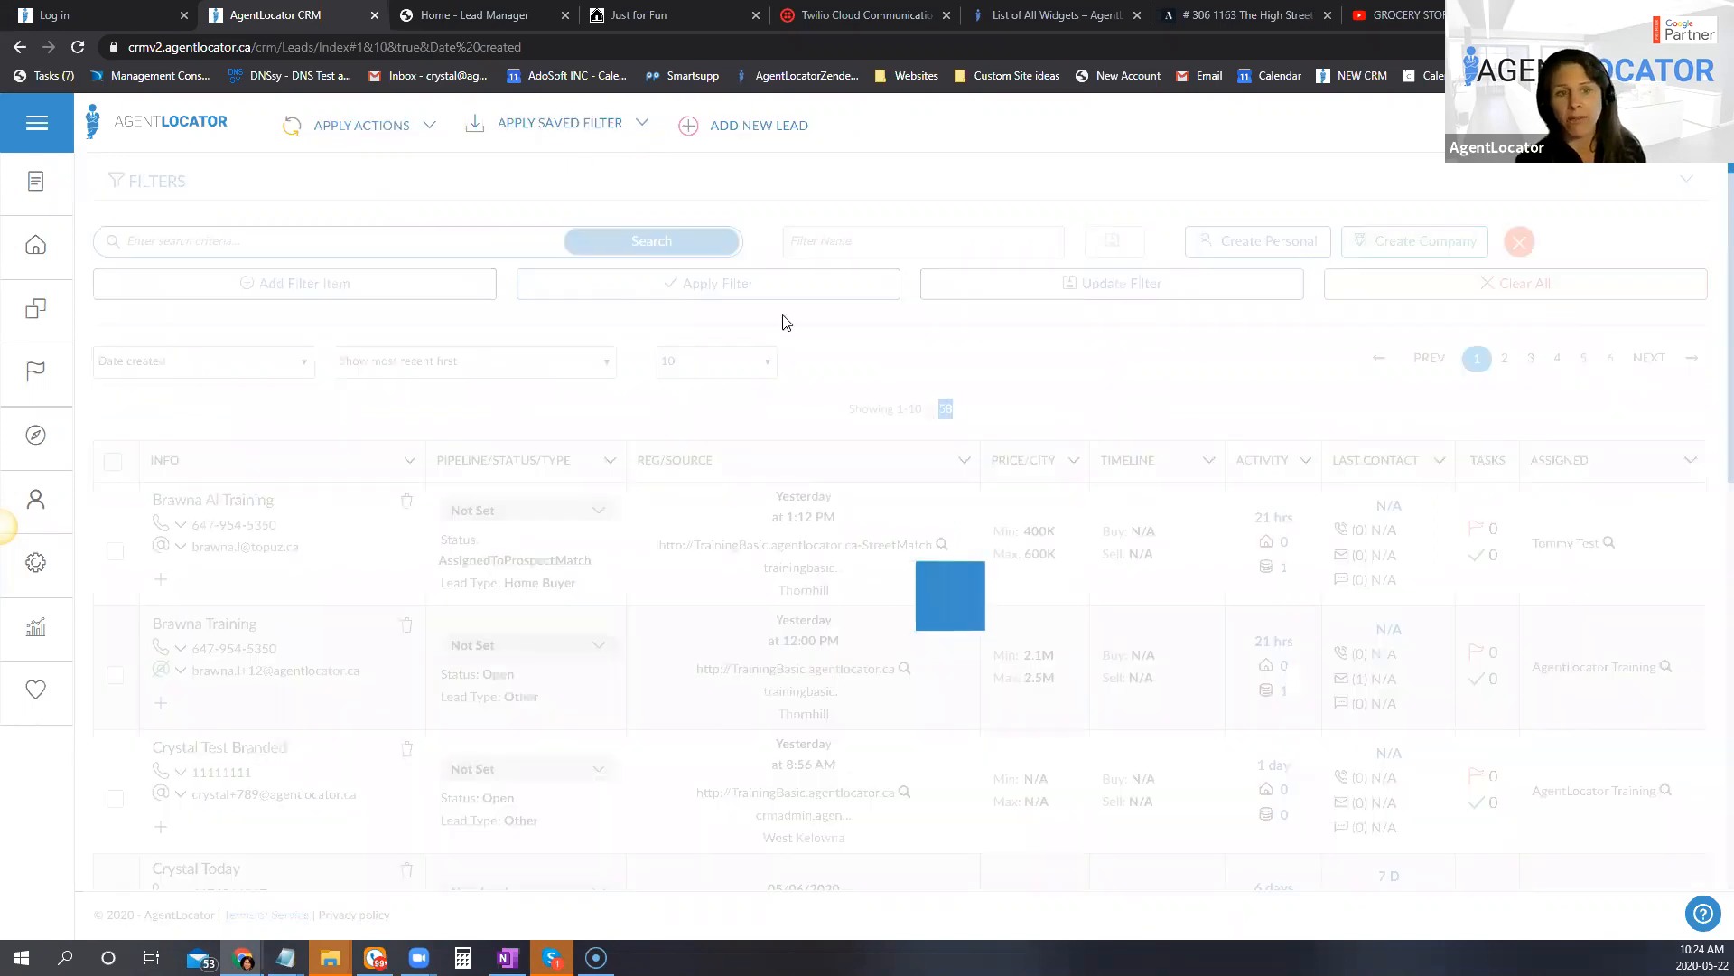
{"action": "left_click", "coordinate": [589, 140]}
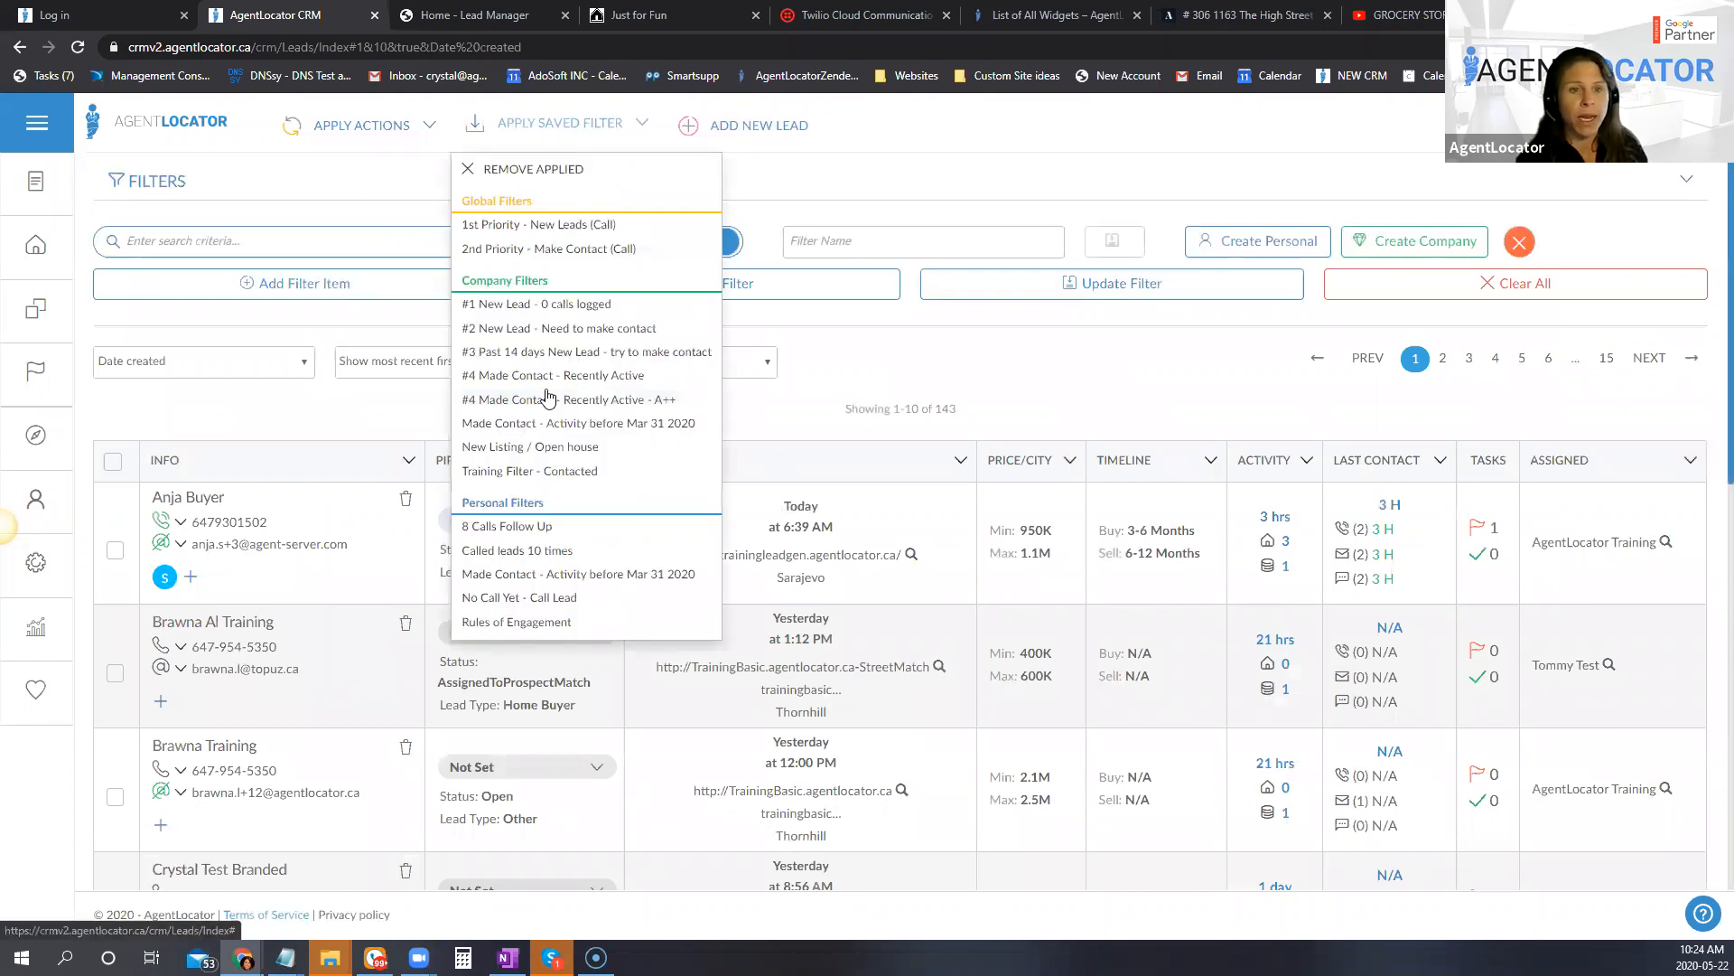
{"action": "left_click", "coordinate": [554, 376]}
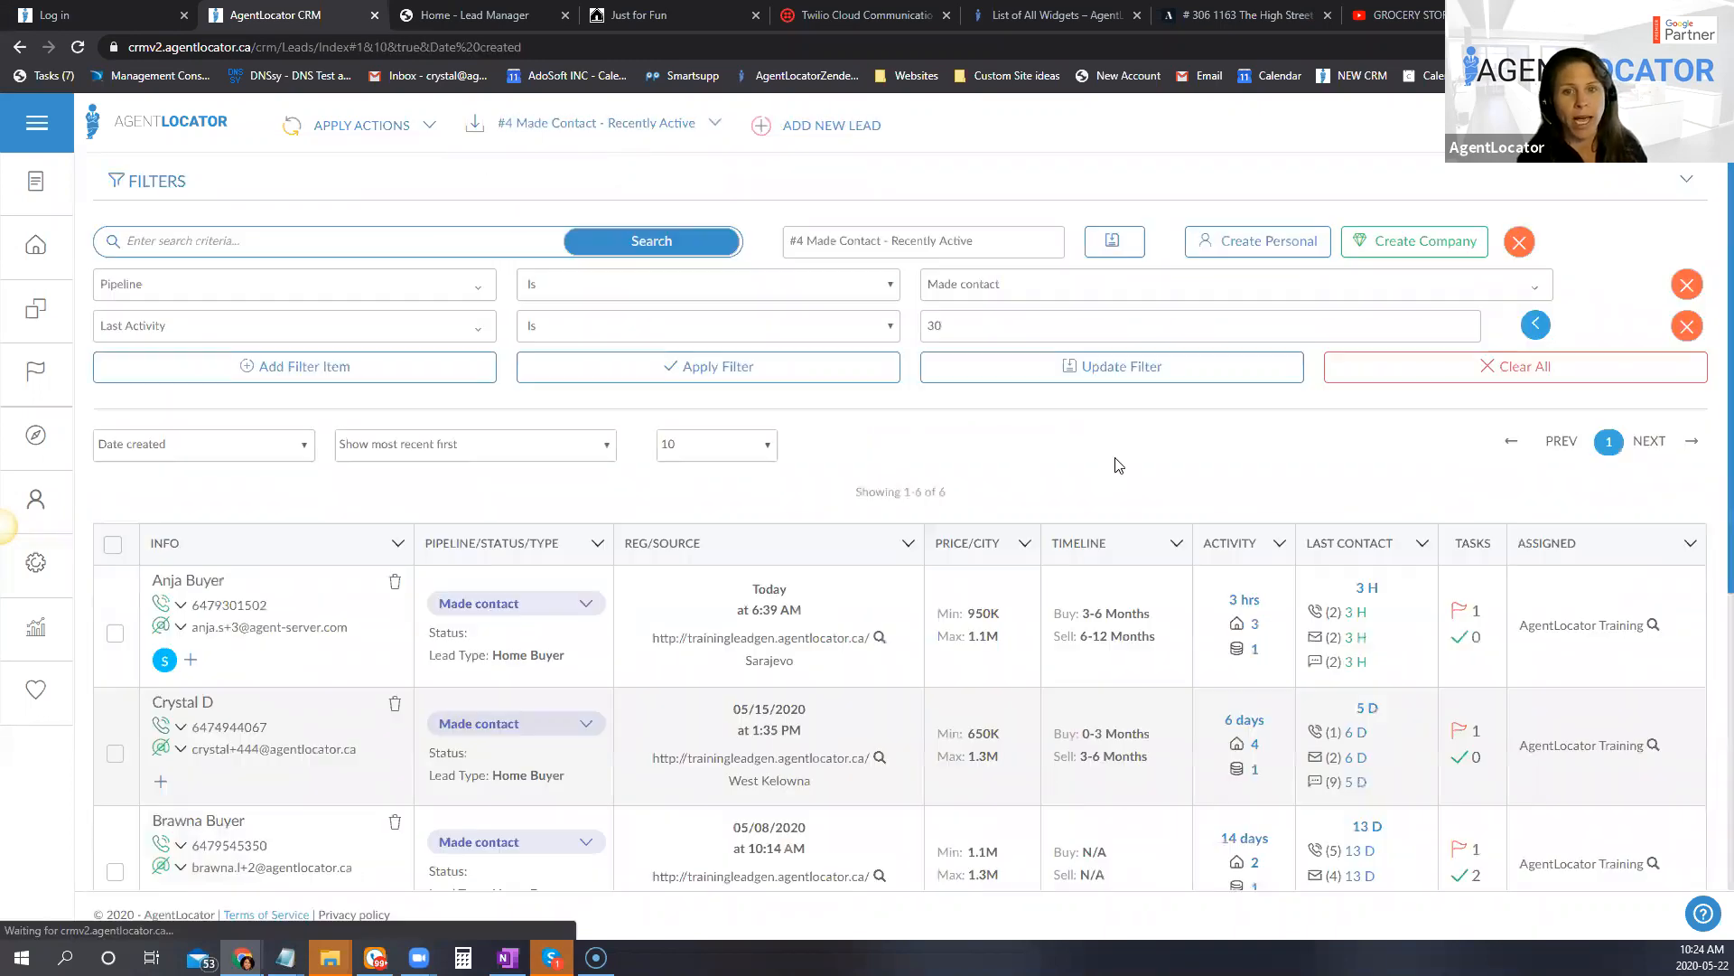
Step: Add "Set meeting" to the Pipeline criterion and set Last Activity to all leads within the last 30 days
{"action": "left_click", "coordinate": [967, 284]}
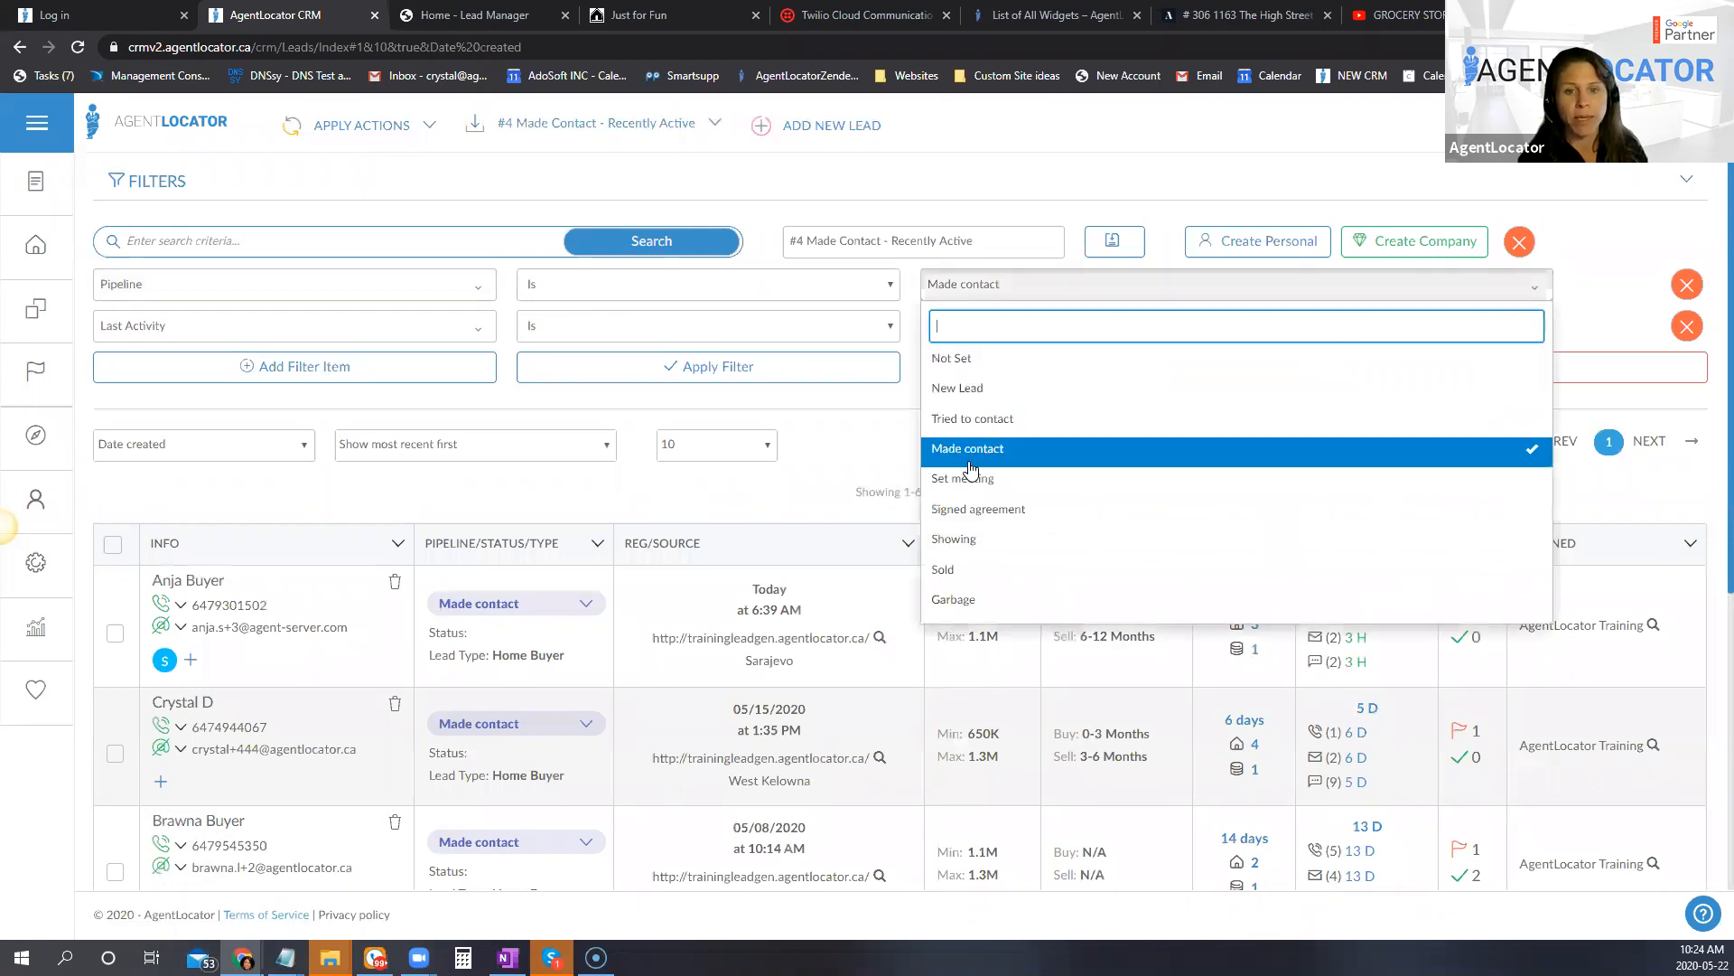
{"action": "left_click", "coordinate": [973, 478]}
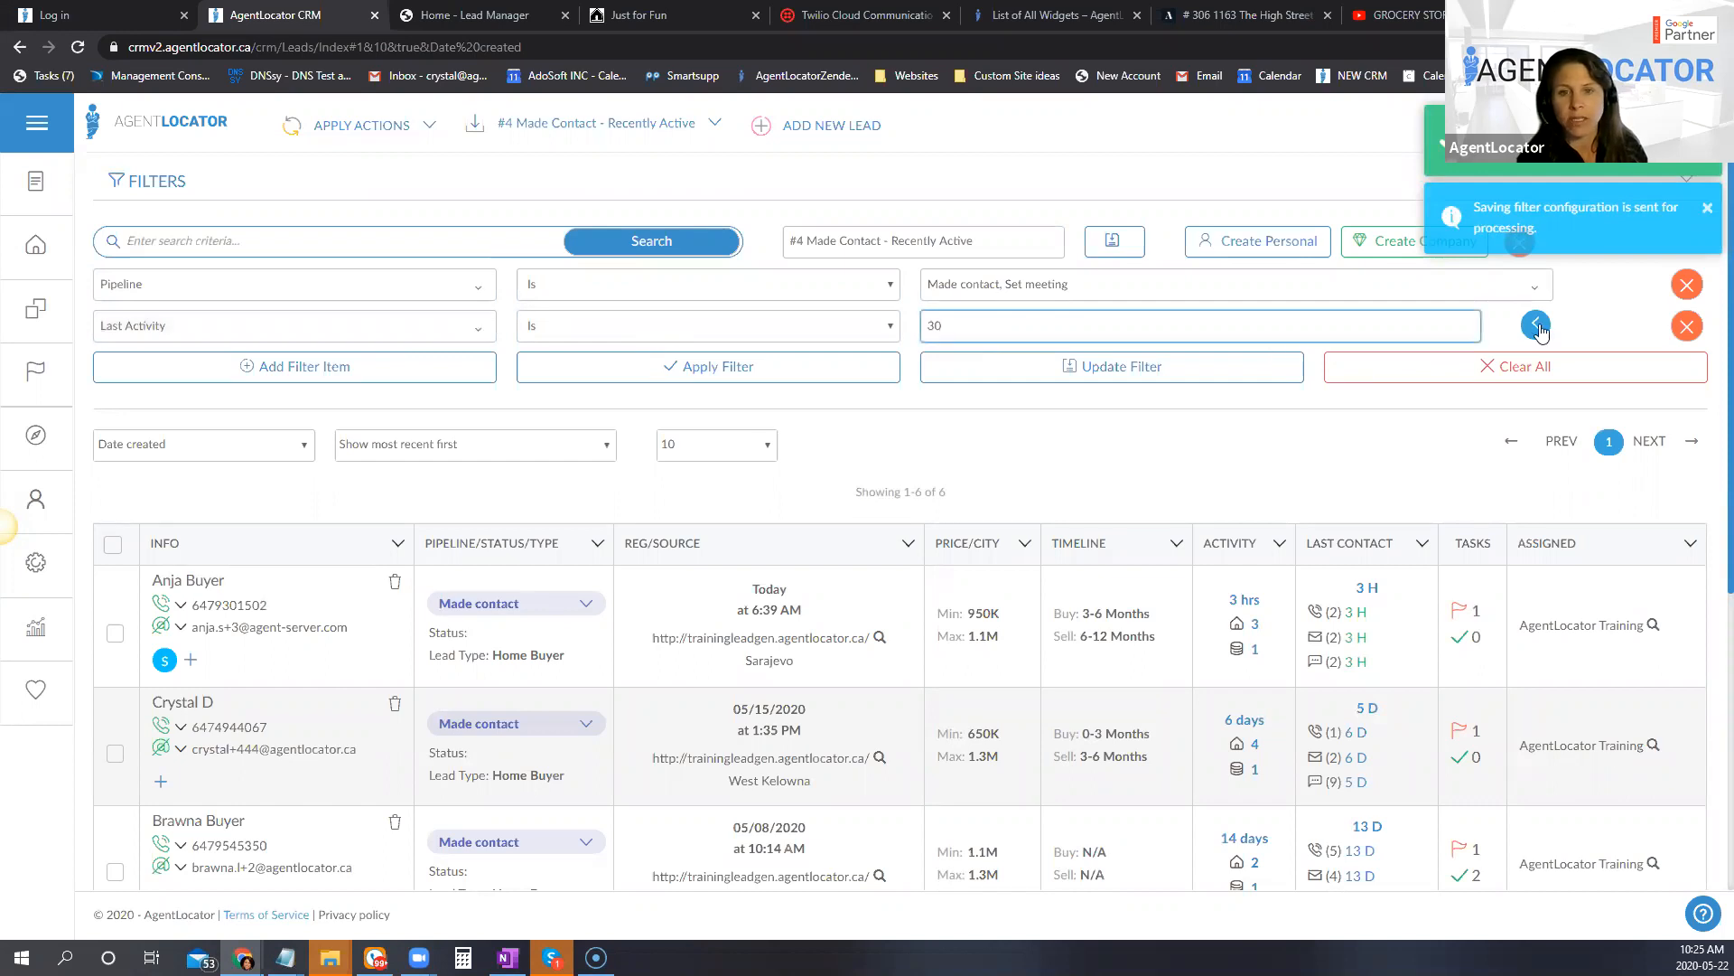
{"action": "left_click", "coordinate": [1004, 334]}
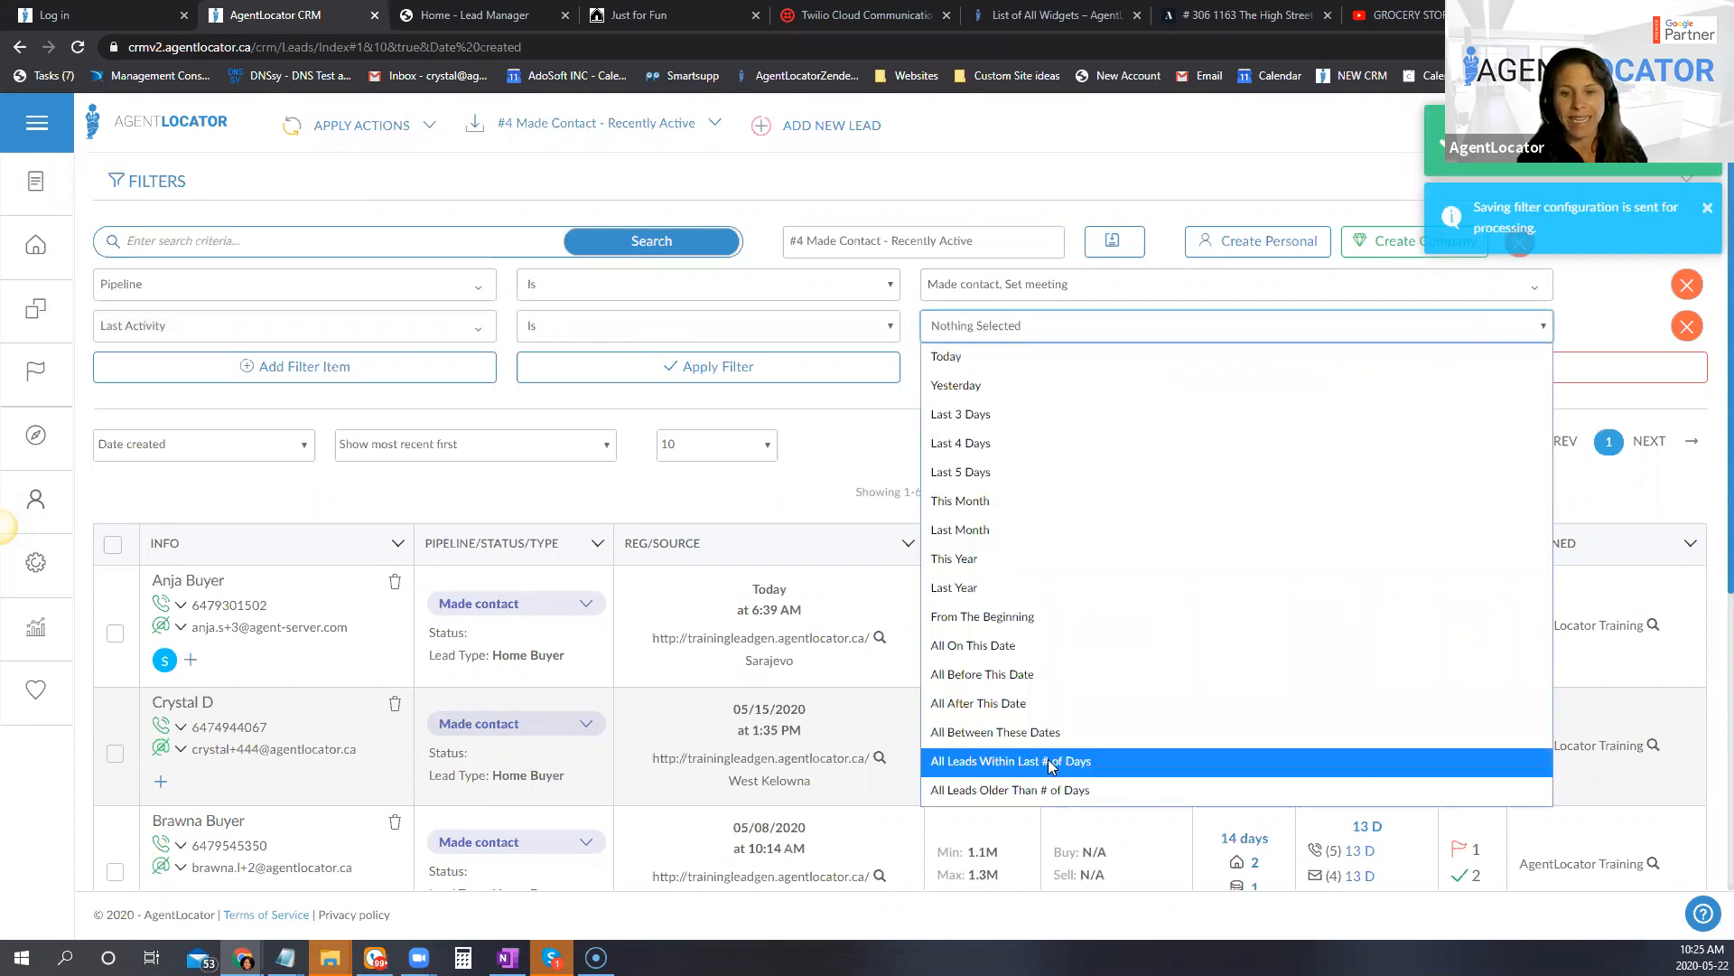
{"action": "left_click", "coordinate": [997, 770]}
{"action": "left_click", "coordinate": [1024, 324]}
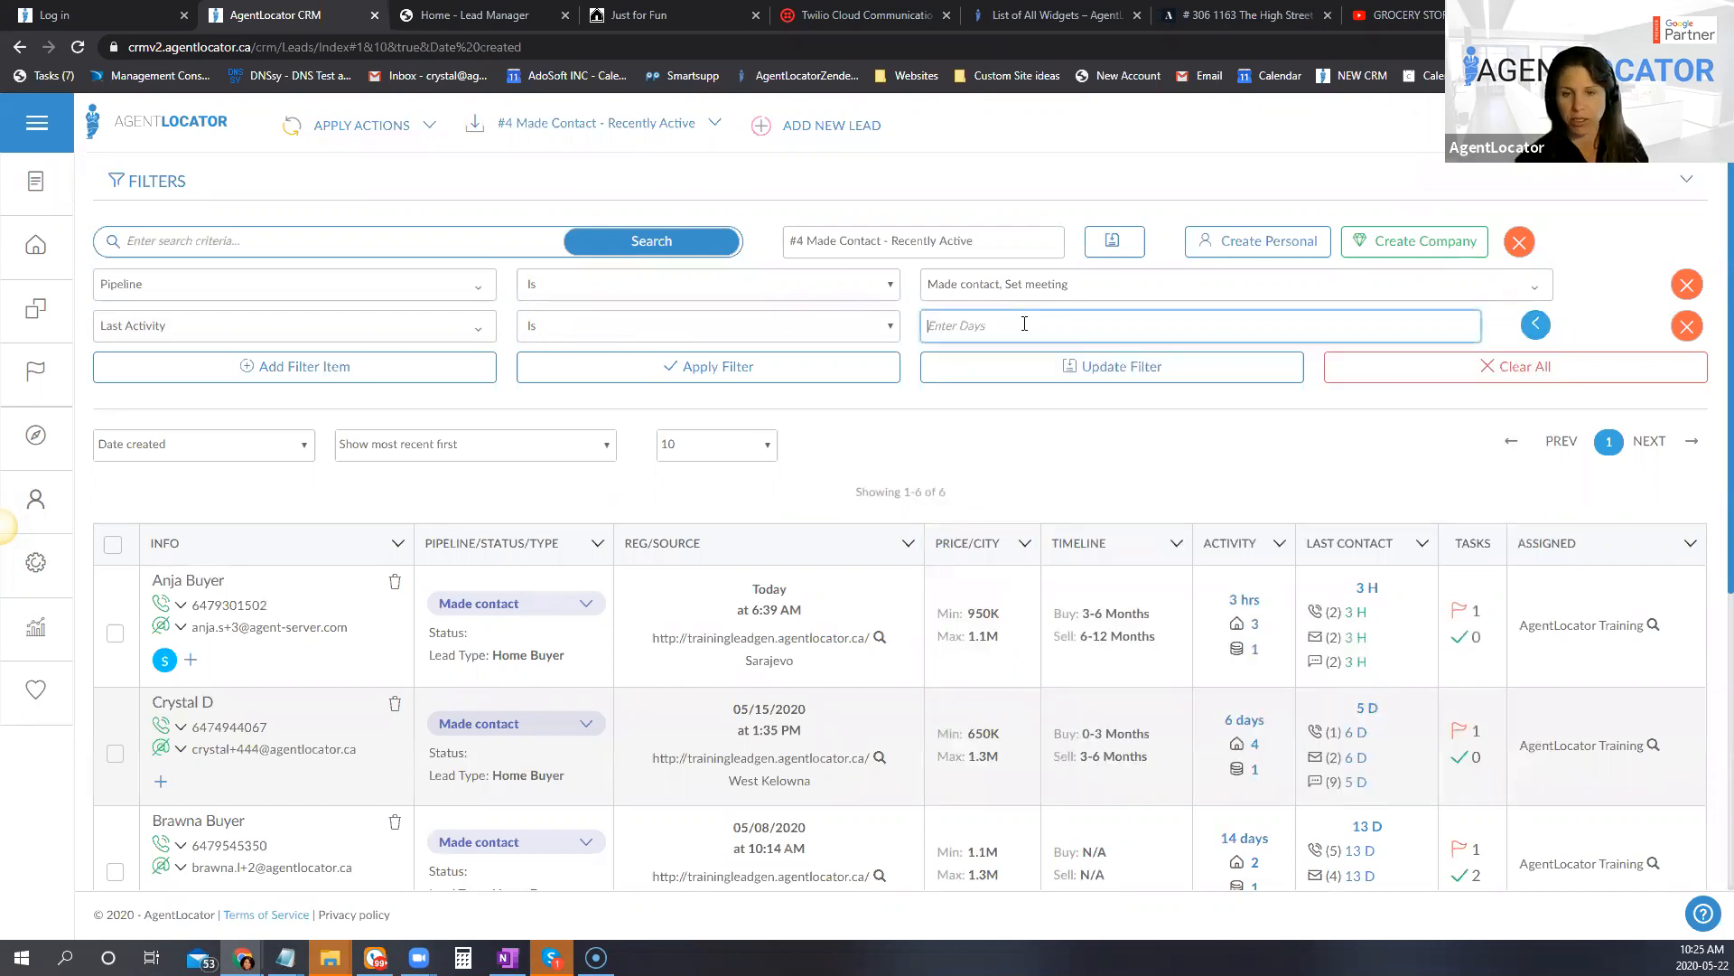
{"action": "type", "text": "30"}
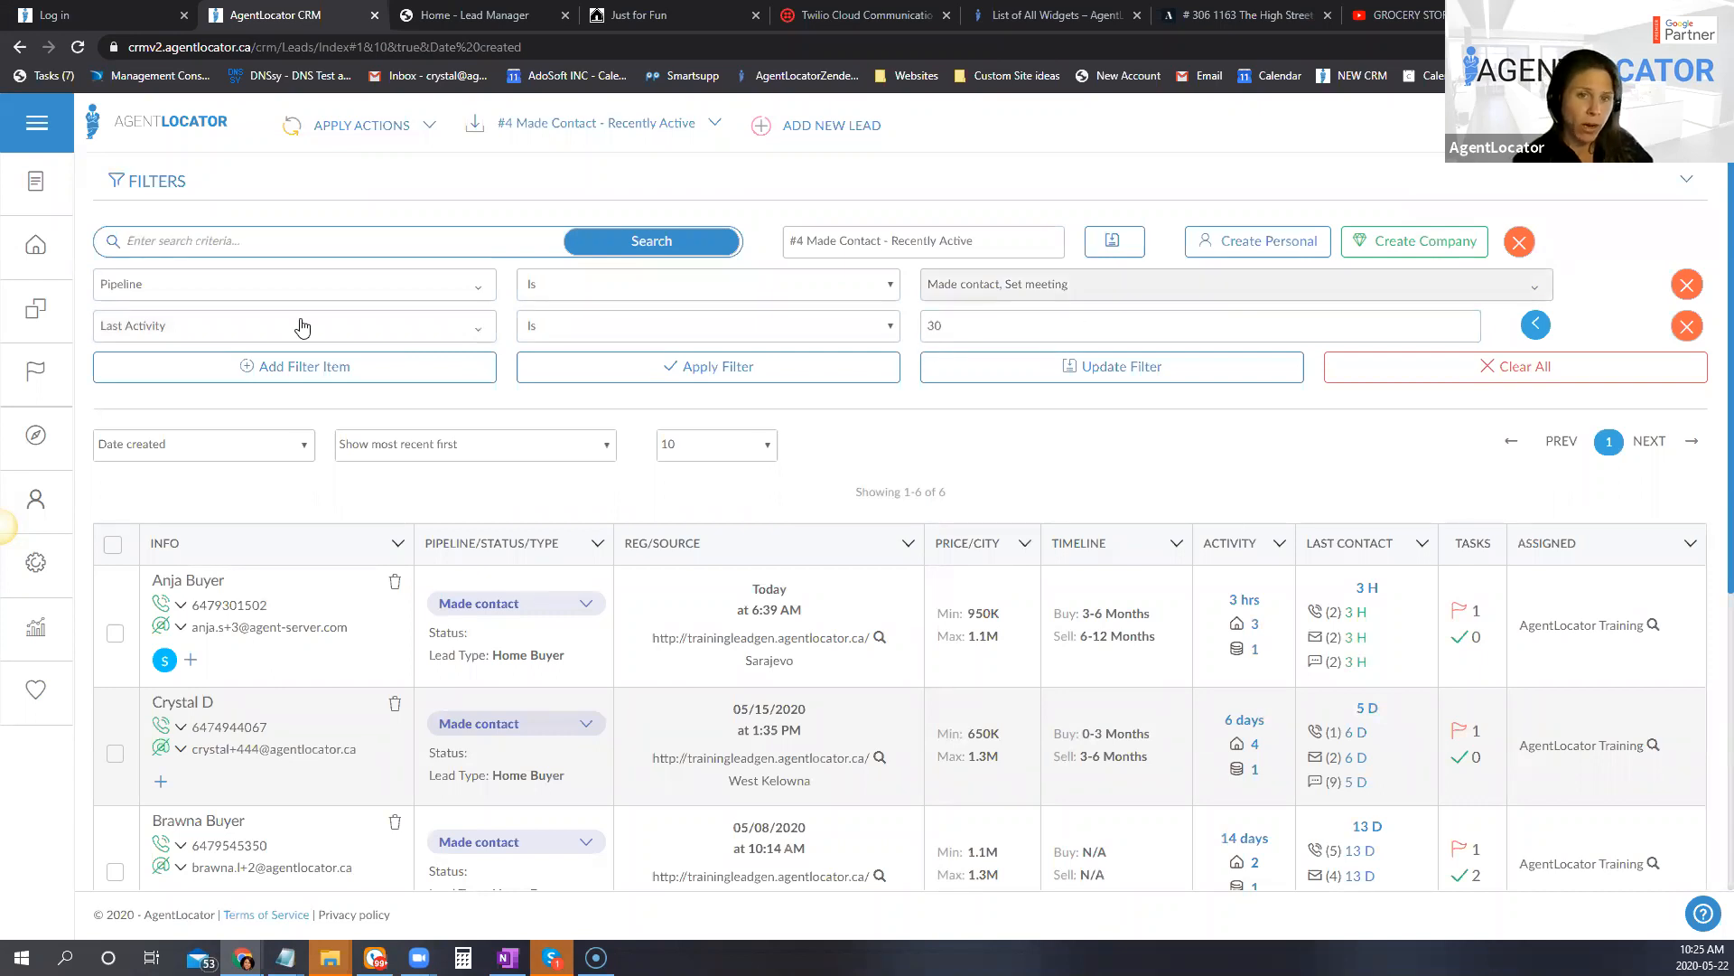
{"action": "left_click", "coordinate": [944, 328]}
{"action": "key", "text": "ctrl+a"}
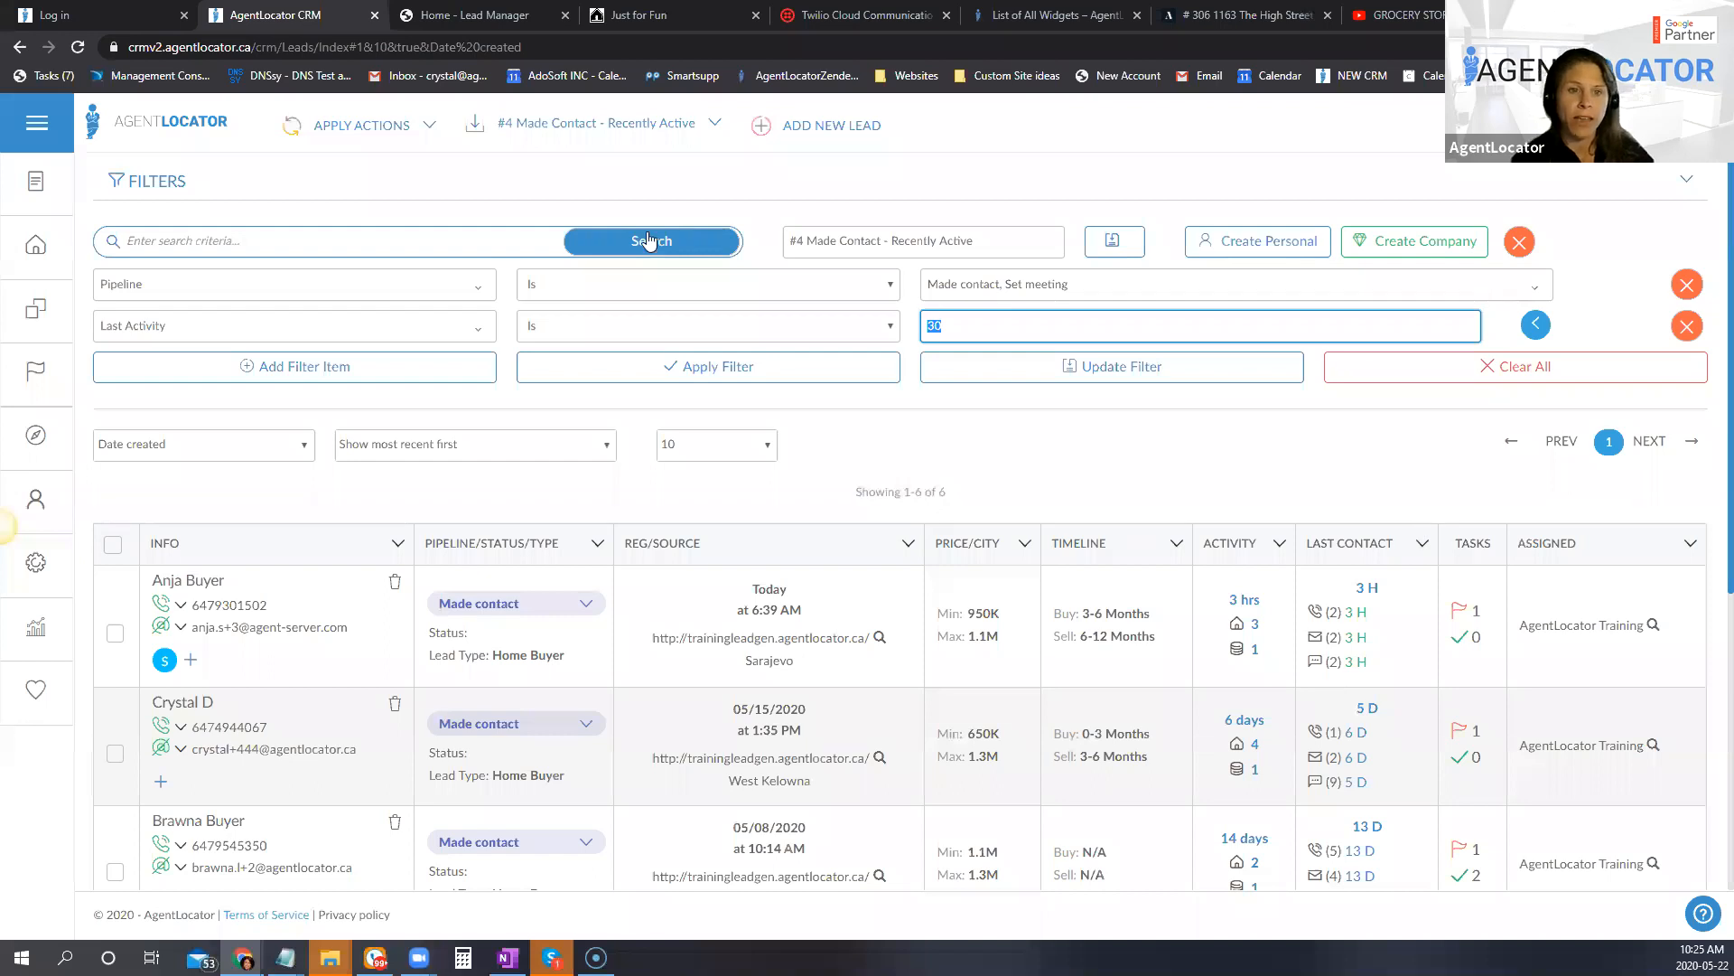
Step: Switch the Last Activity condition to "Is Not", apply the filter, and look over the resulting leads
{"action": "left_click", "coordinate": [662, 327]}
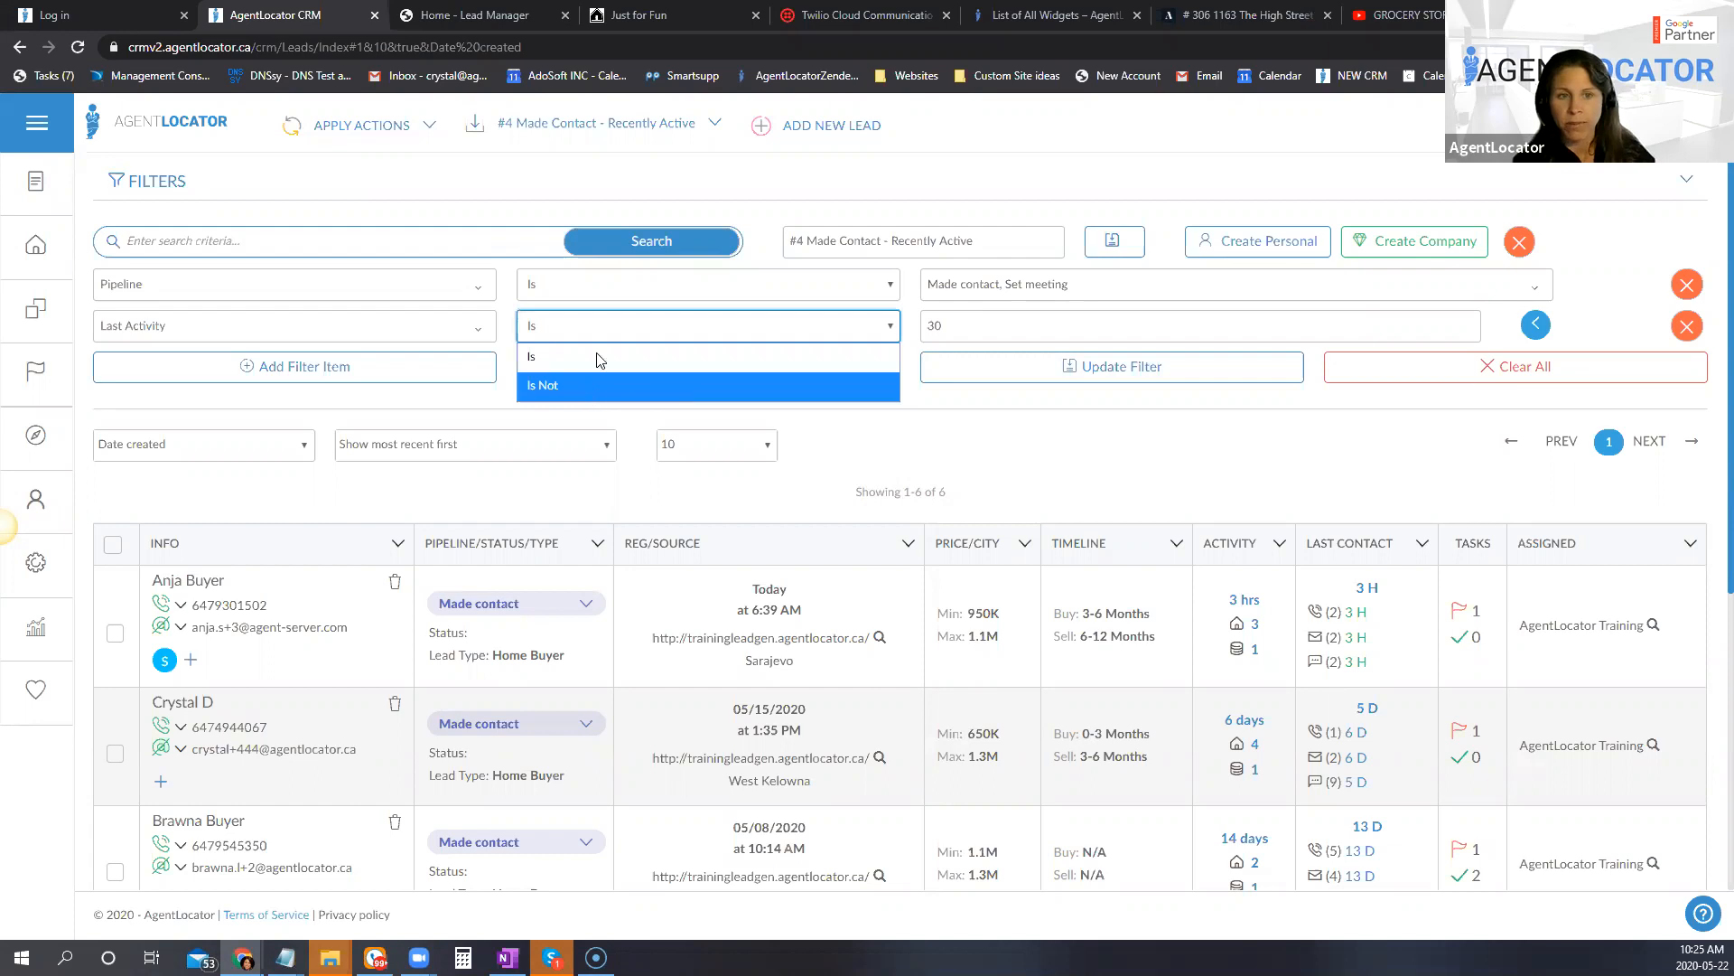
{"action": "left_click", "coordinate": [578, 386]}
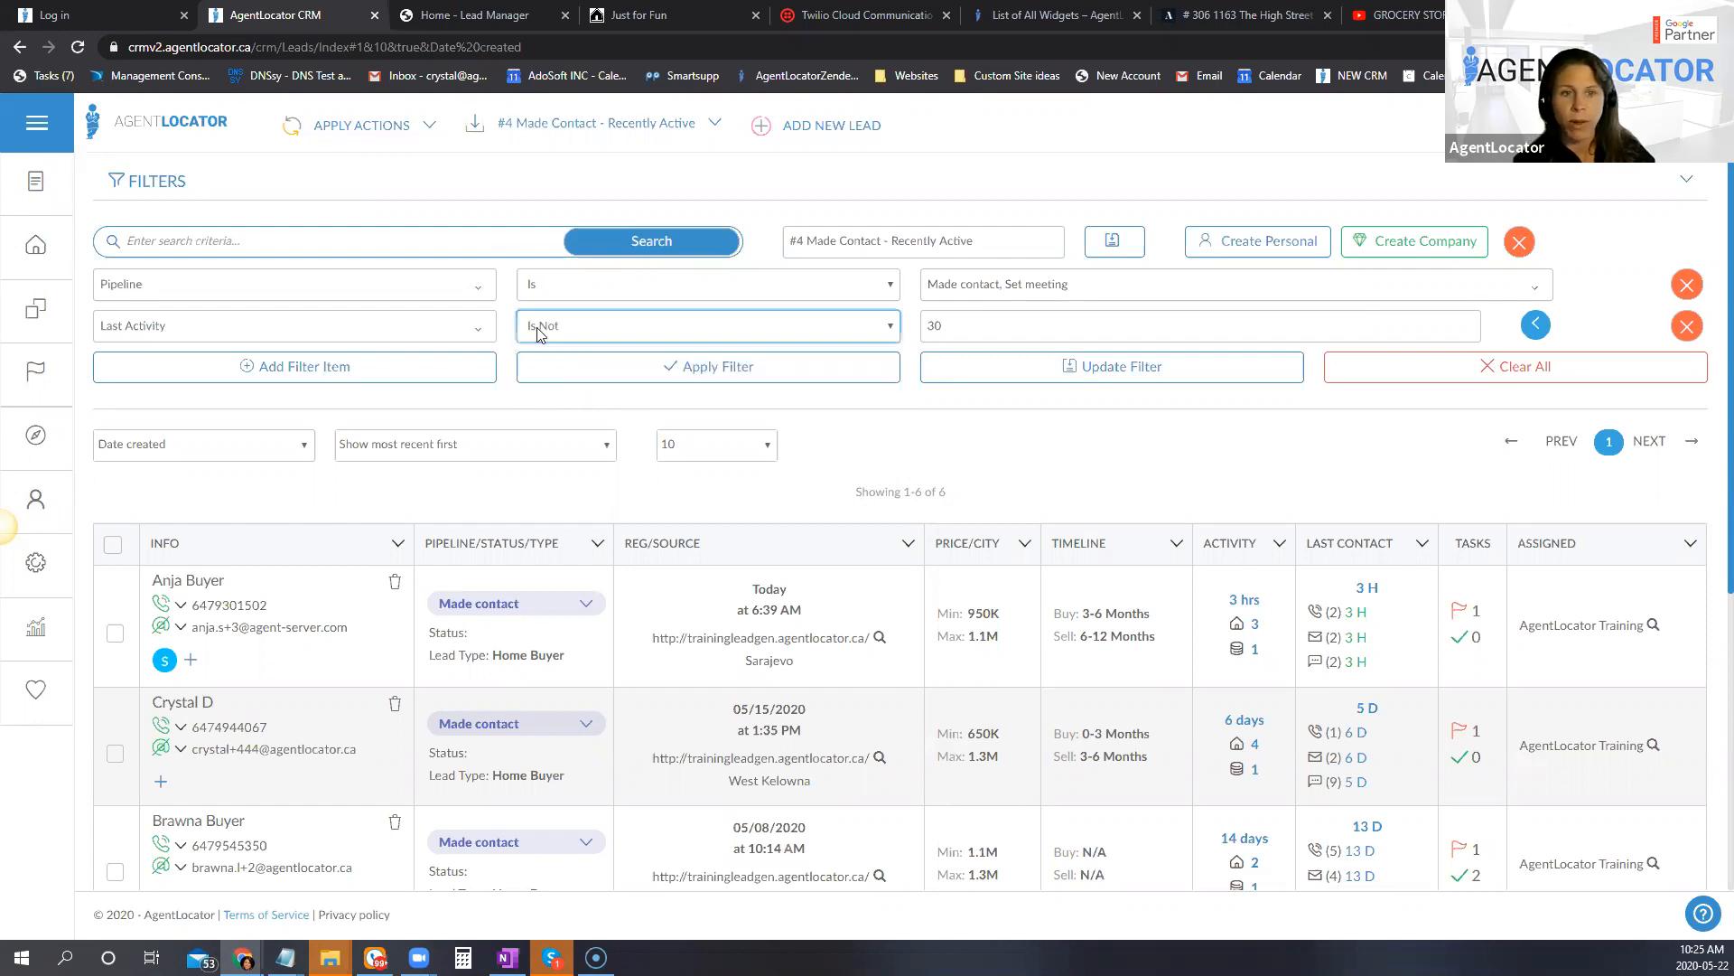
{"action": "left_click", "coordinate": [712, 360]}
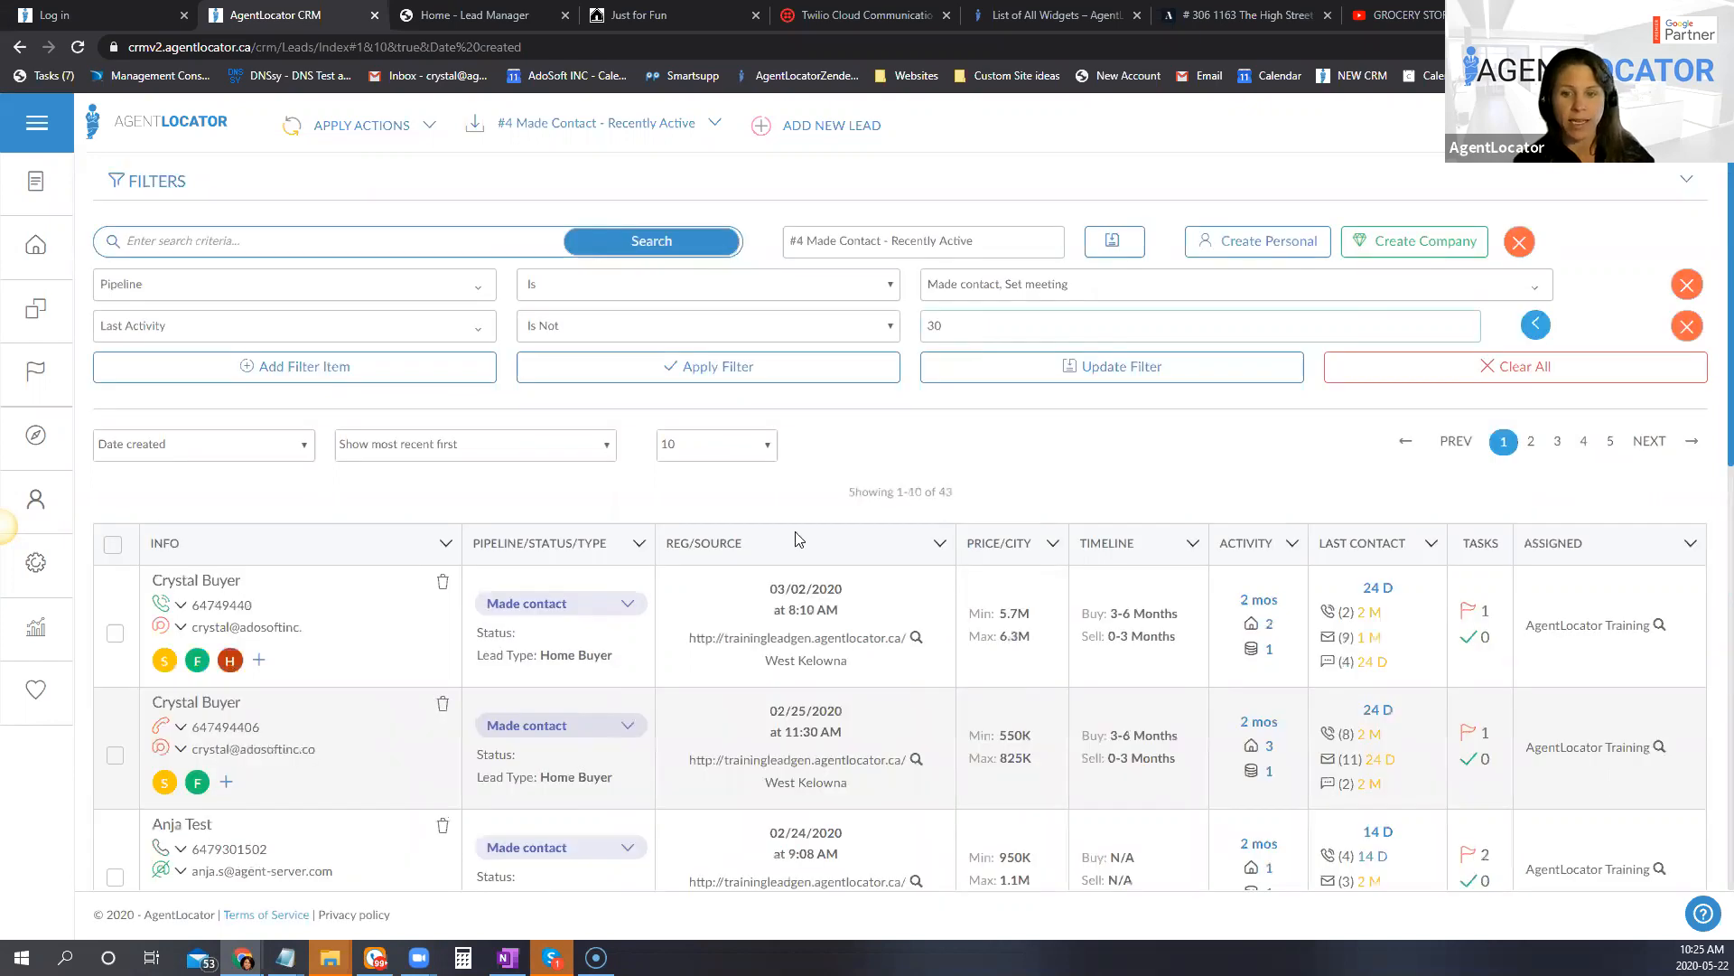
{"action": "scroll", "coordinate": [1247, 779], "scroll_direction": "down", "scroll_amount": 5}
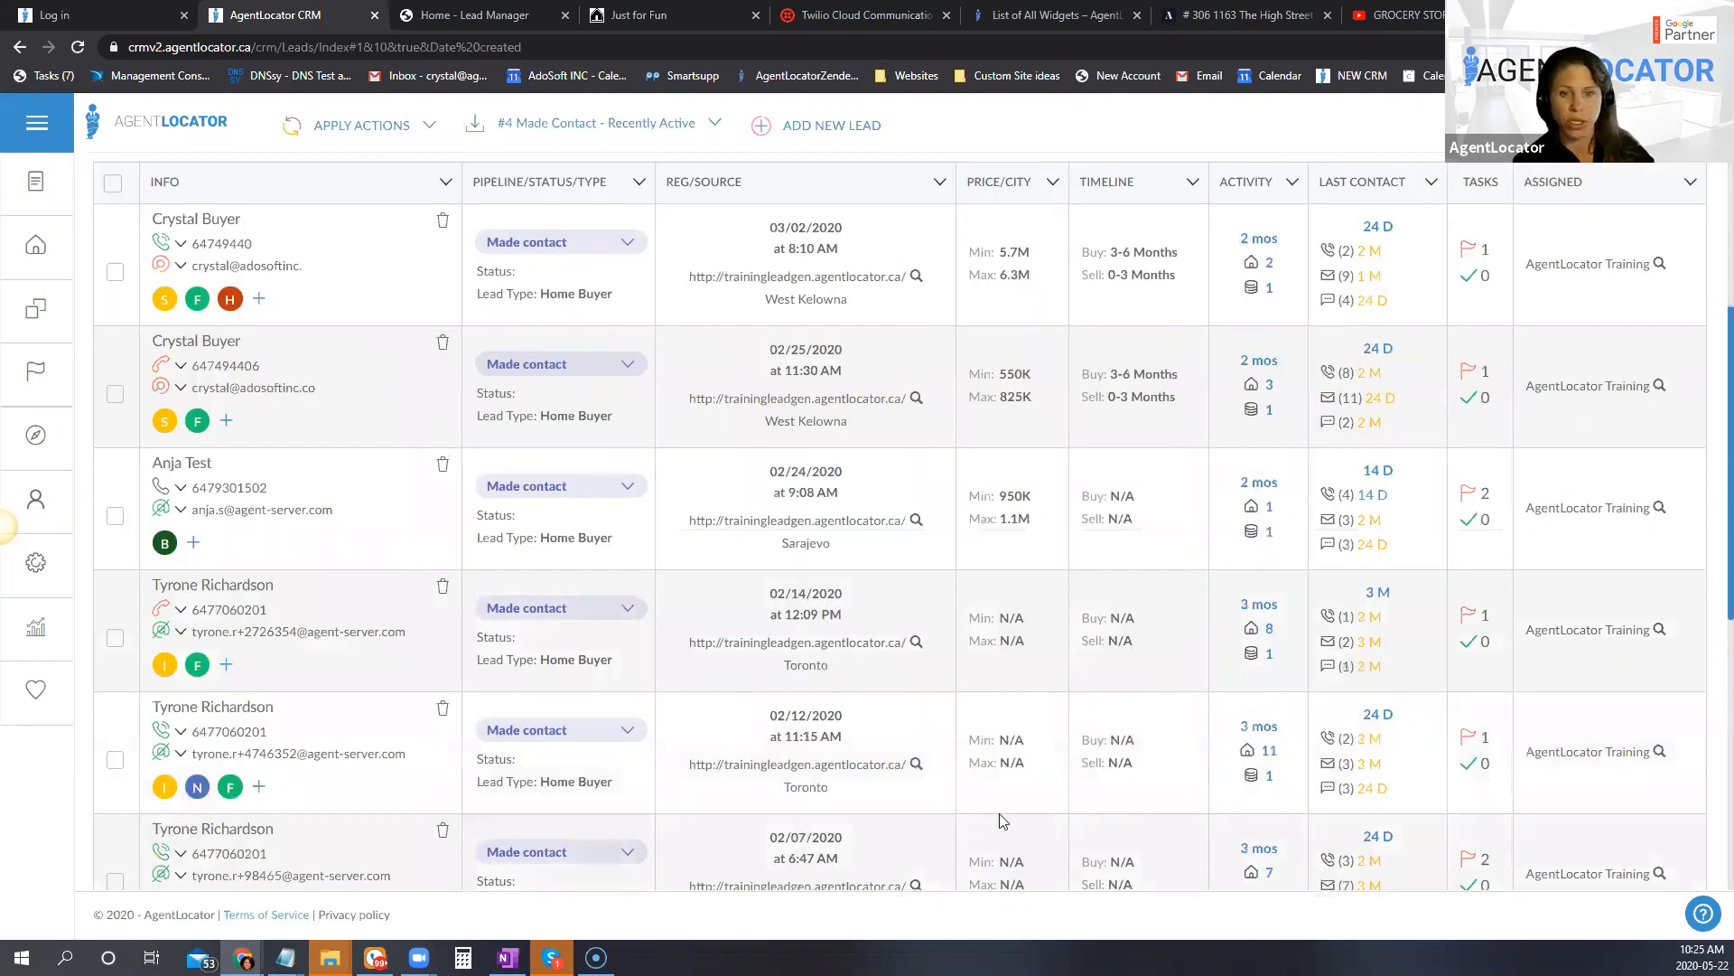
{"action": "scroll", "coordinate": [999, 813], "scroll_direction": "up", "scroll_amount": 5}
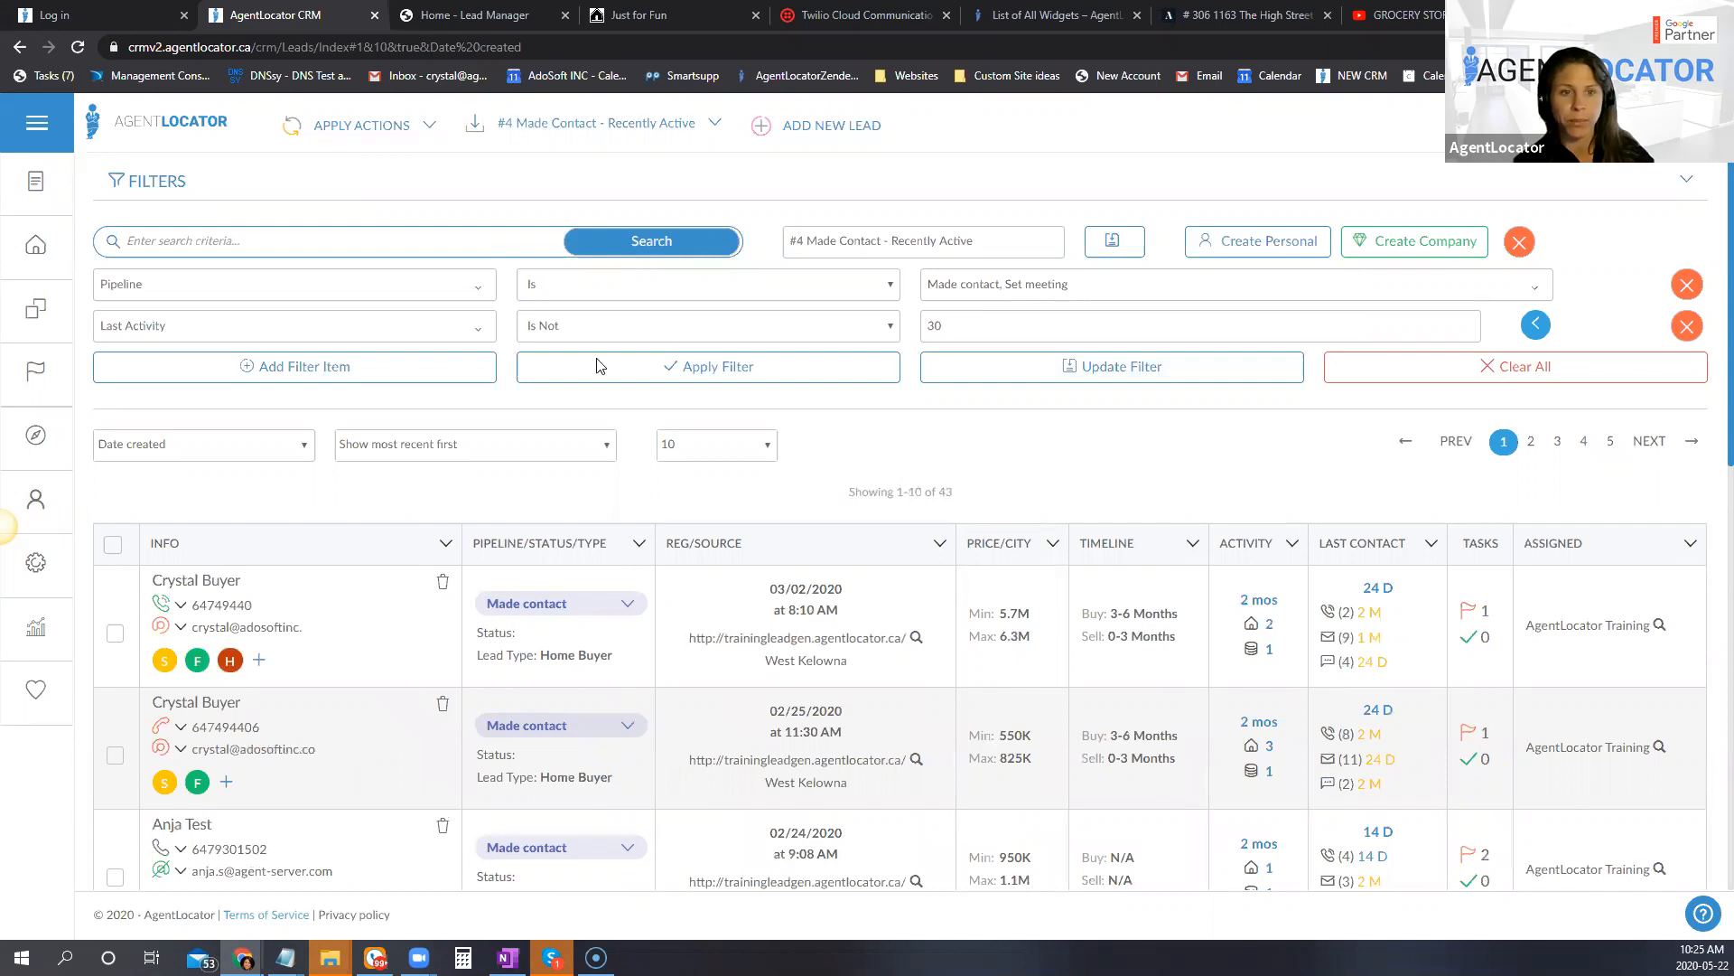
Step: Set the Last Activity condition to "Is", apply the filter, and review the leads' tags, activity and last contact details
{"action": "left_click", "coordinate": [598, 326]}
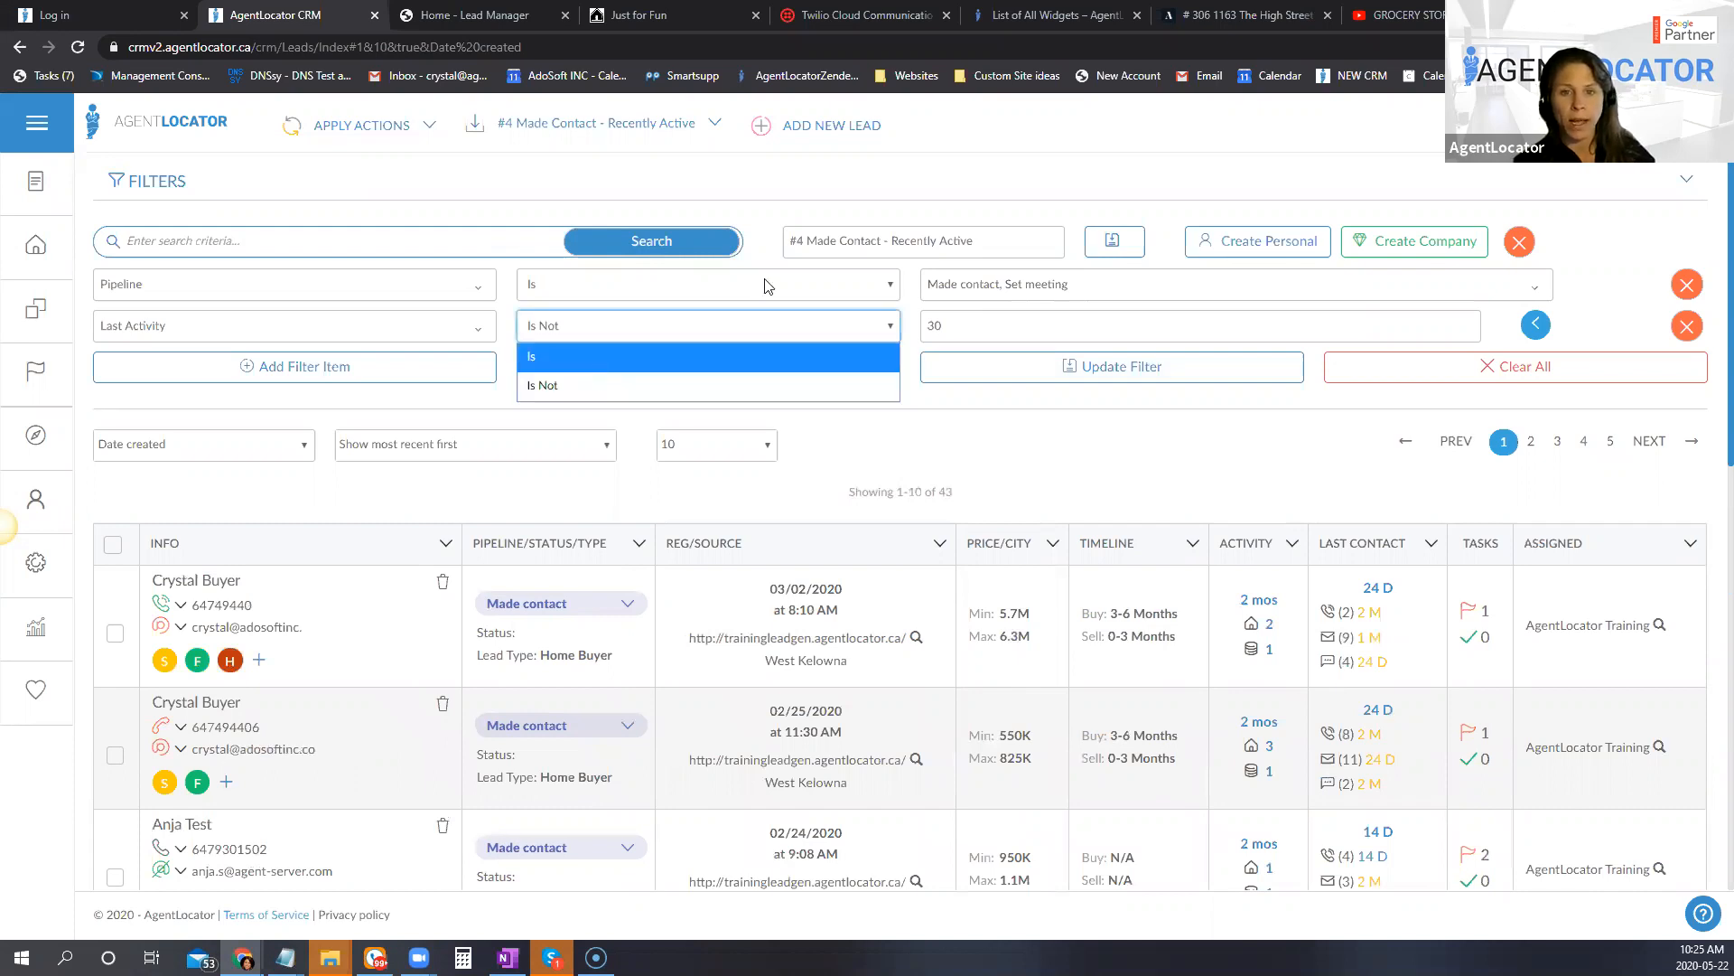
{"action": "left_click", "coordinate": [594, 364]}
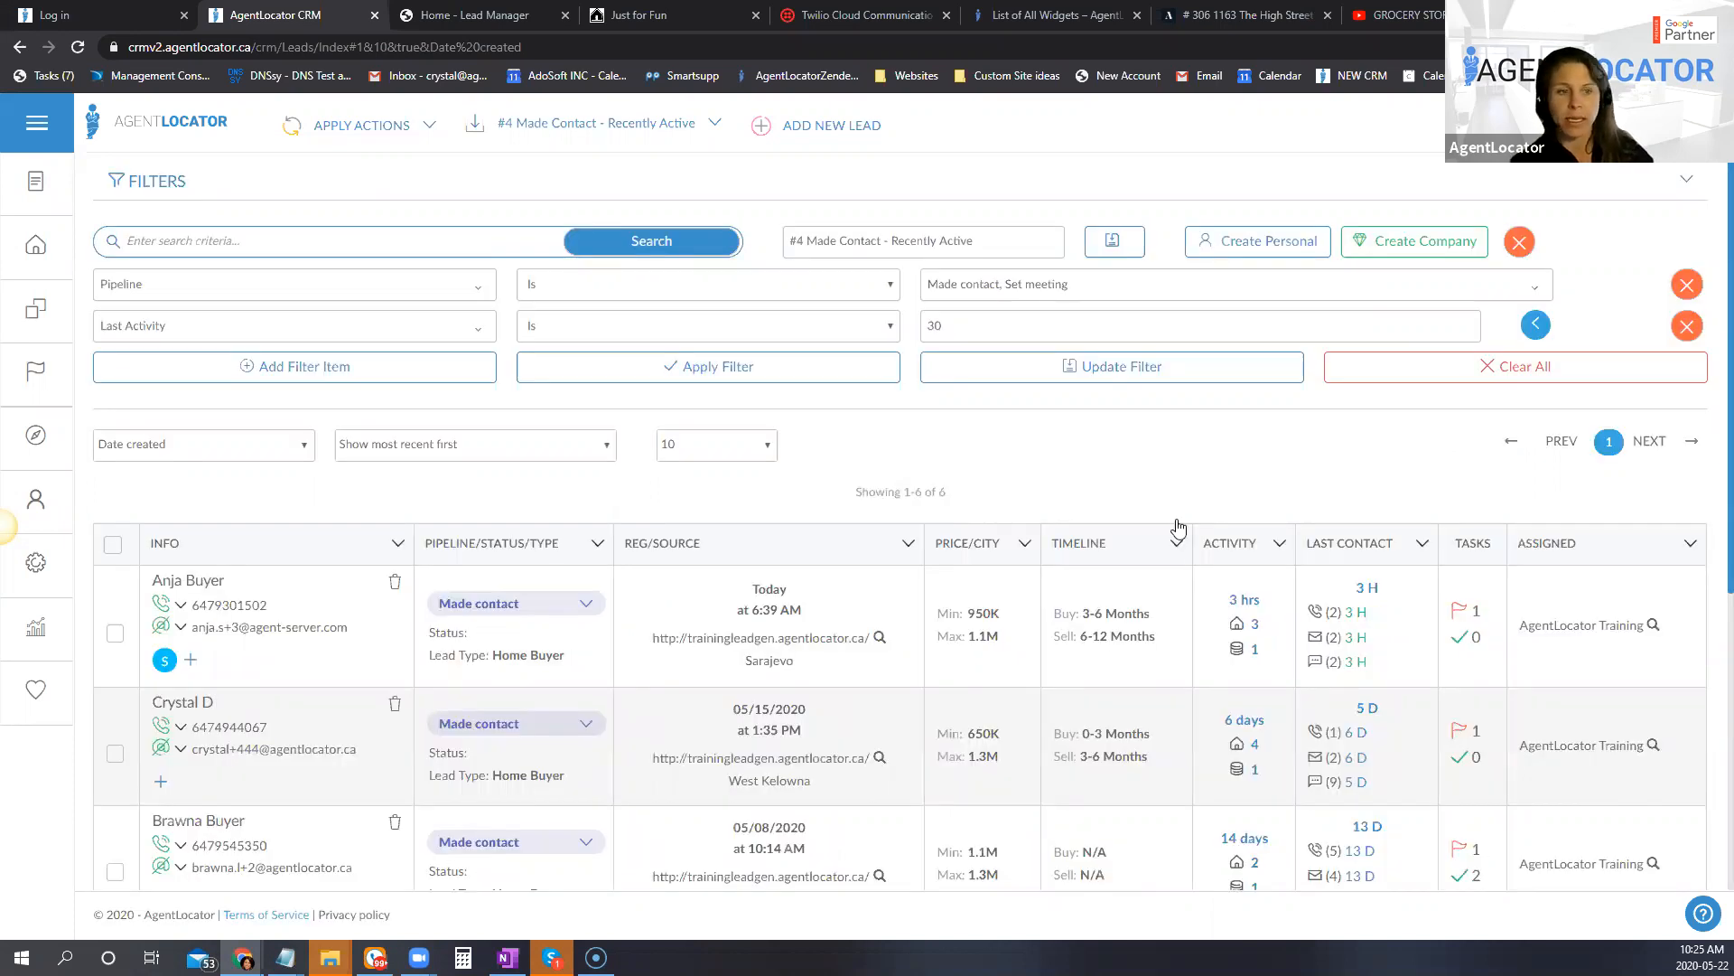
{"action": "scroll", "coordinate": [1156, 420], "scroll_direction": "down", "scroll_amount": 2}
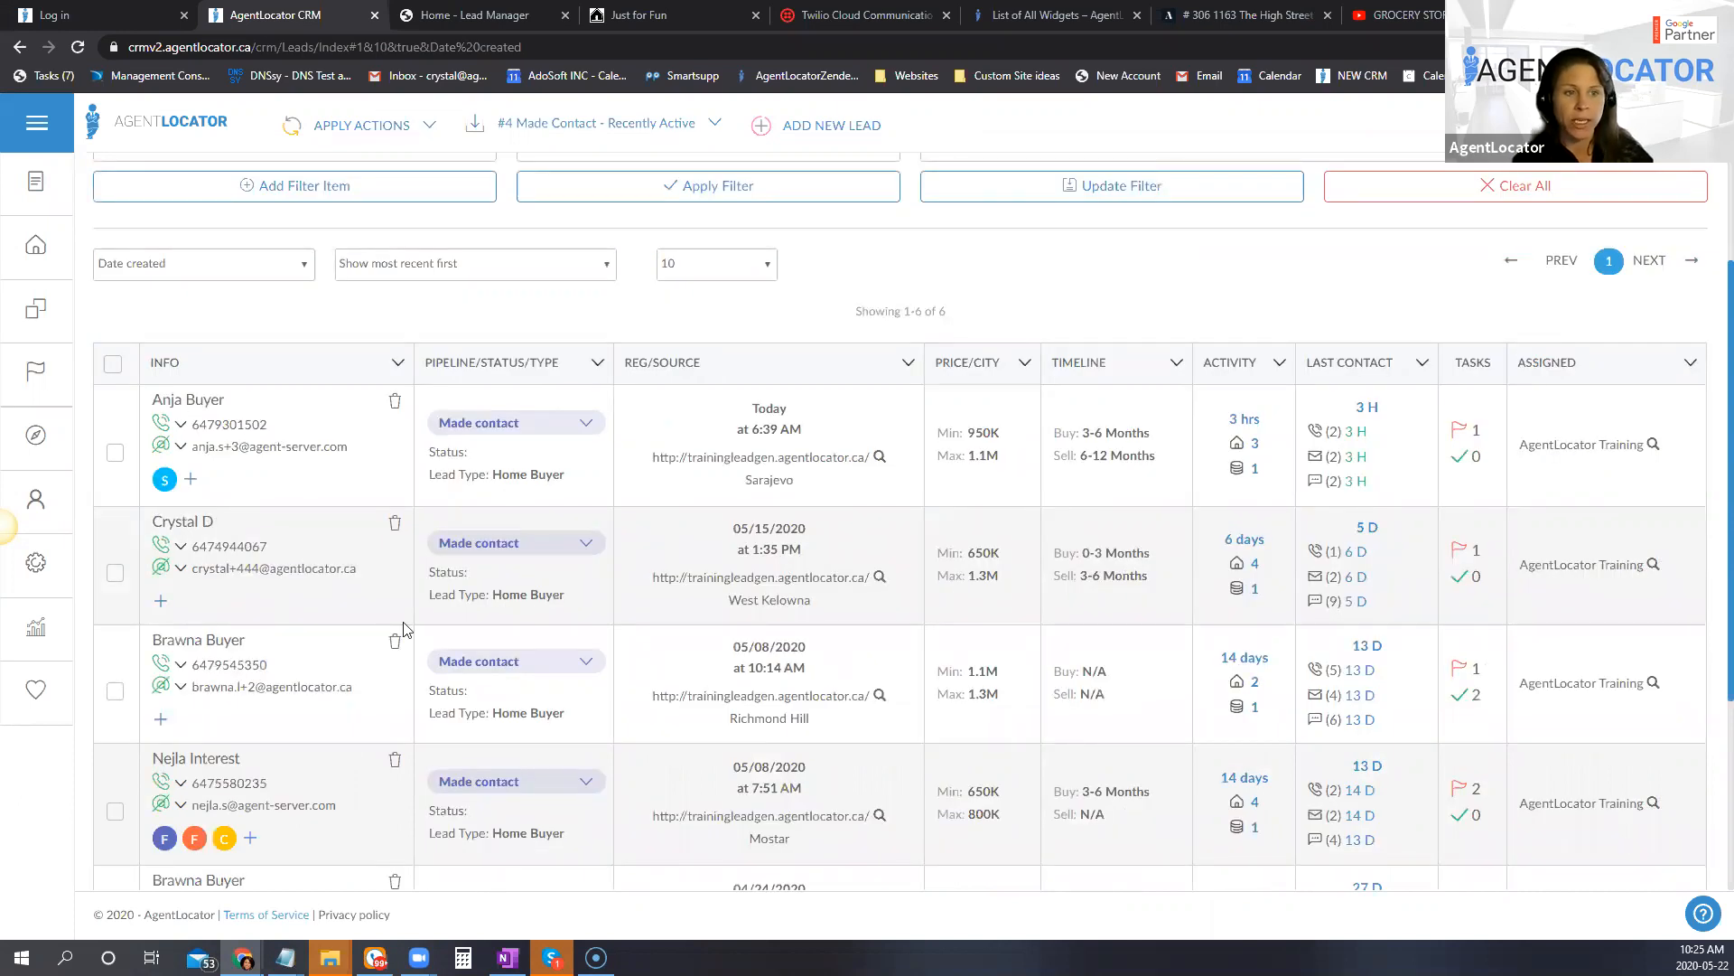
{"action": "mouse_move", "coordinate": [170, 494]}
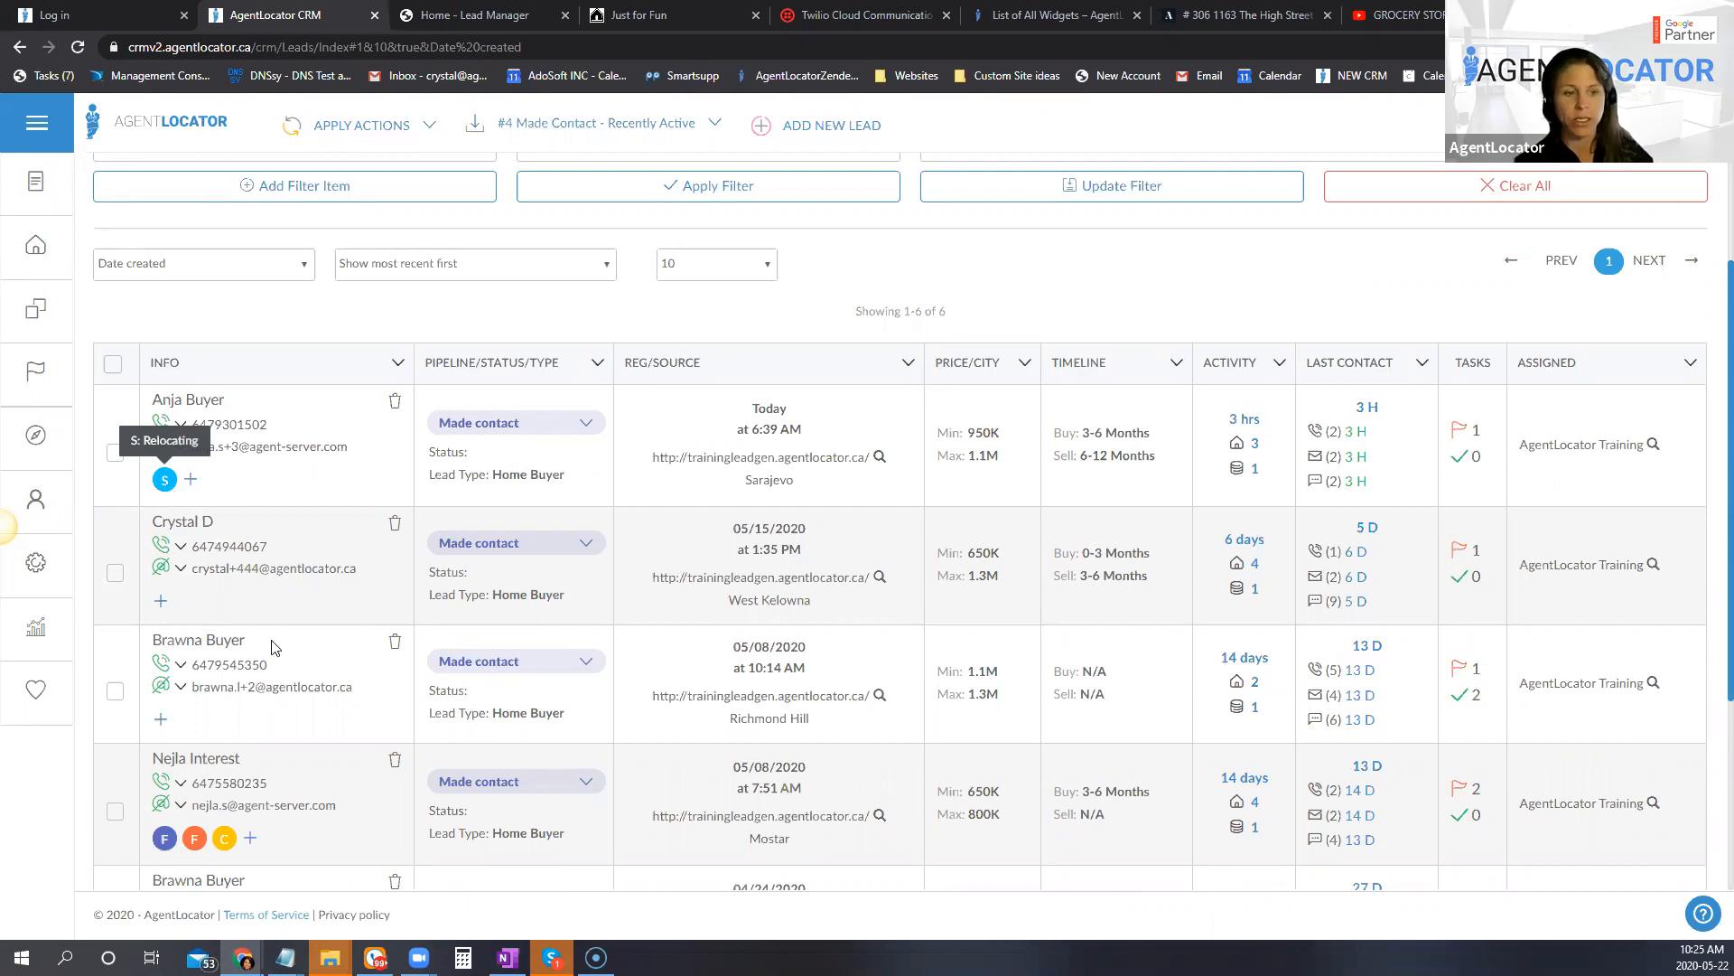
{"action": "scroll", "coordinate": [191, 673], "scroll_direction": "down", "scroll_amount": 2}
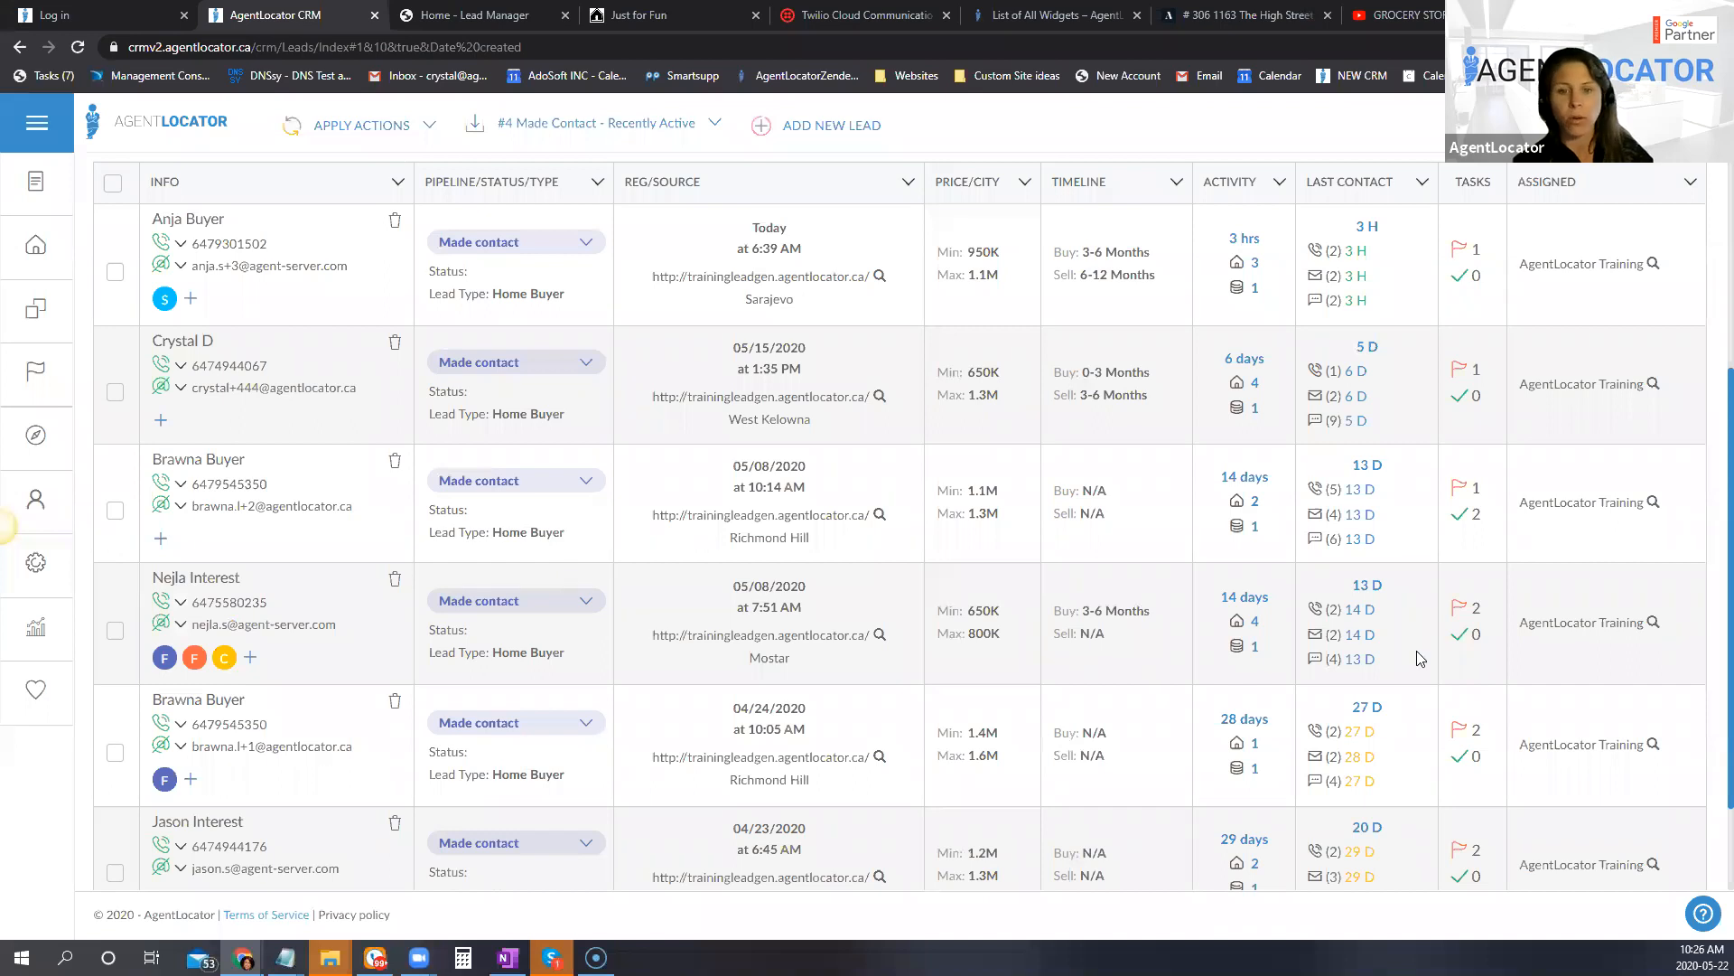
{"action": "mouse_move", "coordinate": [1355, 669]}
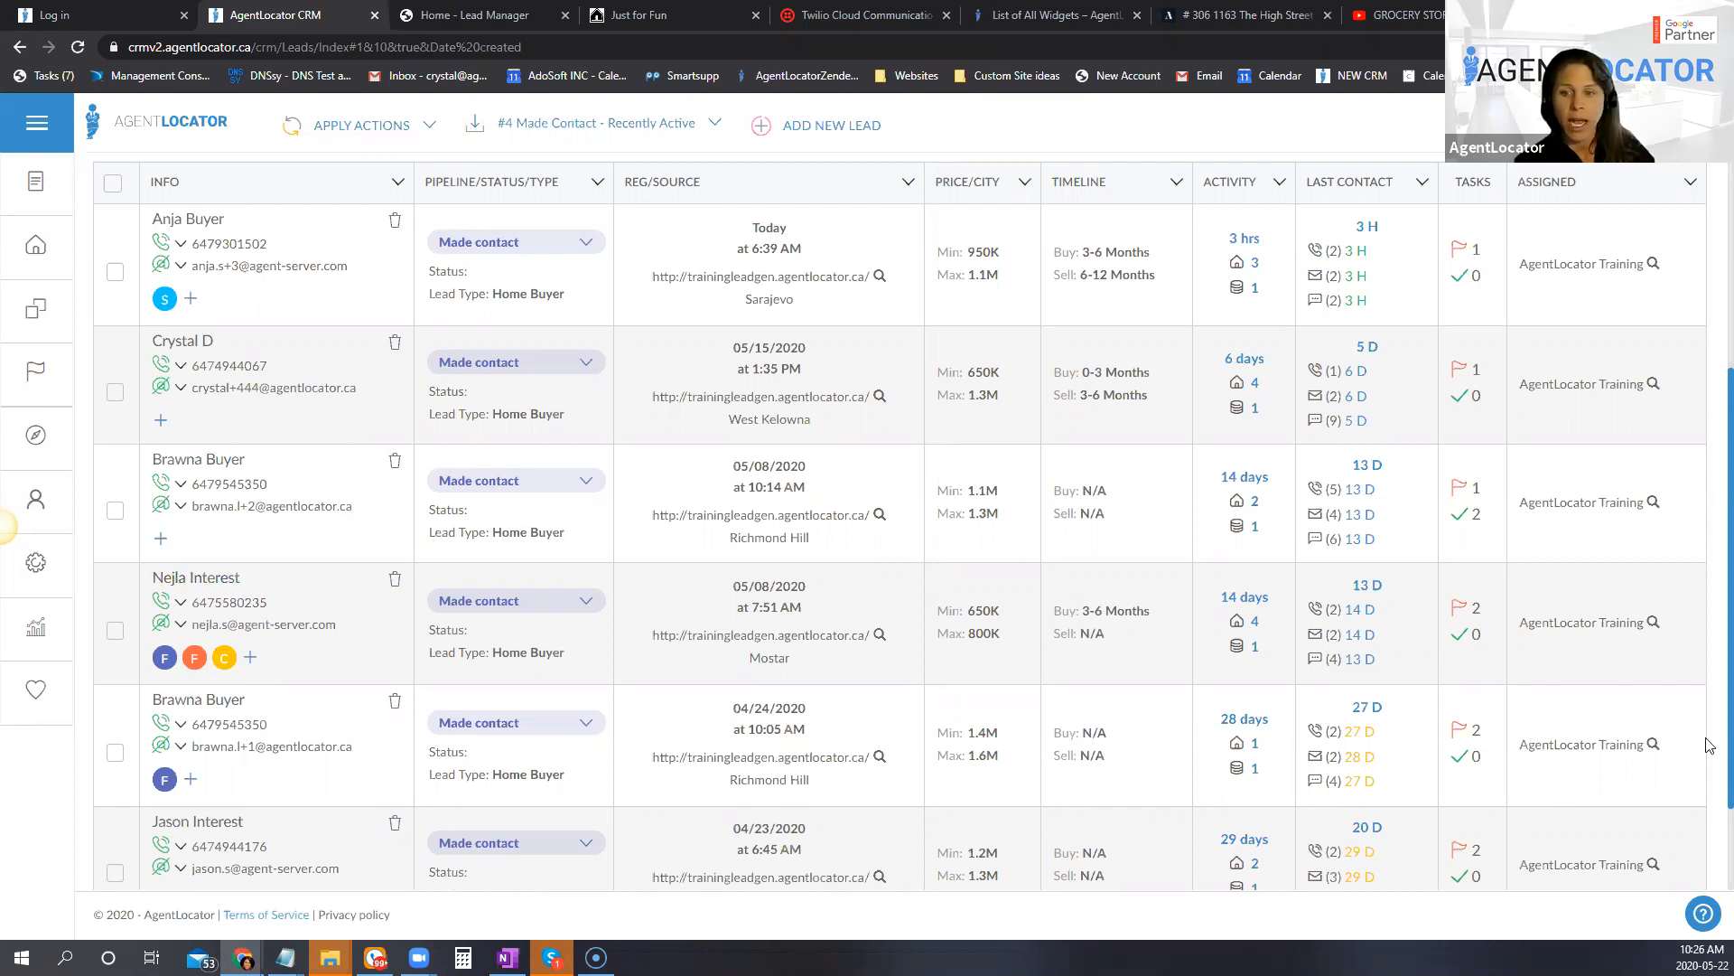
{"action": "mouse_move", "coordinate": [1414, 617]}
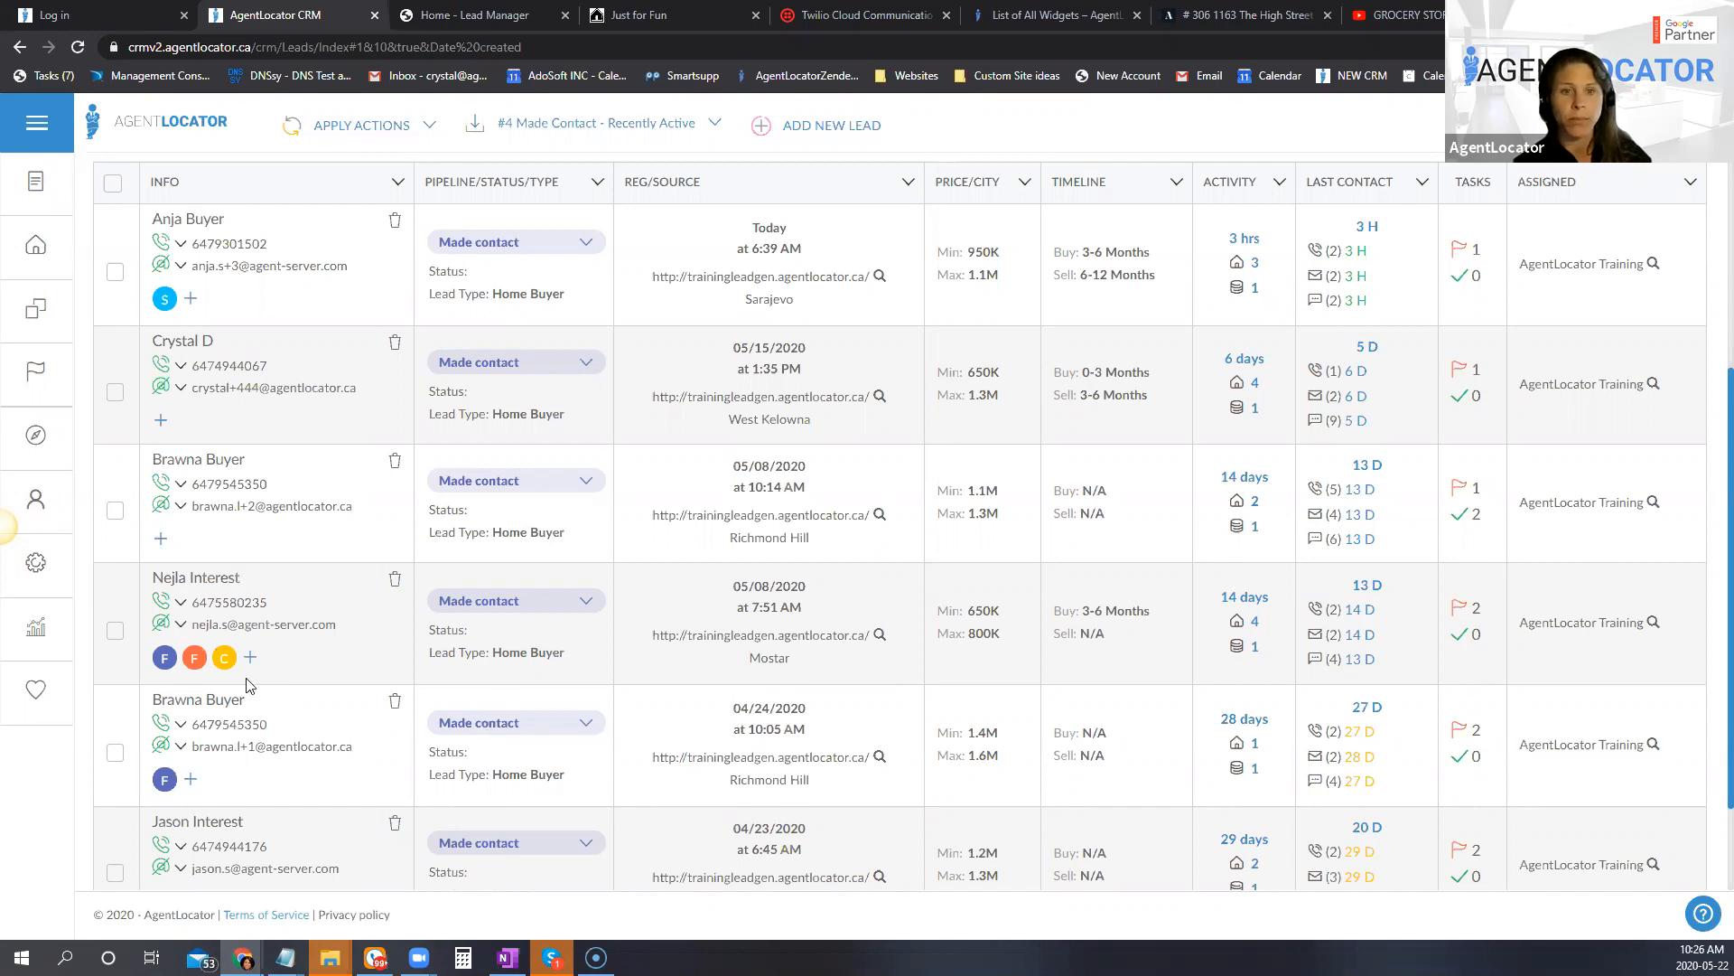
{"action": "scroll", "coordinate": [352, 723], "scroll_direction": "up", "scroll_amount": 1}
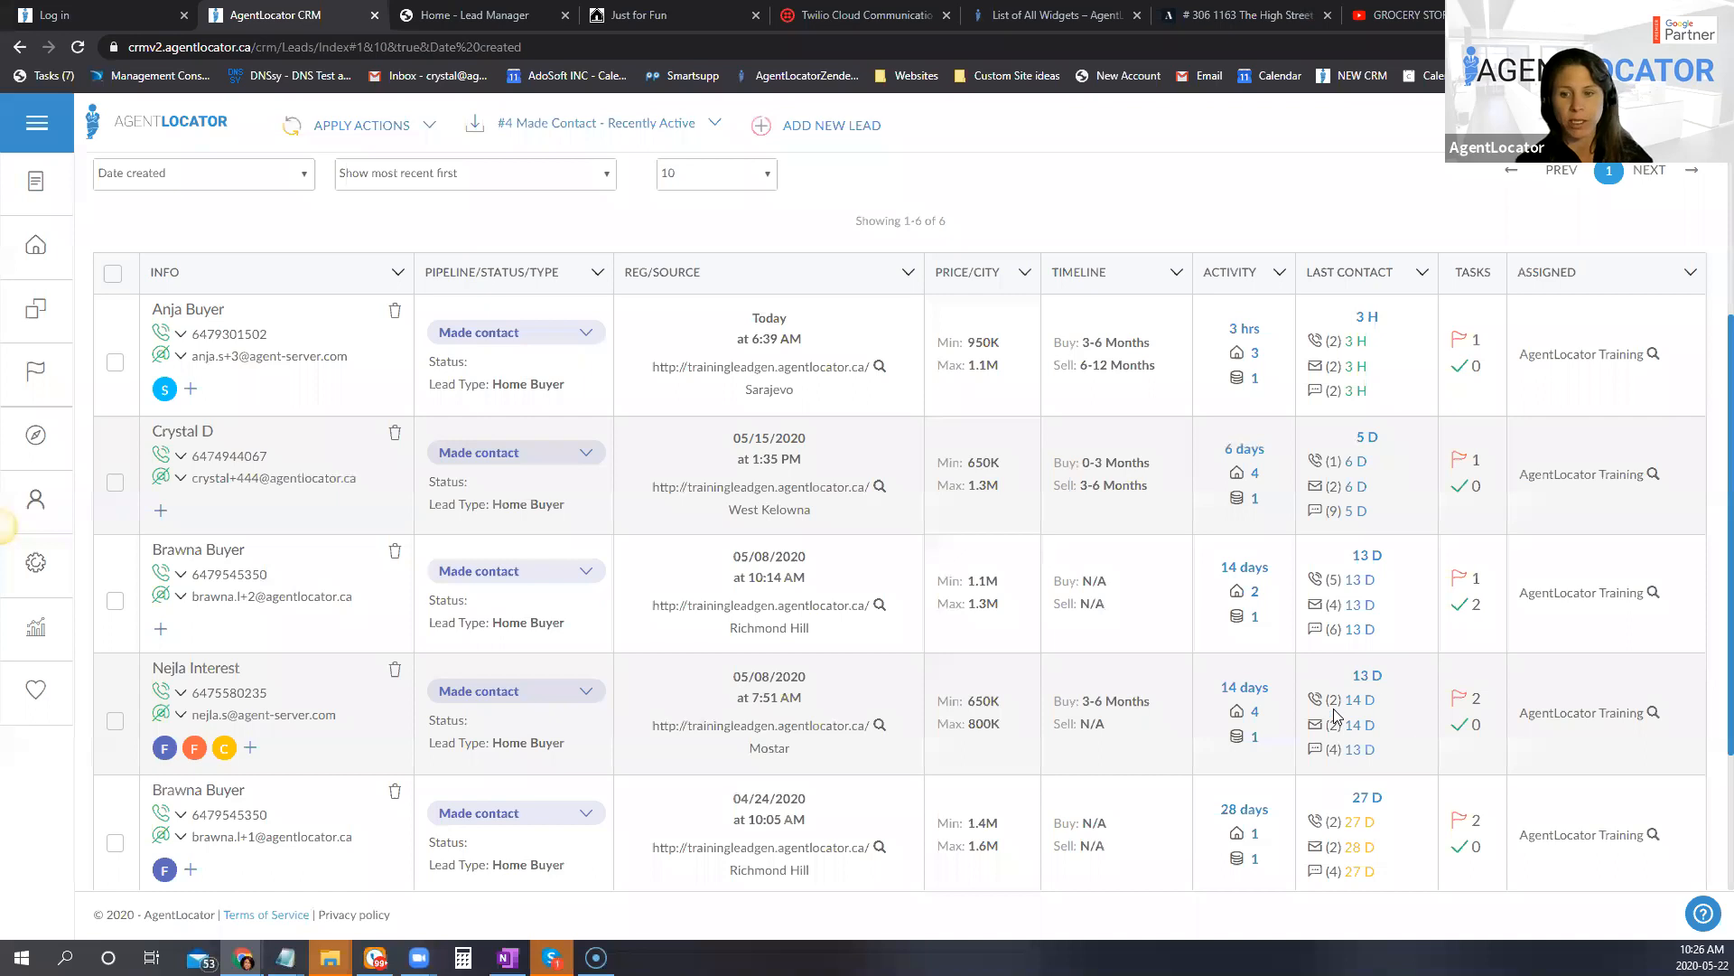
{"action": "mouse_move", "coordinate": [1347, 713]}
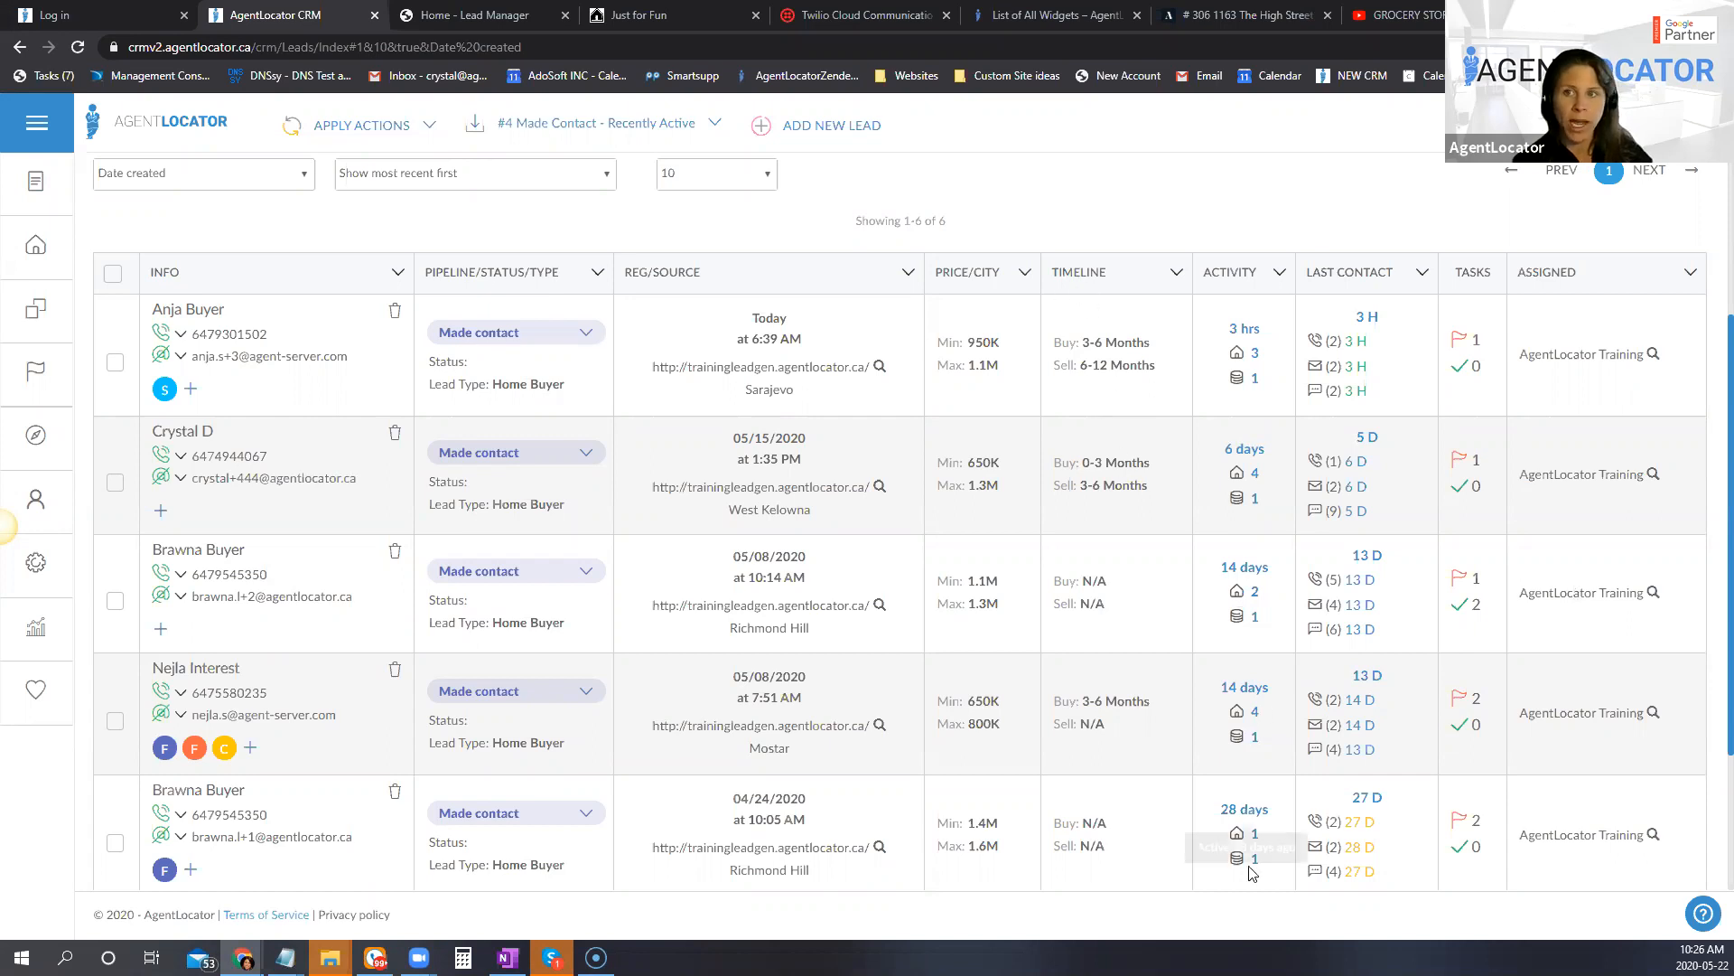
Step: Open the first lead in the filtered list and examine its "Buying in" and "Selling in" timeframes and the available buying options
{"action": "left_click", "coordinate": [180, 316]}
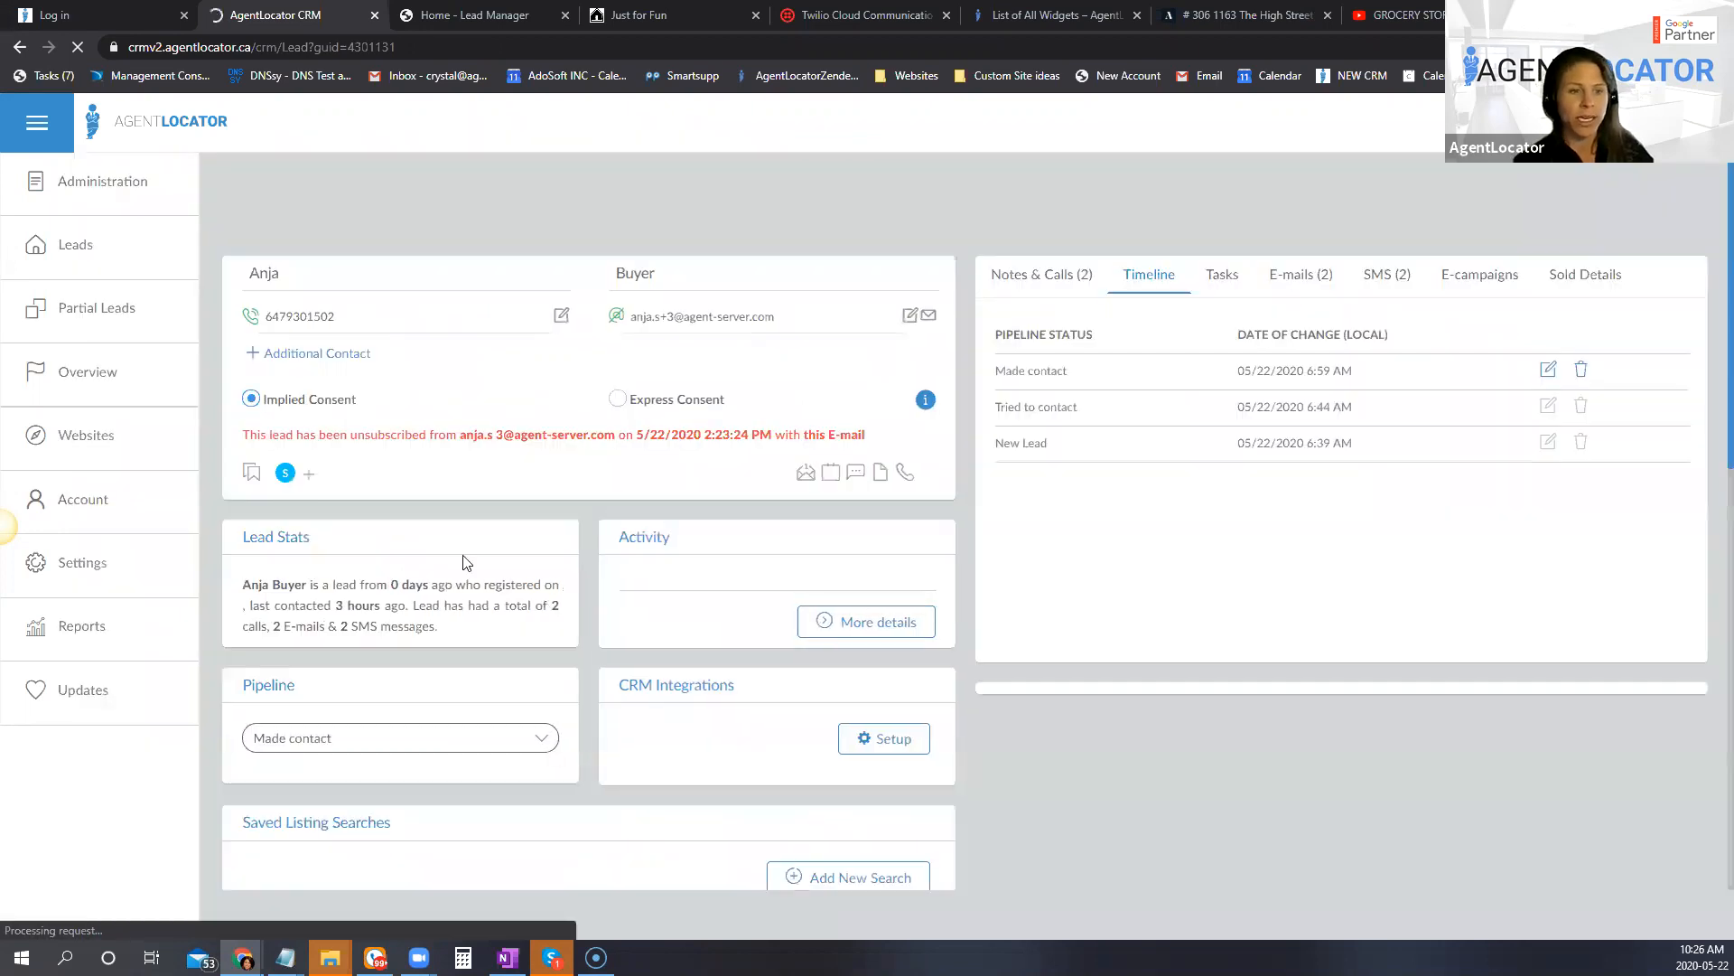
{"action": "scroll", "coordinate": [461, 571], "scroll_direction": "down", "scroll_amount": 12}
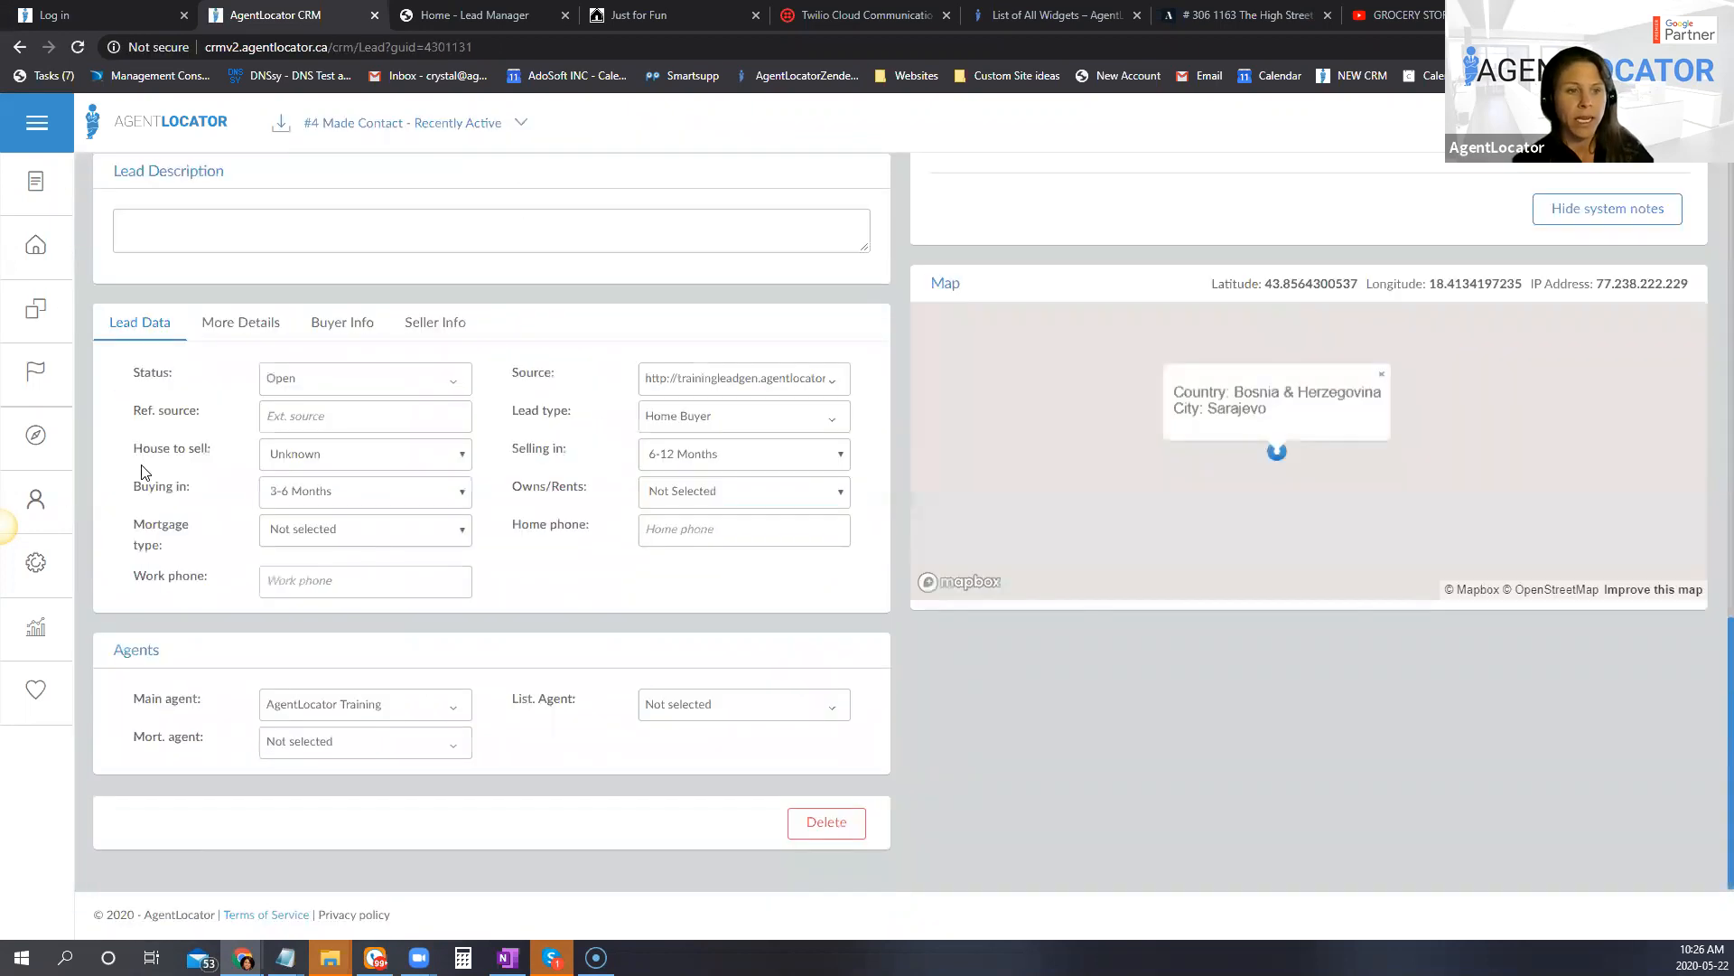
{"action": "triple_click", "coordinate": [147, 487]}
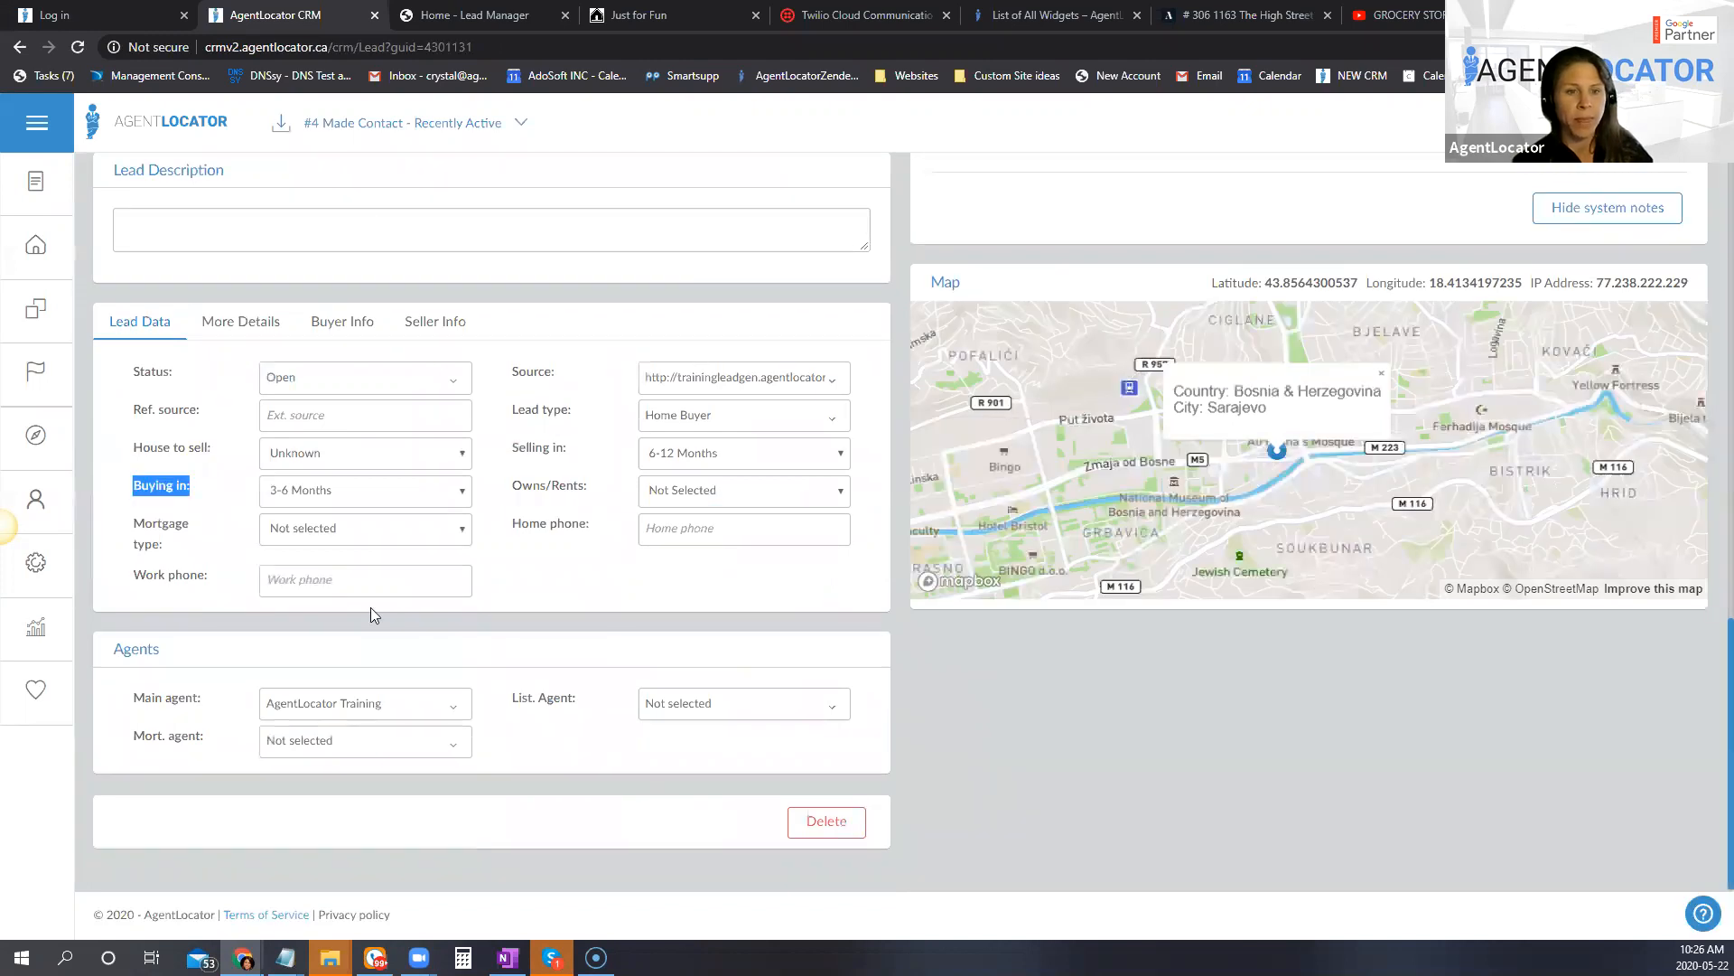
{"action": "triple_click", "coordinate": [548, 451]}
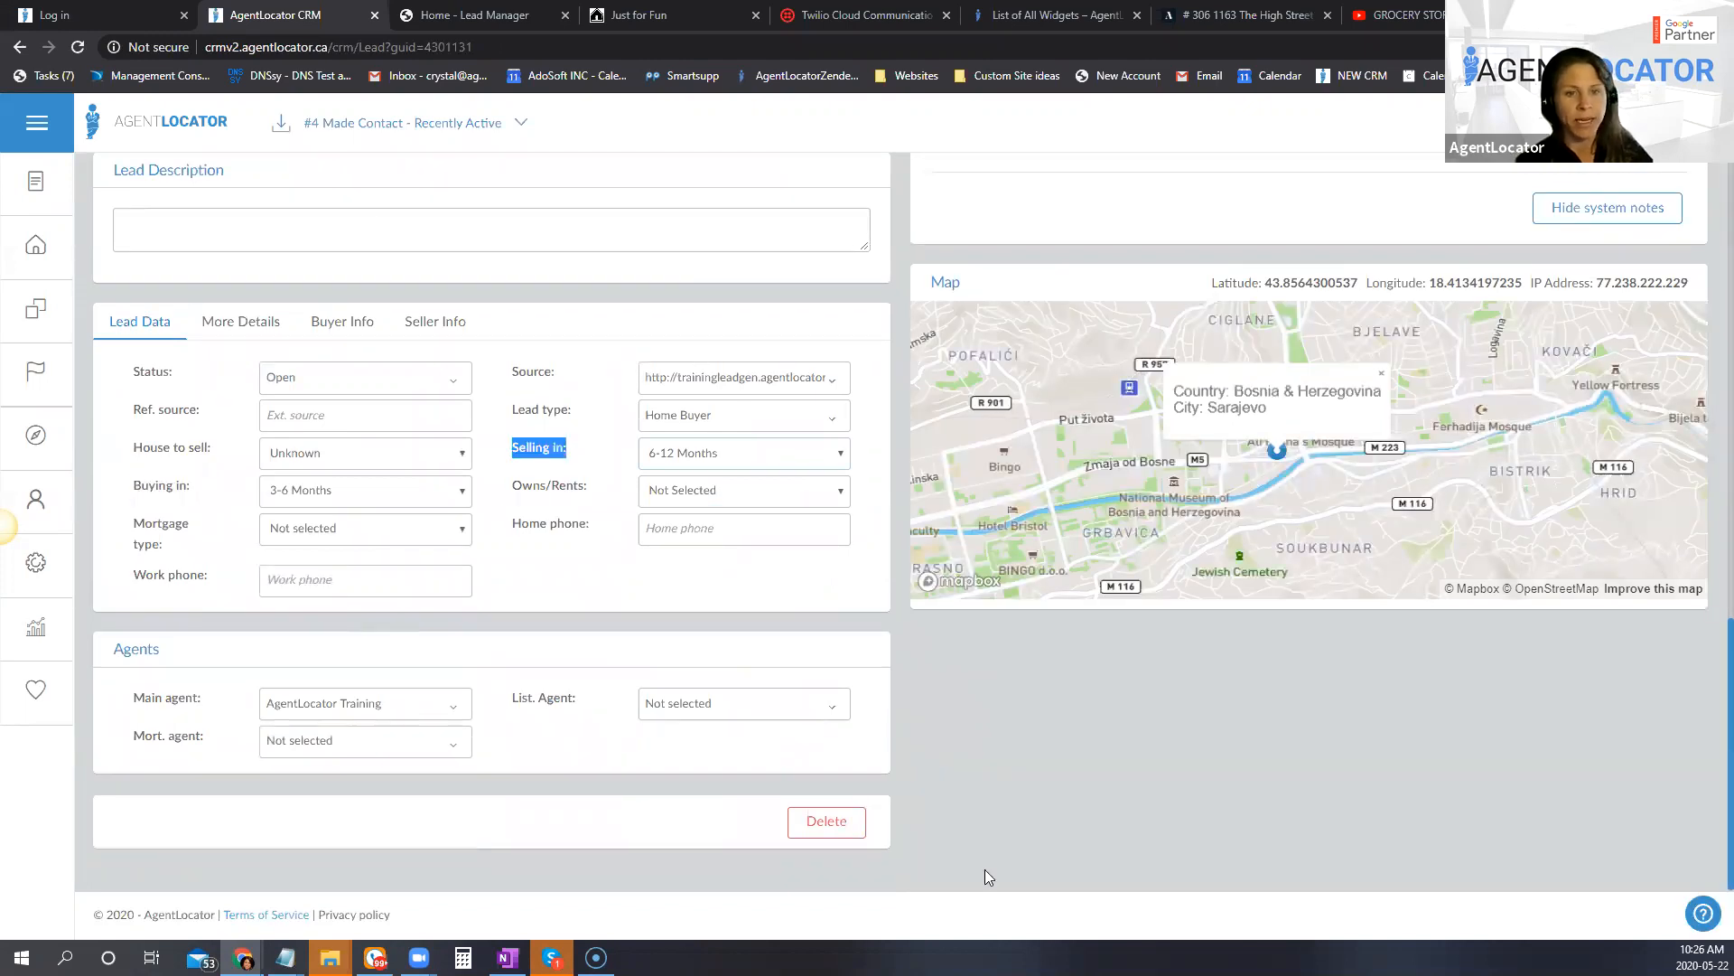
{"action": "left_click", "coordinate": [322, 492]}
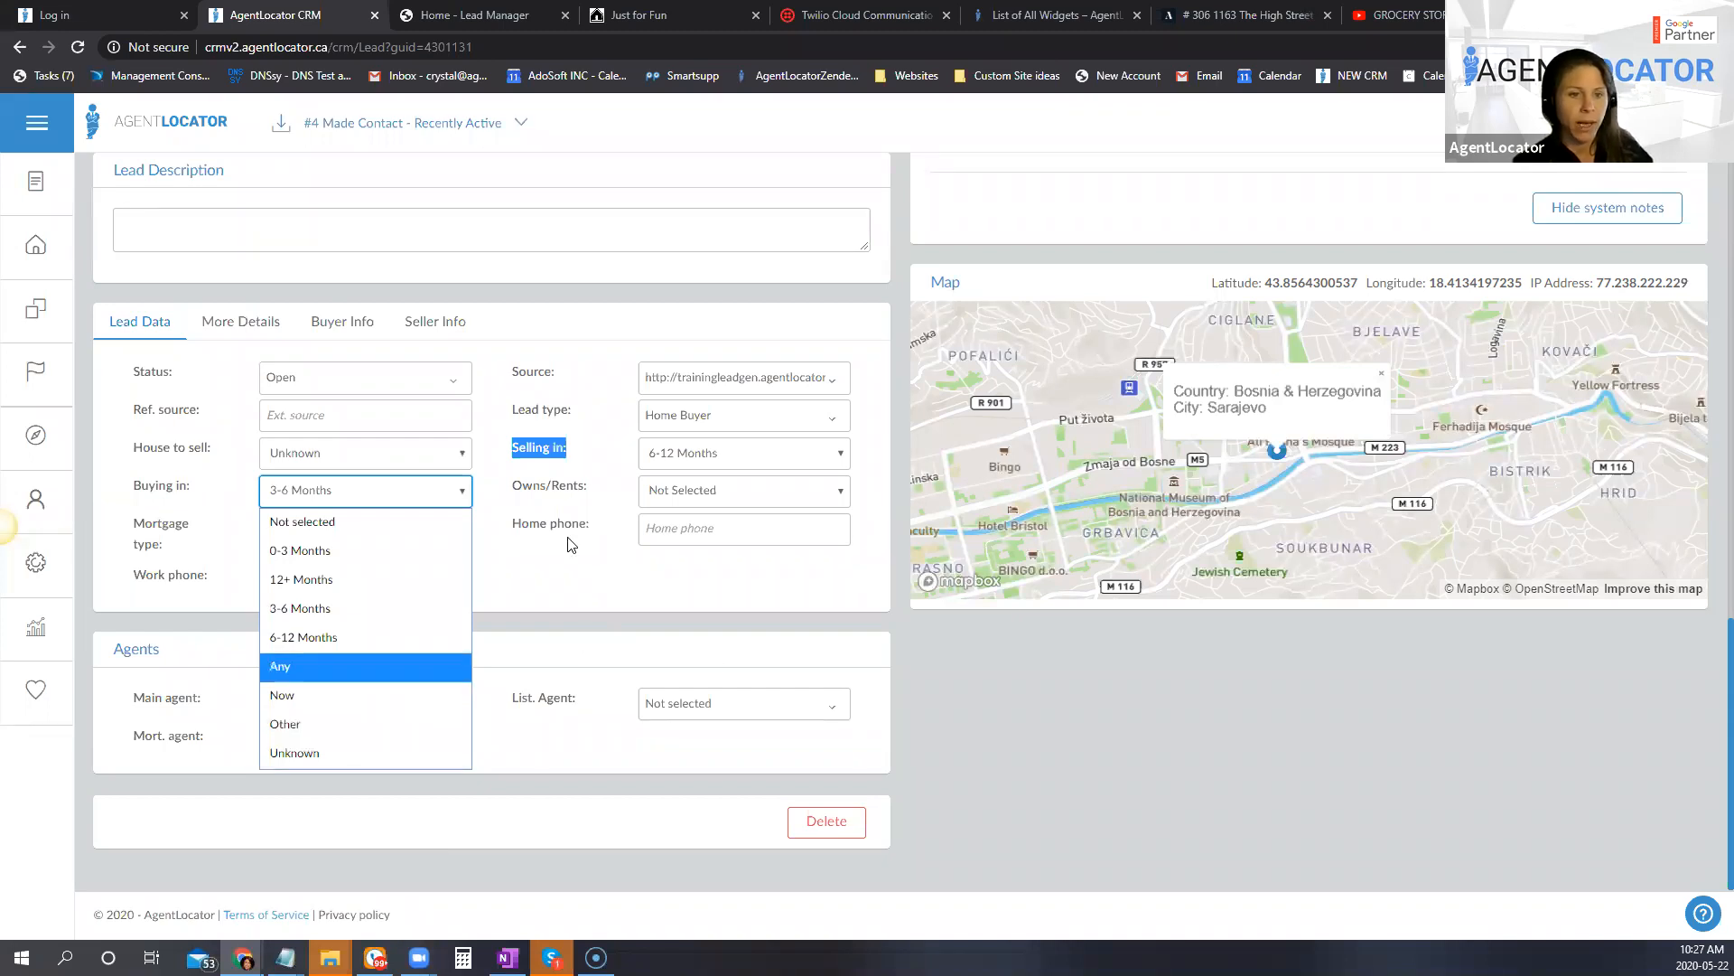
{"action": "left_click", "coordinate": [599, 600]}
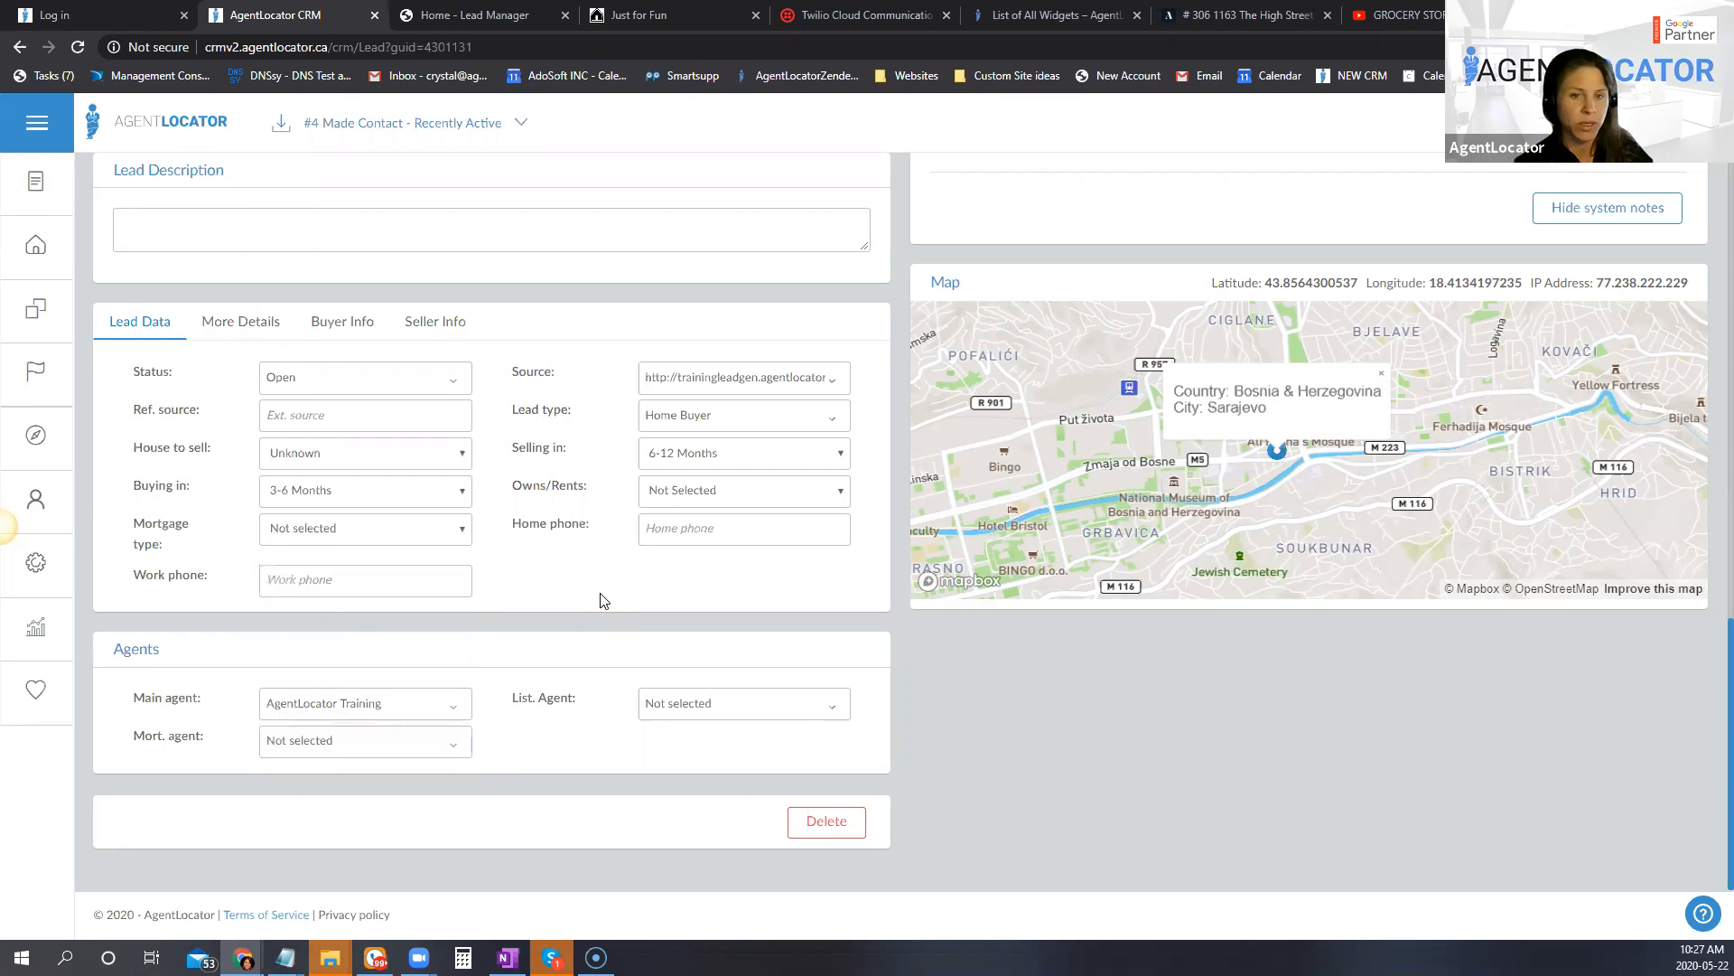
Step: In the lead's tag list, start a new tag named "S: Blended Family"
{"action": "scroll", "coordinate": [280, 607], "scroll_direction": "up", "scroll_amount": 1}
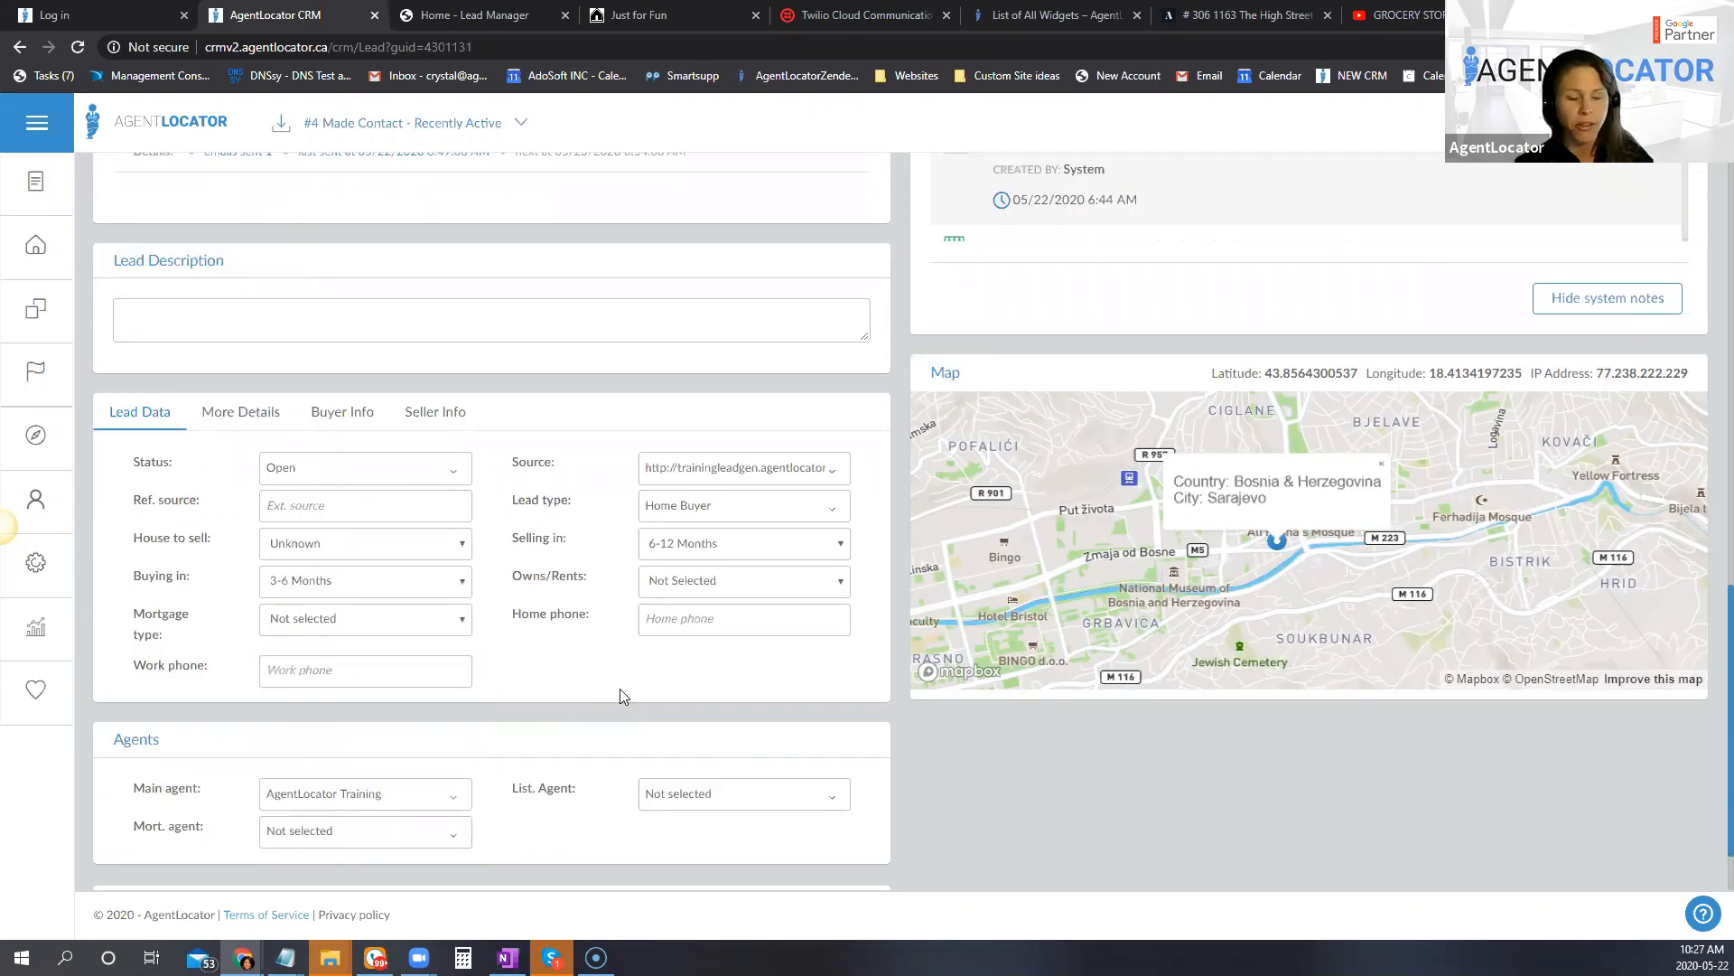
{"action": "scroll", "coordinate": [673, 722], "scroll_direction": "up", "scroll_amount": 2}
{"action": "scroll", "coordinate": [564, 695], "scroll_direction": "up", "scroll_amount": 2}
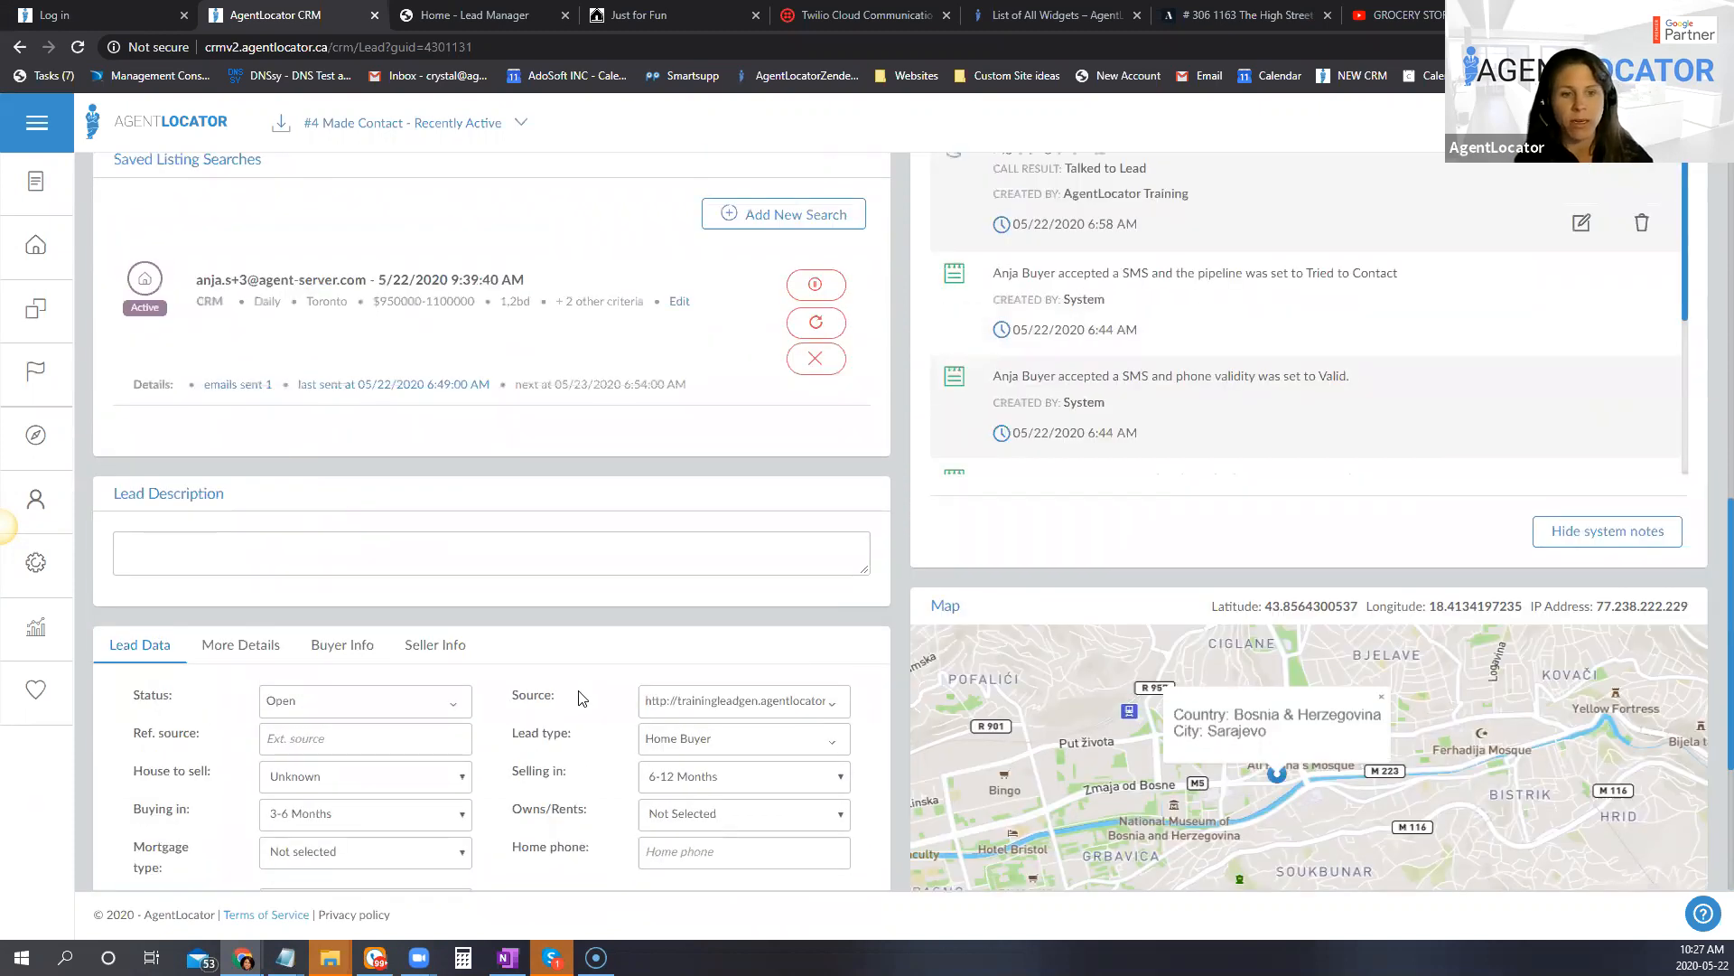
{"action": "scroll", "coordinate": [517, 691], "scroll_direction": "up", "scroll_amount": 1}
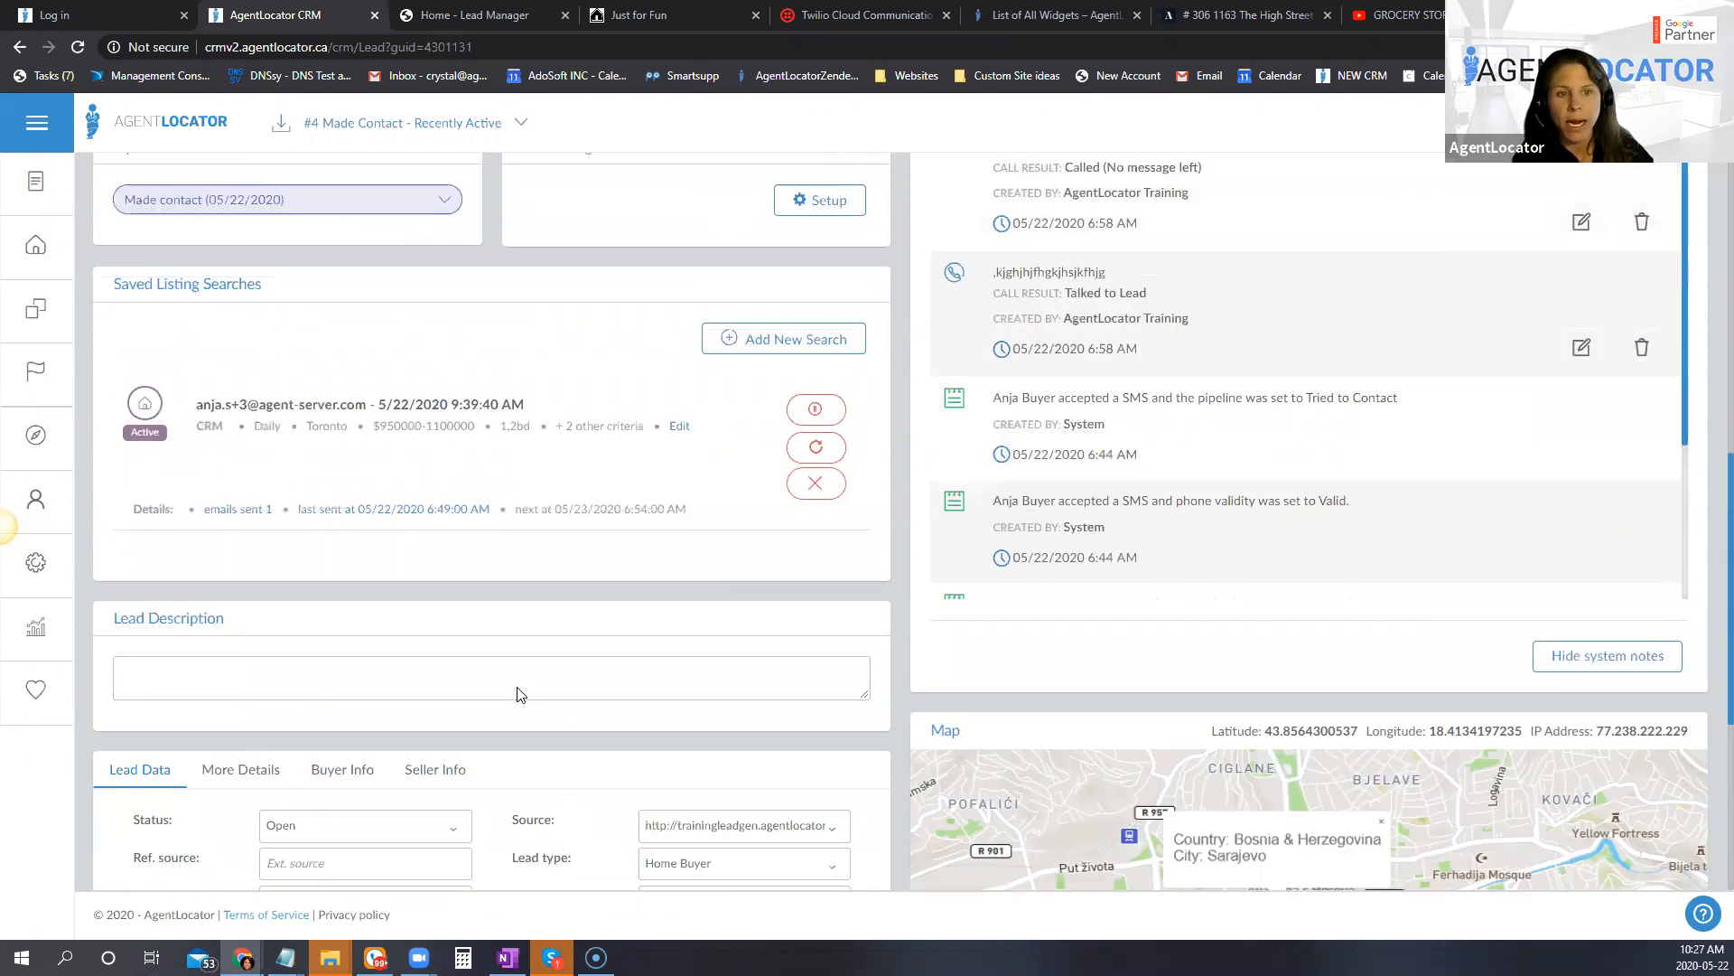
{"action": "scroll", "coordinate": [652, 361], "scroll_direction": "up", "scroll_amount": 6}
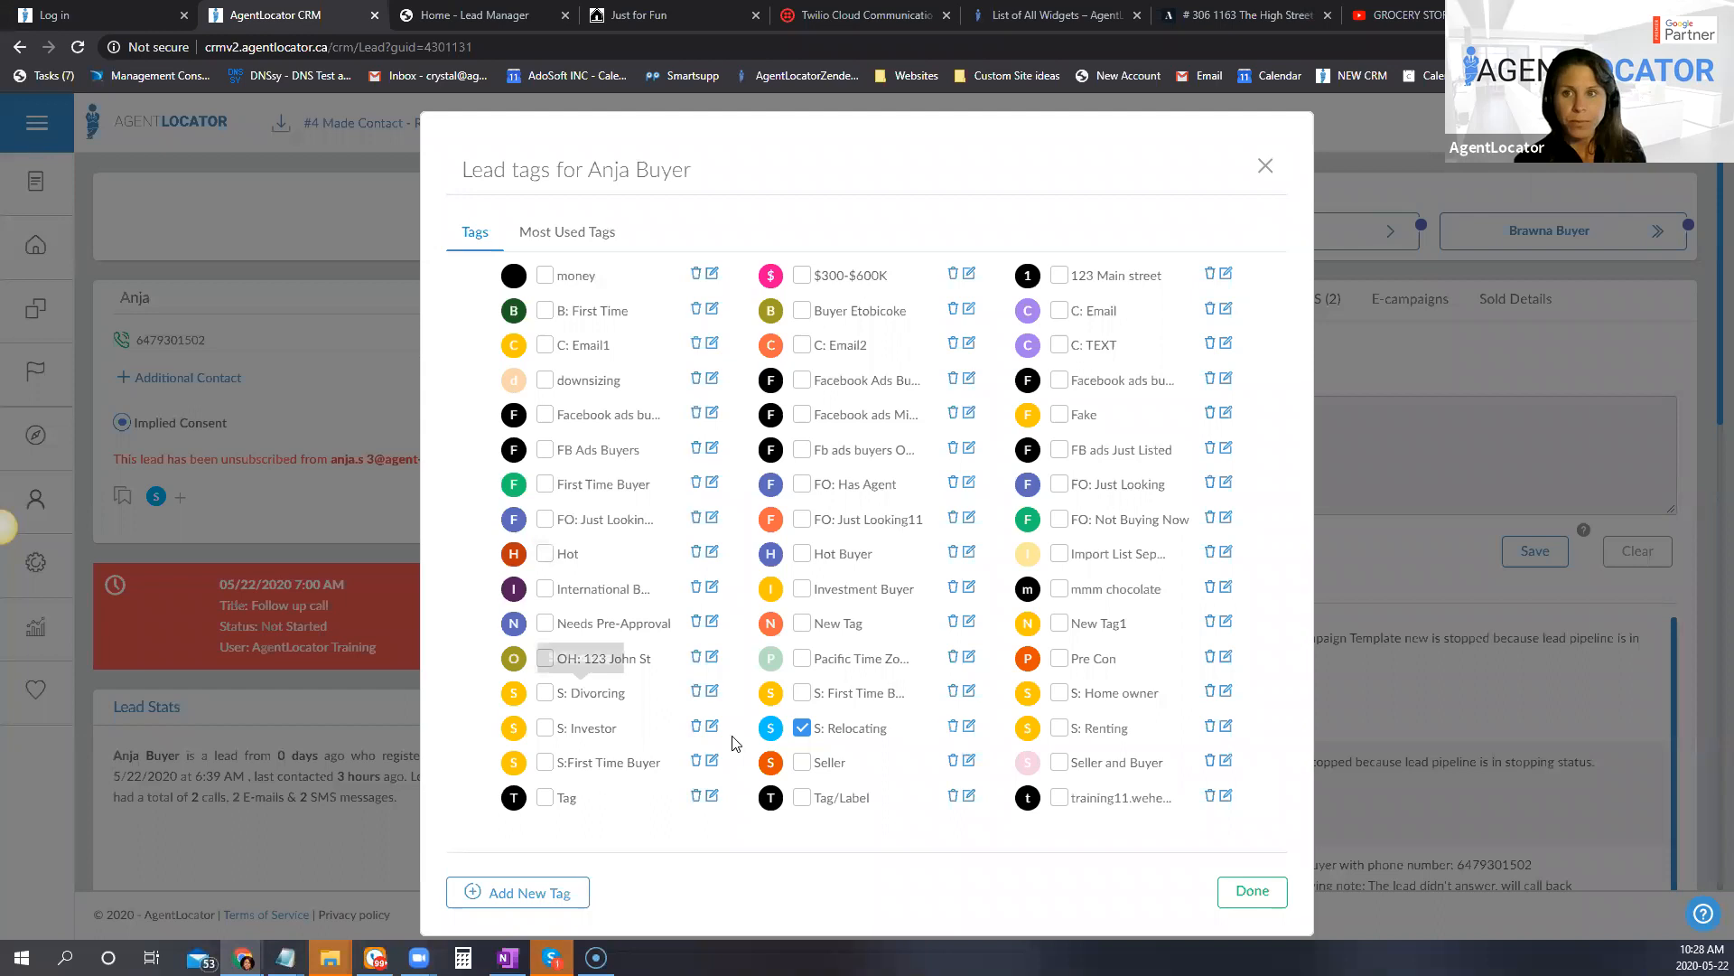
{"action": "left_click", "coordinate": [488, 899]}
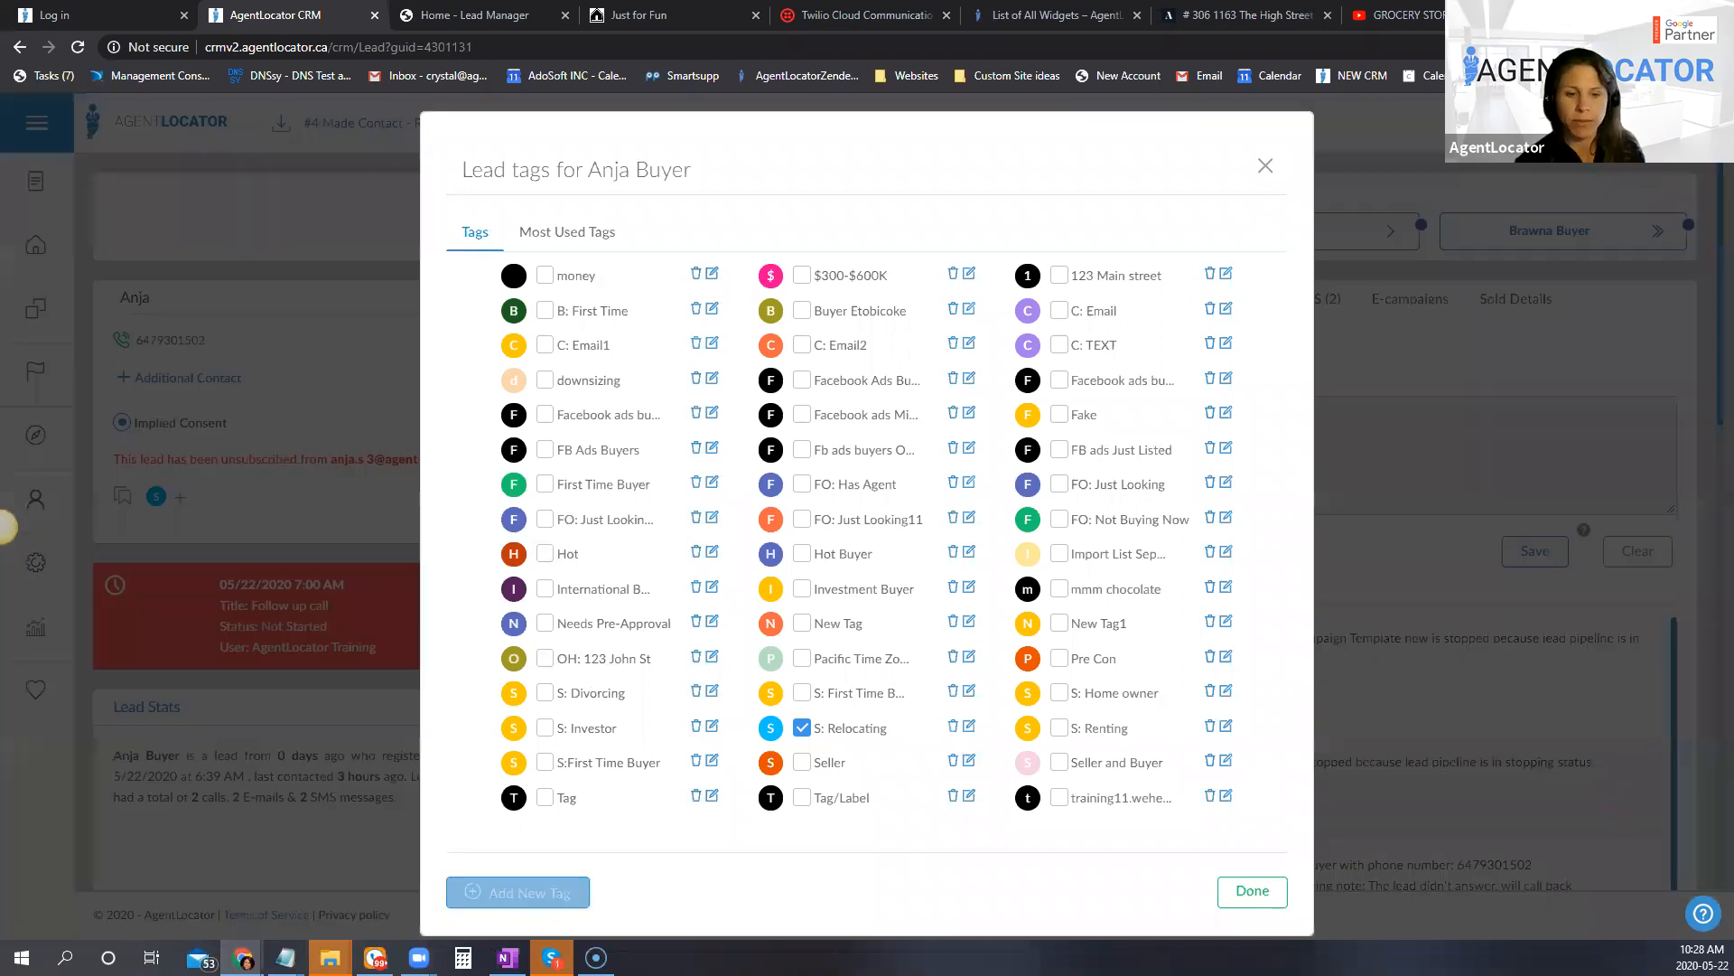
{"action": "left_click", "coordinate": [682, 220]}
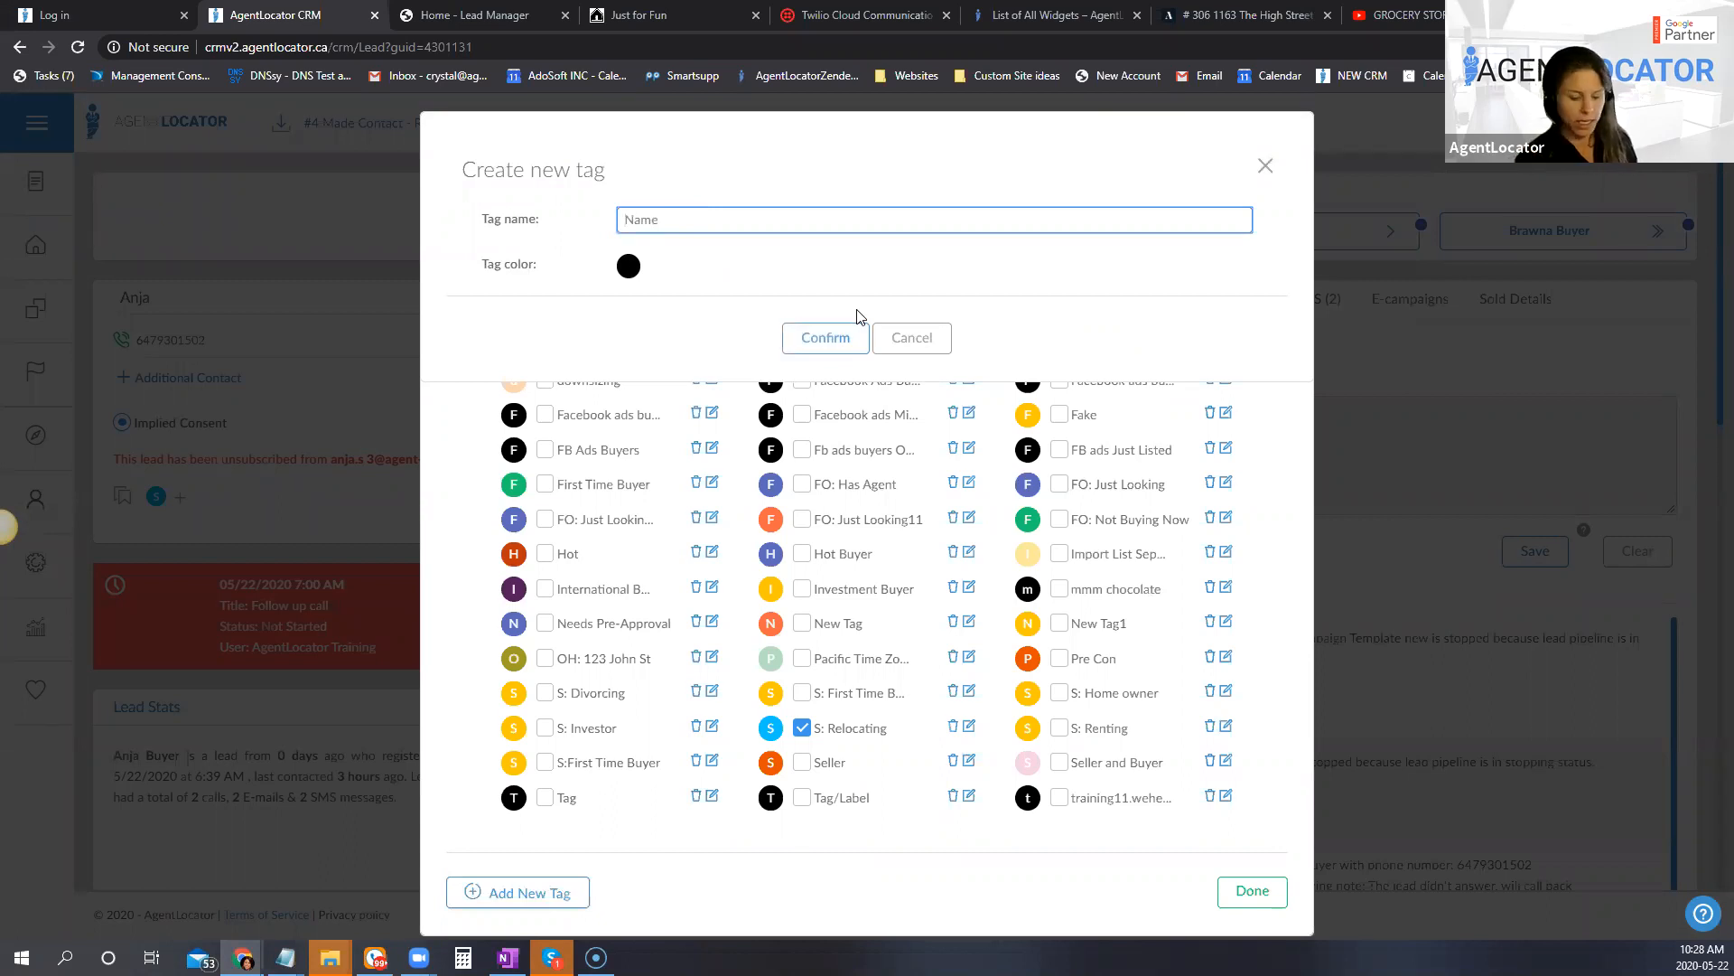
{"action": "type", "text": "S:"}
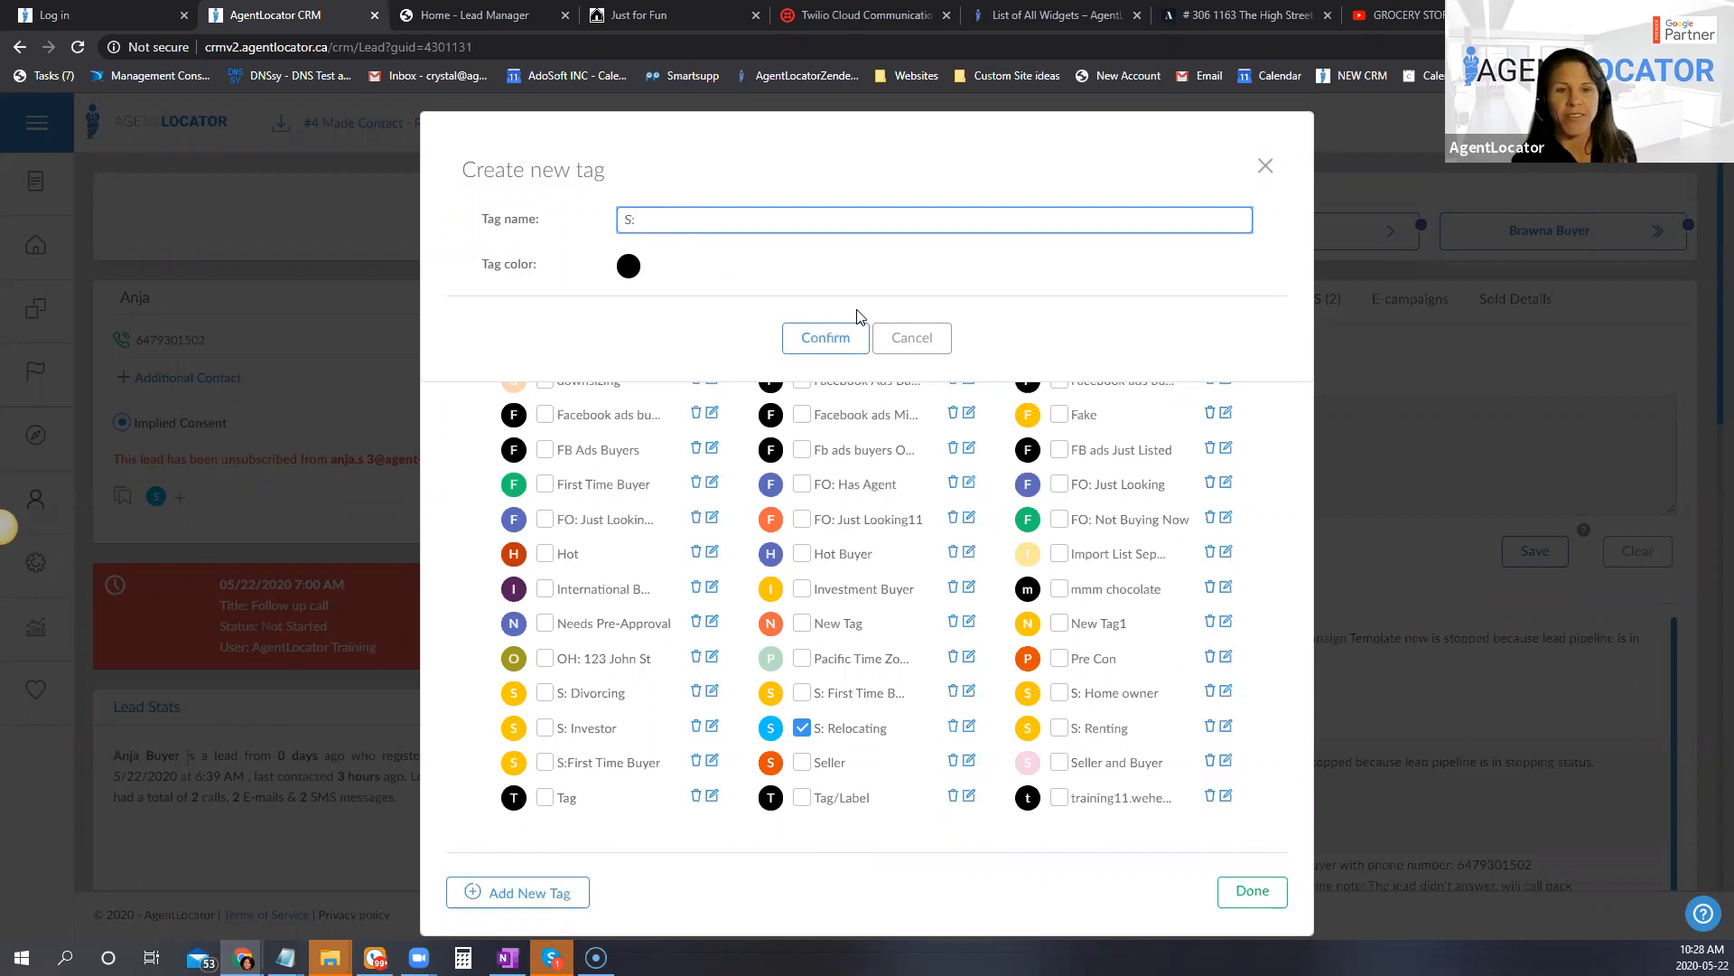
{"action": "type", "text": " Bl"}
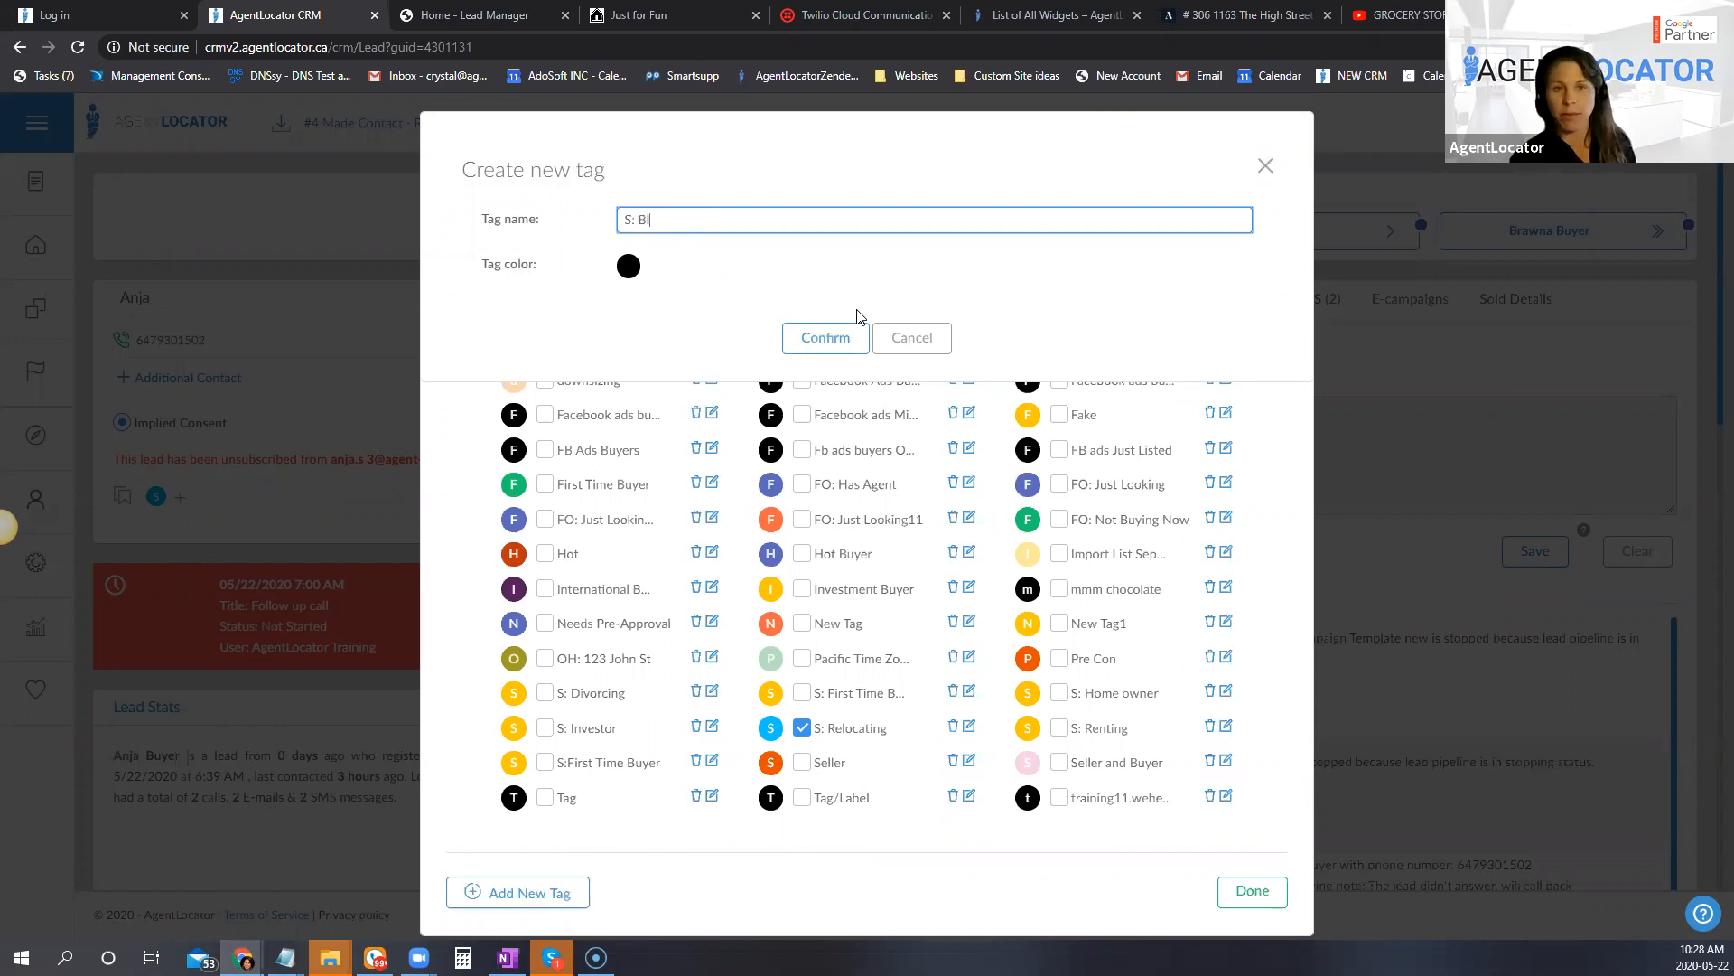
{"action": "type", "text": "ended FAmi"}
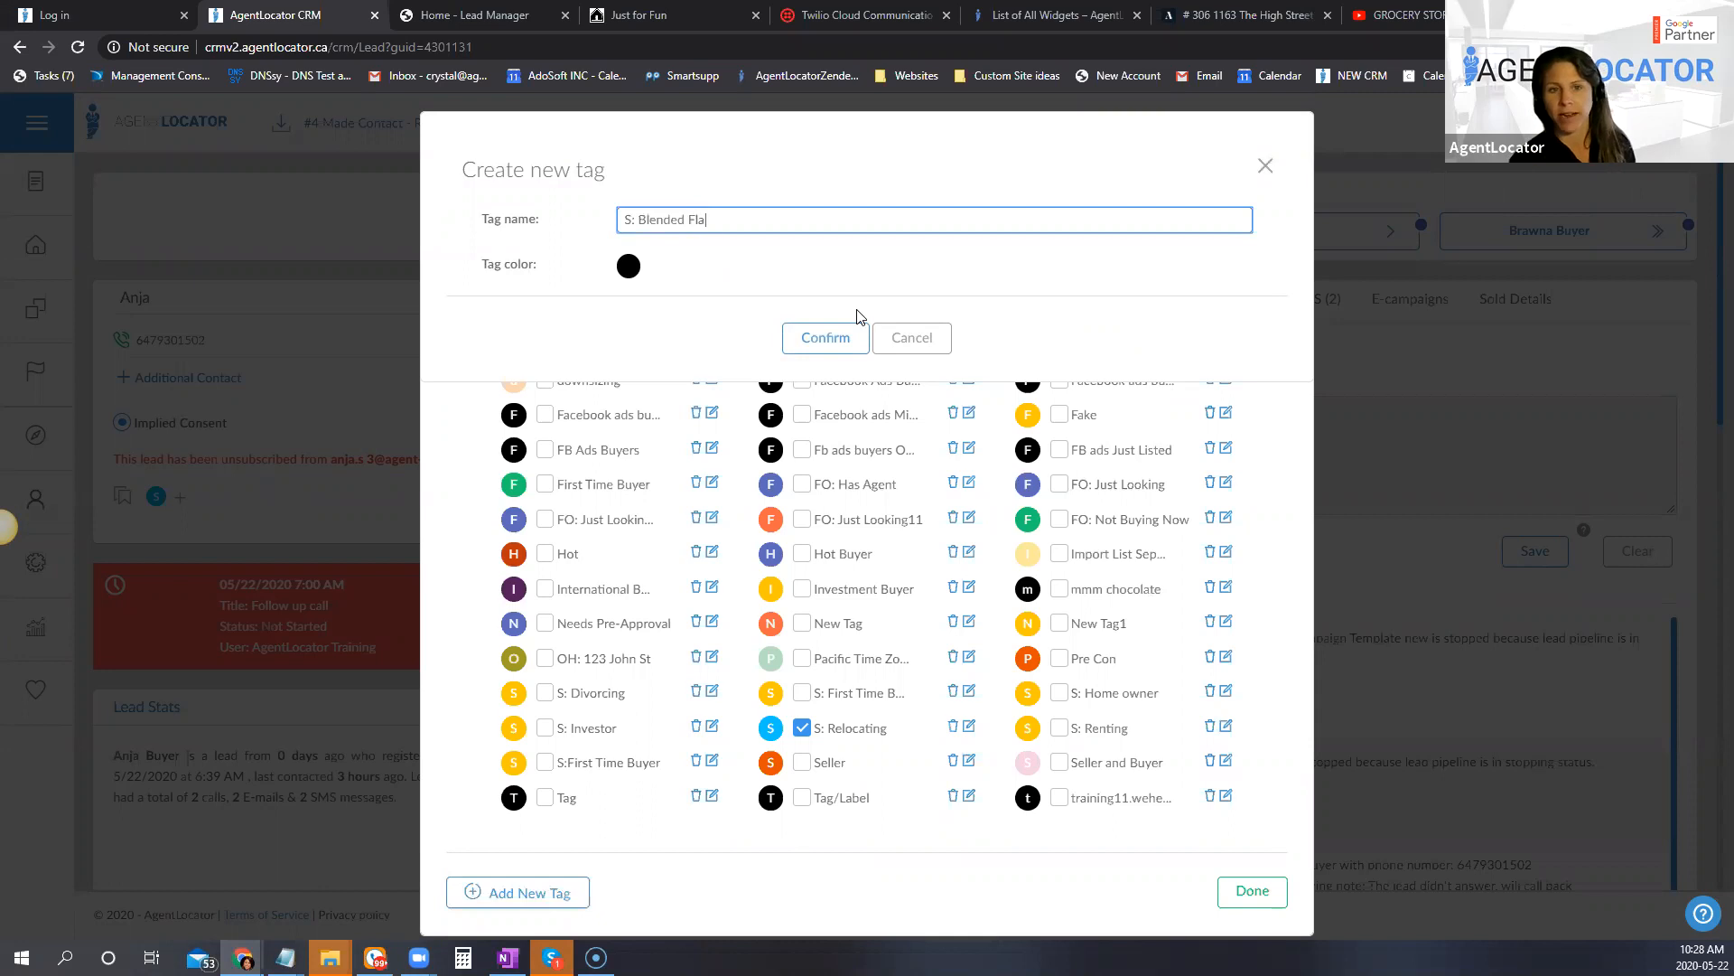
{"action": "key", "text": "BackSpace"}
{"action": "key", "text": "BackSpace"}
{"action": "key", "text": "BackSpace"}
{"action": "type", "text": "amily"}
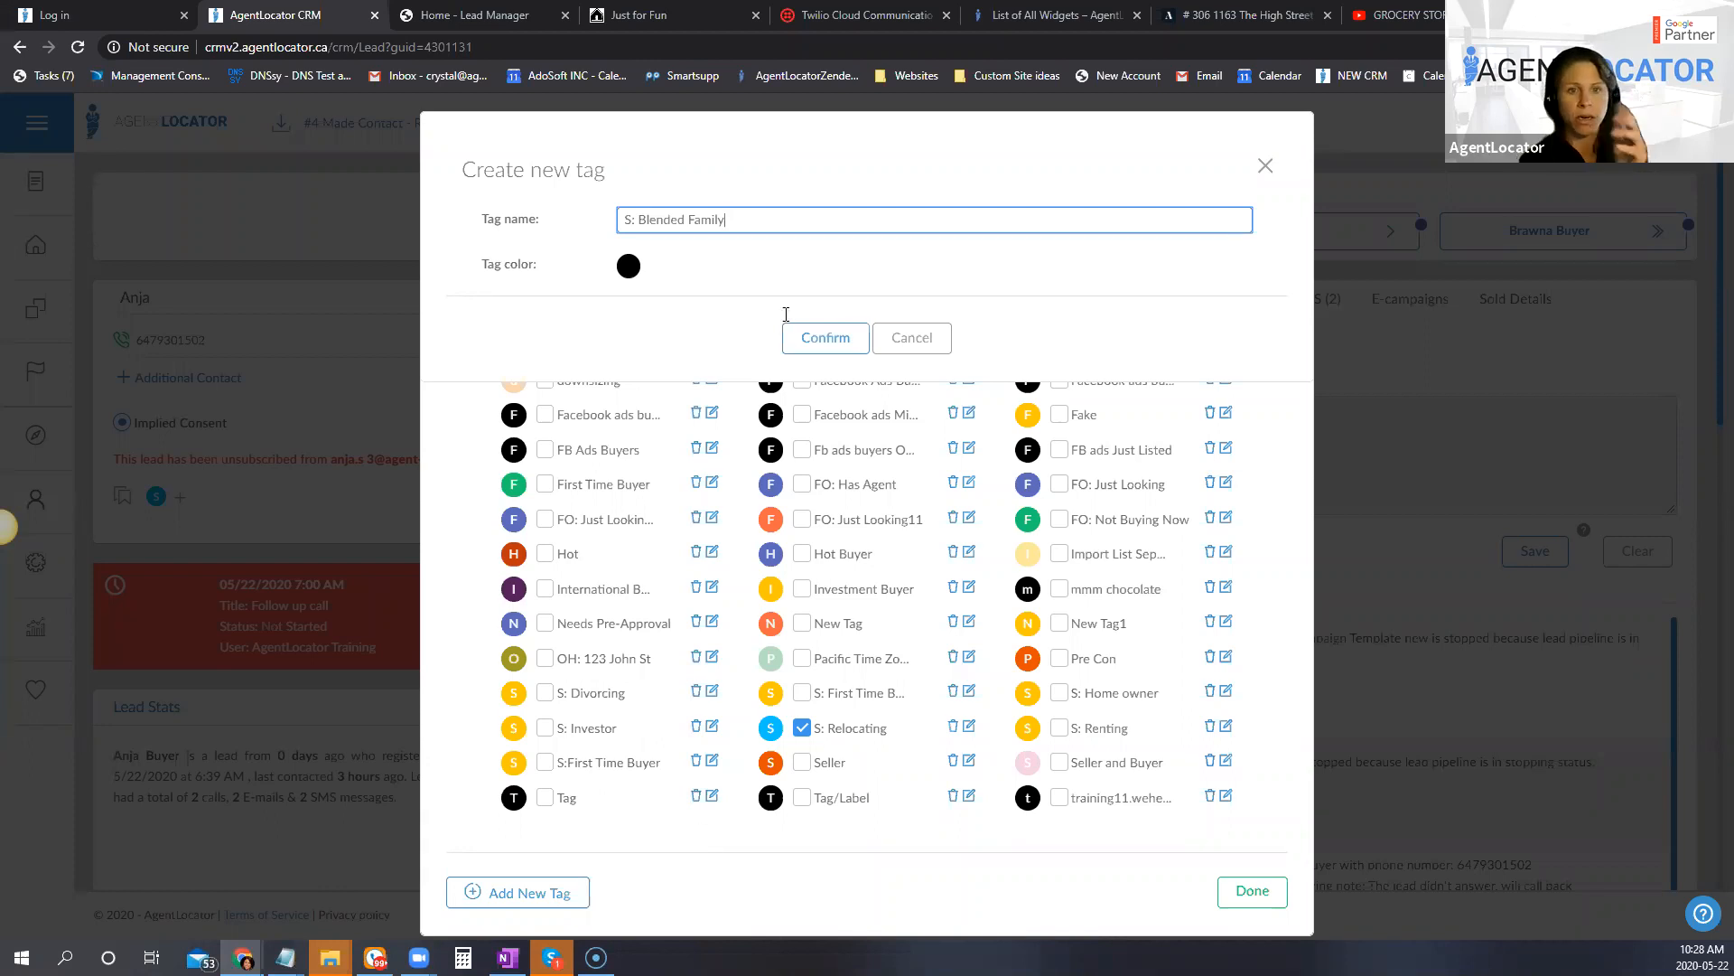
Step: Give the new tag a yellow colour, create it, and assign it to the lead
{"action": "left_click", "coordinate": [626, 271]}
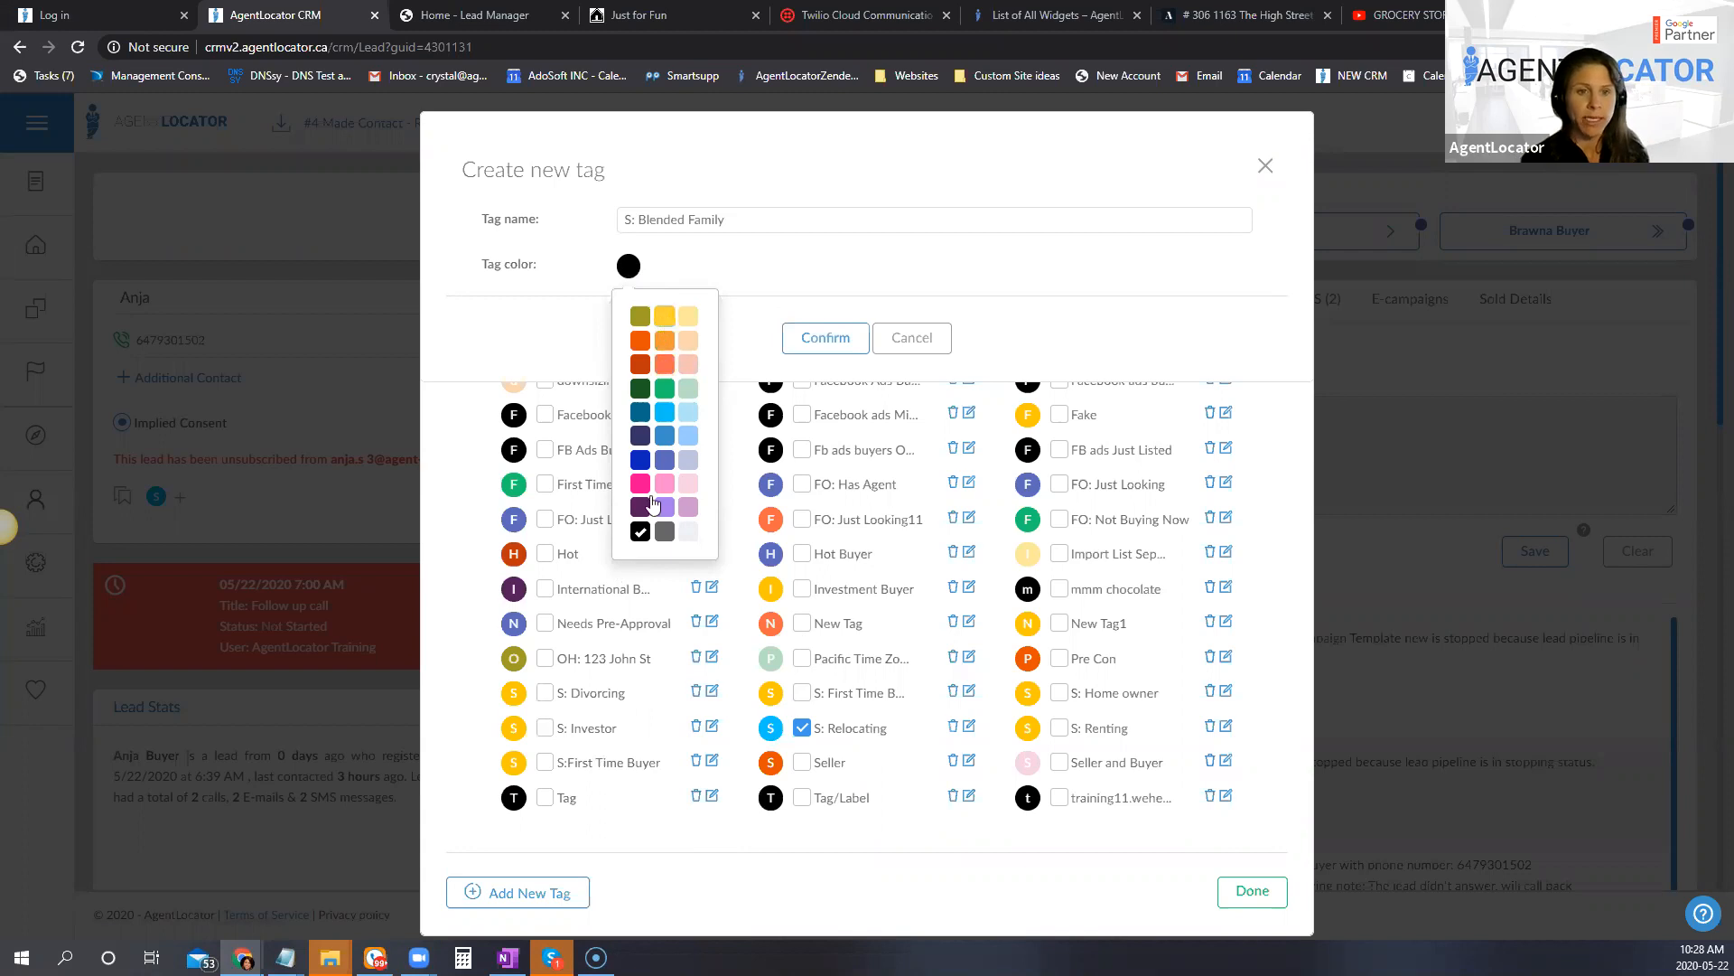
{"action": "left_click", "coordinate": [665, 315]}
{"action": "left_click", "coordinate": [827, 339]}
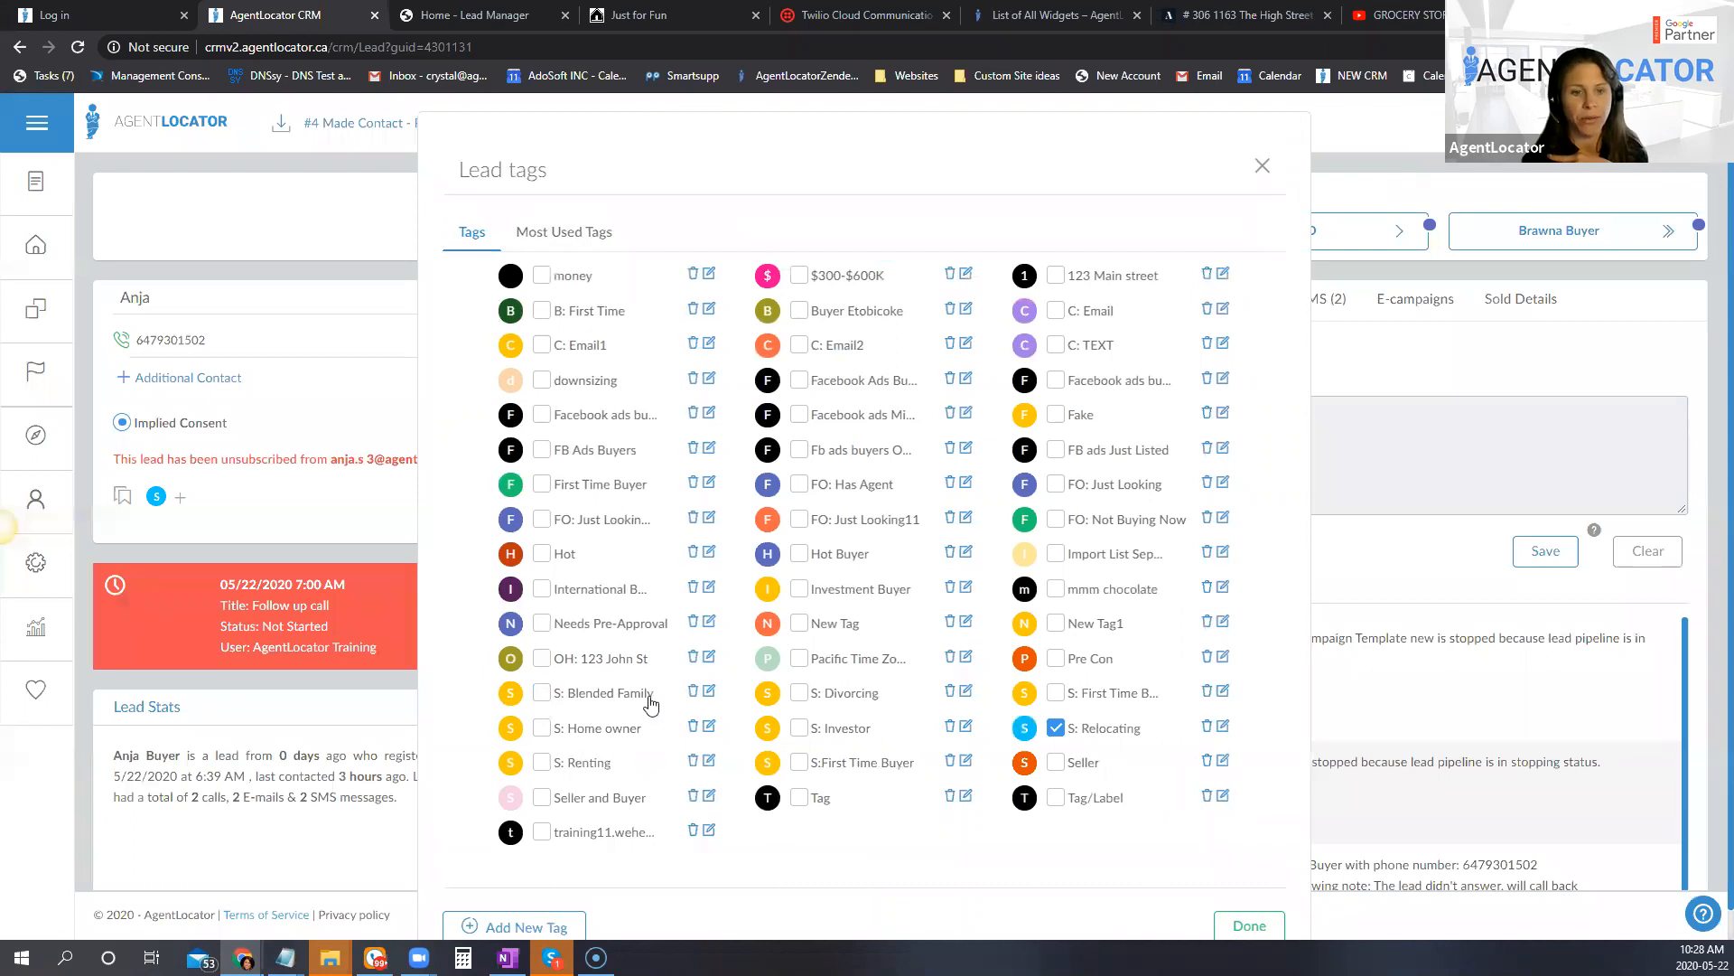
{"action": "left_click", "coordinate": [541, 693]}
{"action": "left_click", "coordinate": [1250, 925]}
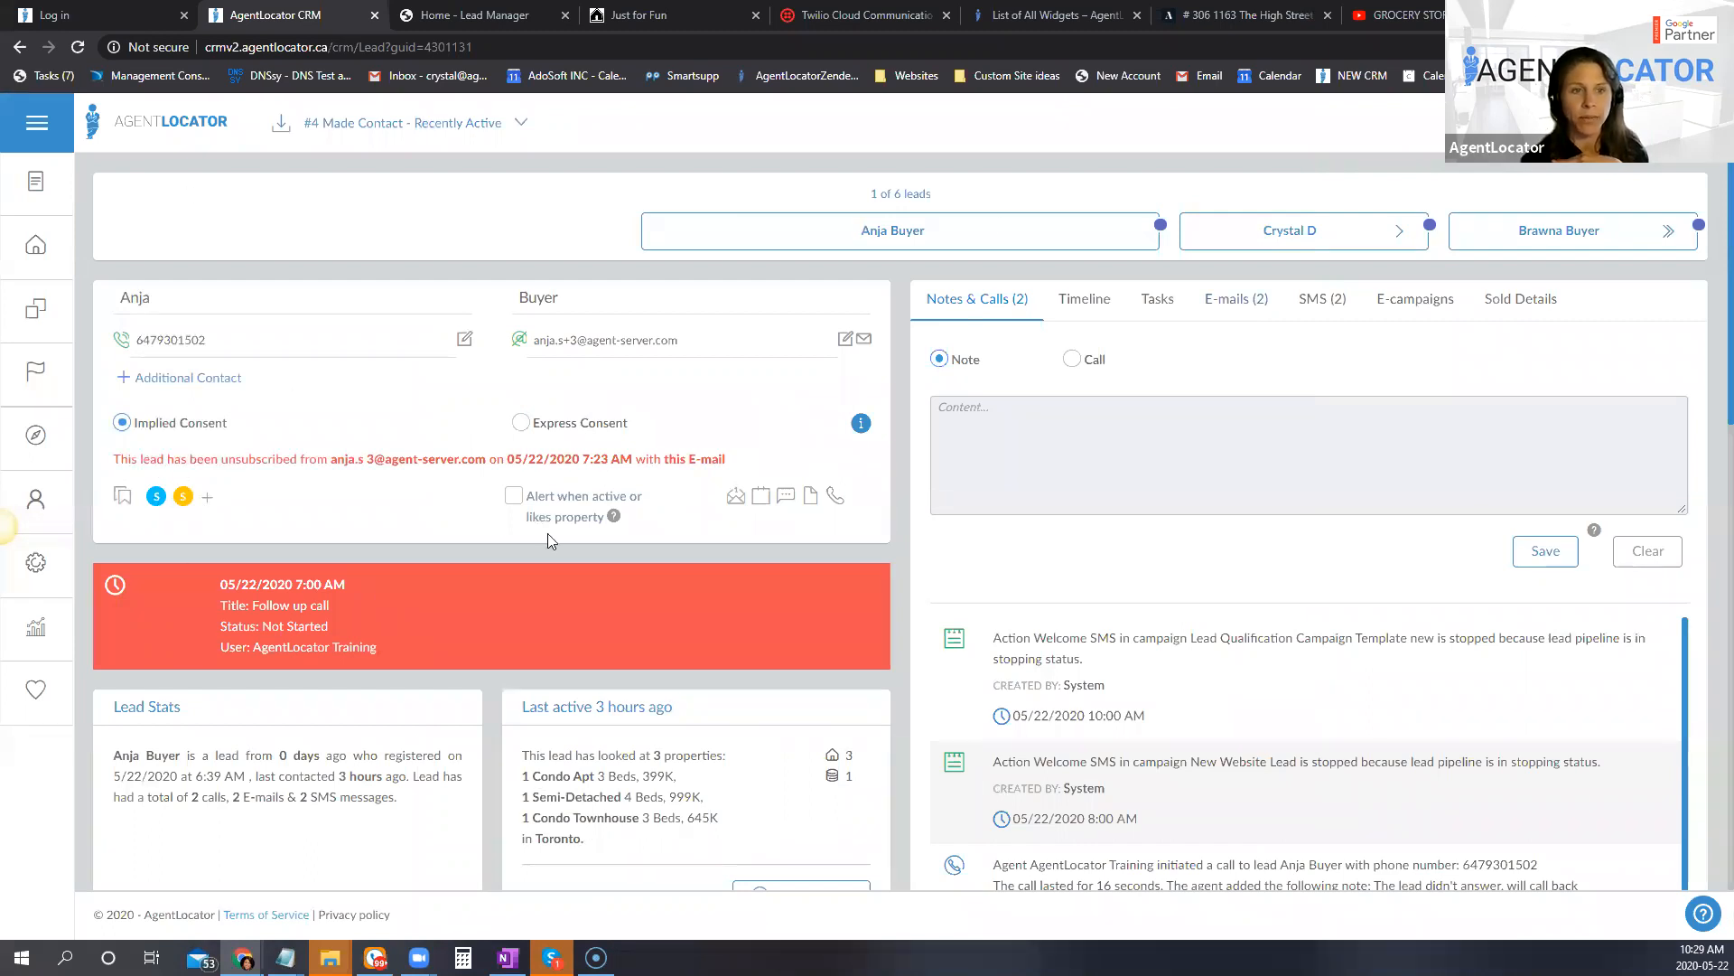
Step: Return from the lead's record to the leads list and clear all filter conditions
{"action": "scroll", "coordinate": [361, 388], "scroll_direction": "down", "scroll_amount": 10}
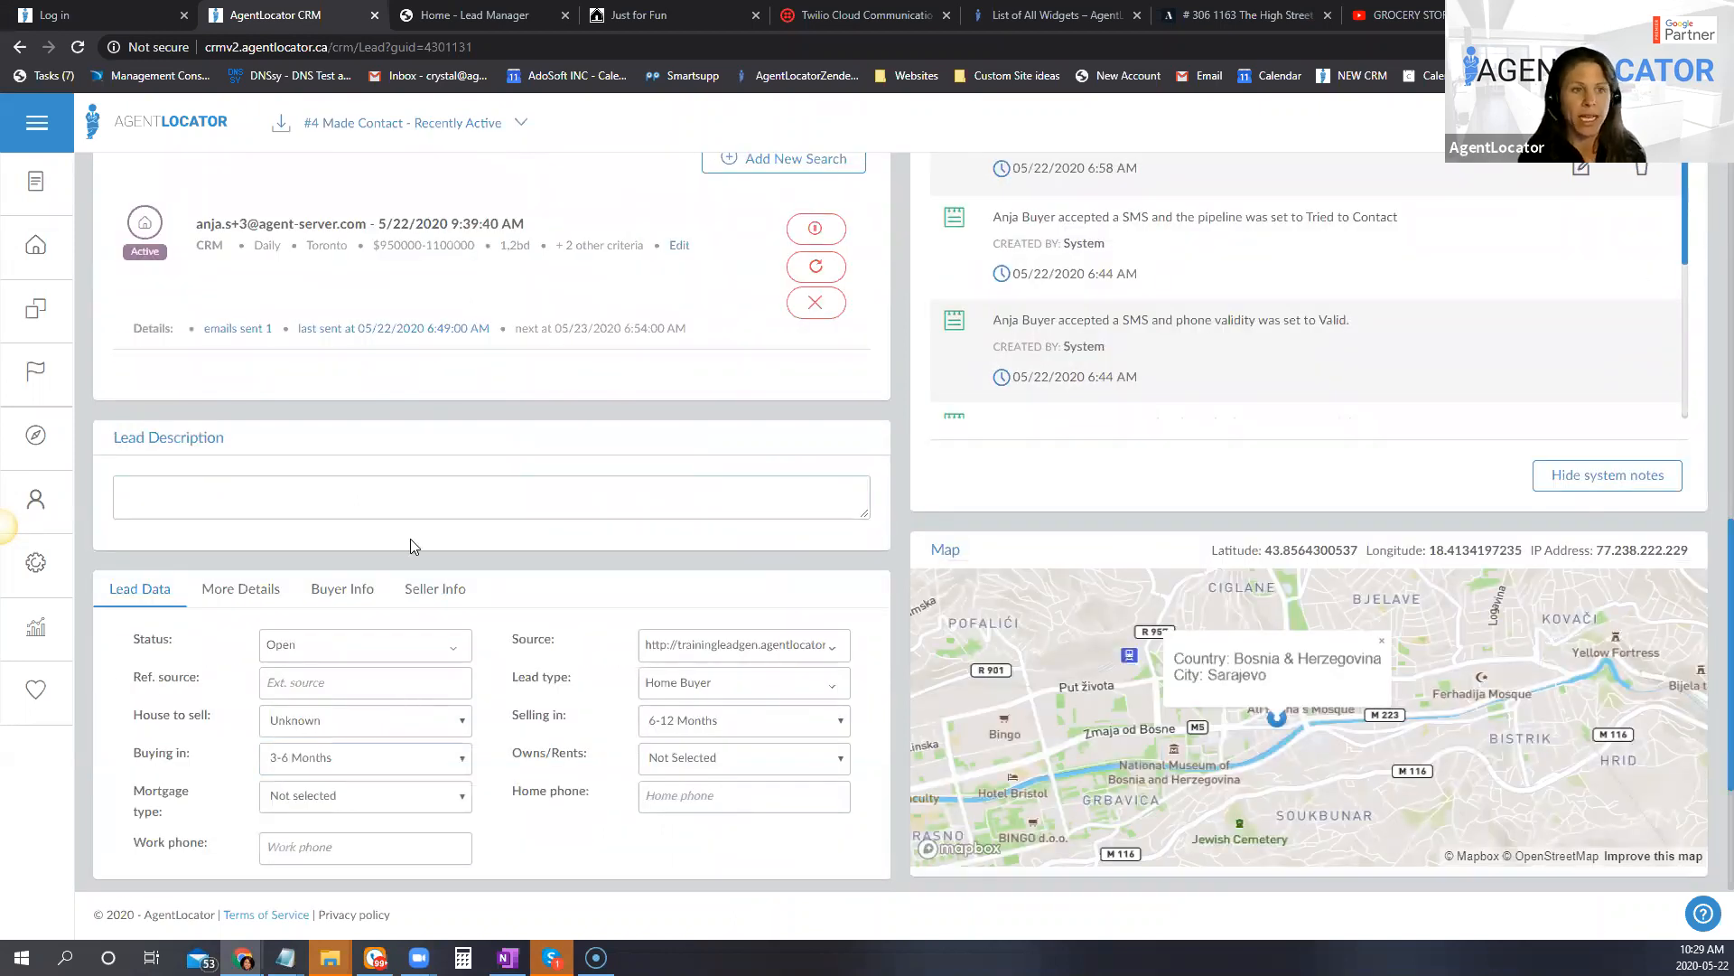
{"action": "scroll", "coordinate": [389, 248], "scroll_direction": "up", "scroll_amount": 6}
{"action": "left_click", "coordinate": [70, 257]}
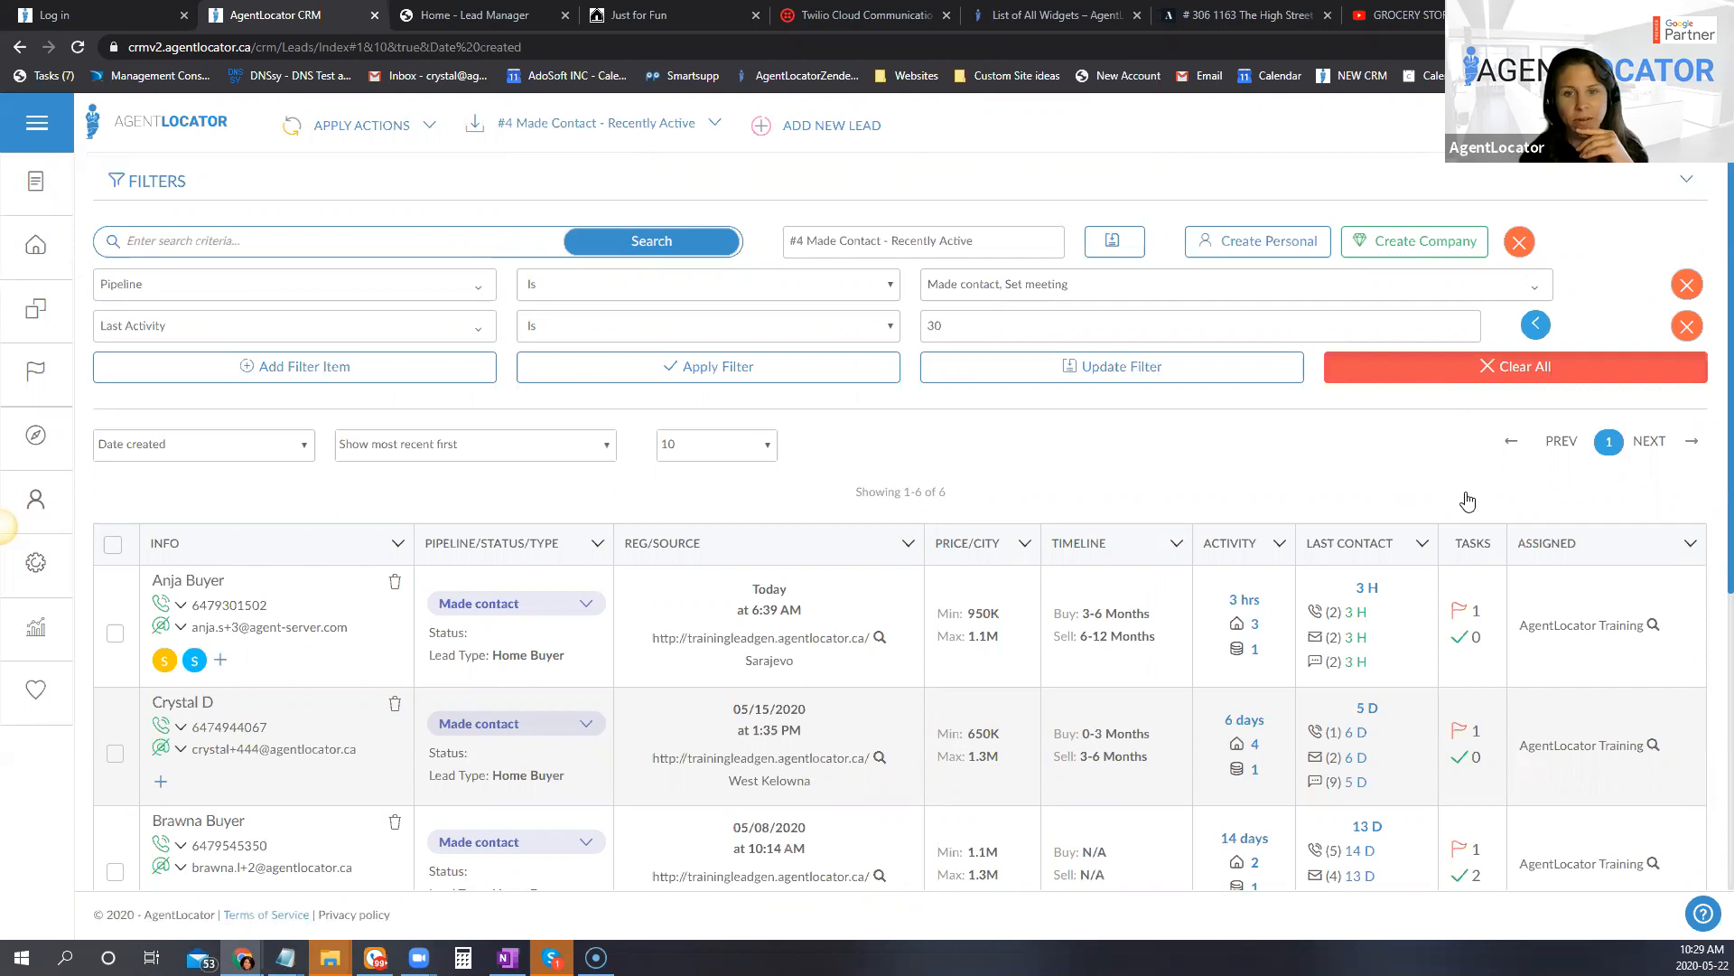
{"action": "left_click", "coordinate": [1481, 369]}
Step: Choose Buying Timeframe as the criterion for a new leads filter
{"action": "left_click", "coordinate": [241, 290]}
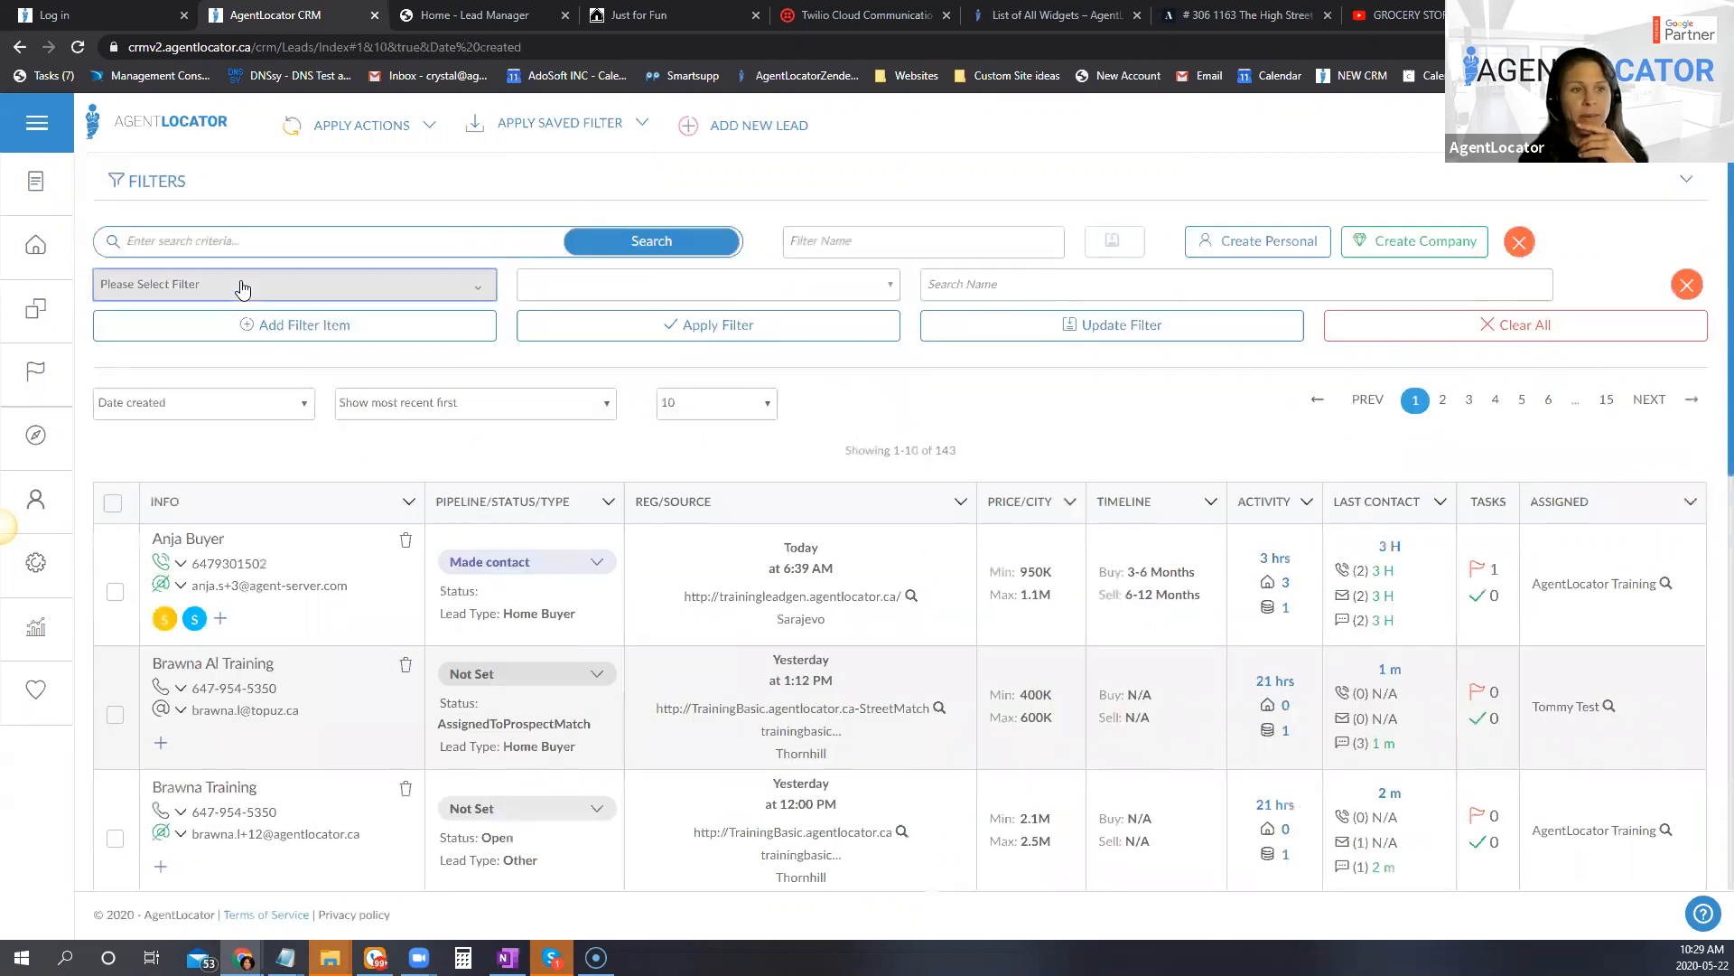
{"action": "left_click", "coordinate": [242, 287]}
{"action": "scroll", "coordinate": [271, 655], "scroll_direction": "down", "scroll_amount": 4}
{"action": "scroll", "coordinate": [265, 753], "scroll_direction": "down", "scroll_amount": 2}
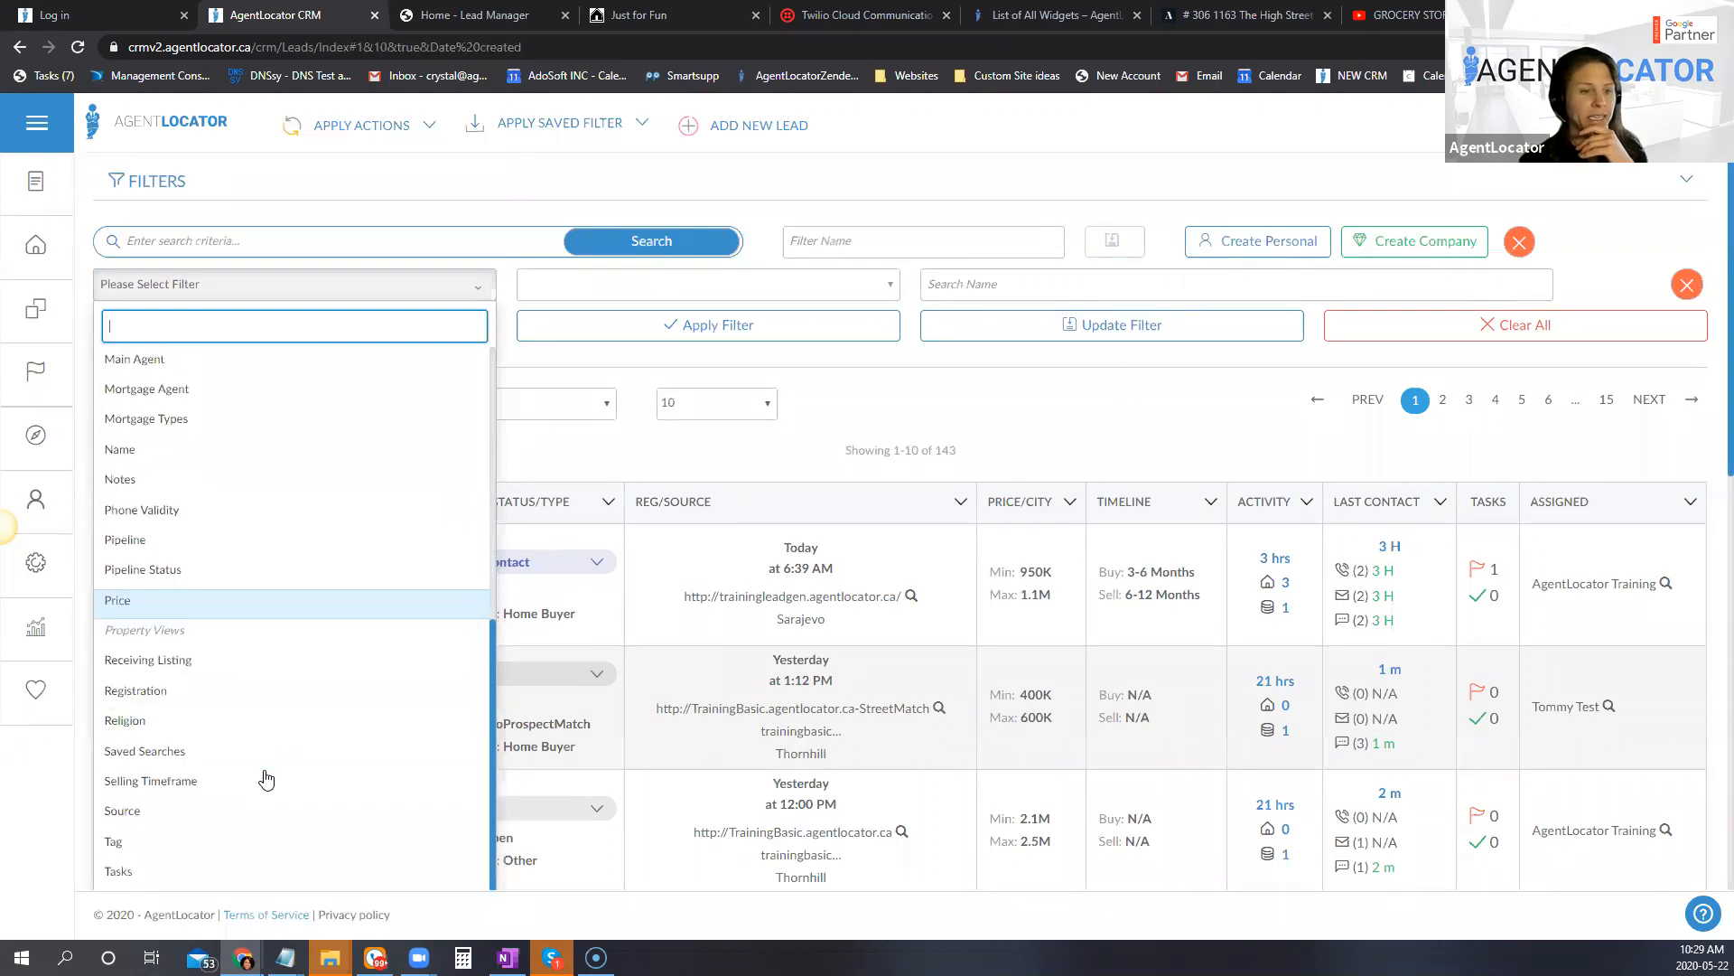
{"action": "scroll", "coordinate": [269, 764], "scroll_direction": "up", "scroll_amount": 5}
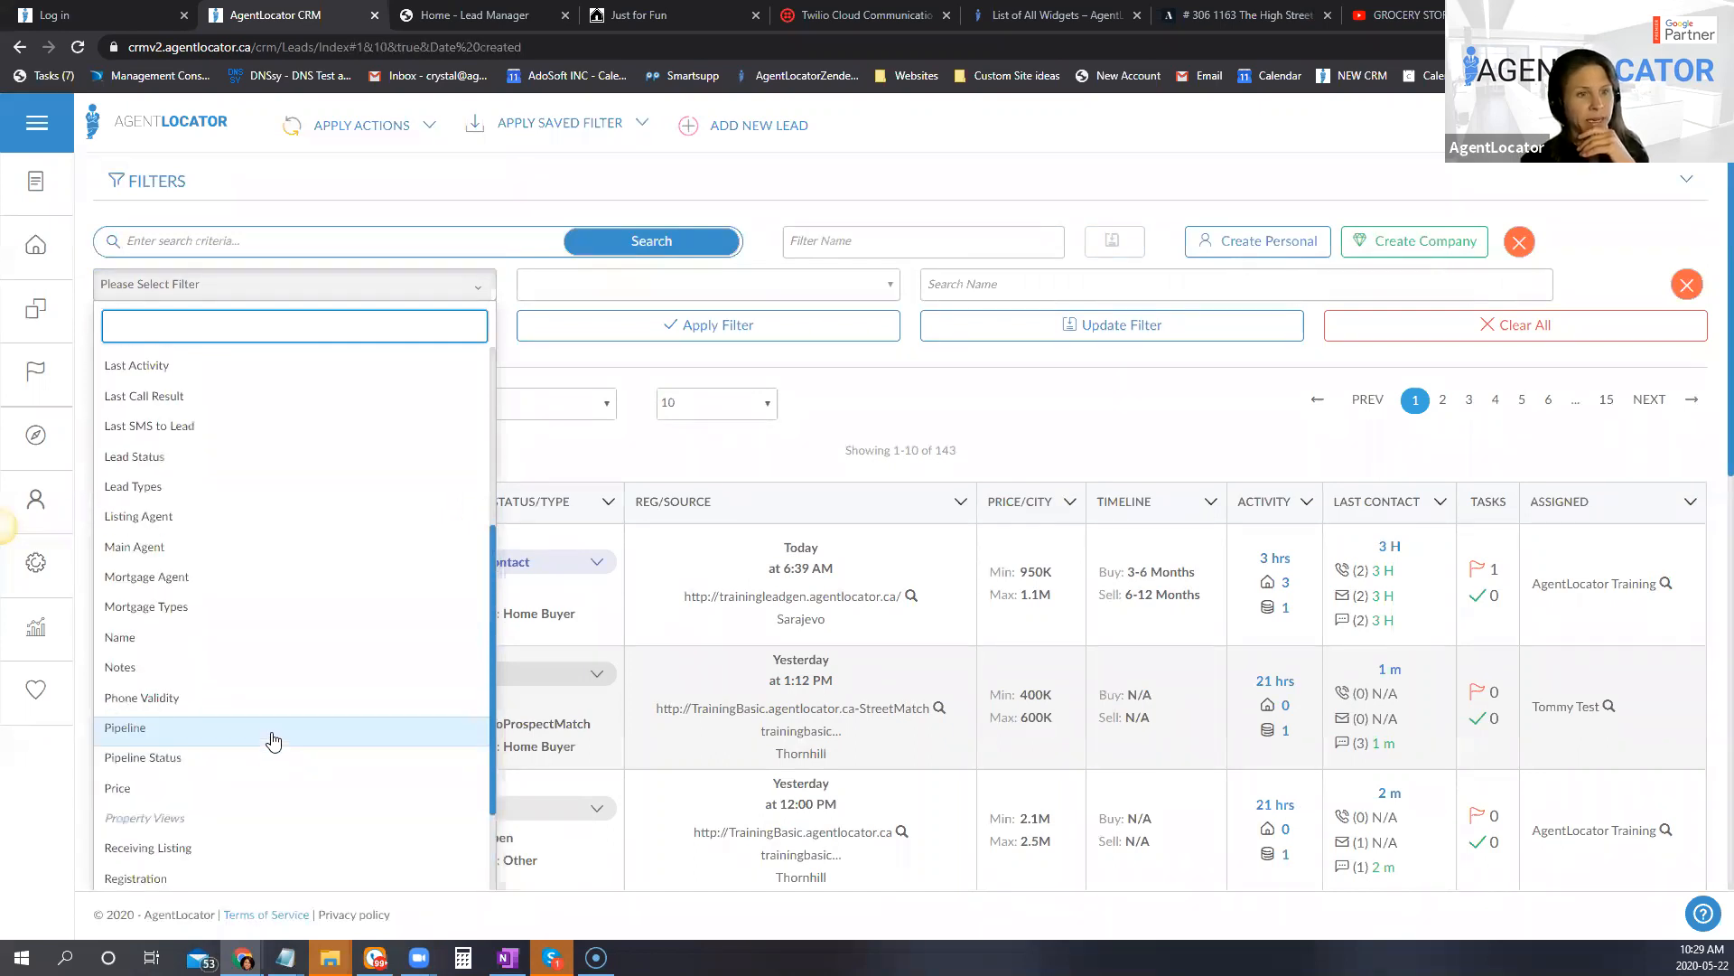
{"action": "left_click", "coordinate": [174, 449]}
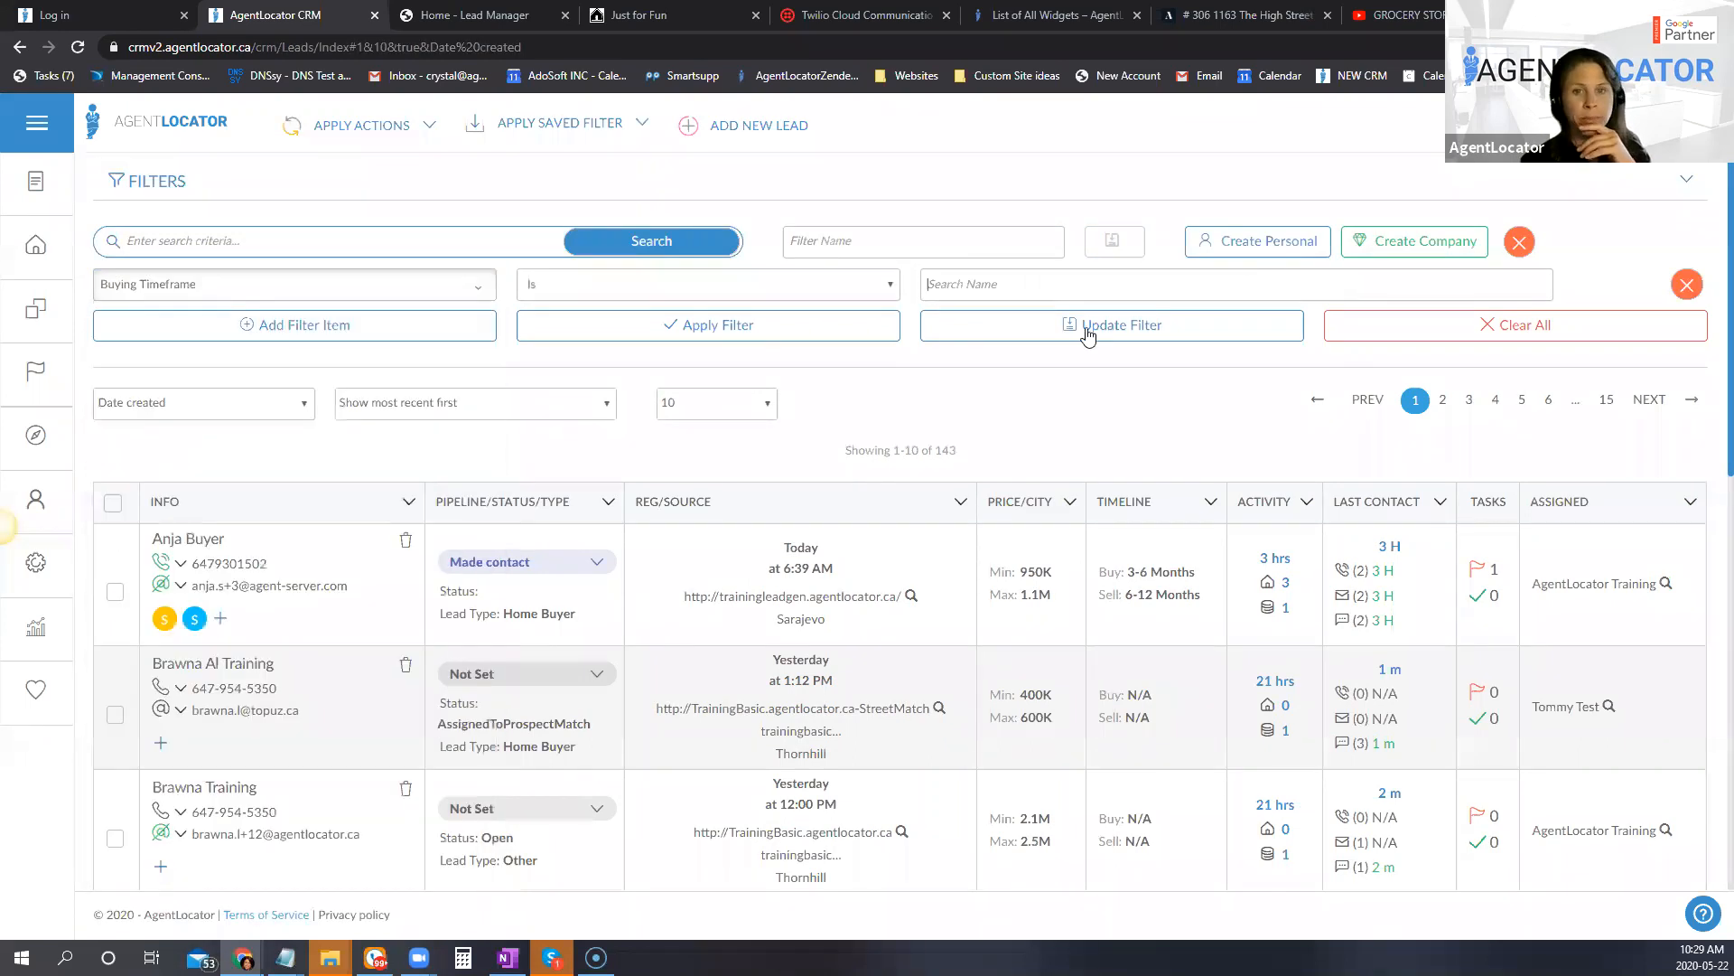
Step: Set the Buying Timeframe values to Now and 0-3 Months and apply the filter
{"action": "left_click", "coordinate": [1007, 286]}
{"action": "left_click", "coordinate": [961, 390]}
{"action": "left_click", "coordinate": [957, 418]}
{"action": "left_click", "coordinate": [747, 341]}
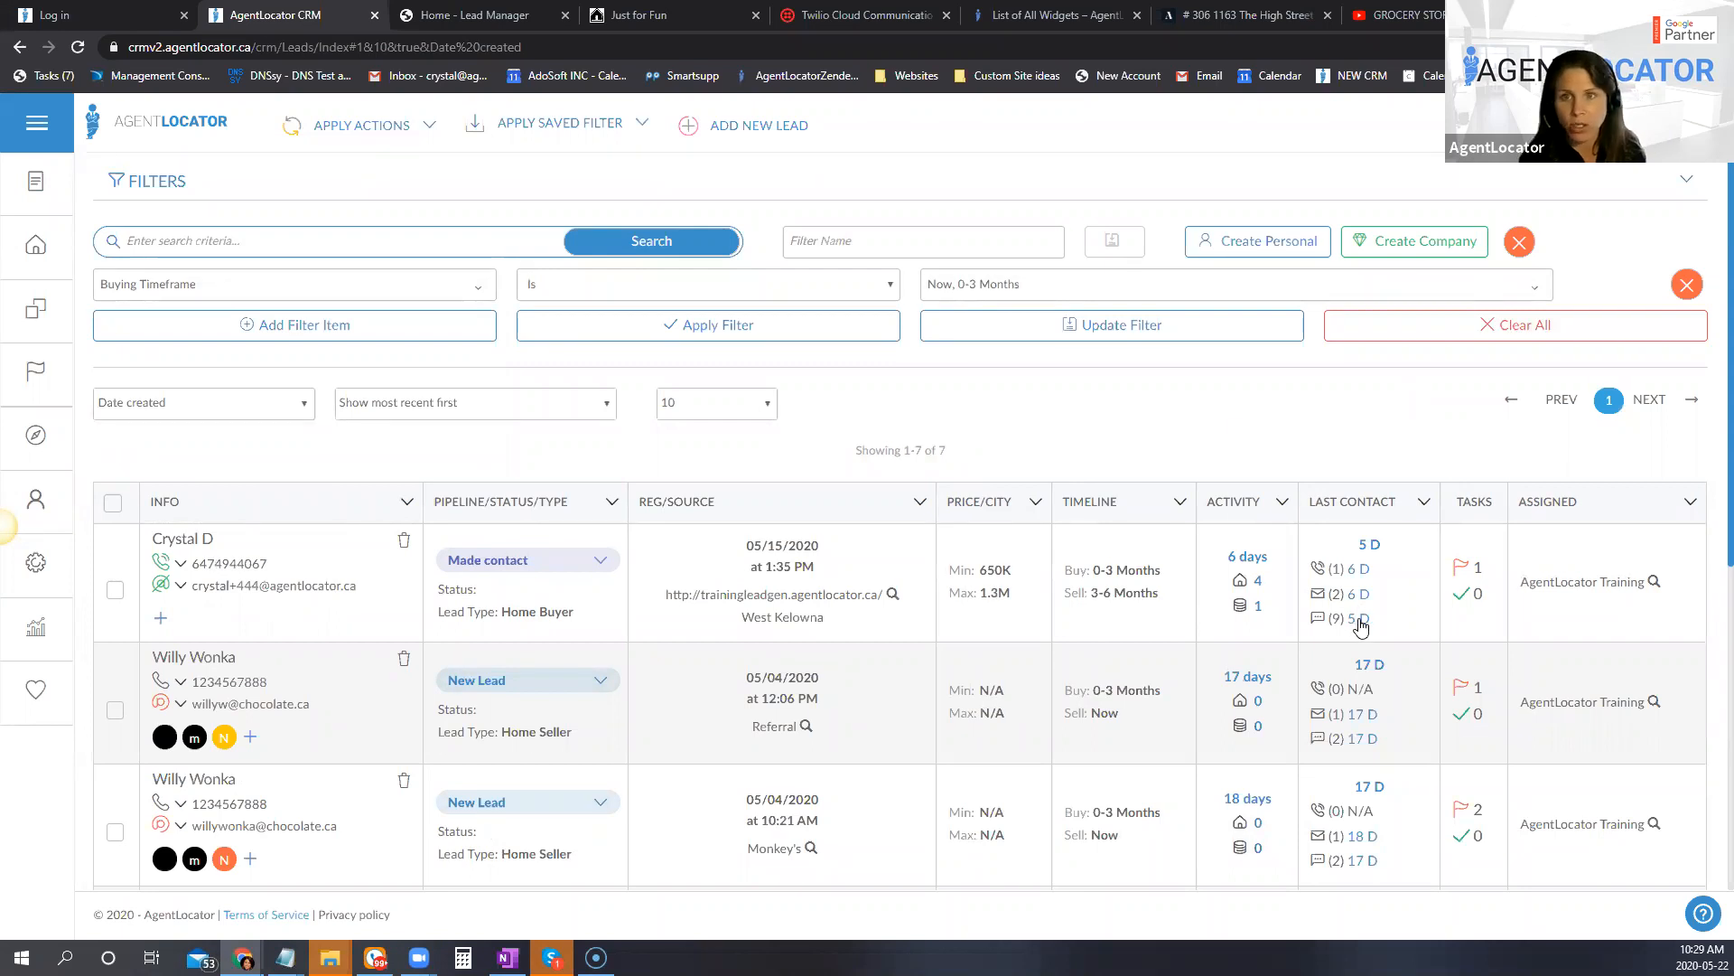
{"action": "mouse_move", "coordinate": [1363, 630]}
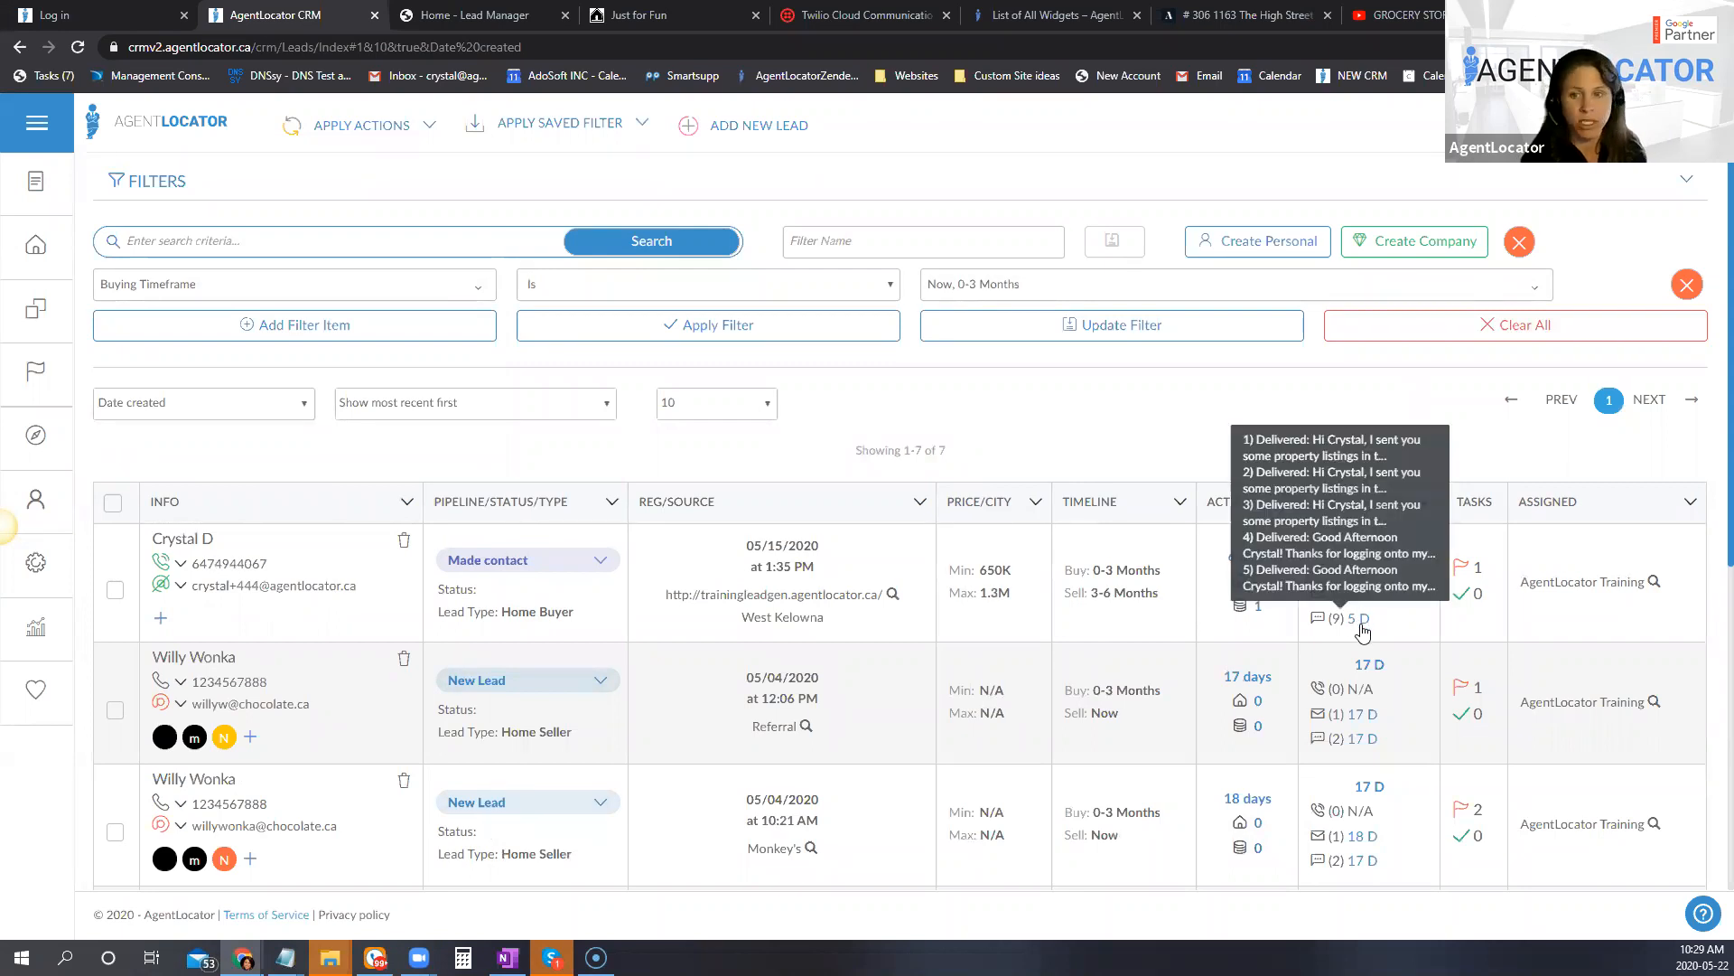
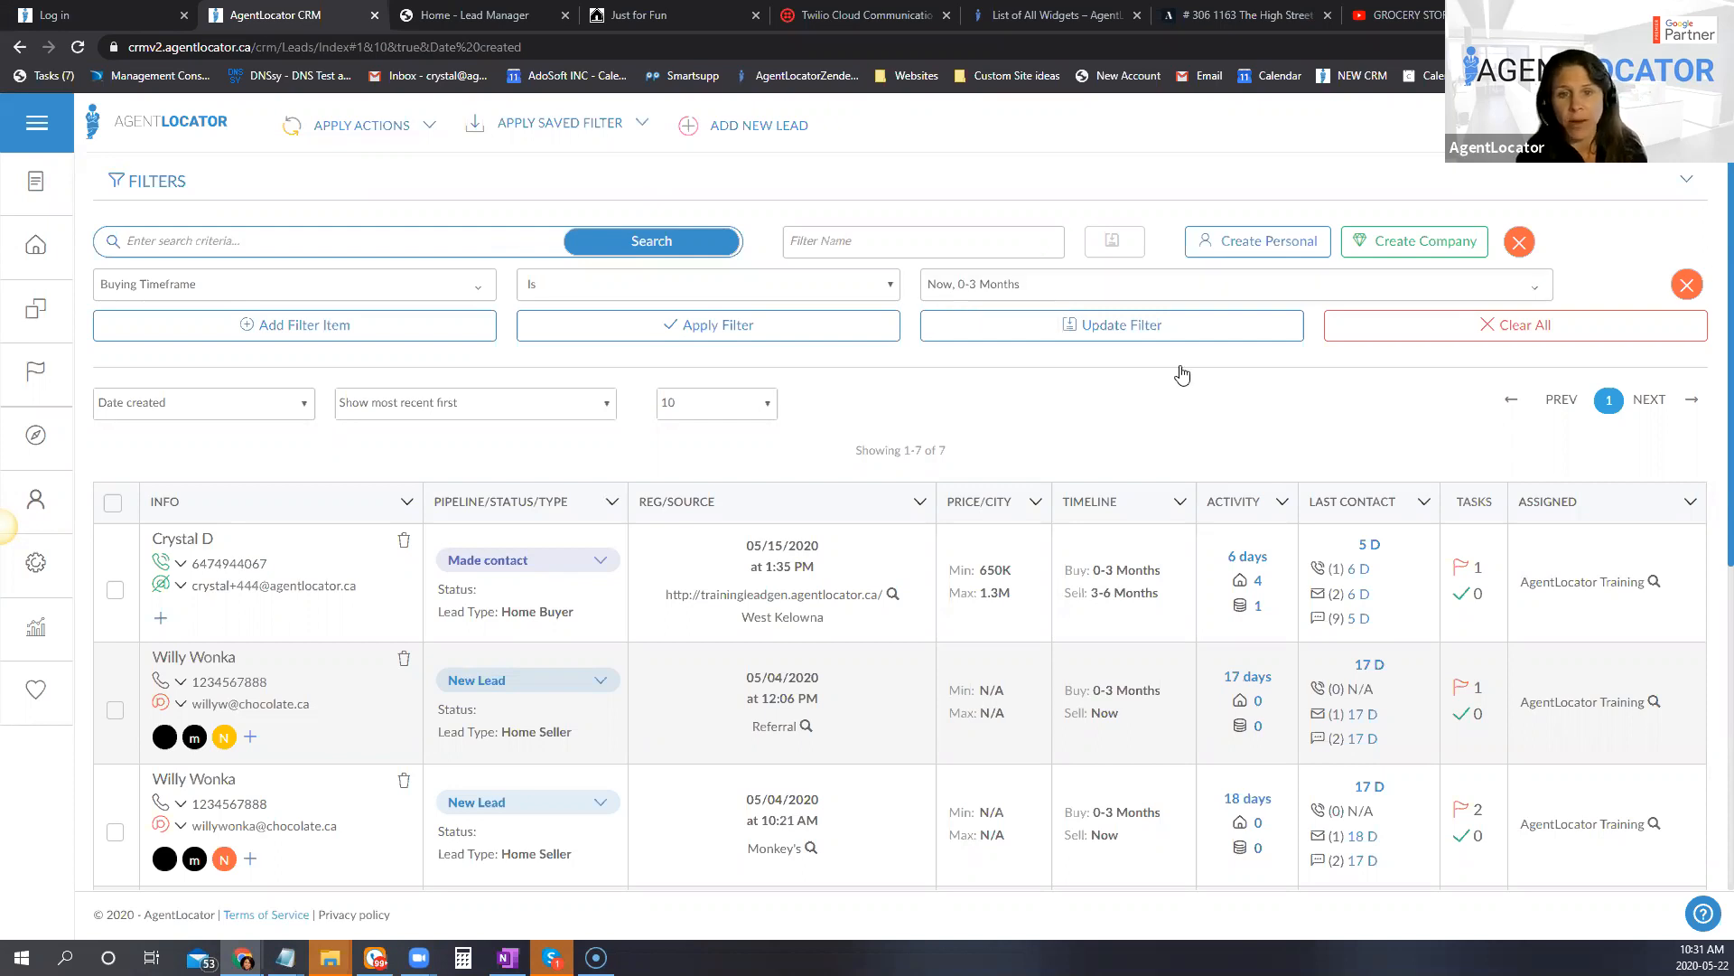
Step: Replace the Buying Timeframe filter values with only 3-6 Months and apply the filter
{"action": "left_click", "coordinate": [1021, 285]}
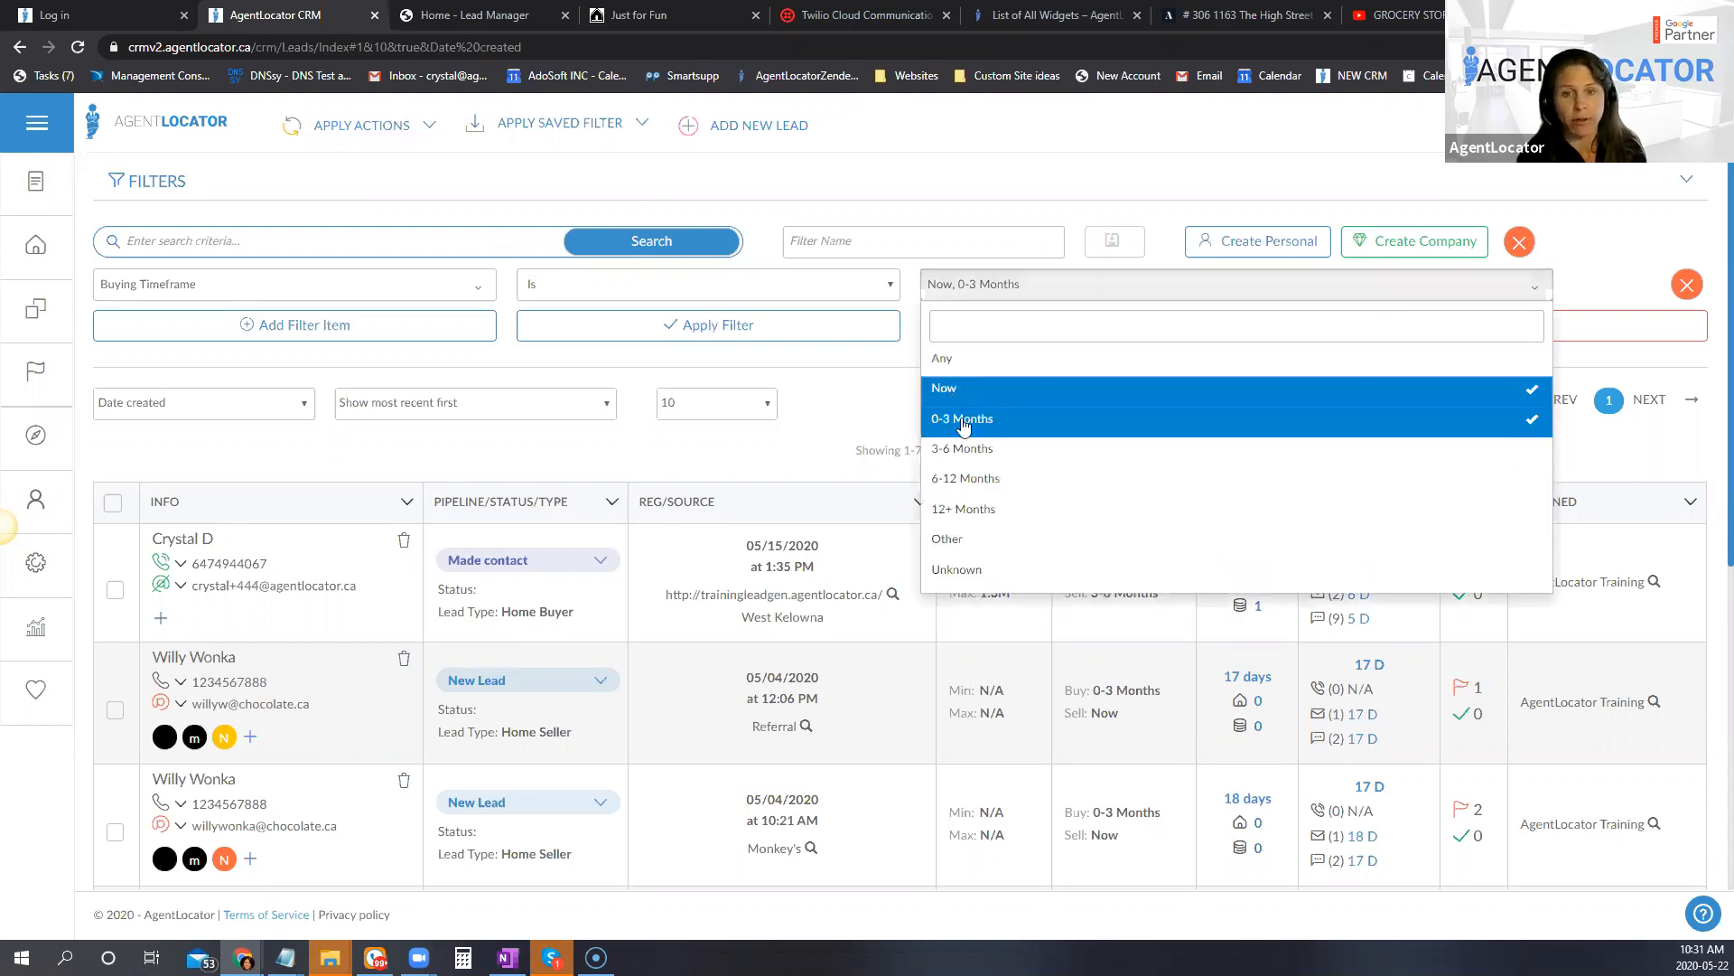
{"action": "left_click", "coordinate": [1018, 365]}
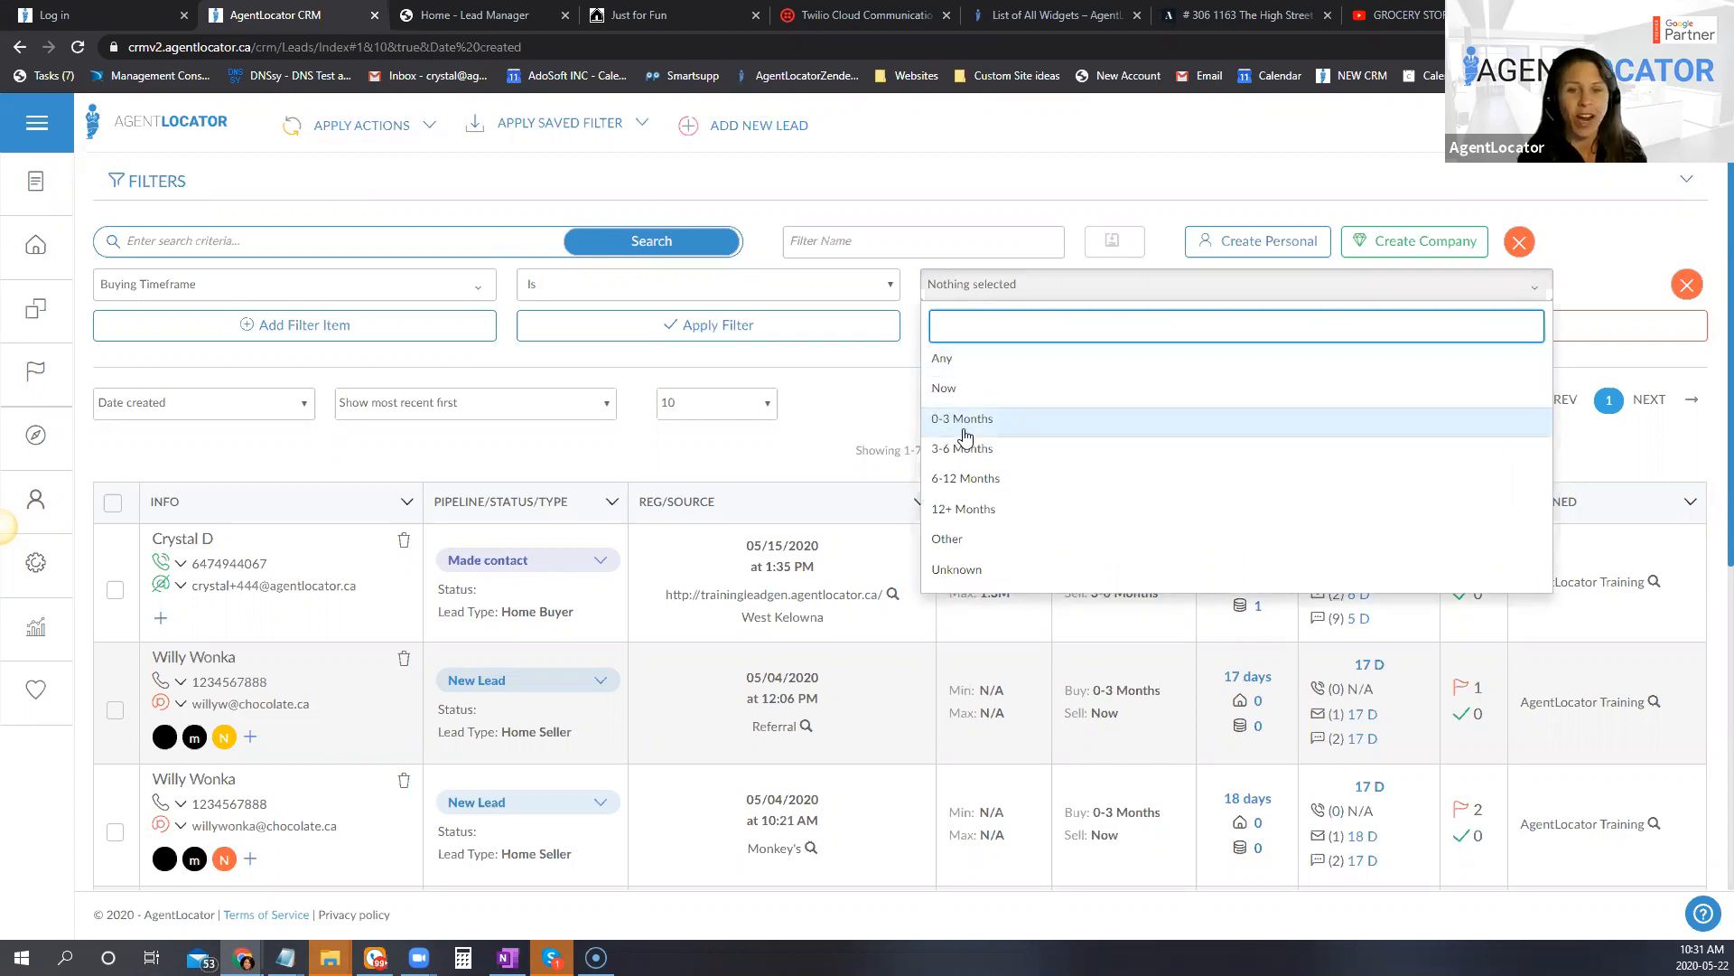
{"action": "left_click", "coordinate": [1018, 452]}
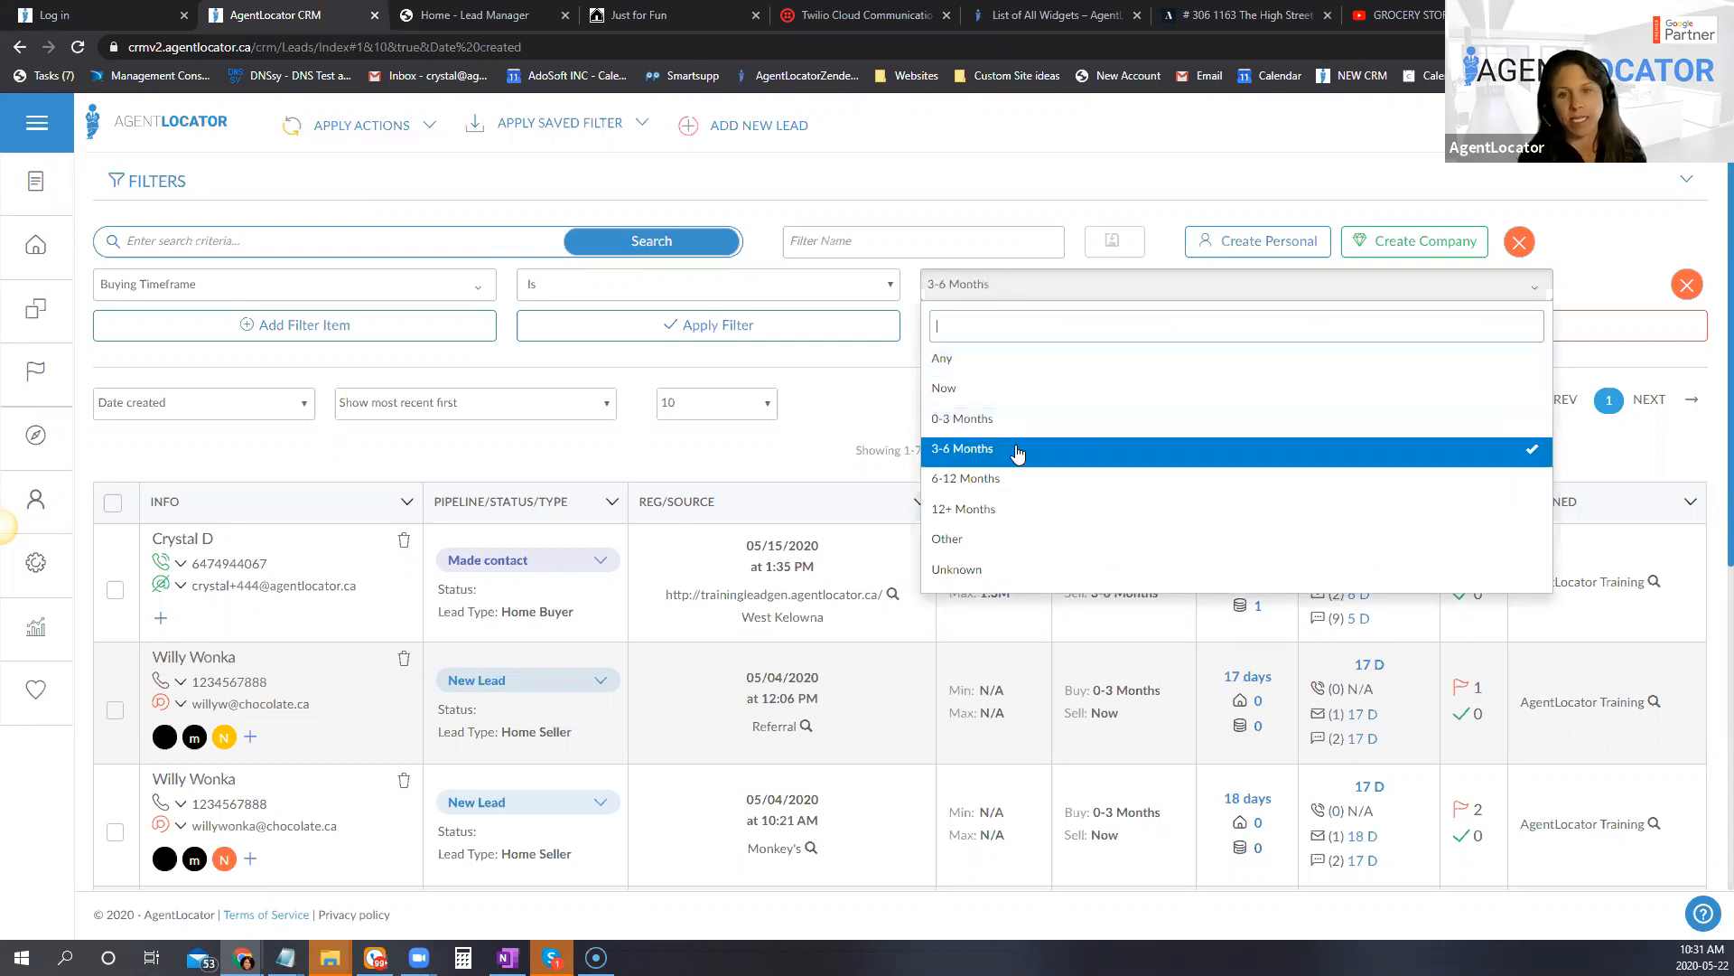
{"action": "left_click", "coordinate": [846, 325]}
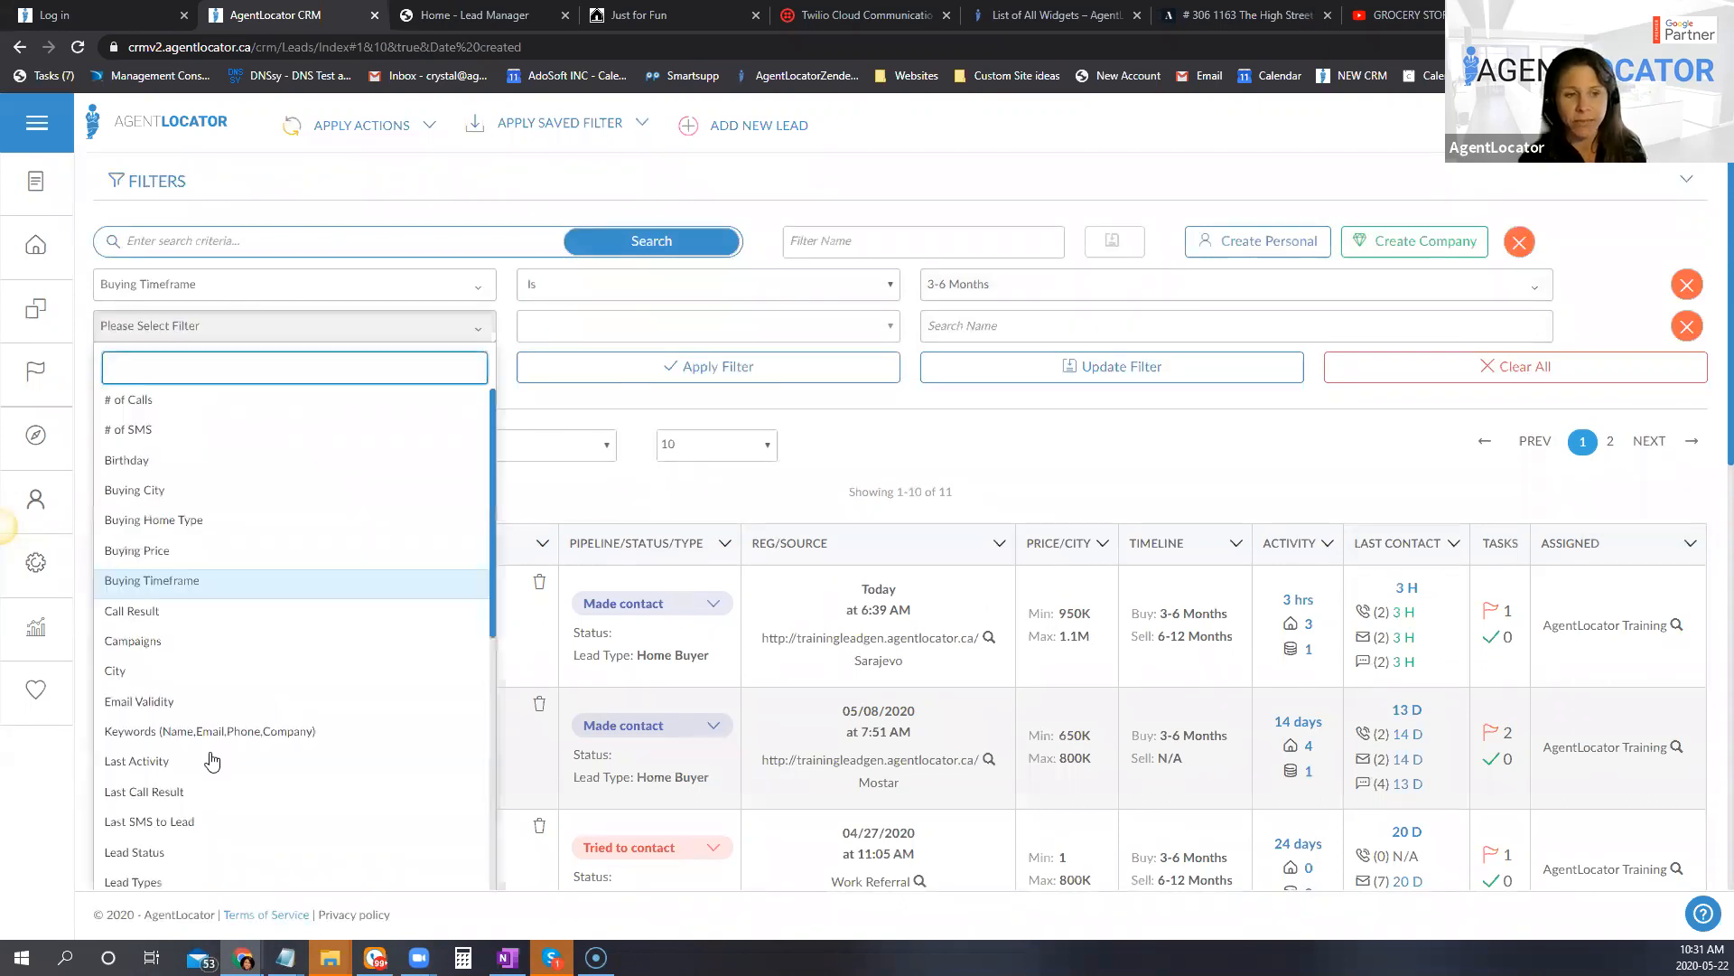
Step: Try adding Last Activity as a second filter condition, remove it, and review the available Buying Timeframe values
{"action": "left_click", "coordinate": [294, 761]}
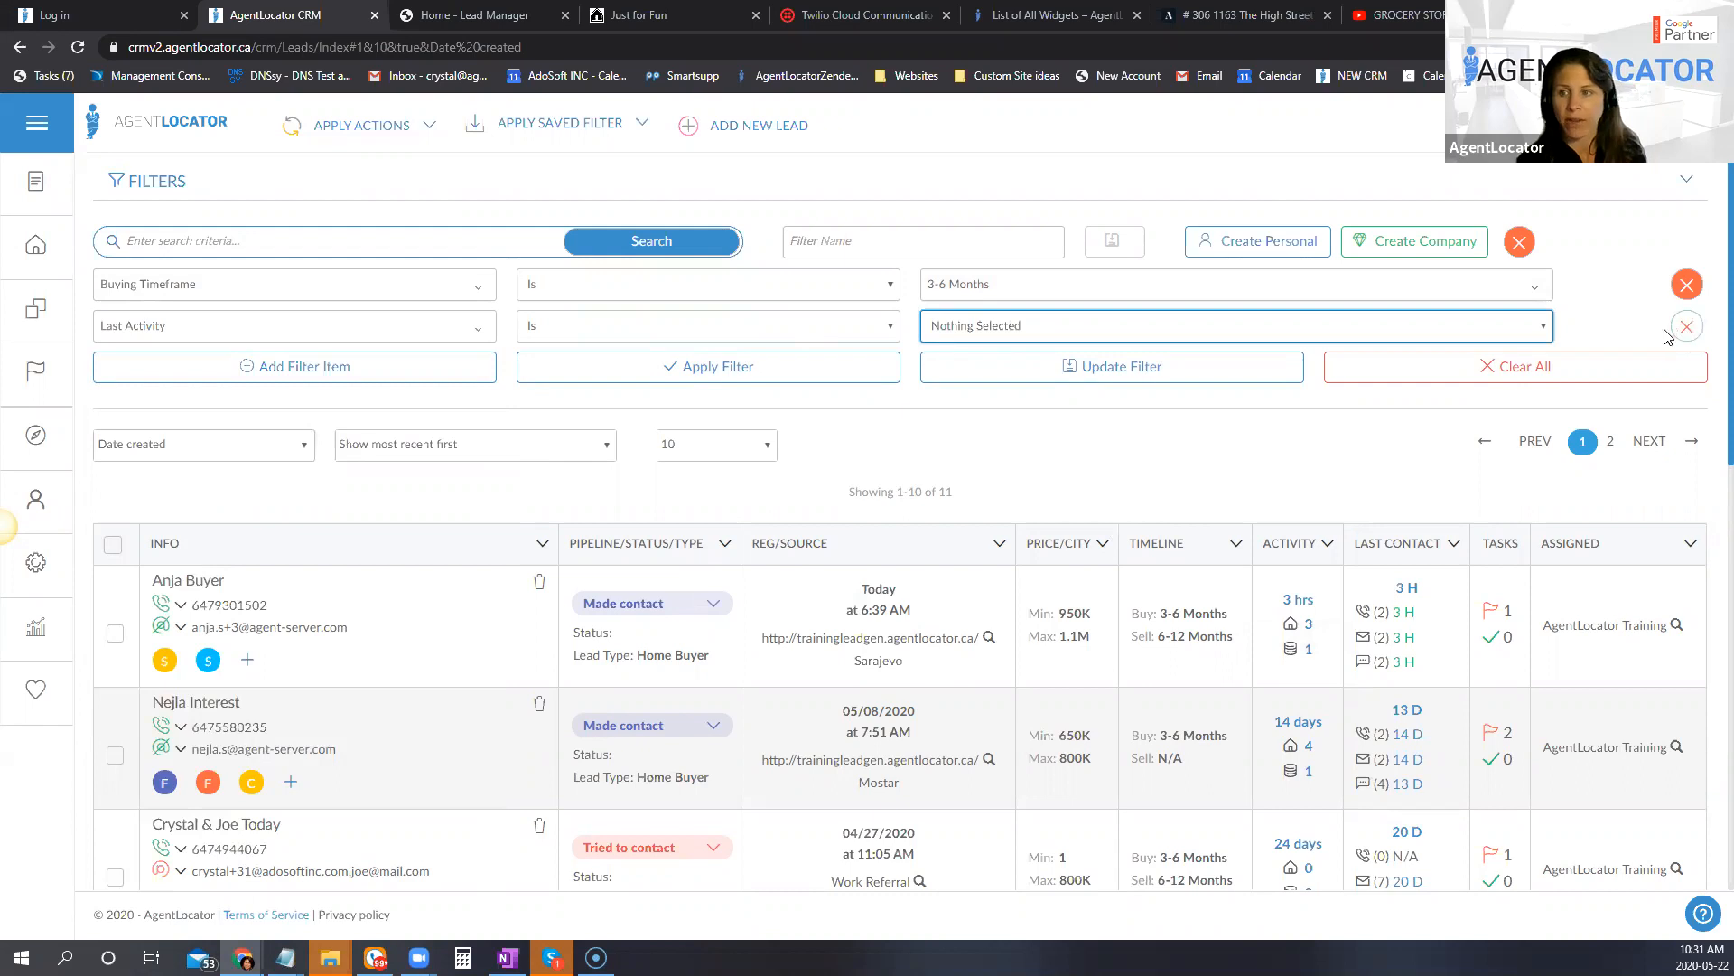
{"action": "left_click", "coordinate": [1030, 287]}
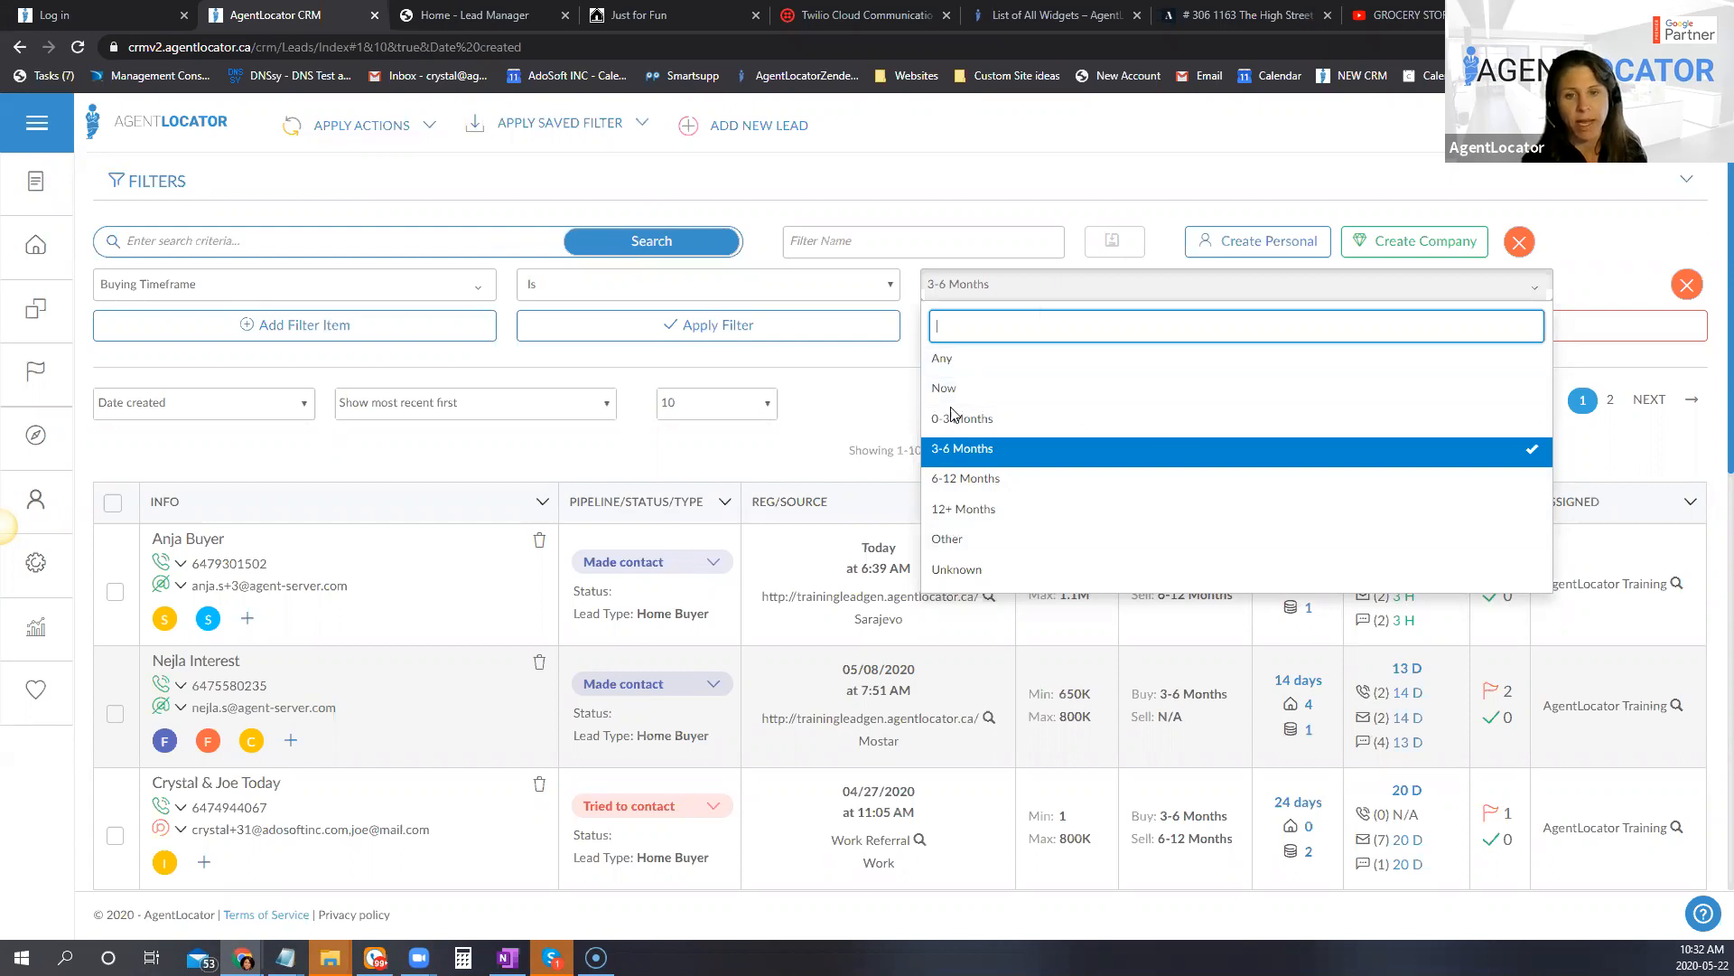
{"action": "left_click", "coordinate": [1709, 355]}
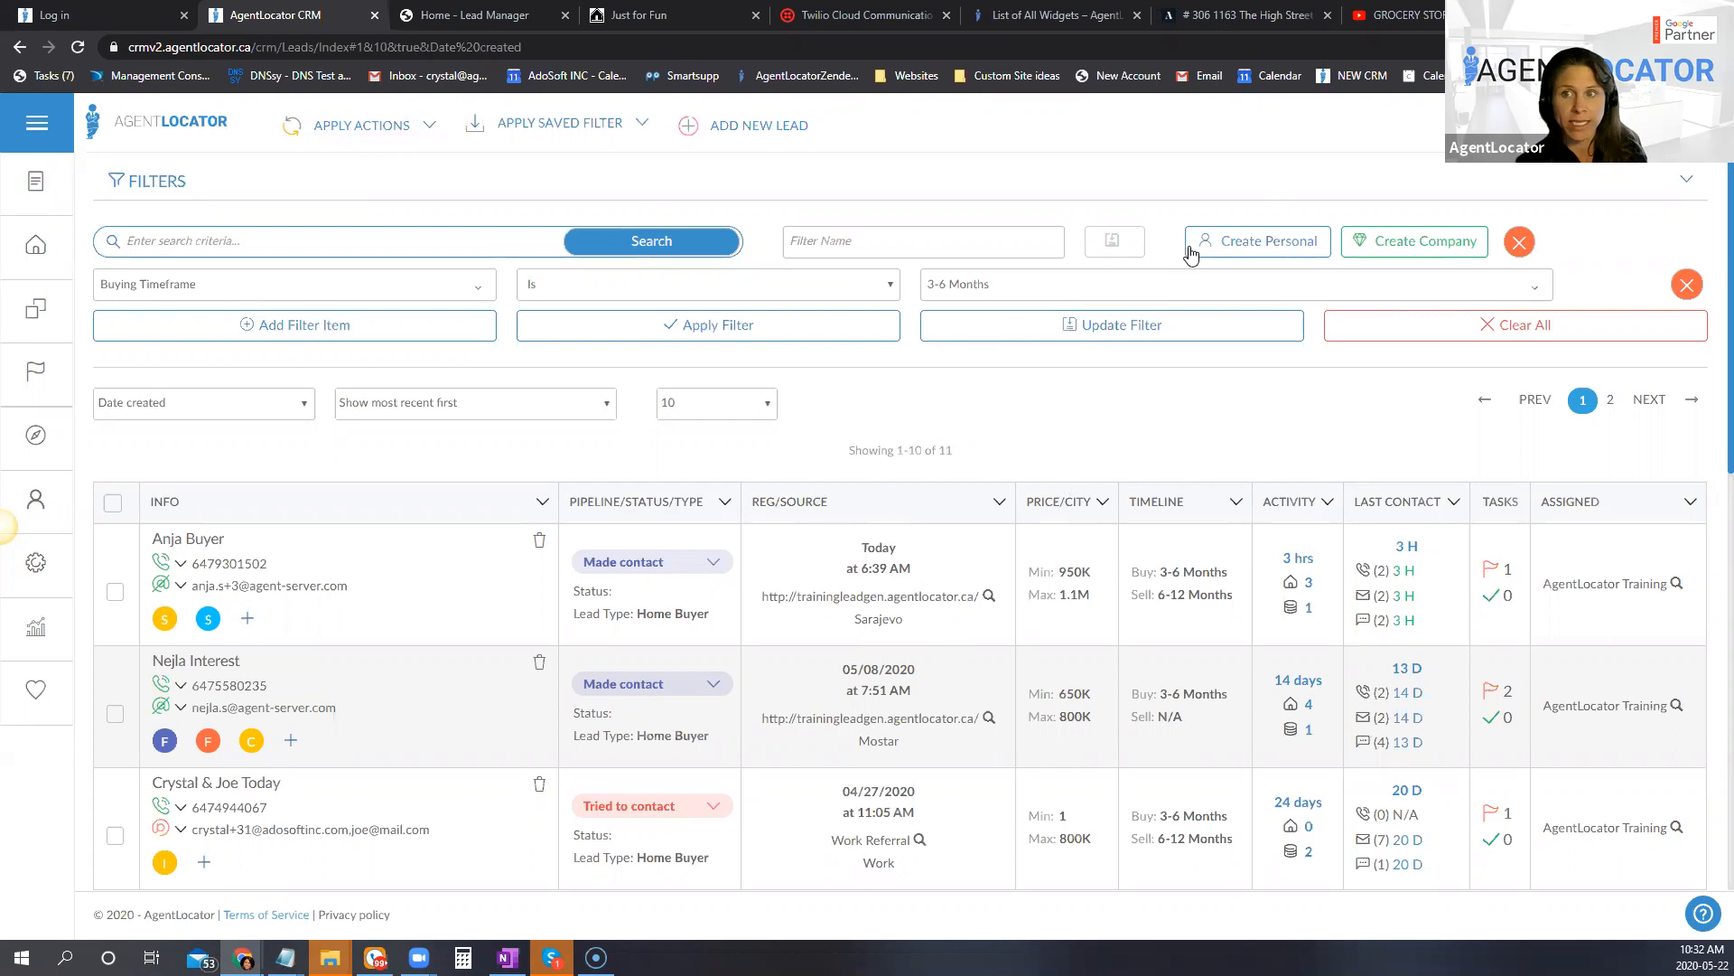
Step: Clear all filter conditions from the leads list
{"action": "left_click", "coordinate": [1491, 332]}
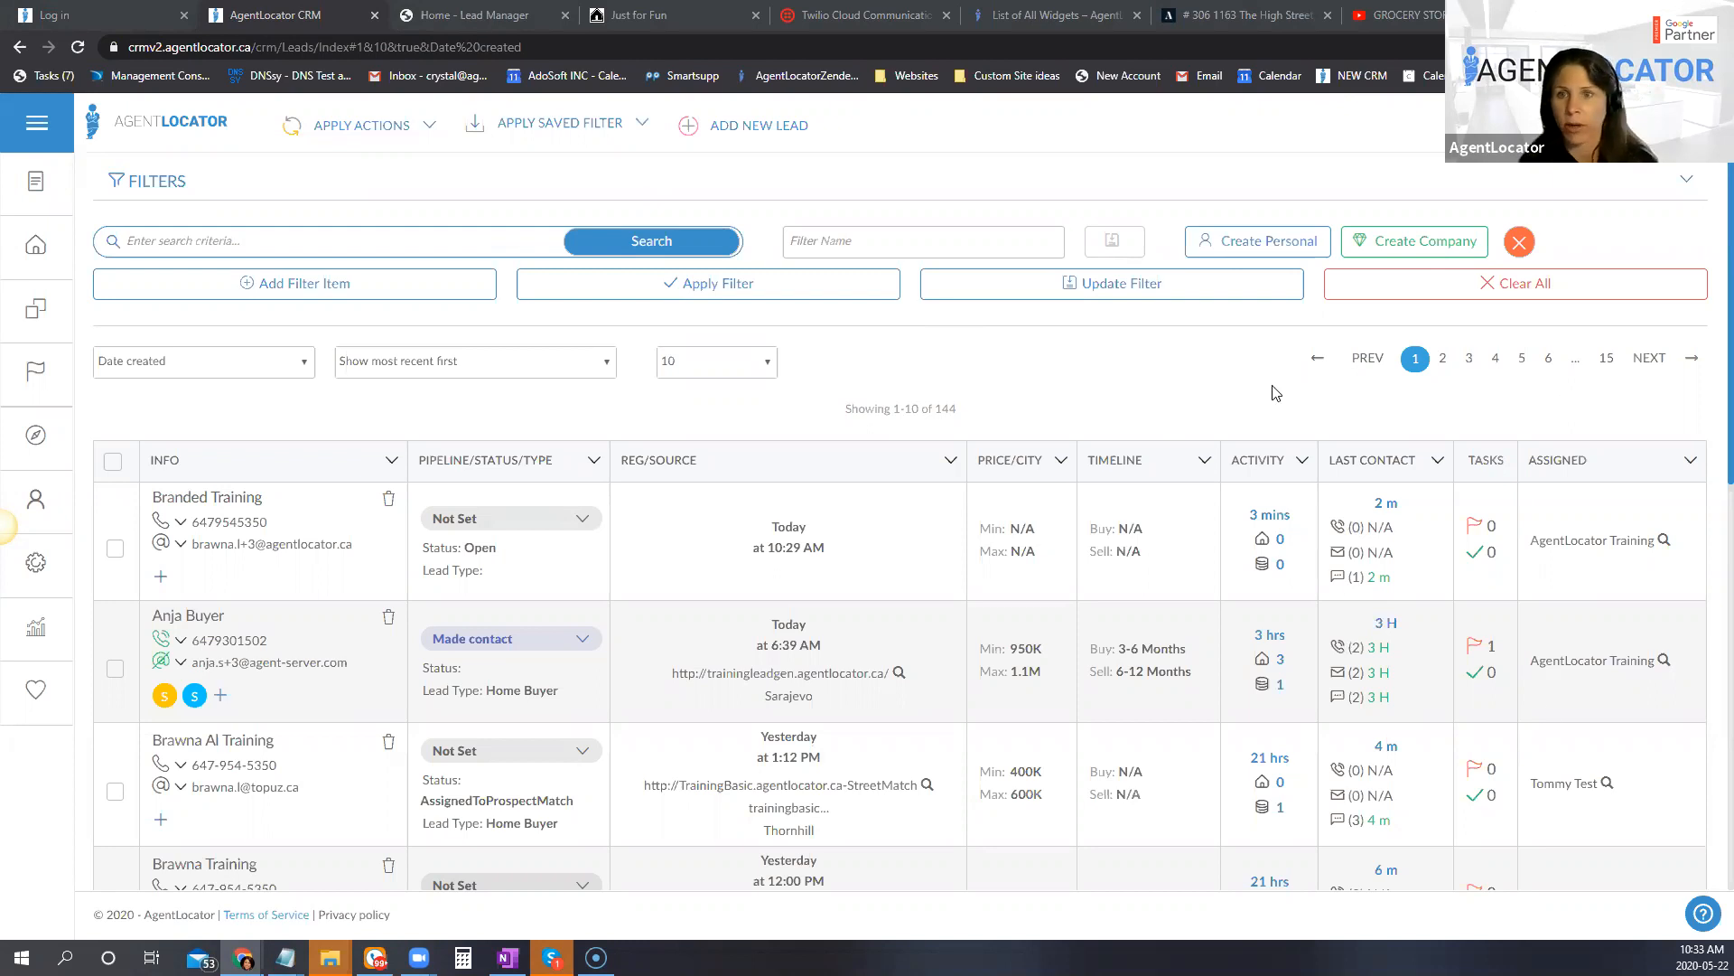
{"action": "right_click", "coordinate": [1226, 387]}
{"action": "left_click", "coordinate": [1037, 369]}
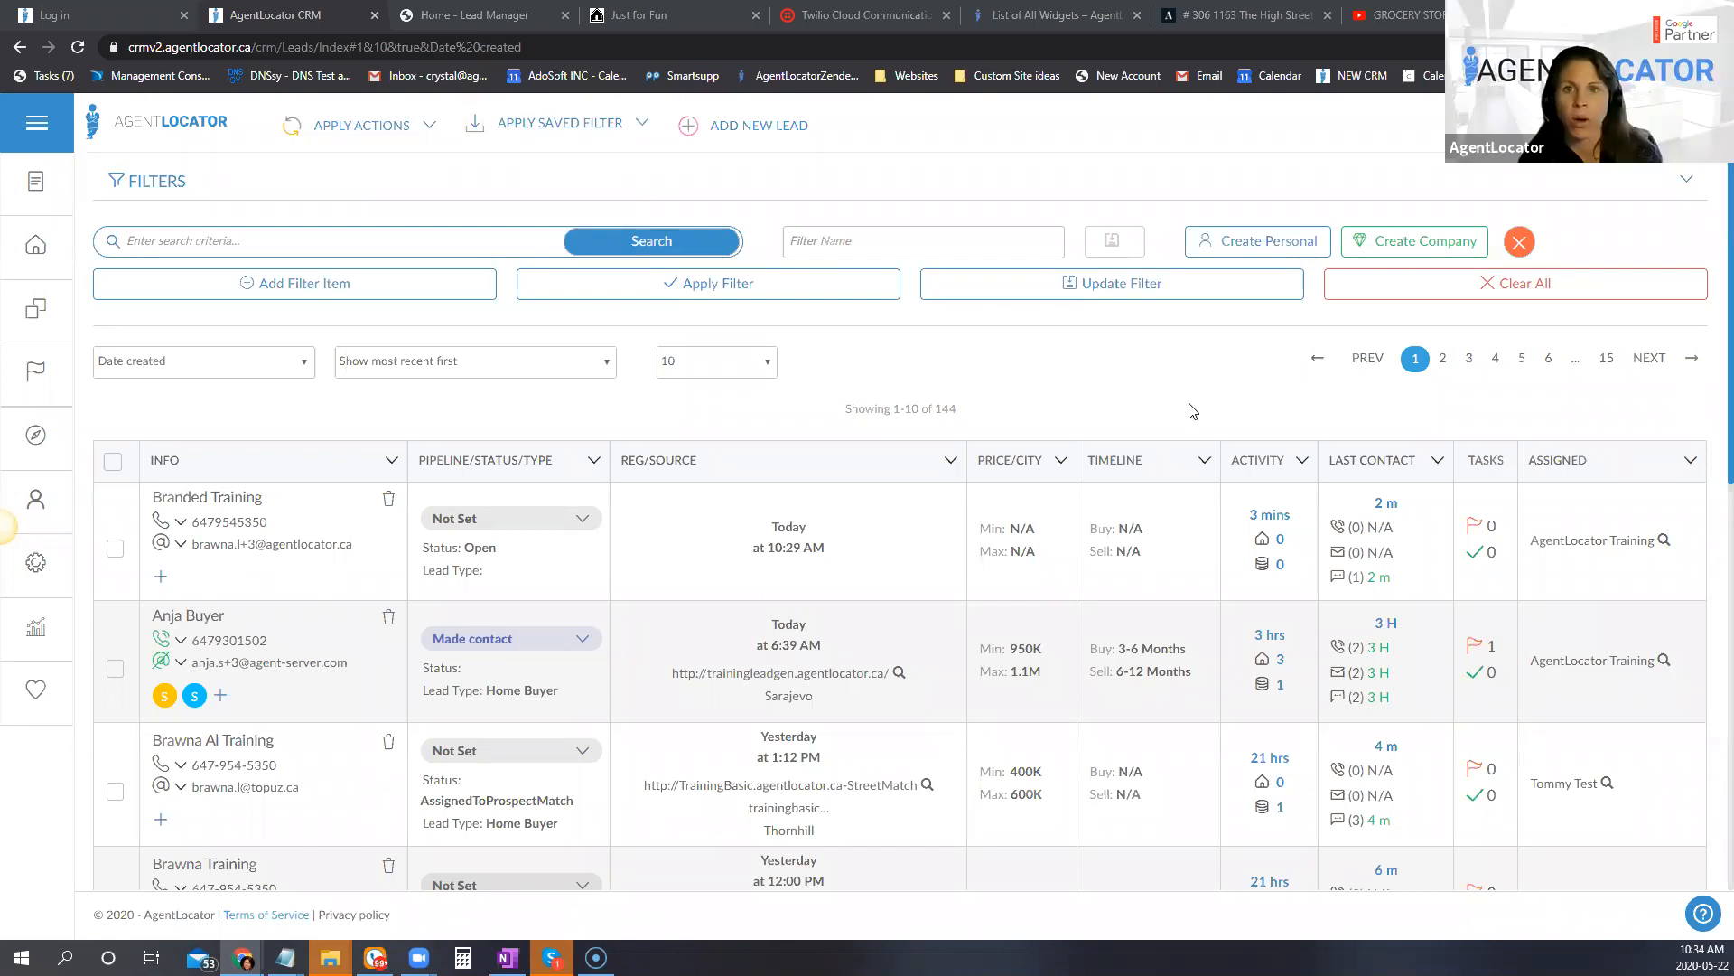
Step: Switch to the AgentLocator Zendesk help page and open the "Sample Tags to Use" article
{"action": "left_click", "coordinate": [1005, 11]}
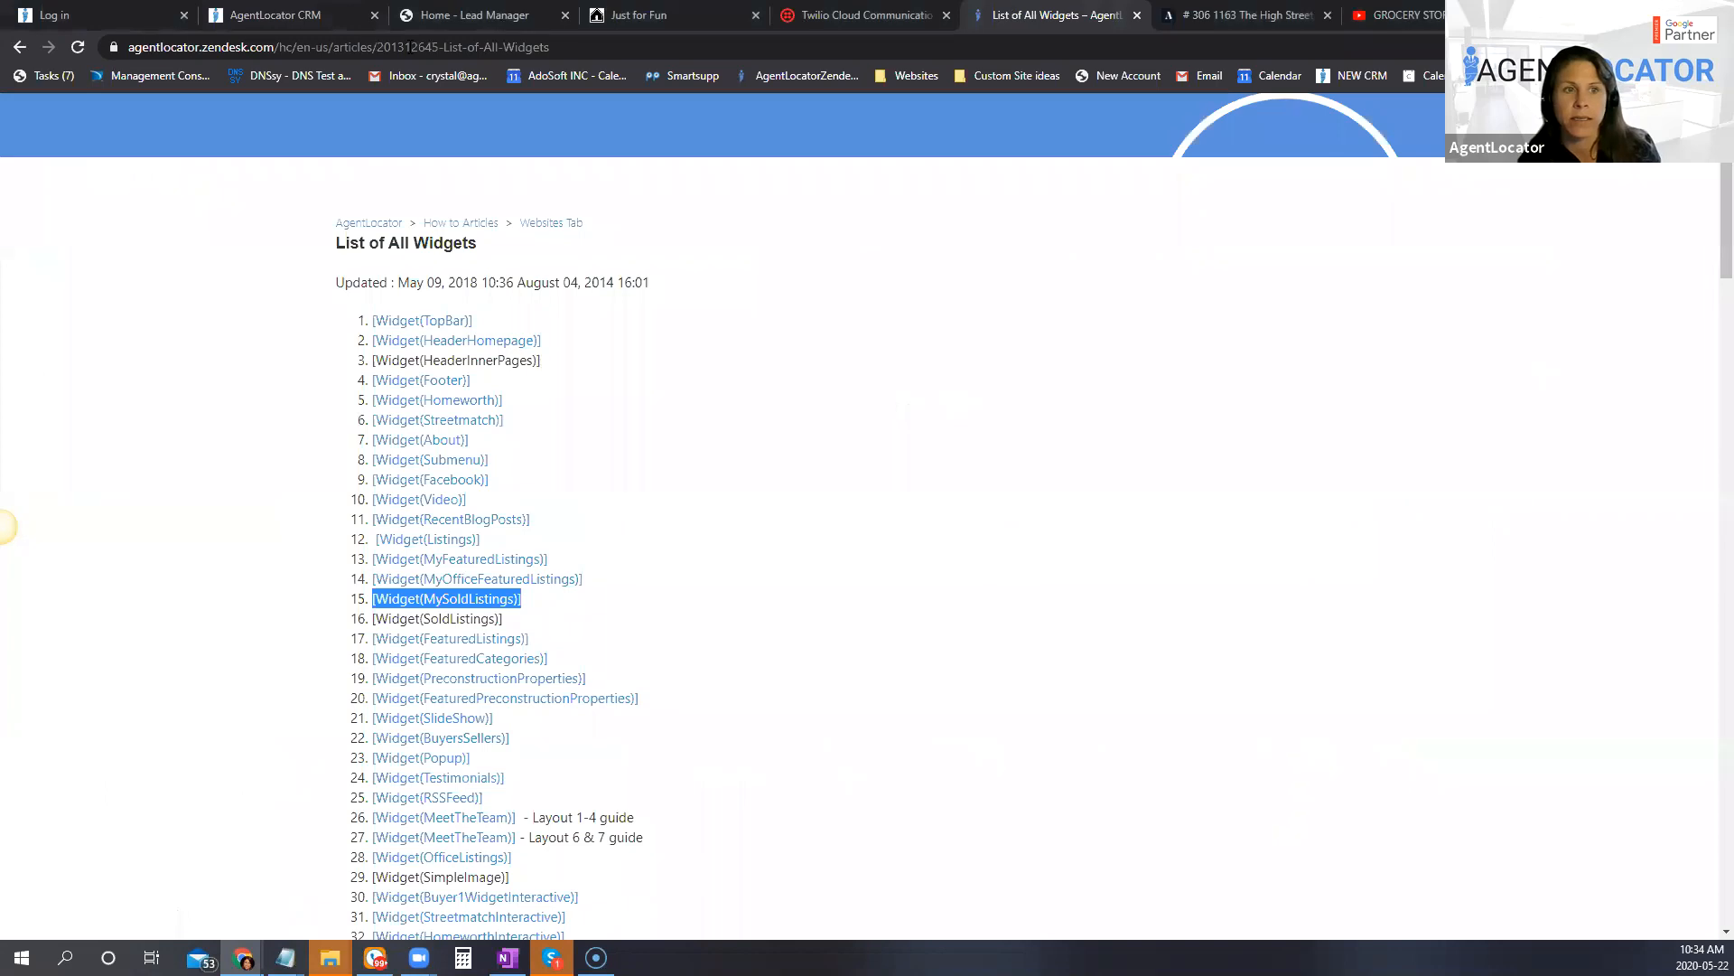
{"action": "left_click", "coordinate": [409, 53]}
{"action": "type", "text": "sam"}
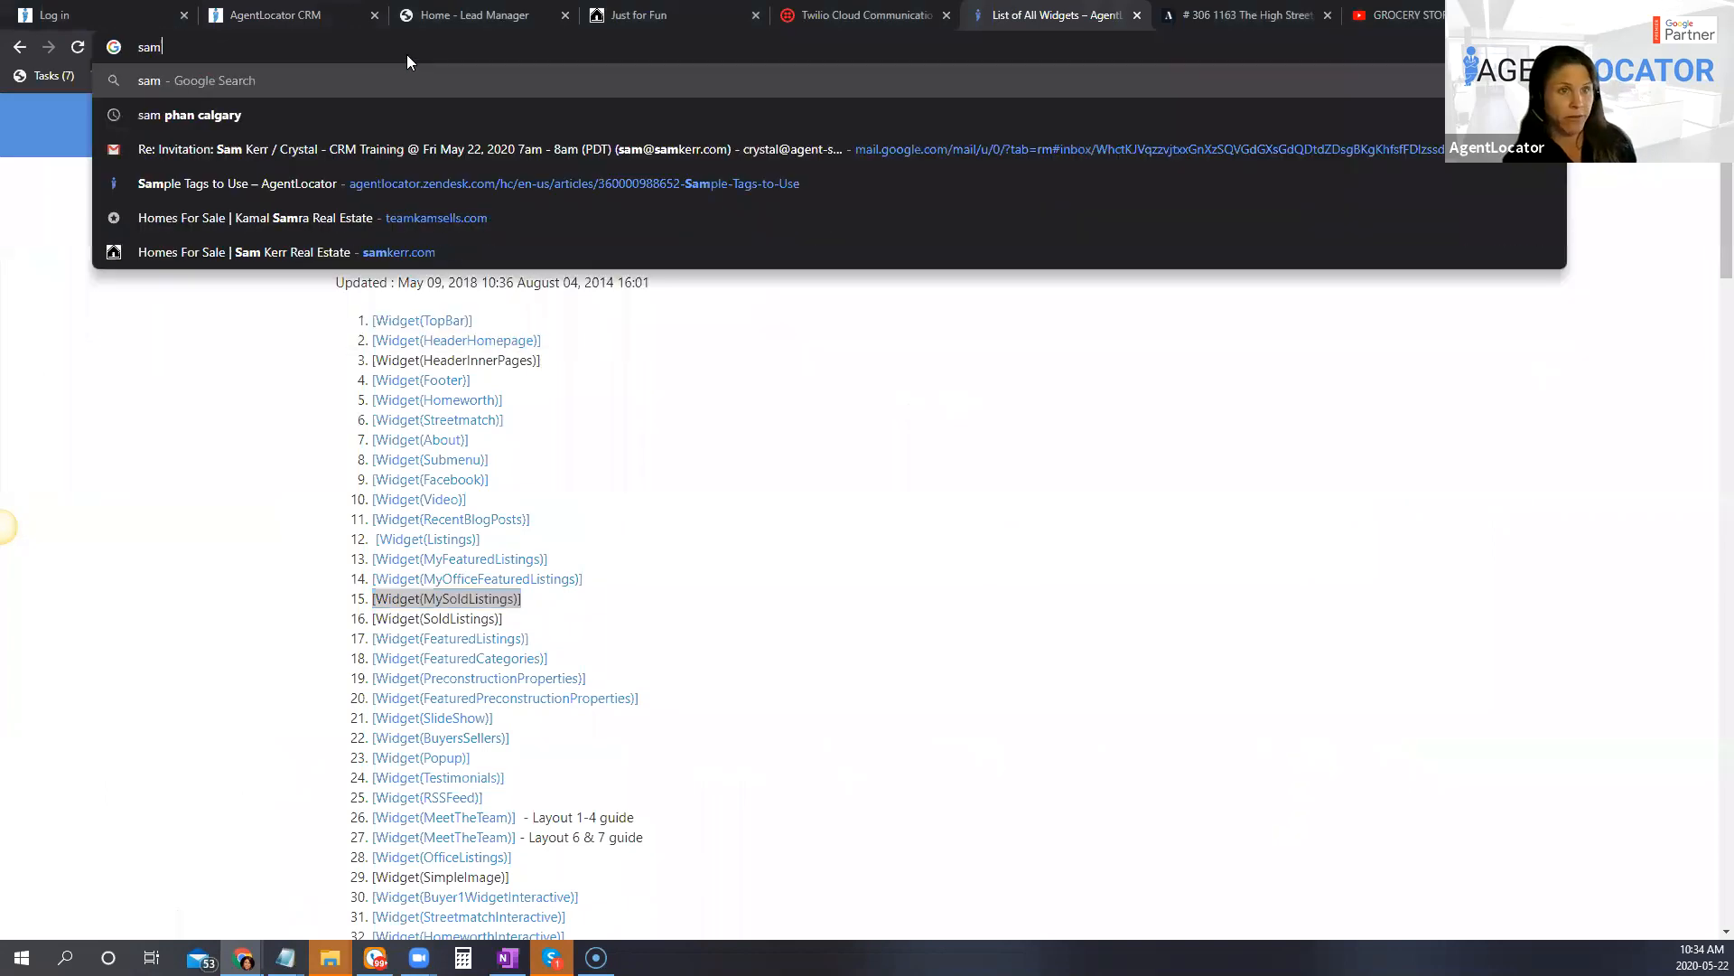
{"action": "key", "text": "Down"}
{"action": "key", "text": "Down"}
{"action": "key", "text": "Down"}
{"action": "key", "text": "Return"}
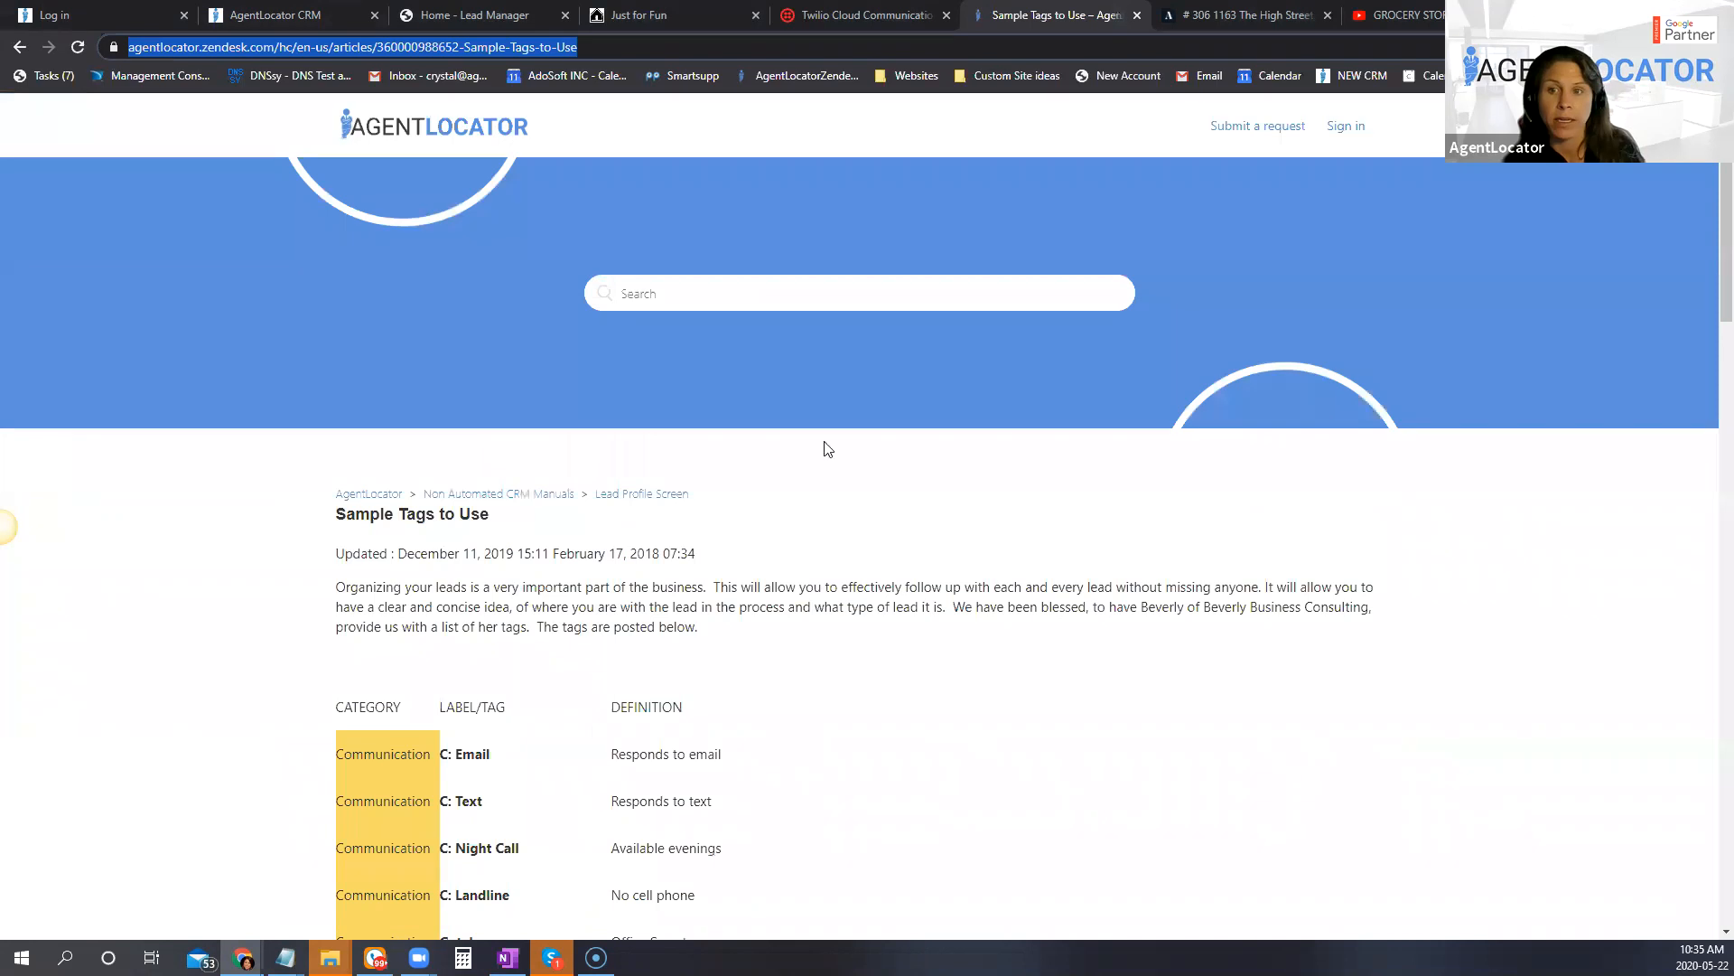
{"action": "left_click", "coordinate": [1362, 146]}
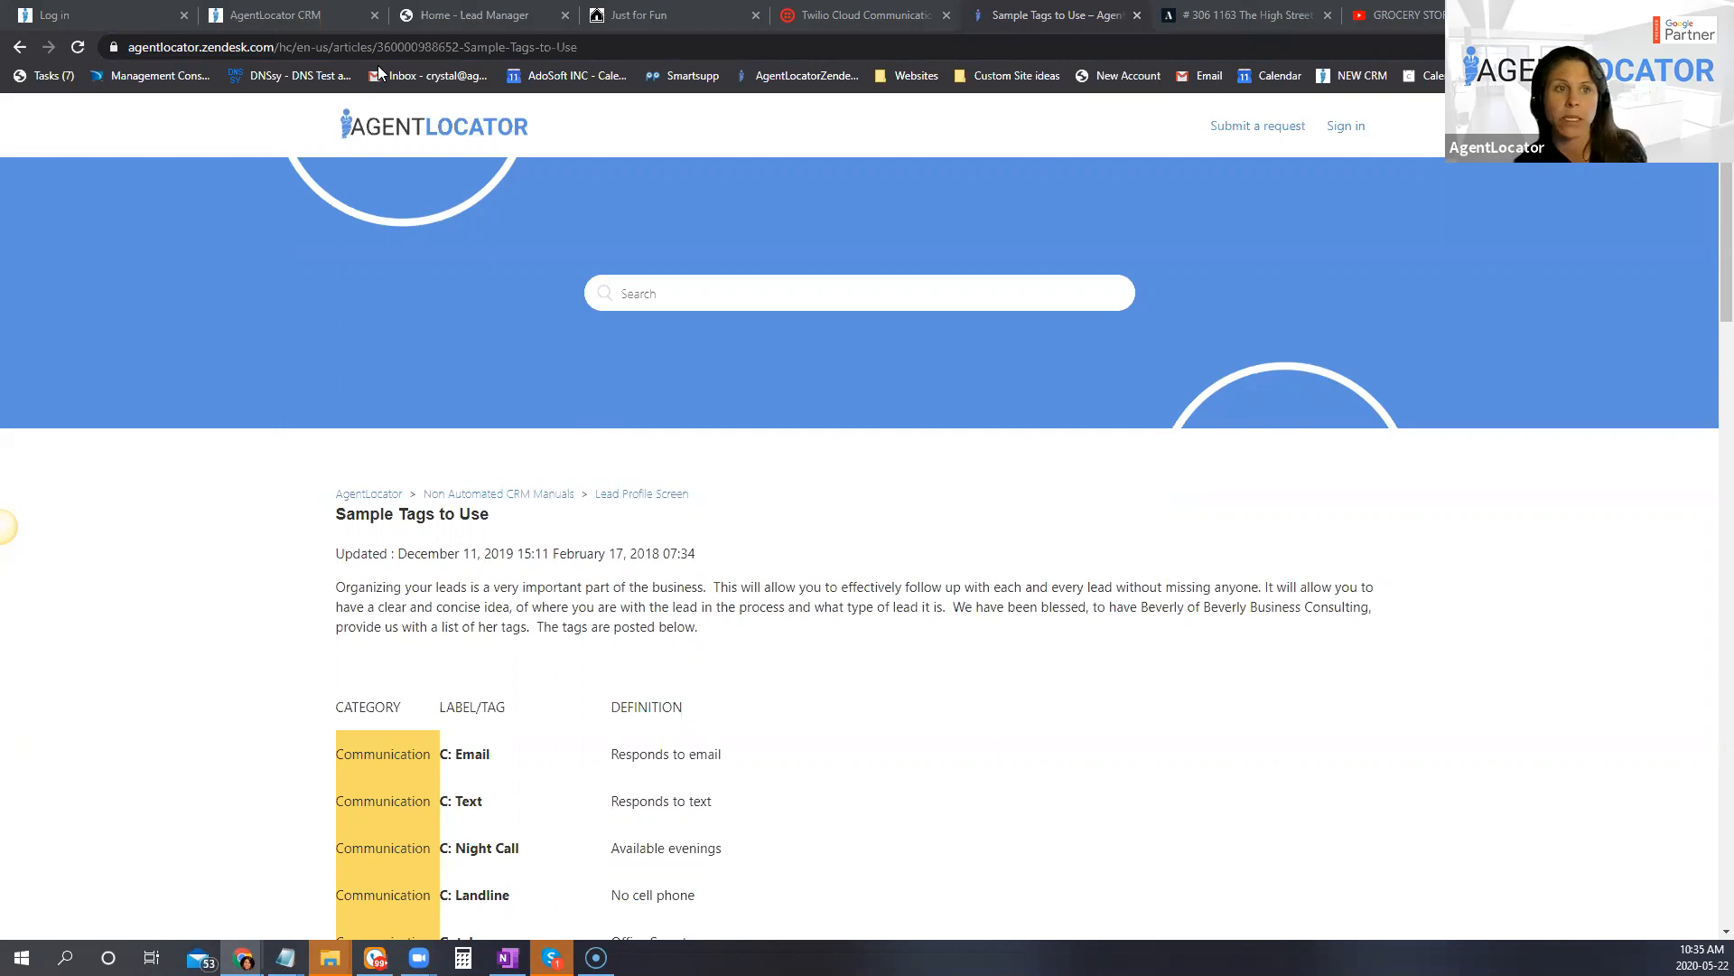
Step: Return to the CRM leads list, show the phone contact options for the newest lead, and open that lead's record
{"action": "left_click", "coordinate": [309, 21]}
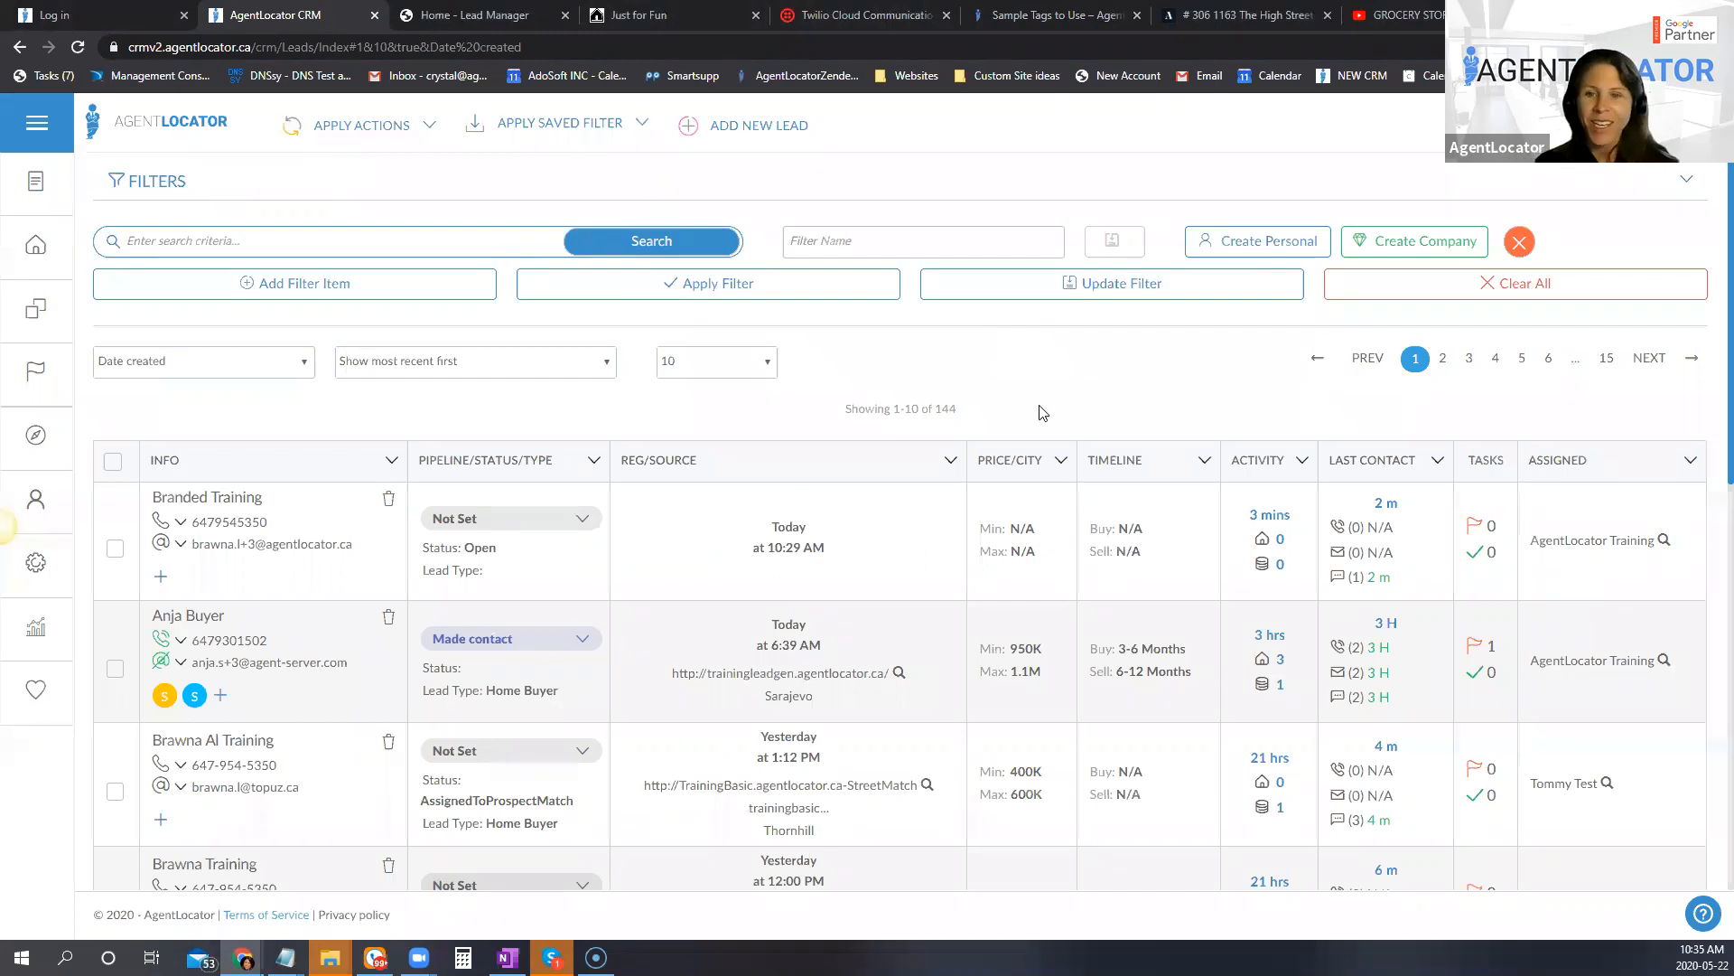
{"action": "left_click", "coordinate": [231, 524]}
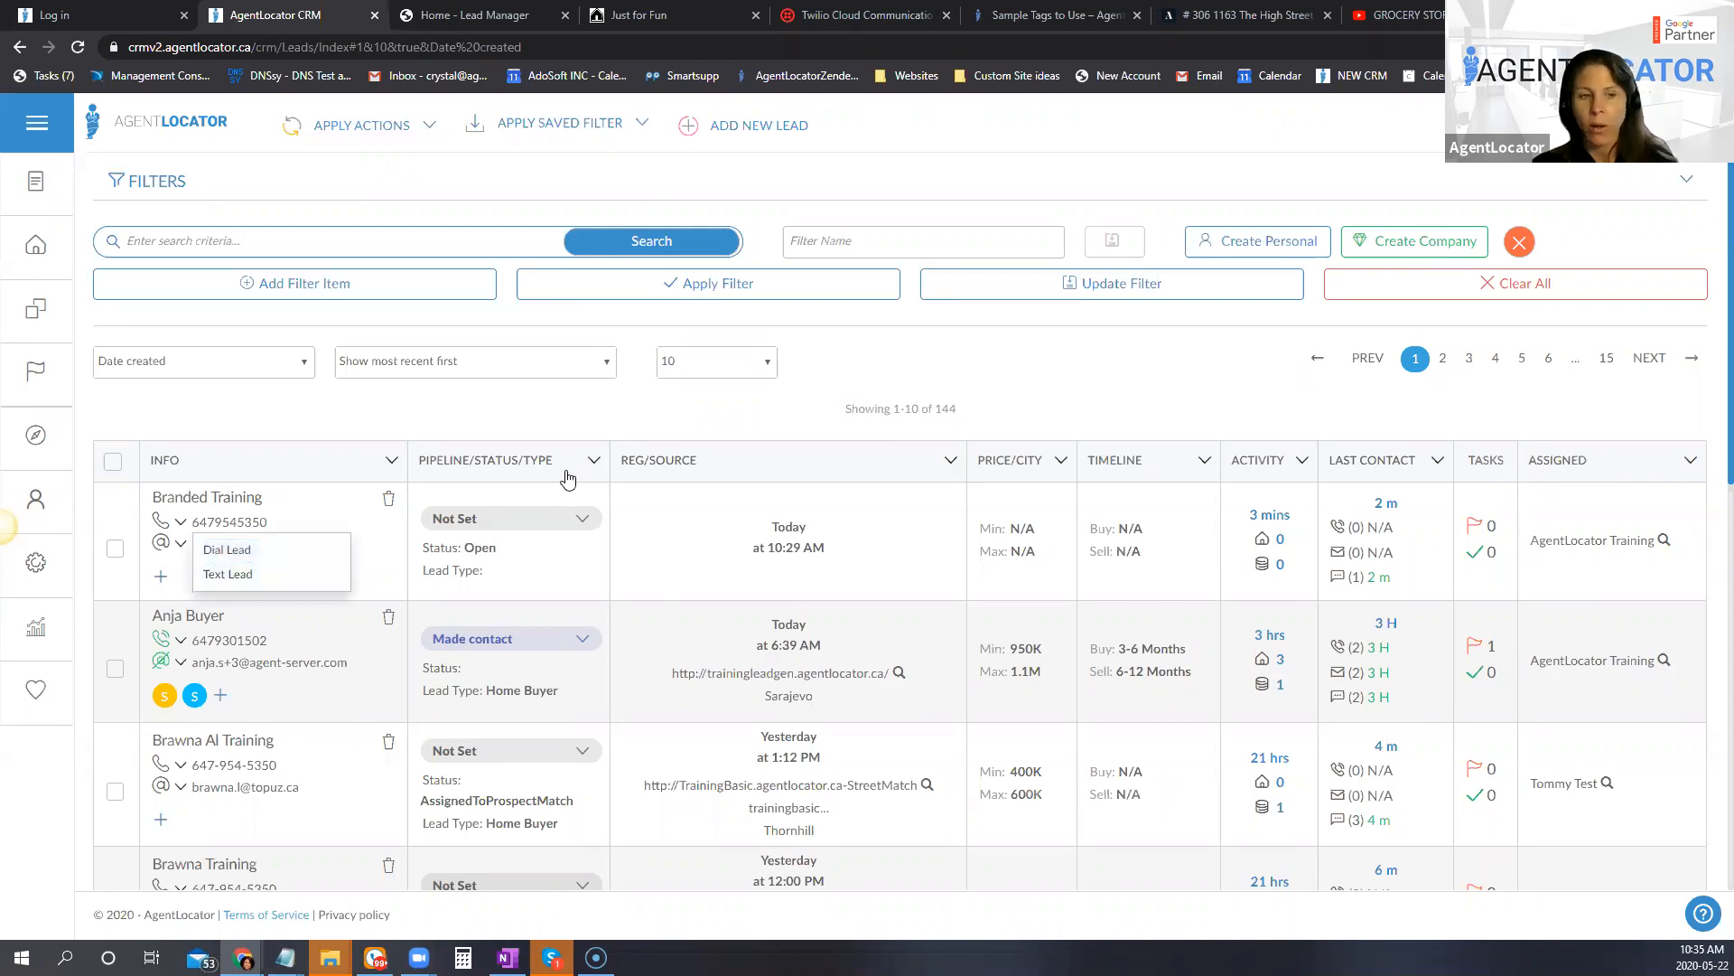
{"action": "left_click", "coordinate": [217, 504]}
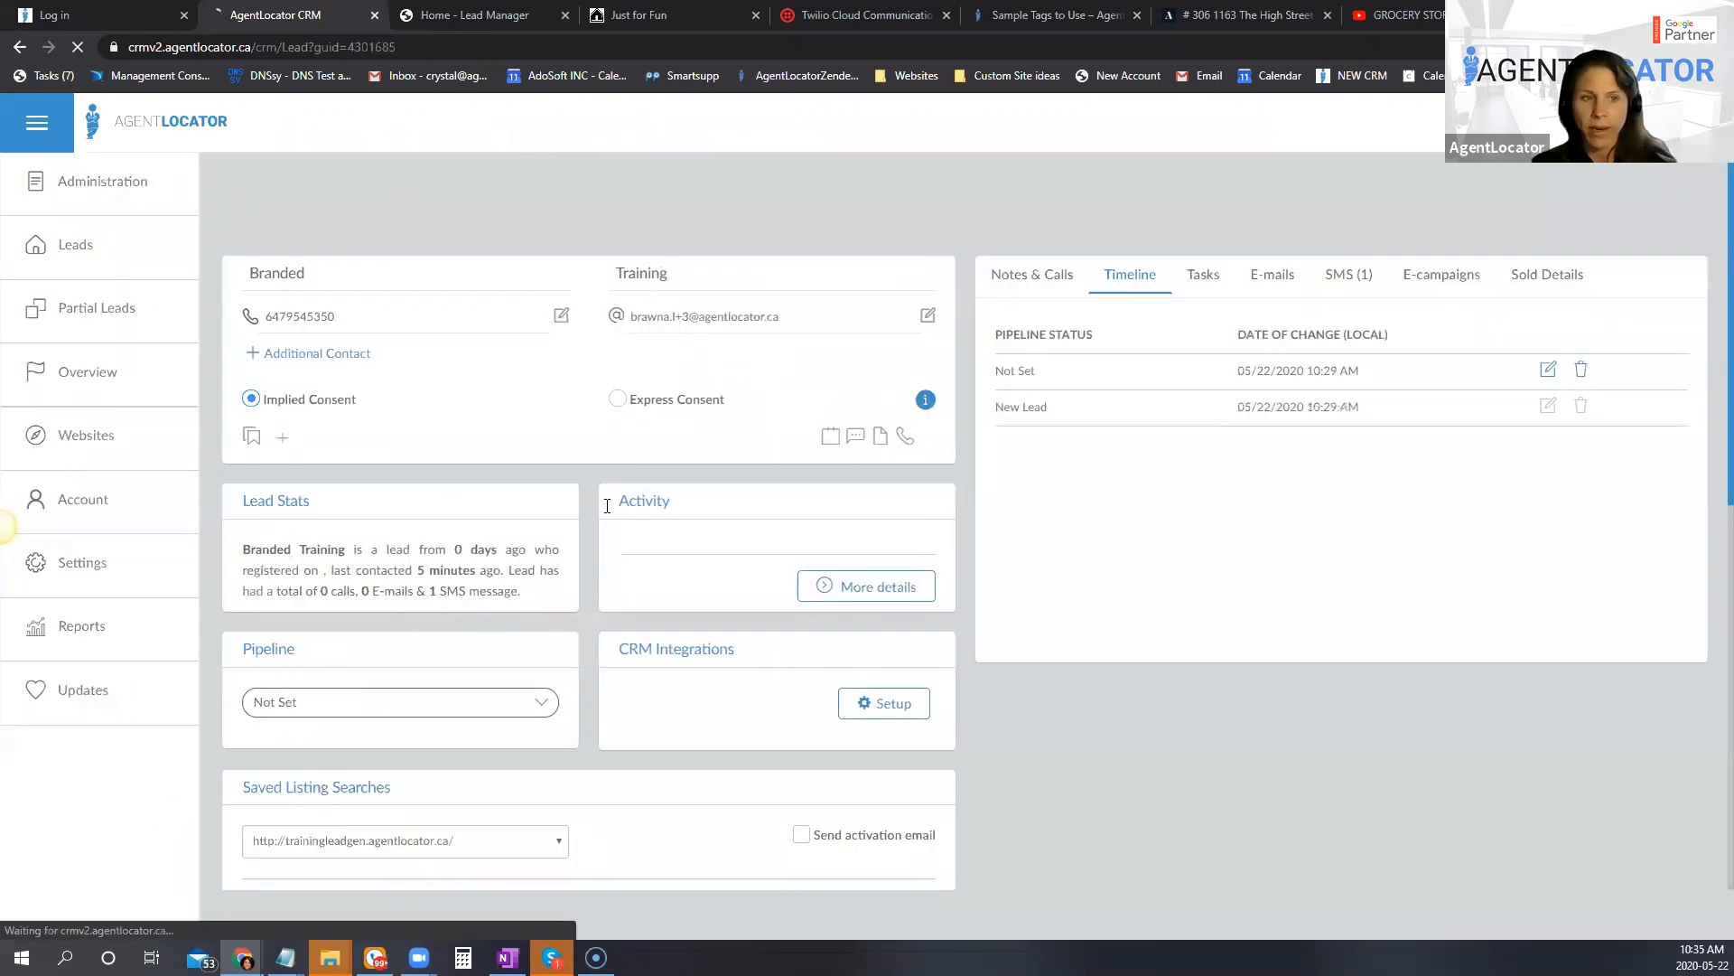
{"action": "left_click", "coordinate": [181, 339]}
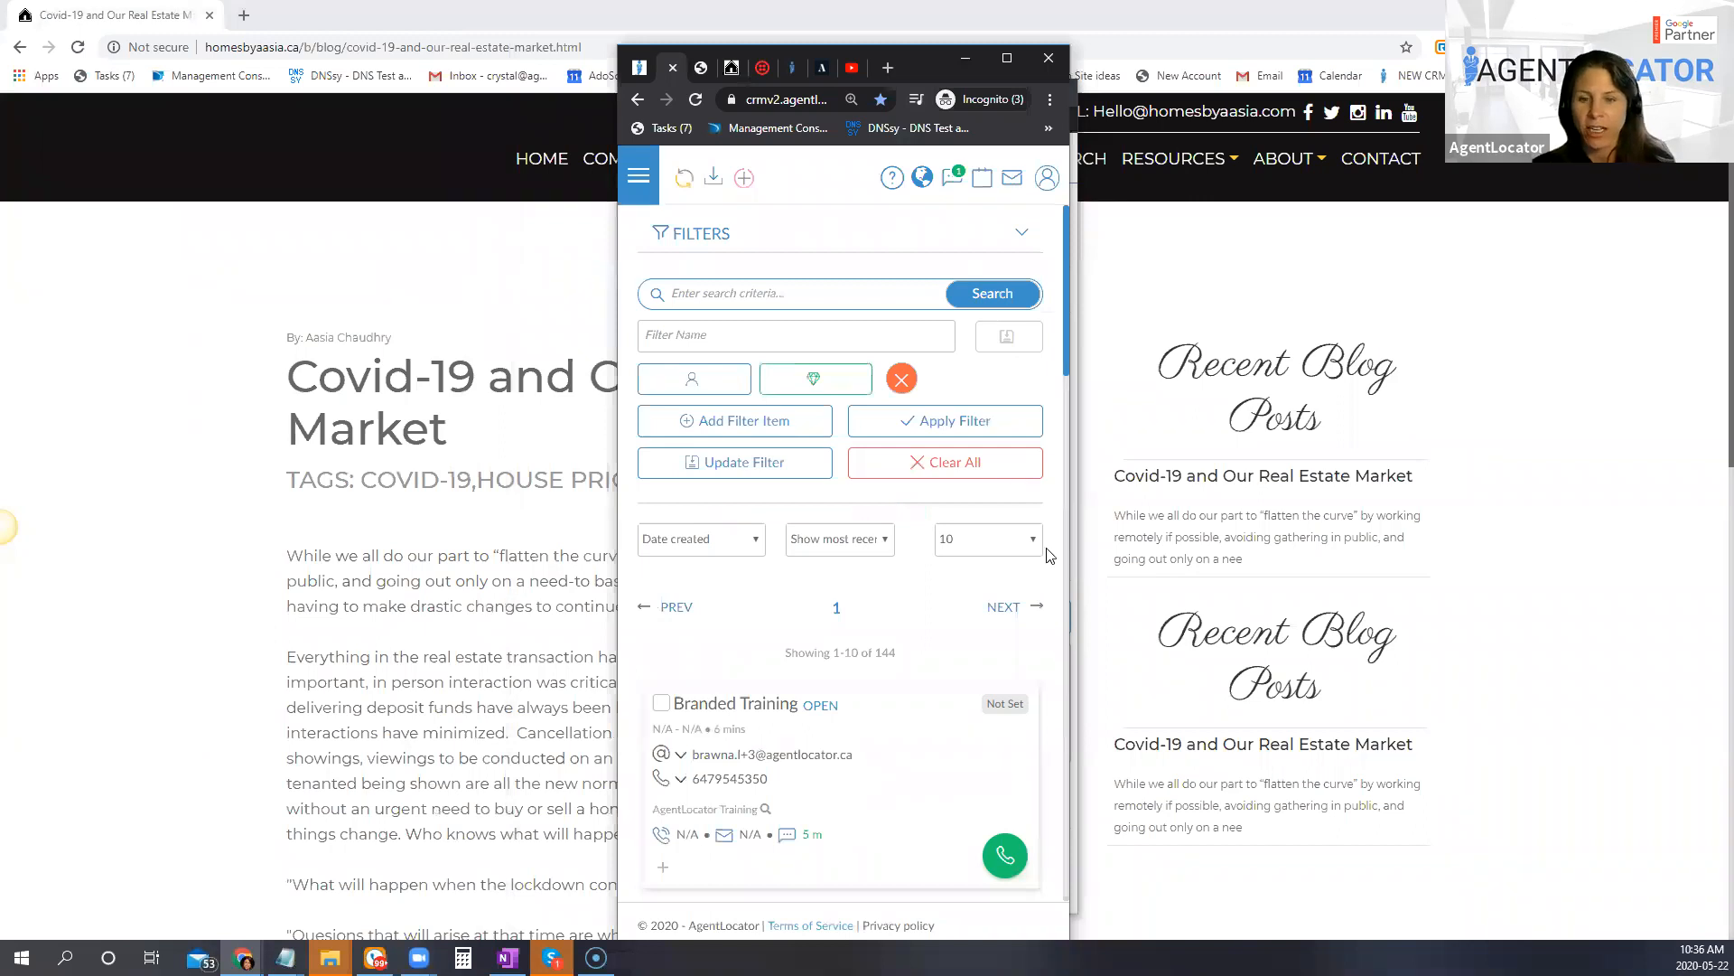
Step: Browse the lead cards in the narrow mobile-sized CRM window, move the window aside, and maximise it
{"action": "scroll", "coordinate": [1022, 741], "scroll_direction": "down", "scroll_amount": 4}
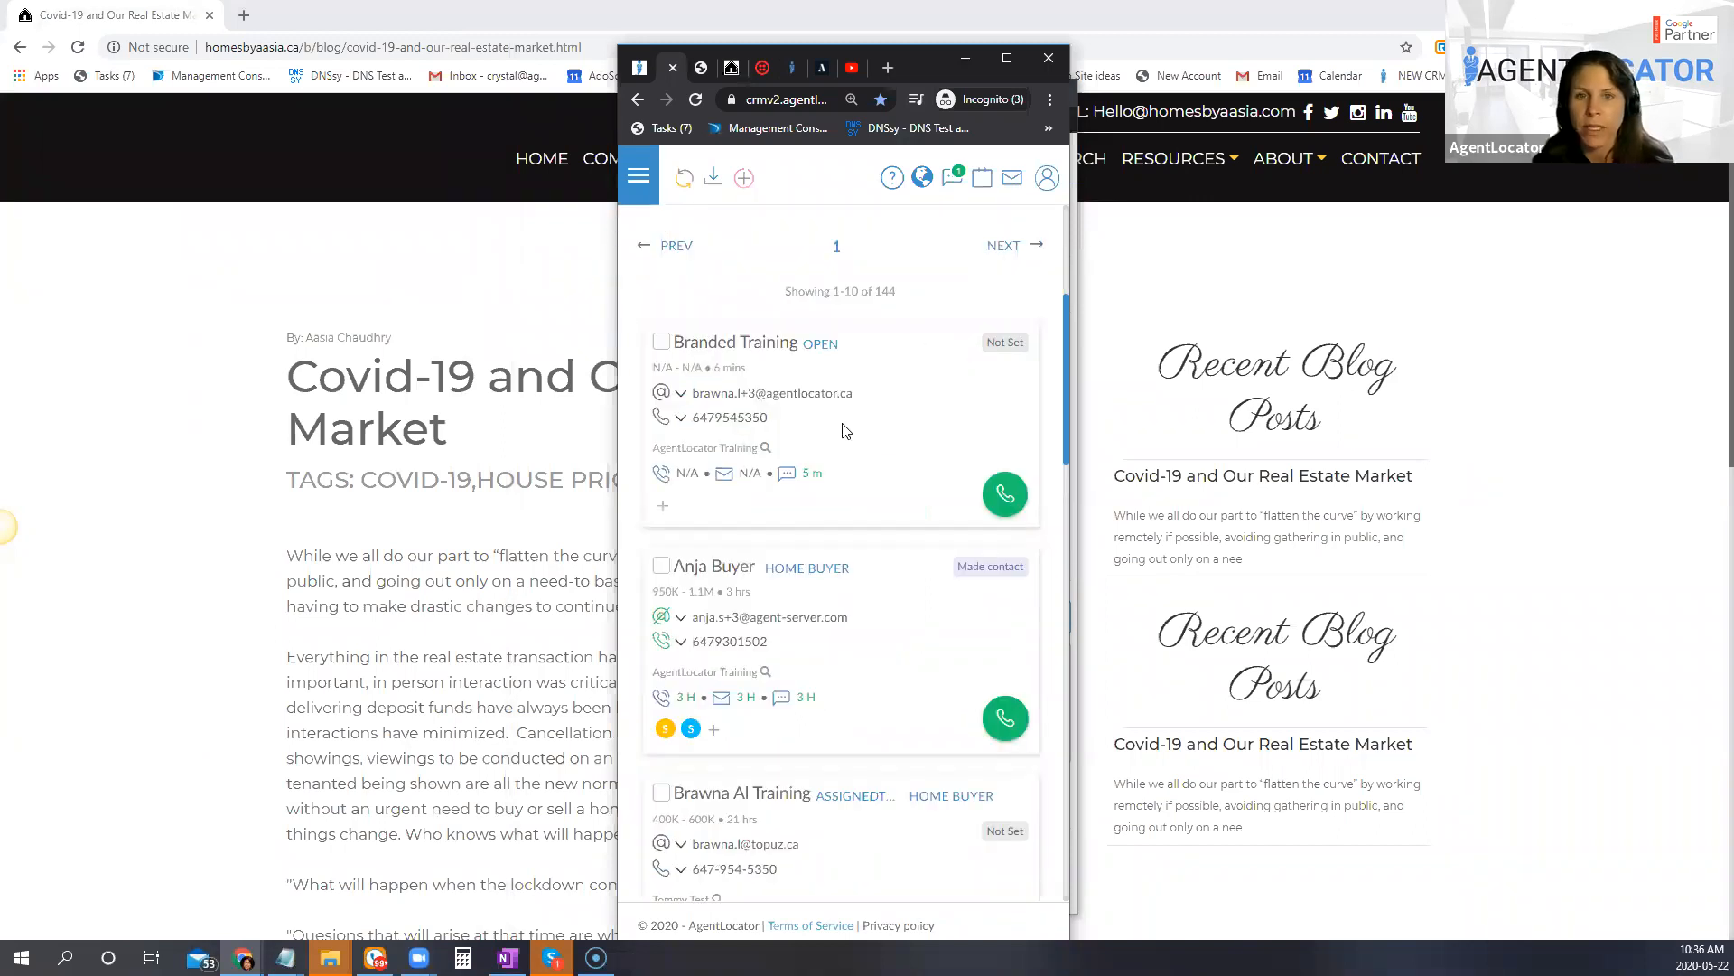
{"action": "scroll", "coordinate": [845, 431], "scroll_direction": "down", "scroll_amount": 2}
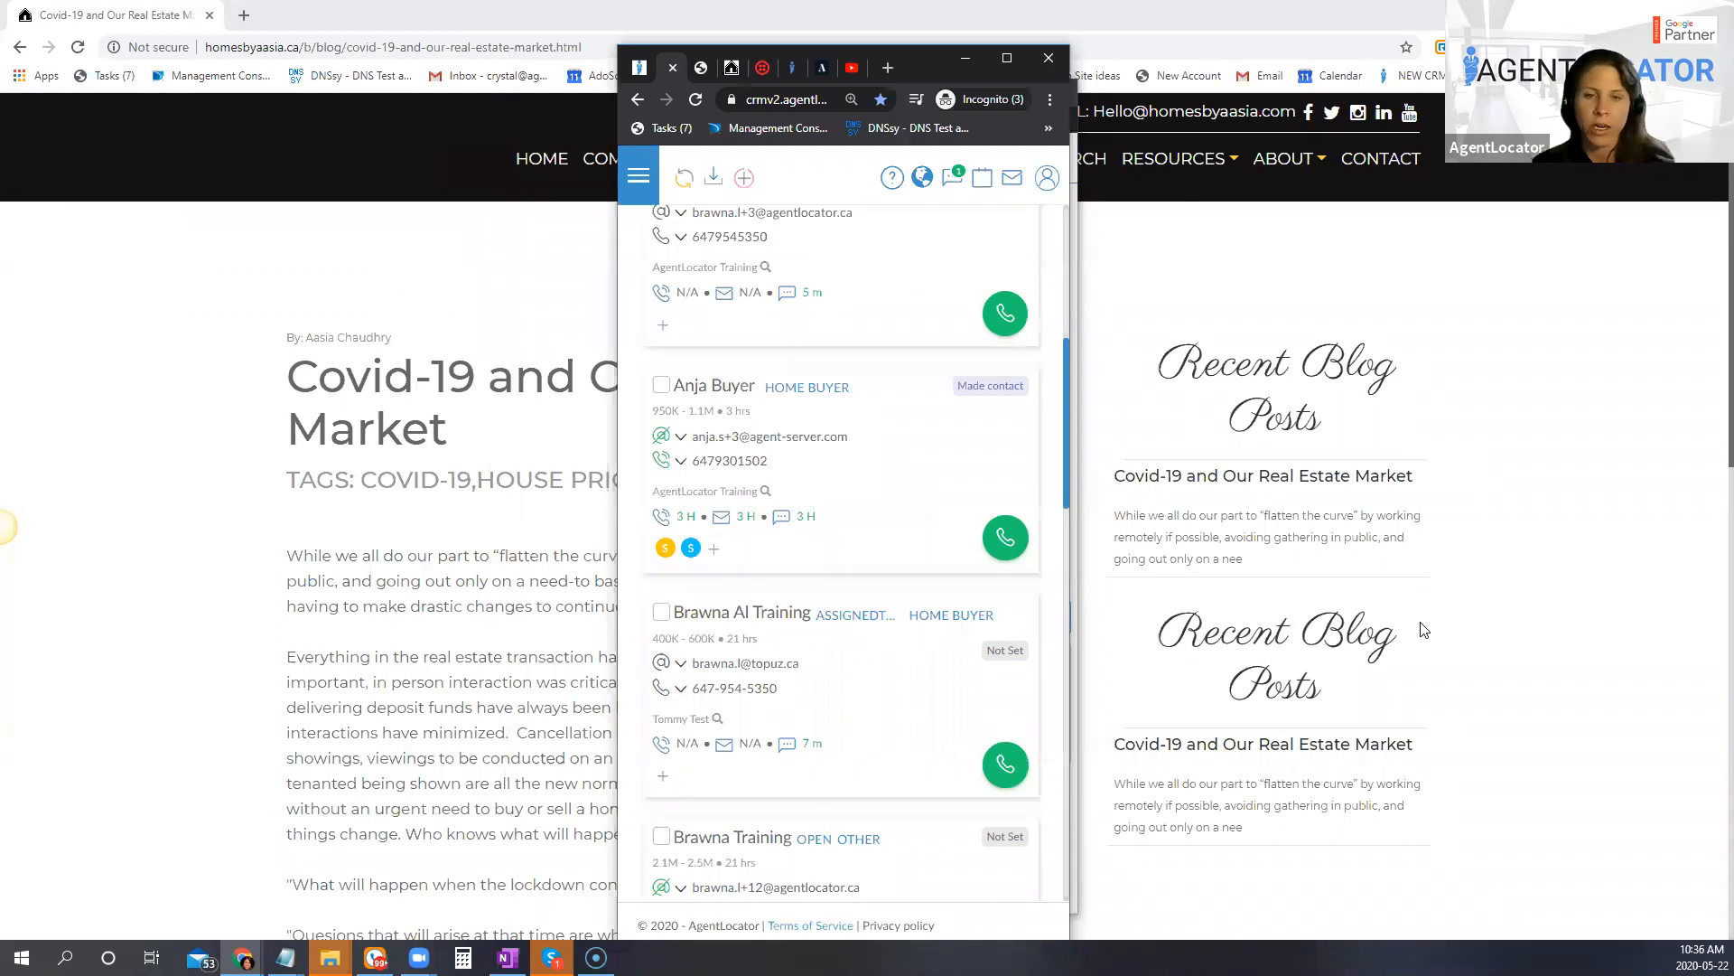
{"action": "scroll", "coordinate": [844, 553], "scroll_direction": "down", "scroll_amount": 2}
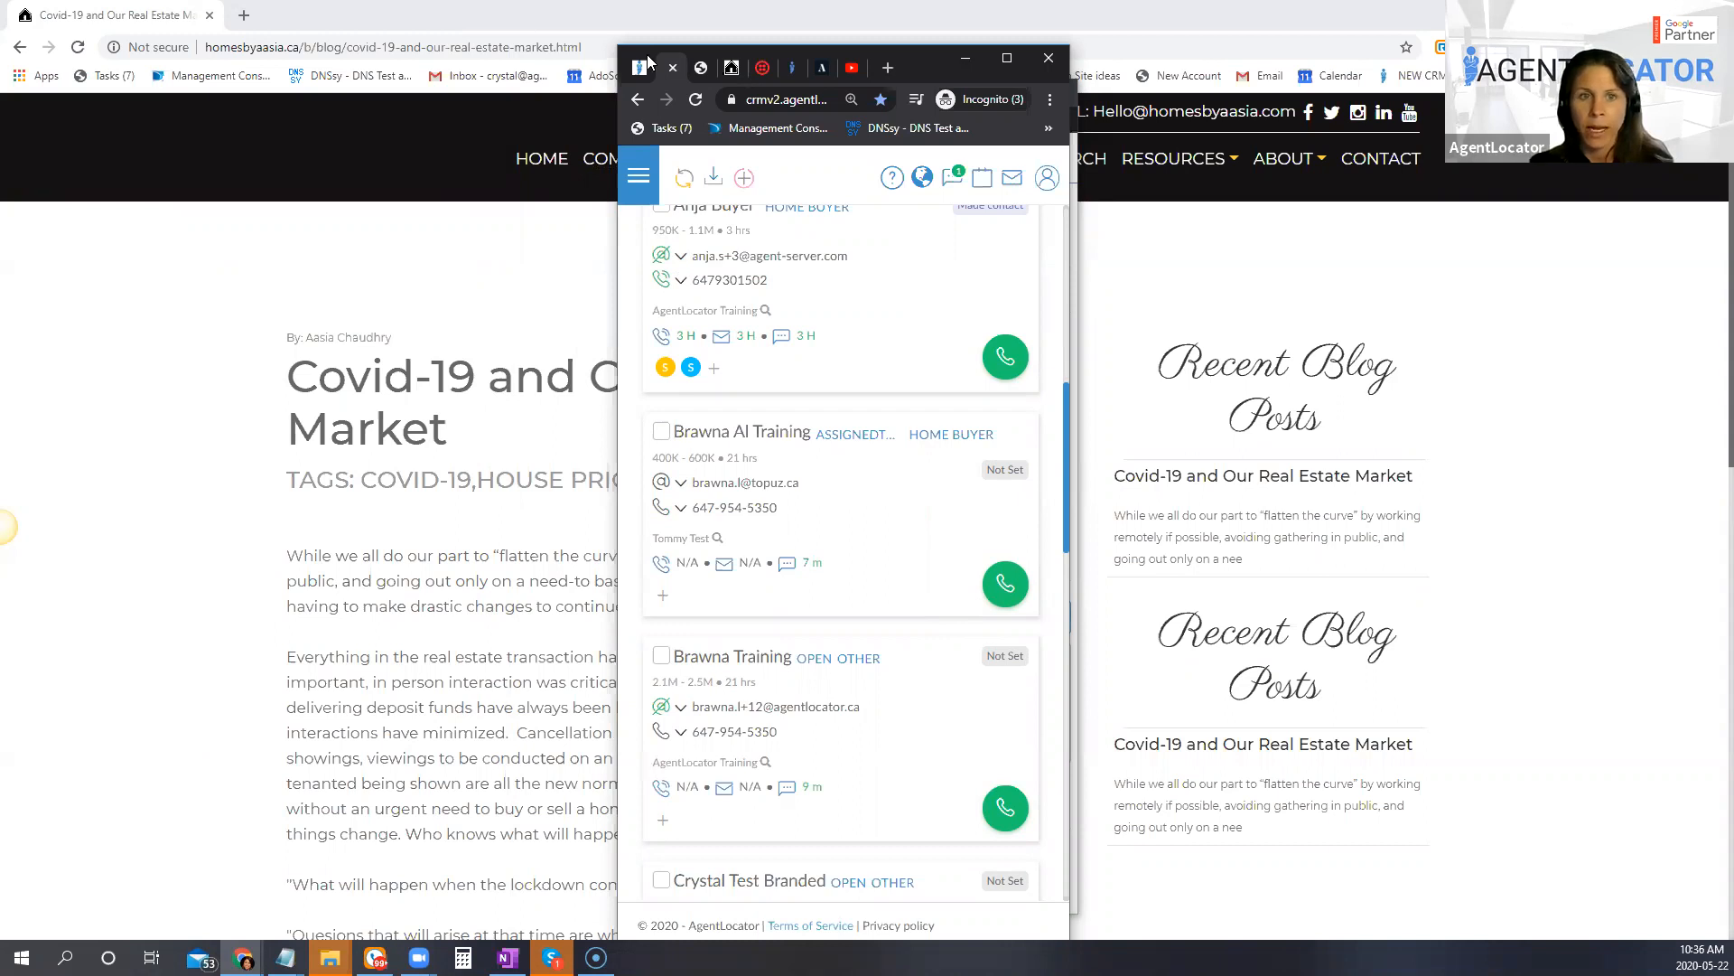
{"action": "left_click_drag", "start_coordinate": [651, 56], "coordinate": [395, 35]}
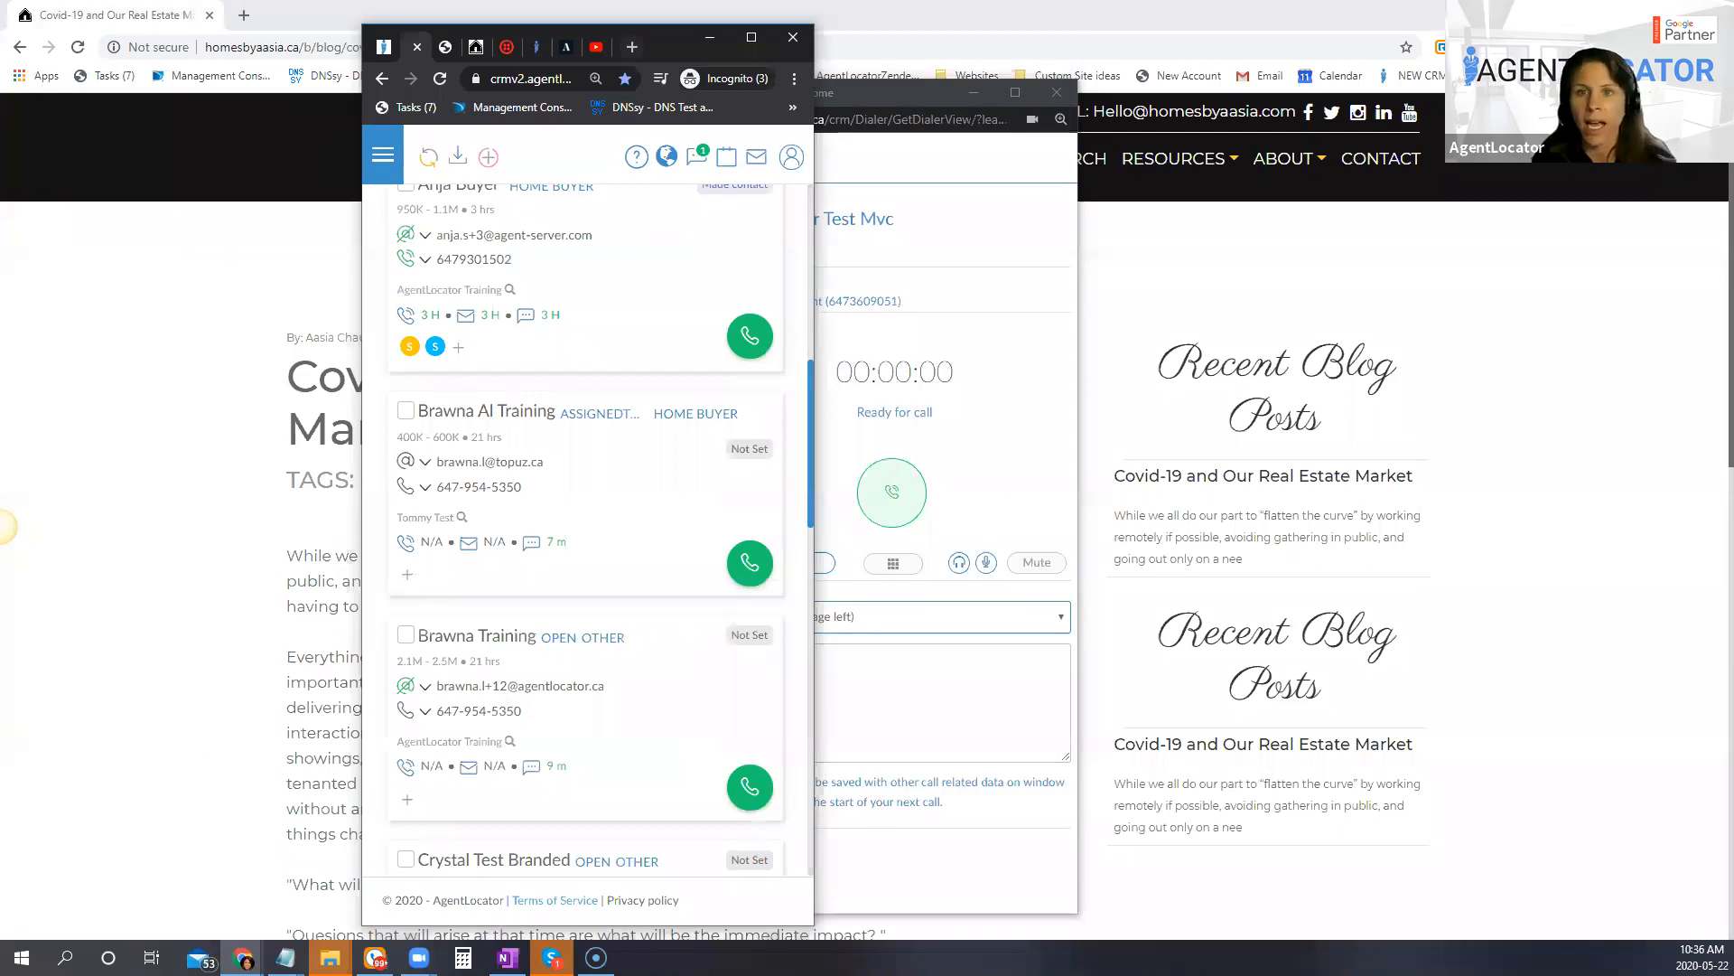
{"action": "left_click", "coordinate": [751, 37]}
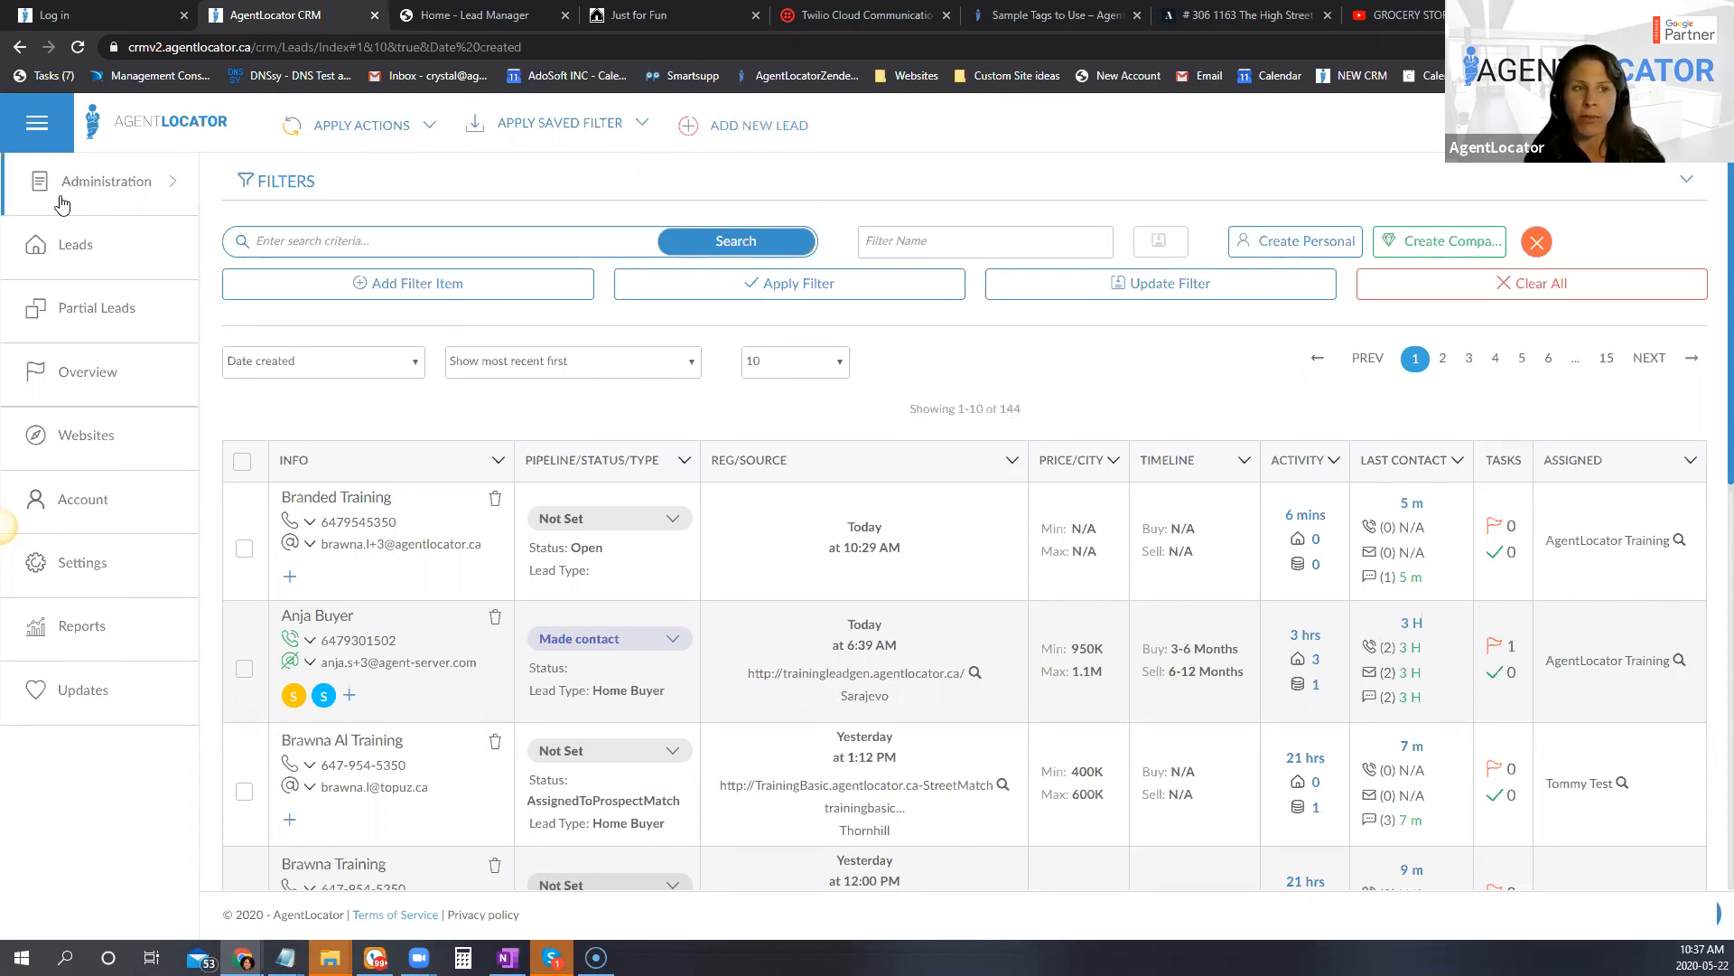
Step: Open the User Accounts statistics and set the From date to 05/15/2020
{"action": "left_click", "coordinate": [135, 182]}
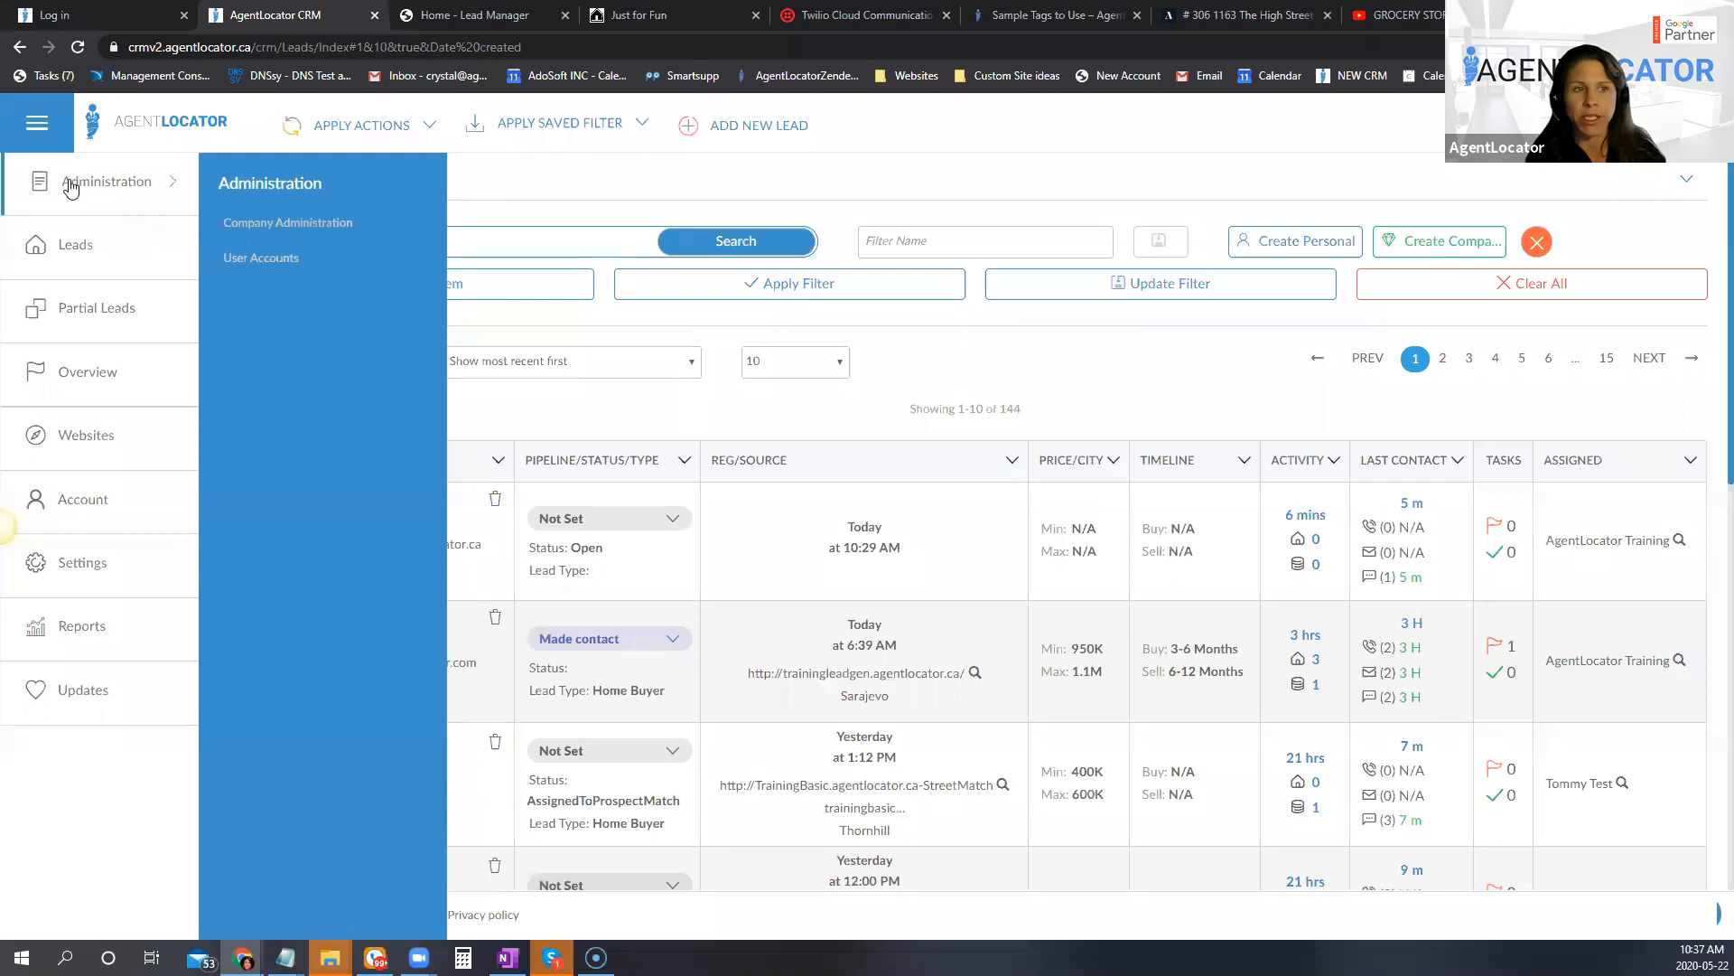
{"action": "left_click", "coordinate": [261, 262]}
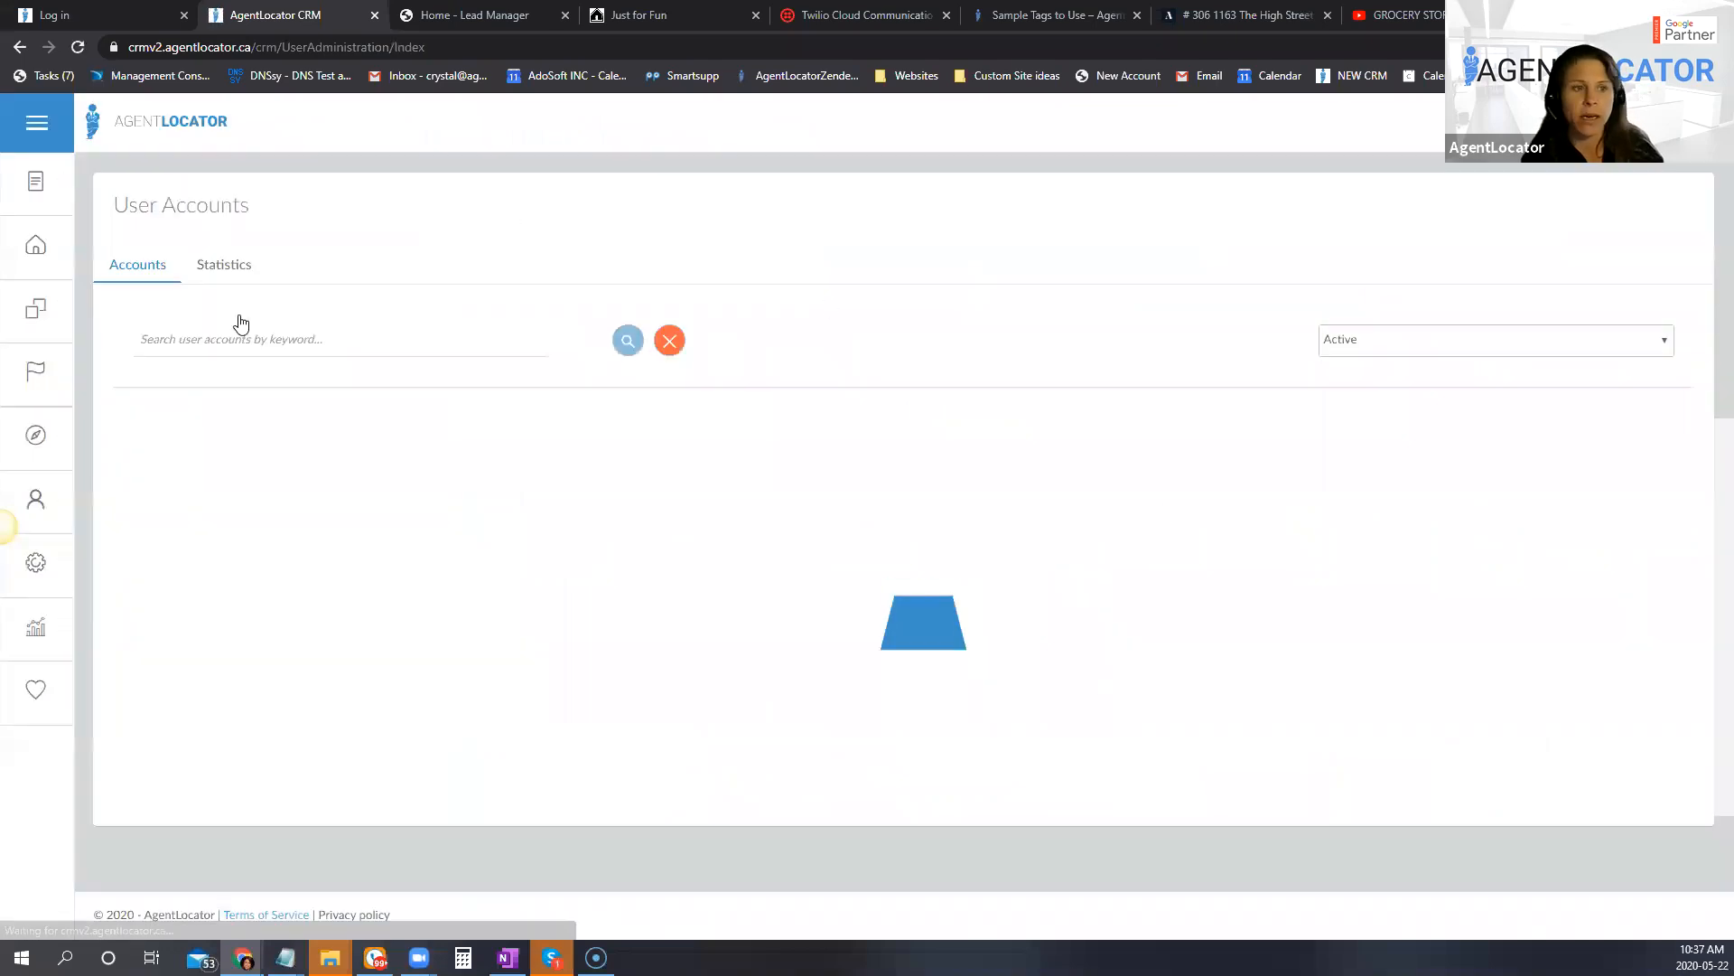
{"action": "left_click", "coordinate": [228, 275]}
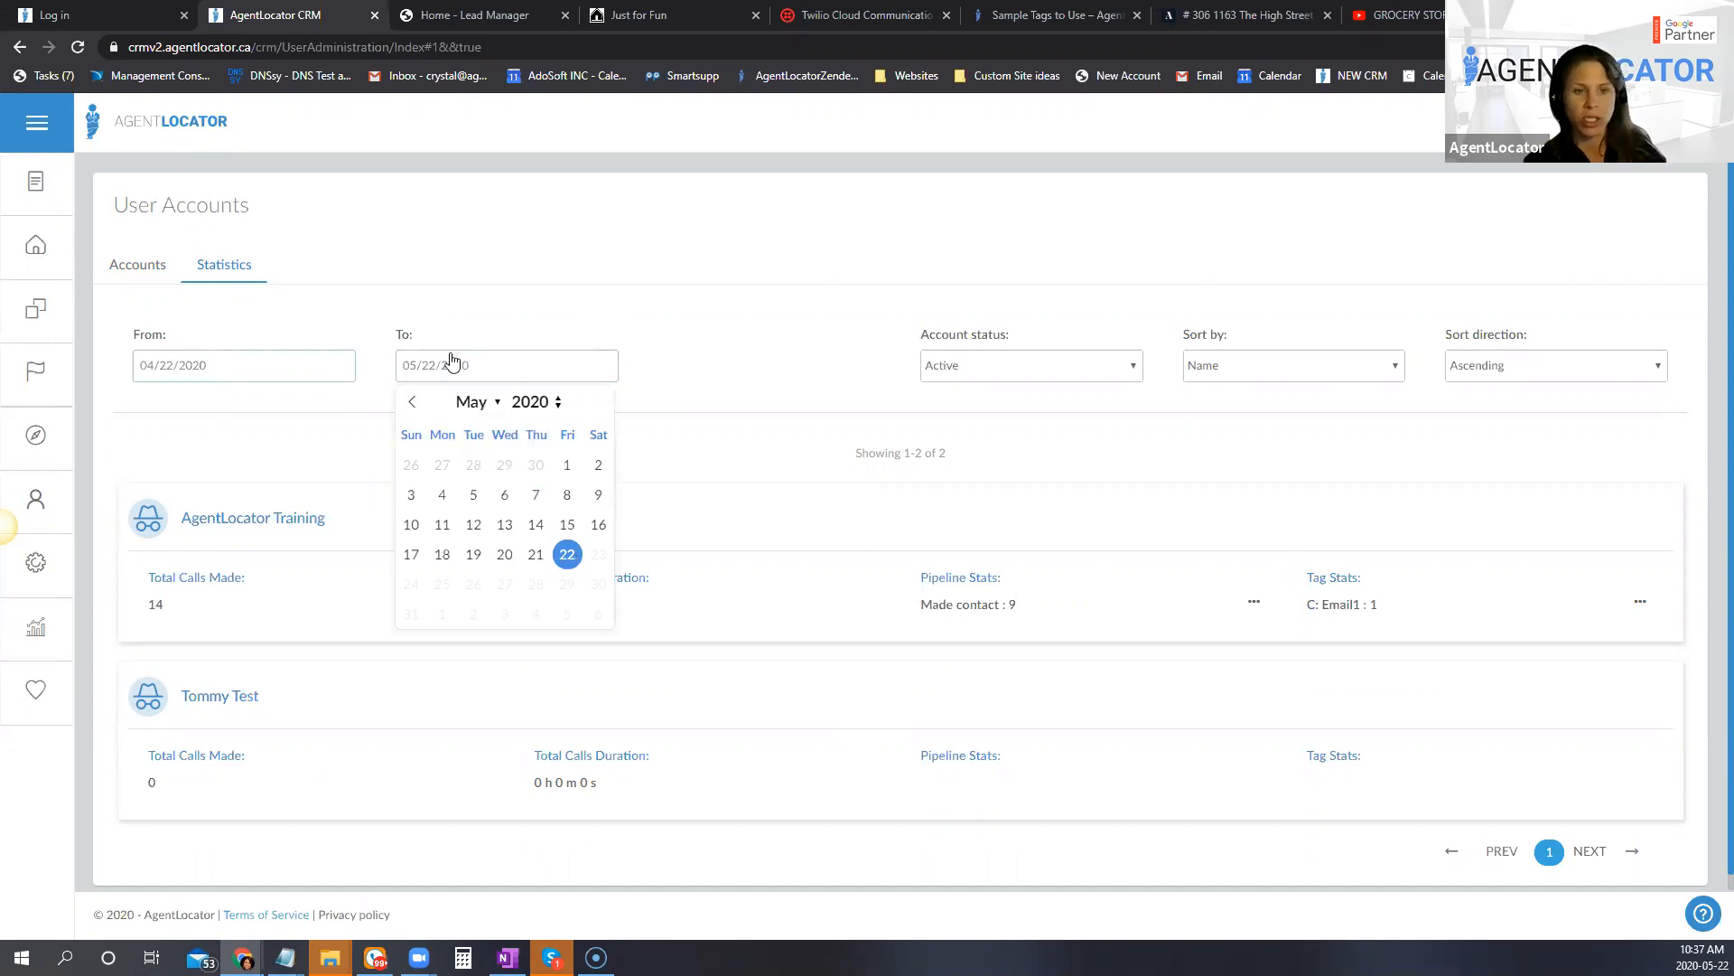
{"action": "left_click", "coordinate": [261, 374]}
{"action": "left_click", "coordinate": [336, 403]}
{"action": "left_click", "coordinate": [304, 524]}
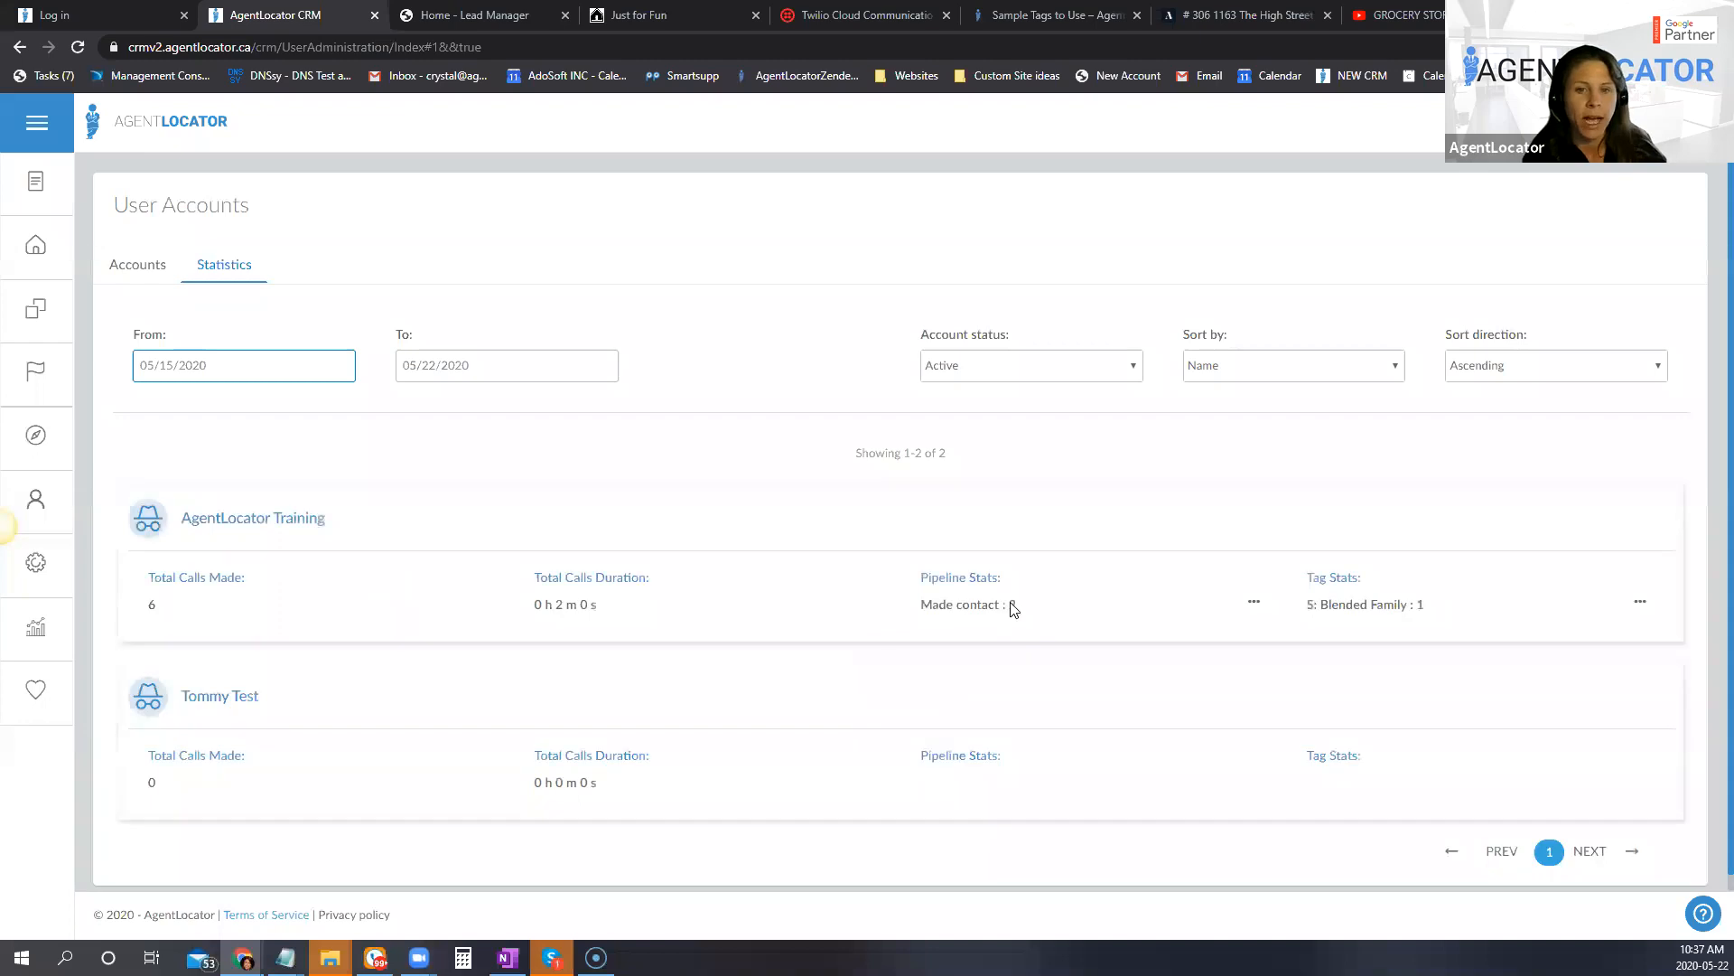
Step: Examine the call statistics for the AgentLocator Training account and expand its full pipeline and tag stats
{"action": "scroll", "coordinate": [762, 386], "scroll_direction": "down", "scroll_amount": 1}
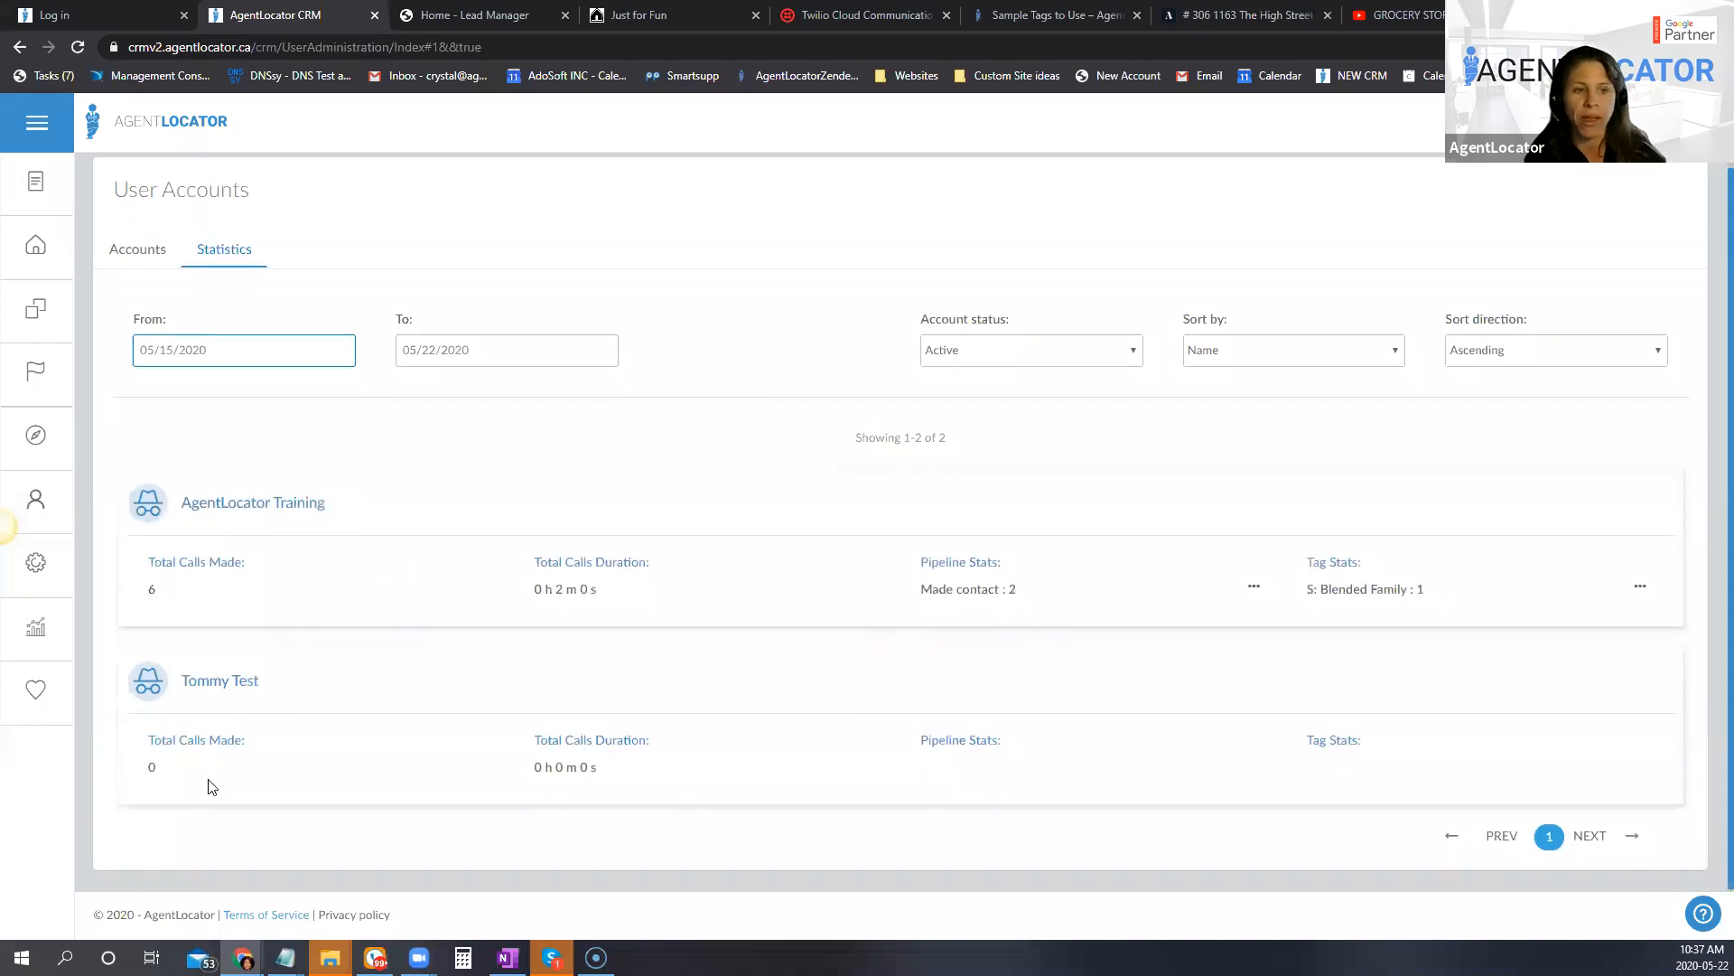
{"action": "left_click_drag", "start_coordinate": [540, 549], "coordinate": [647, 600]}
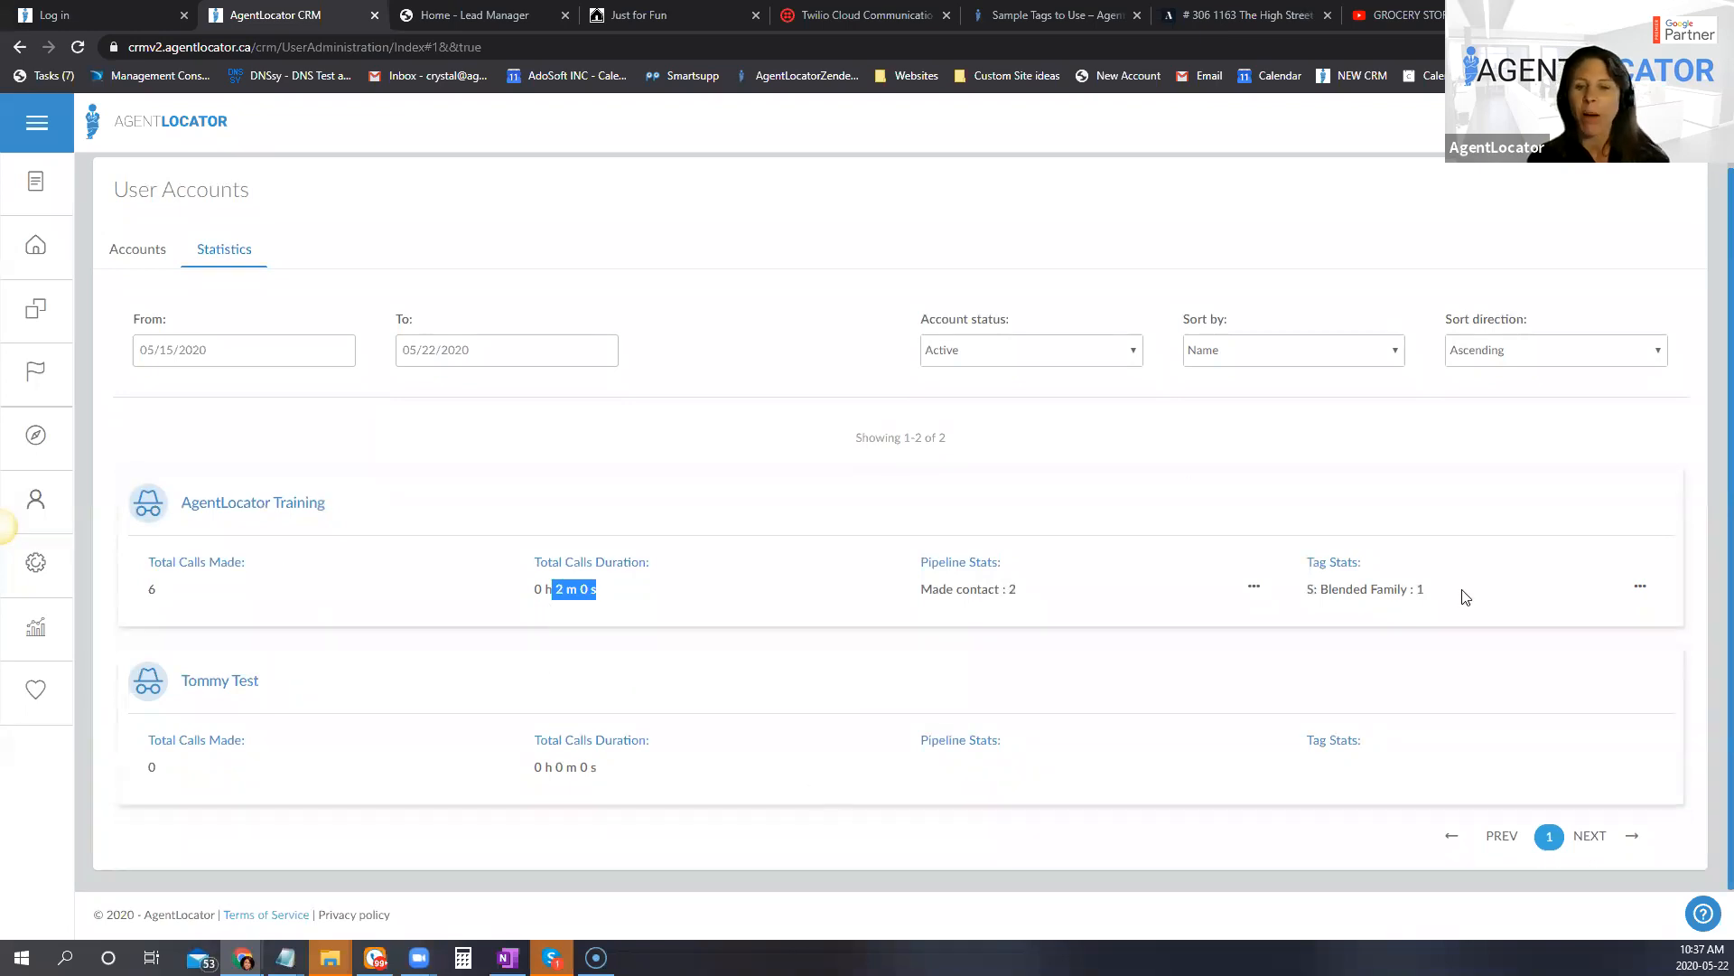
{"action": "left_click", "coordinate": [1253, 587]}
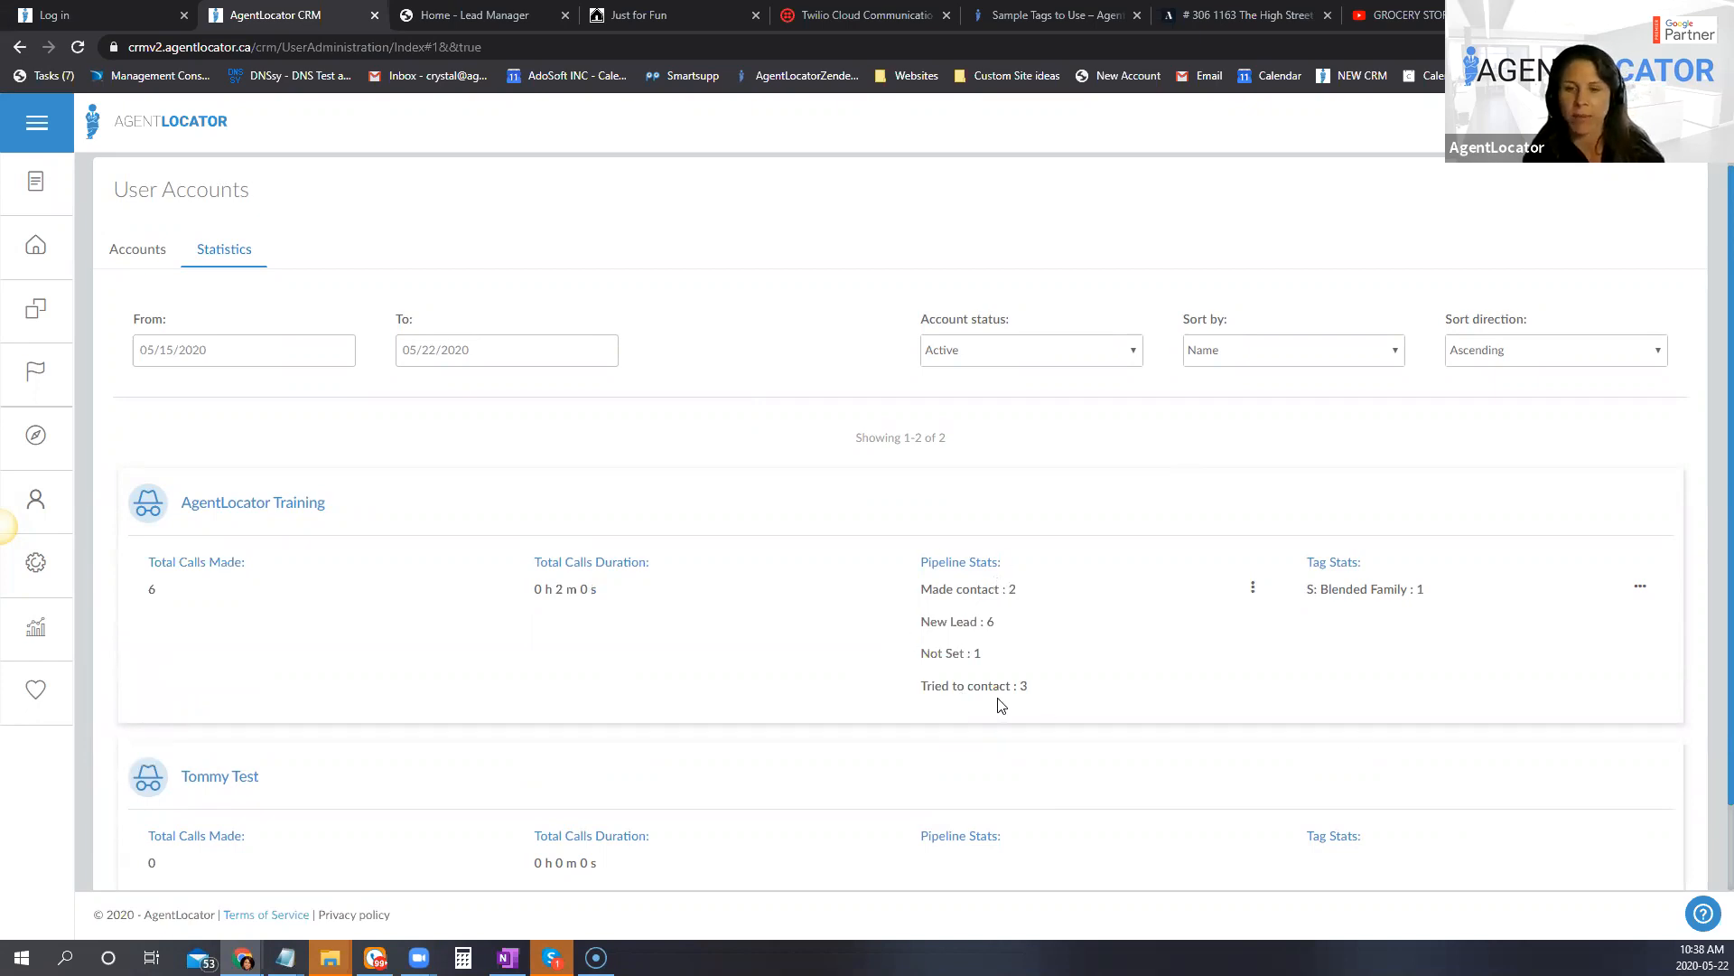
{"action": "left_click", "coordinate": [1640, 592]}
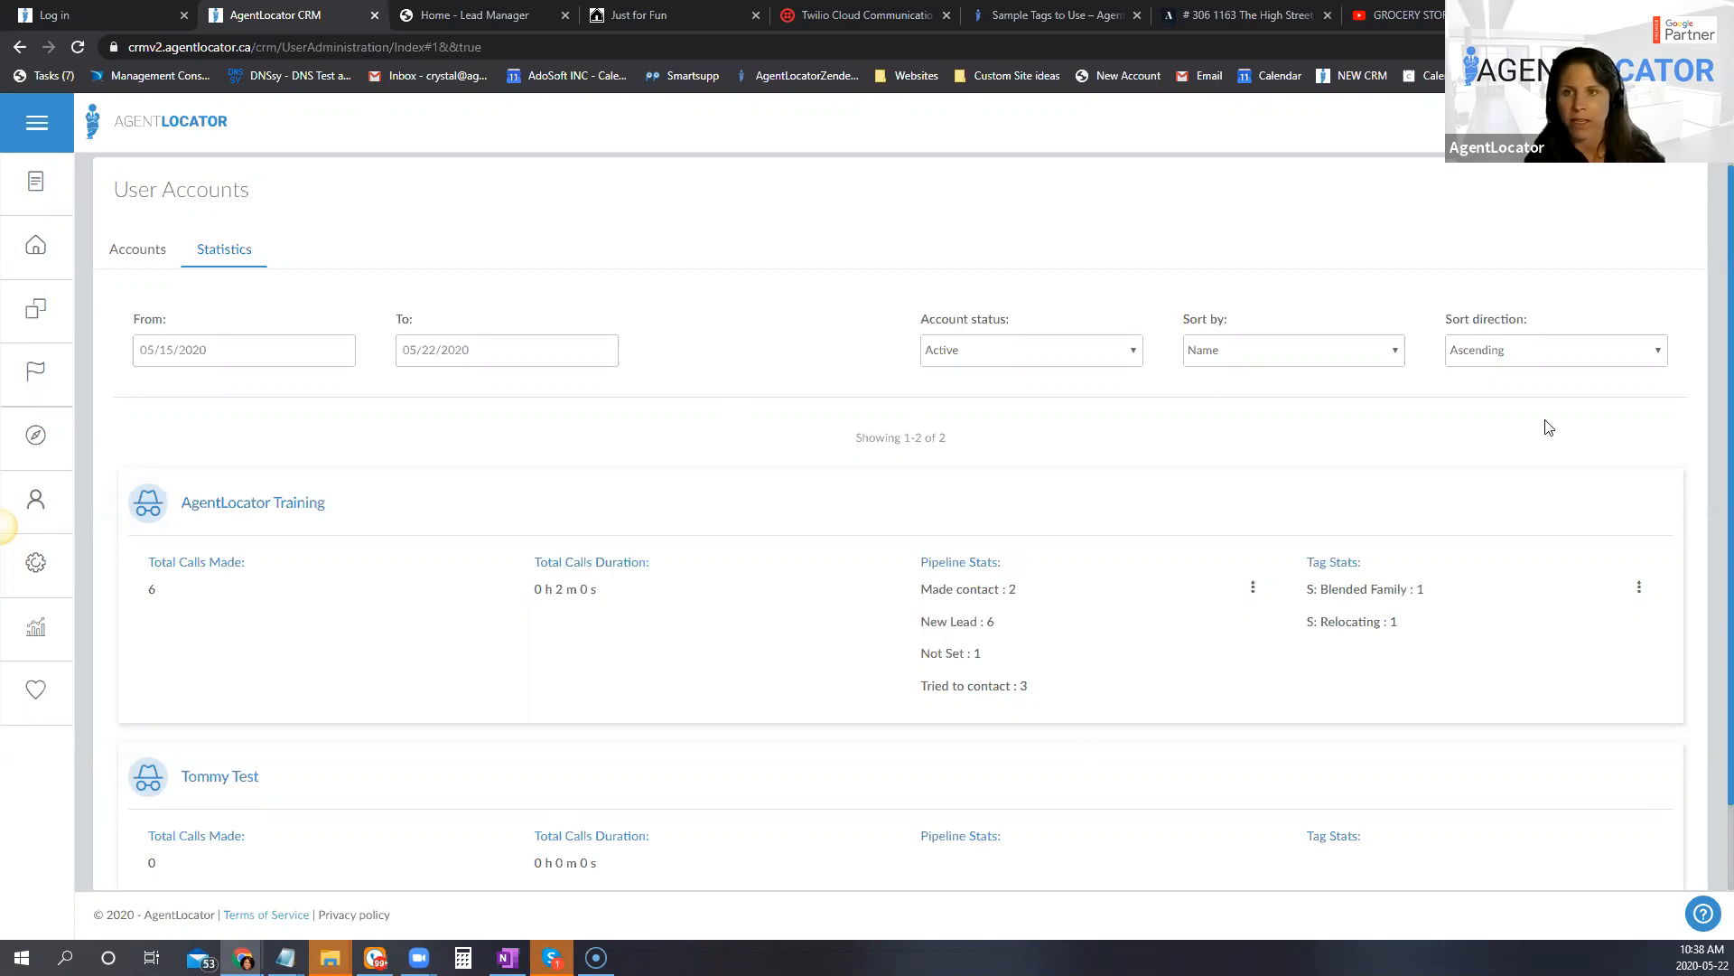
Step: Return to the leads list and review the total number of leads and the leads' buying timelines
{"action": "left_click", "coordinate": [34, 260]}
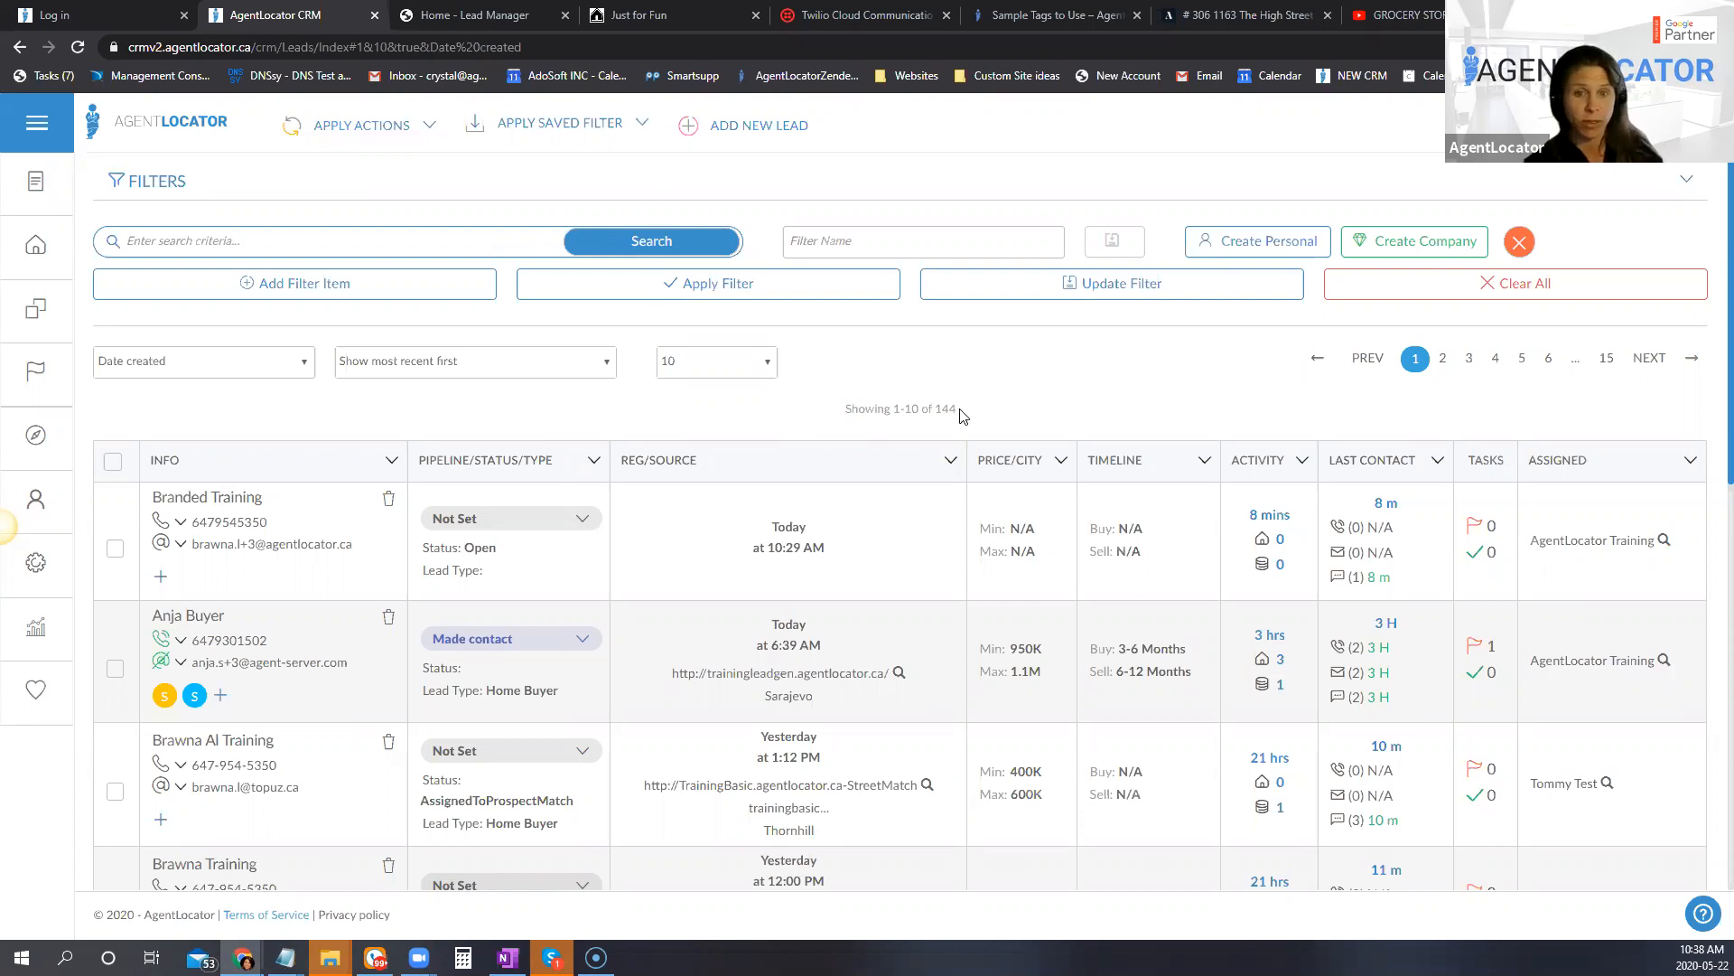
{"action": "double_click", "coordinate": [934, 409]}
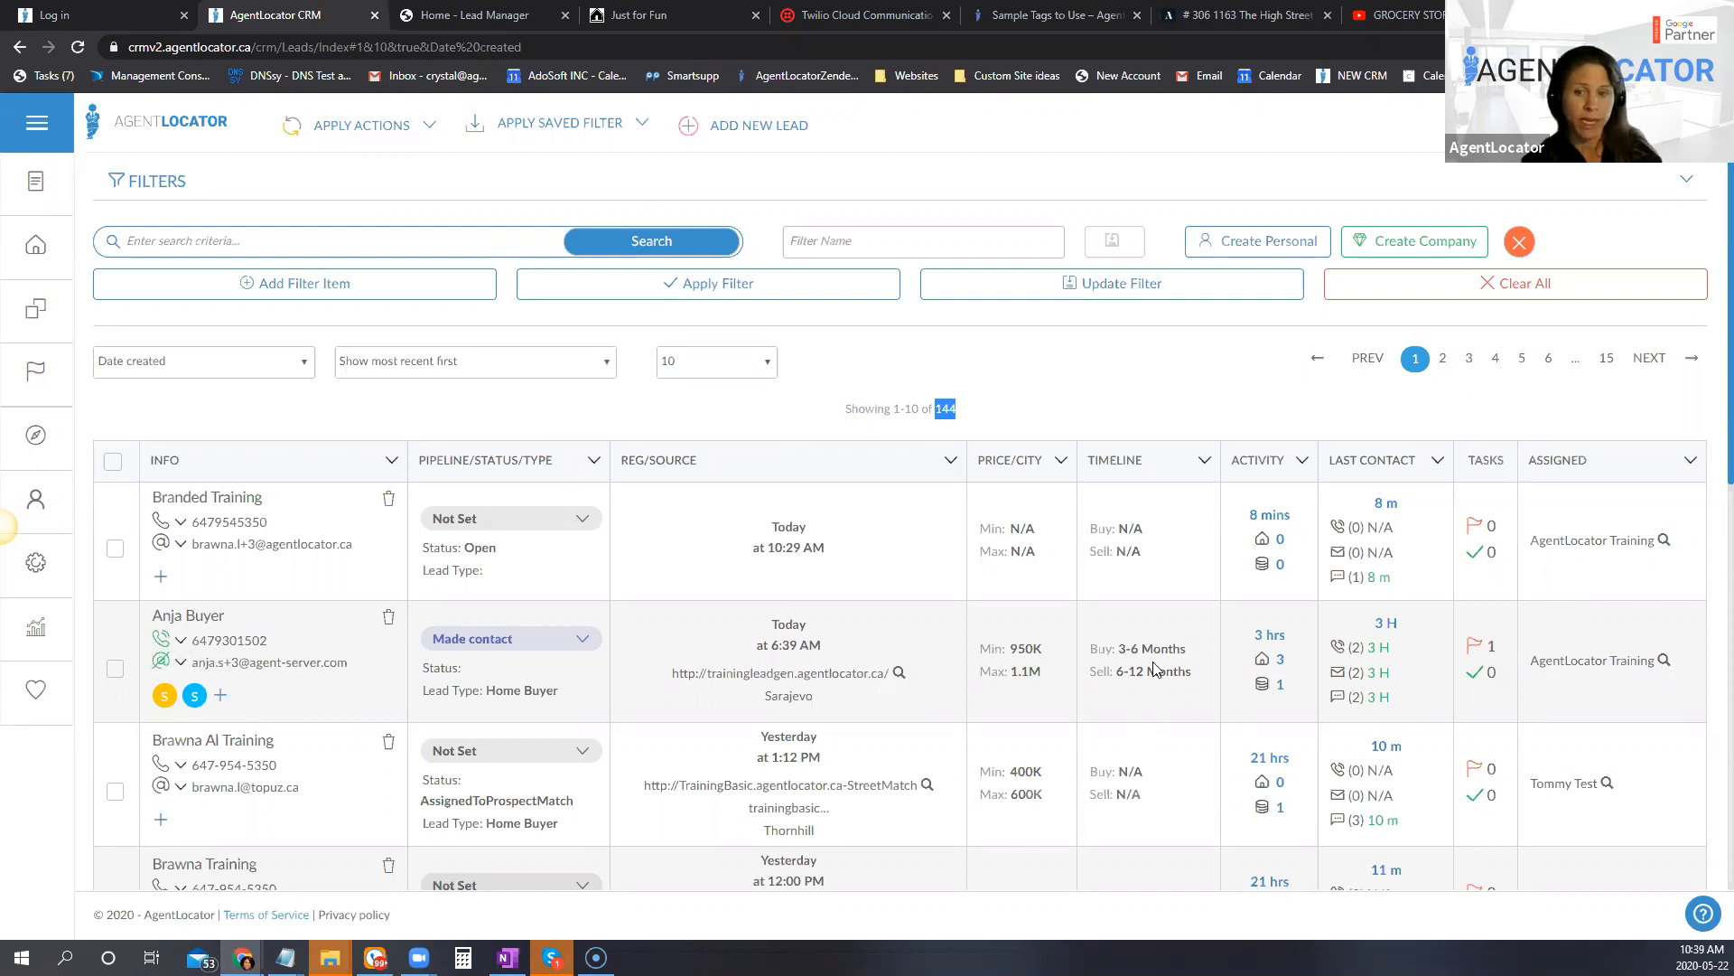
{"action": "left_click_drag", "start_coordinate": [1189, 644], "coordinate": [1118, 649]}
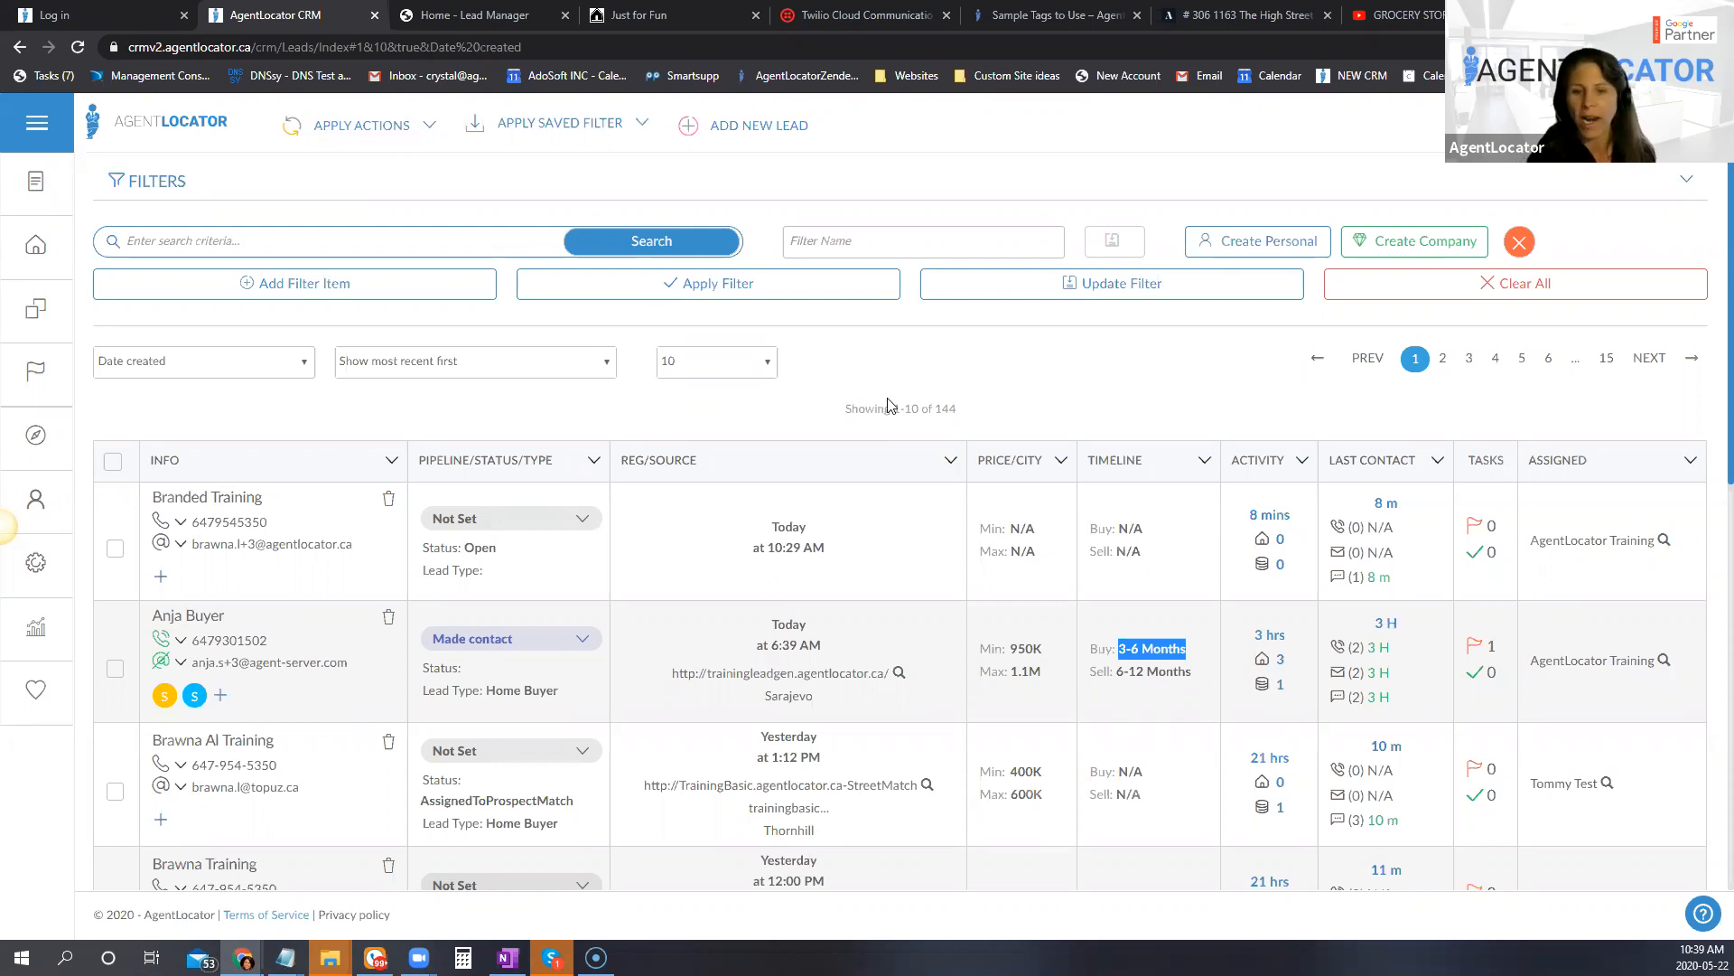
{"action": "scroll", "coordinate": [1194, 541], "scroll_direction": "down", "scroll_amount": 3}
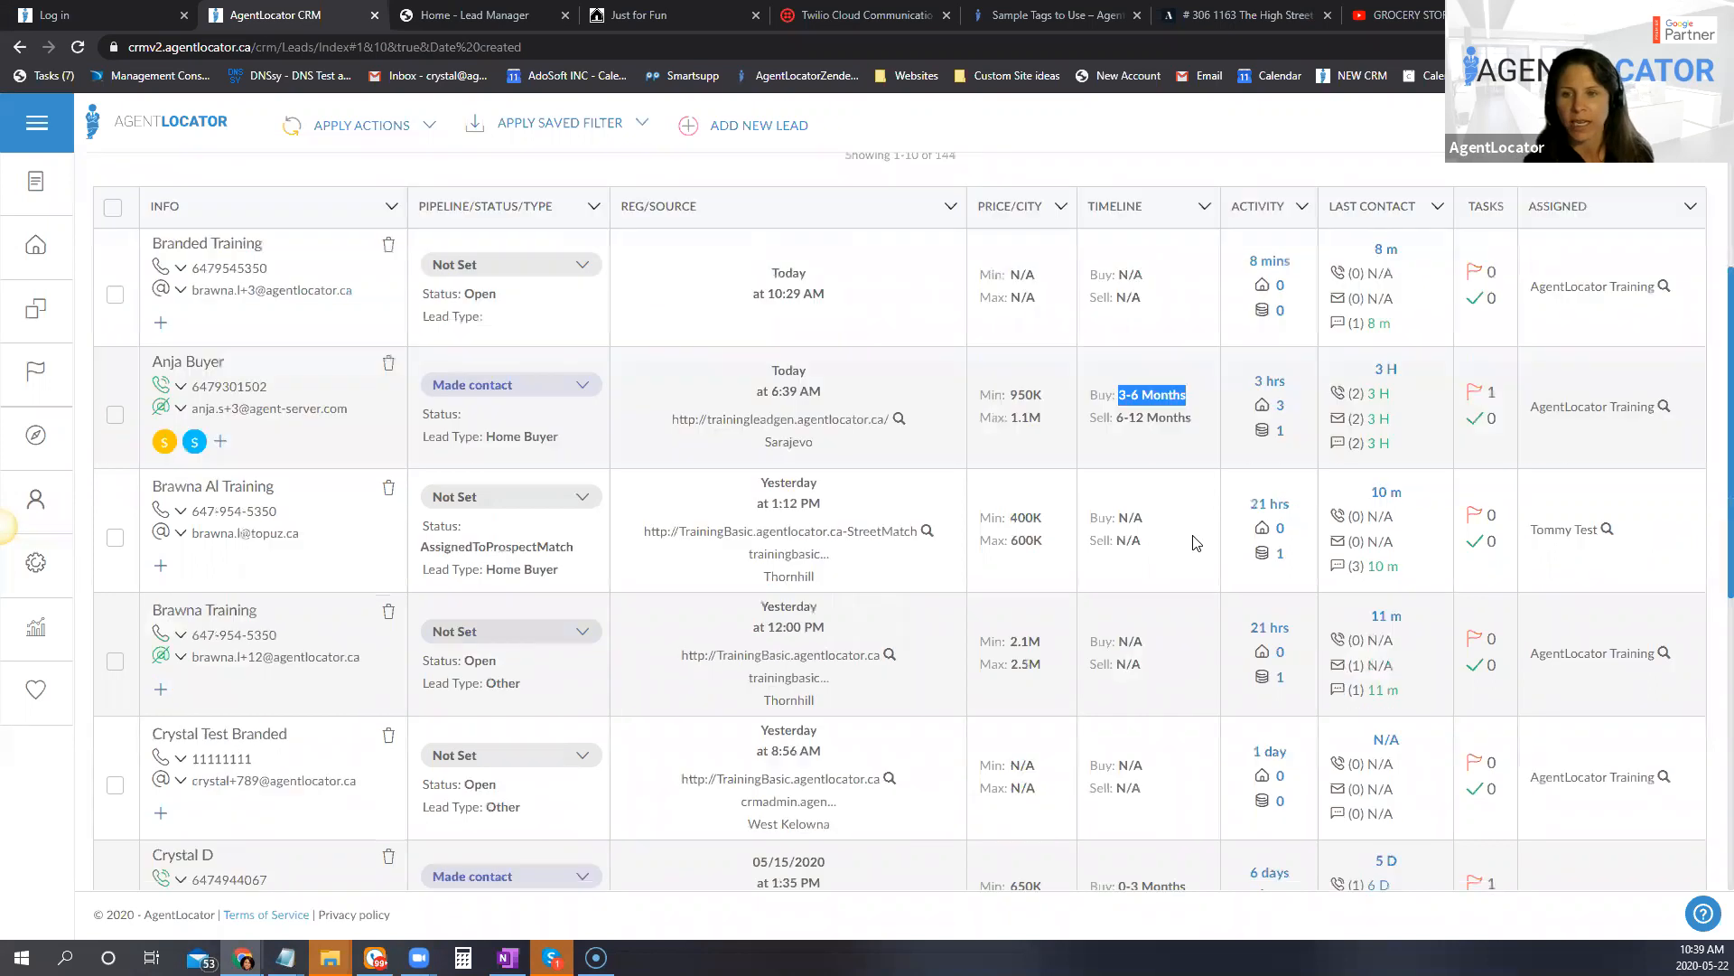
{"action": "scroll", "coordinate": [1194, 542], "scroll_direction": "up", "scroll_amount": 3}
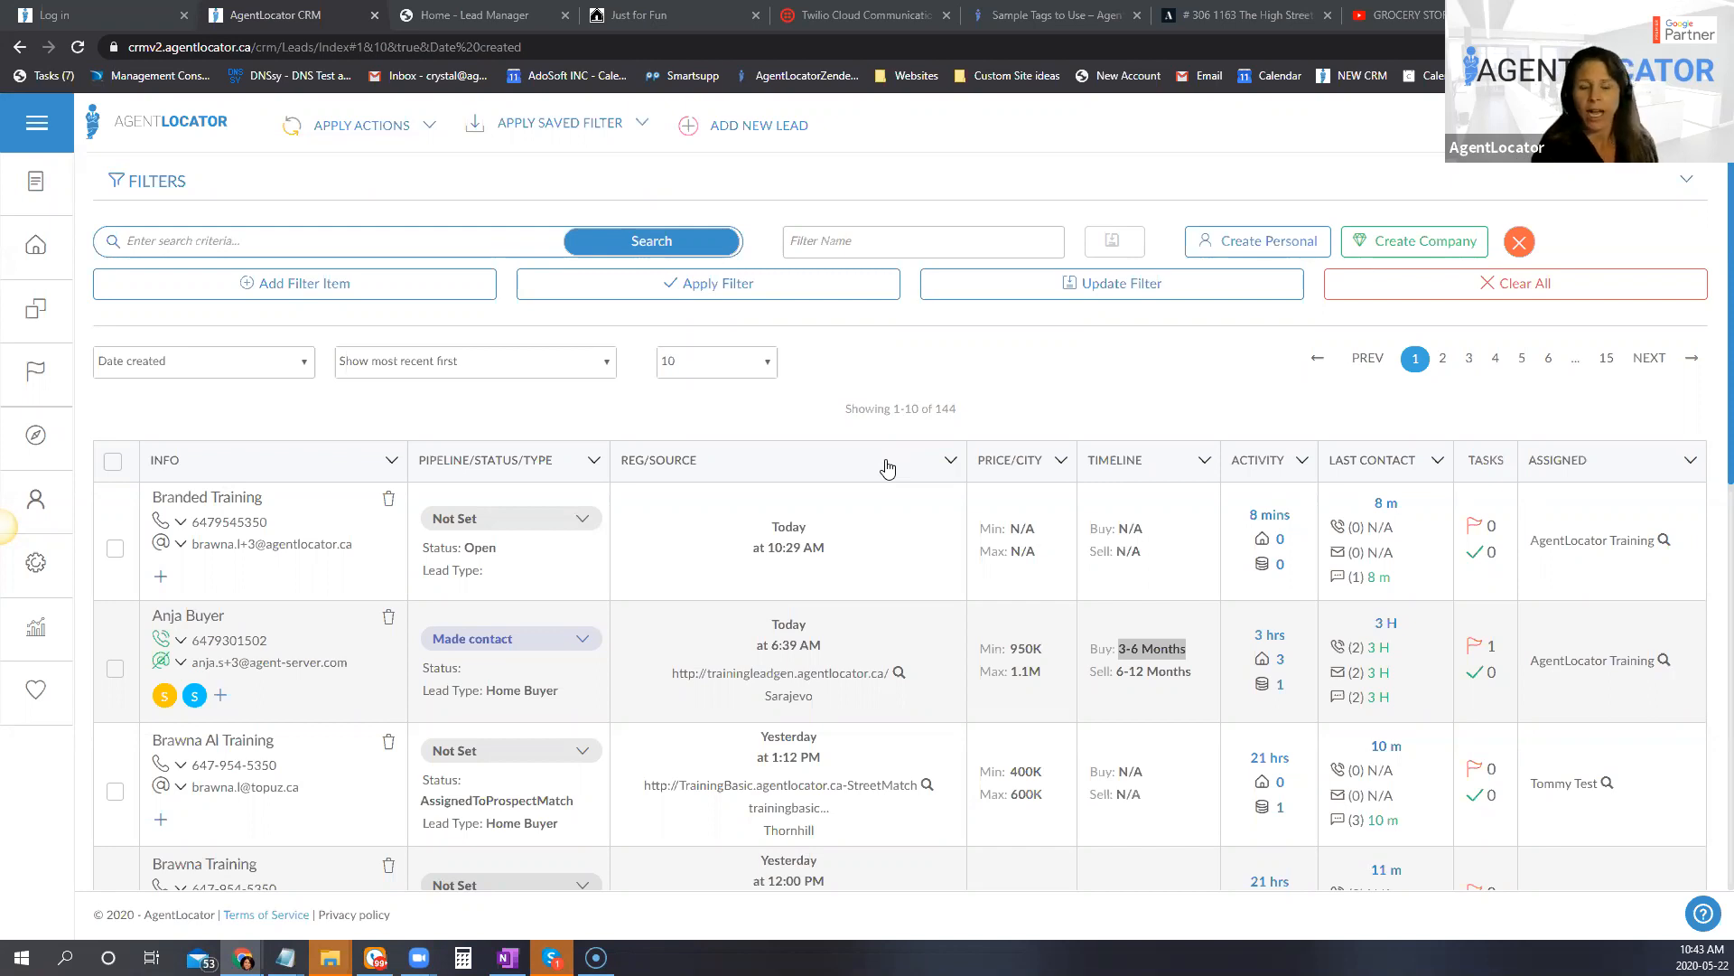
Step: Assign the FO: Has Agent tag to the most recently created lead and confirm the tag selection
{"action": "left_click", "coordinate": [174, 652]}
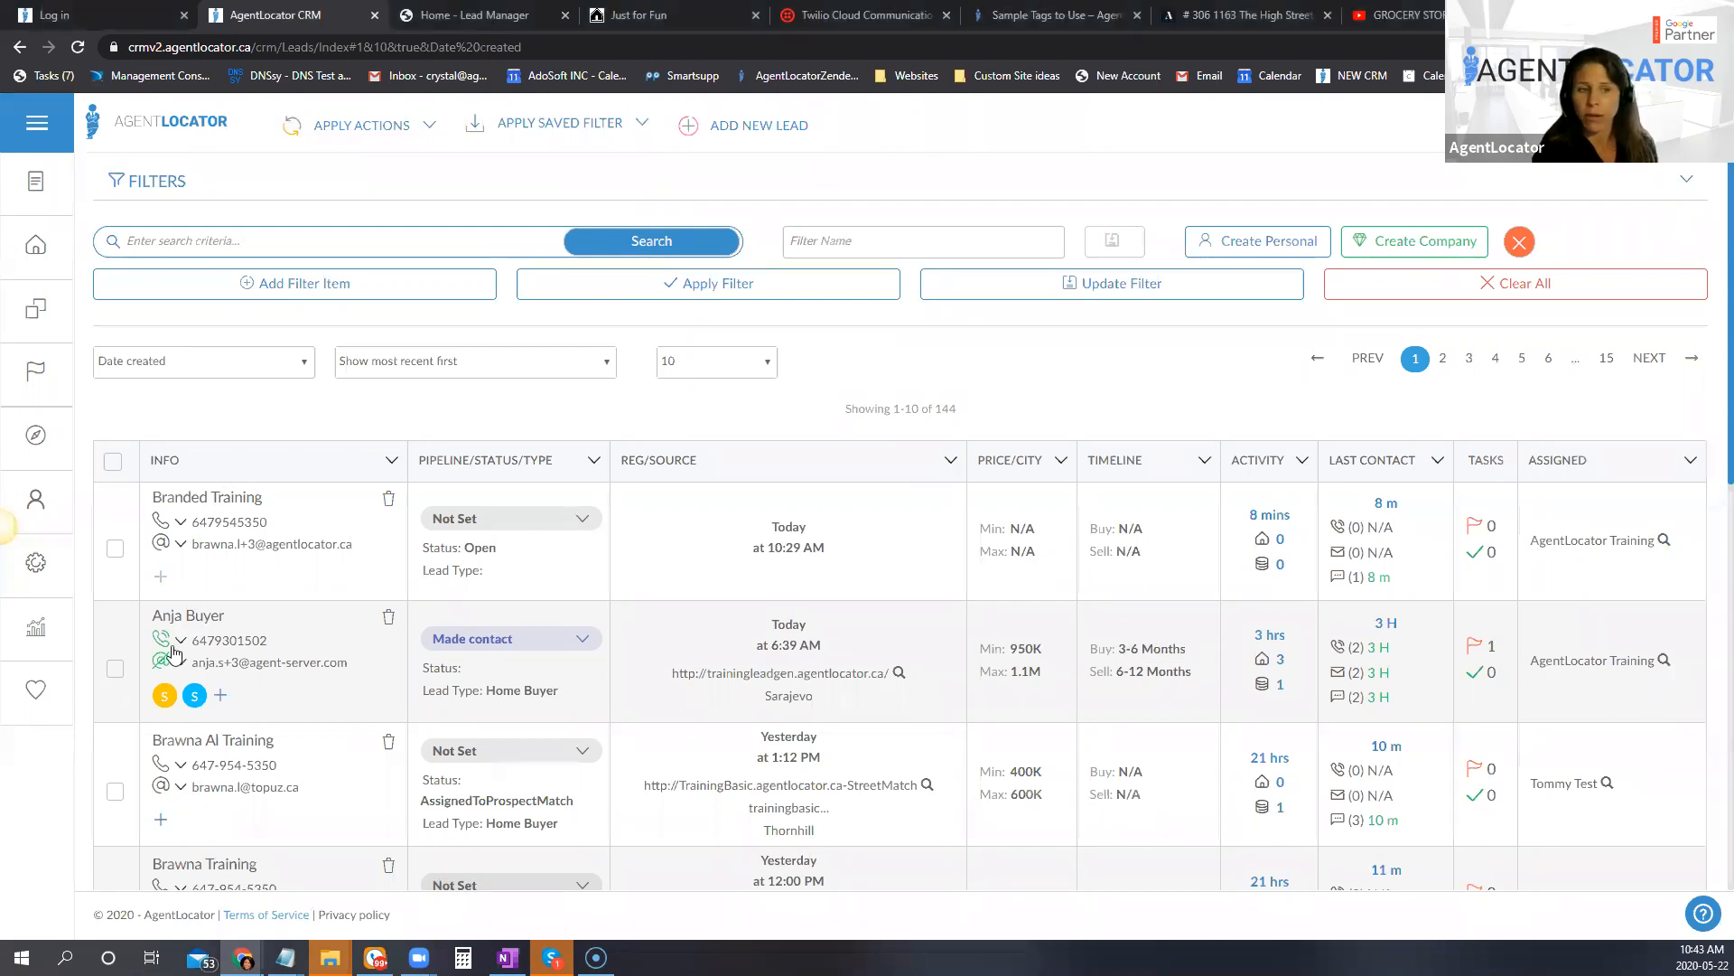
{"action": "left_click", "coordinate": [161, 576]}
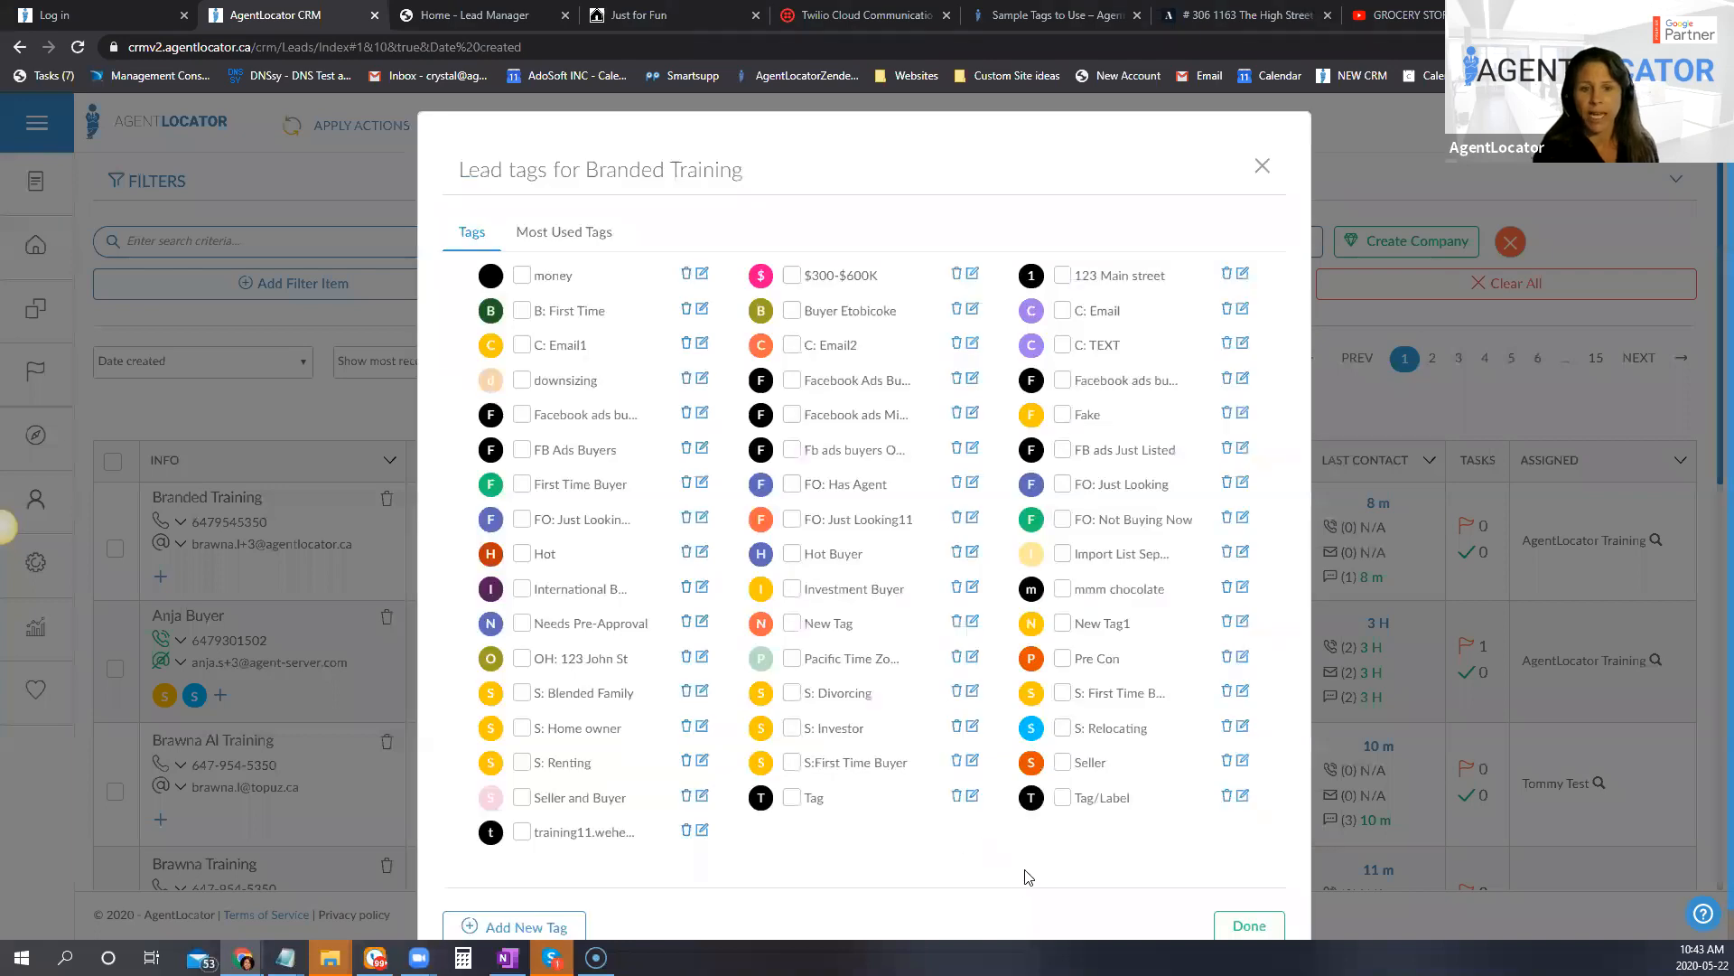
{"action": "left_click", "coordinate": [791, 485]}
{"action": "left_click", "coordinate": [1249, 925]}
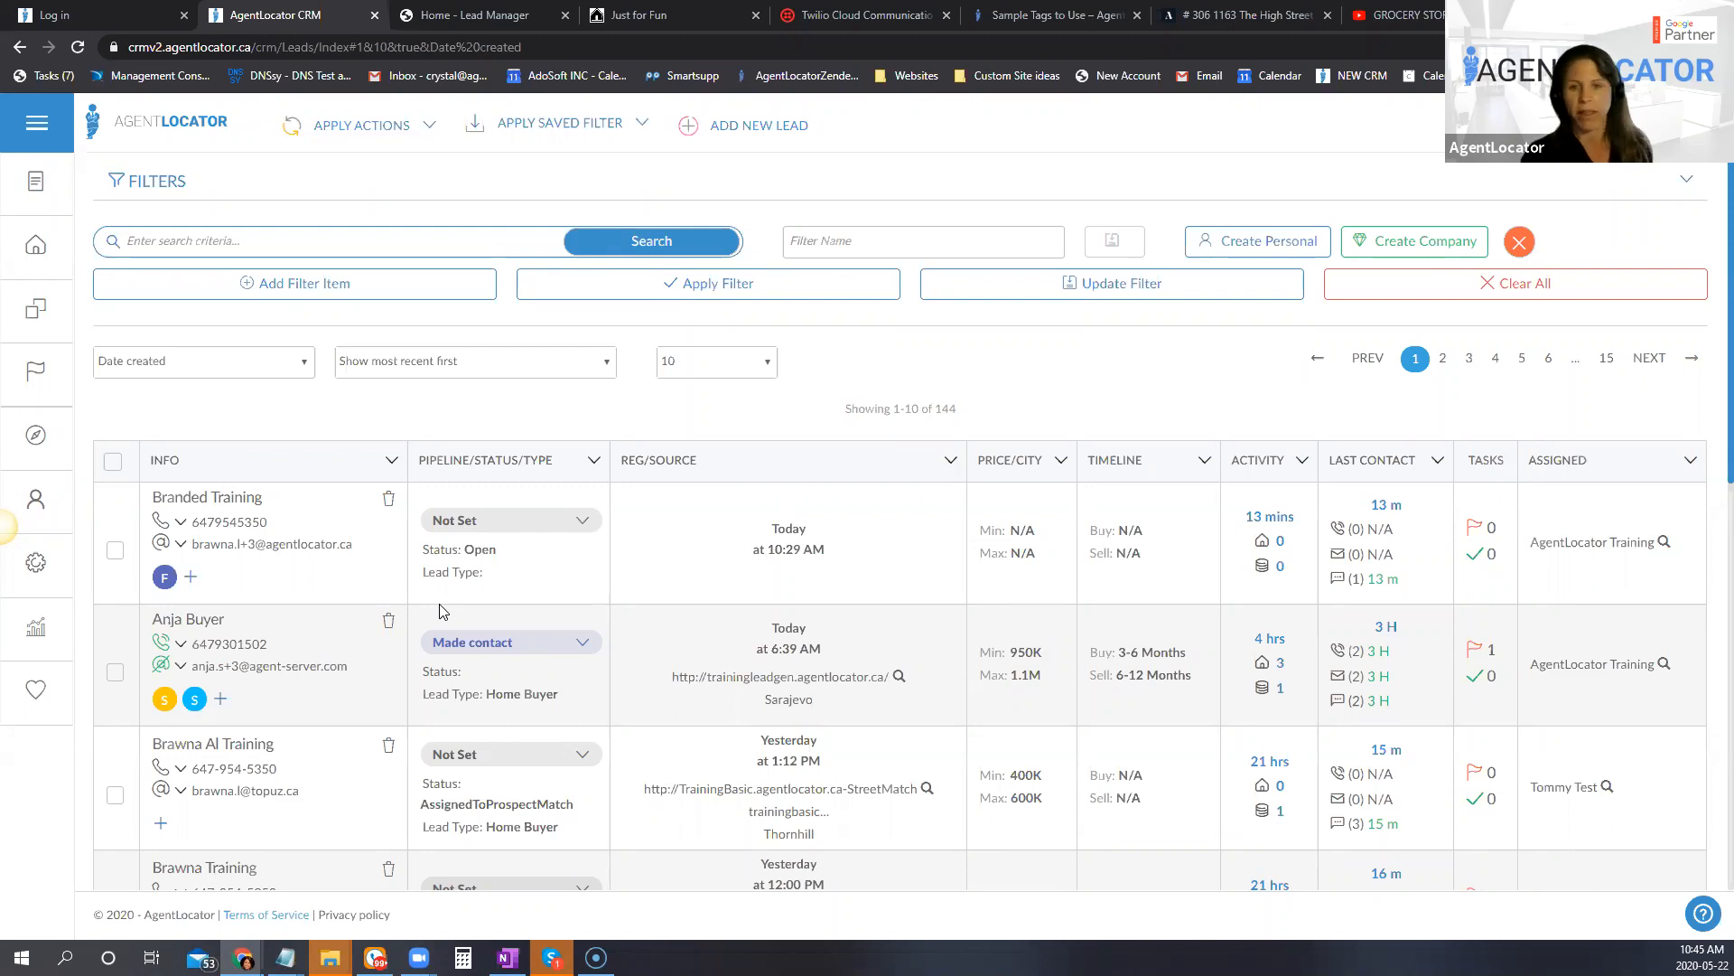
Step: Review the newest lead's tag and phone status options, the total lead count, and the other leads in the list
{"action": "left_click", "coordinate": [1009, 288]}
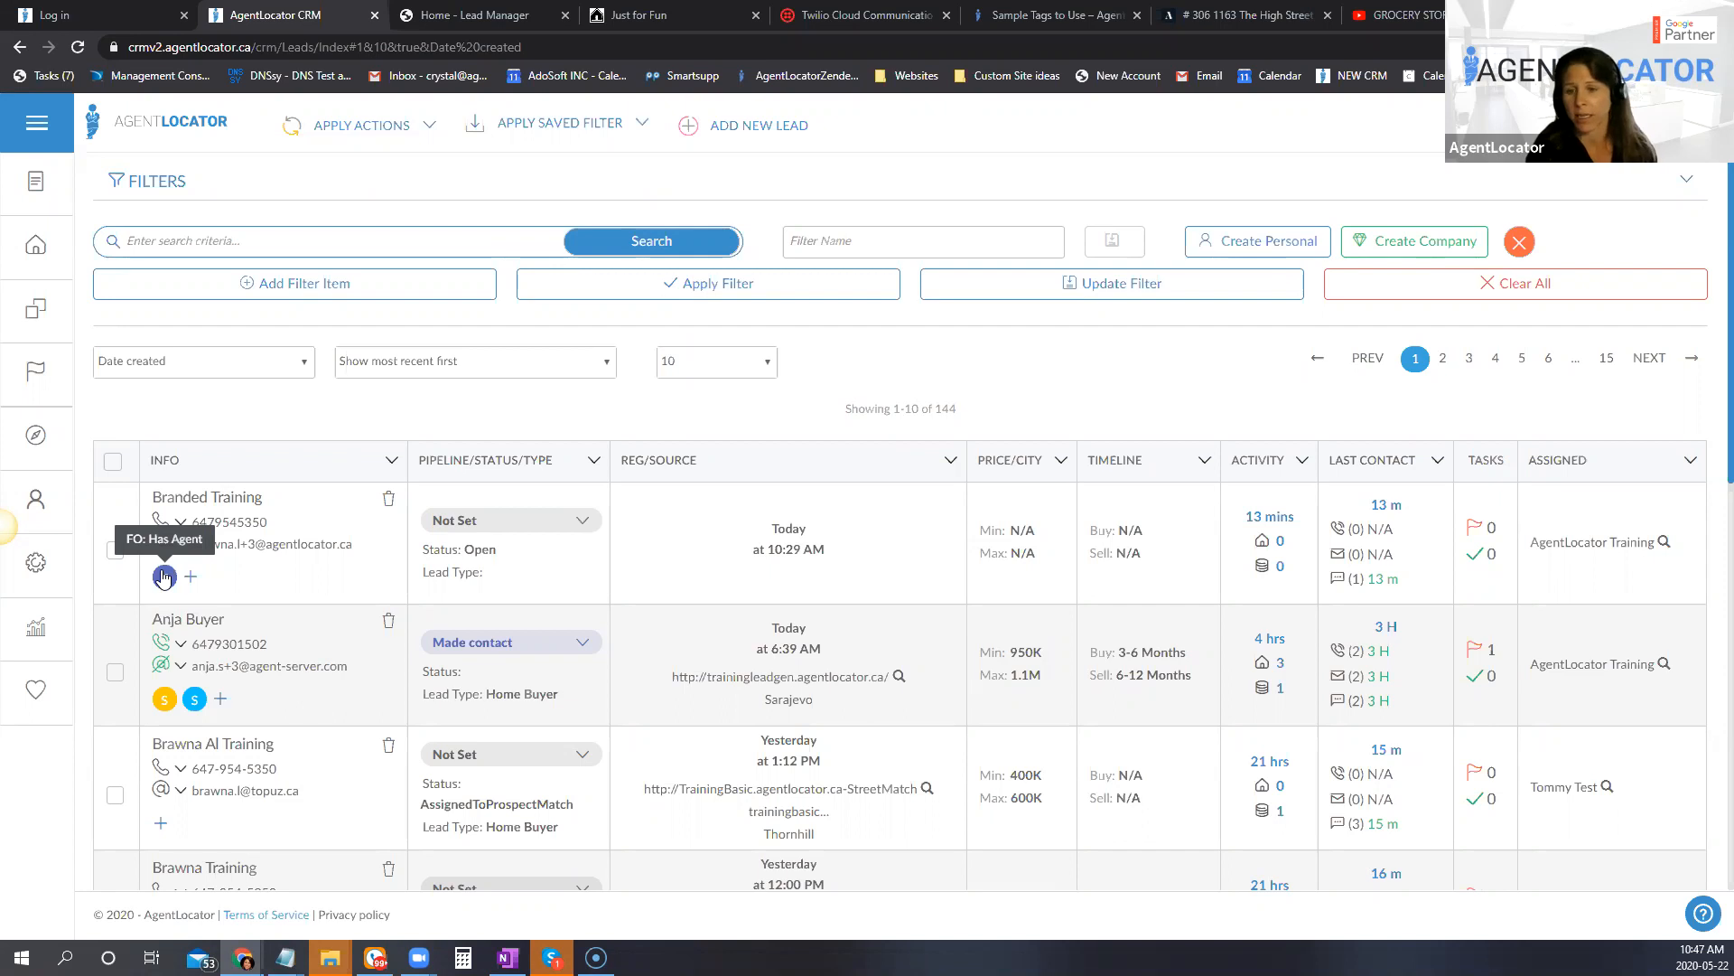
{"action": "left_click", "coordinate": [181, 522]}
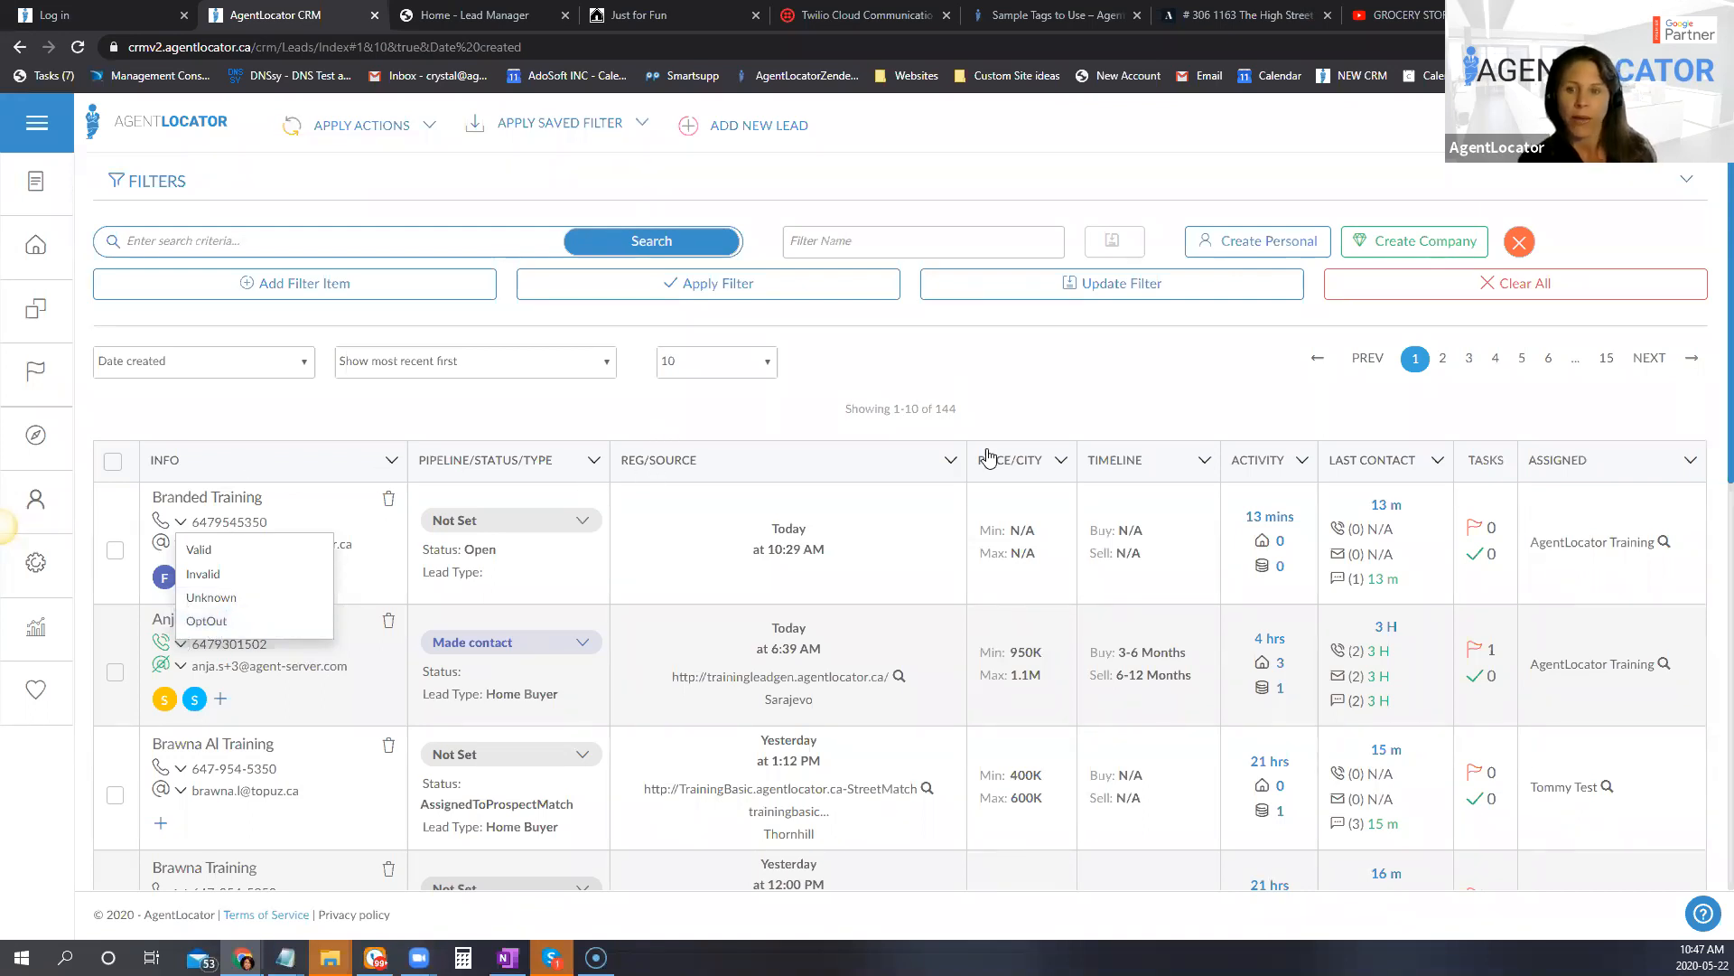
{"action": "left_click_drag", "start_coordinate": [842, 412], "coordinate": [1080, 423]}
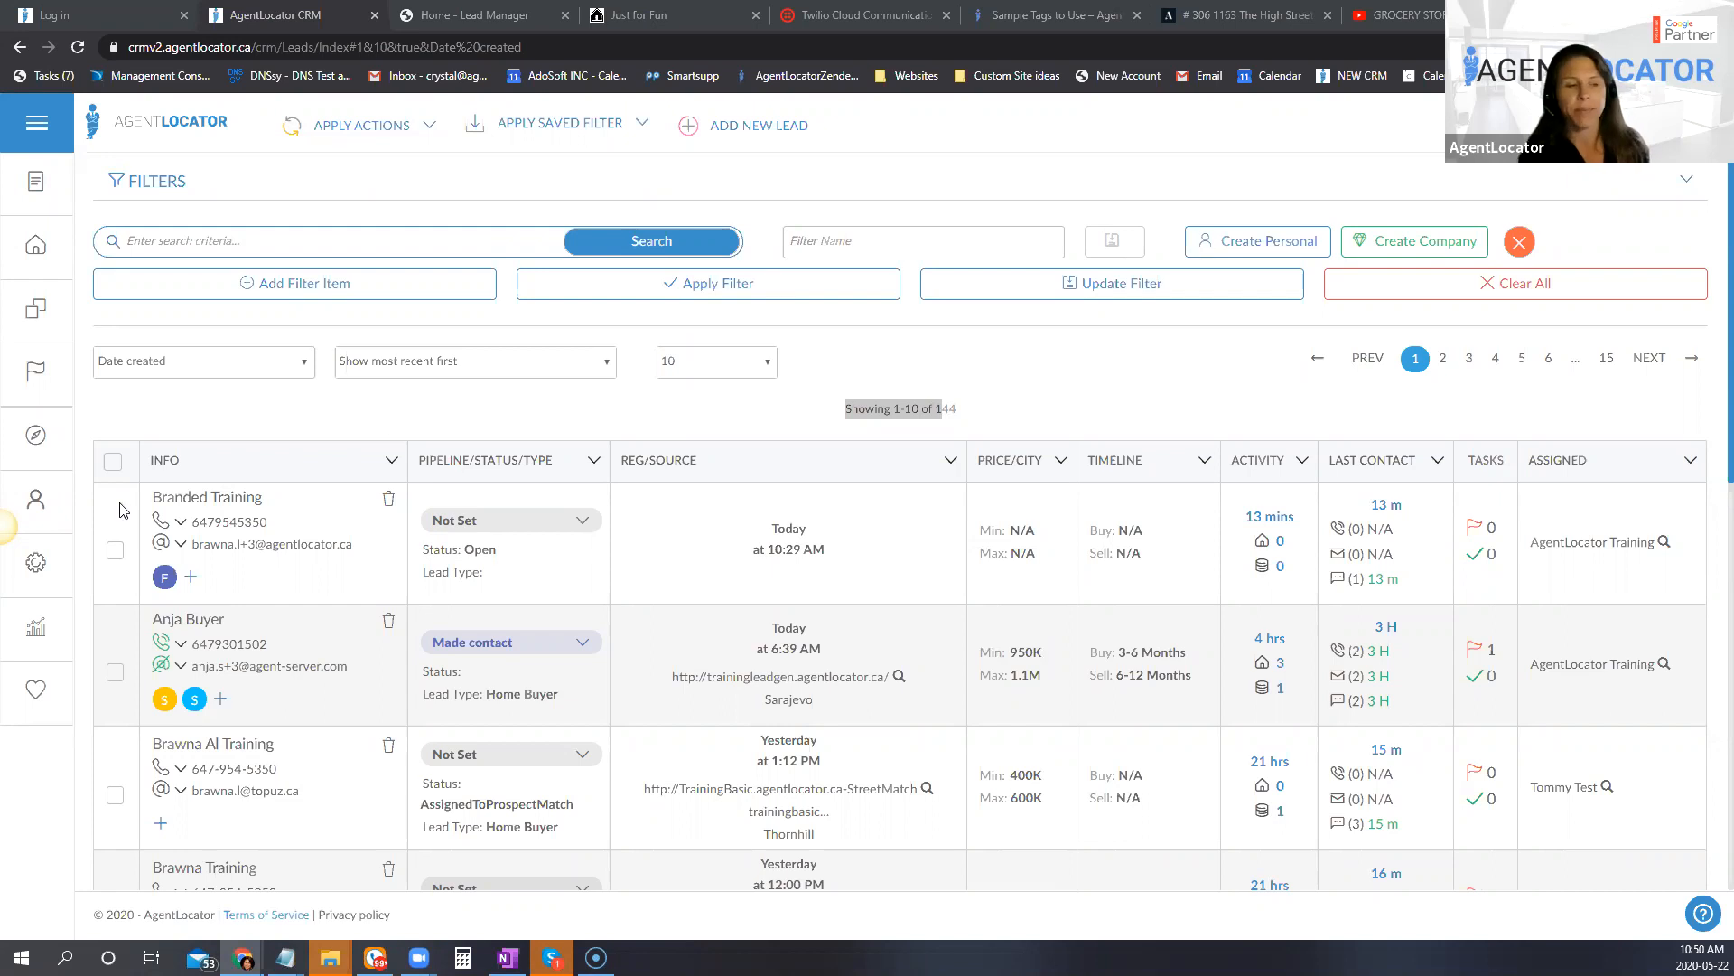
{"action": "scroll", "coordinate": [56, 514], "scroll_direction": "down", "scroll_amount": 1}
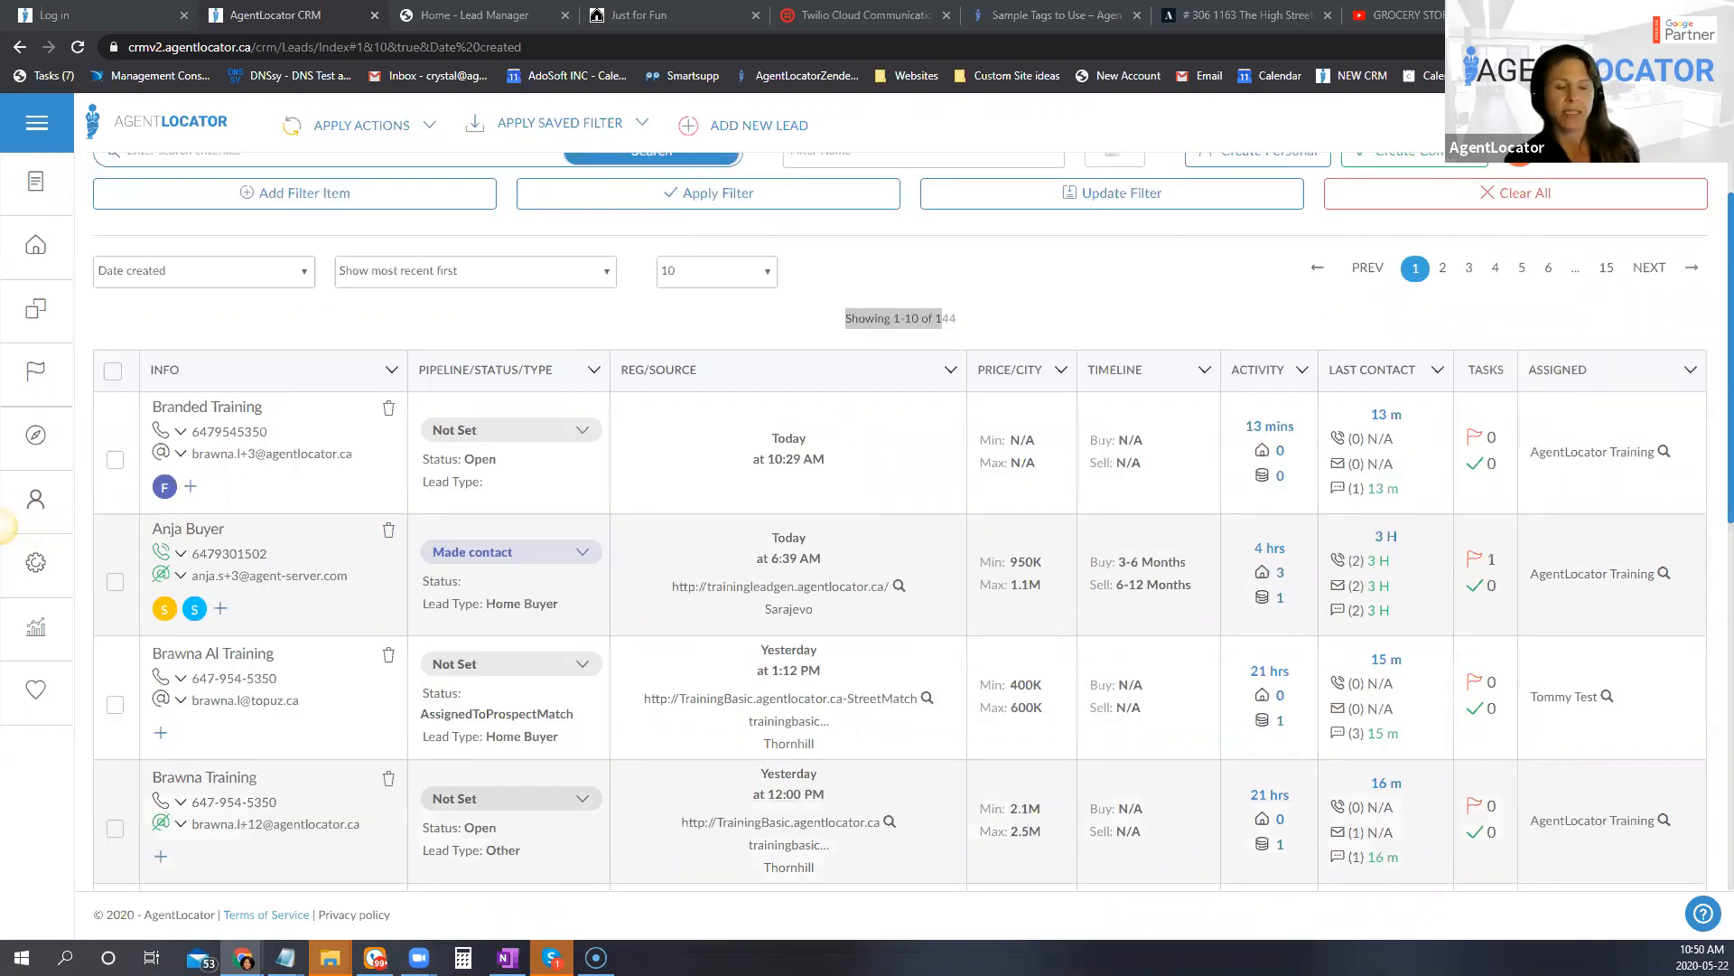
{"action": "scroll", "coordinate": [633, 583], "scroll_direction": "up", "scroll_amount": 1}
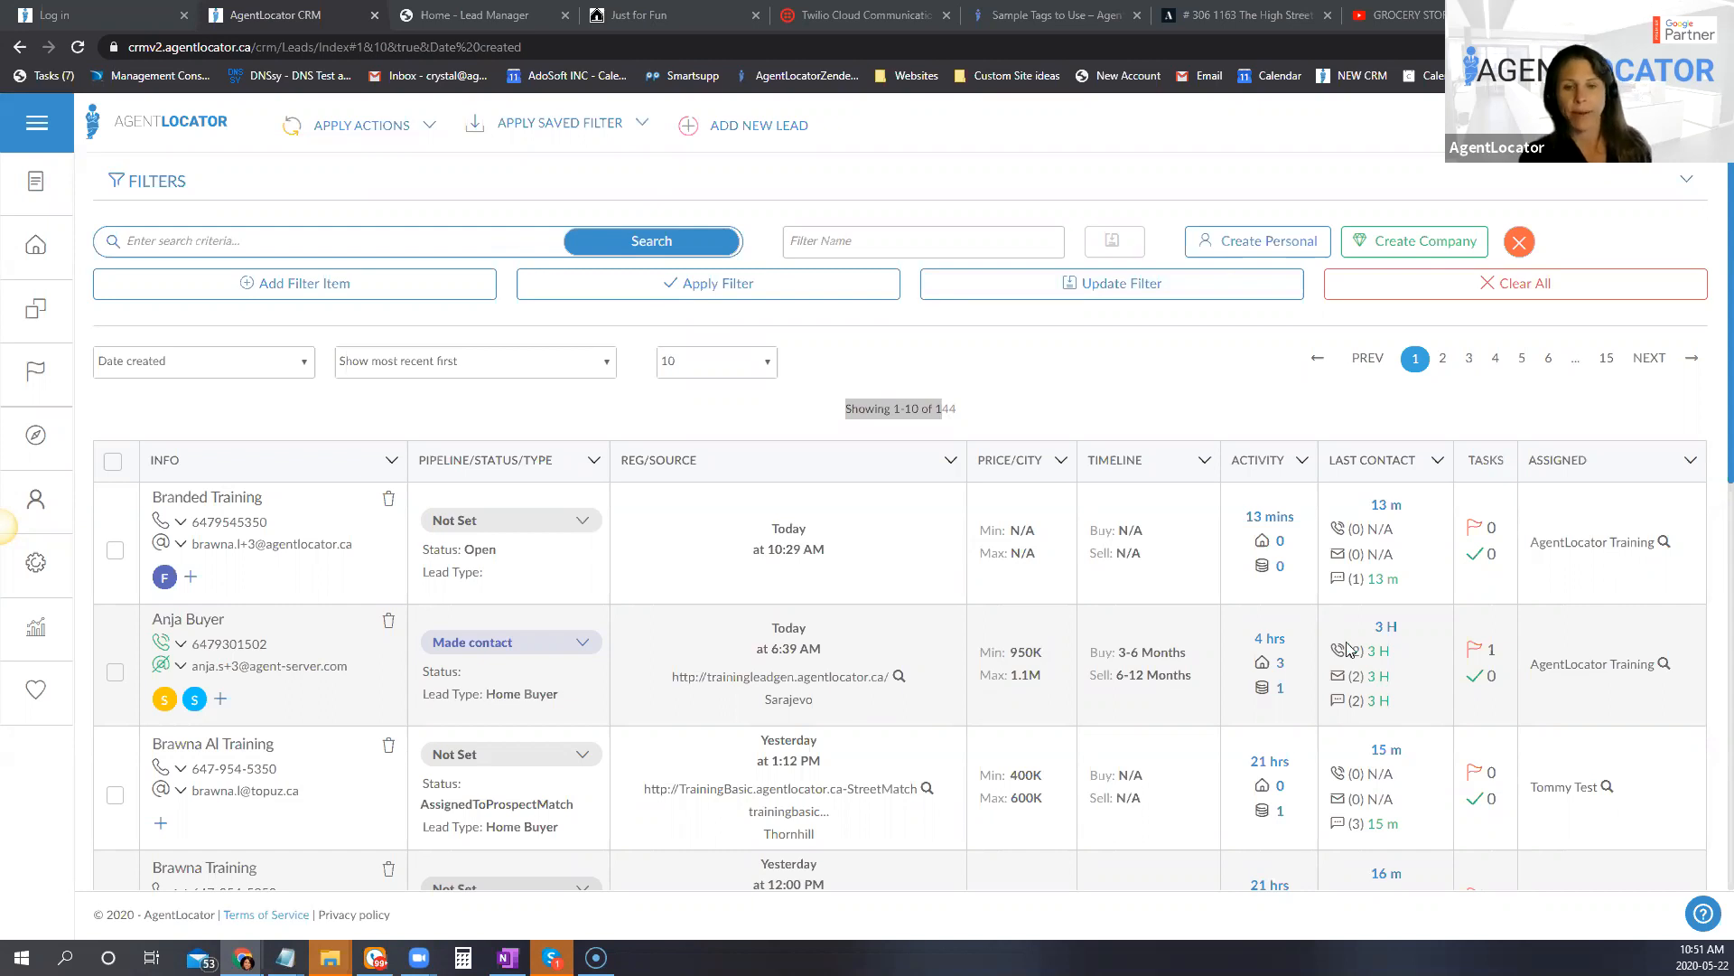
{"action": "left_click", "coordinate": [679, 688]}
{"action": "left_click", "coordinate": [679, 689]}
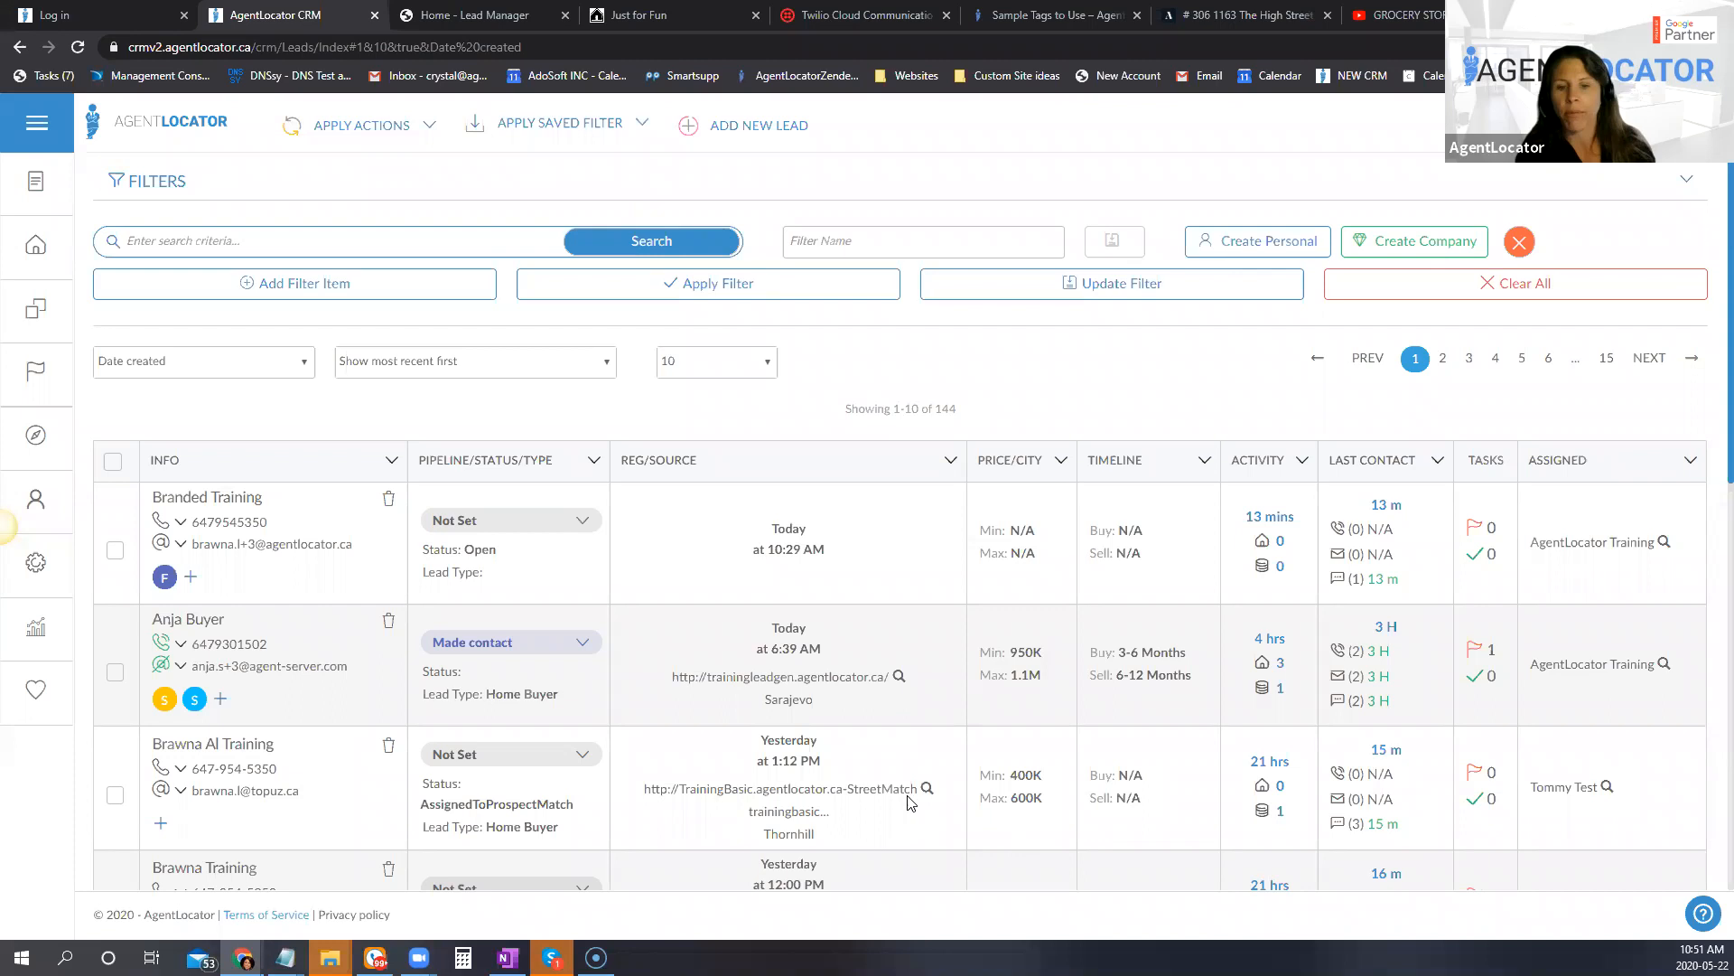
Step: Open the lead registered yesterday at 12:00 PM and examine its assigned e-campaigns and the campaigns available to assign
{"action": "scroll", "coordinate": [1084, 777], "scroll_direction": "down", "scroll_amount": 1}
{"action": "scroll", "coordinate": [1003, 770], "scroll_direction": "down", "scroll_amount": 2}
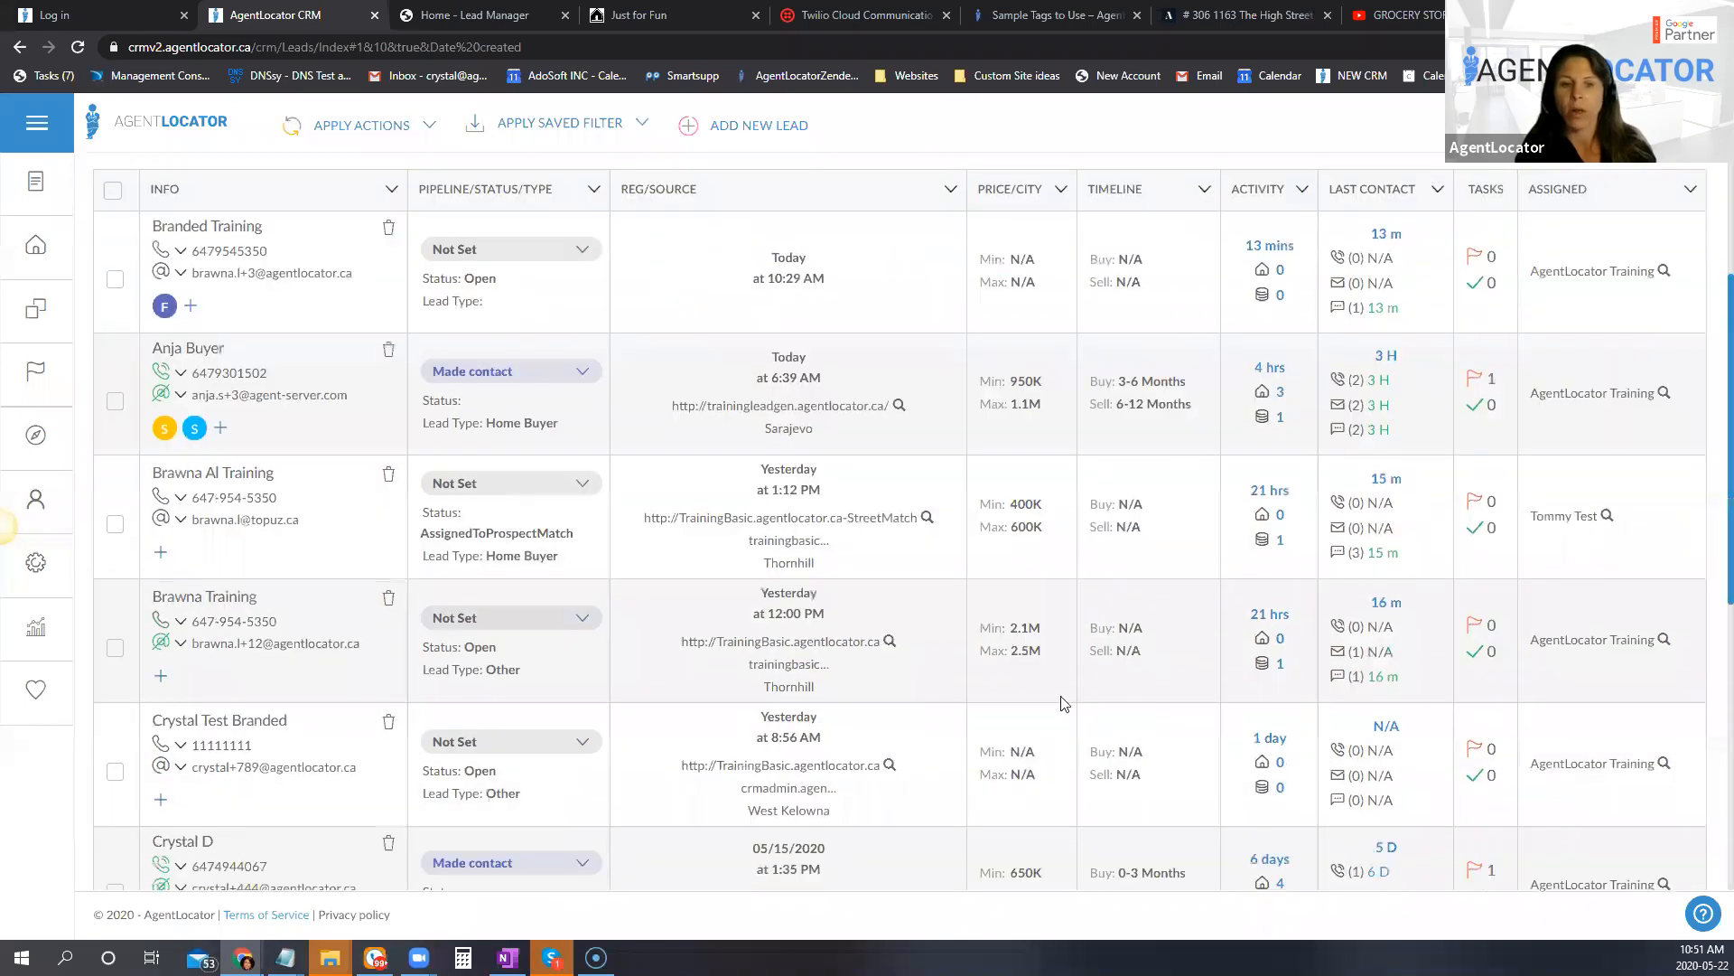
{"action": "left_click", "coordinate": [237, 605]}
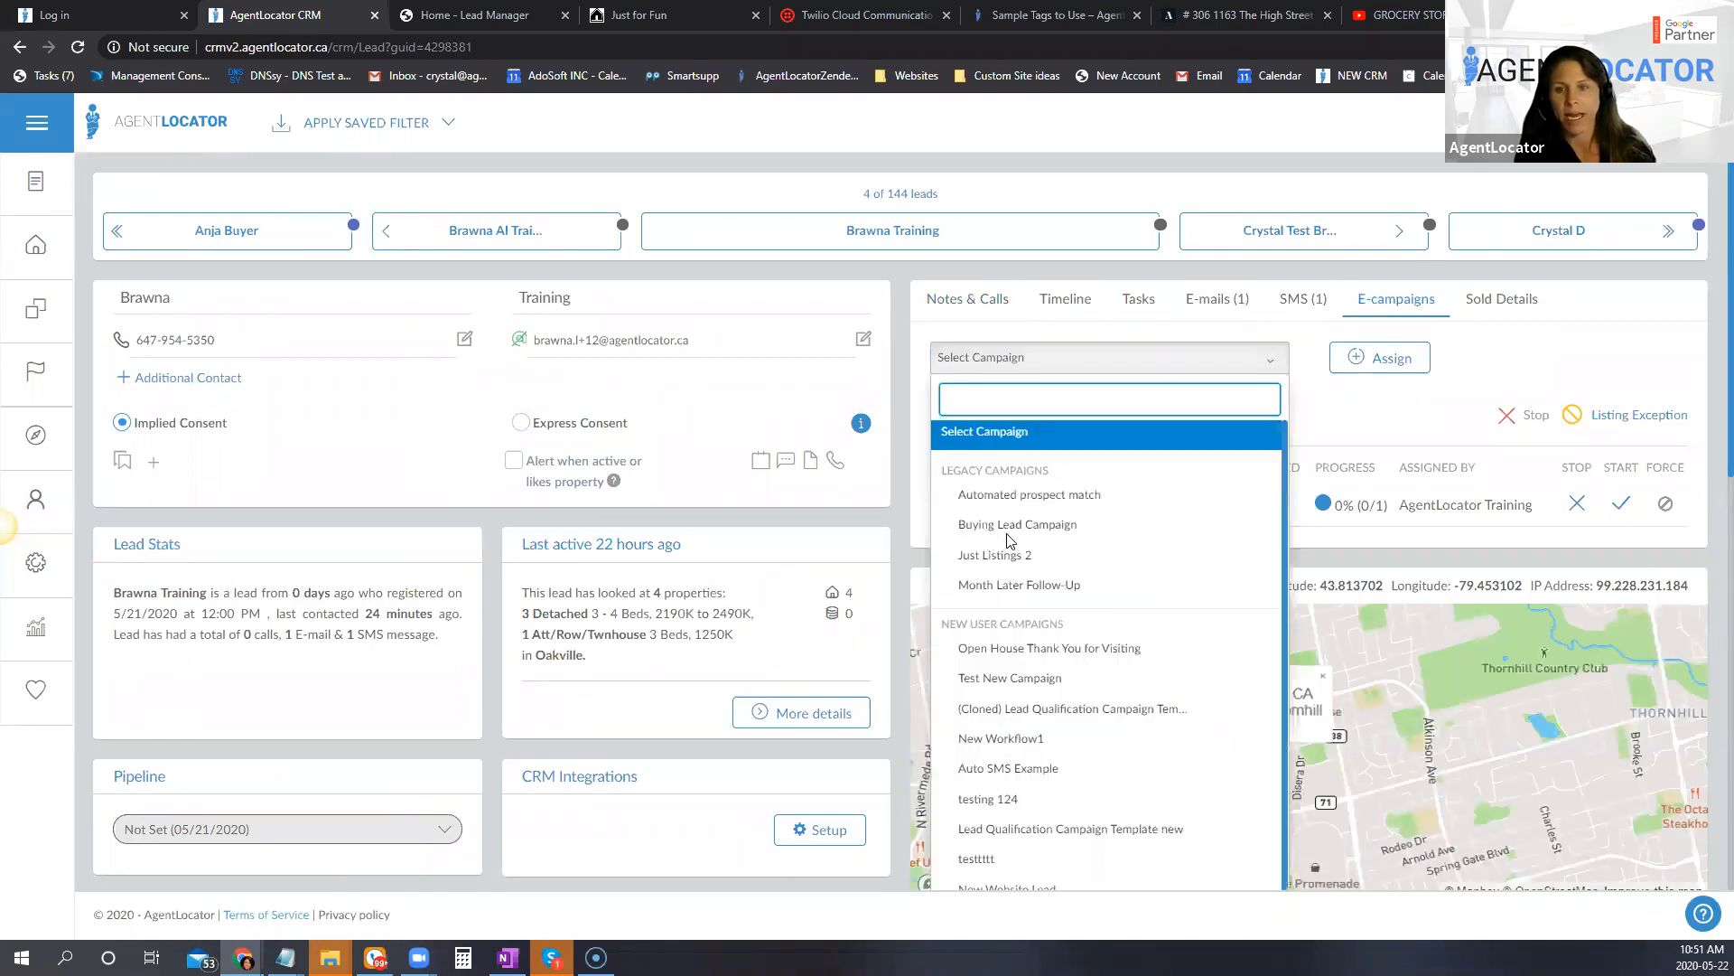
{"action": "left_click", "coordinate": [1658, 422]}
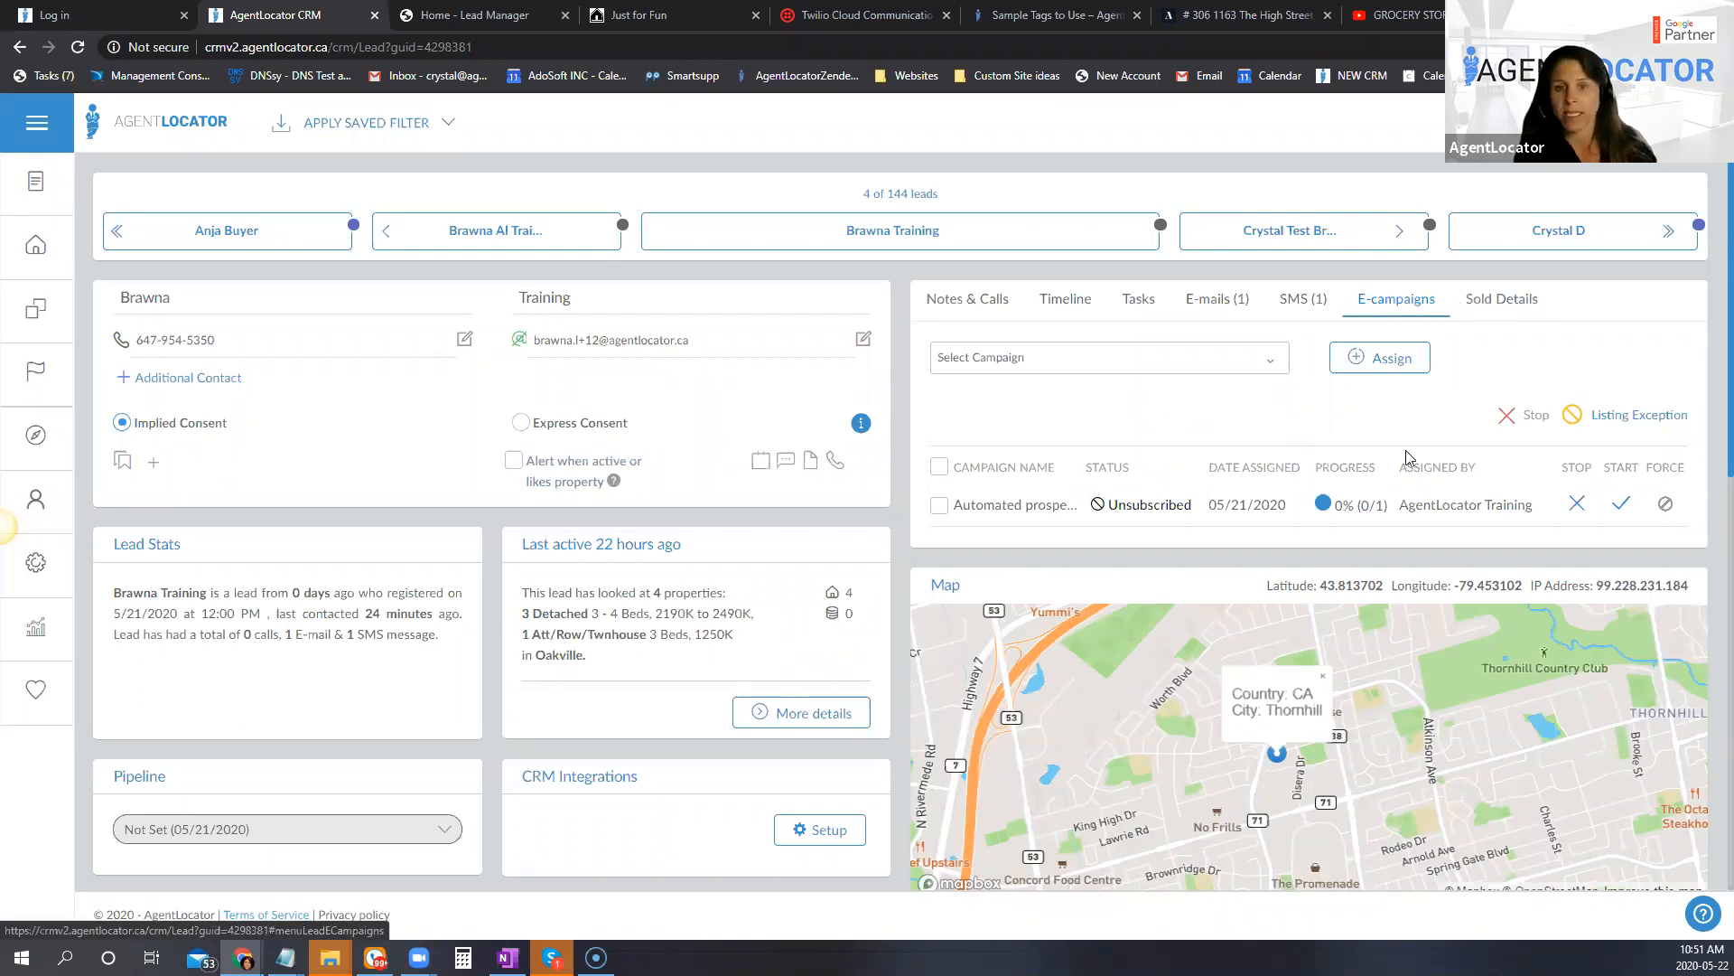
{"action": "left_click", "coordinate": [1145, 367]}
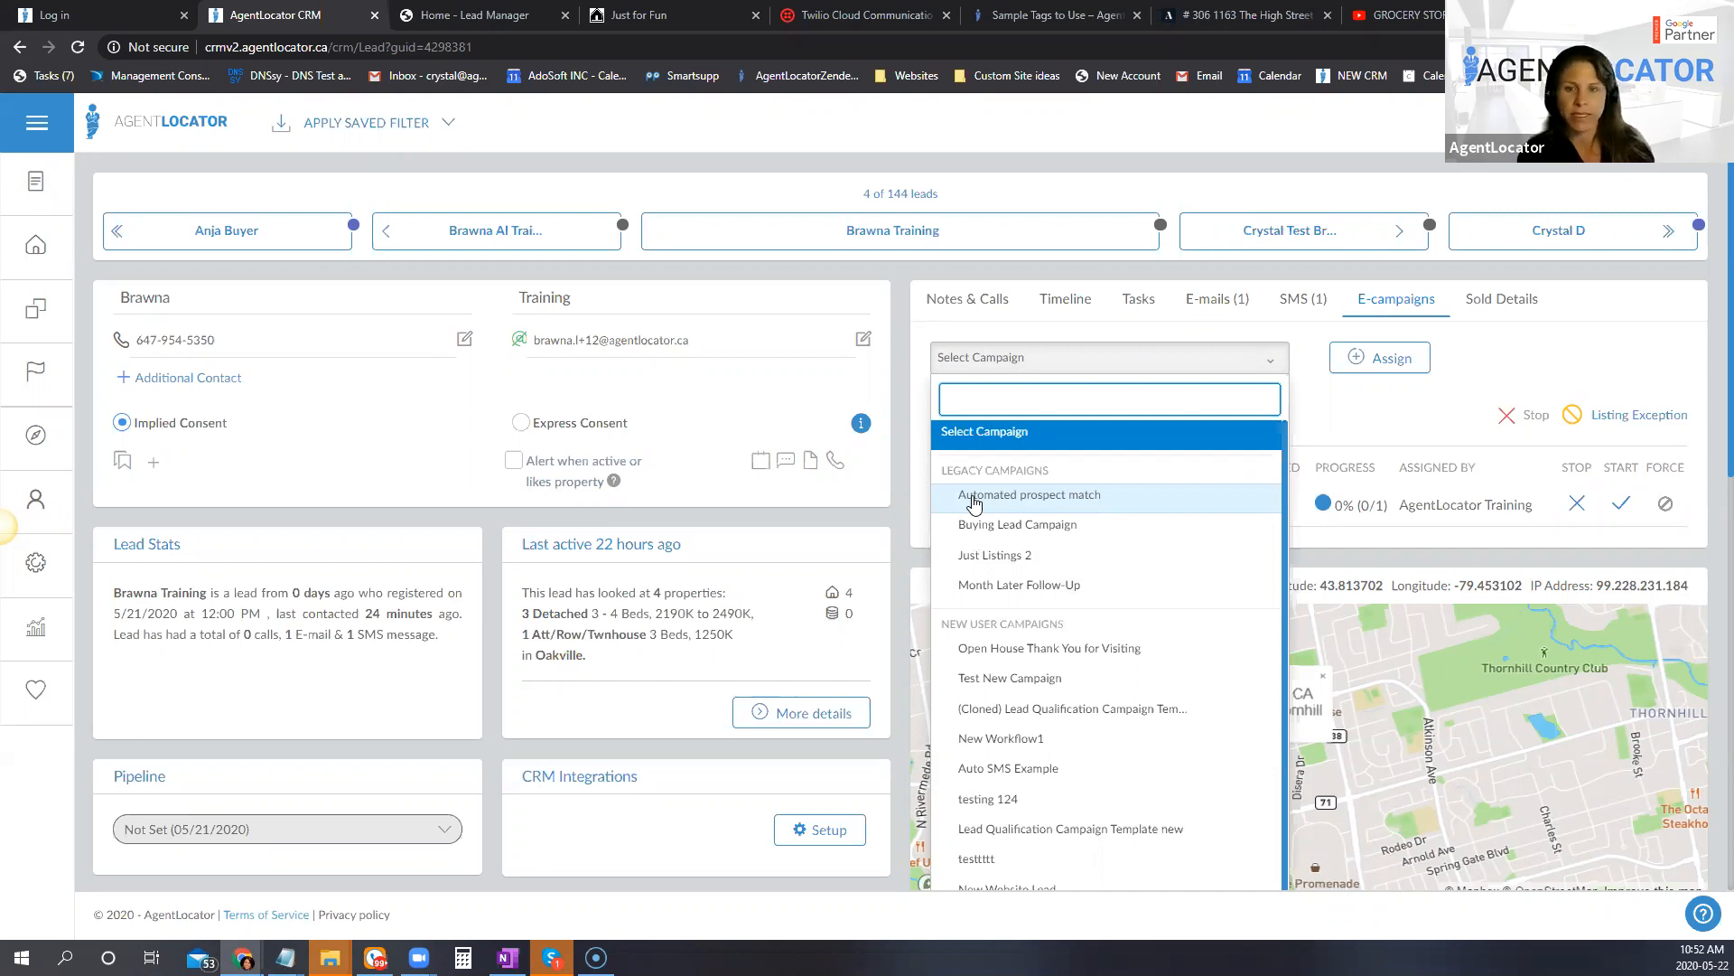
{"action": "scroll", "coordinate": [1148, 514], "scroll_direction": "down", "scroll_amount": 1}
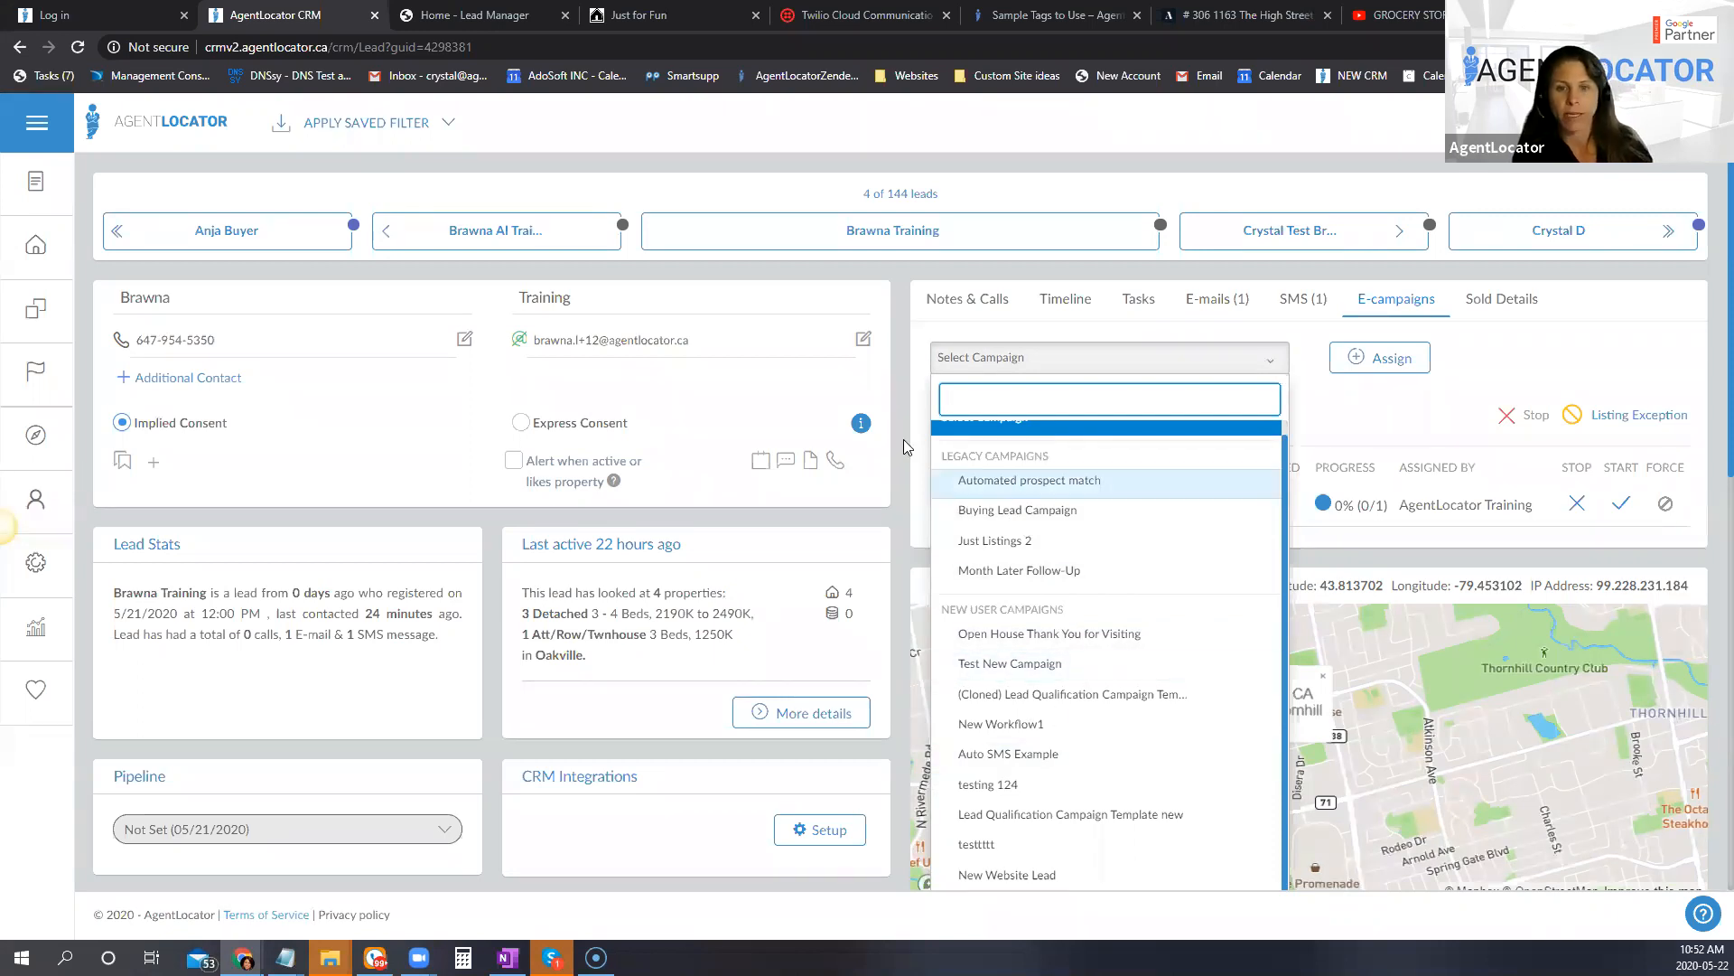
{"action": "left_click", "coordinate": [919, 529]}
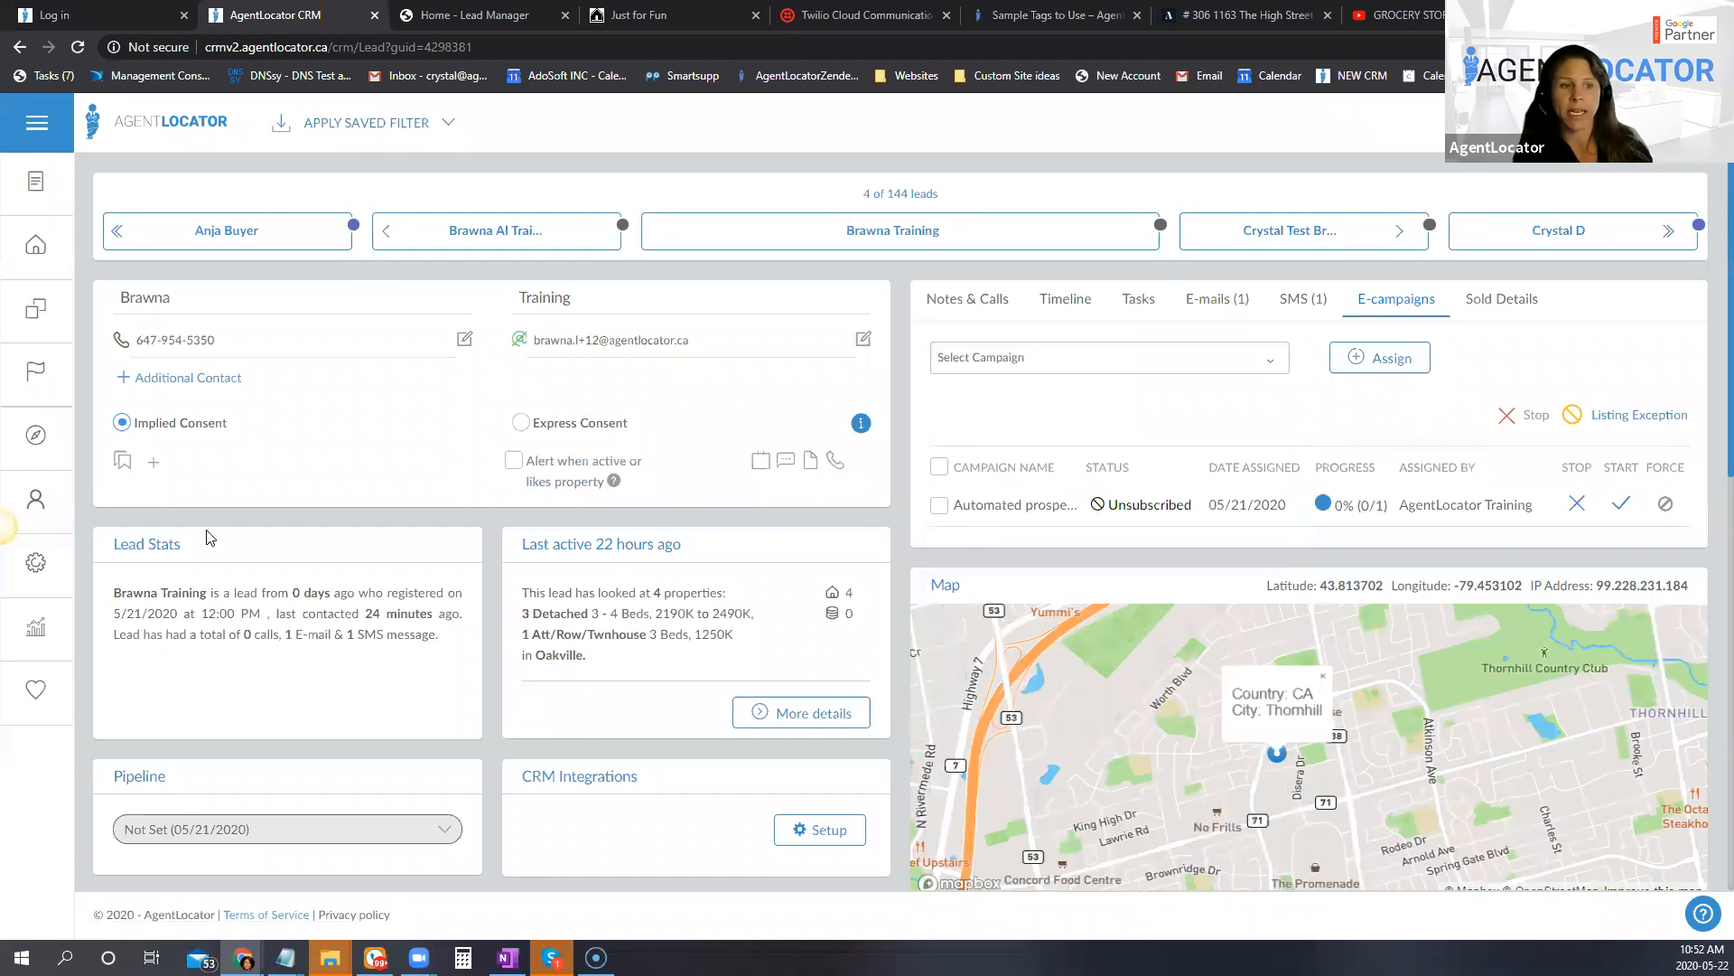
Step: Open the listings section of the e-mail settings and start creating your own branded listing e-mail template
{"action": "left_click", "coordinate": [39, 564]}
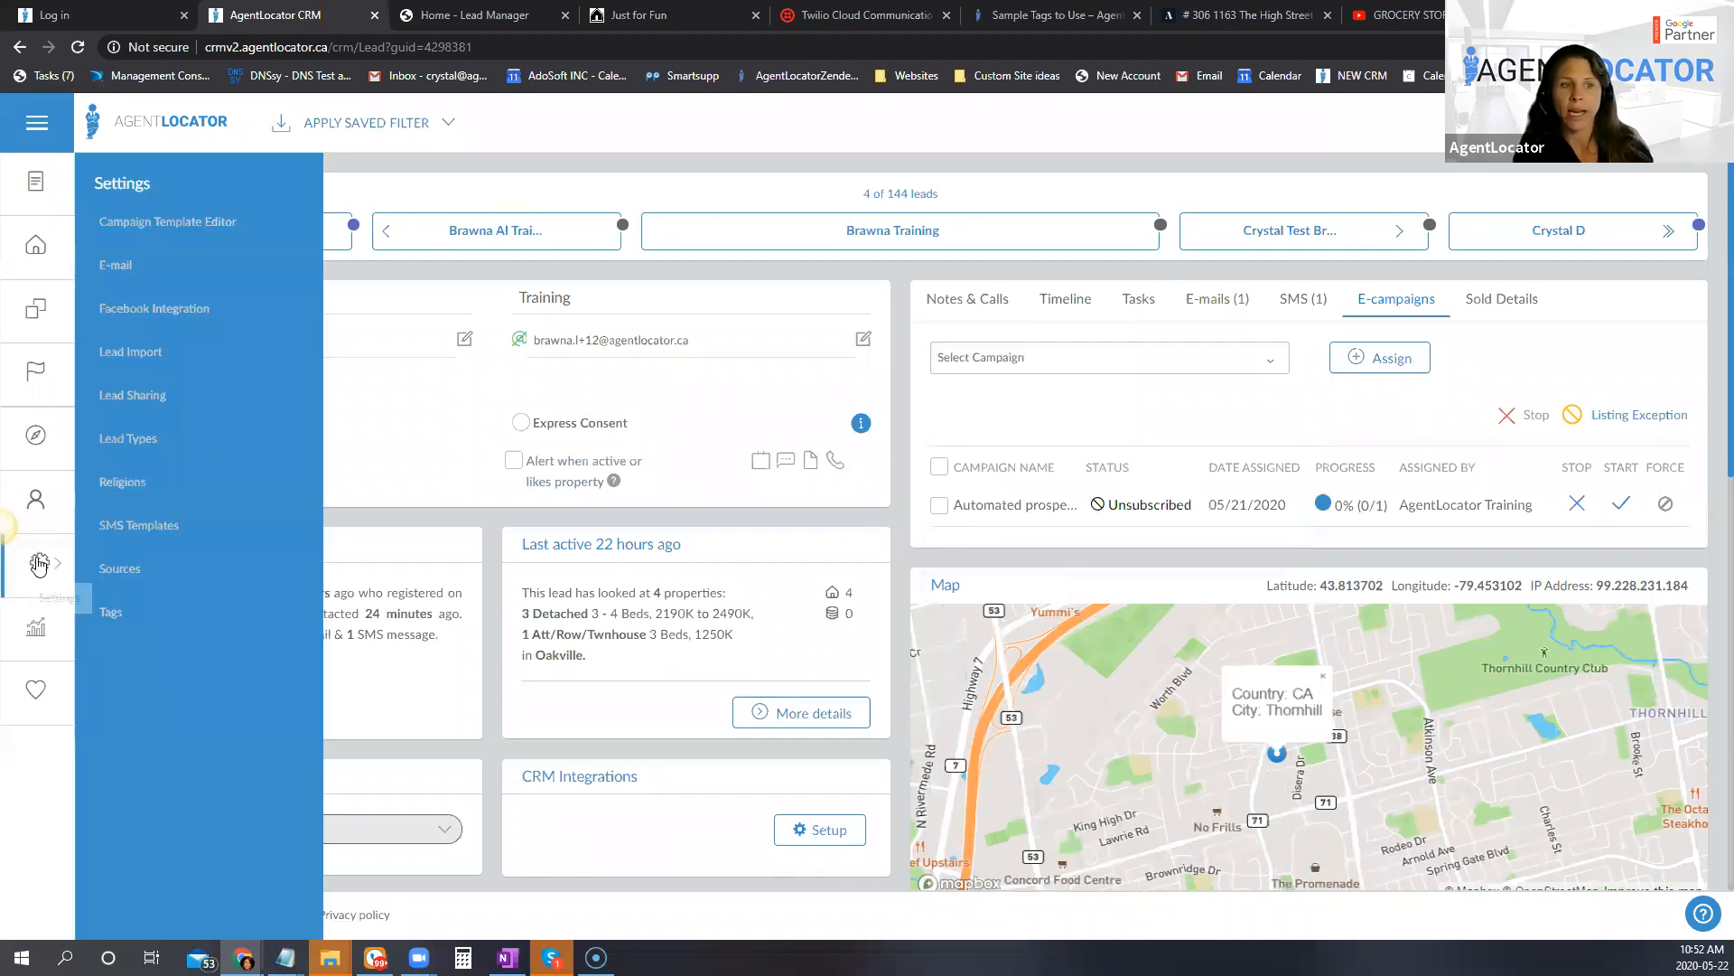
{"action": "left_click", "coordinate": [116, 268]}
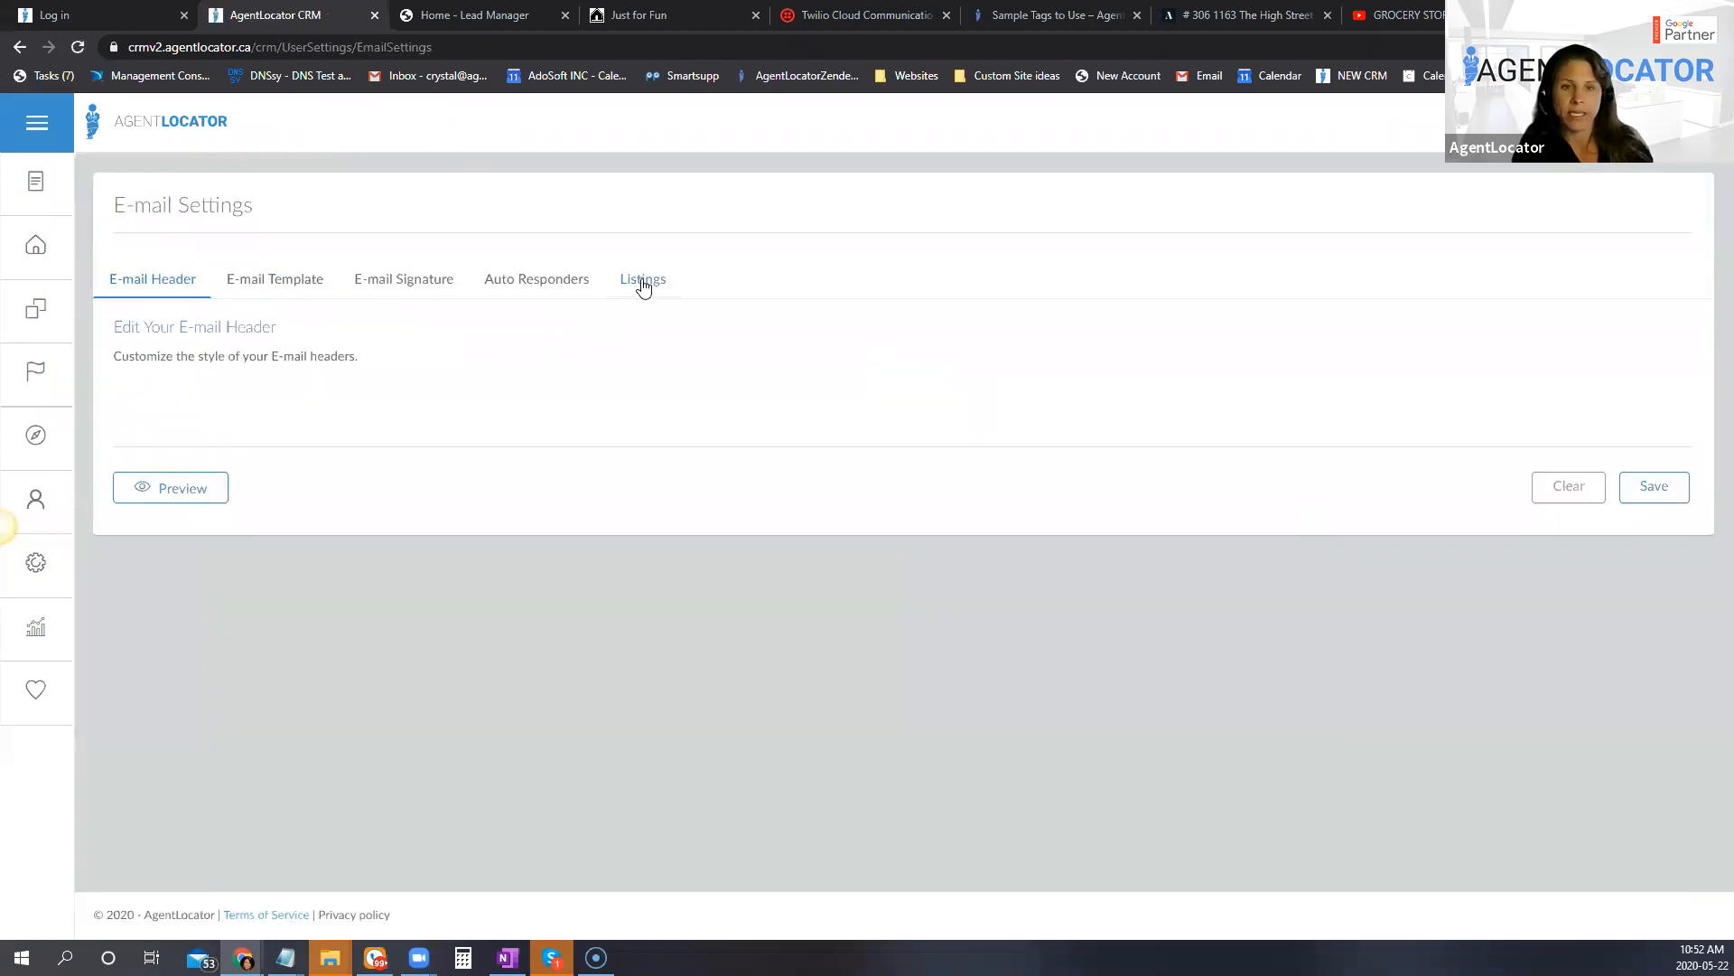
{"action": "left_click", "coordinate": [643, 281]}
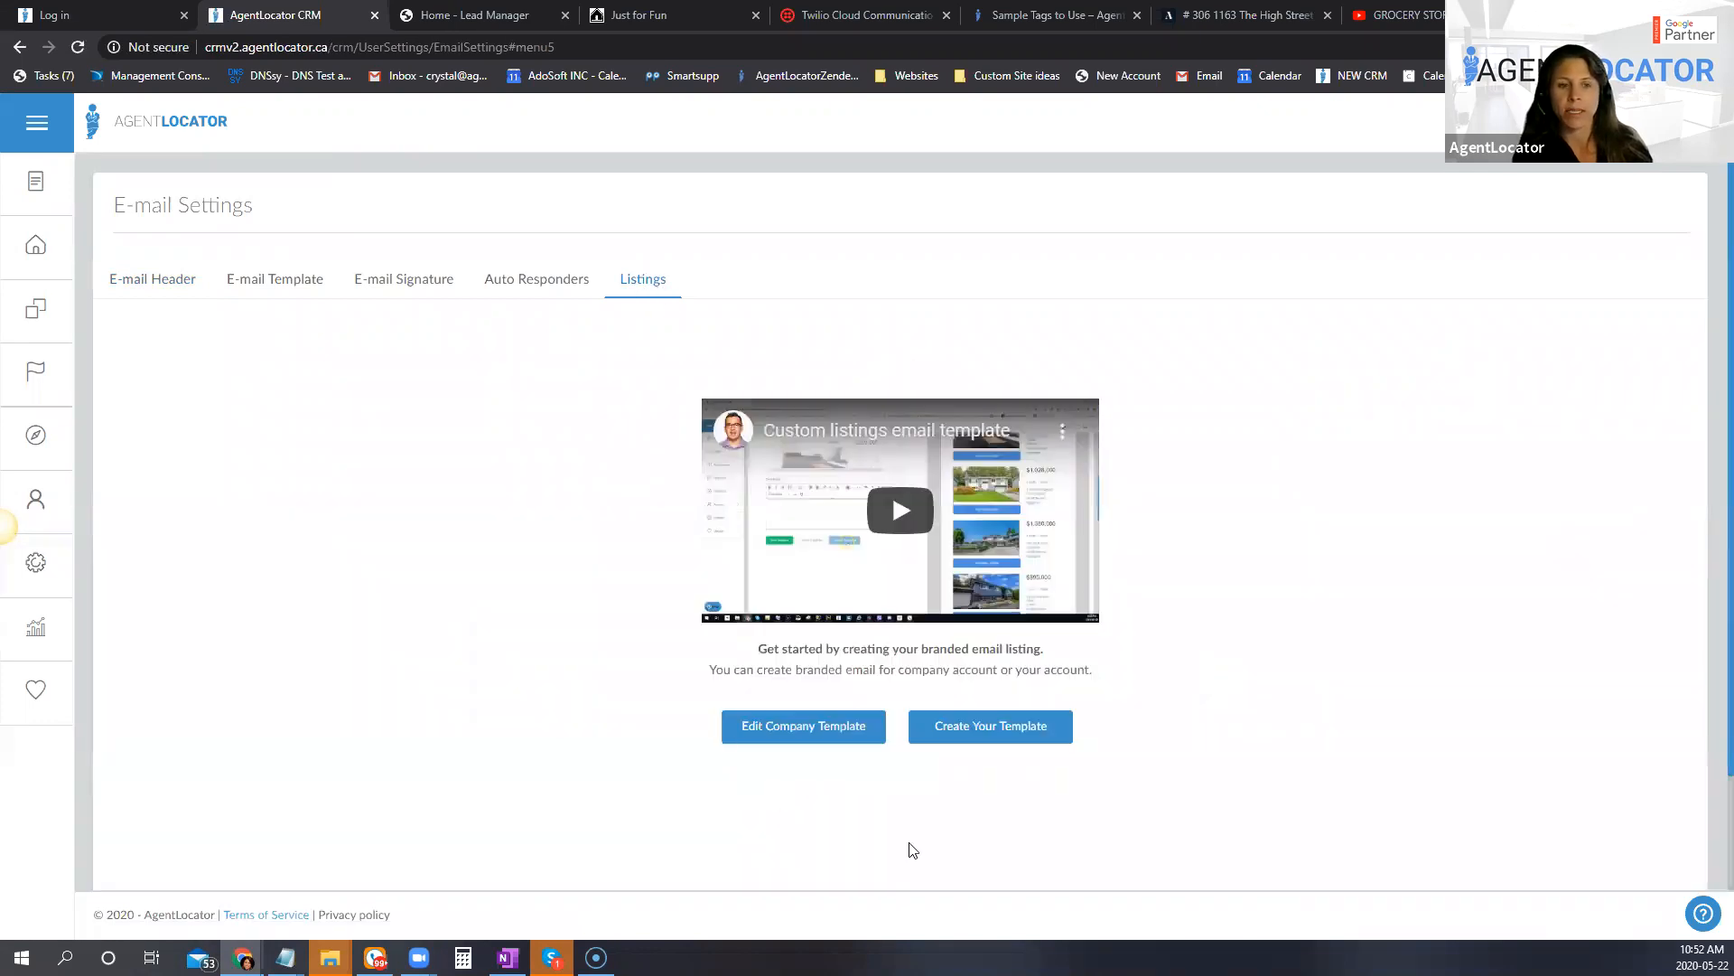
{"action": "left_click", "coordinate": [919, 727]}
Step: Examine the listing e-mail template's title, subject, header, text and footer alongside the e-mail preview
{"action": "scroll", "coordinate": [934, 511], "scroll_direction": "down", "scroll_amount": 4}
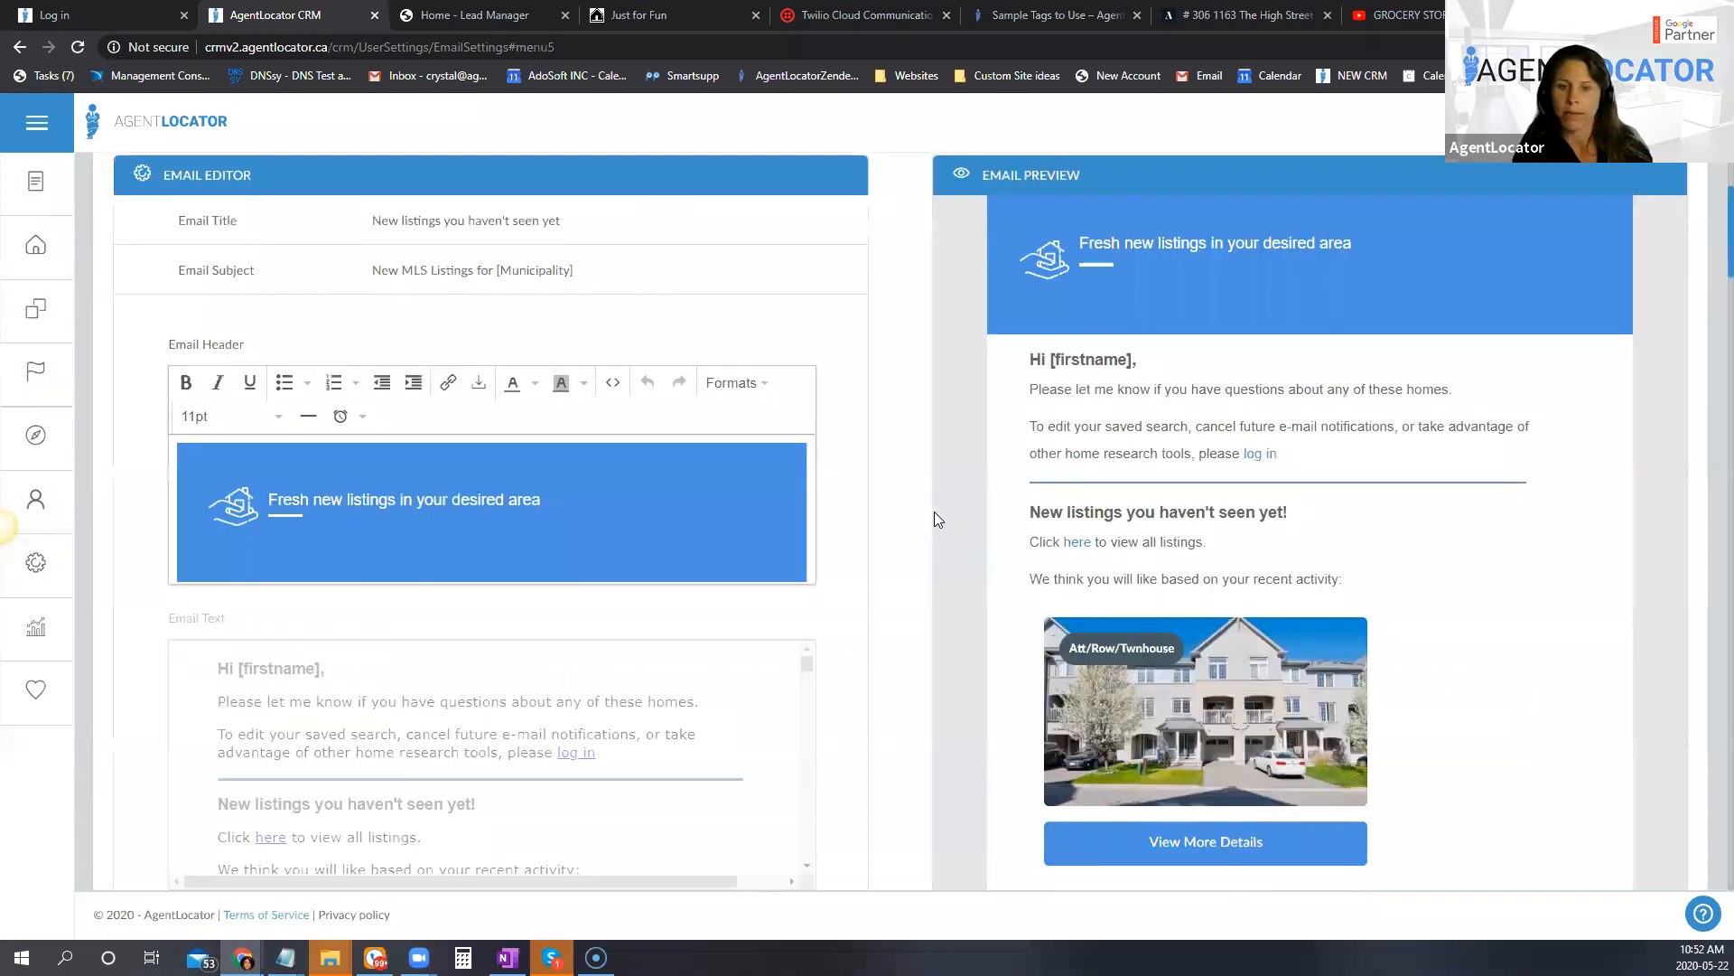
{"action": "scroll", "coordinate": [859, 425], "scroll_direction": "down", "scroll_amount": 1}
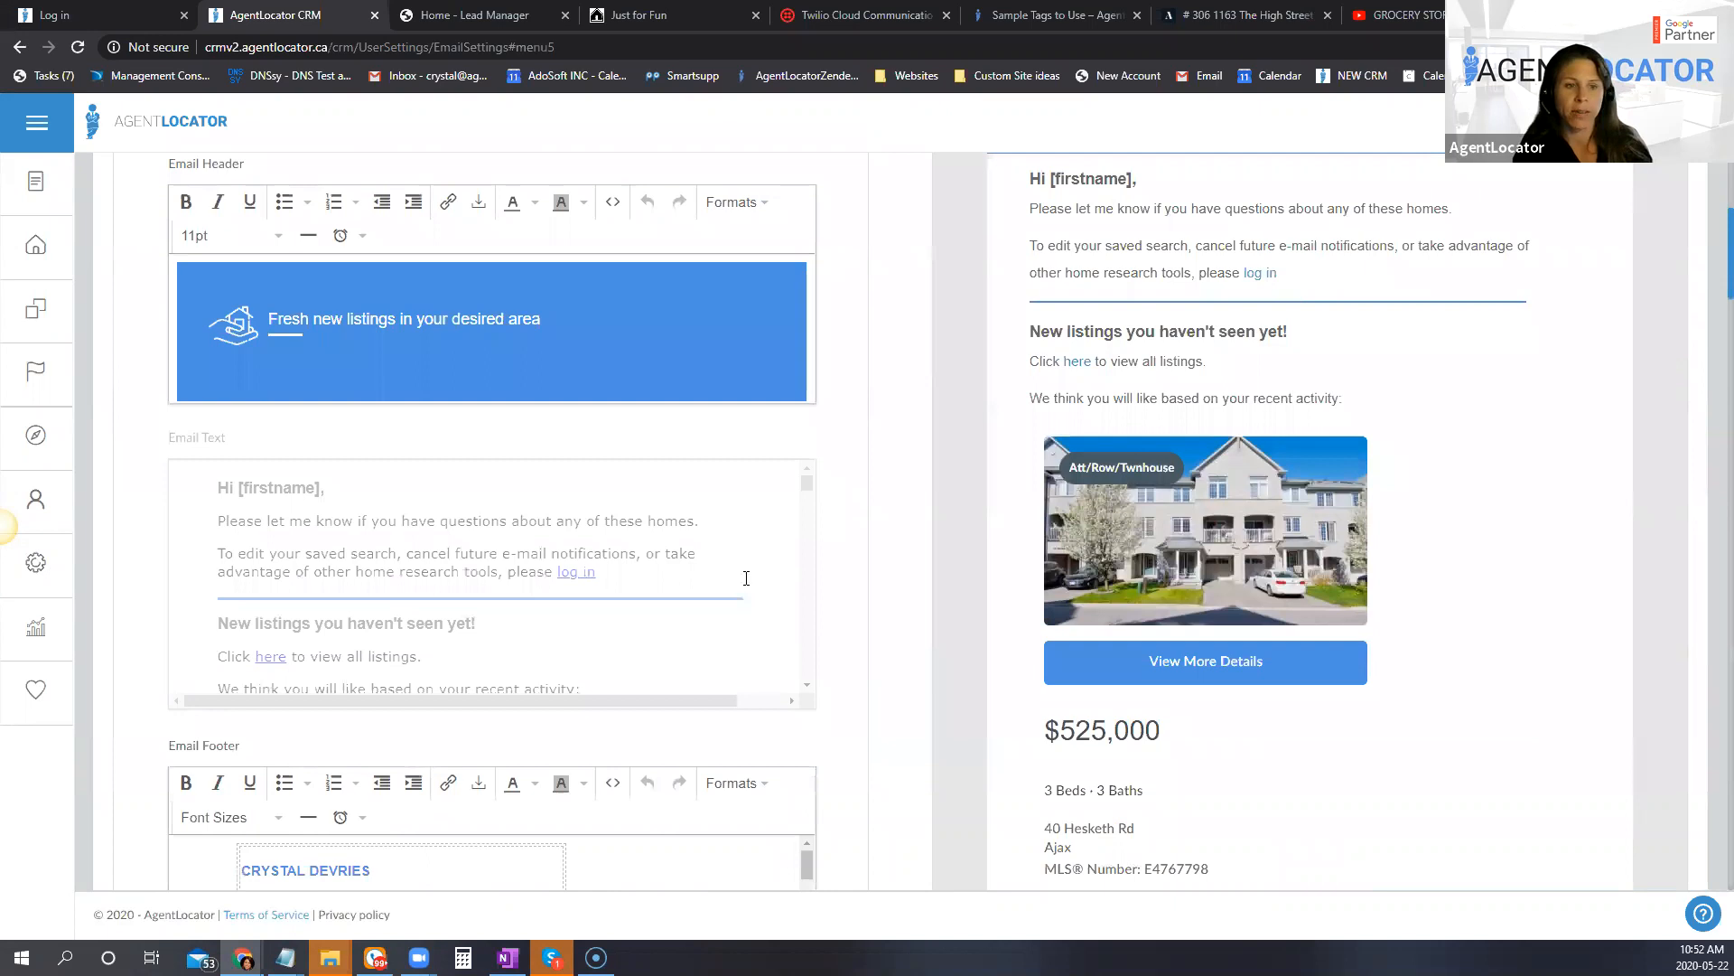
{"action": "scroll", "coordinate": [703, 484], "scroll_direction": "down", "scroll_amount": 5}
{"action": "scroll", "coordinate": [703, 485], "scroll_direction": "down", "scroll_amount": 5}
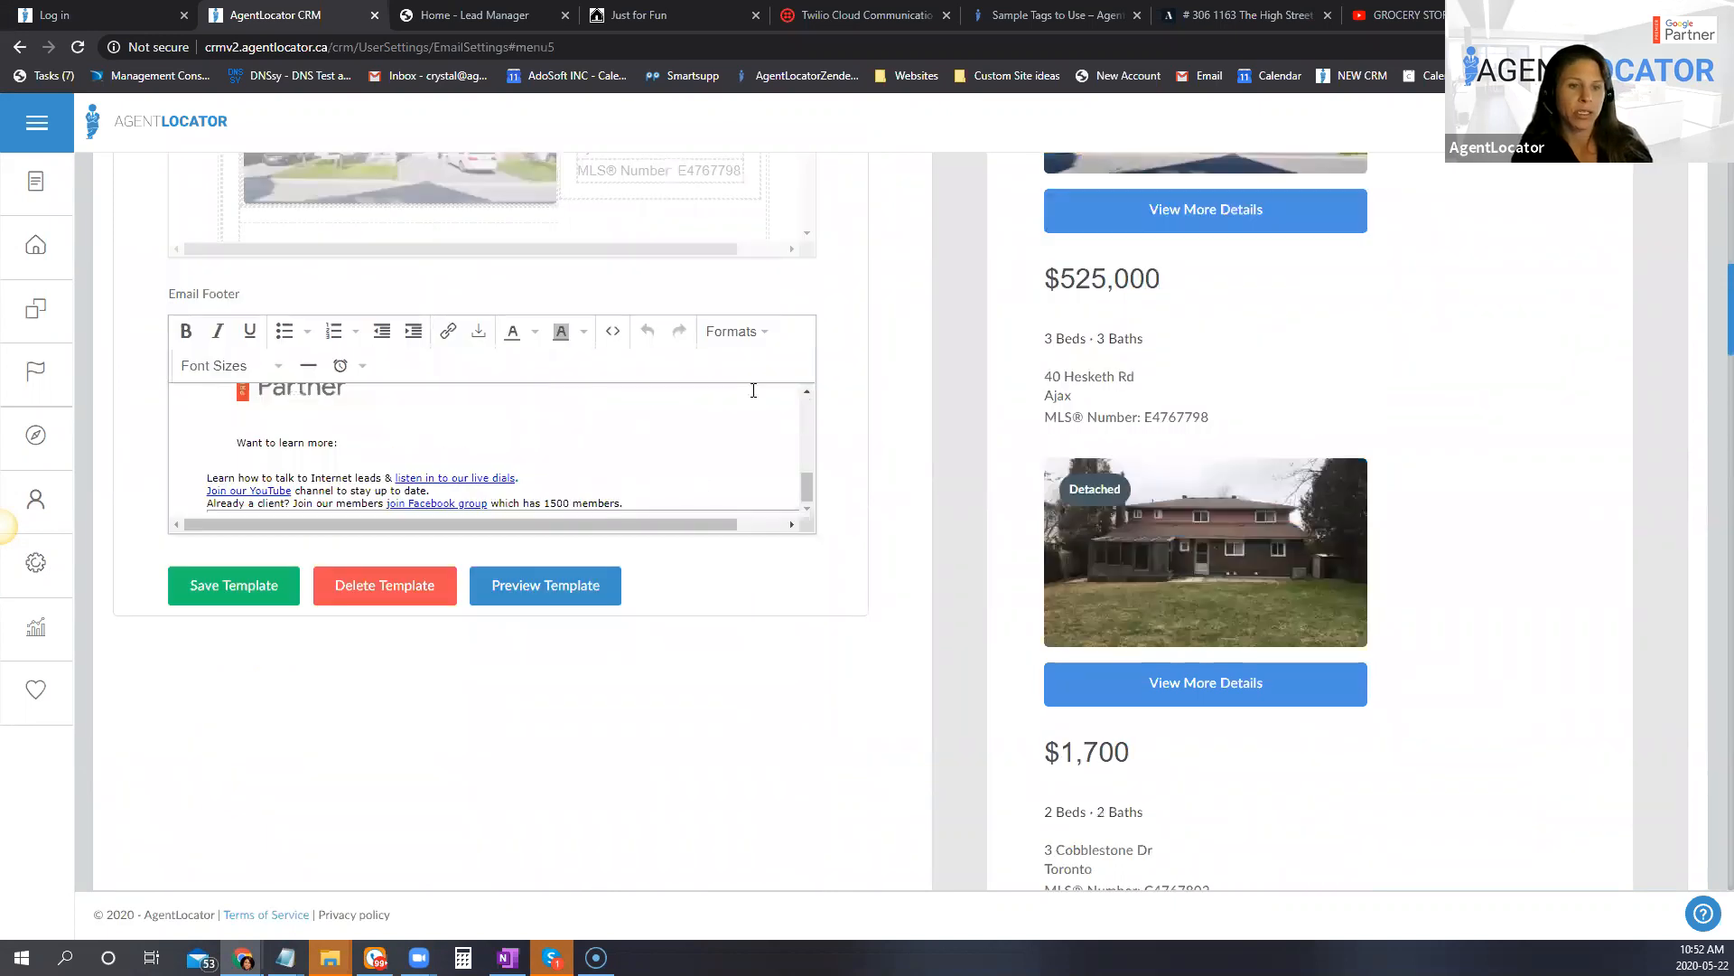
{"action": "scroll", "coordinate": [755, 397], "scroll_direction": "up", "scroll_amount": 4}
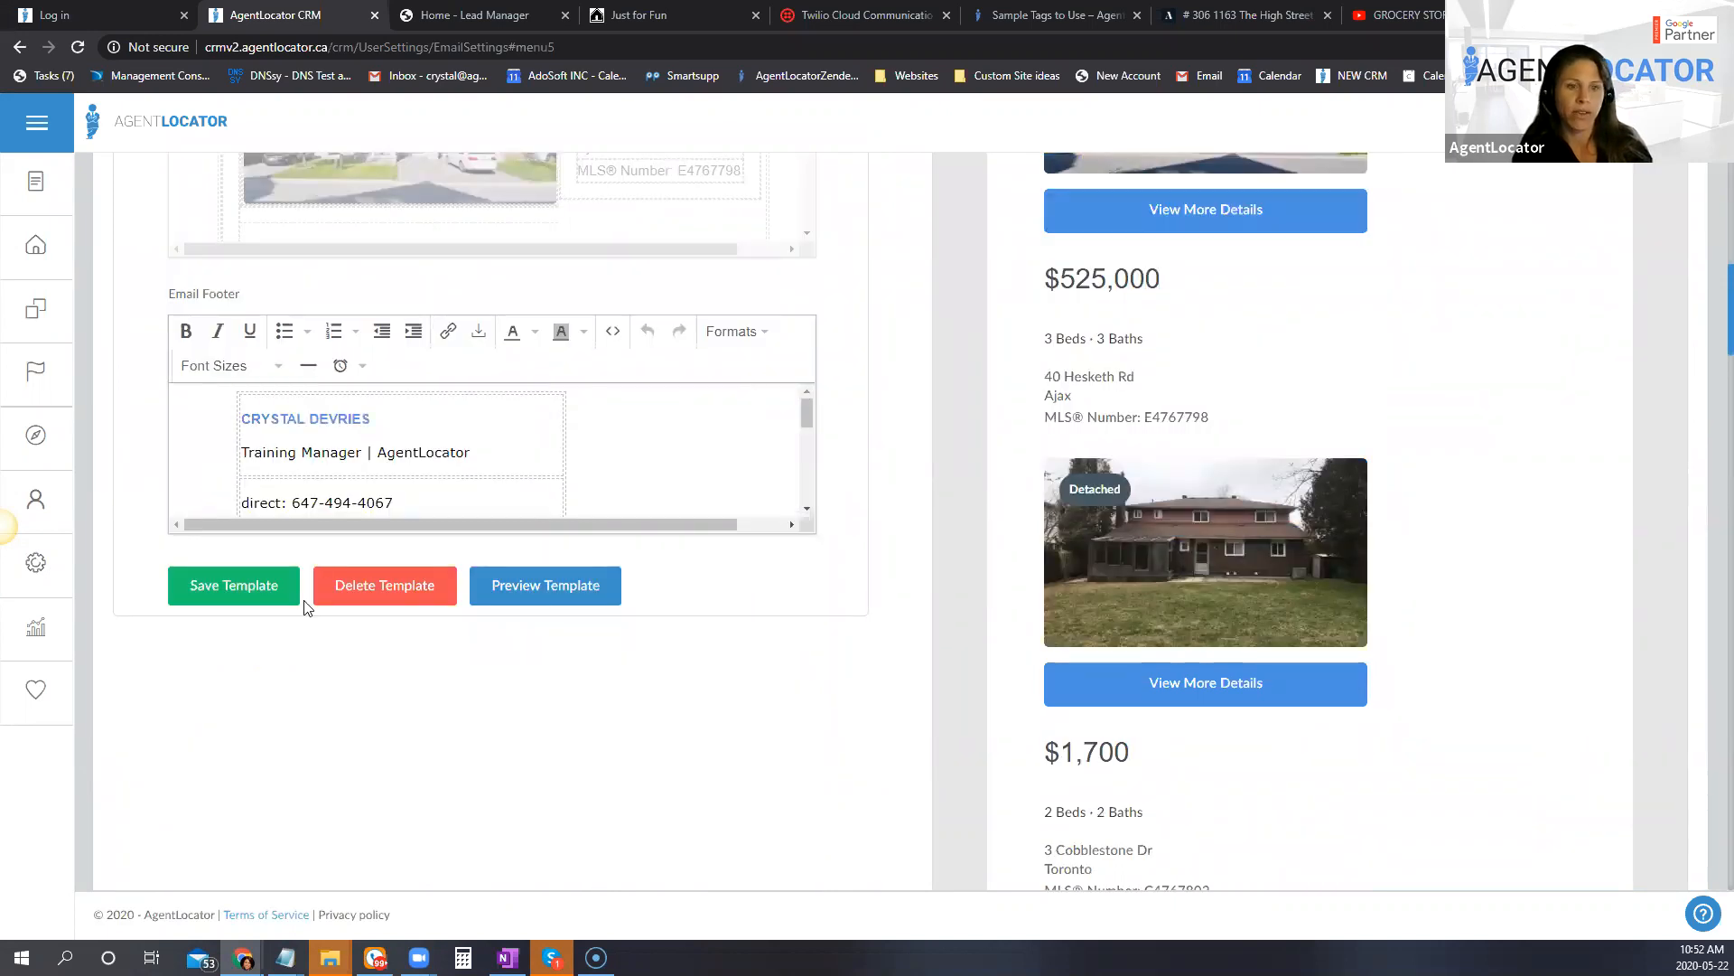
{"action": "scroll", "coordinate": [930, 694], "scroll_direction": "up", "scroll_amount": 10}
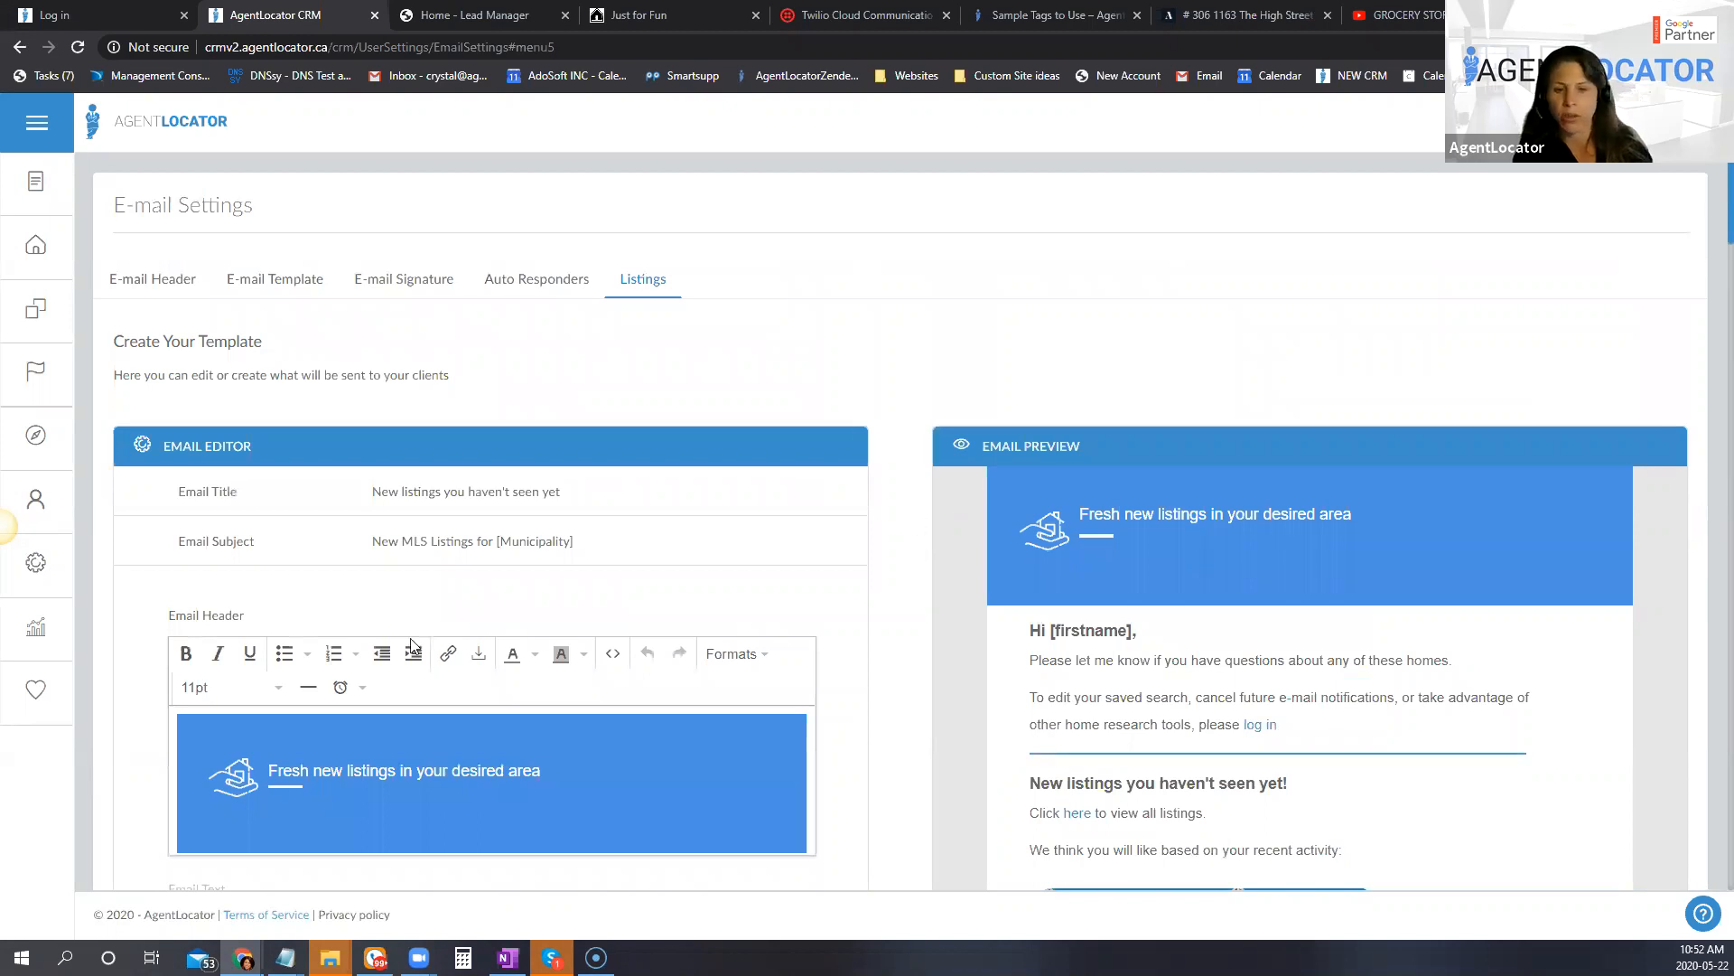
{"action": "scroll", "coordinate": [859, 708], "scroll_direction": "down", "scroll_amount": 2}
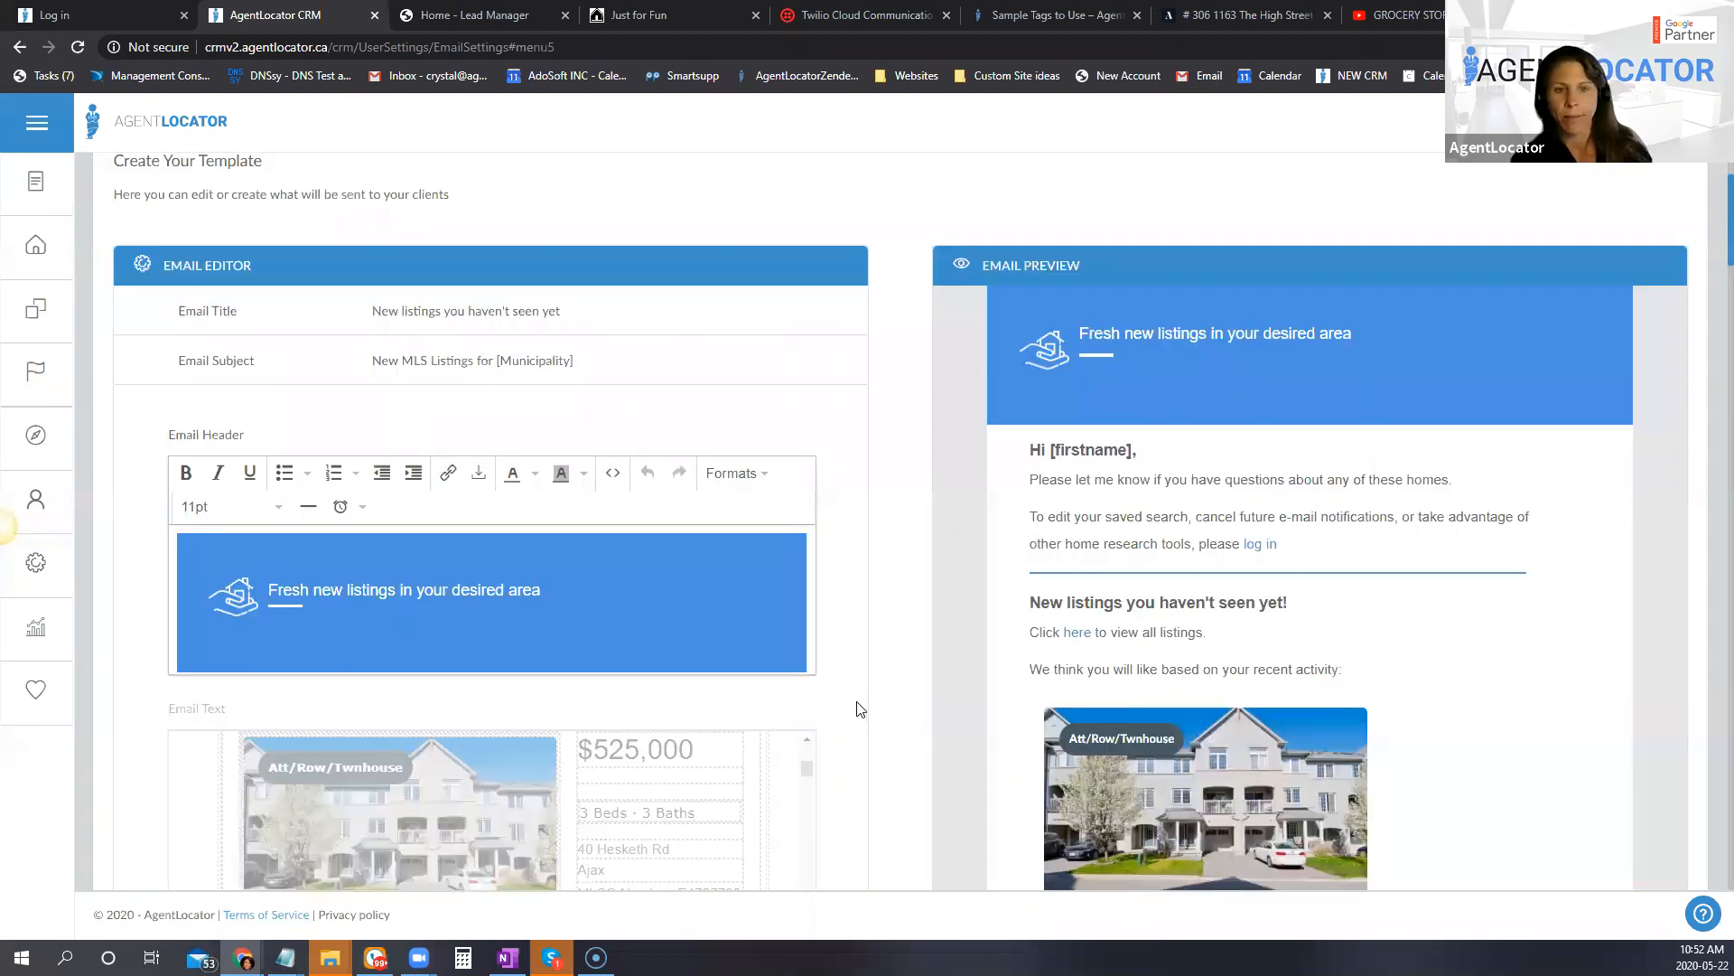
{"action": "scroll", "coordinate": [860, 708], "scroll_direction": "down", "scroll_amount": 5}
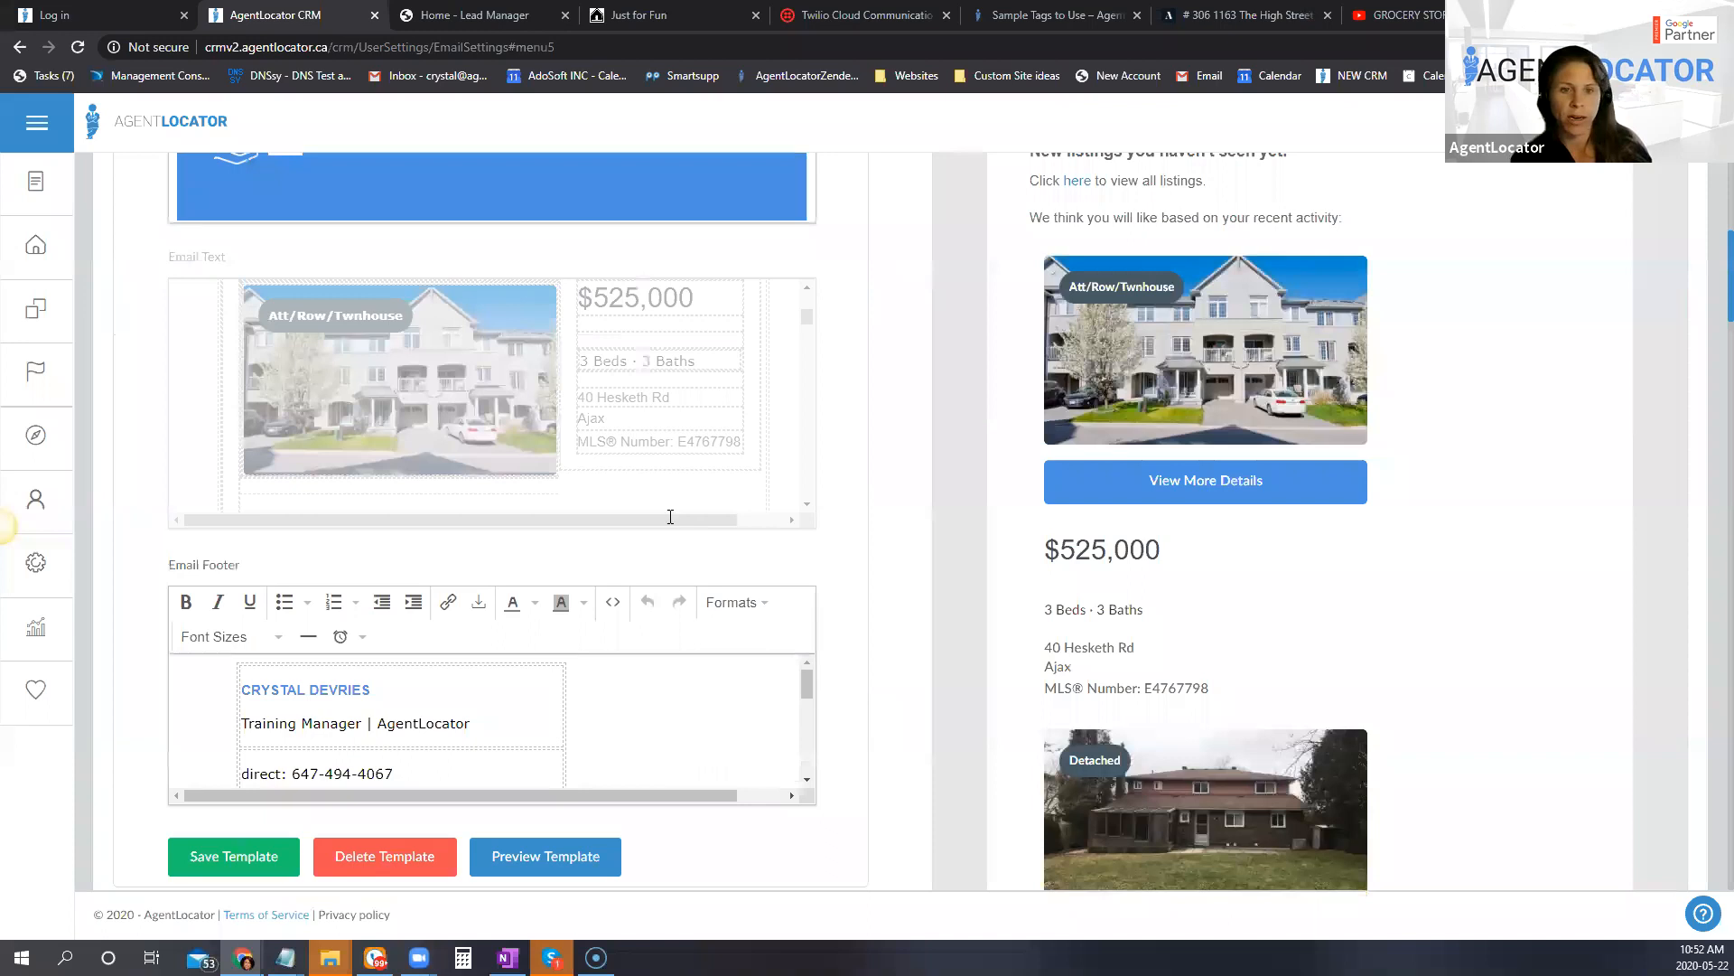
{"action": "scroll", "coordinate": [750, 492], "scroll_direction": "down", "scroll_amount": 3}
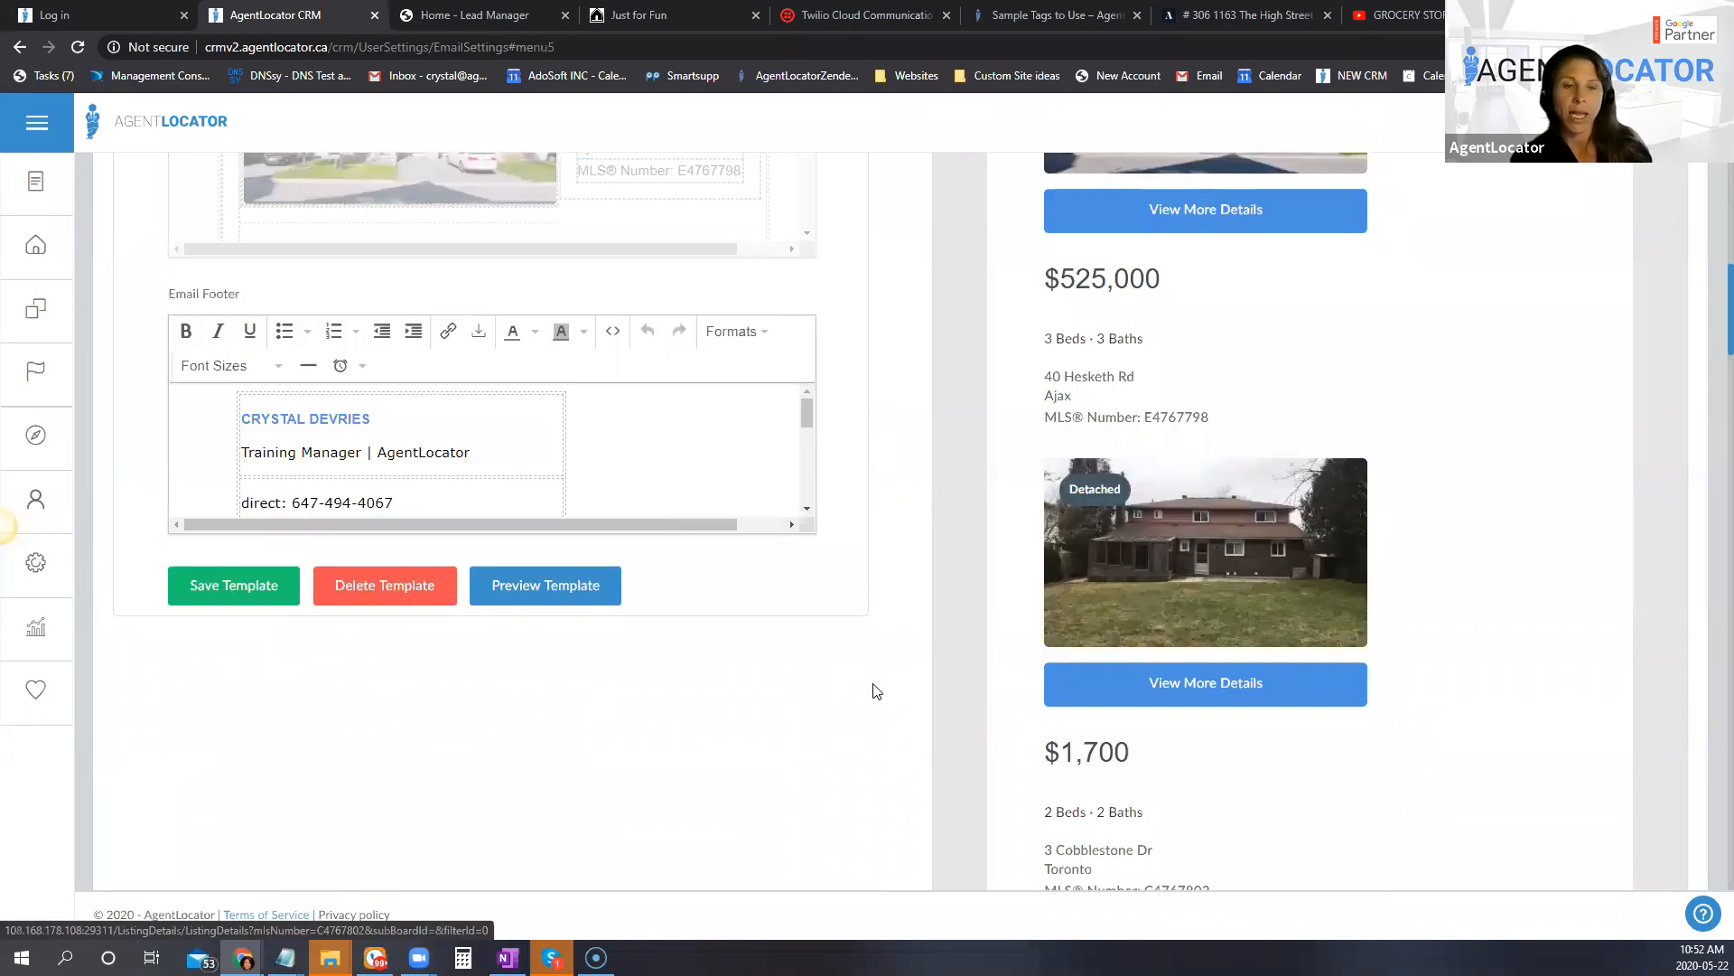
{"action": "scroll", "coordinate": [926, 714], "scroll_direction": "up", "scroll_amount": 6}
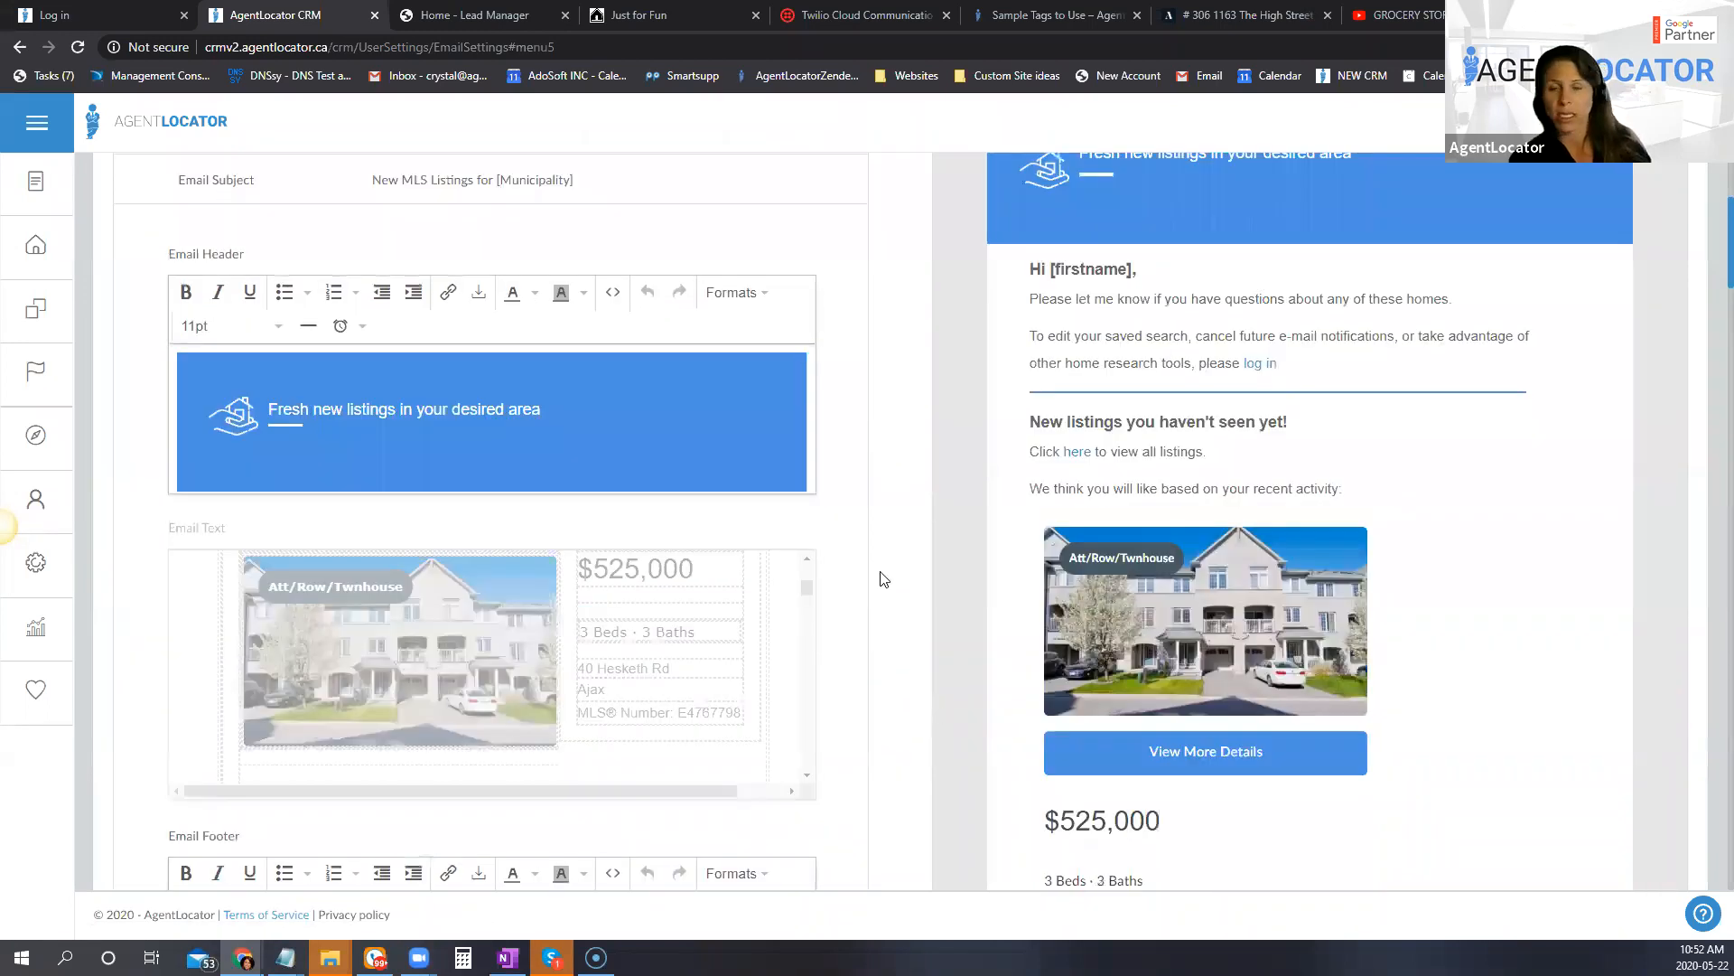
{"action": "scroll", "coordinate": [883, 583], "scroll_direction": "up", "scroll_amount": 4}
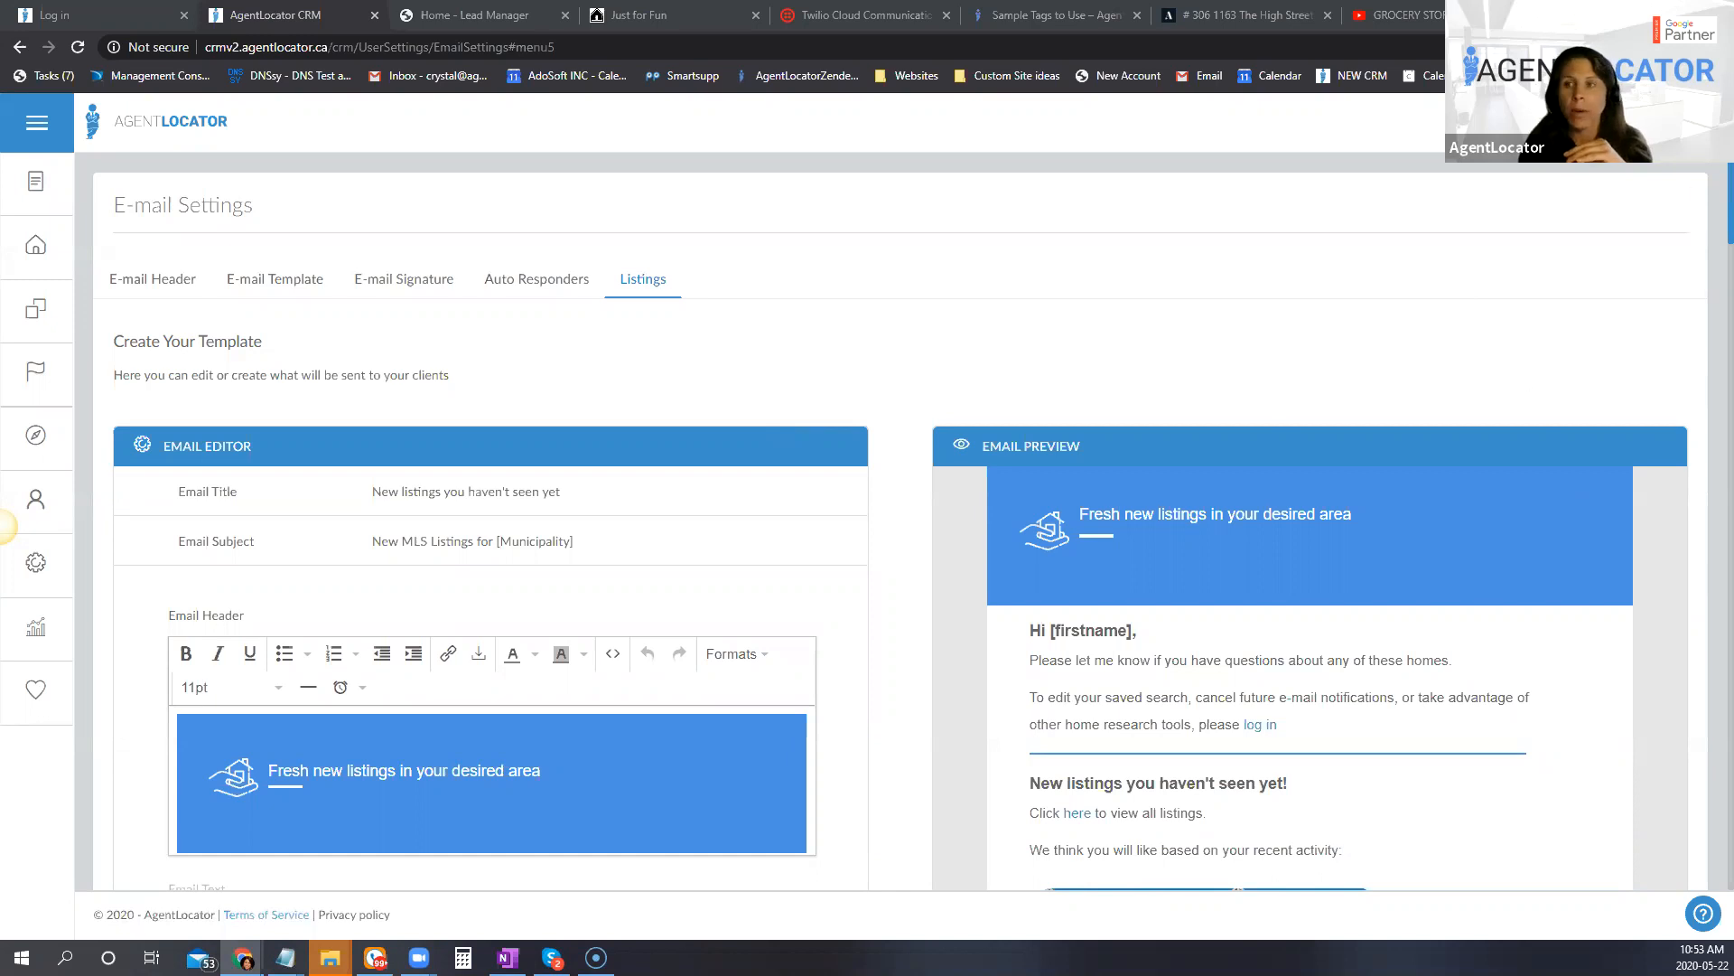
Step: Go to the user accounts list and open the preferences of the AgentLocator Training account
{"action": "mouse_move", "coordinate": [41, 194]}
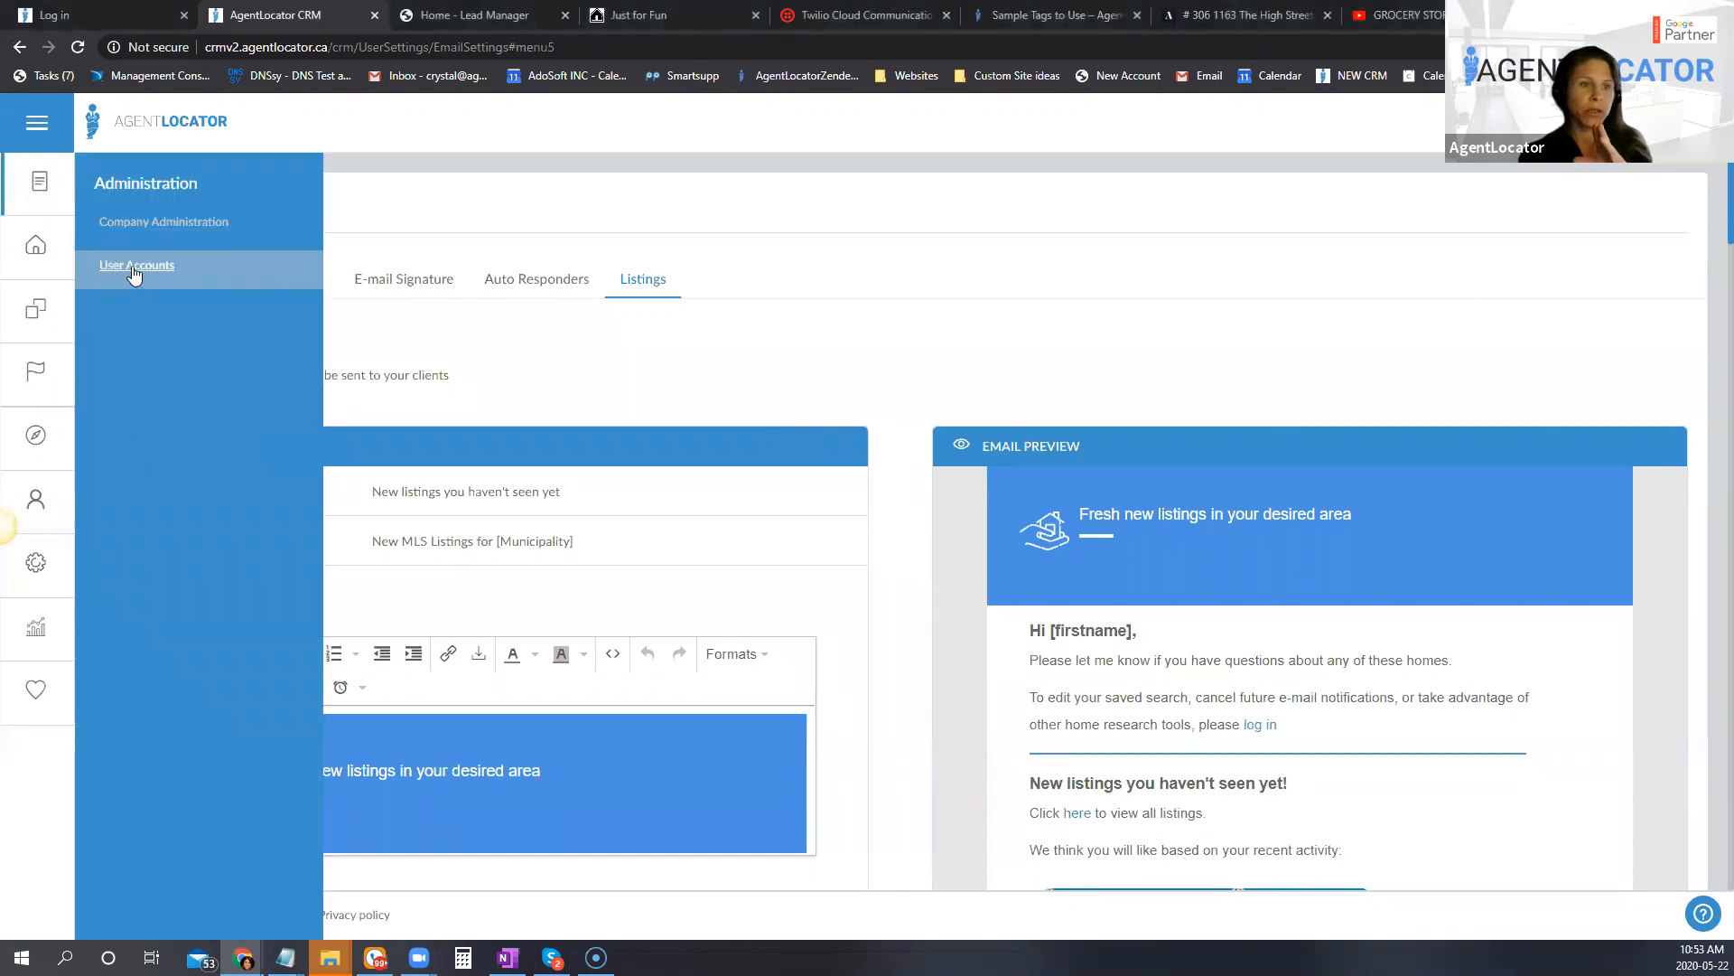
{"action": "left_click", "coordinate": [136, 268]}
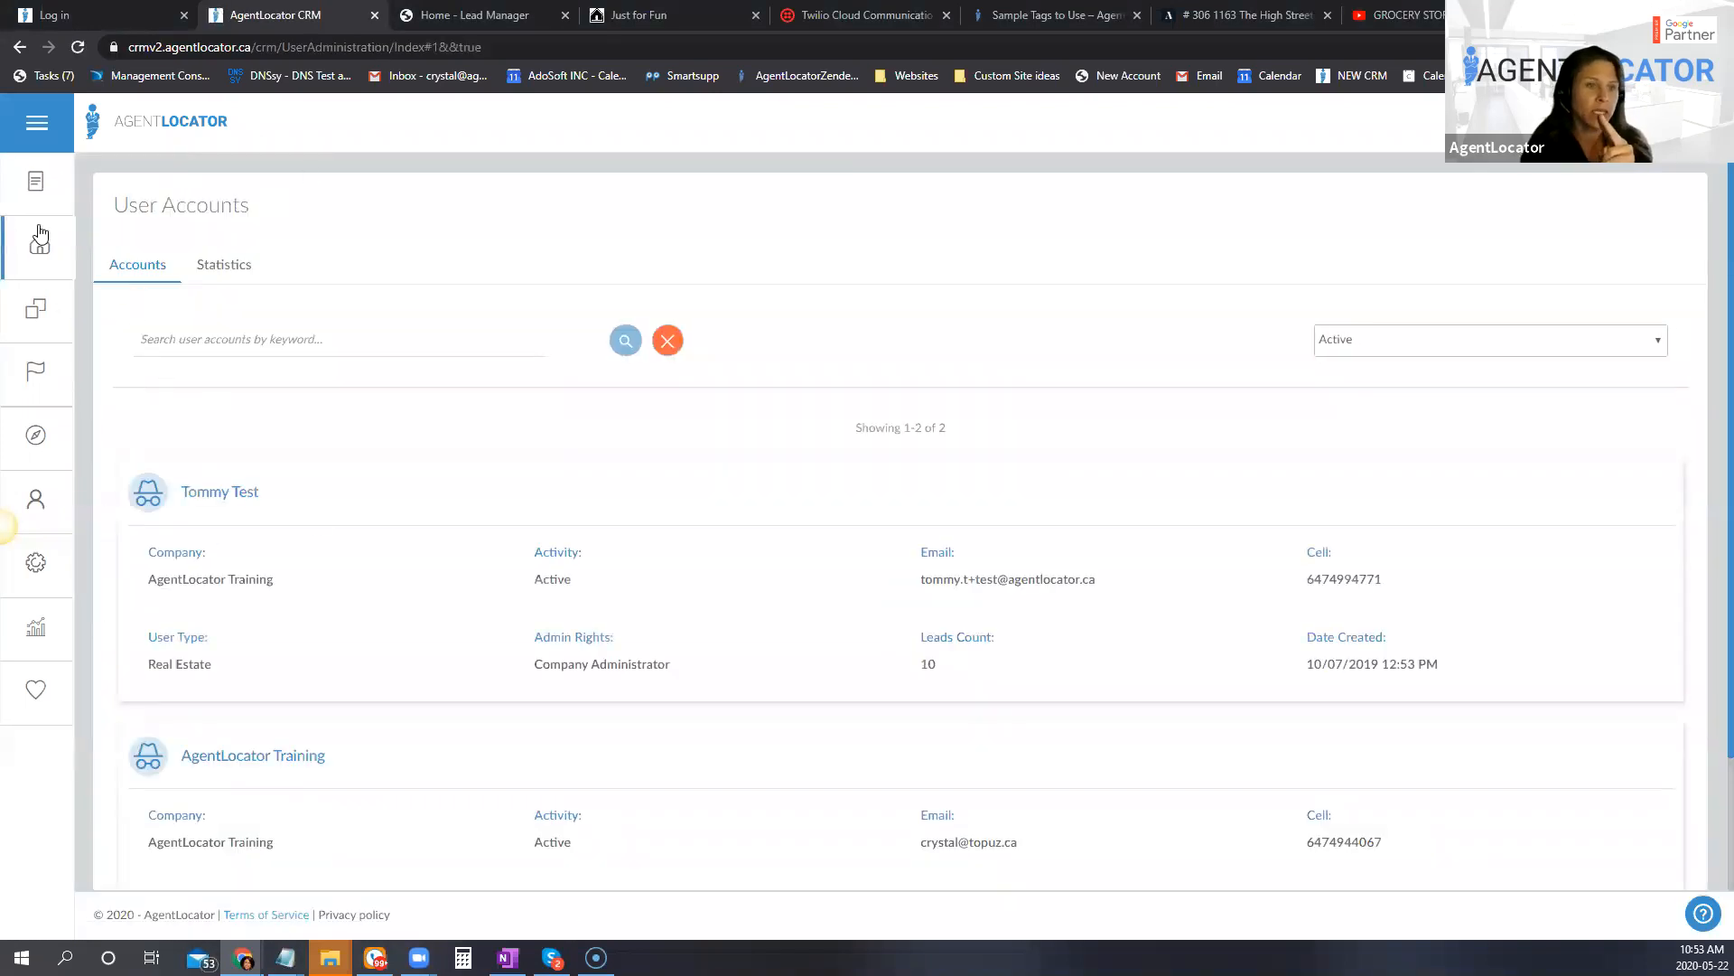
{"action": "left_click", "coordinate": [56, 183]}
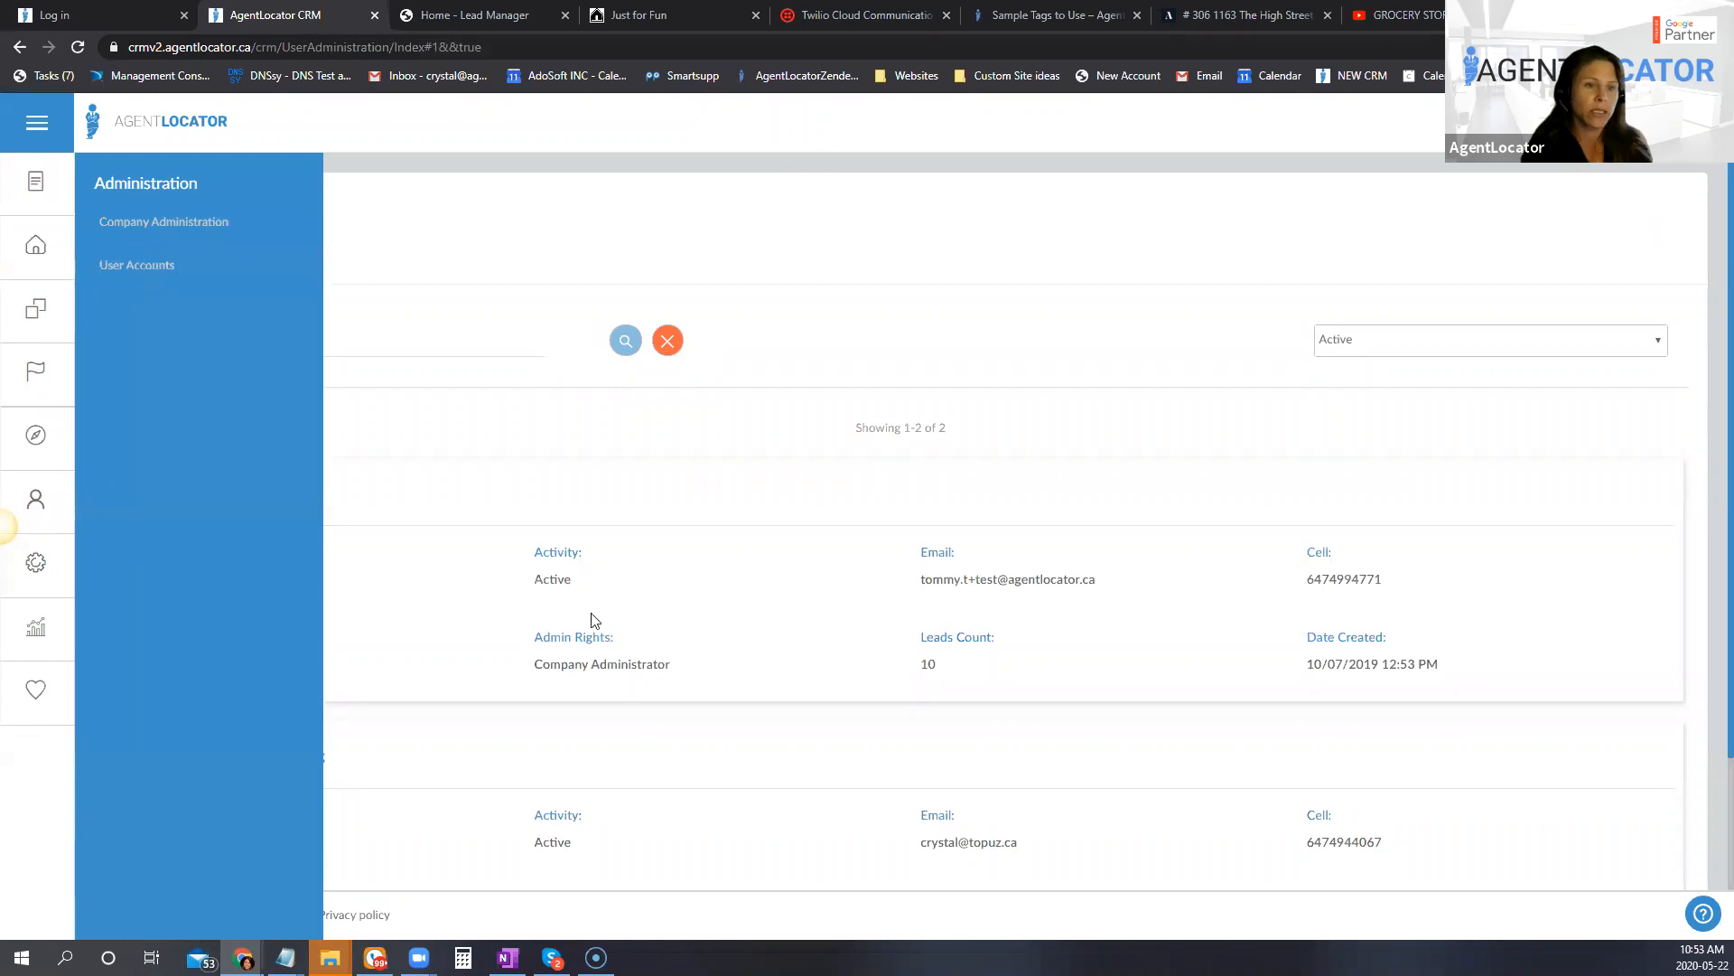
{"action": "left_click", "coordinate": [505, 573]}
{"action": "scroll", "coordinate": [282, 664], "scroll_direction": "down", "scroll_amount": 1}
{"action": "left_click", "coordinate": [244, 666]}
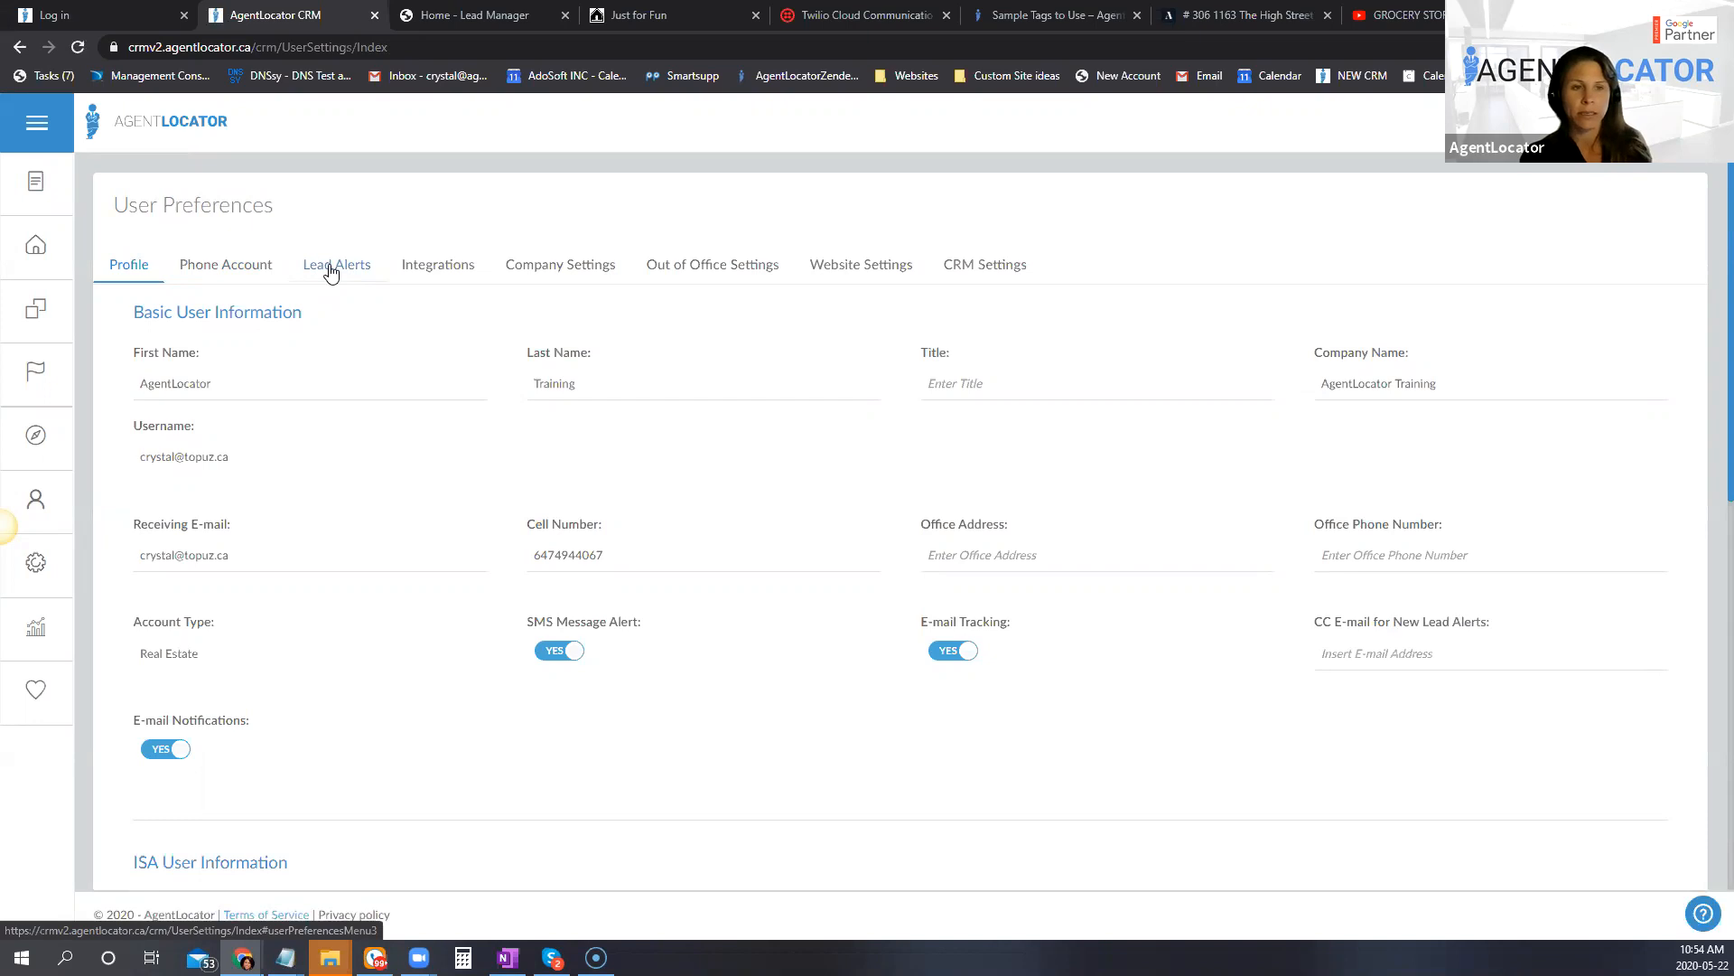
Step: Open the lead alert settings and set the first-time or after-4-hours activity alert to Only on selected Leads
{"action": "left_click", "coordinate": [332, 272]}
{"action": "scroll", "coordinate": [317, 488], "scroll_direction": "down", "scroll_amount": 3}
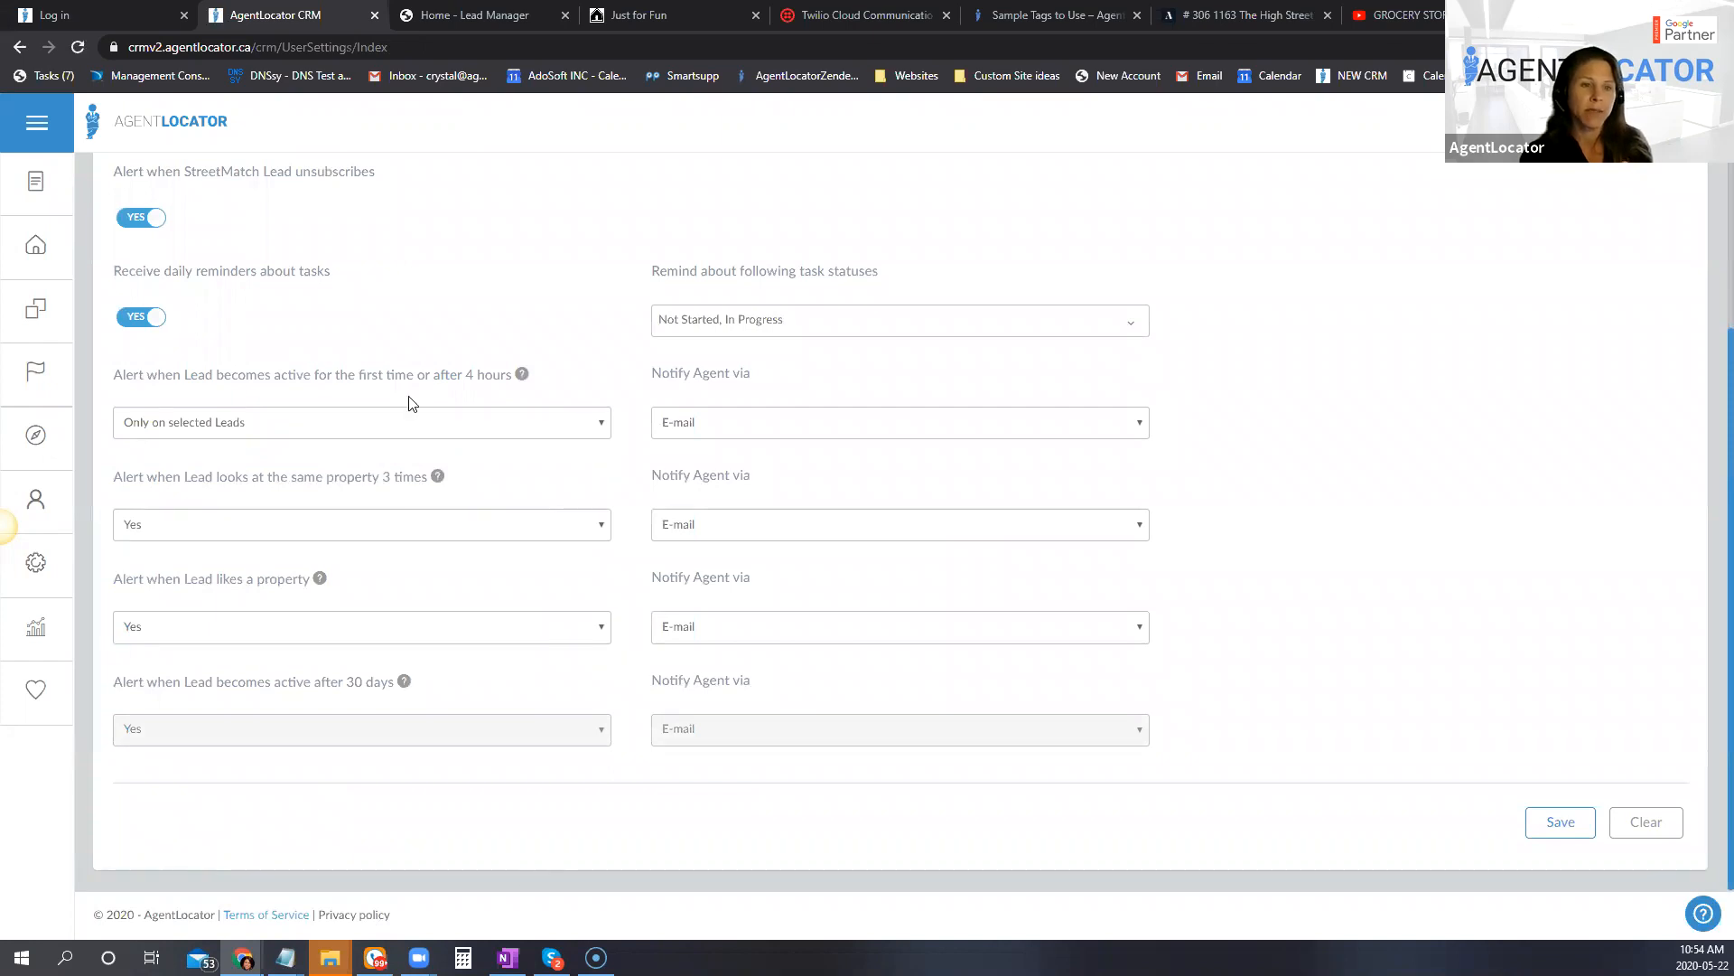
{"action": "left_click", "coordinate": [401, 430]}
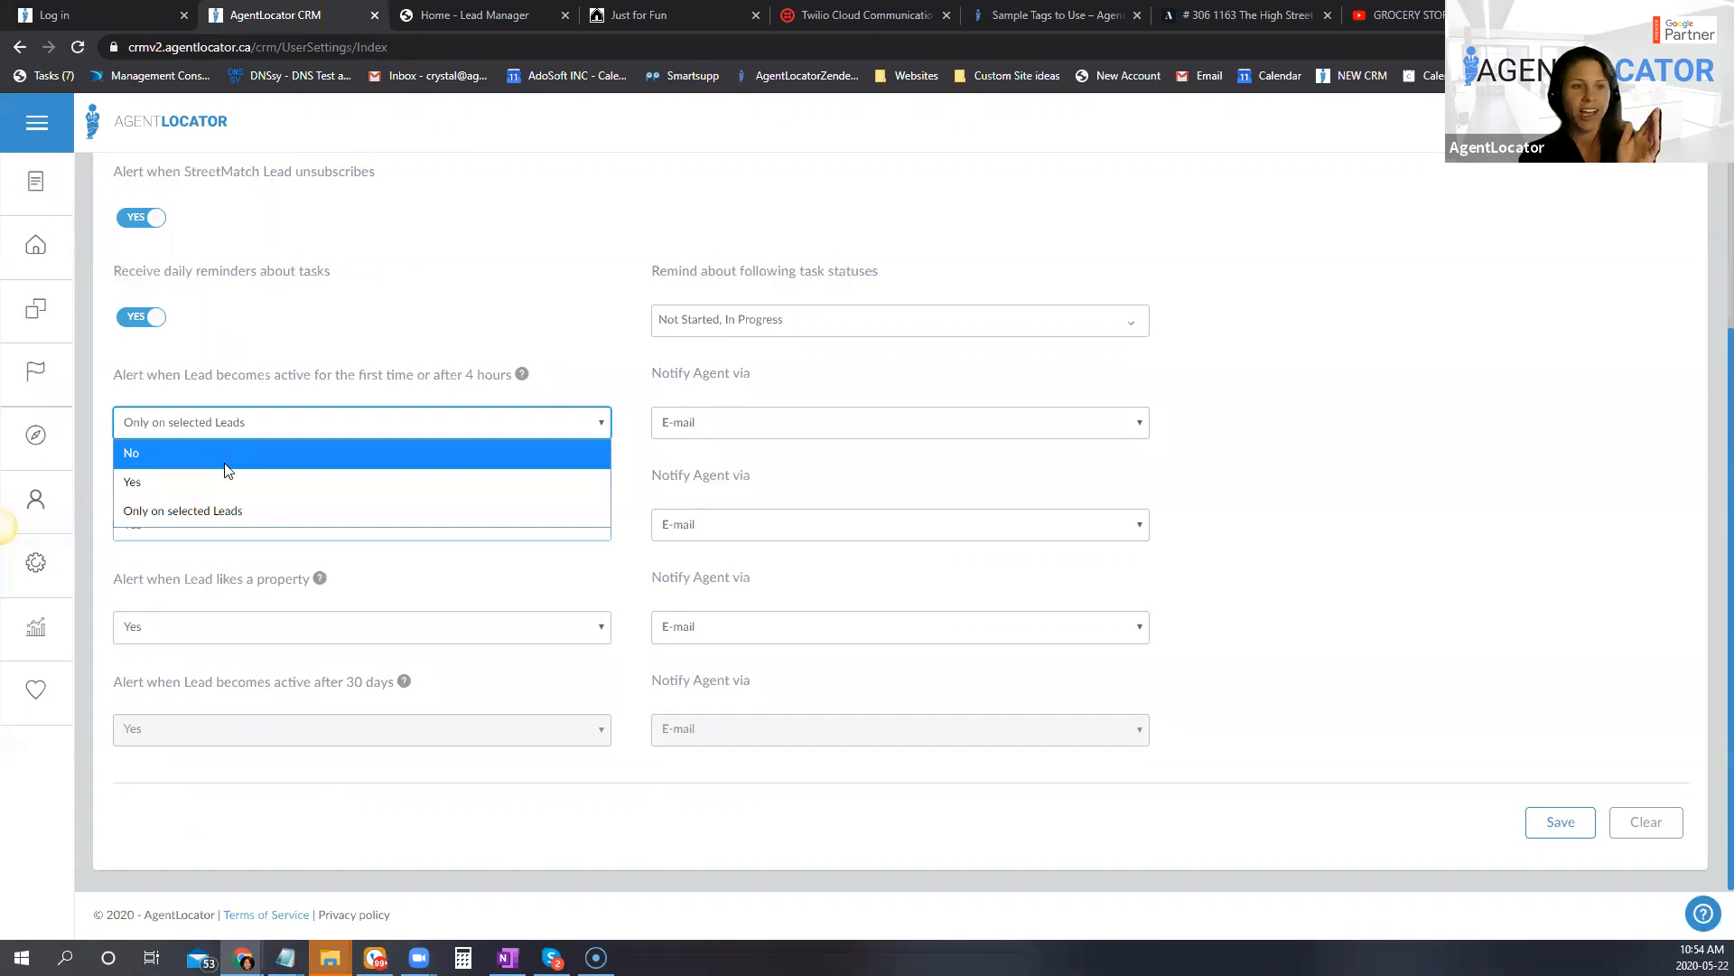
{"action": "left_click", "coordinate": [197, 452]}
{"action": "left_click", "coordinate": [258, 426]}
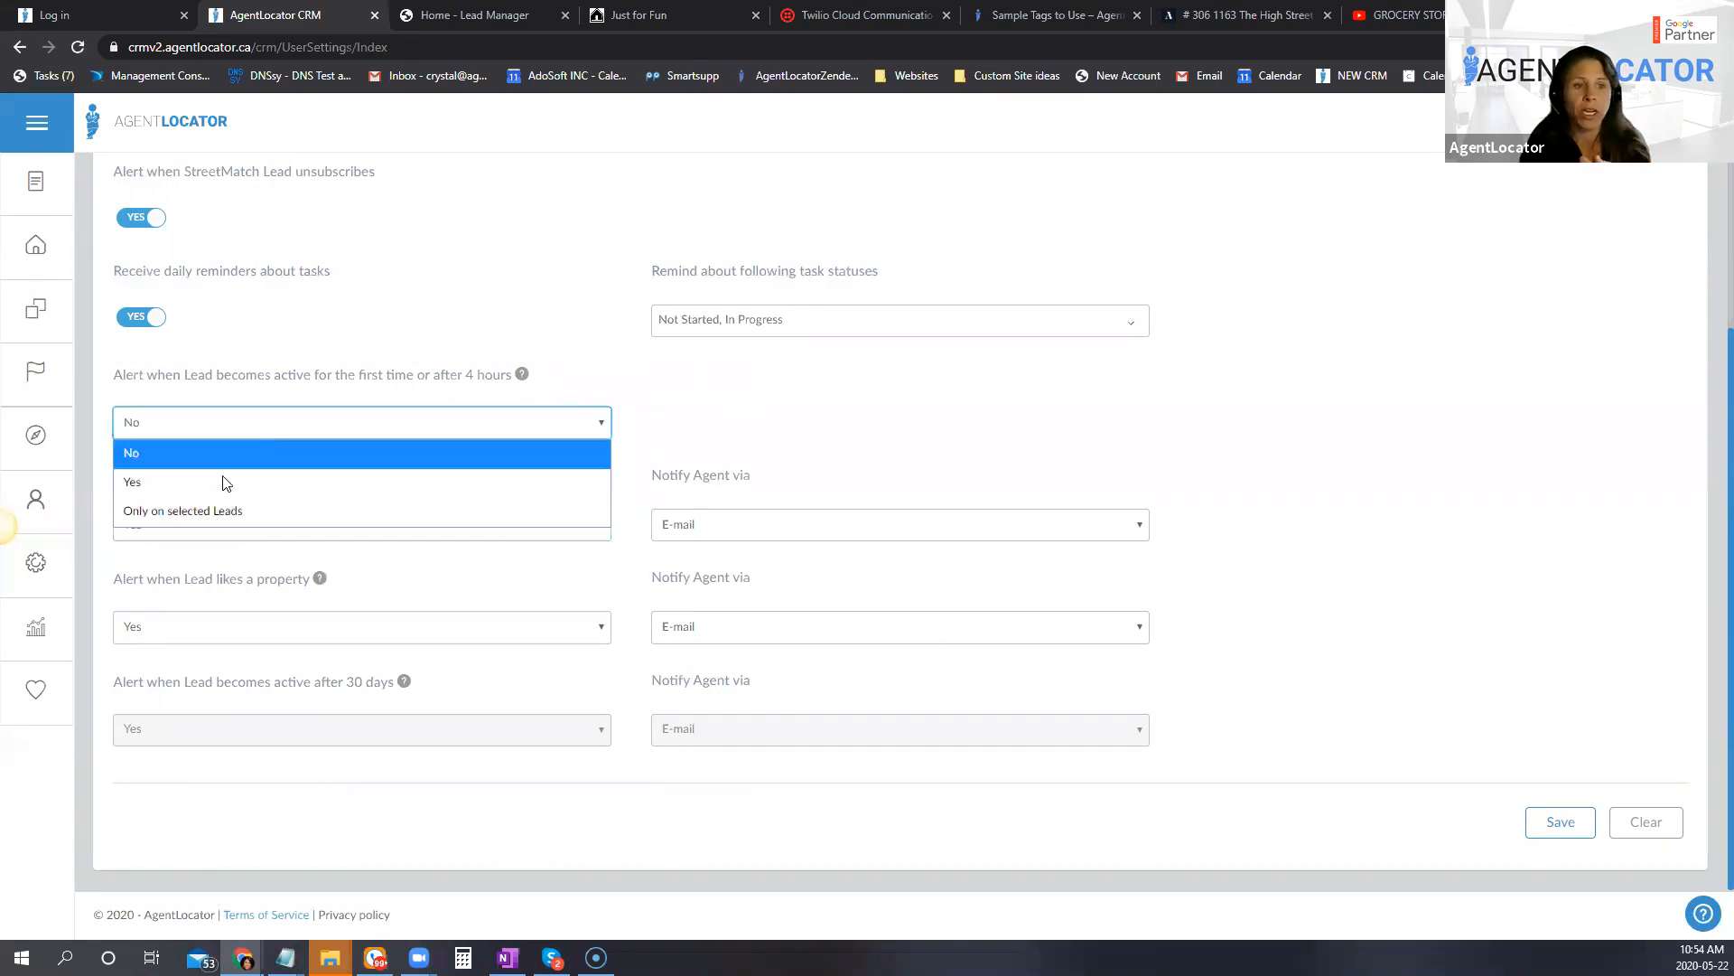
{"action": "left_click", "coordinate": [208, 511]}
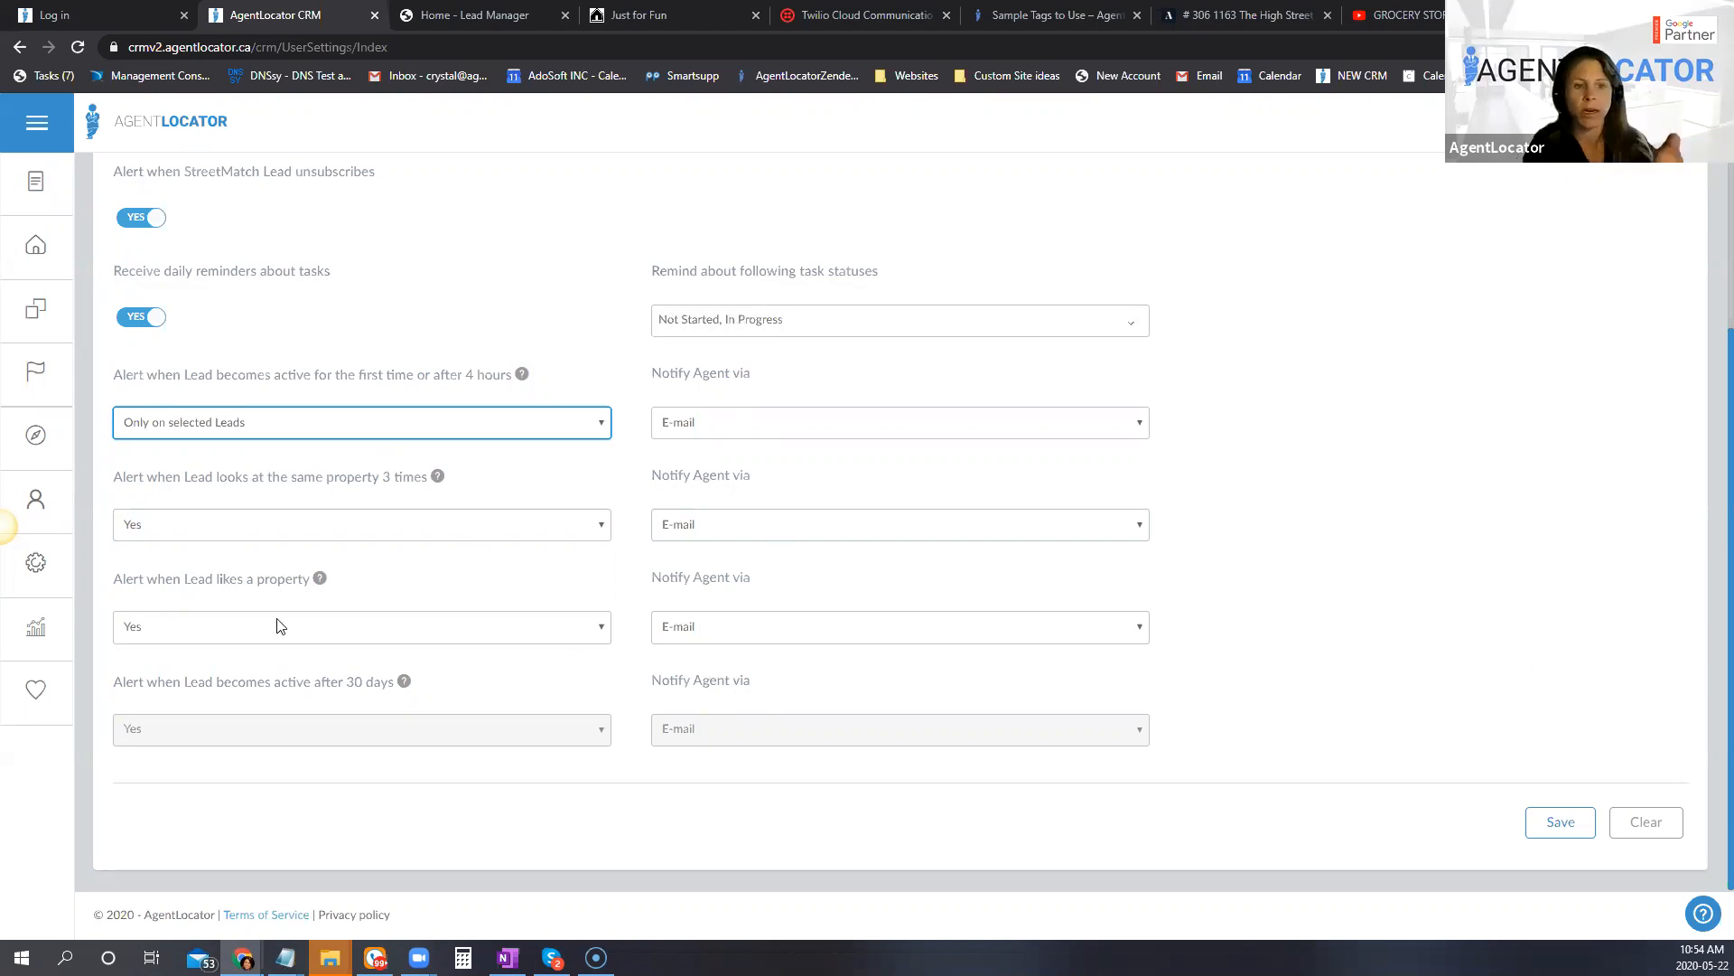
{"action": "left_click", "coordinate": [251, 623]}
{"action": "left_click", "coordinate": [417, 592]}
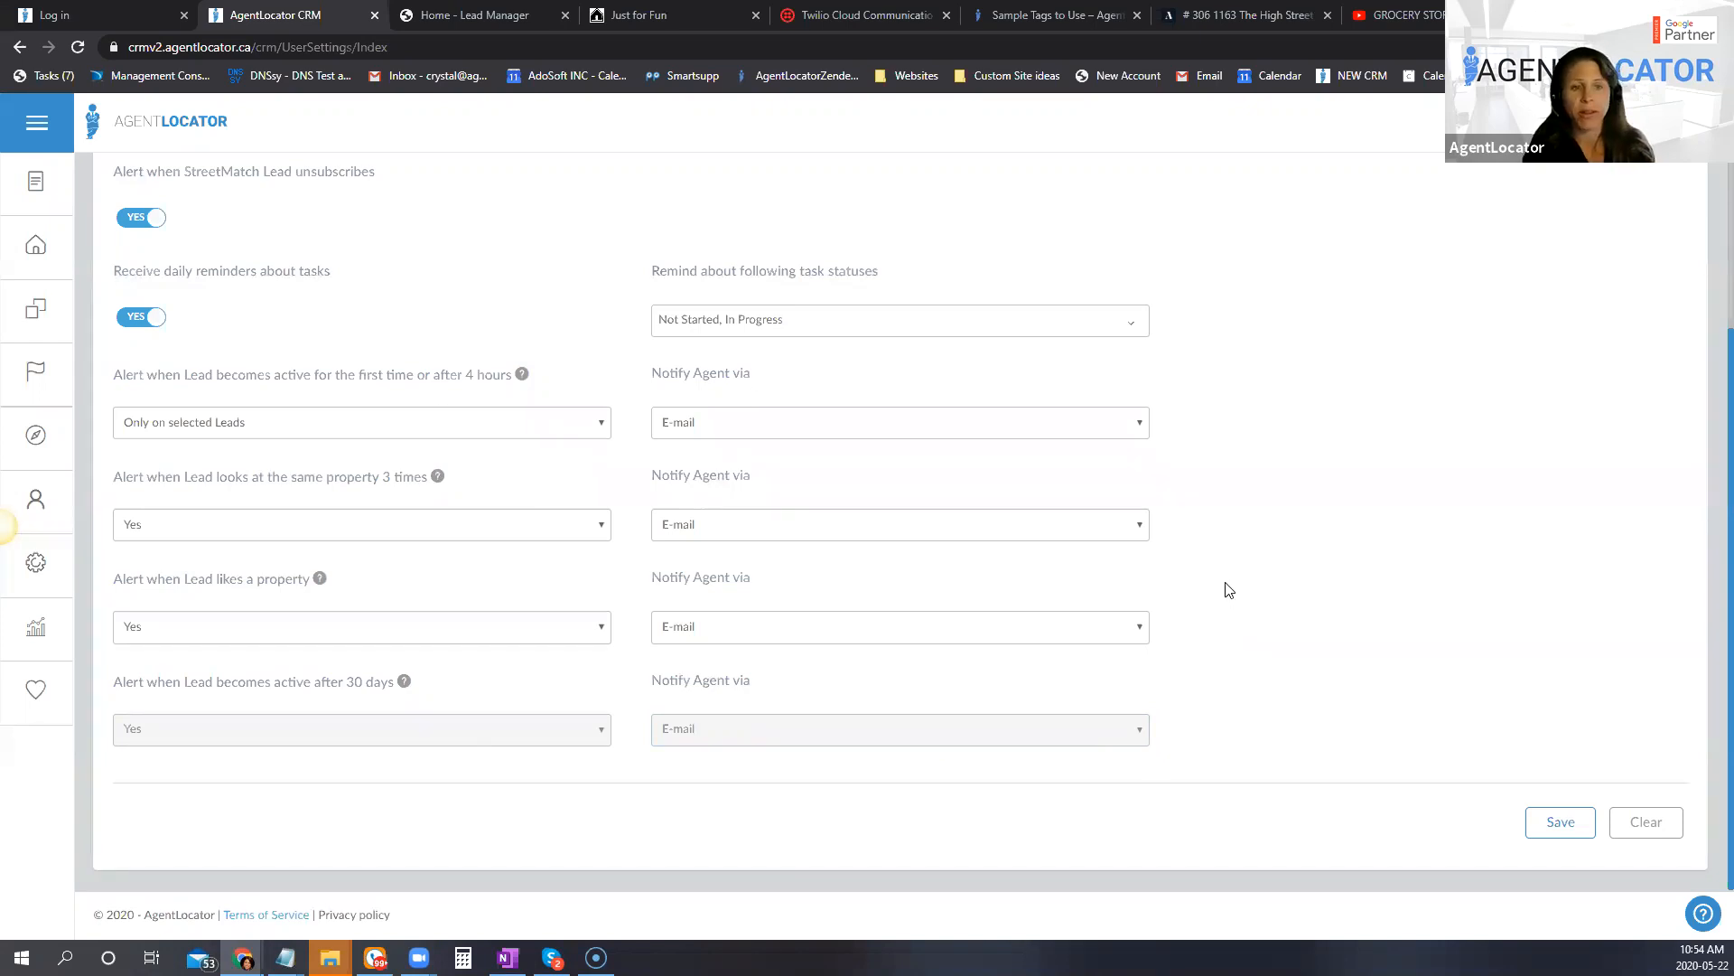
Step: Return to the user's profile preferences, turn off SMS Message Alert and save the change
{"action": "scroll", "coordinate": [1238, 604], "scroll_direction": "up", "scroll_amount": 3}
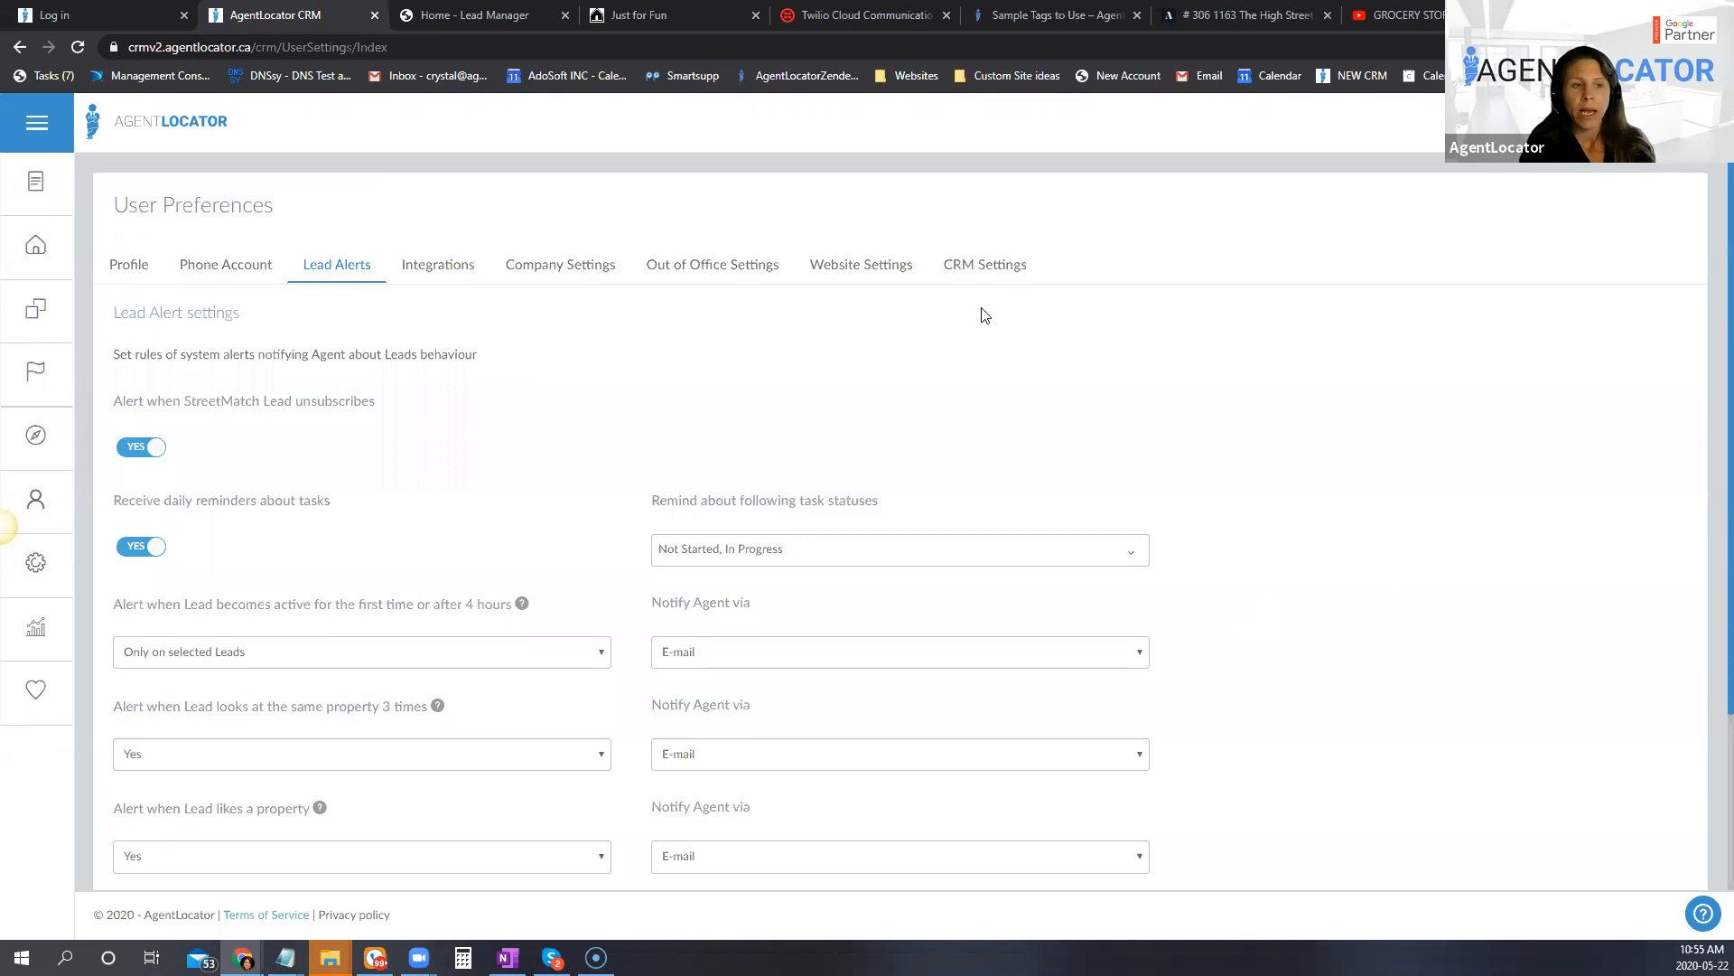
{"action": "left_click", "coordinate": [129, 266]}
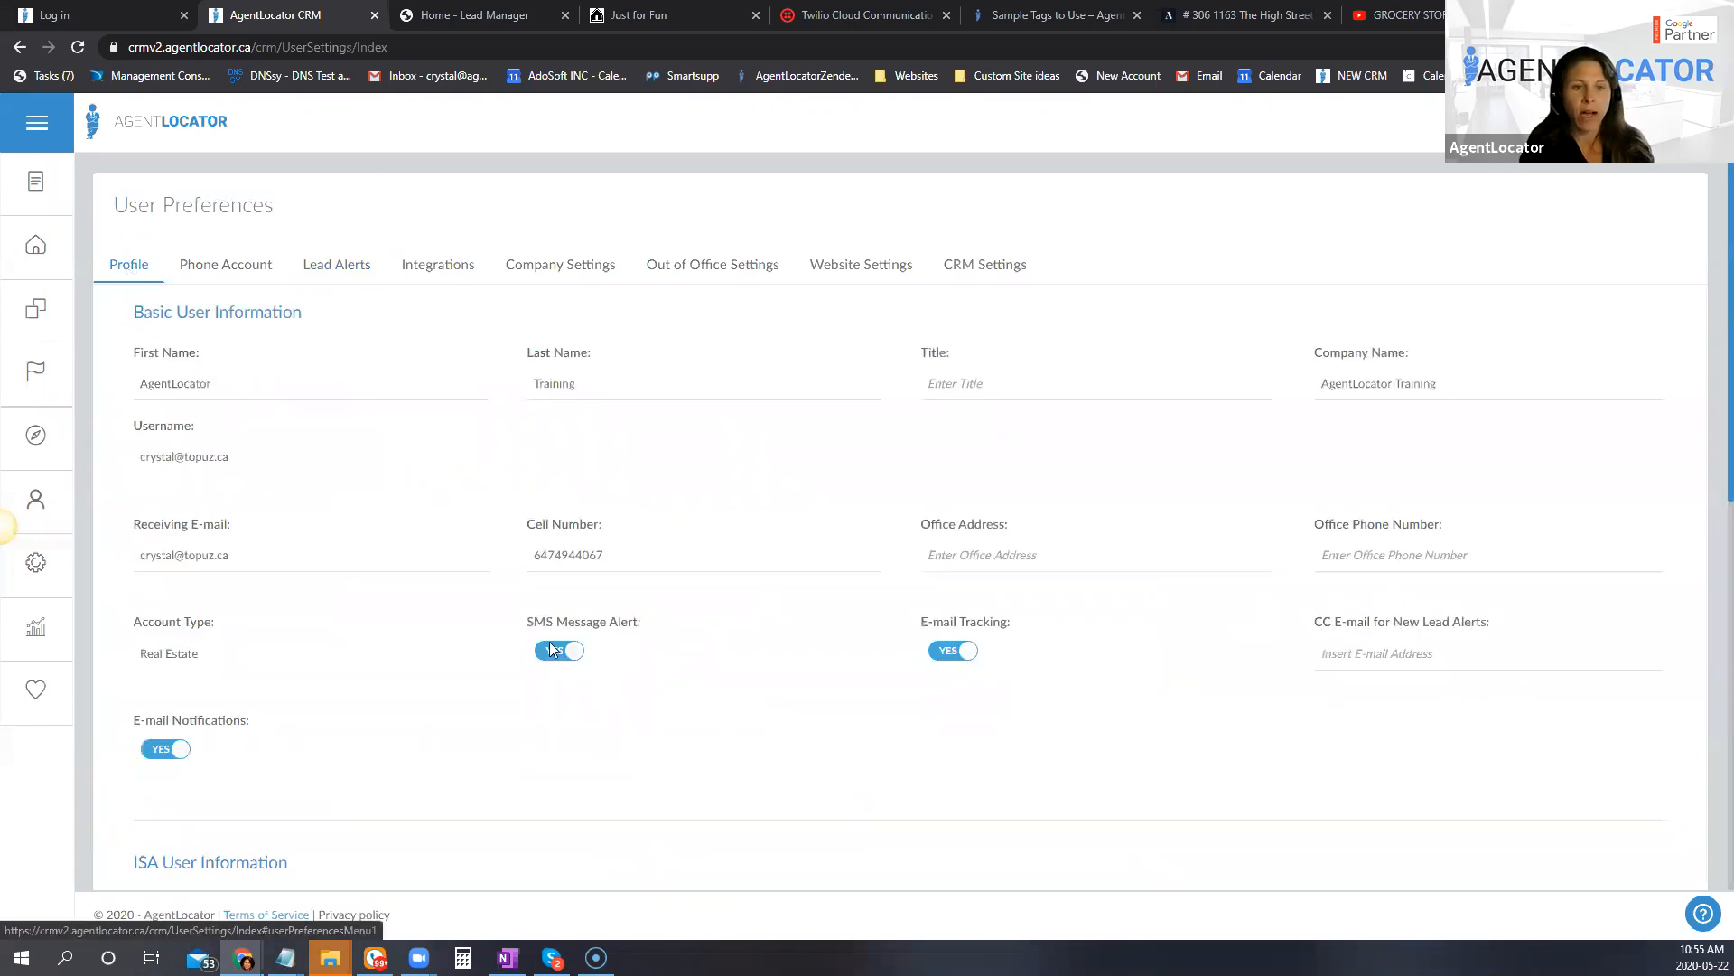
{"action": "scroll", "coordinate": [639, 449], "scroll_direction": "down", "scroll_amount": 1}
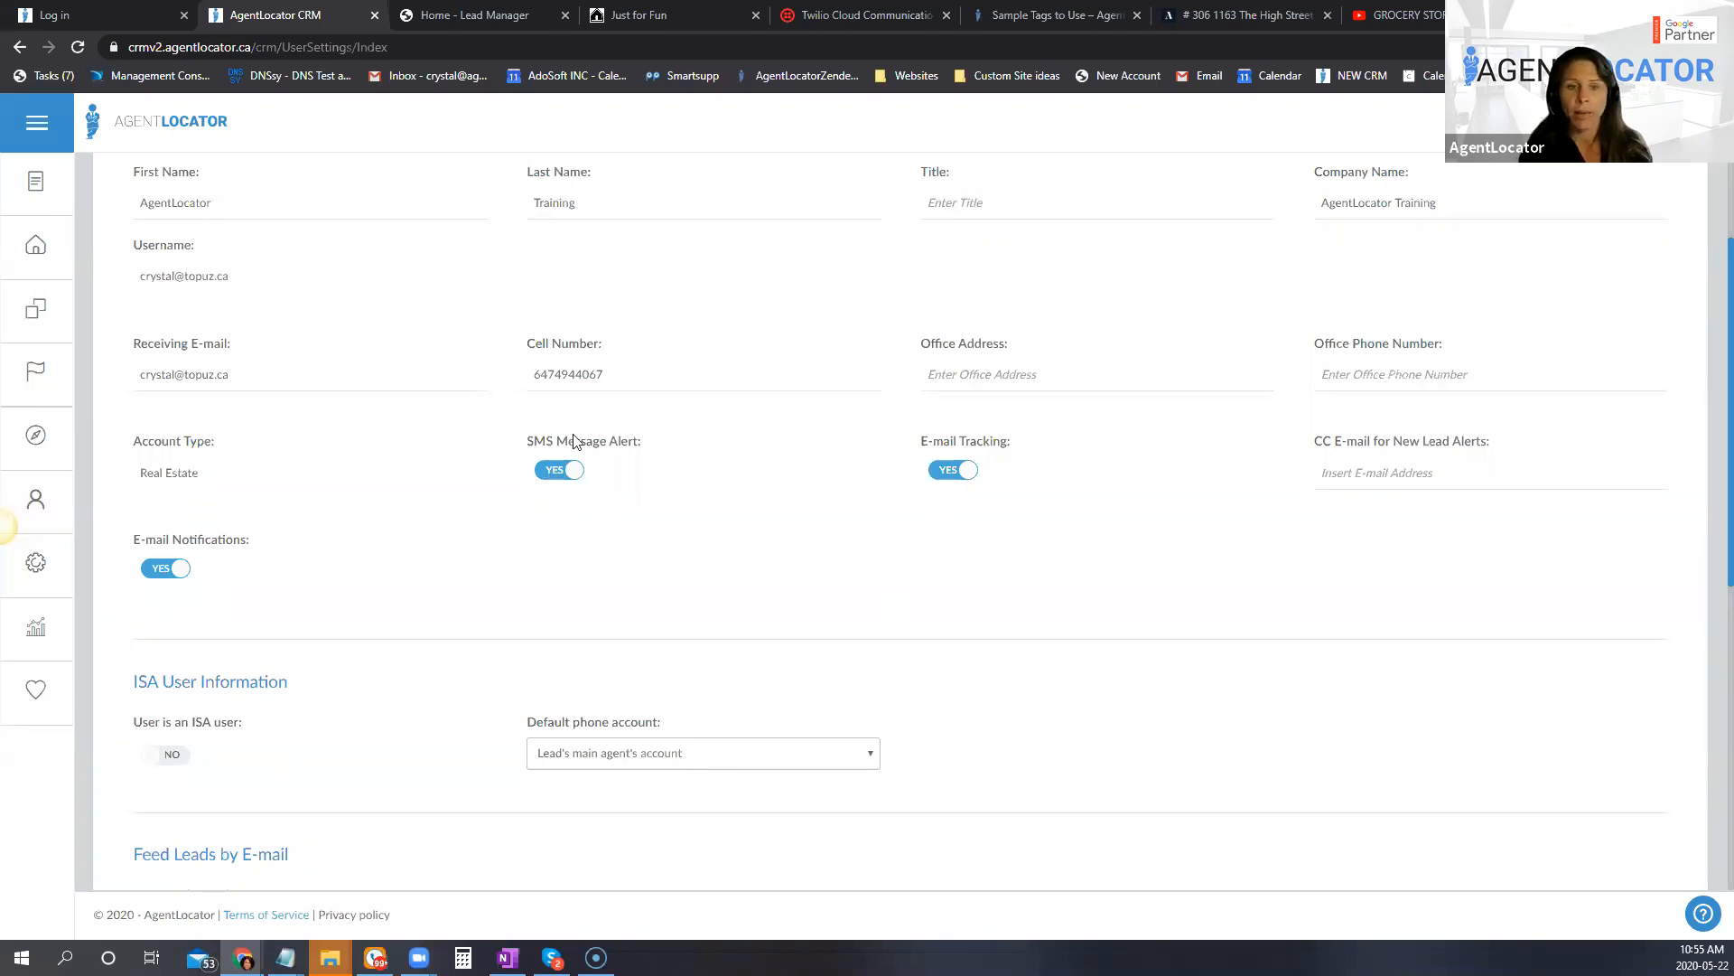
{"action": "scroll", "coordinate": [542, 407], "scroll_direction": "up", "scroll_amount": 2}
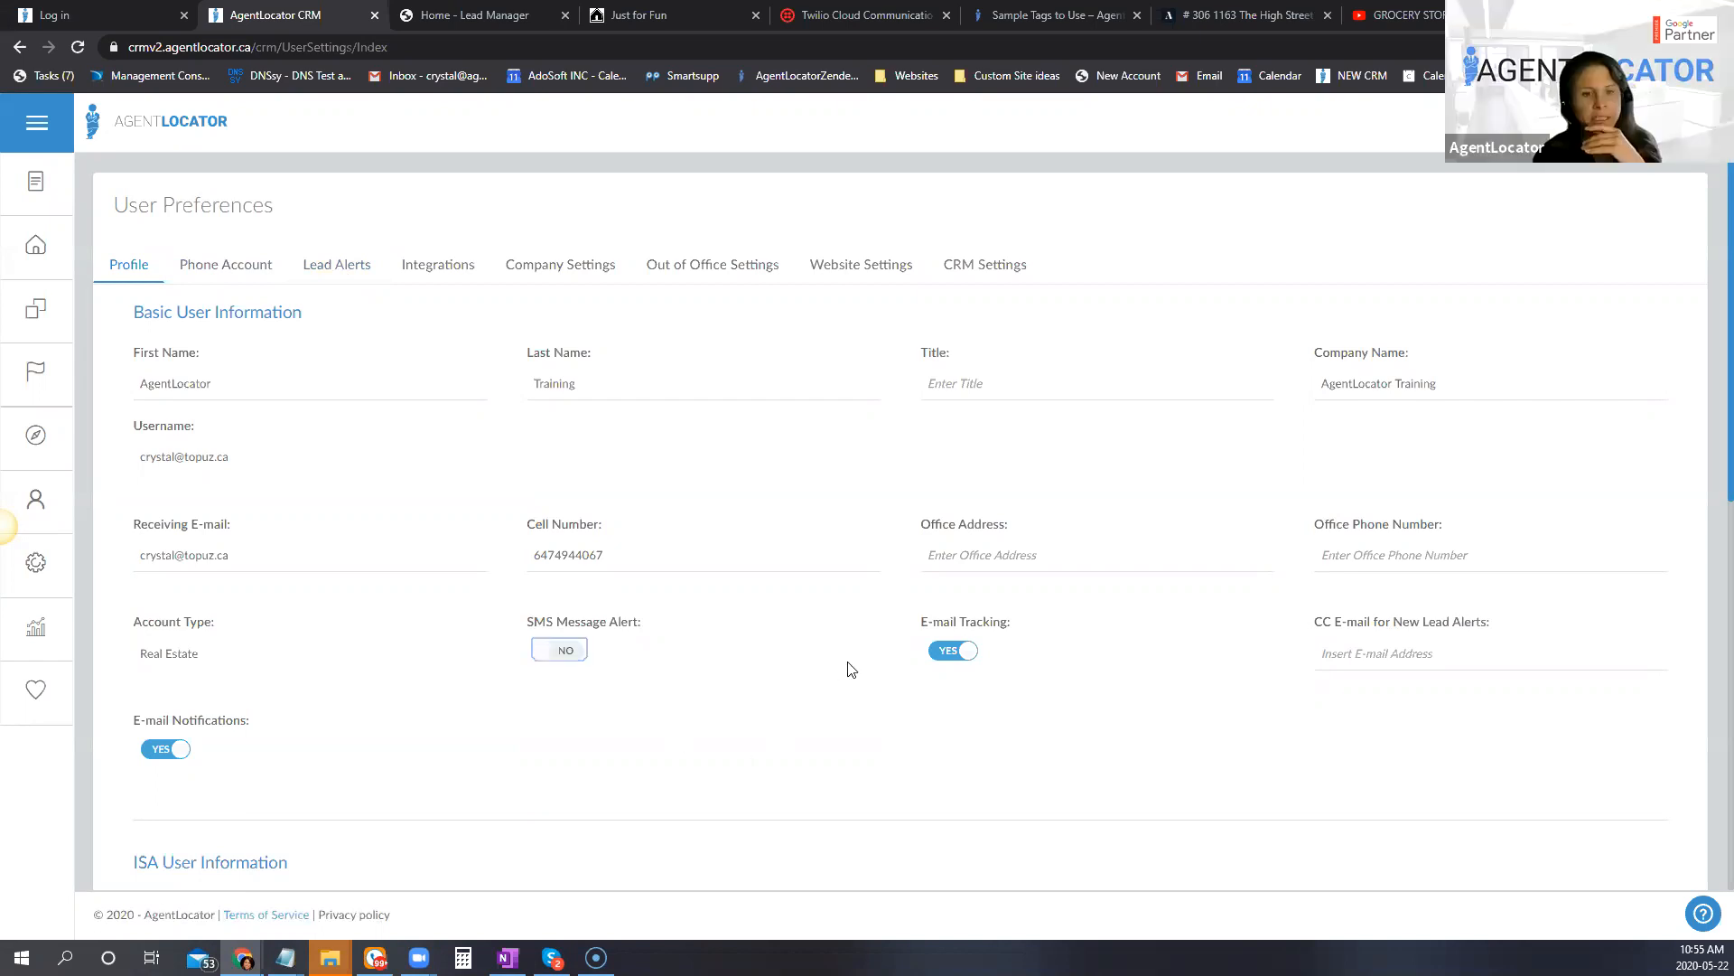
{"action": "scroll", "coordinate": [1011, 687], "scroll_direction": "down", "scroll_amount": 8}
{"action": "left_click", "coordinate": [1642, 613]}
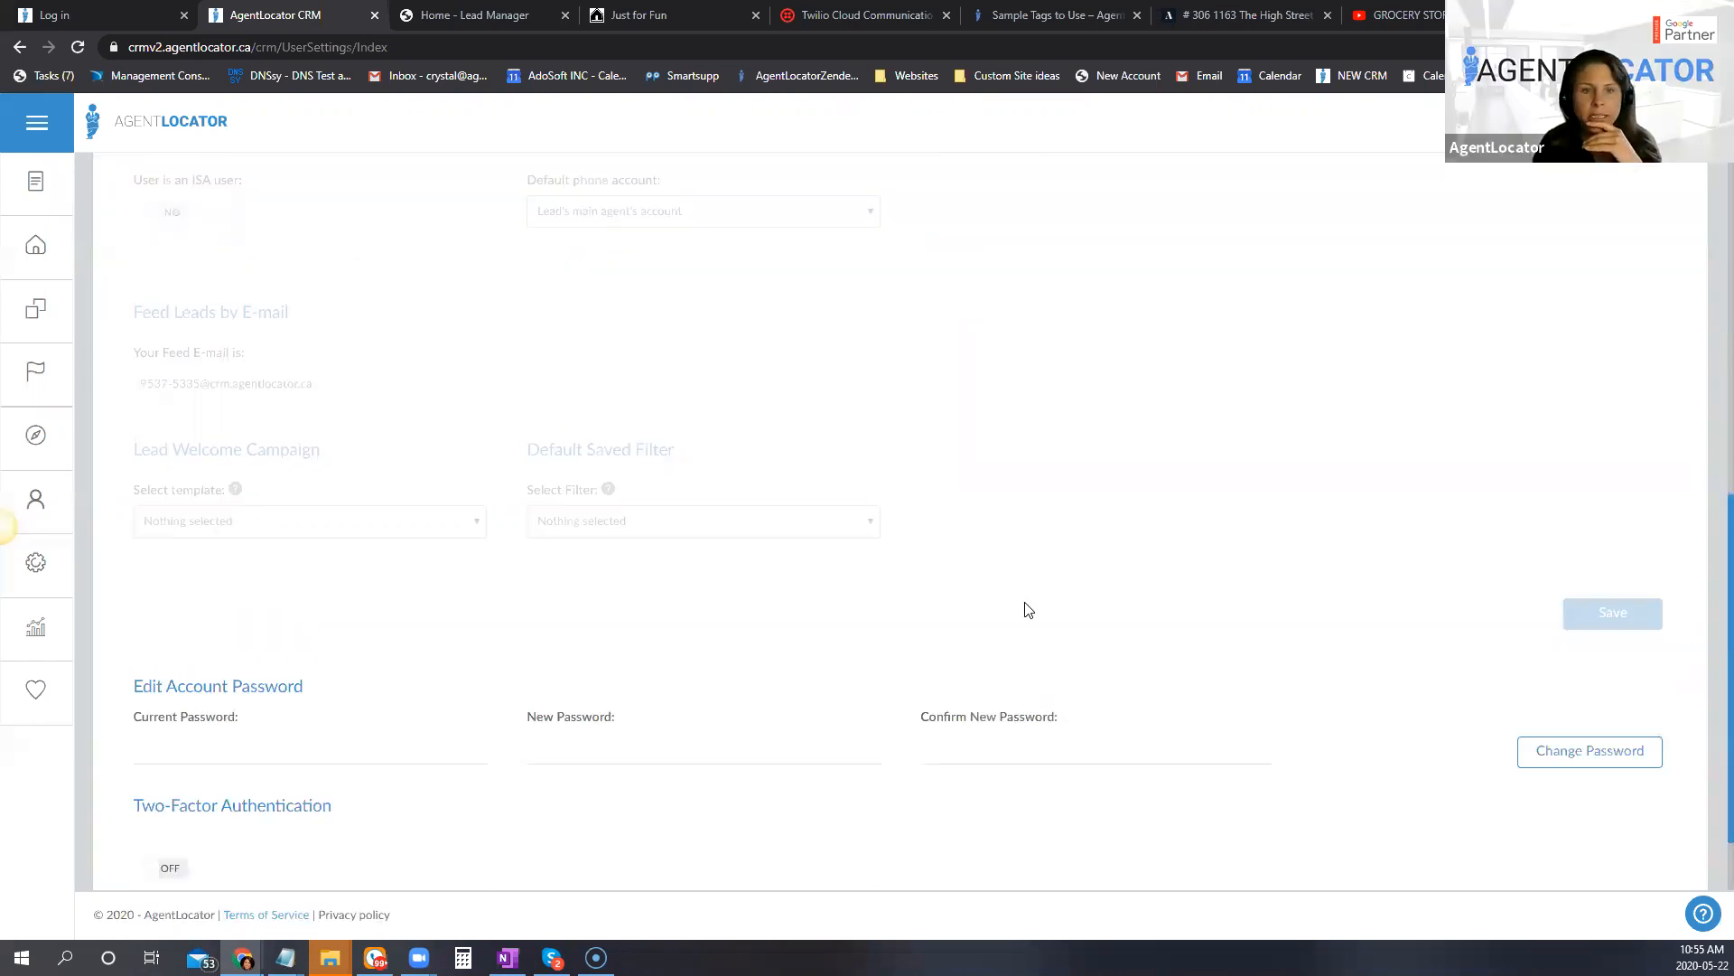
Step: Go to the leads list and open a new SMS to the lead registered 05/15/2020 at 1:35 PM
{"action": "left_click", "coordinate": [35, 246]}
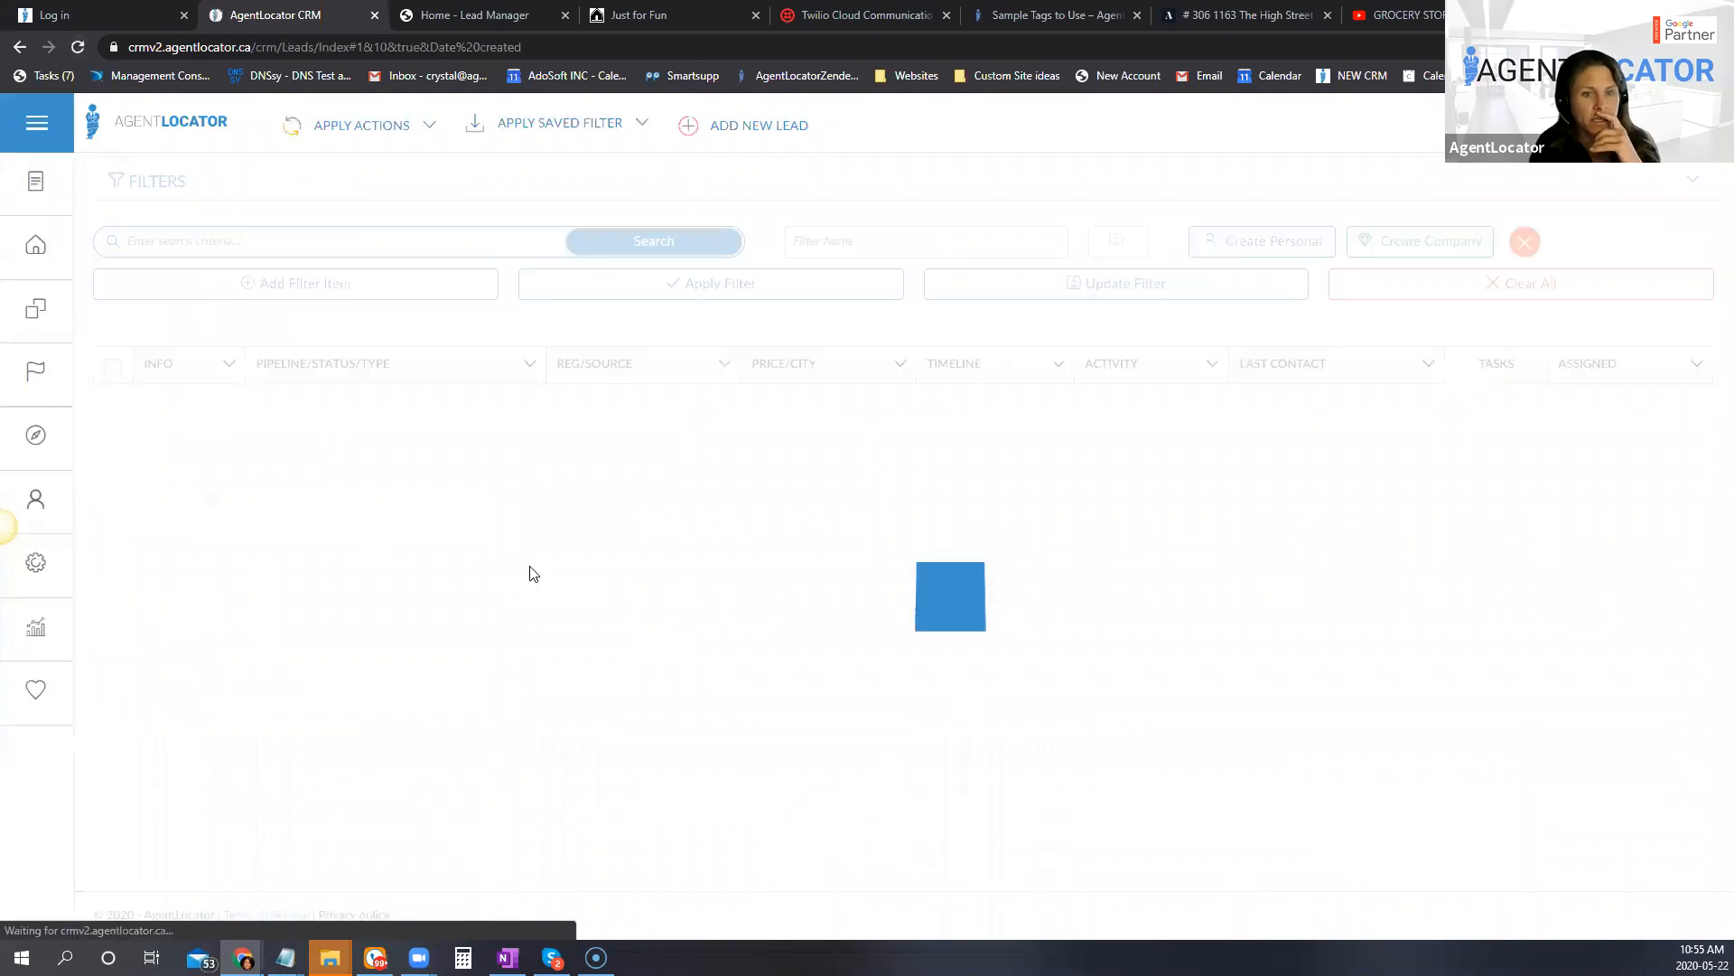
{"action": "scroll", "coordinate": [379, 723], "scroll_direction": "down", "scroll_amount": 1}
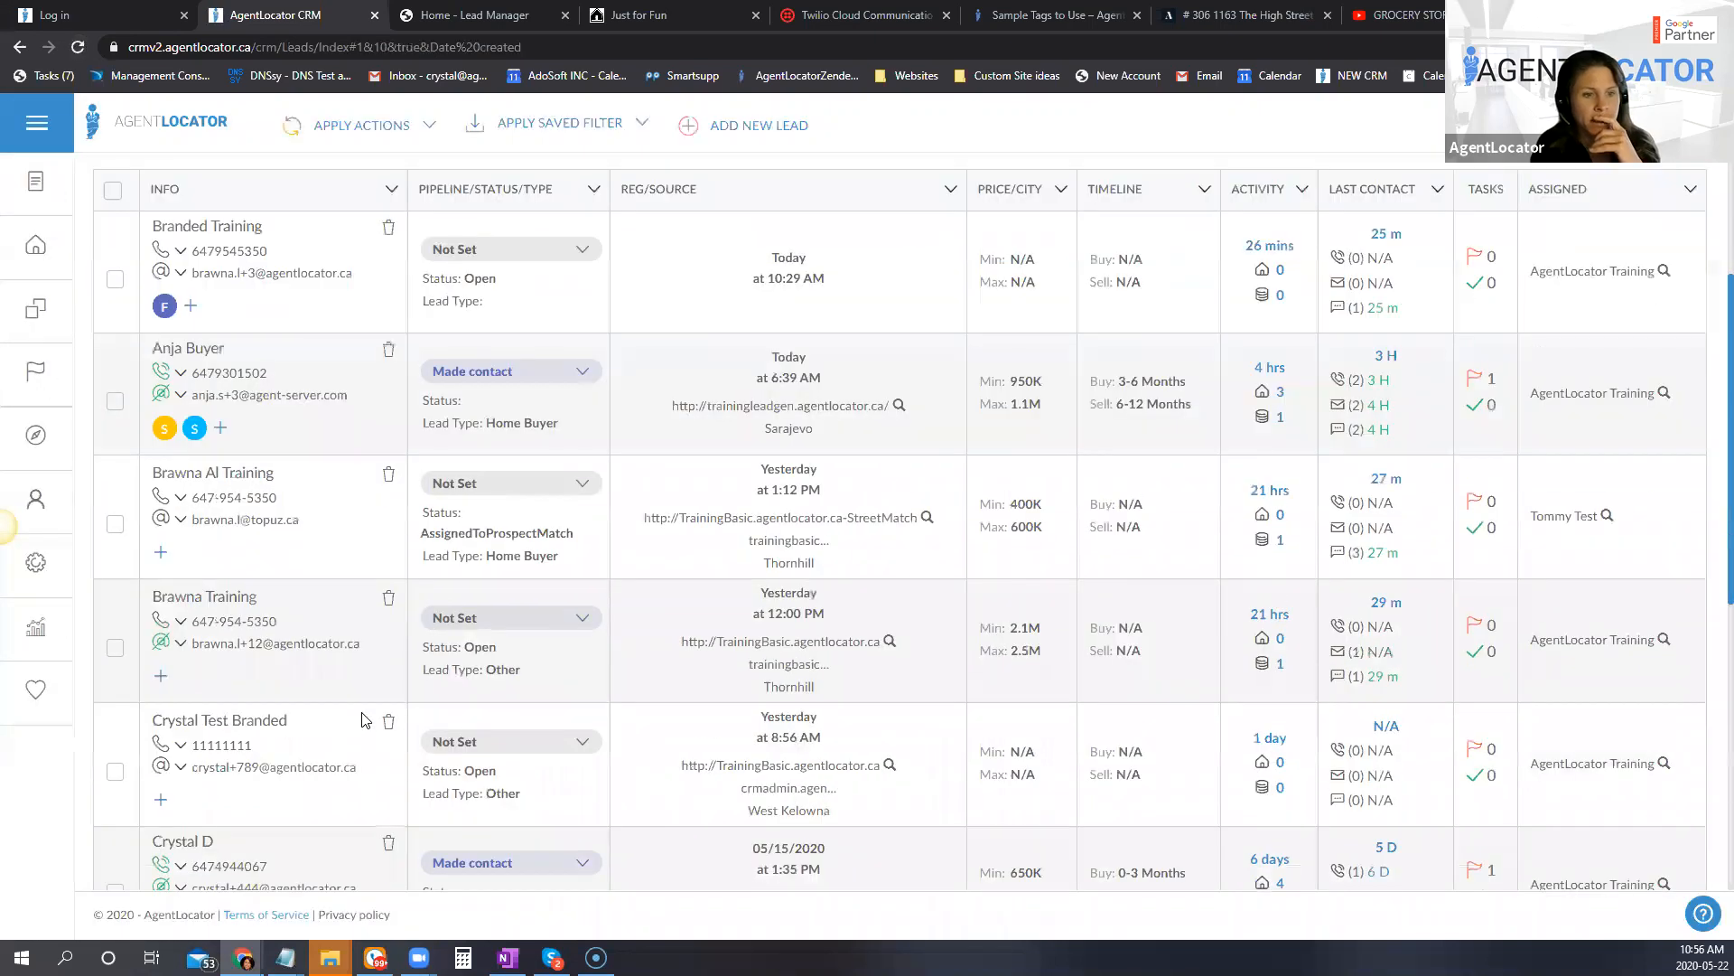
{"action": "scroll", "coordinate": [360, 719], "scroll_direction": "down", "scroll_amount": 5}
{"action": "left_click", "coordinate": [240, 596]}
{"action": "left_click", "coordinate": [234, 645]}
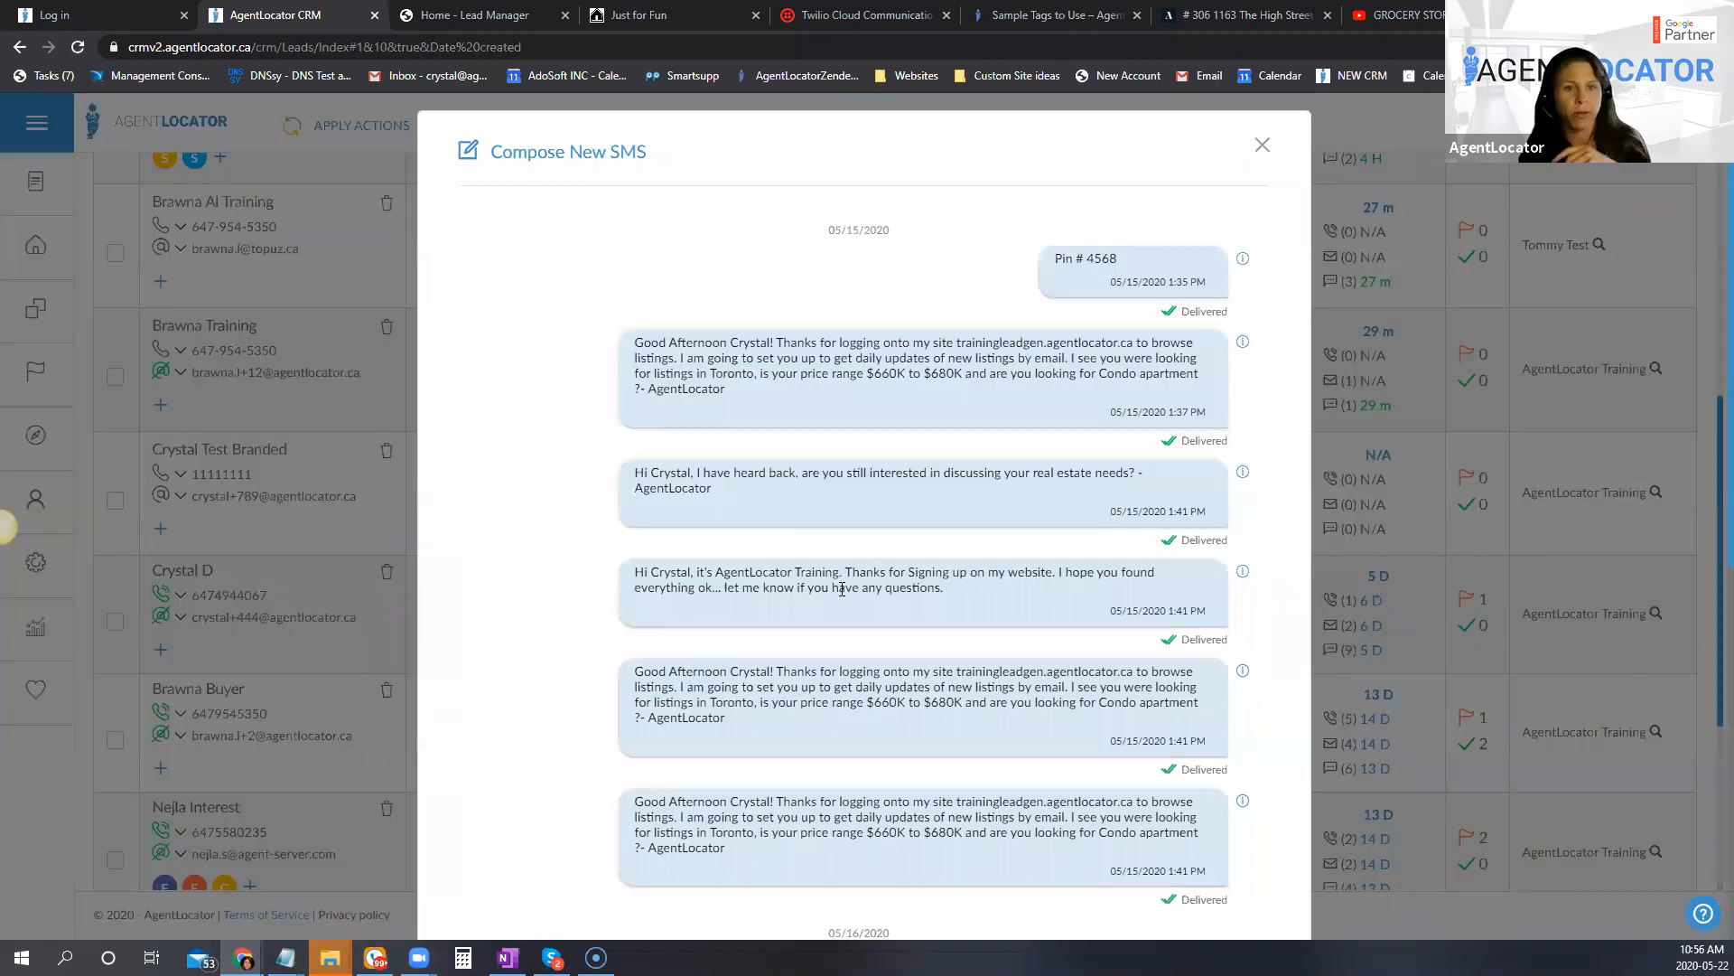
Step: Write "test" below the existing SMS conversation and send it to the lead
{"action": "scroll", "coordinate": [939, 694], "scroll_direction": "down", "scroll_amount": 3}
{"action": "scroll", "coordinate": [940, 694], "scroll_direction": "down", "scroll_amount": 1}
{"action": "left_click", "coordinate": [934, 684]}
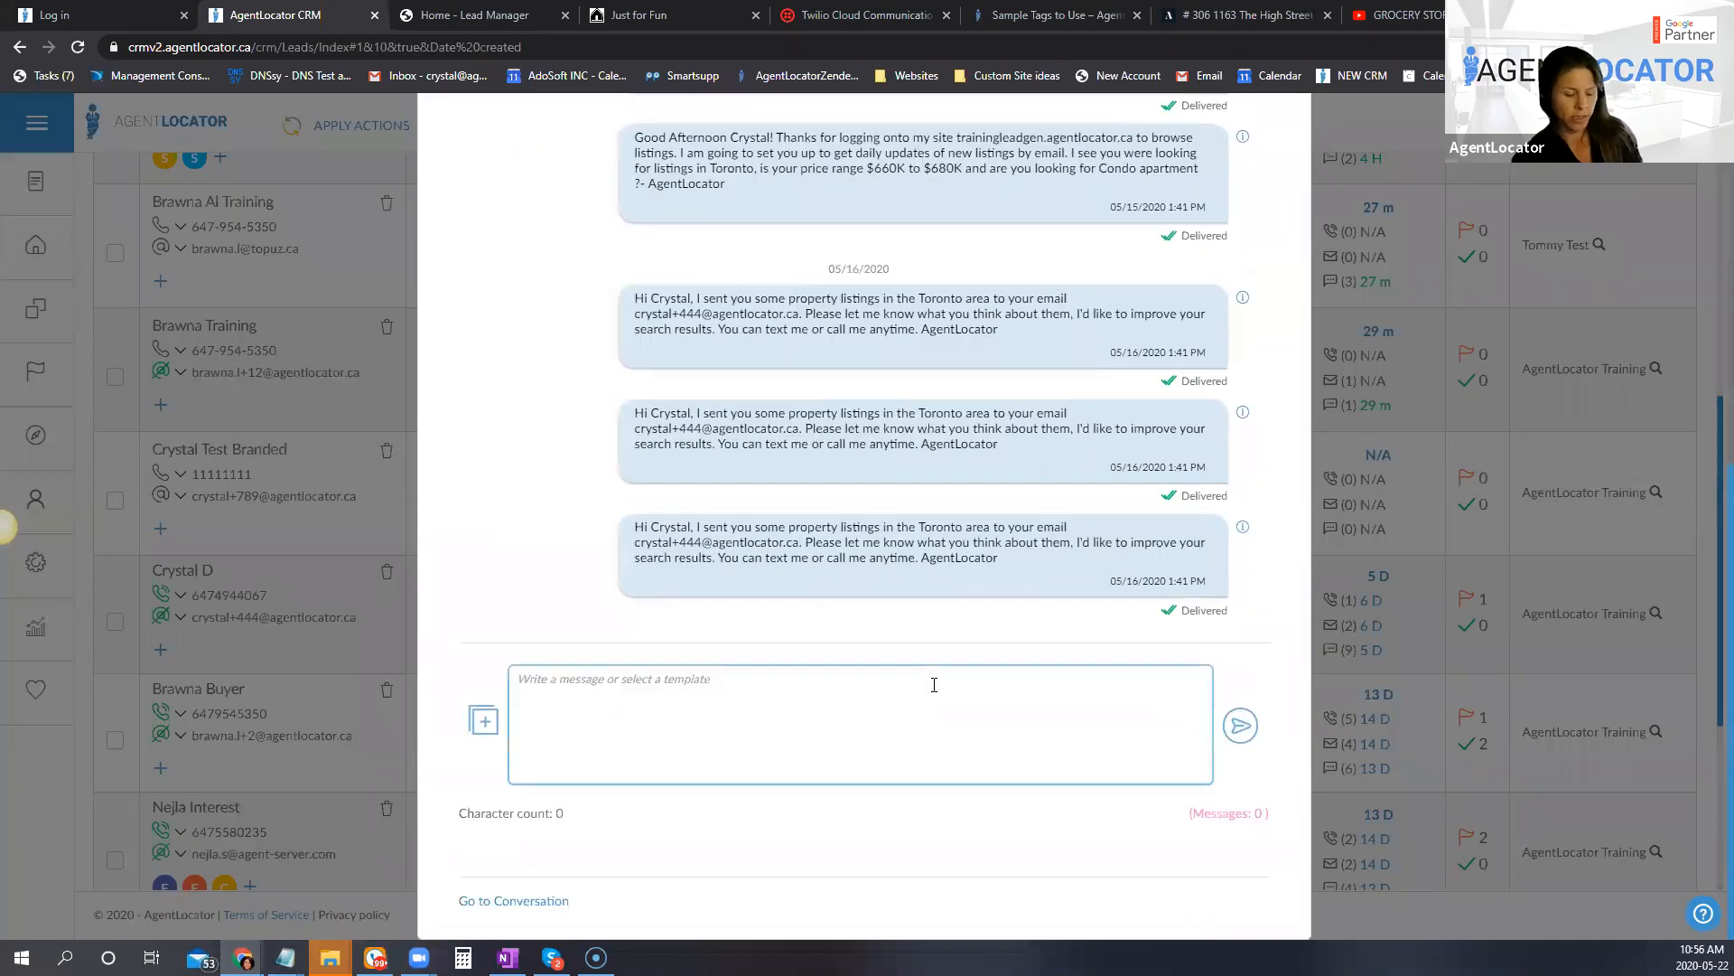
{"action": "type", "text": "test"}
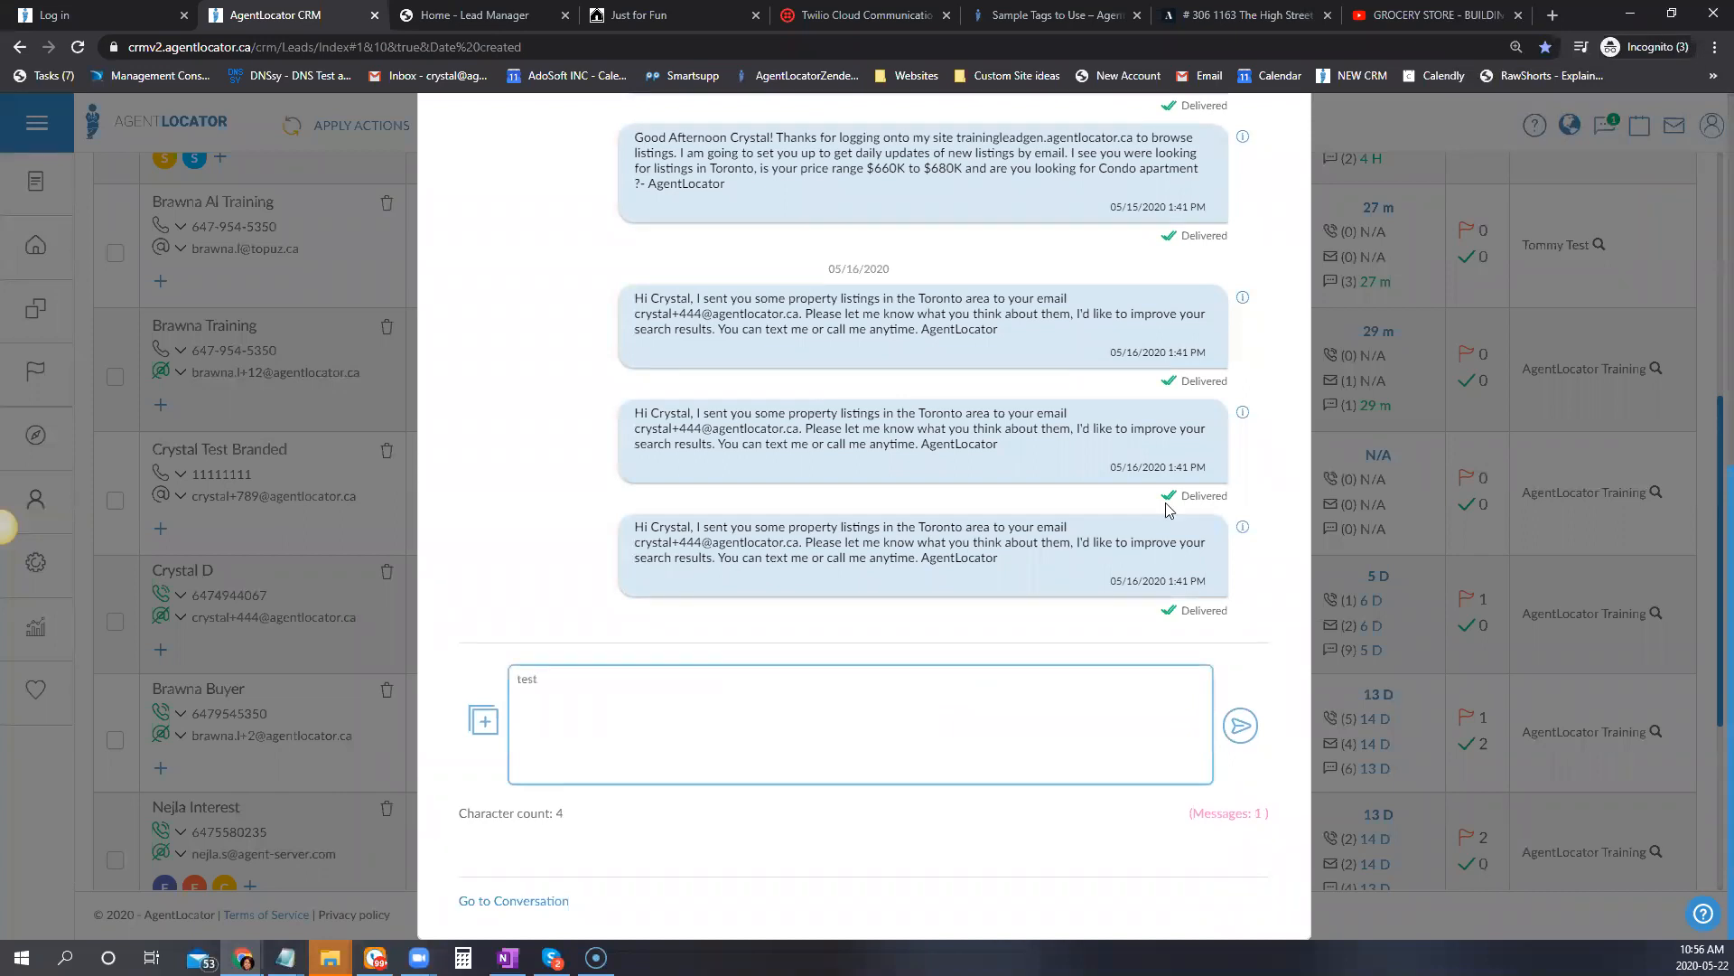
{"action": "left_click", "coordinate": [1240, 725]}
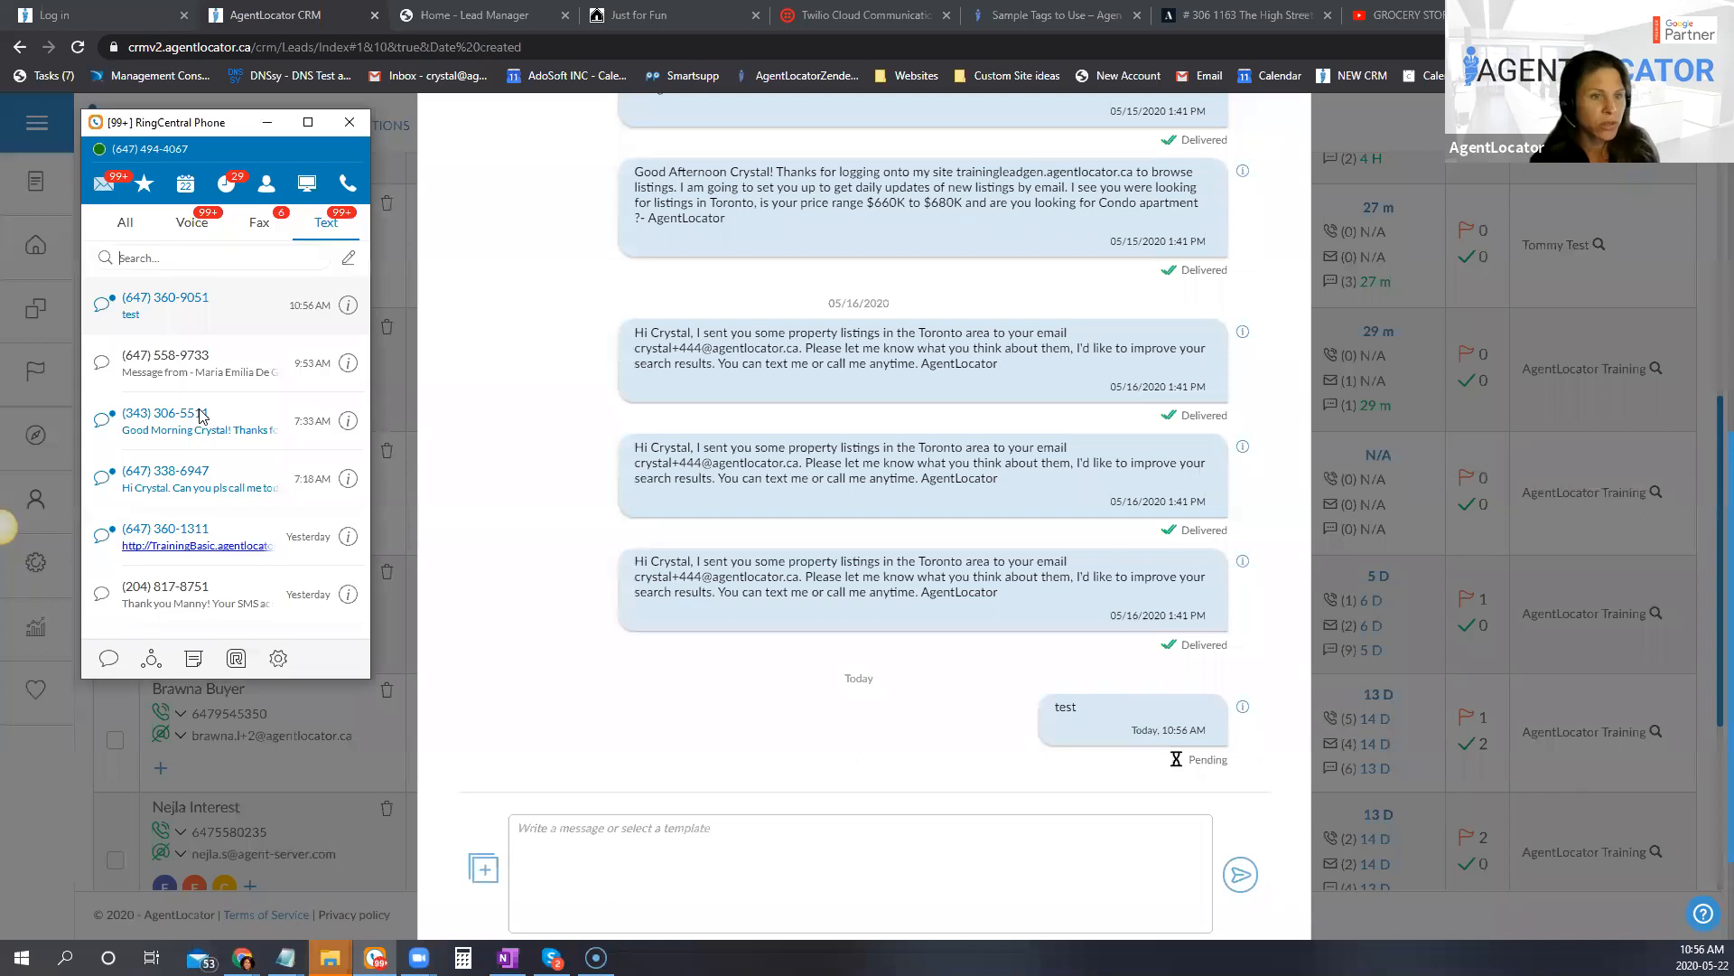
Step: In RingCentral Phone, find the conversation with the incoming test message and reply "test"
{"action": "left_click", "coordinate": [331, 430]}
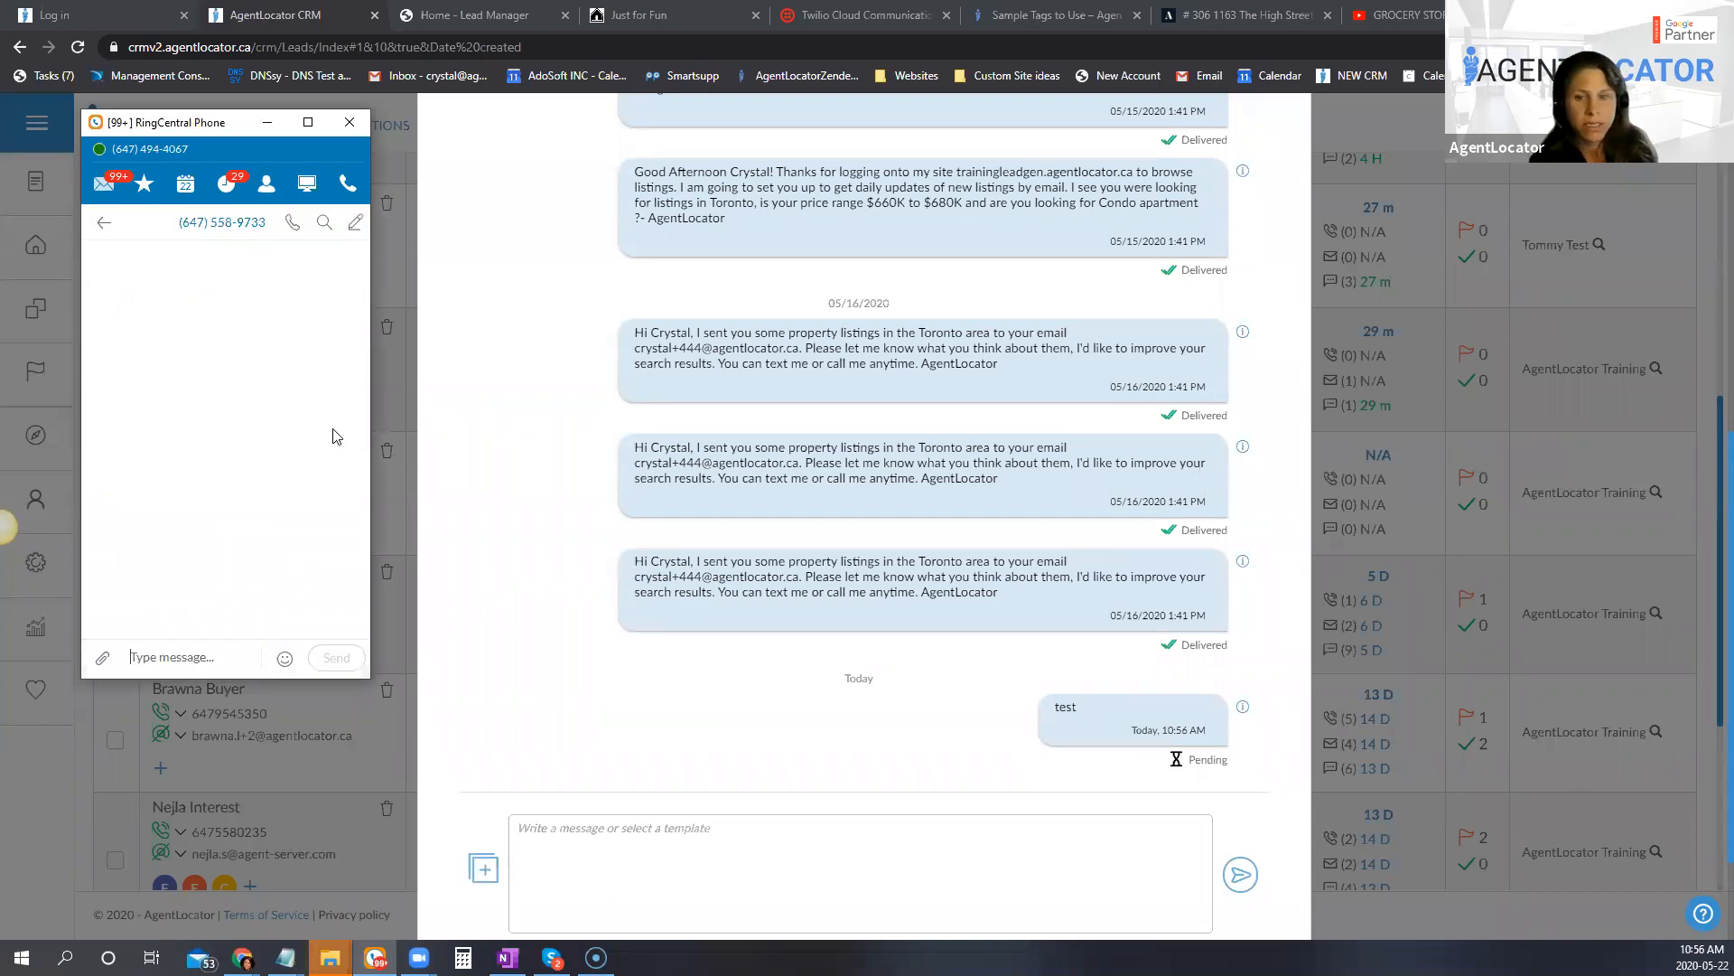
{"action": "left_click", "coordinate": [104, 222]}
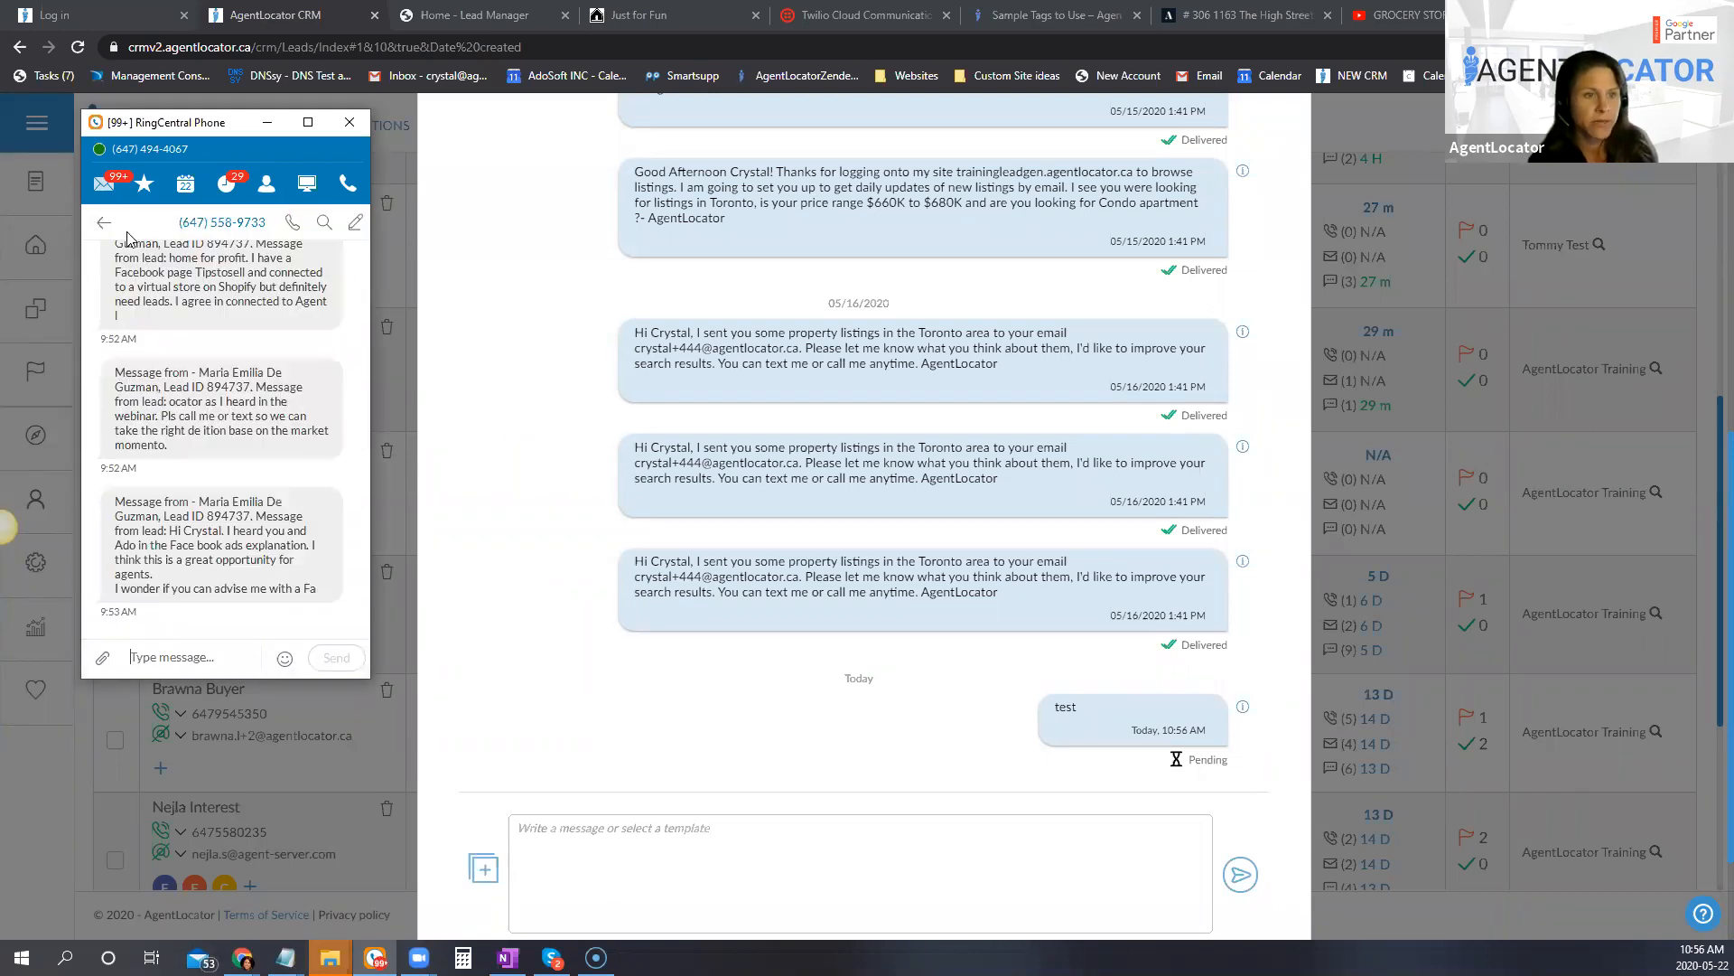
{"action": "left_click", "coordinate": [275, 437]}
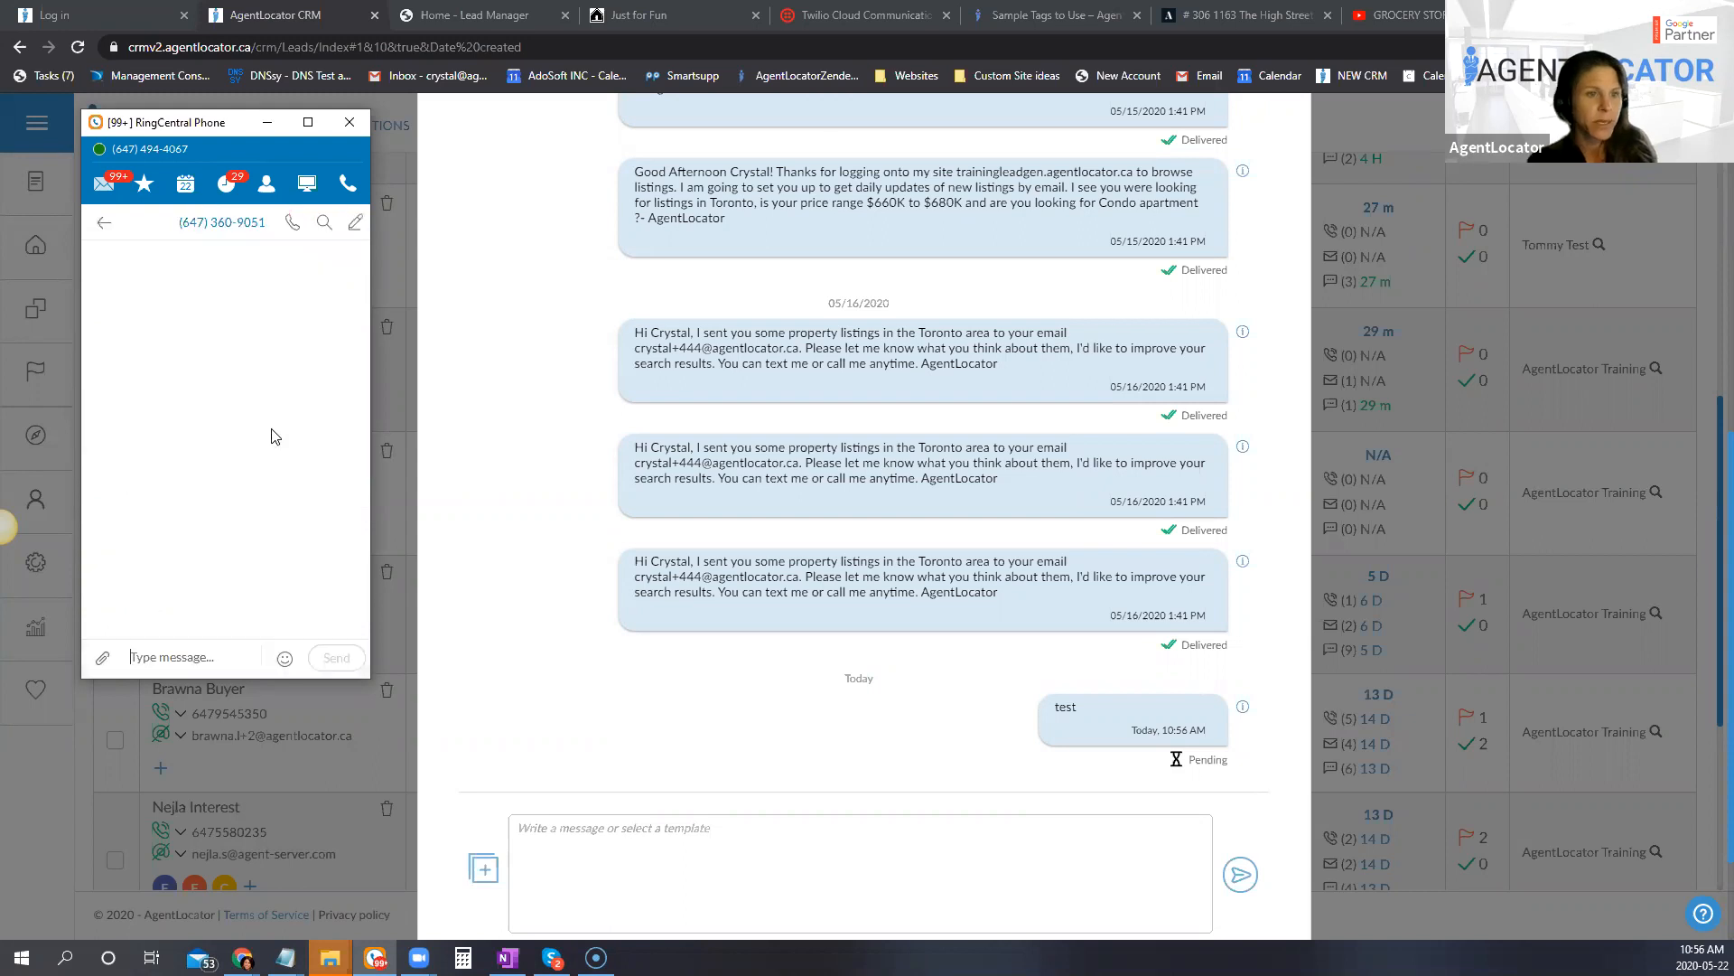
{"action": "left_click", "coordinate": [262, 663]}
{"action": "type", "text": "test"}
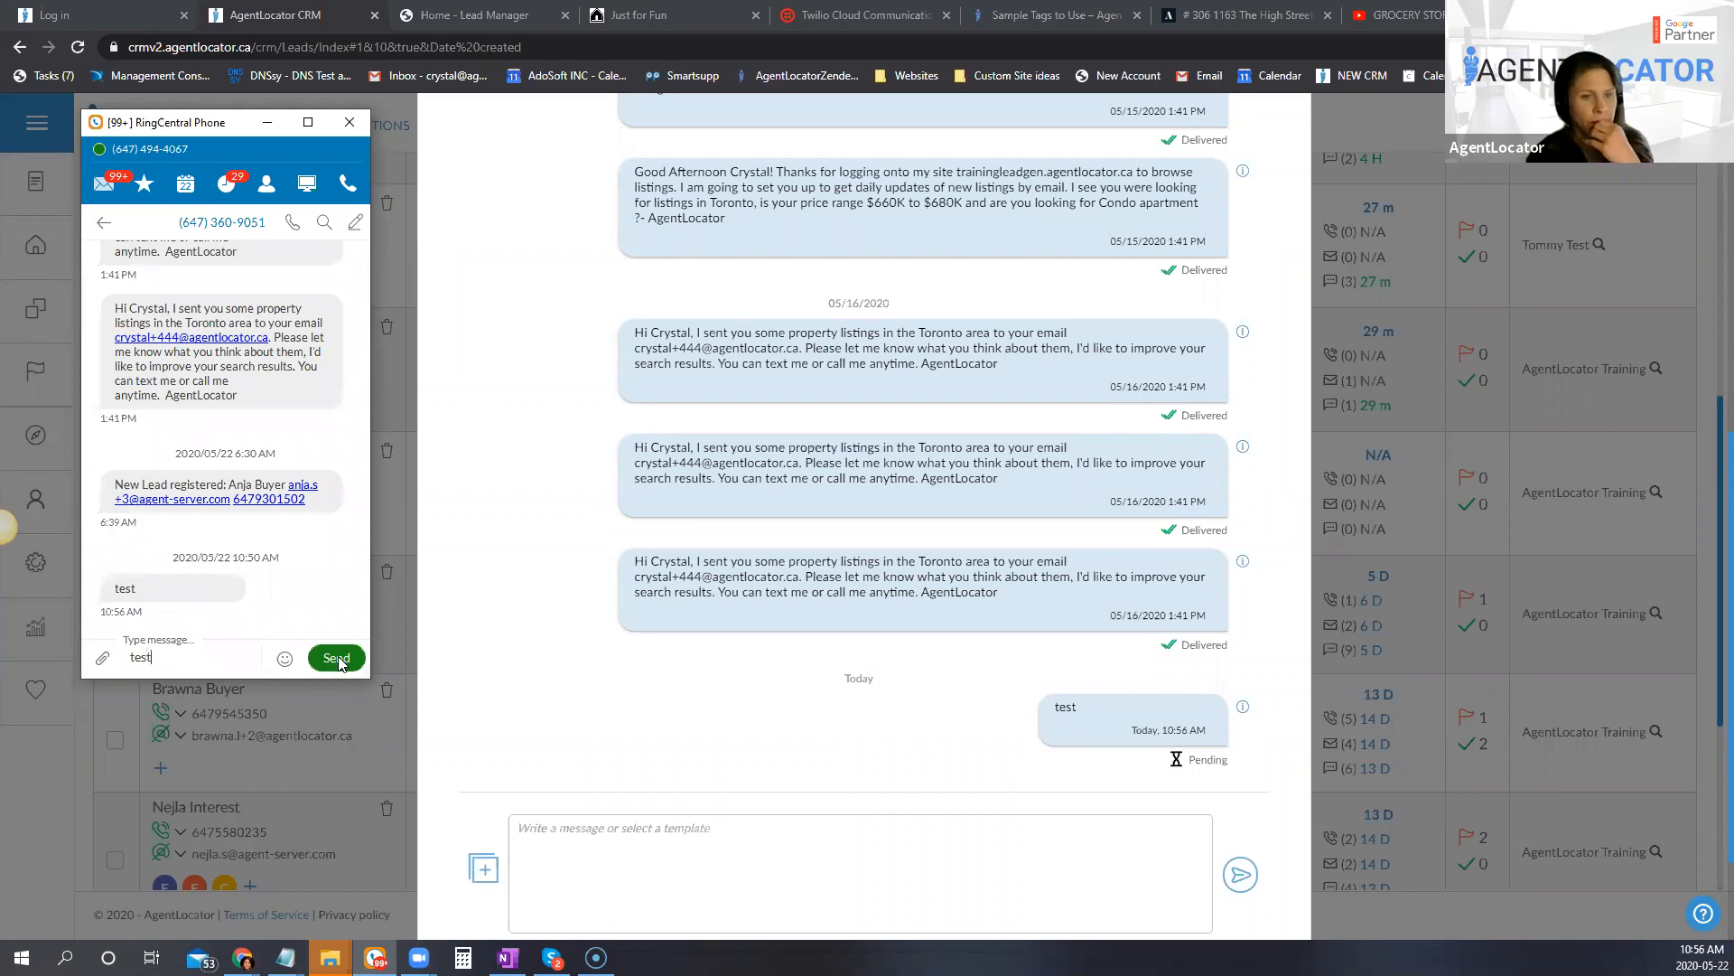
{"action": "left_click", "coordinate": [336, 659]}
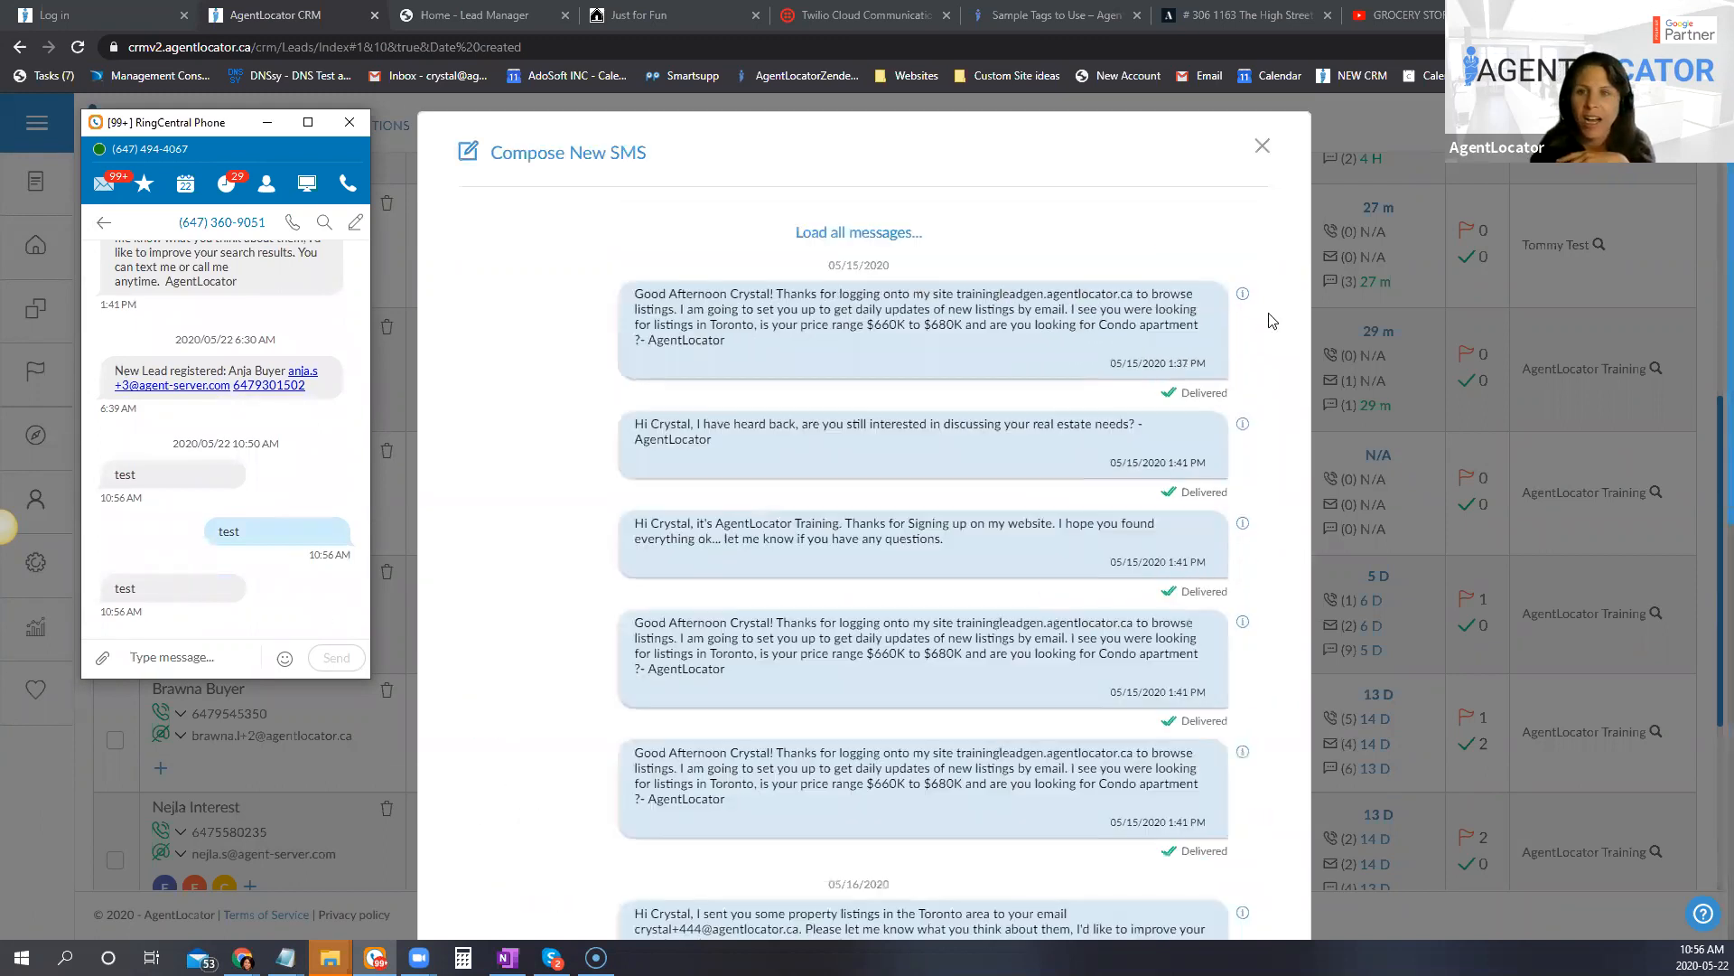
Step: Close the SMS composer and open the lead's details to check the SMS history
{"action": "left_click", "coordinate": [1262, 159]}
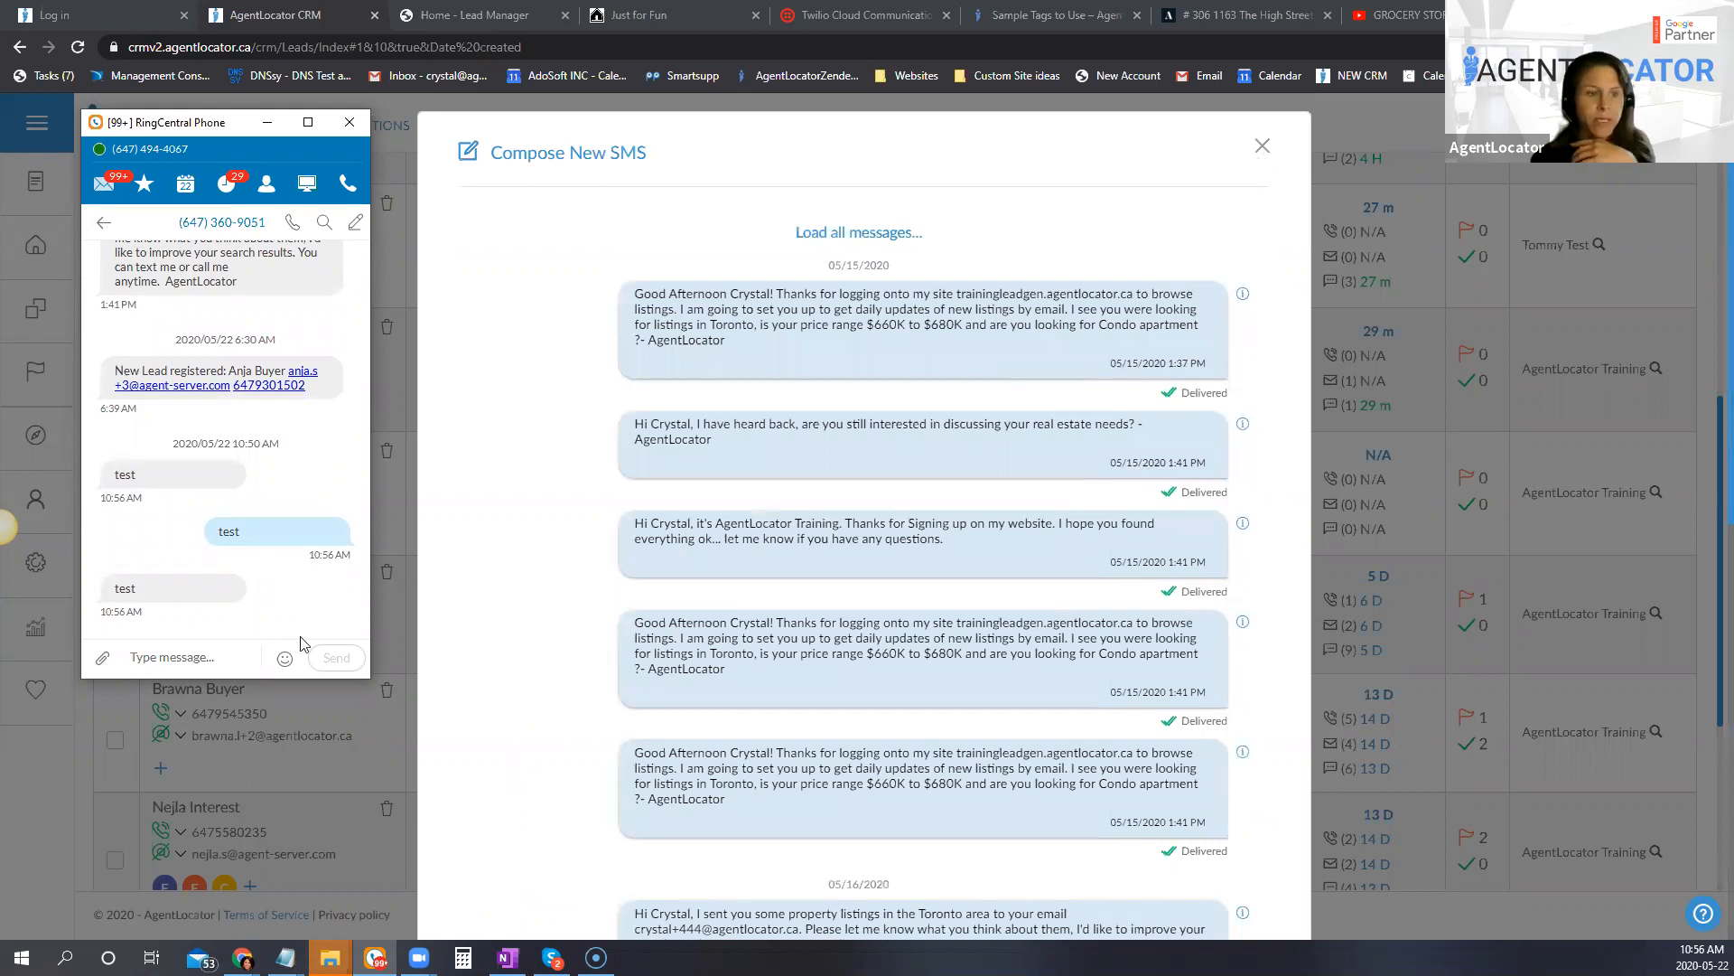
{"action": "left_click", "coordinate": [199, 575]}
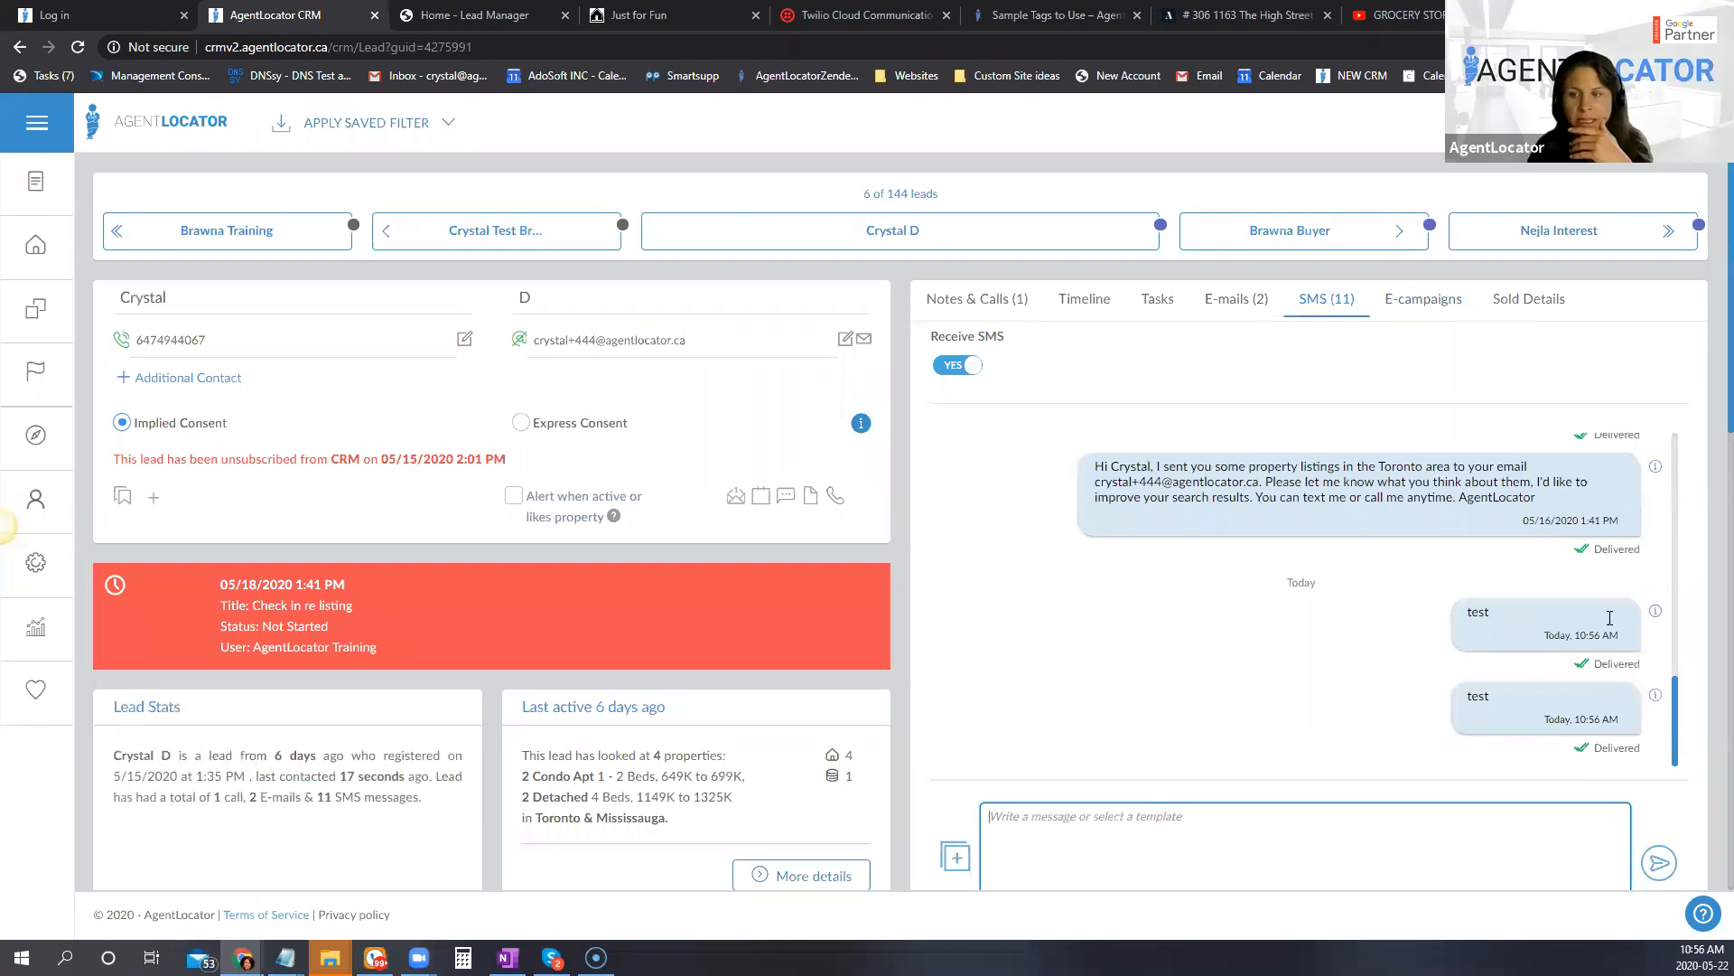
{"action": "scroll", "coordinate": [1610, 618], "scroll_direction": "down", "scroll_amount": 3}
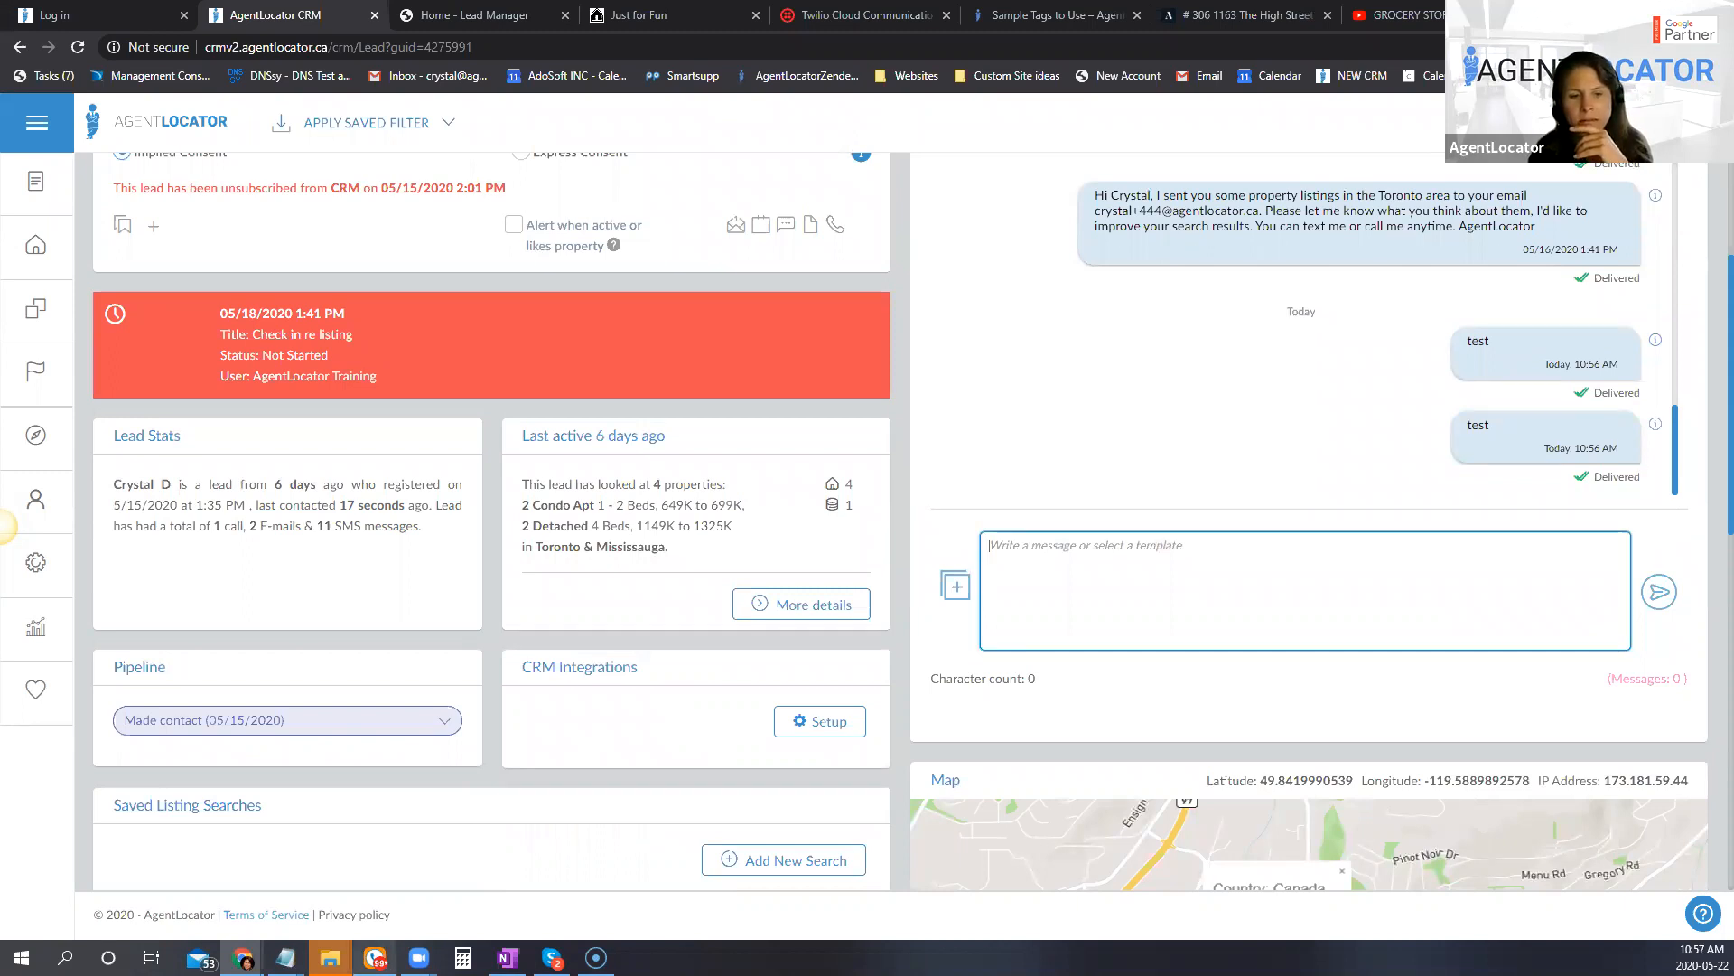
Step: Bring up the leftover CRM Dialer window and close it
{"action": "mouse_move", "coordinate": [243, 957]}
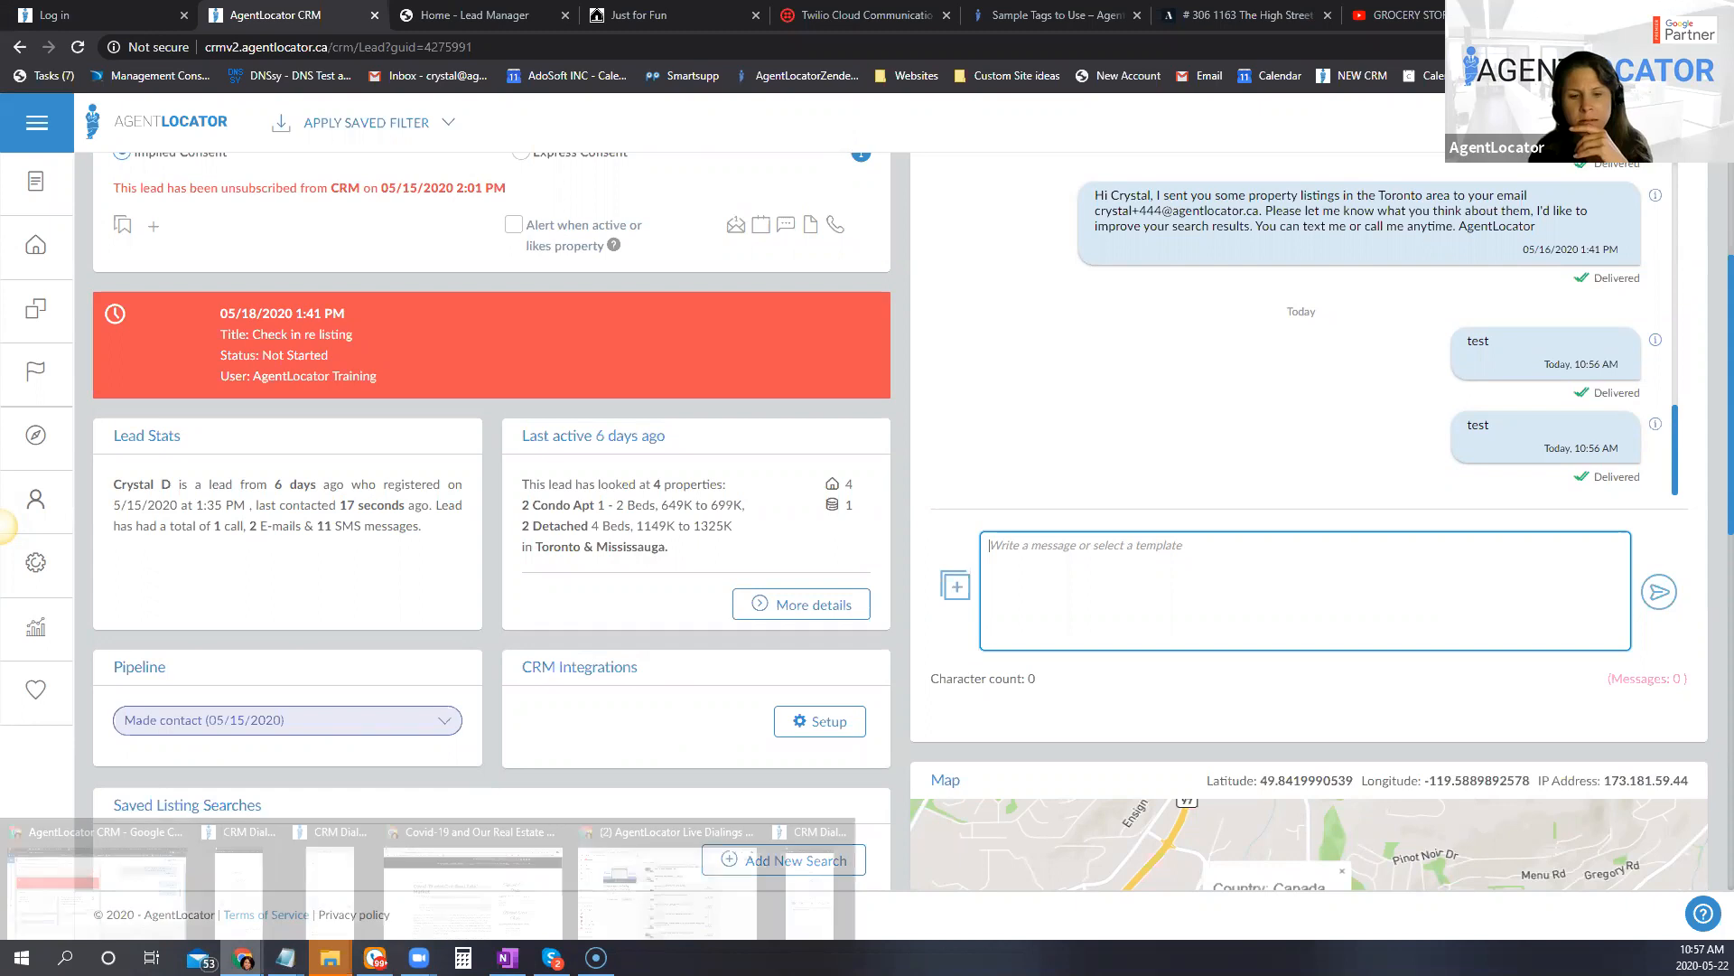
{"action": "left_click", "coordinate": [827, 914]}
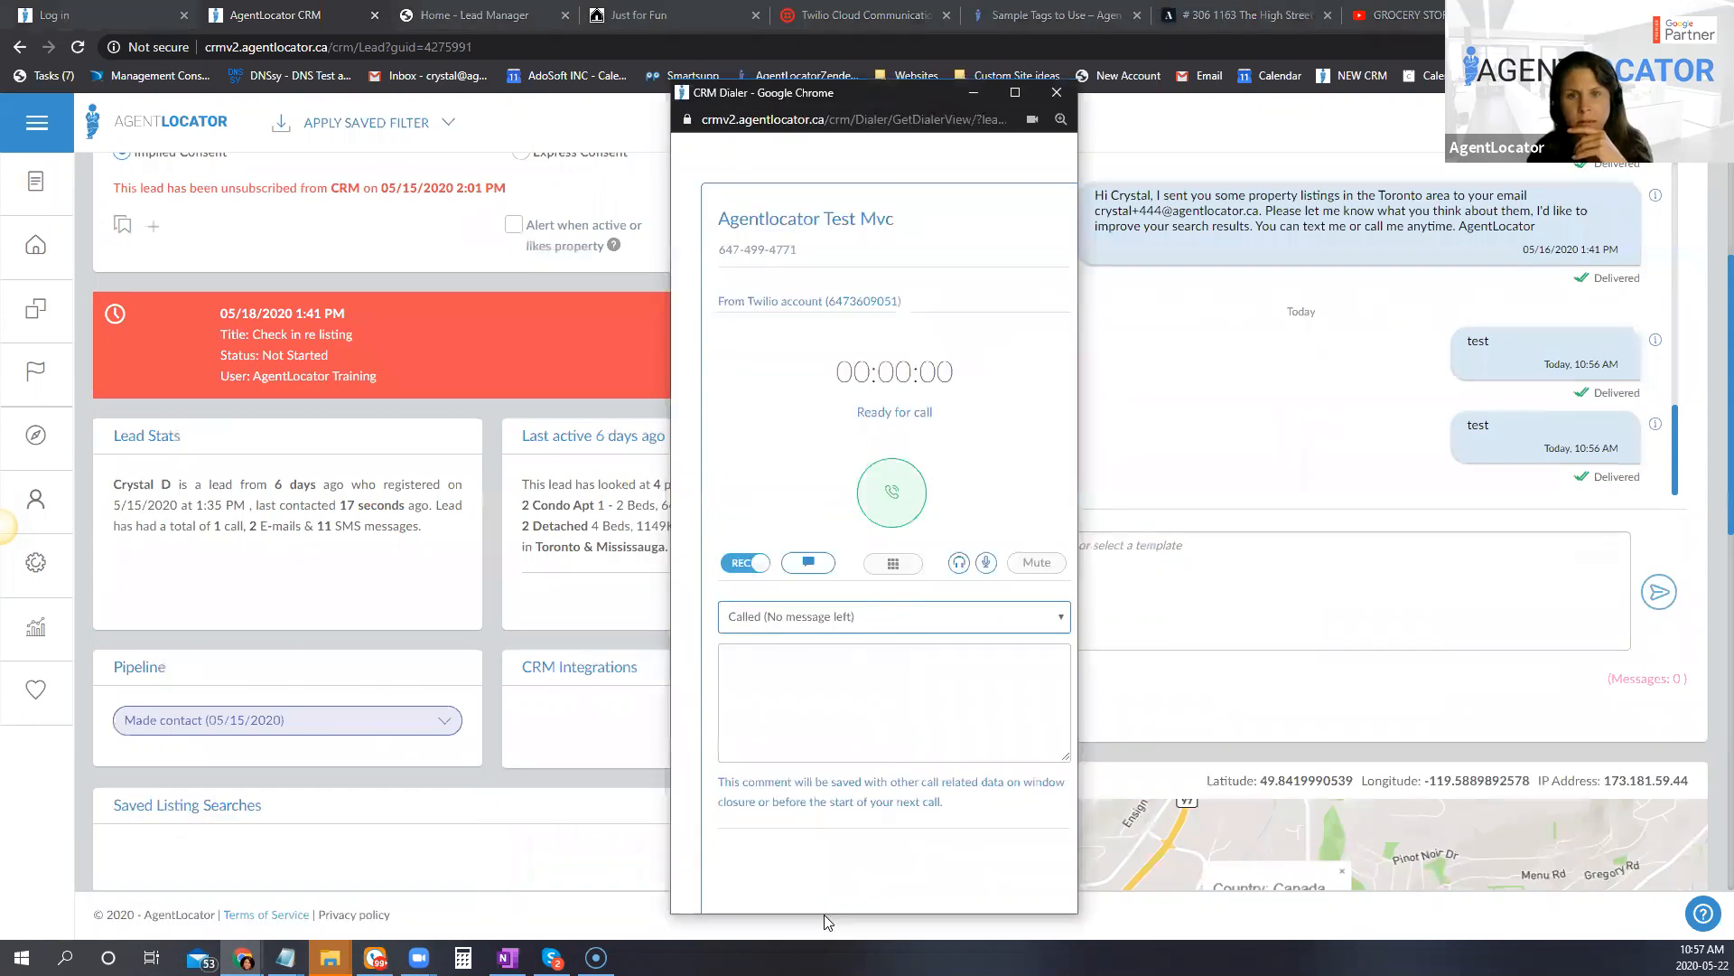
{"action": "left_click", "coordinate": [1057, 92]}
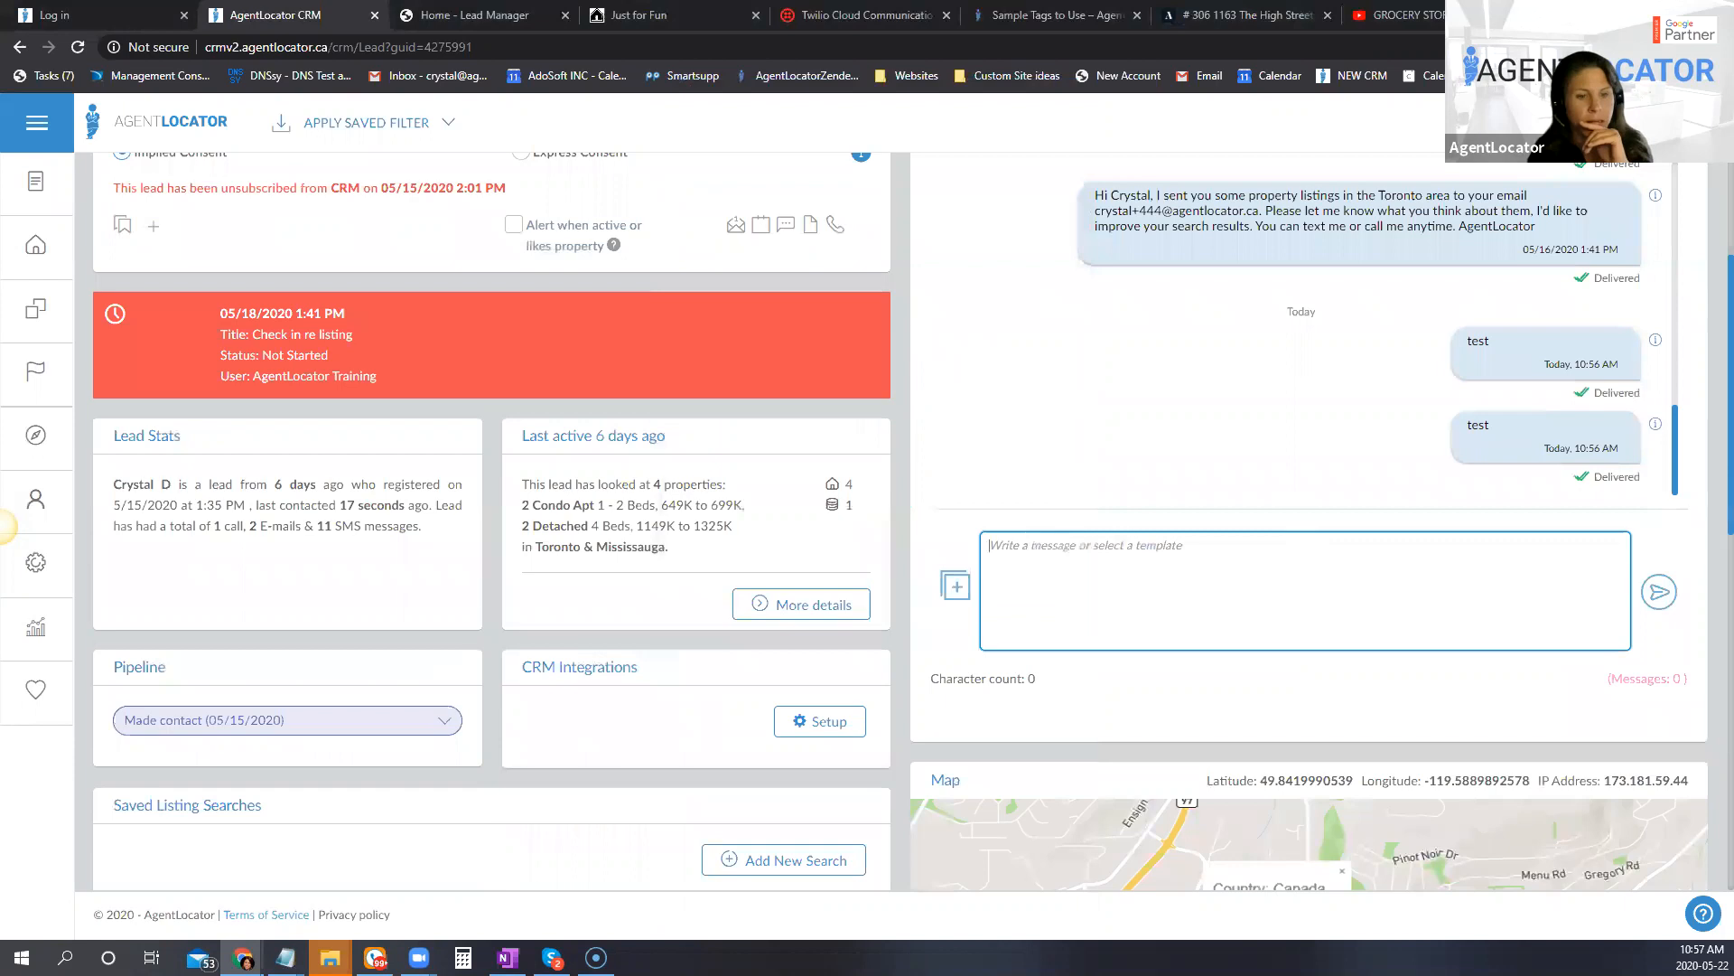
Step: Switch back to RingCentral Phone, reply "hello" in the same conversation and compare it with the lead's SMS history
{"action": "left_click", "coordinate": [376, 957]}
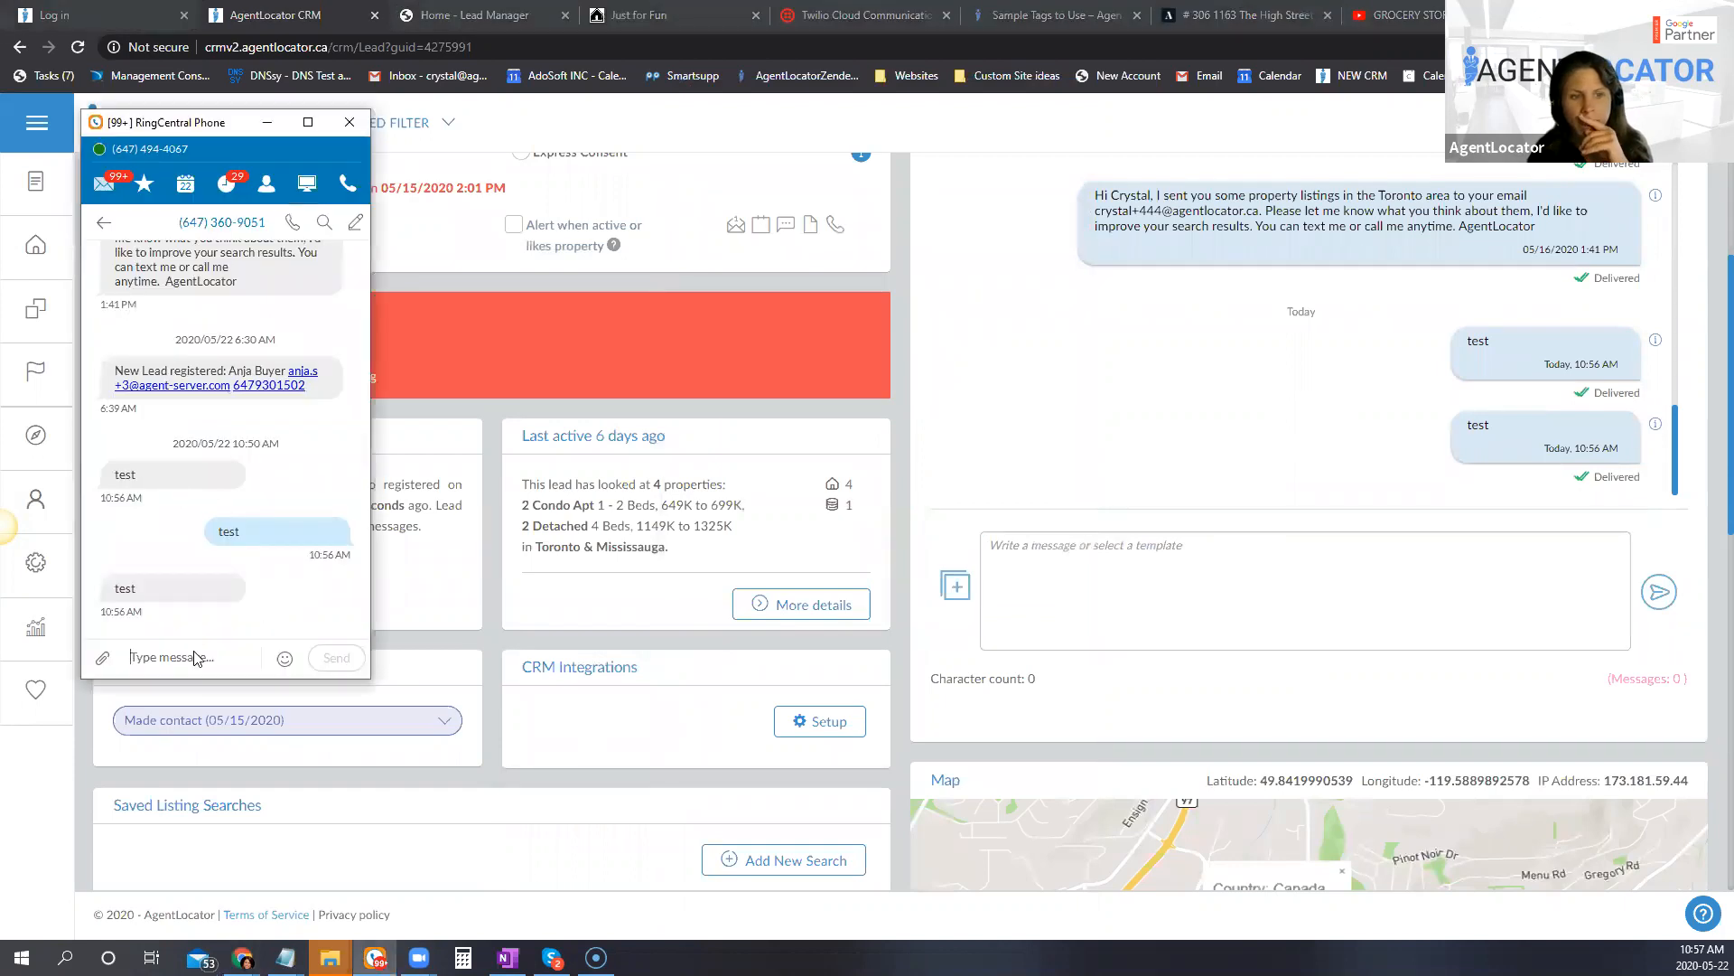
{"action": "type", "text": "hello"}
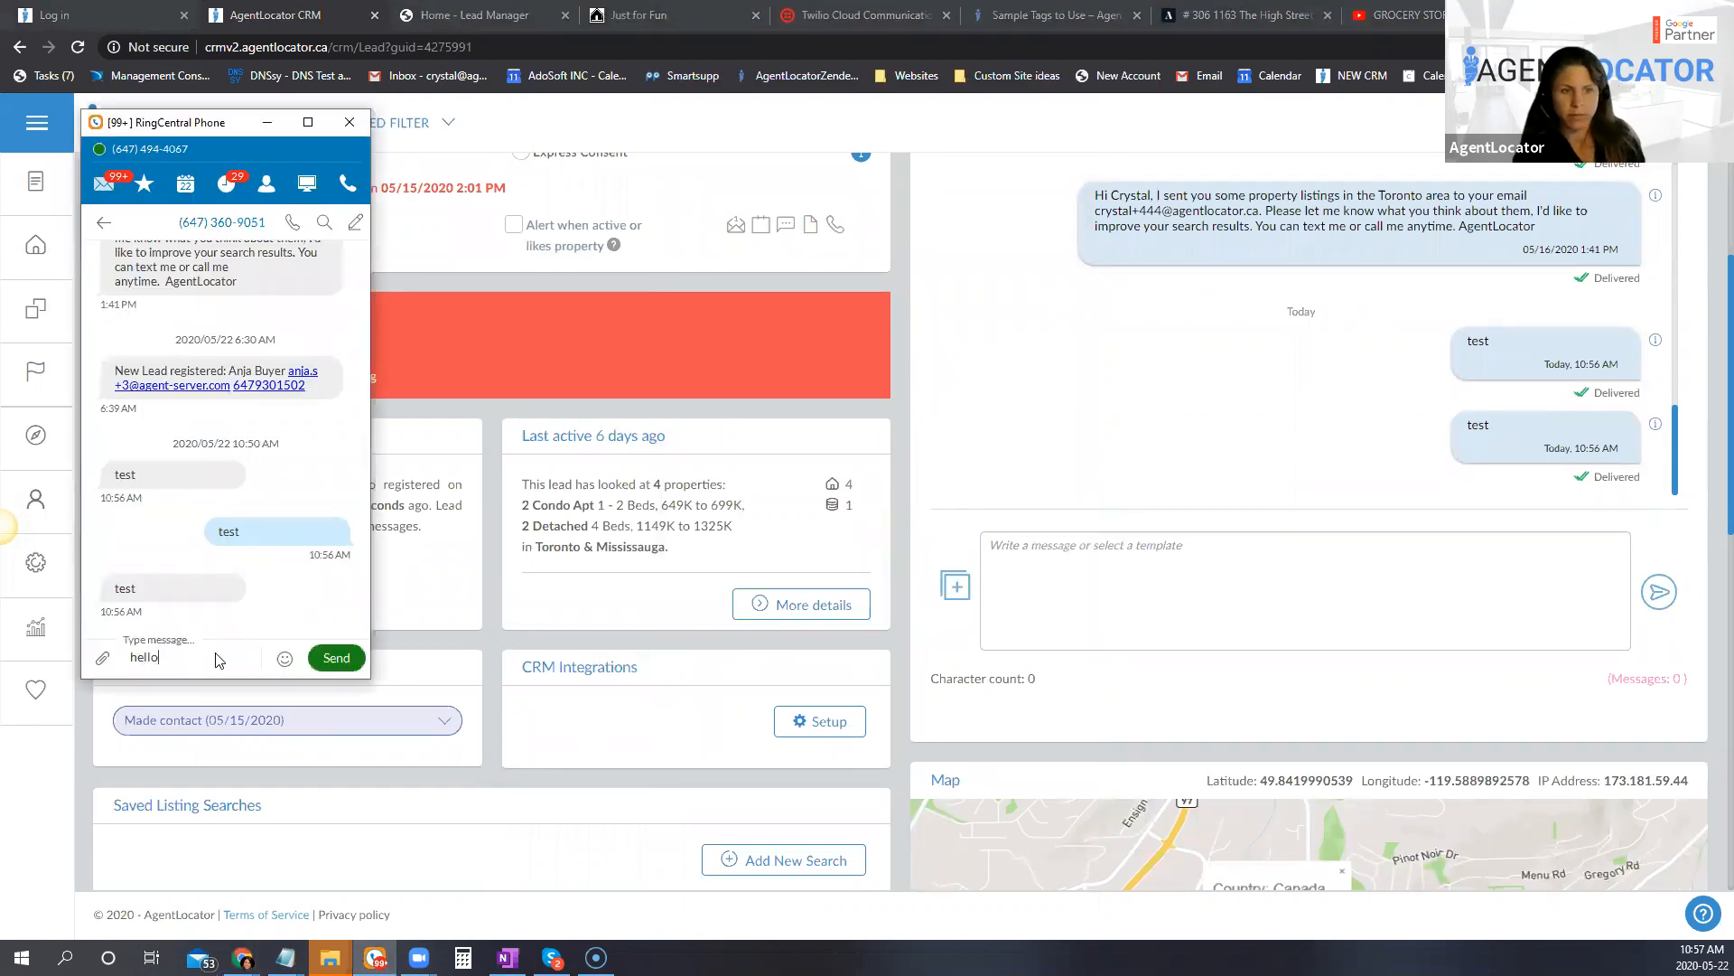
{"action": "key", "text": "Return"}
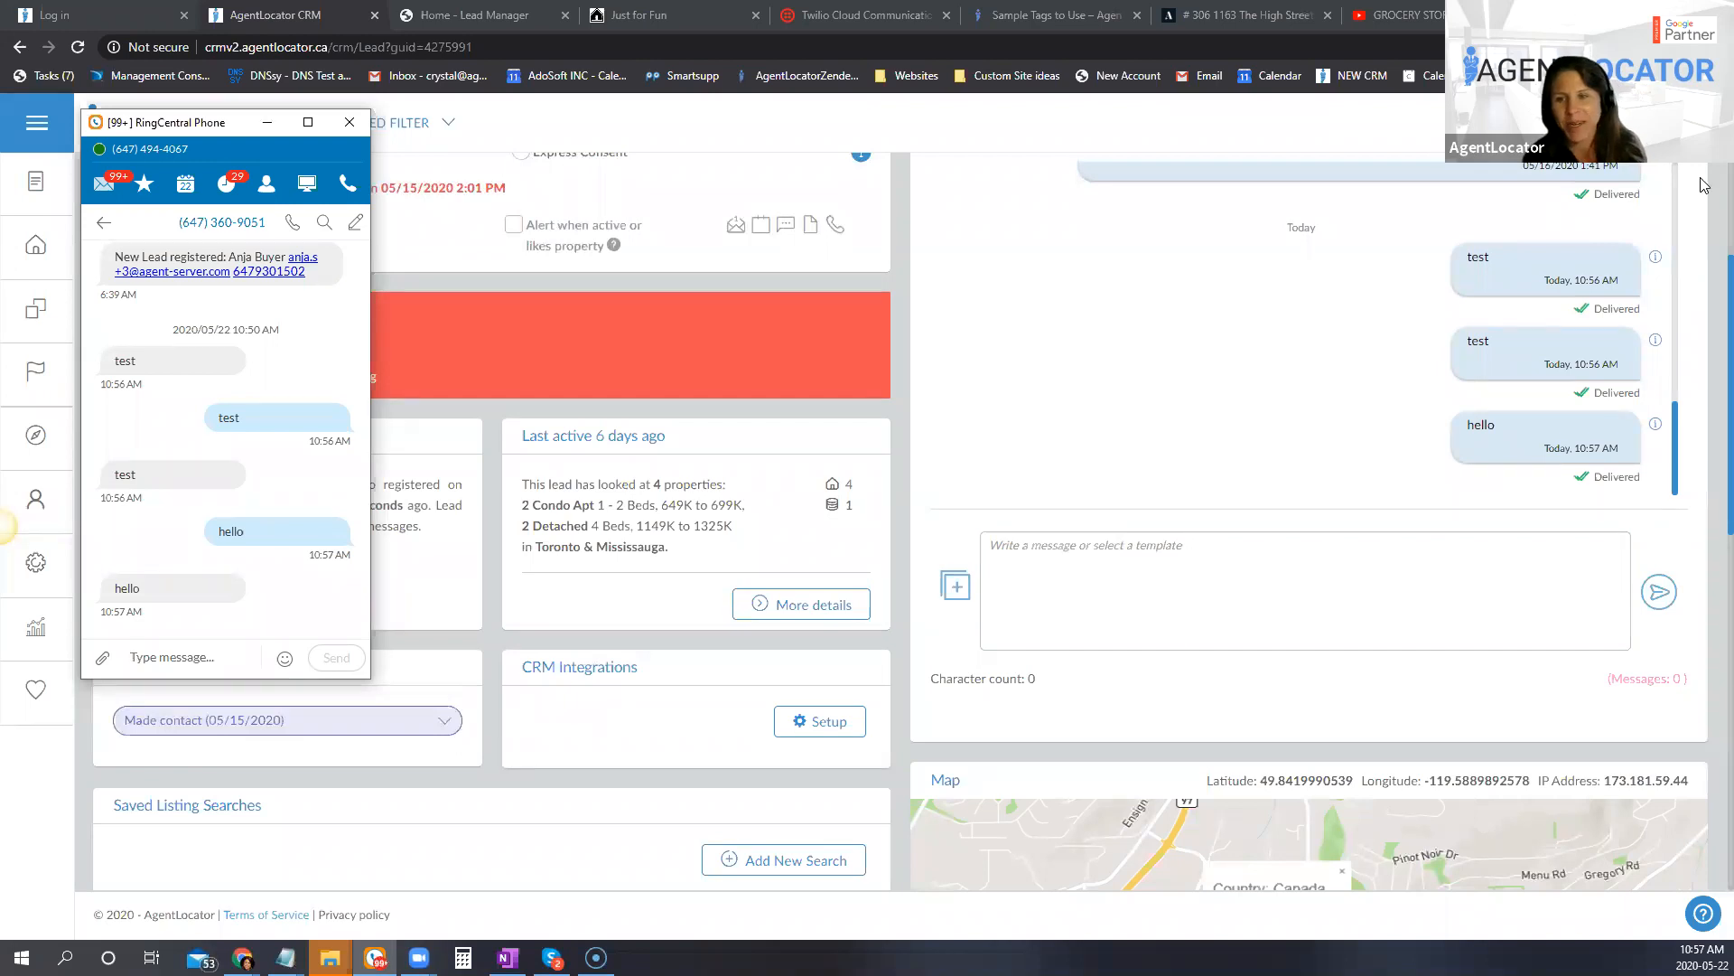
{"action": "scroll", "coordinate": [691, 394], "scroll_direction": "up", "scroll_amount": 3}
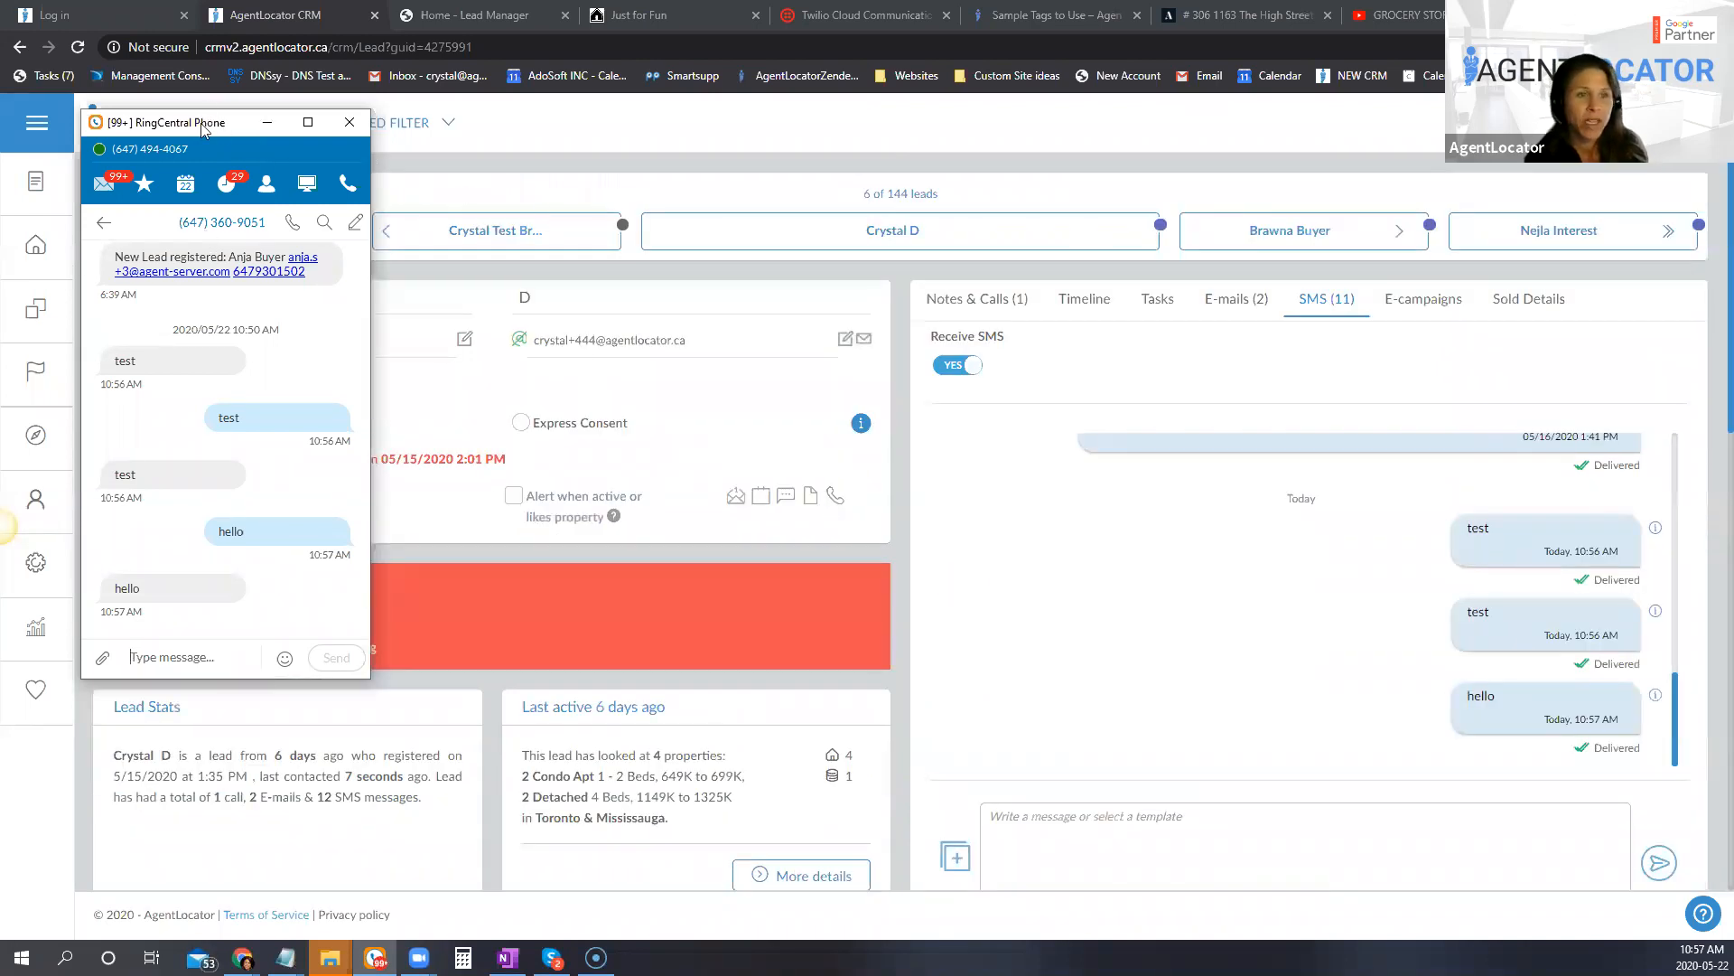
{"action": "left_click_drag", "start_coordinate": [186, 124], "coordinate": [578, 242]}
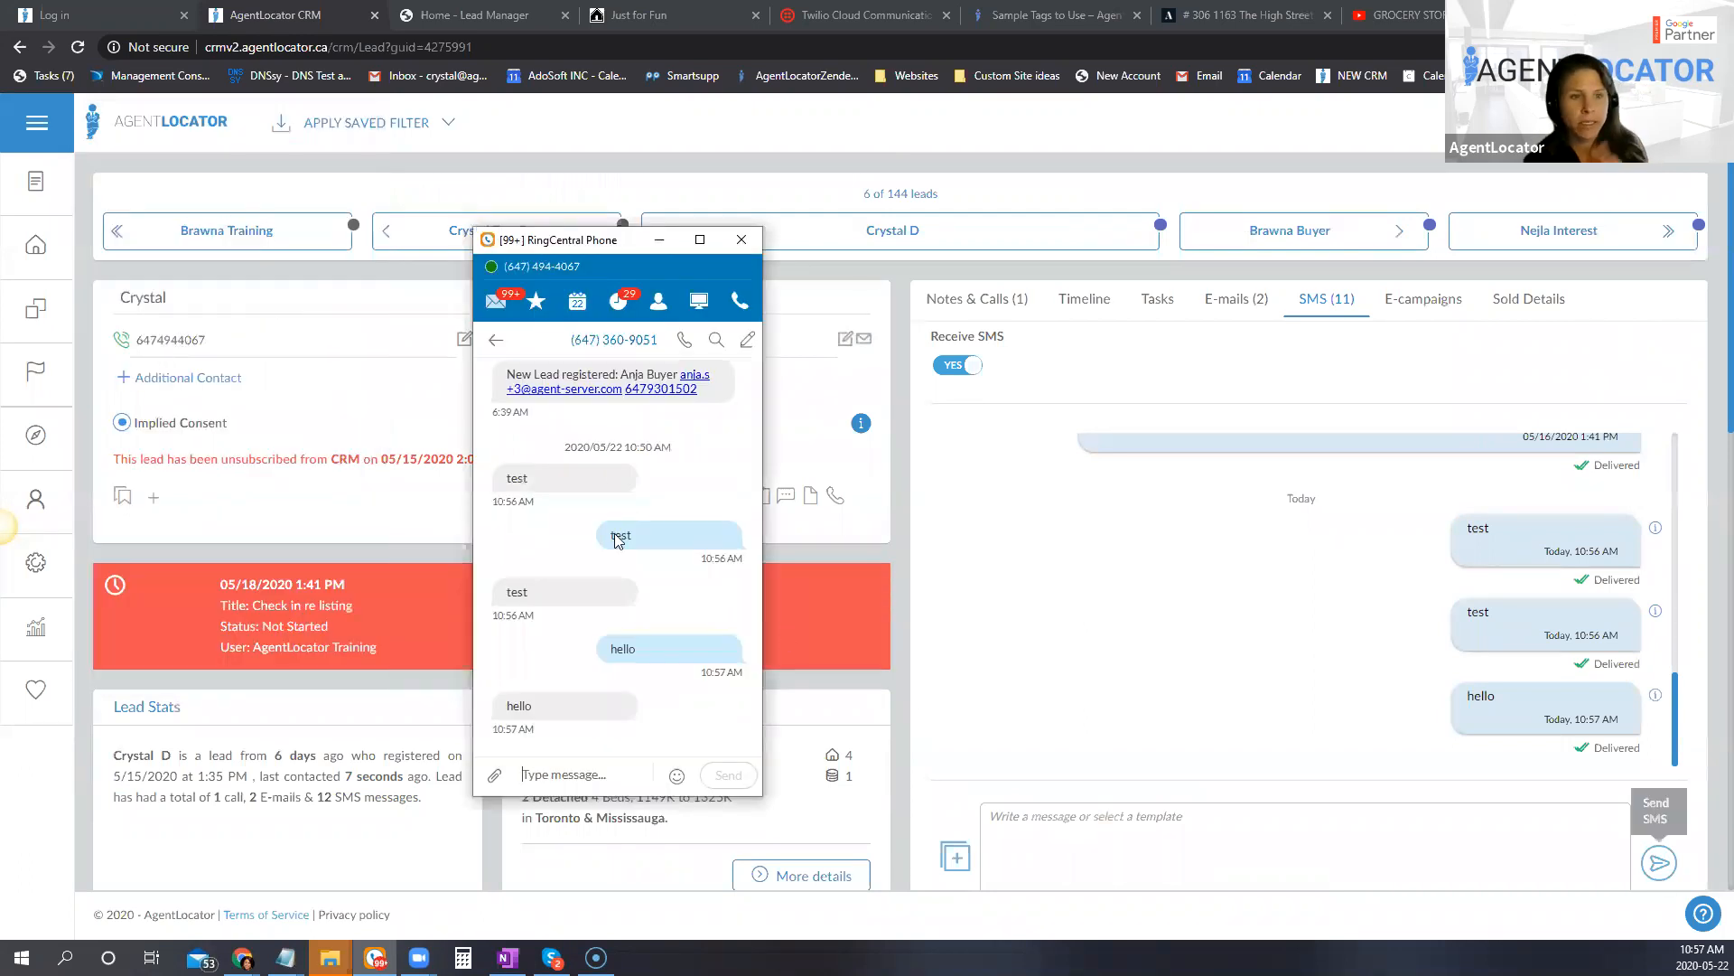
Step: Replace the lead's phone number with a different one and save it
{"action": "left_click", "coordinate": [237, 340]}
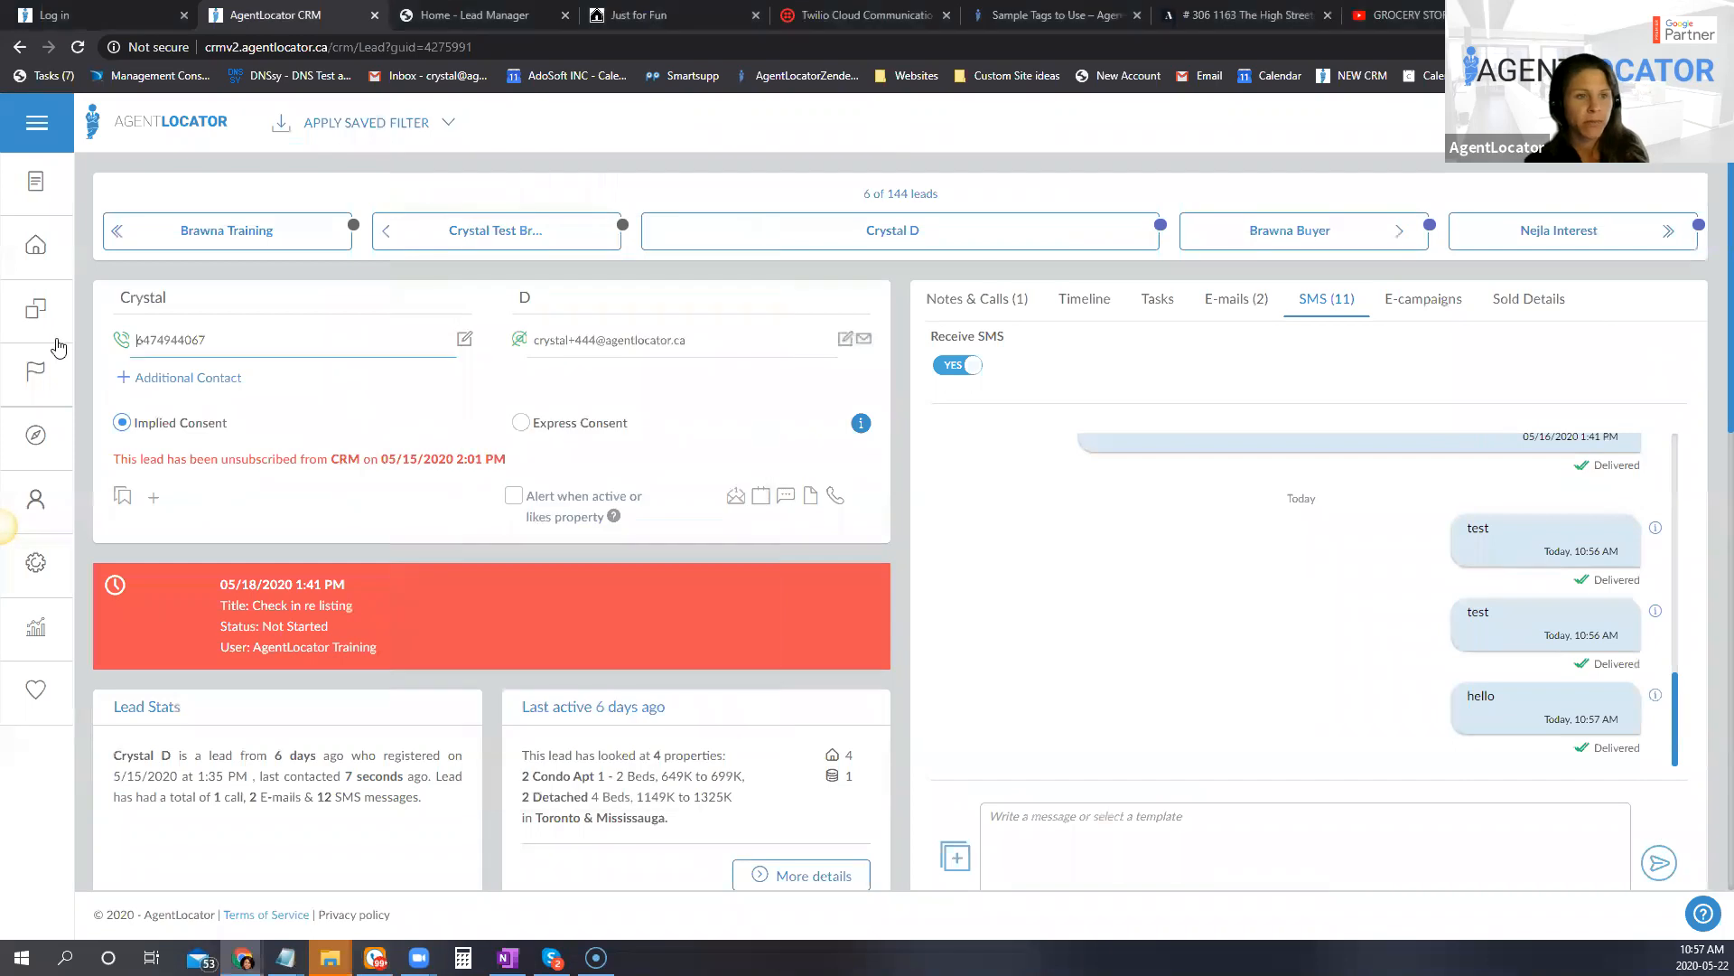
{"action": "mouse_move", "coordinate": [32, 379]}
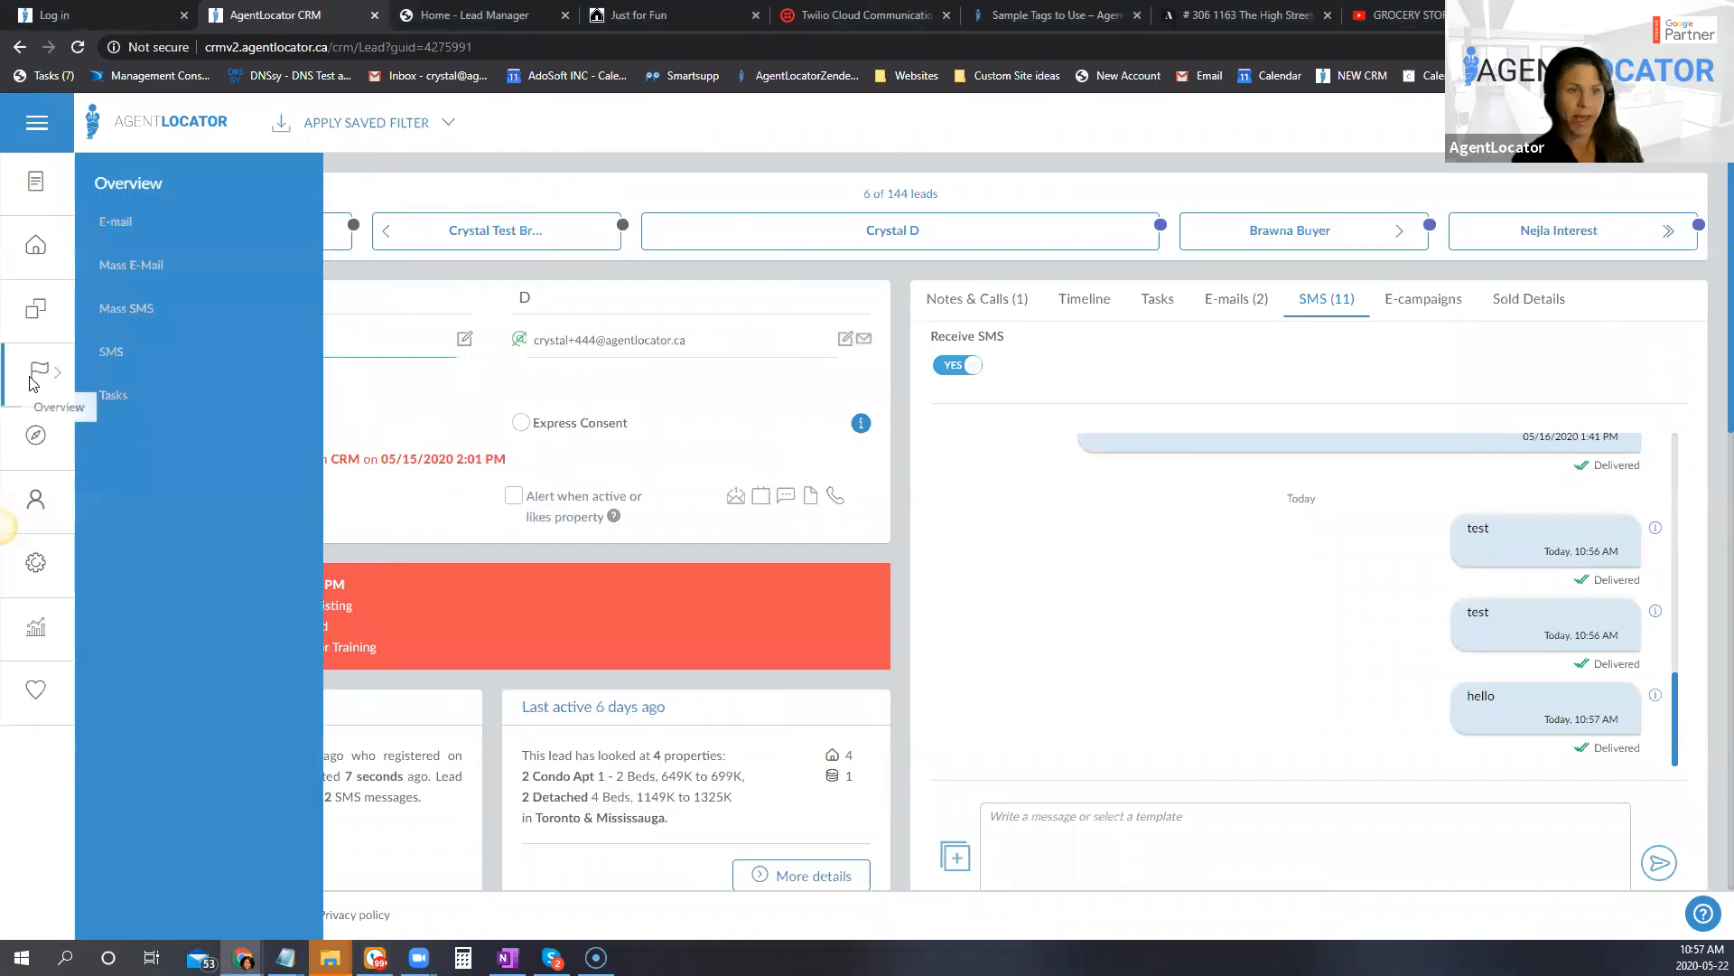
{"action": "key", "text": "Return"}
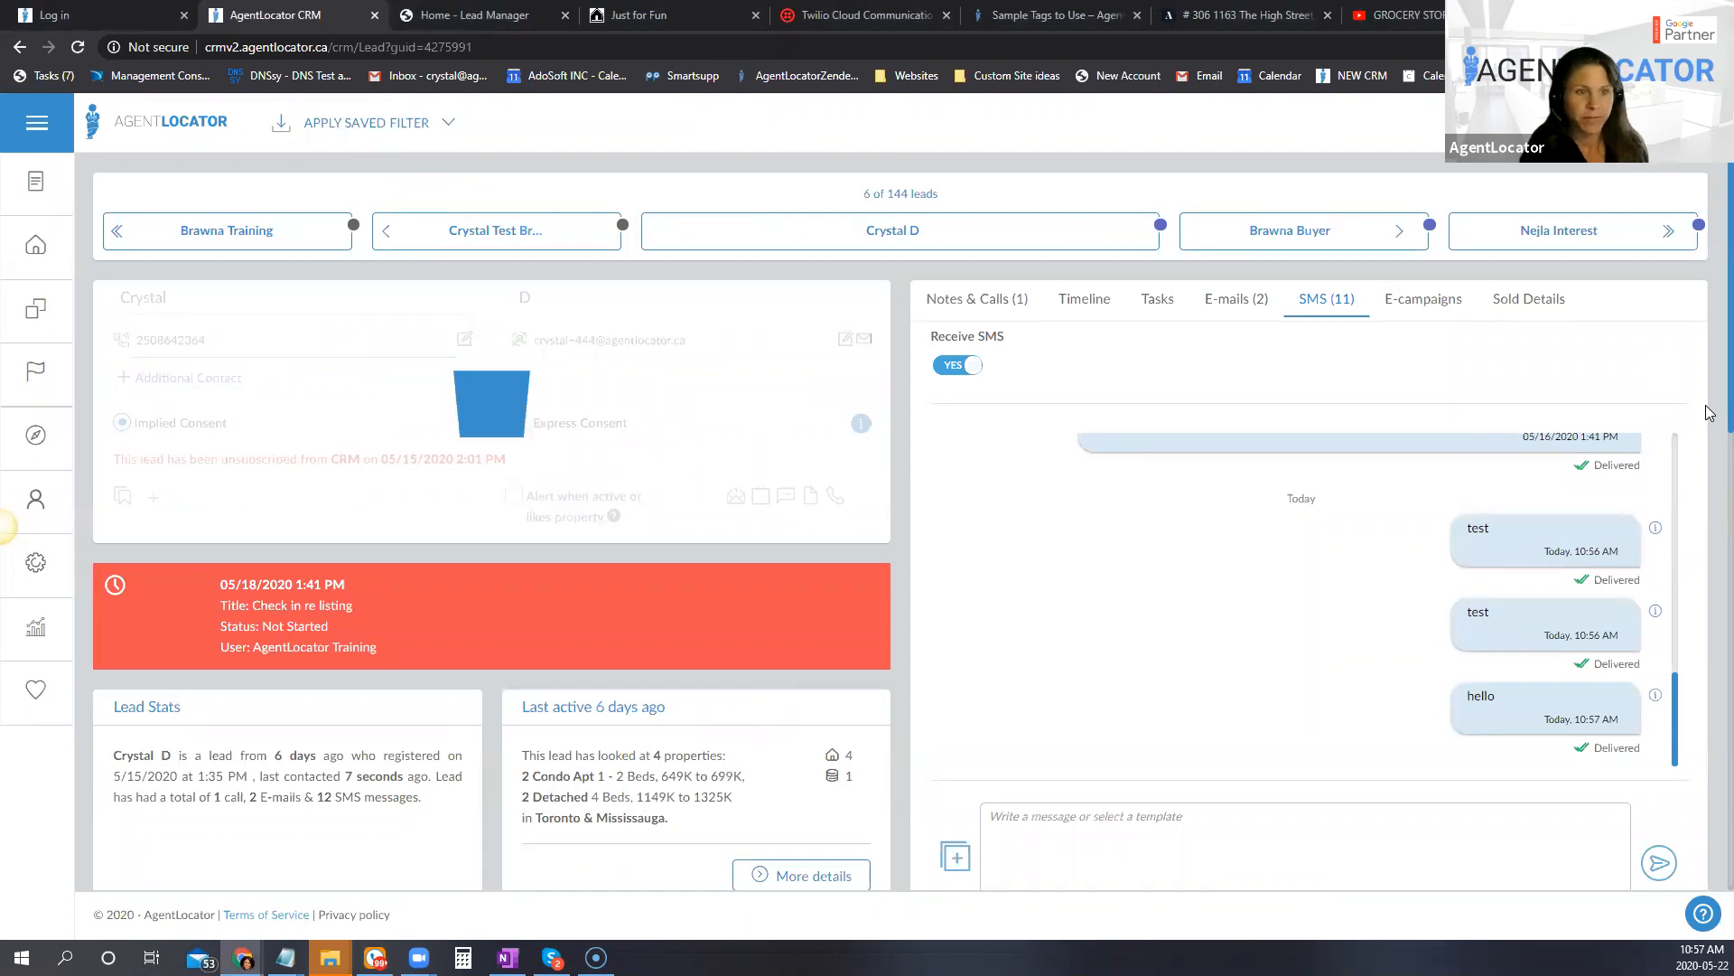
Step: Send the lead an SMS reading "Test" from the CRM's SMS history
{"action": "left_click", "coordinate": [1315, 839]}
{"action": "type", "text": "Test"}
{"action": "key", "text": "Return"}
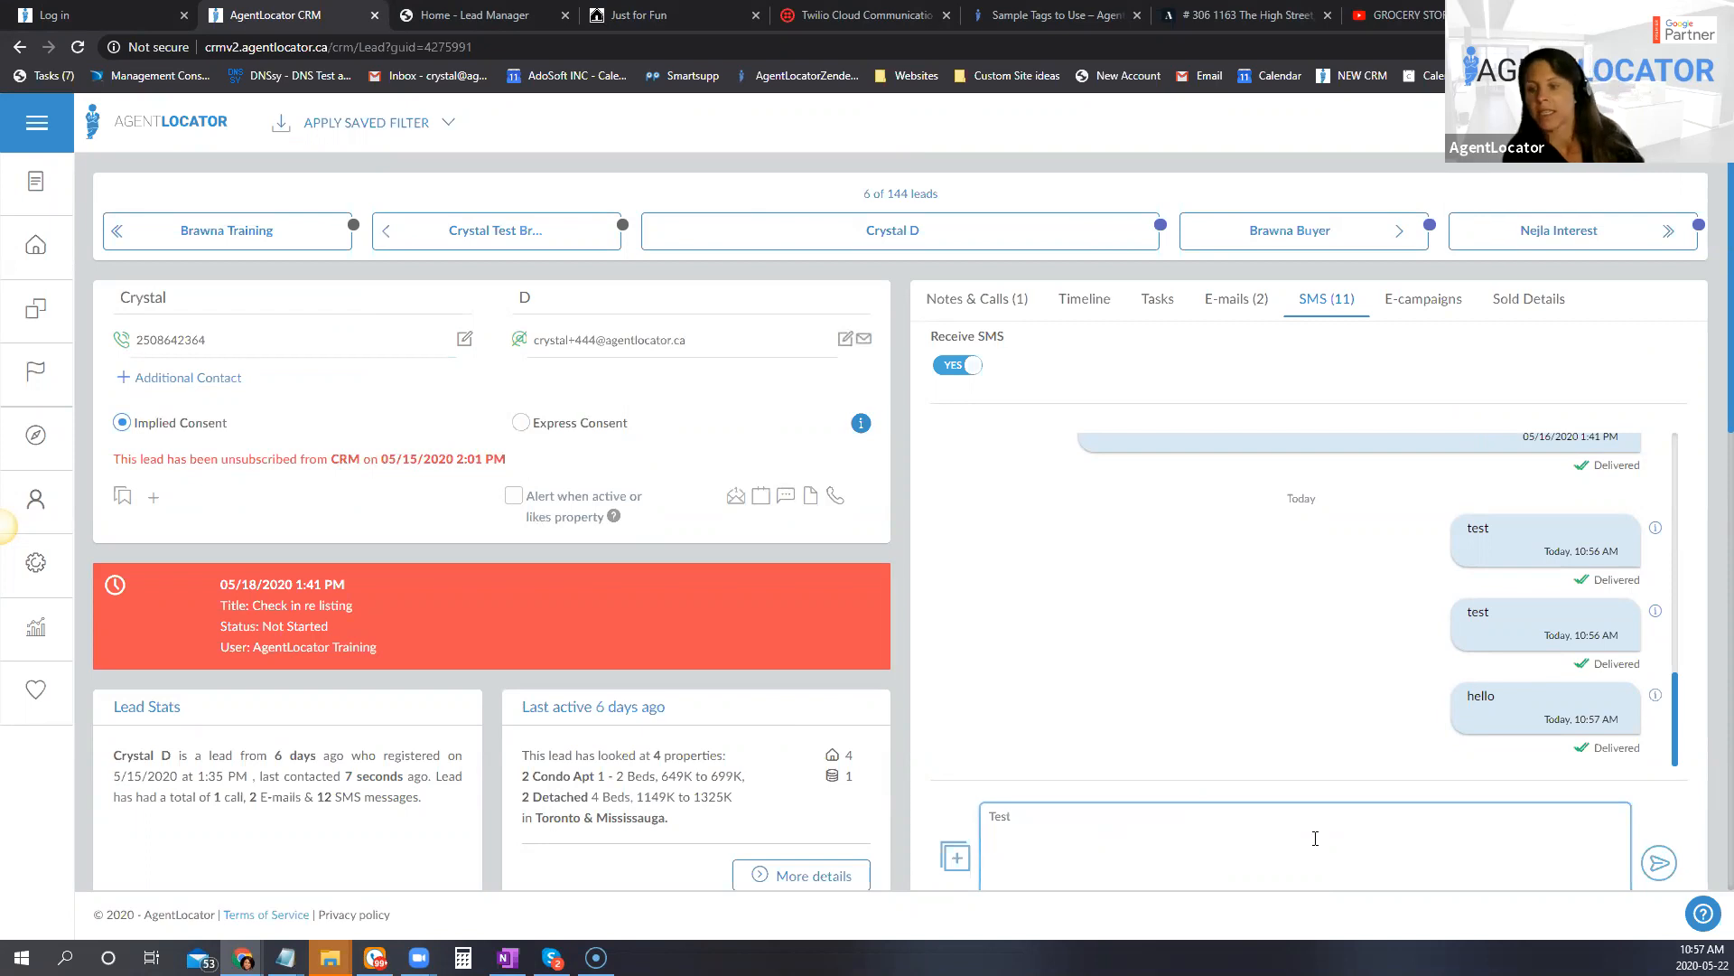
{"action": "left_click", "coordinate": [1659, 861]}
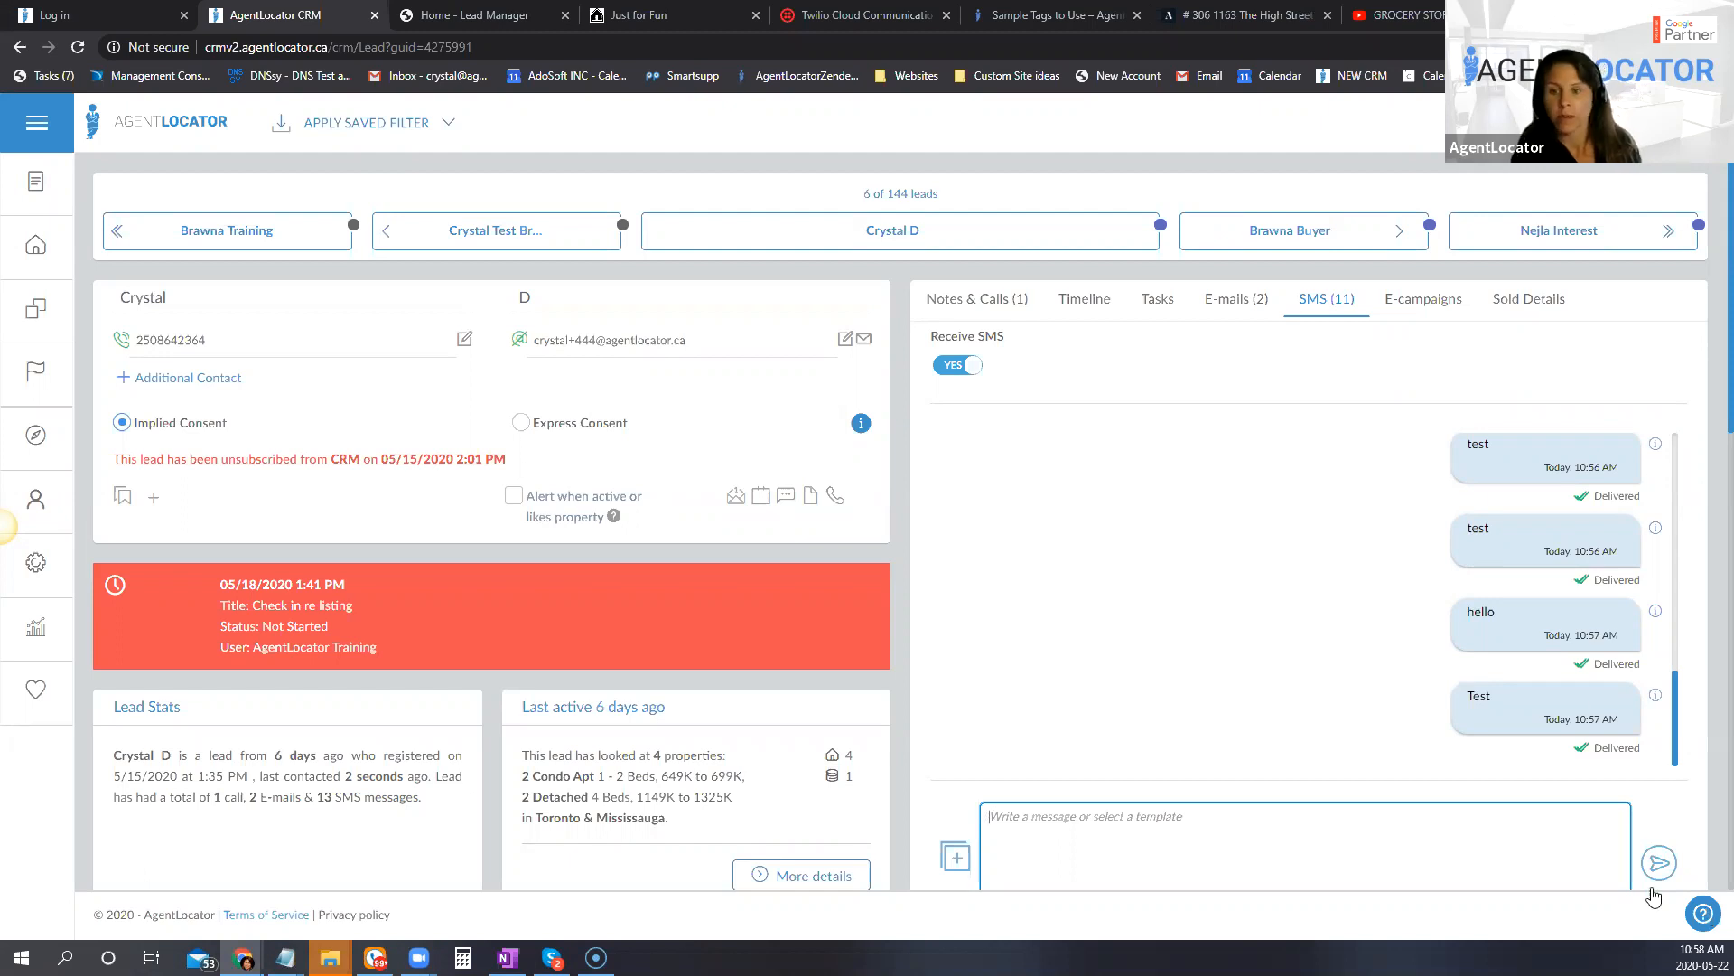
Step: Refresh the lead's SMS history several times to check for an incoming reply
{"action": "left_click", "coordinate": [1343, 304]}
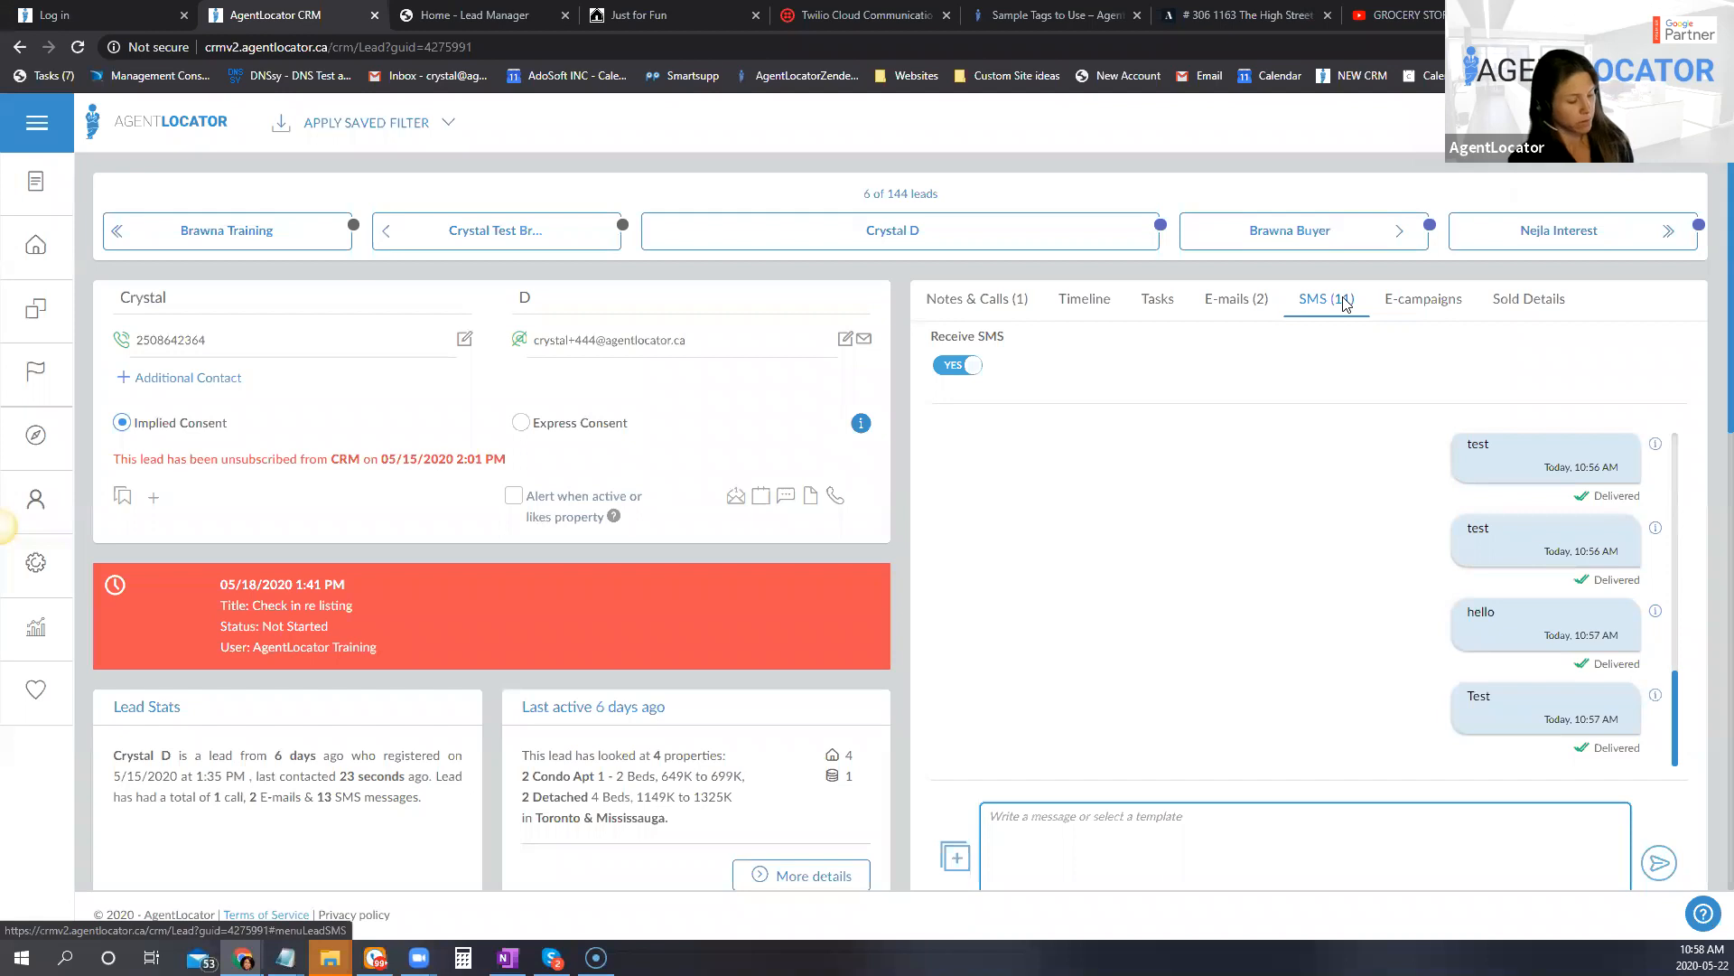
{"action": "left_click", "coordinate": [1346, 305]}
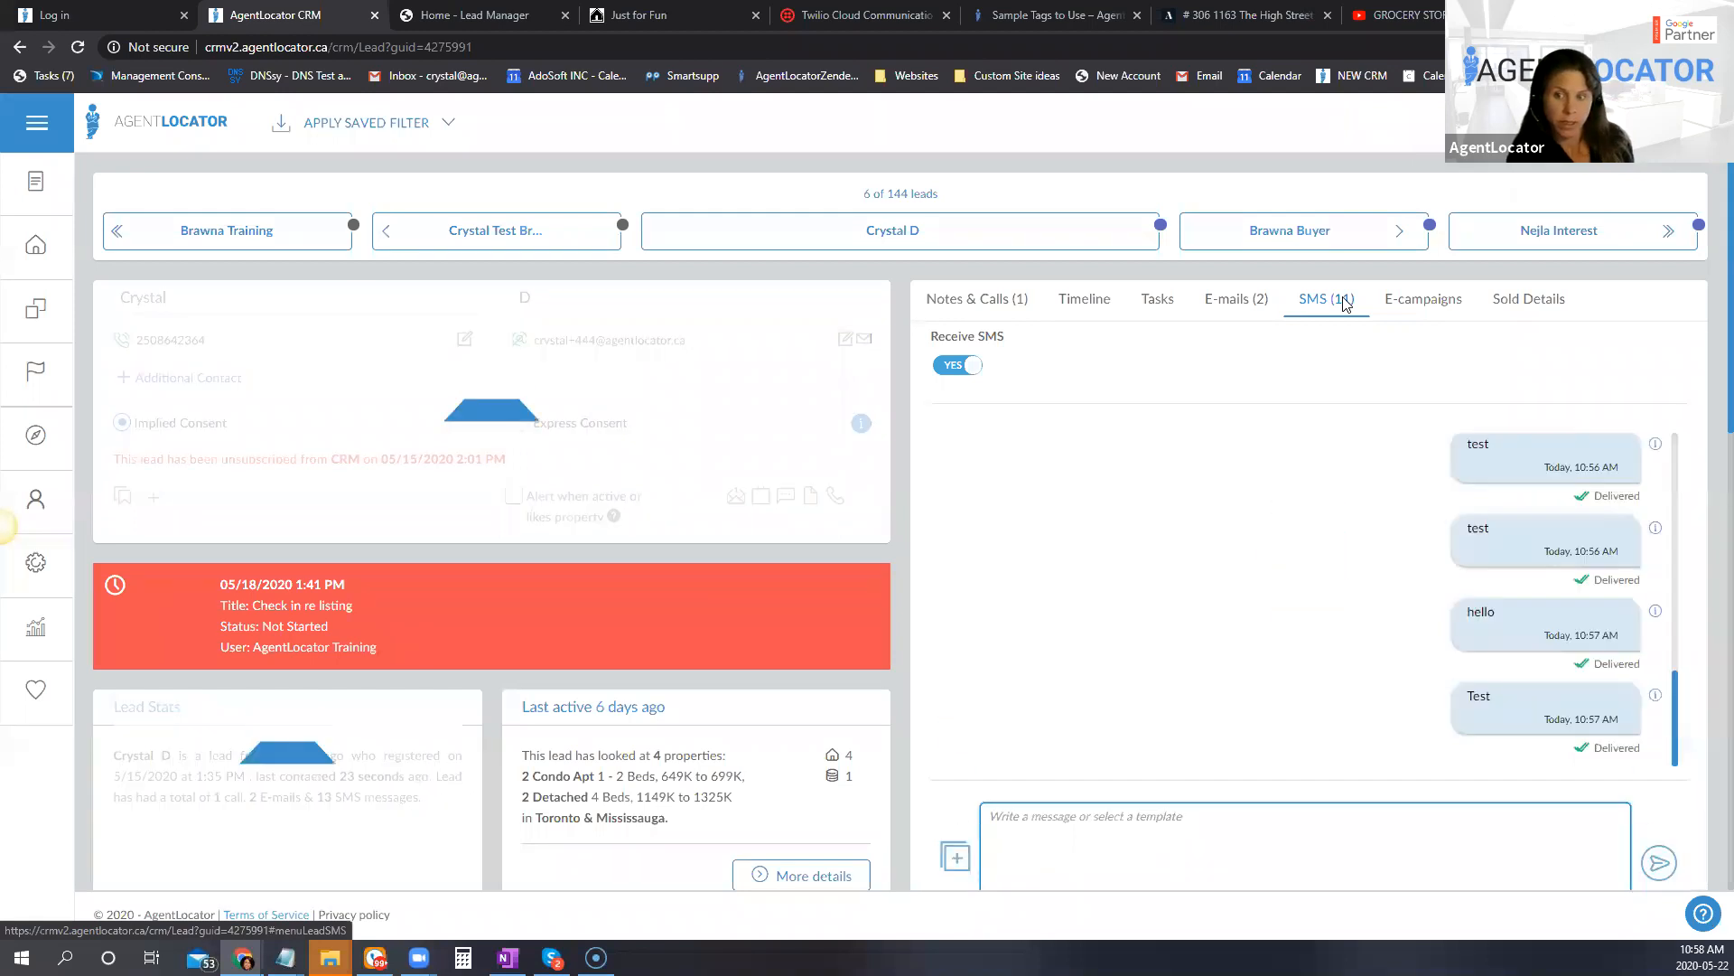
{"action": "left_click", "coordinate": [1346, 304]}
{"action": "left_click", "coordinate": [1330, 305]}
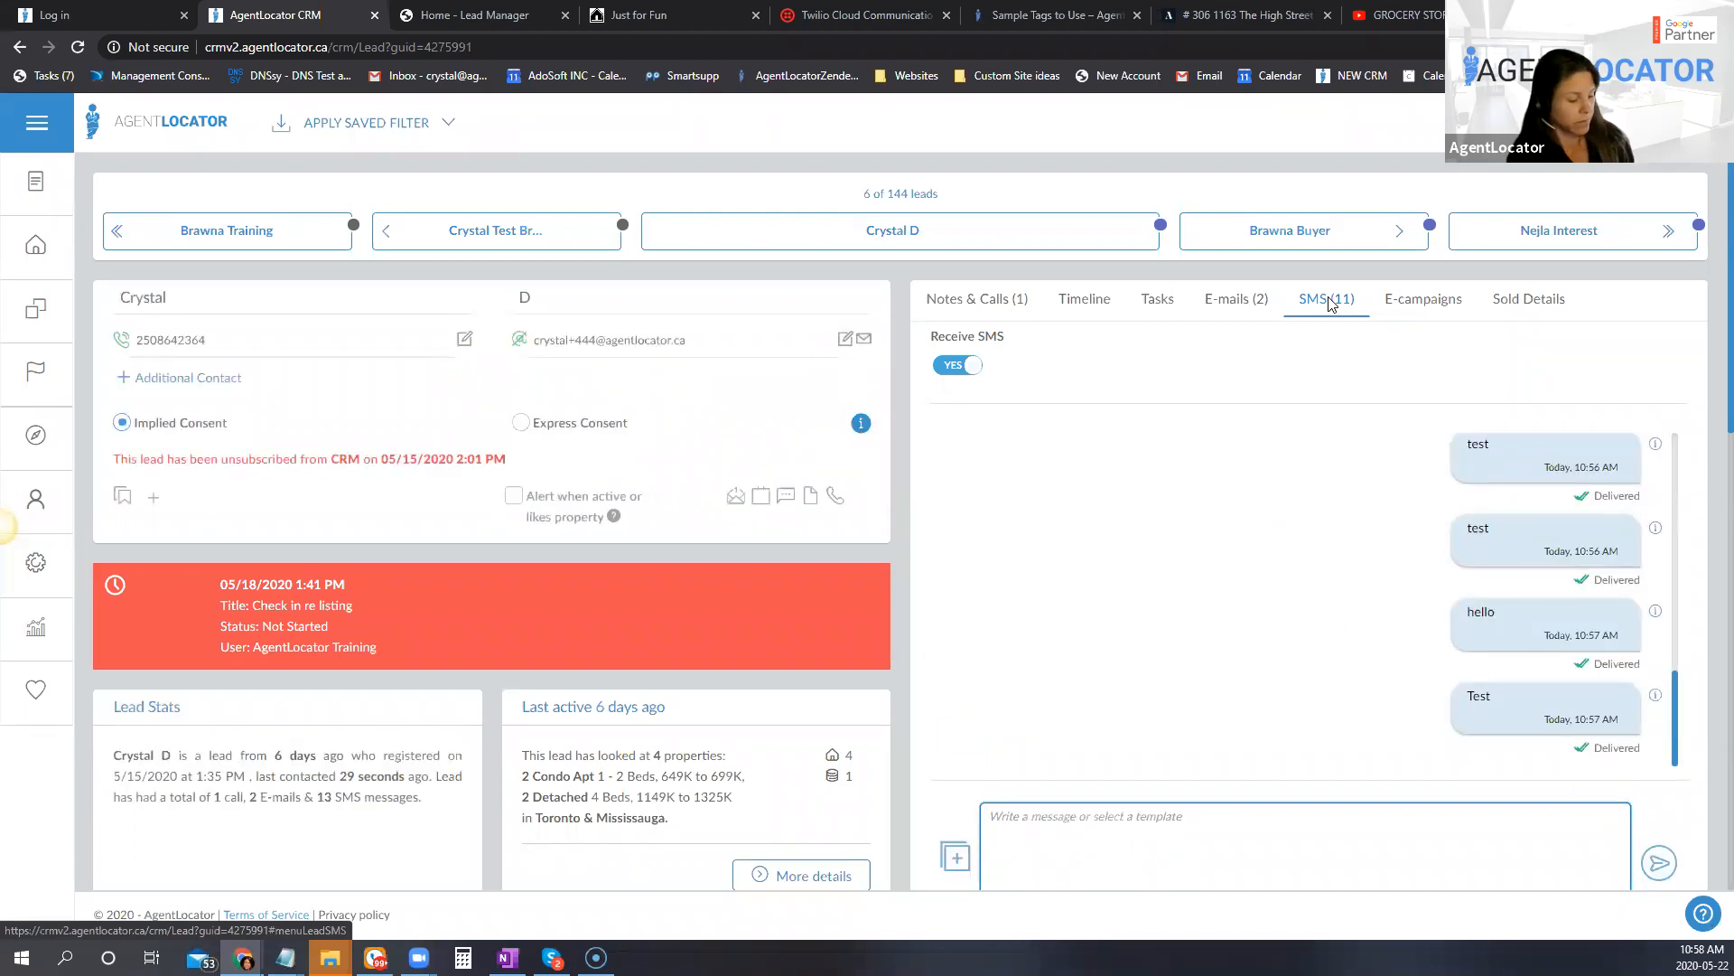
{"action": "left_click", "coordinate": [1331, 304]}
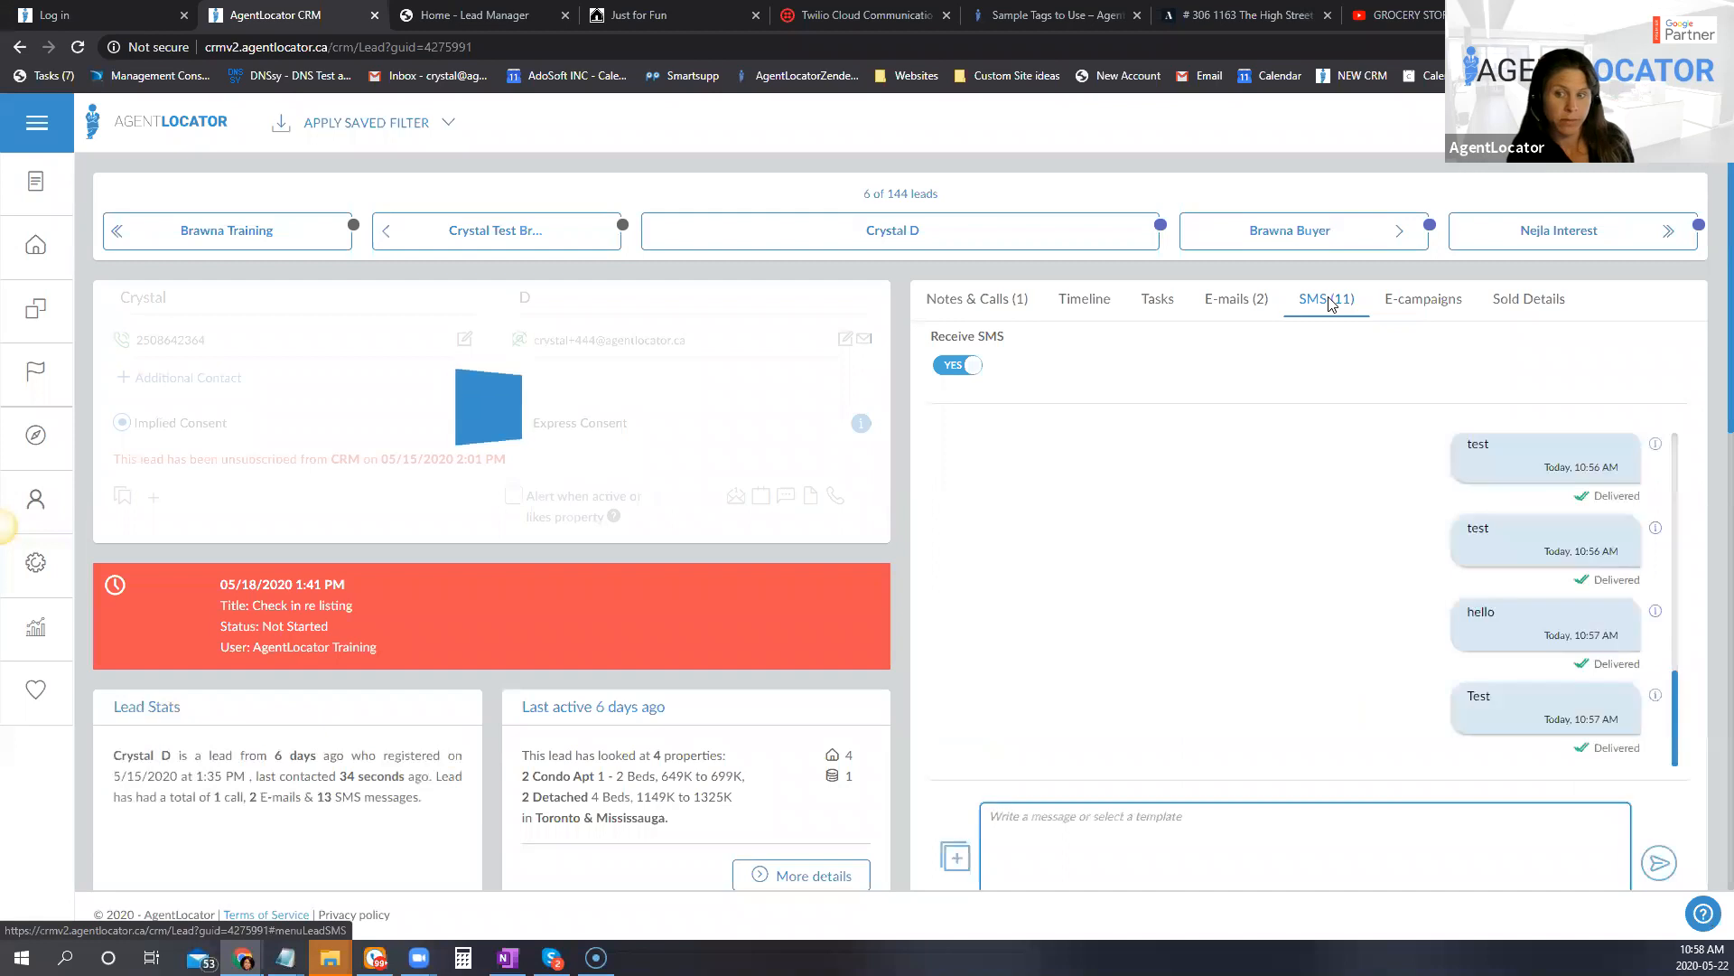
Step: Toggle the SMS Message Alert setting in the user preferences profile and look over the remaining profile settings
{"action": "left_click", "coordinate": [1697, 129]}
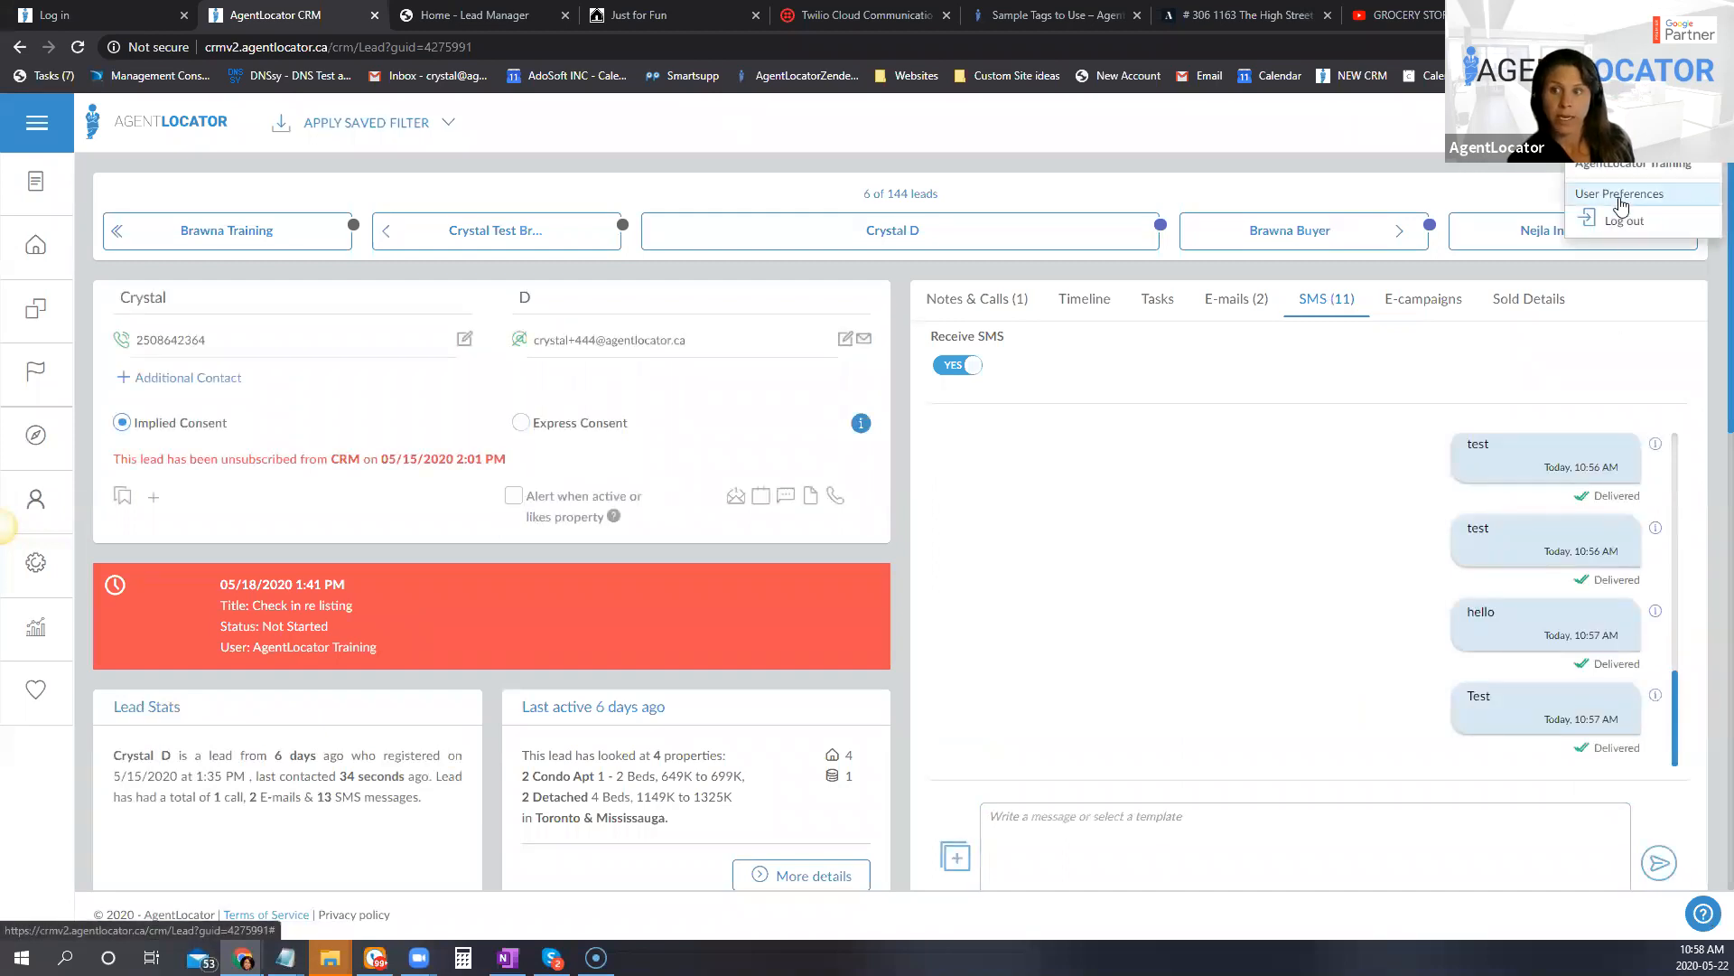
{"action": "left_click", "coordinate": [1622, 198]}
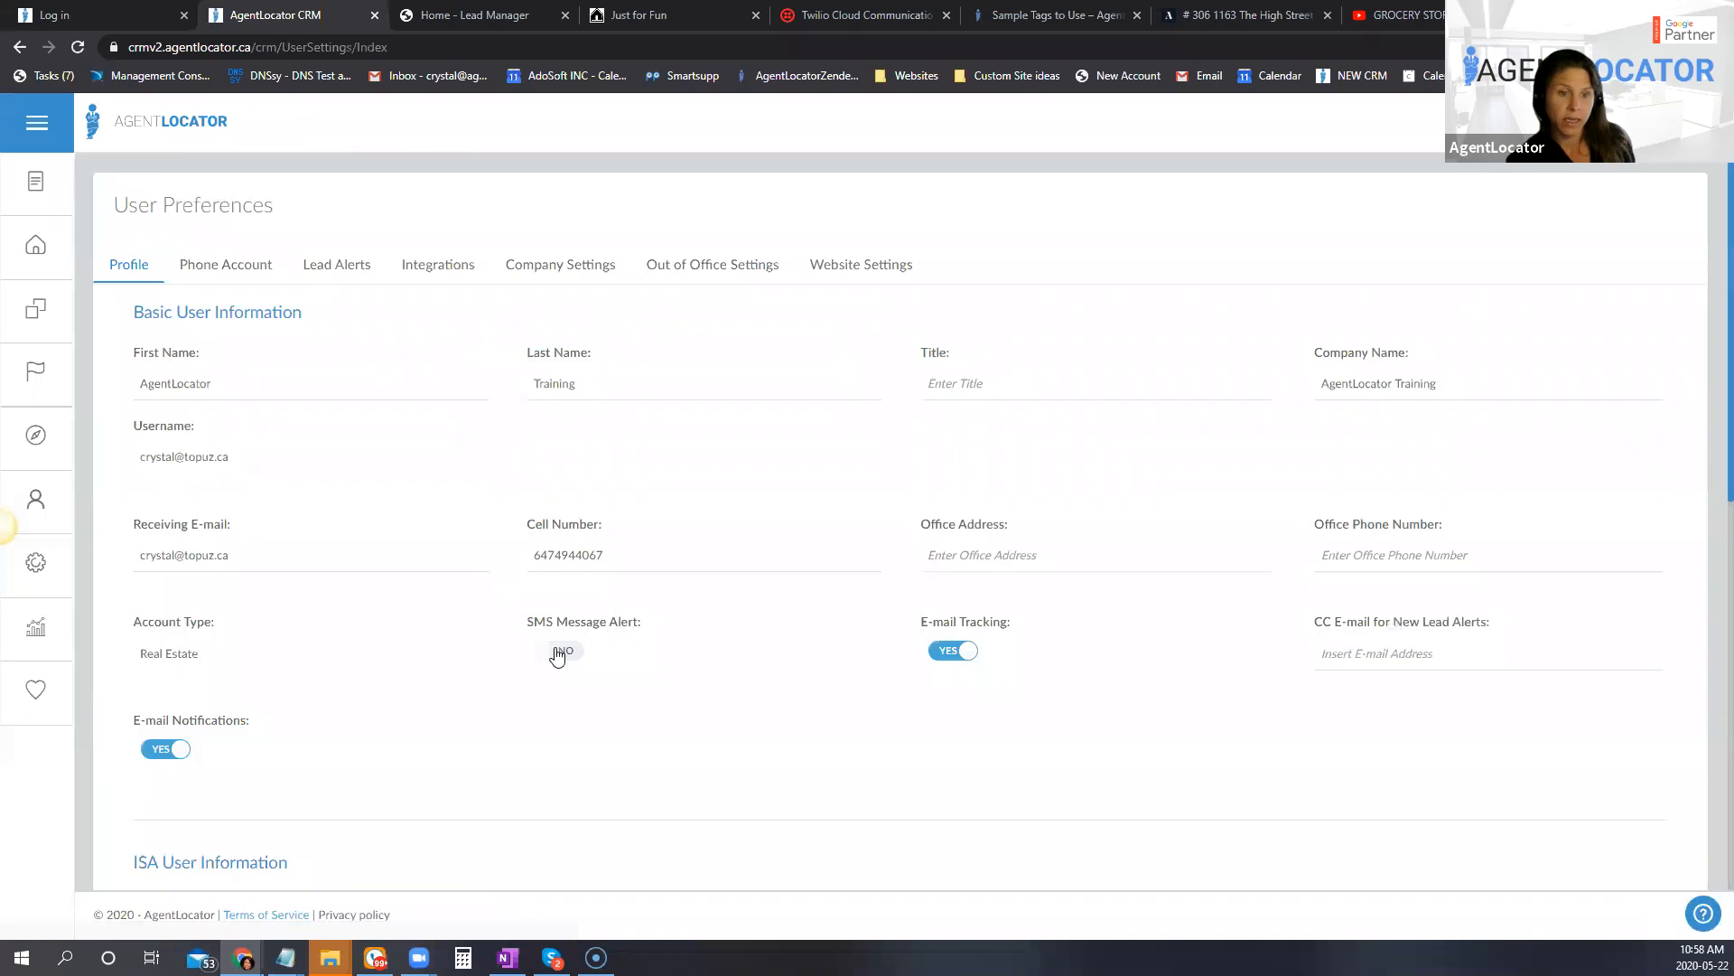
{"action": "left_click", "coordinate": [560, 652]}
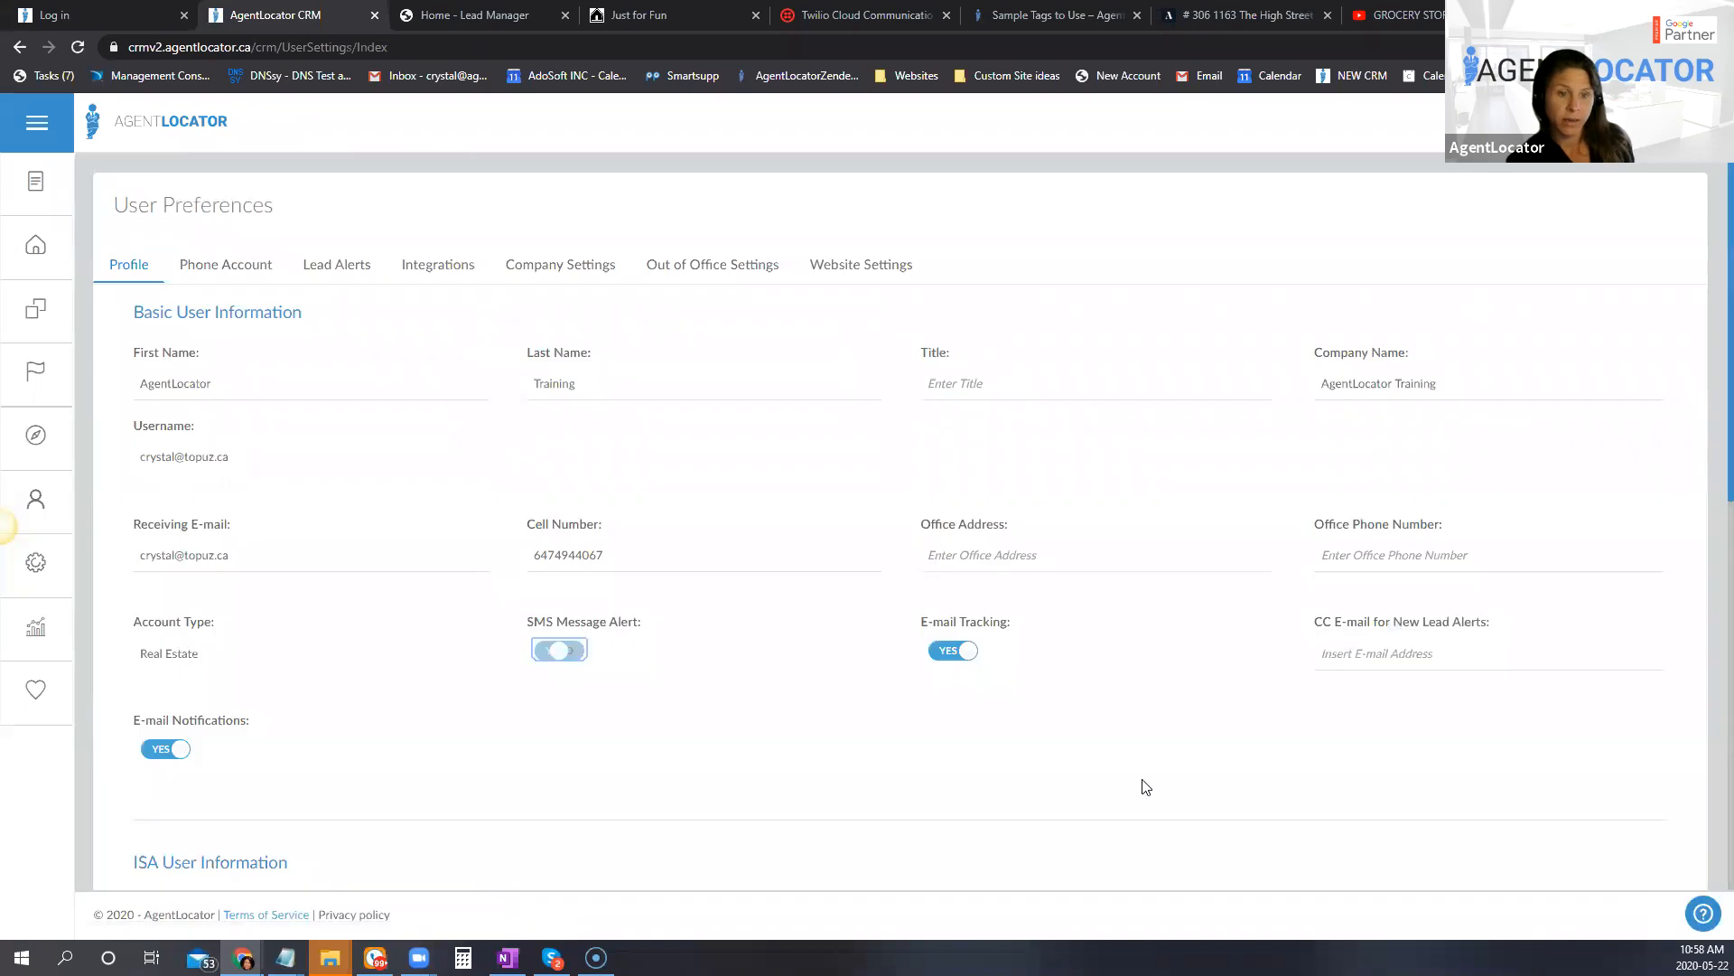
{"action": "scroll", "coordinate": [1355, 722], "scroll_direction": "down", "scroll_amount": 3}
{"action": "scroll", "coordinate": [1414, 712], "scroll_direction": "down", "scroll_amount": 5}
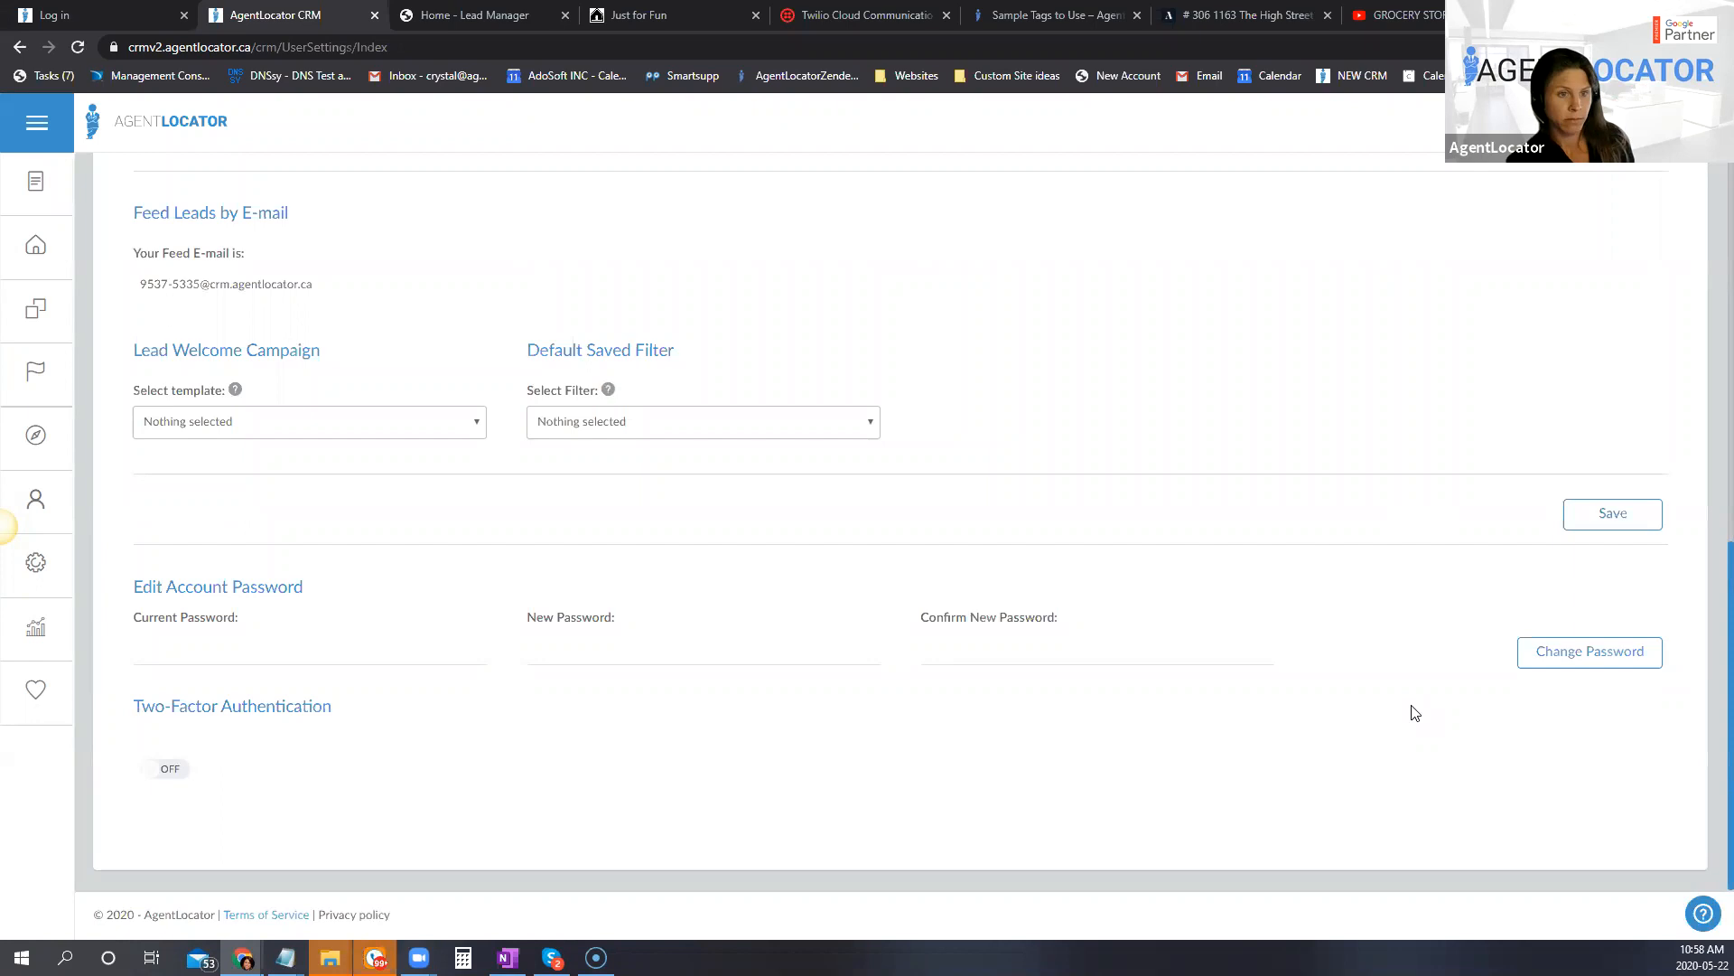
Step: Return to the leads list, reopen the same lead from its last-contact SMS entry and check its SMS history for the reply
{"action": "left_click", "coordinate": [35, 245]}
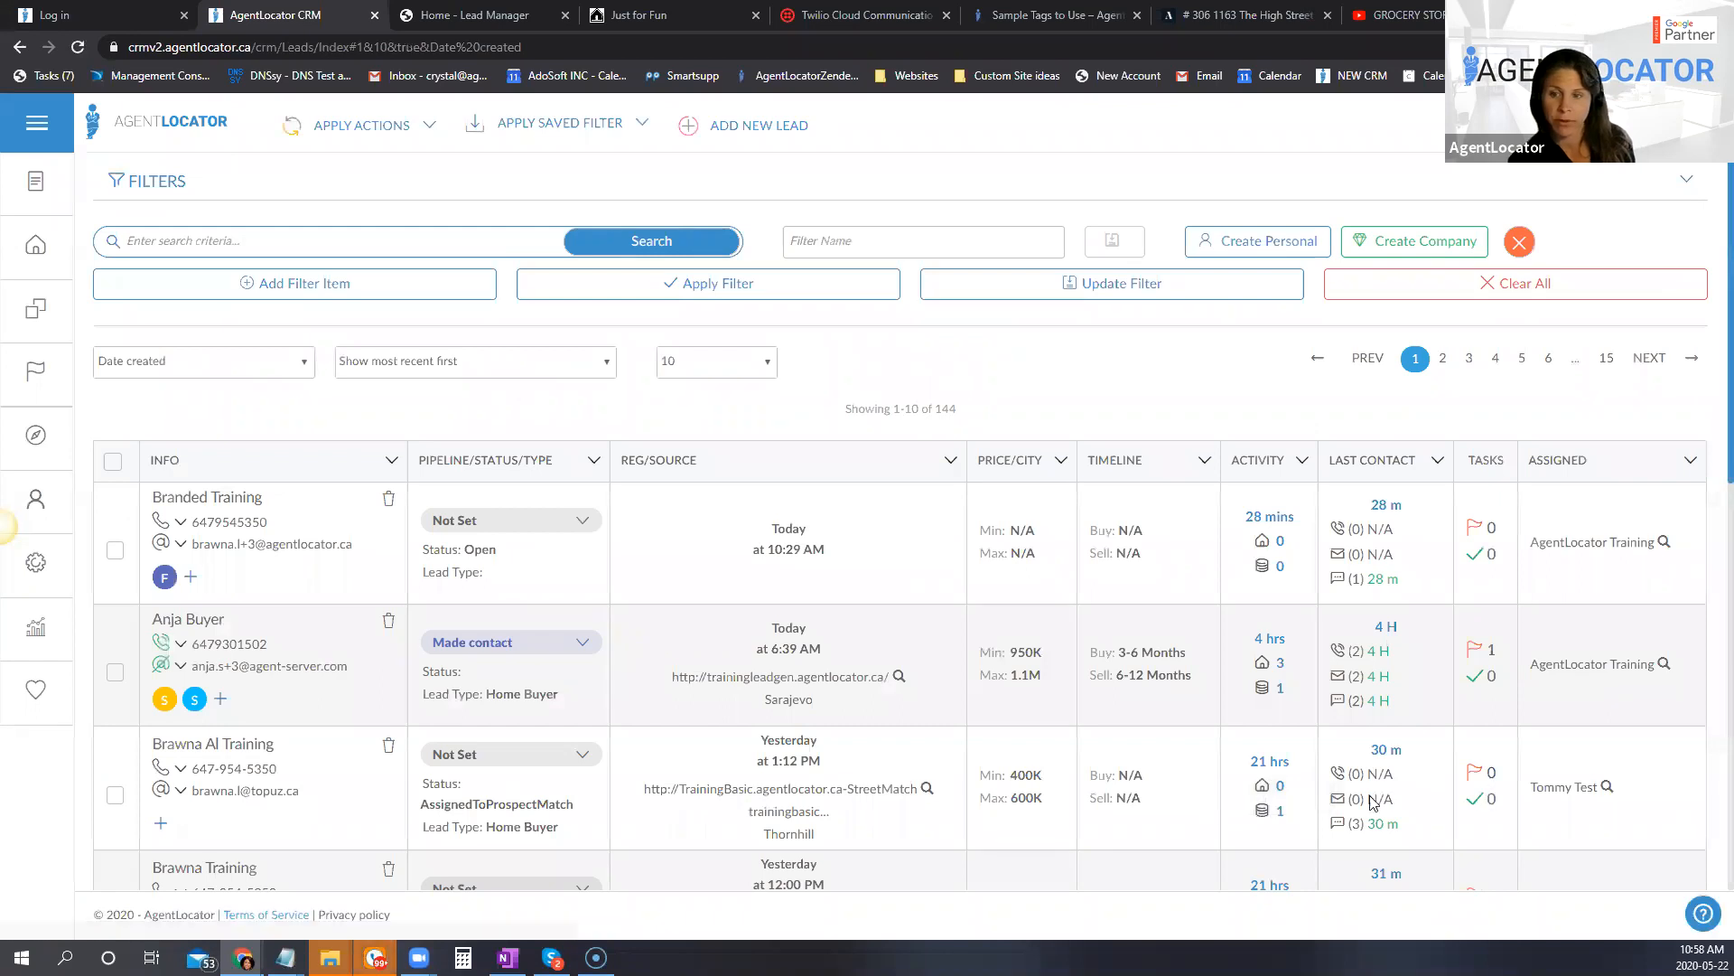
{"action": "scroll", "coordinate": [1365, 786], "scroll_direction": "down", "scroll_amount": 4}
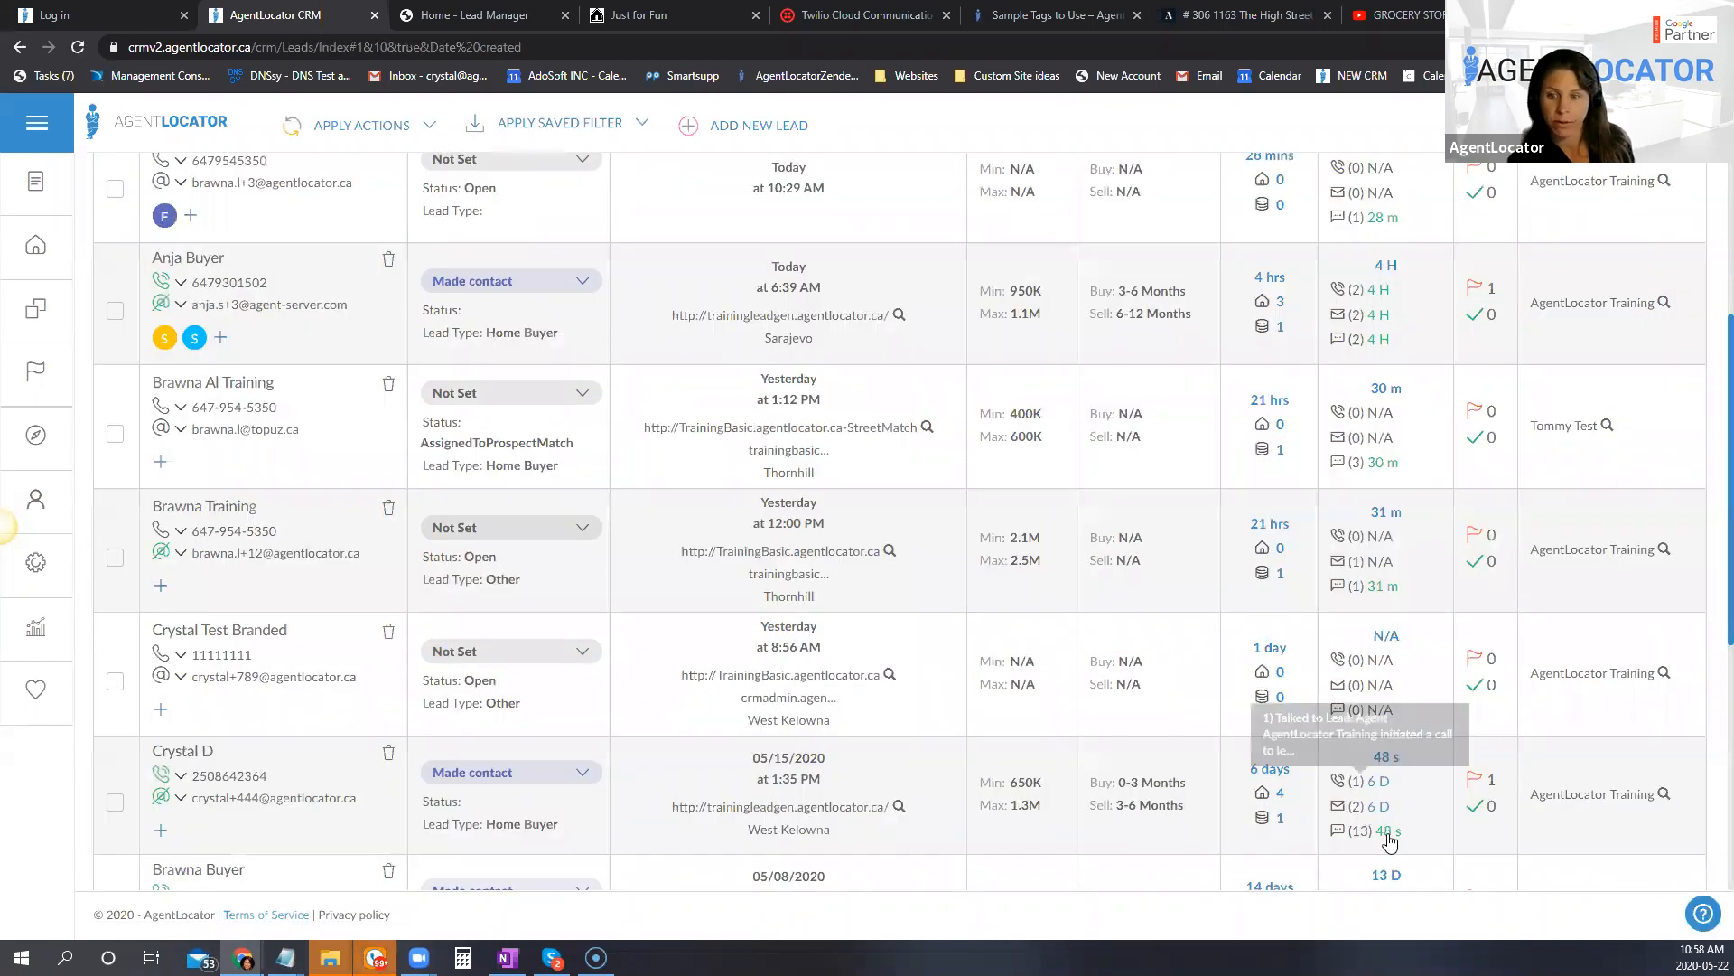
{"action": "left_click", "coordinate": [1388, 834]}
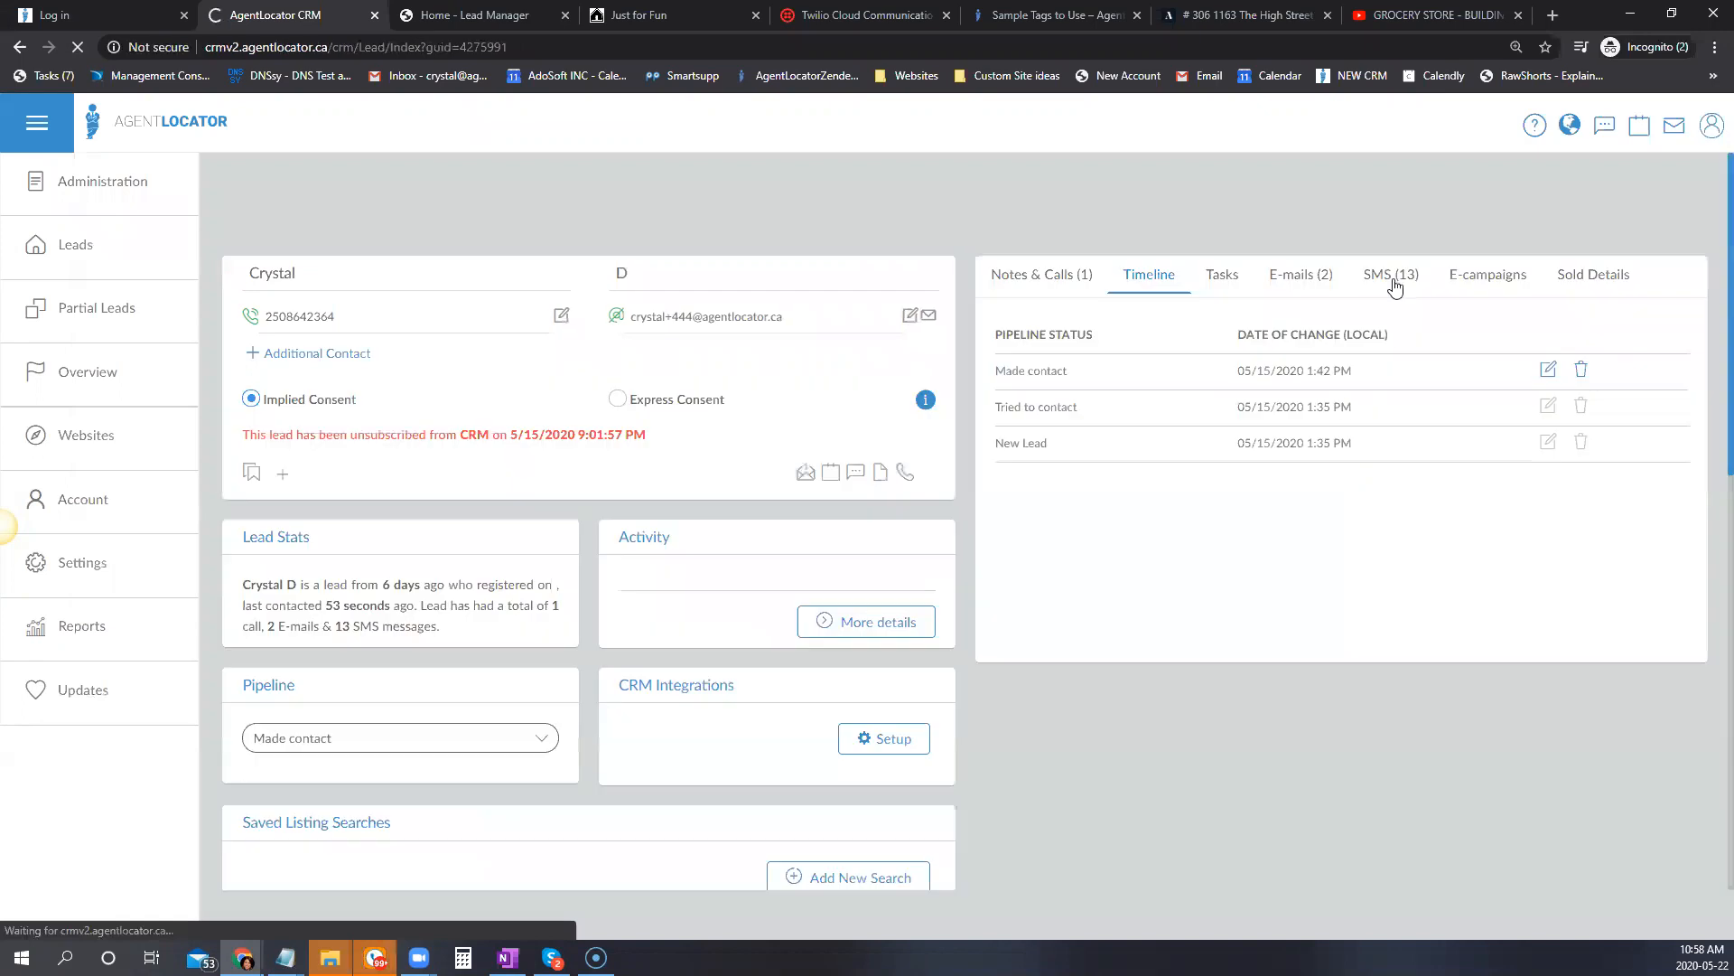
{"action": "left_click", "coordinate": [1394, 286]}
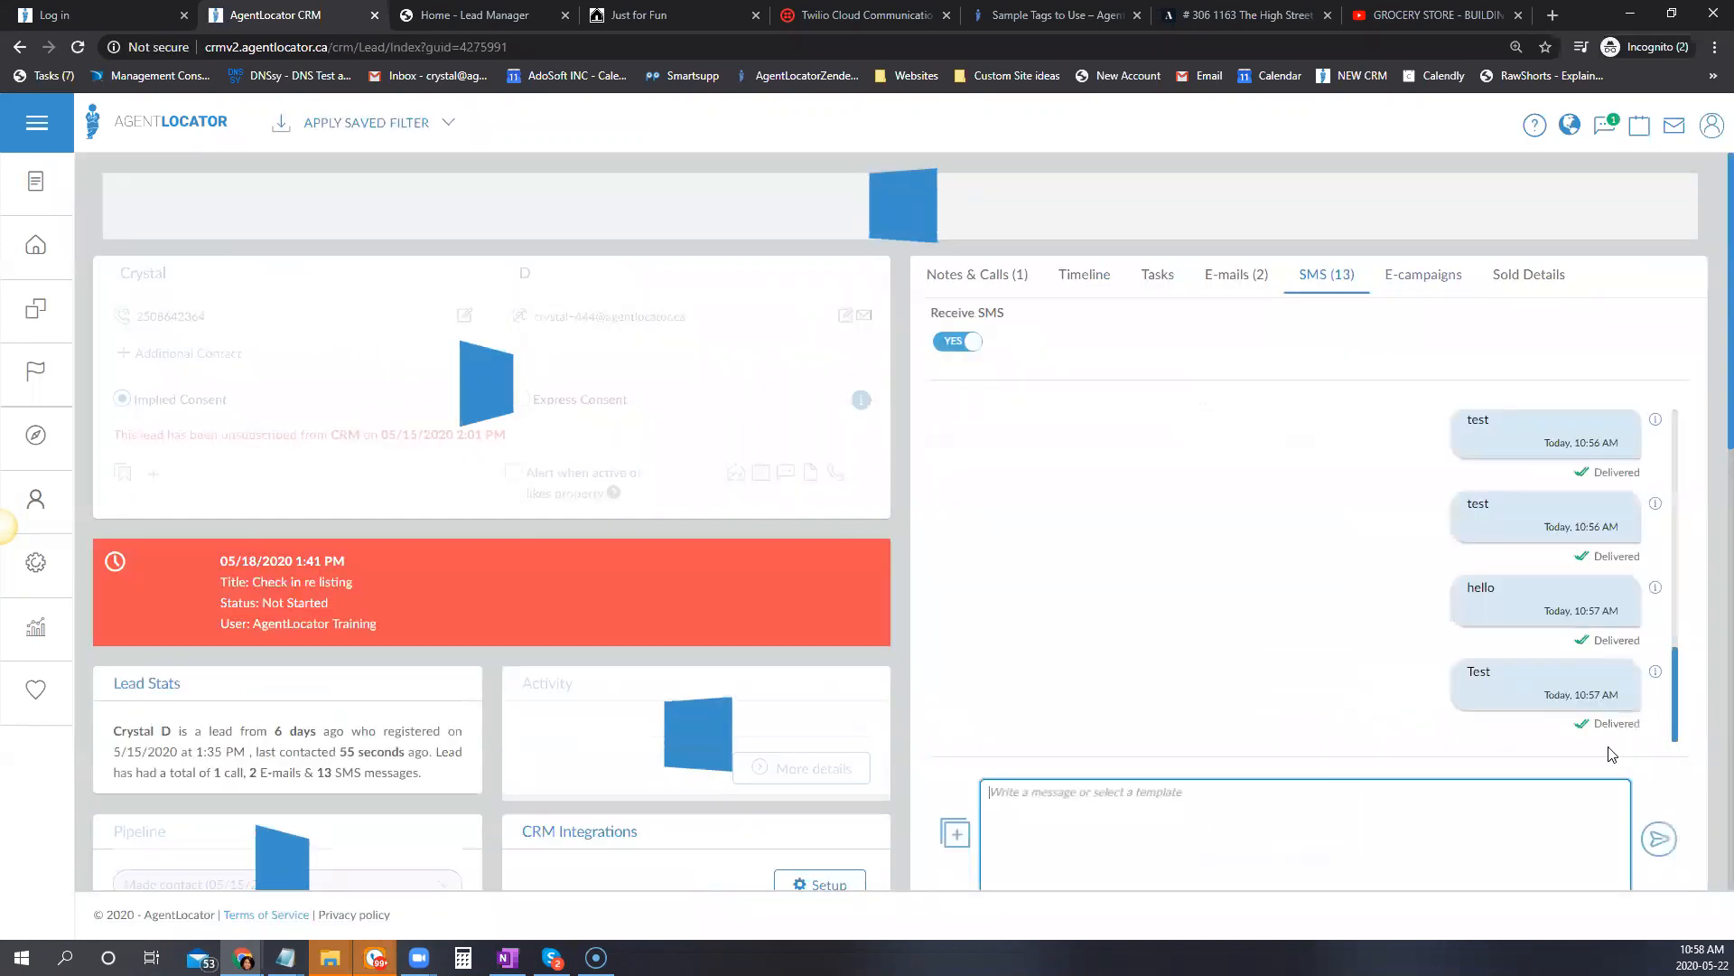
{"action": "scroll", "coordinate": [1428, 634], "scroll_direction": "down", "scroll_amount": 2}
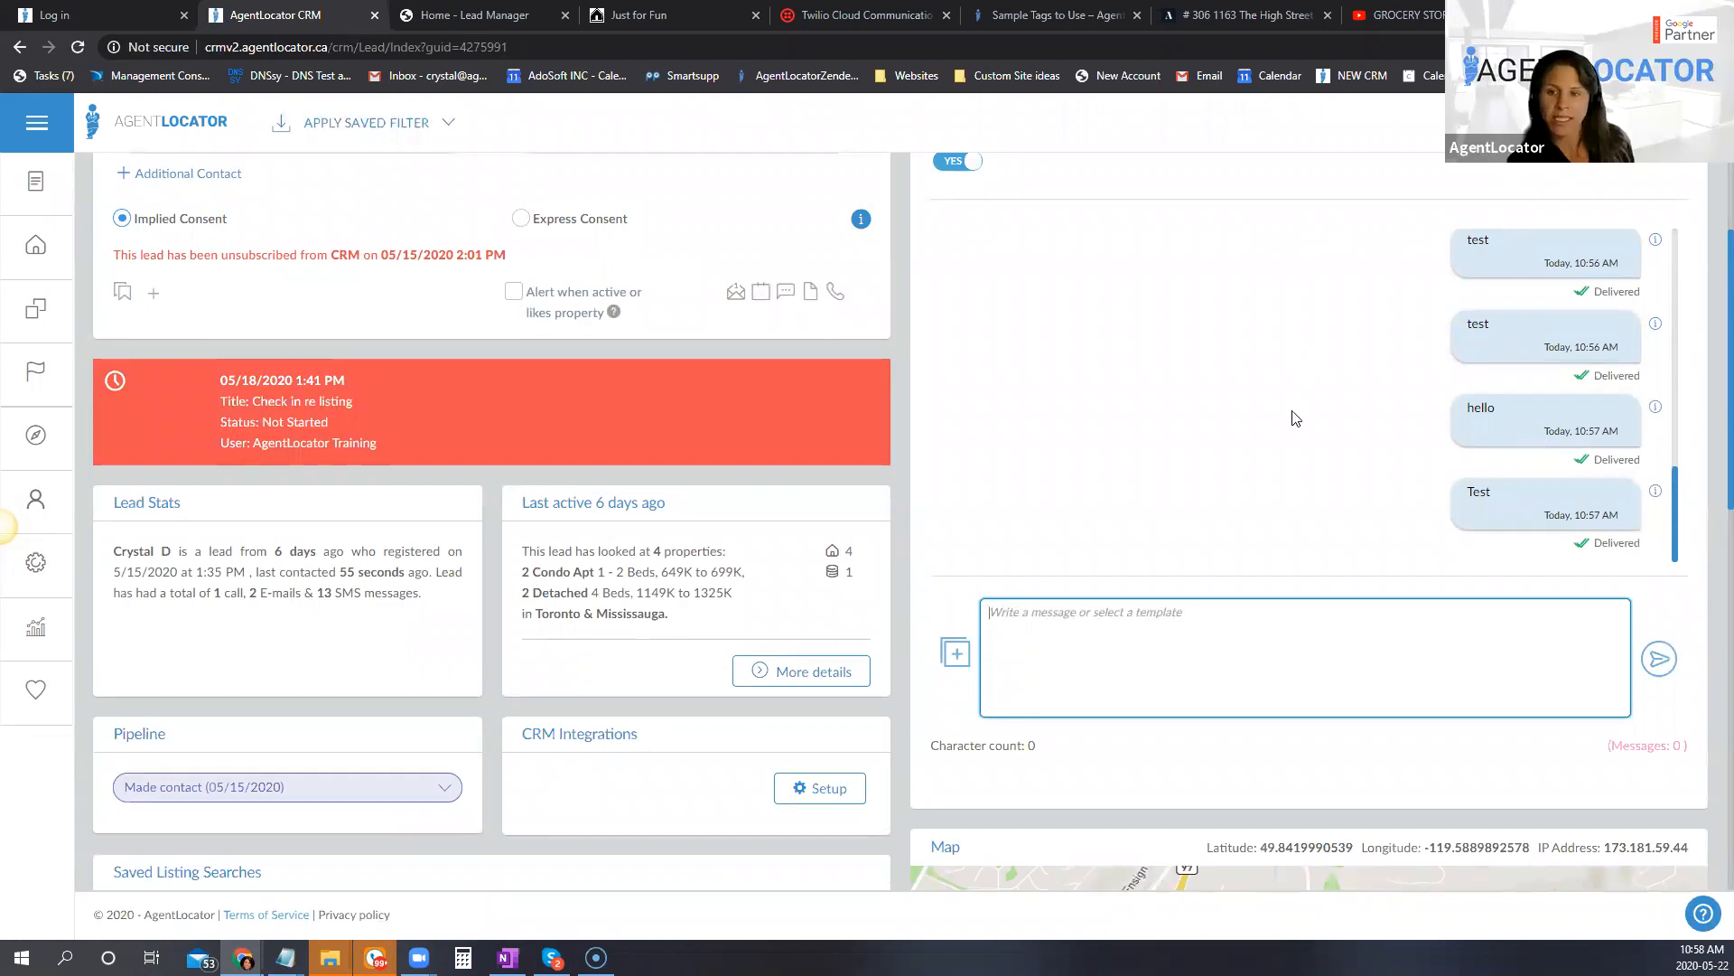
{"action": "scroll", "coordinate": [1318, 515], "scroll_direction": "down", "scroll_amount": 3}
{"action": "scroll", "coordinate": [1346, 608], "scroll_direction": "up", "scroll_amount": 4}
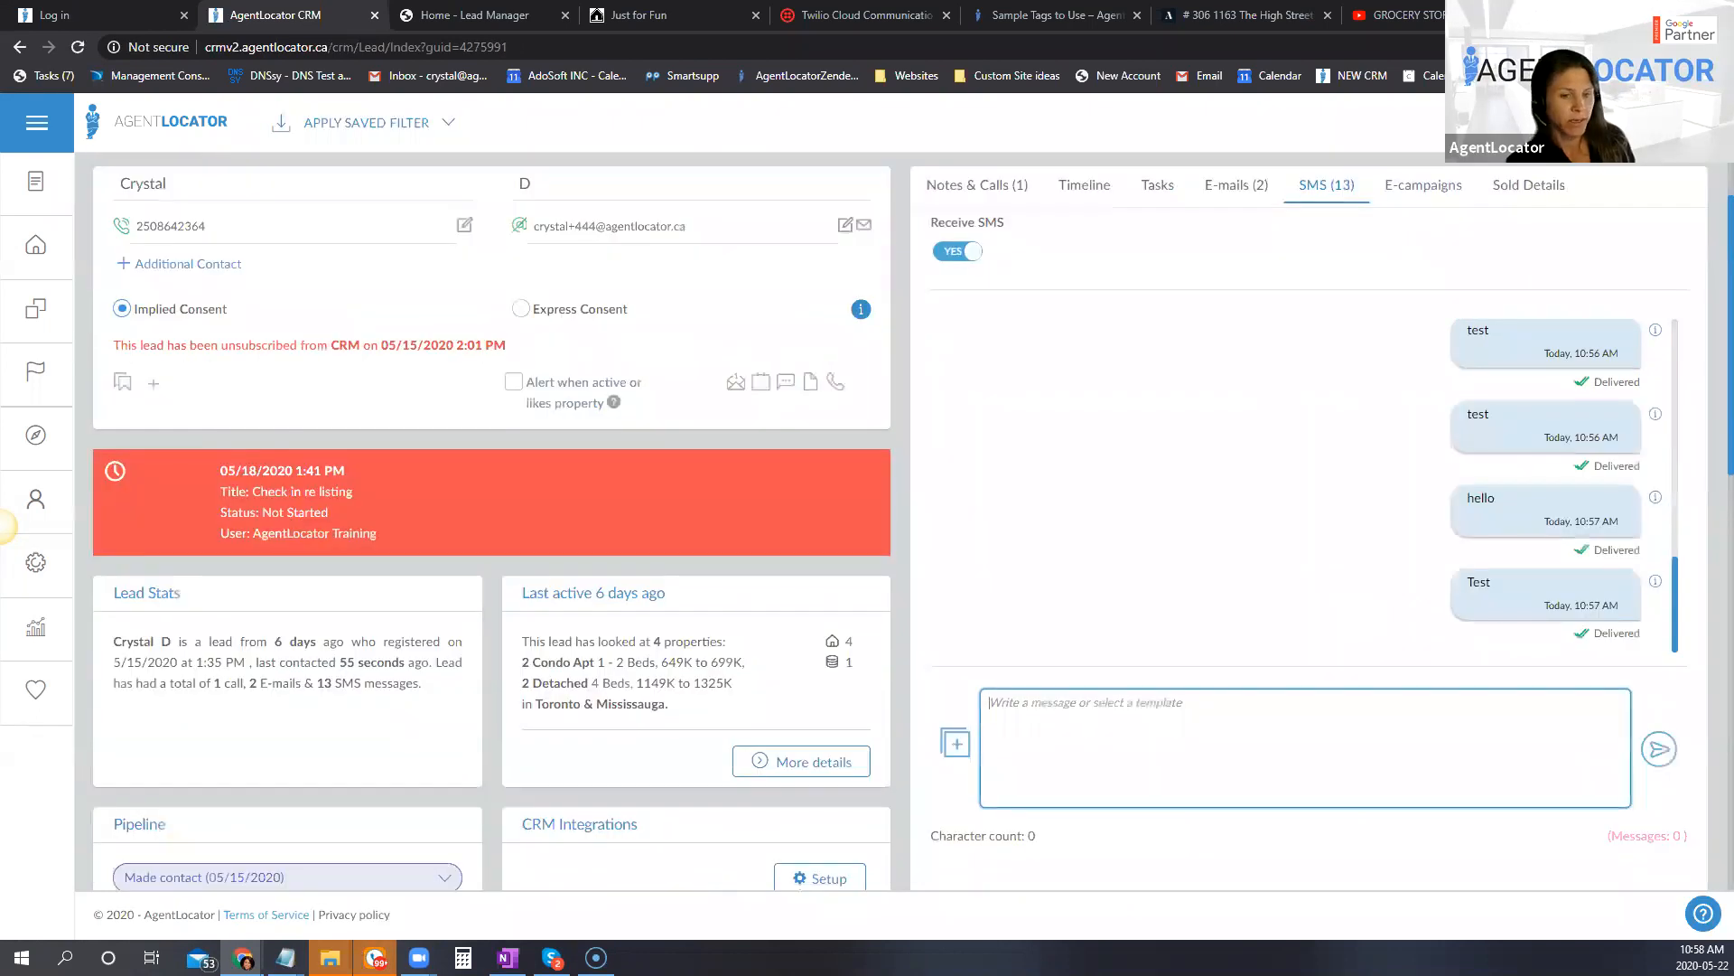
Step: Switch to RingCentral Phone to read the latest message, and search the CRM leads by the last four digits of the flagged phone number
{"action": "left_click", "coordinate": [375, 958]}
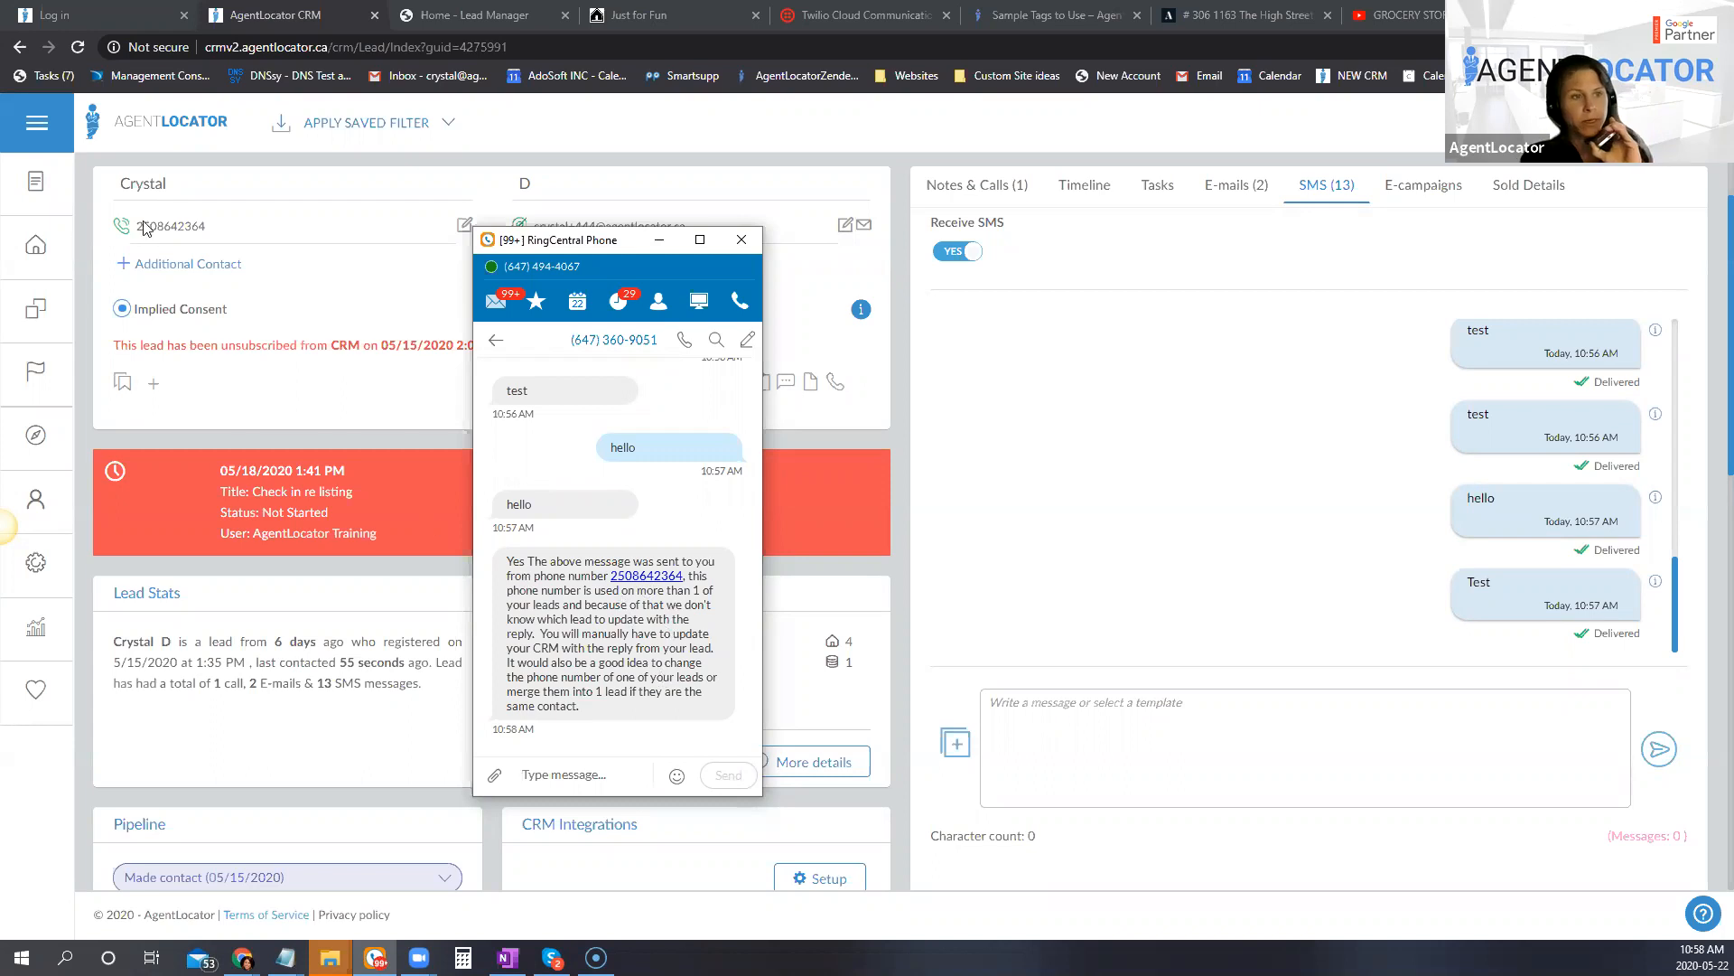
{"action": "left_click", "coordinate": [52, 248]}
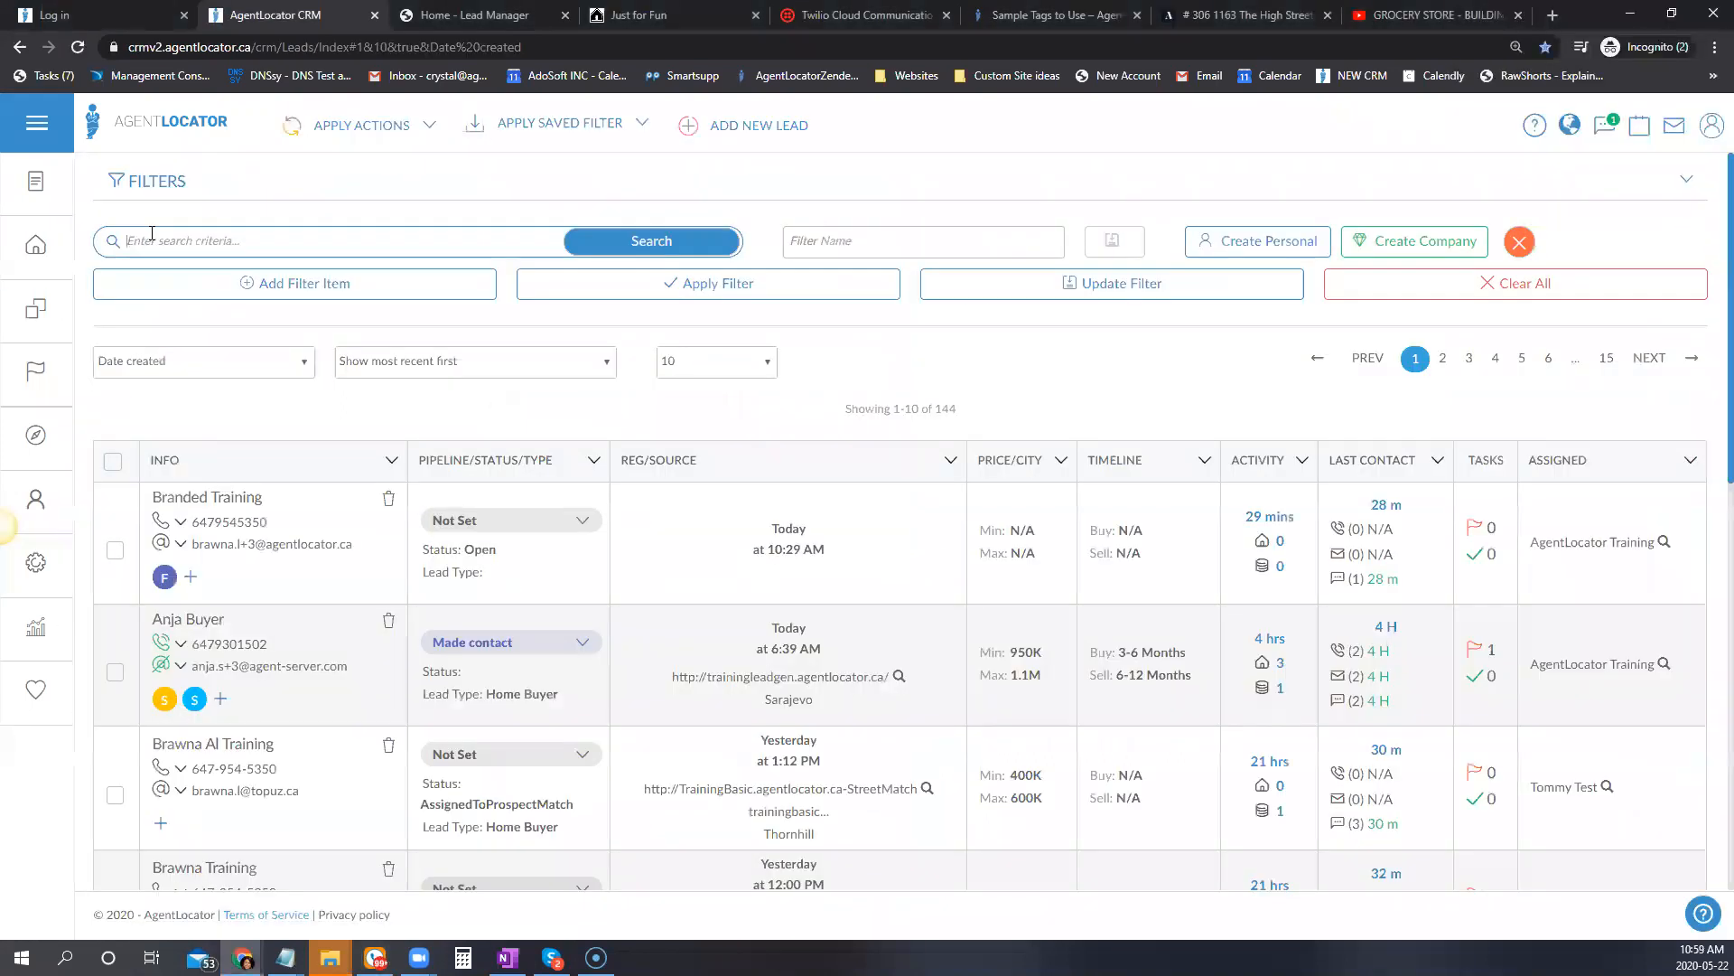
{"action": "left_click", "coordinate": [151, 241]}
{"action": "type", "text": "2364"}
{"action": "key", "text": "Return"}
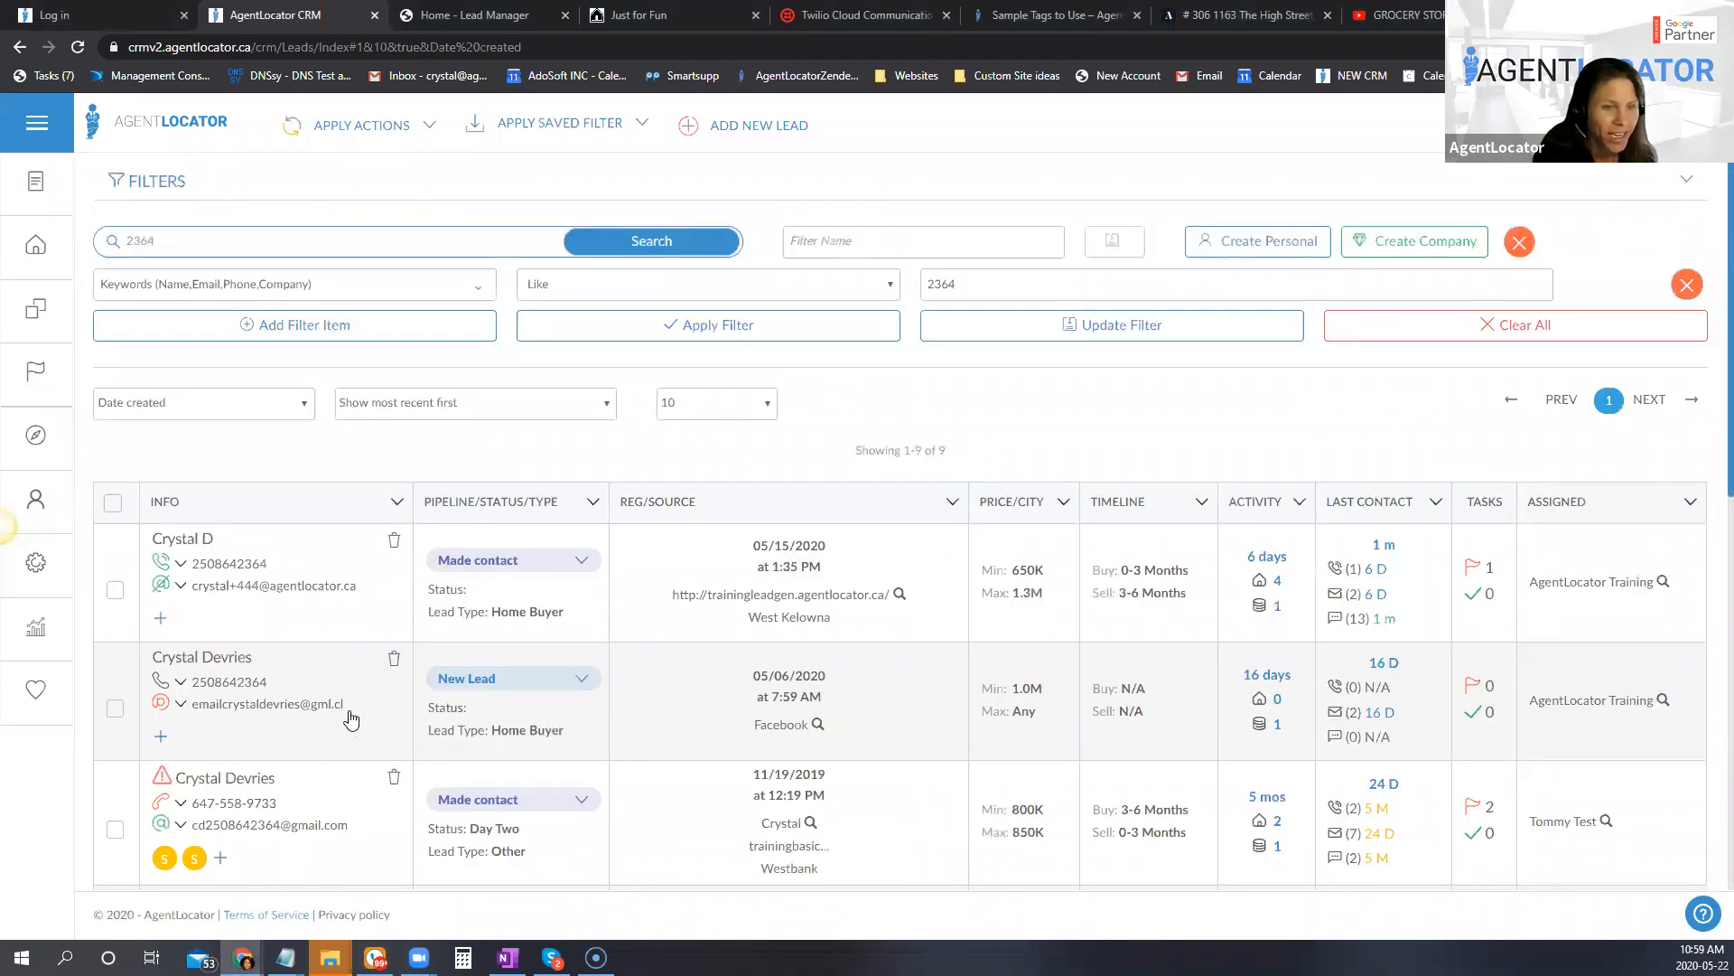
{"action": "scroll", "coordinate": [352, 718], "scroll_direction": "down", "scroll_amount": 2}
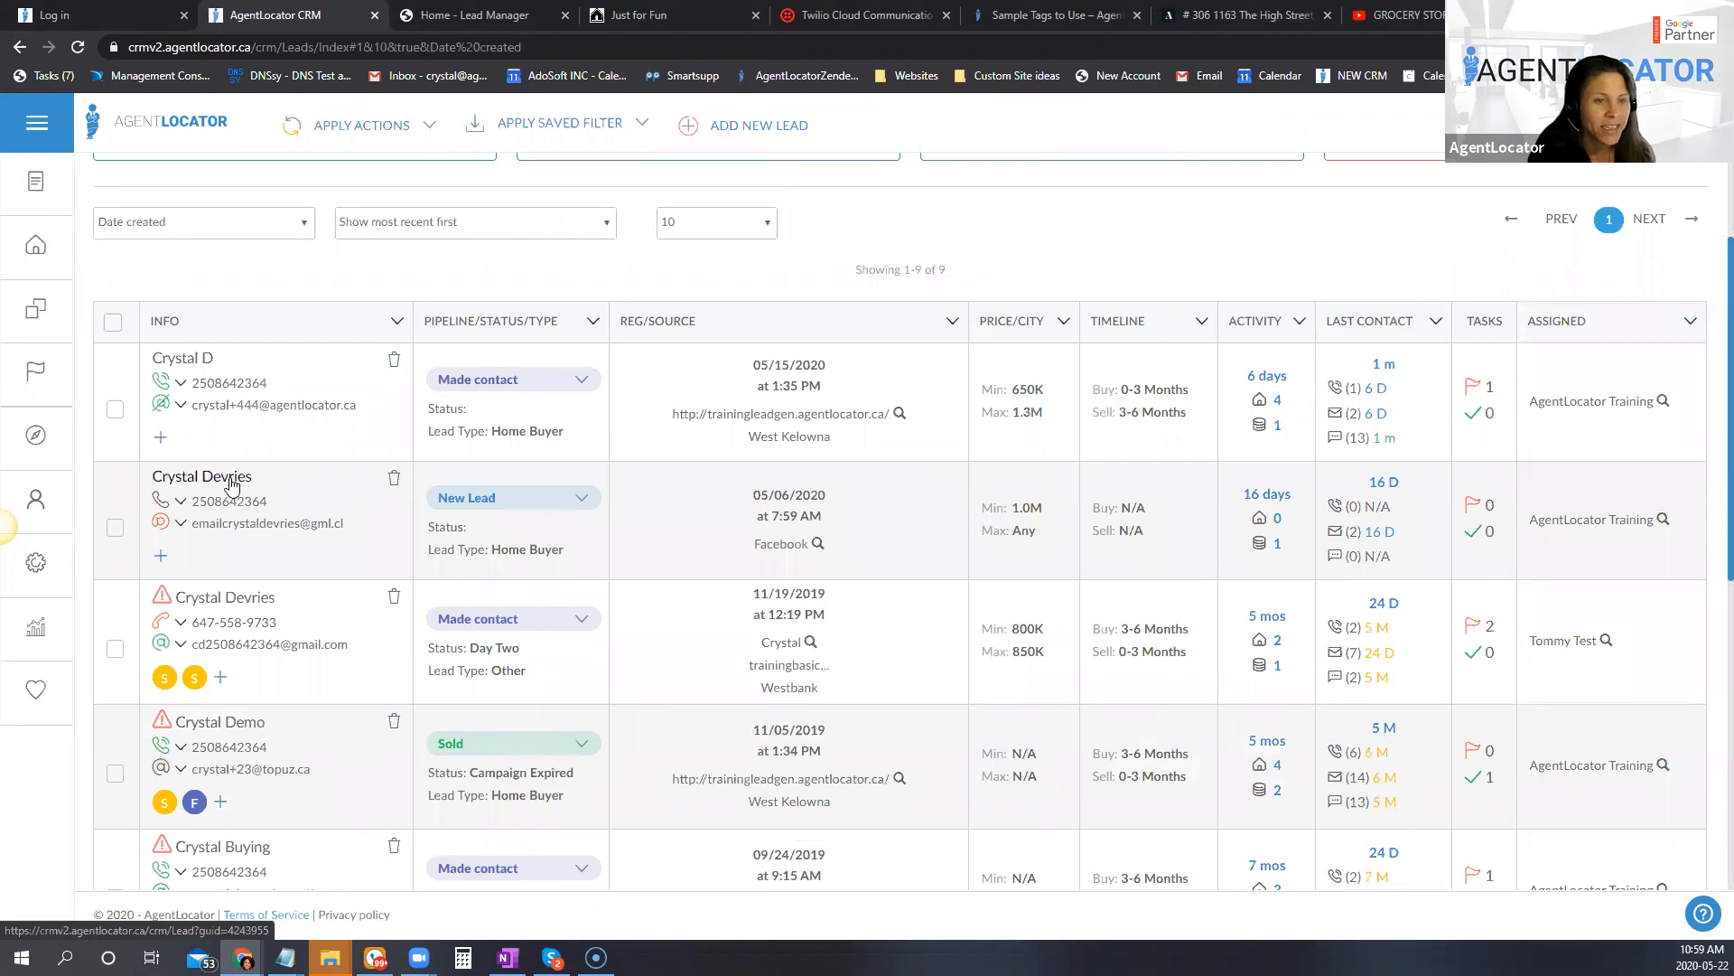
{"action": "scroll", "coordinate": [231, 486], "scroll_direction": "down", "scroll_amount": 3}
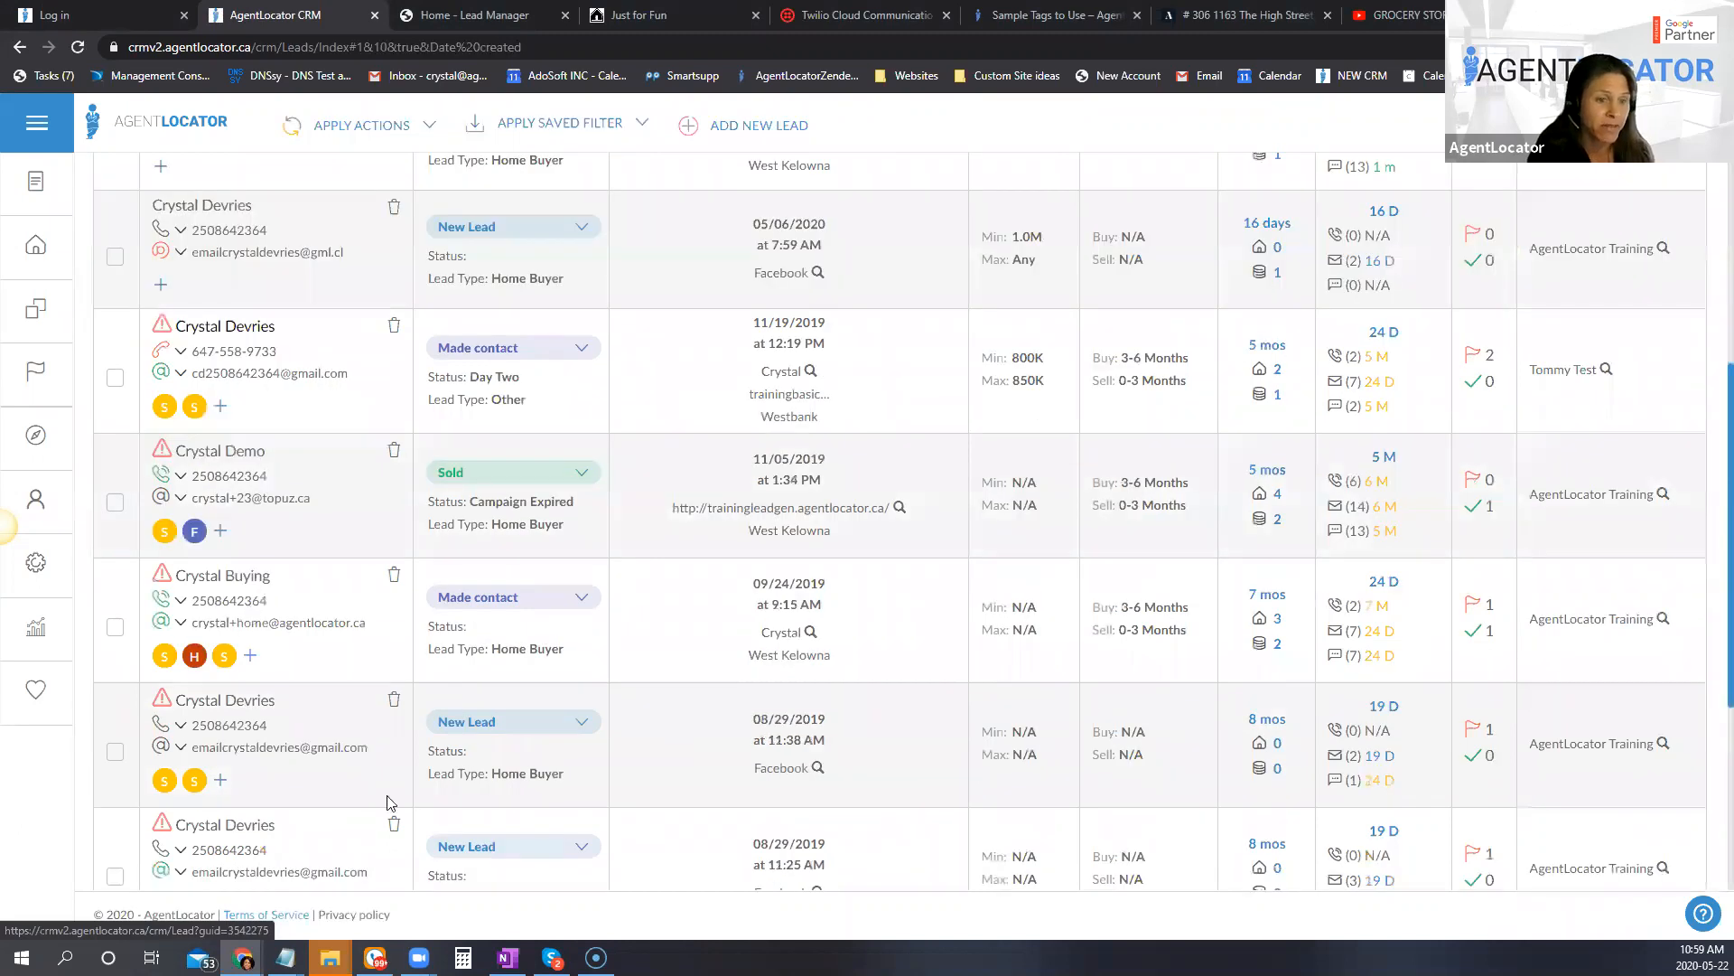
{"action": "scroll", "coordinate": [697, 890], "scroll_direction": "down", "scroll_amount": 4}
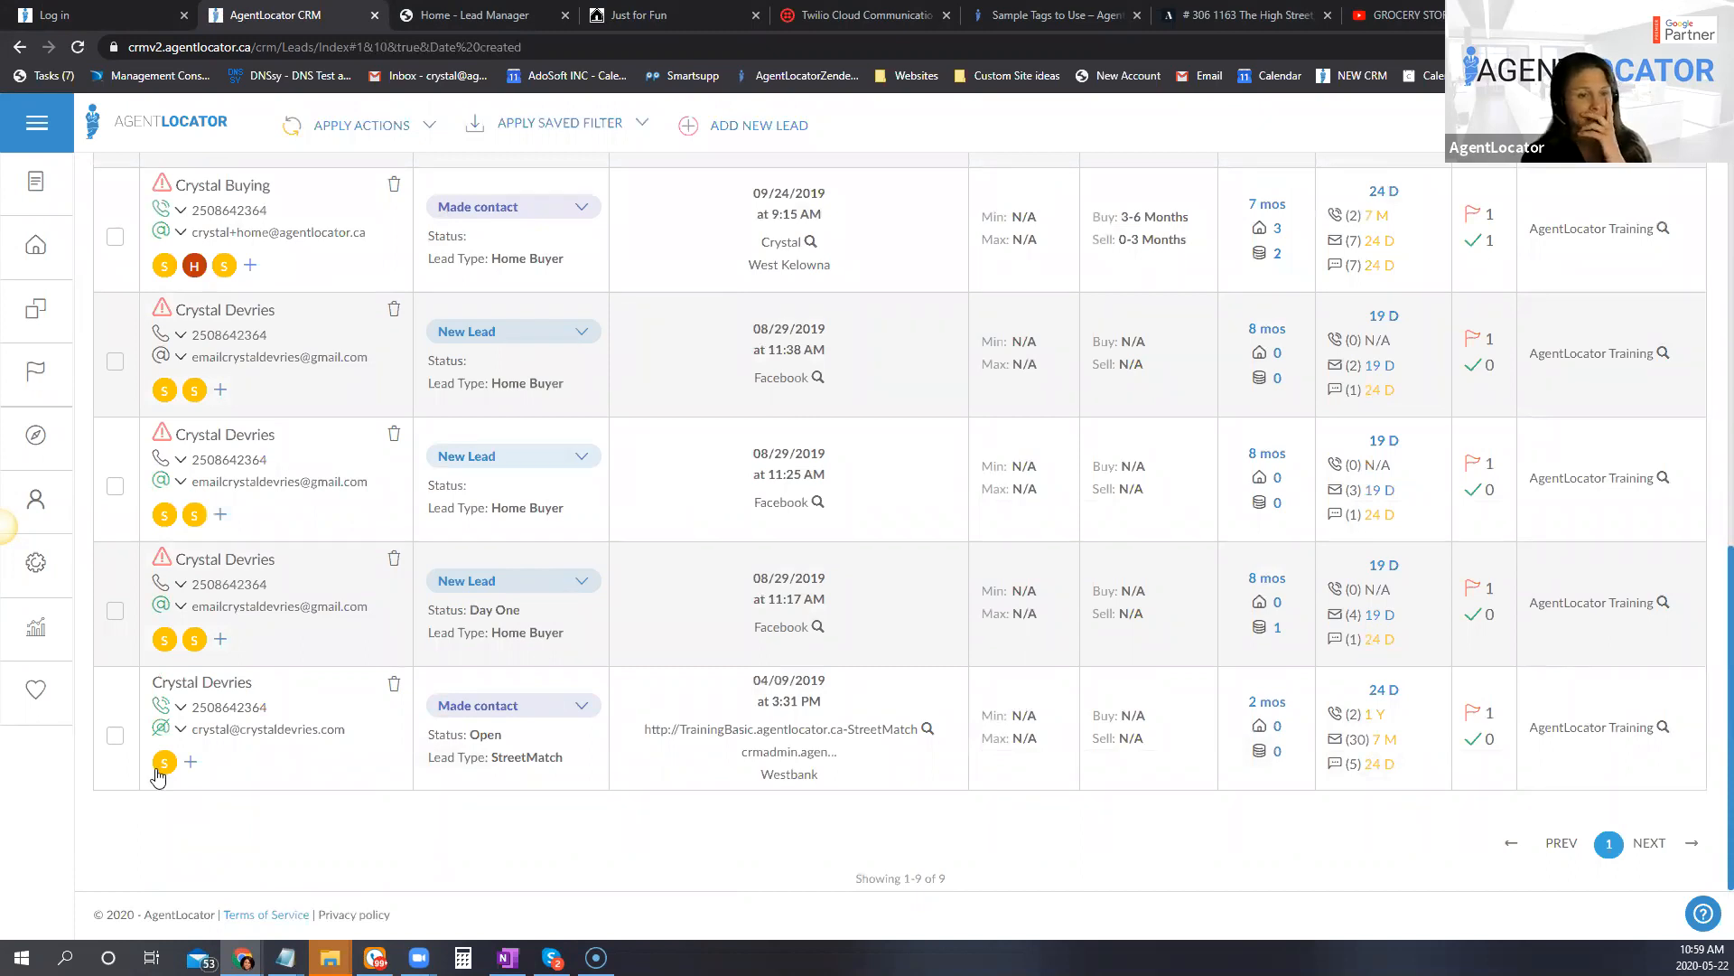
Step: Select every lead in the search results except the most recently created one and delete the selected leads
{"action": "left_click", "coordinate": [114, 735]}
{"action": "left_click", "coordinate": [114, 611]}
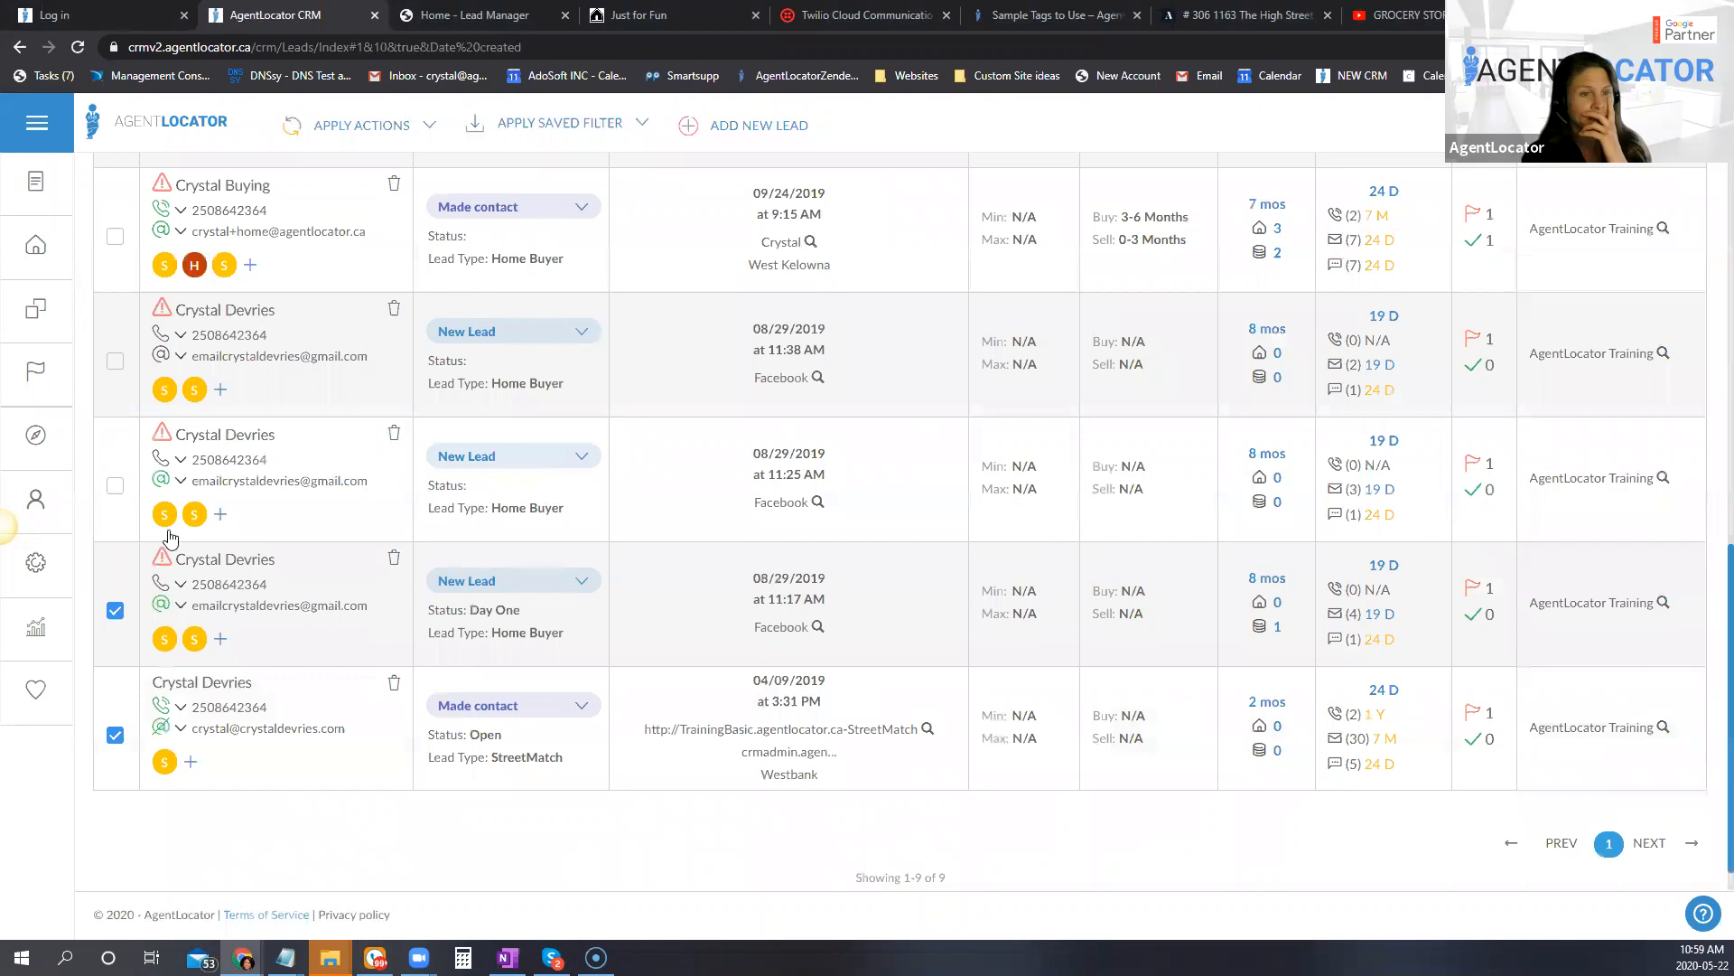
{"action": "left_click", "coordinate": [115, 486]}
{"action": "scroll", "coordinate": [251, 670], "scroll_direction": "up", "scroll_amount": 3}
{"action": "left_click", "coordinate": [114, 631]}
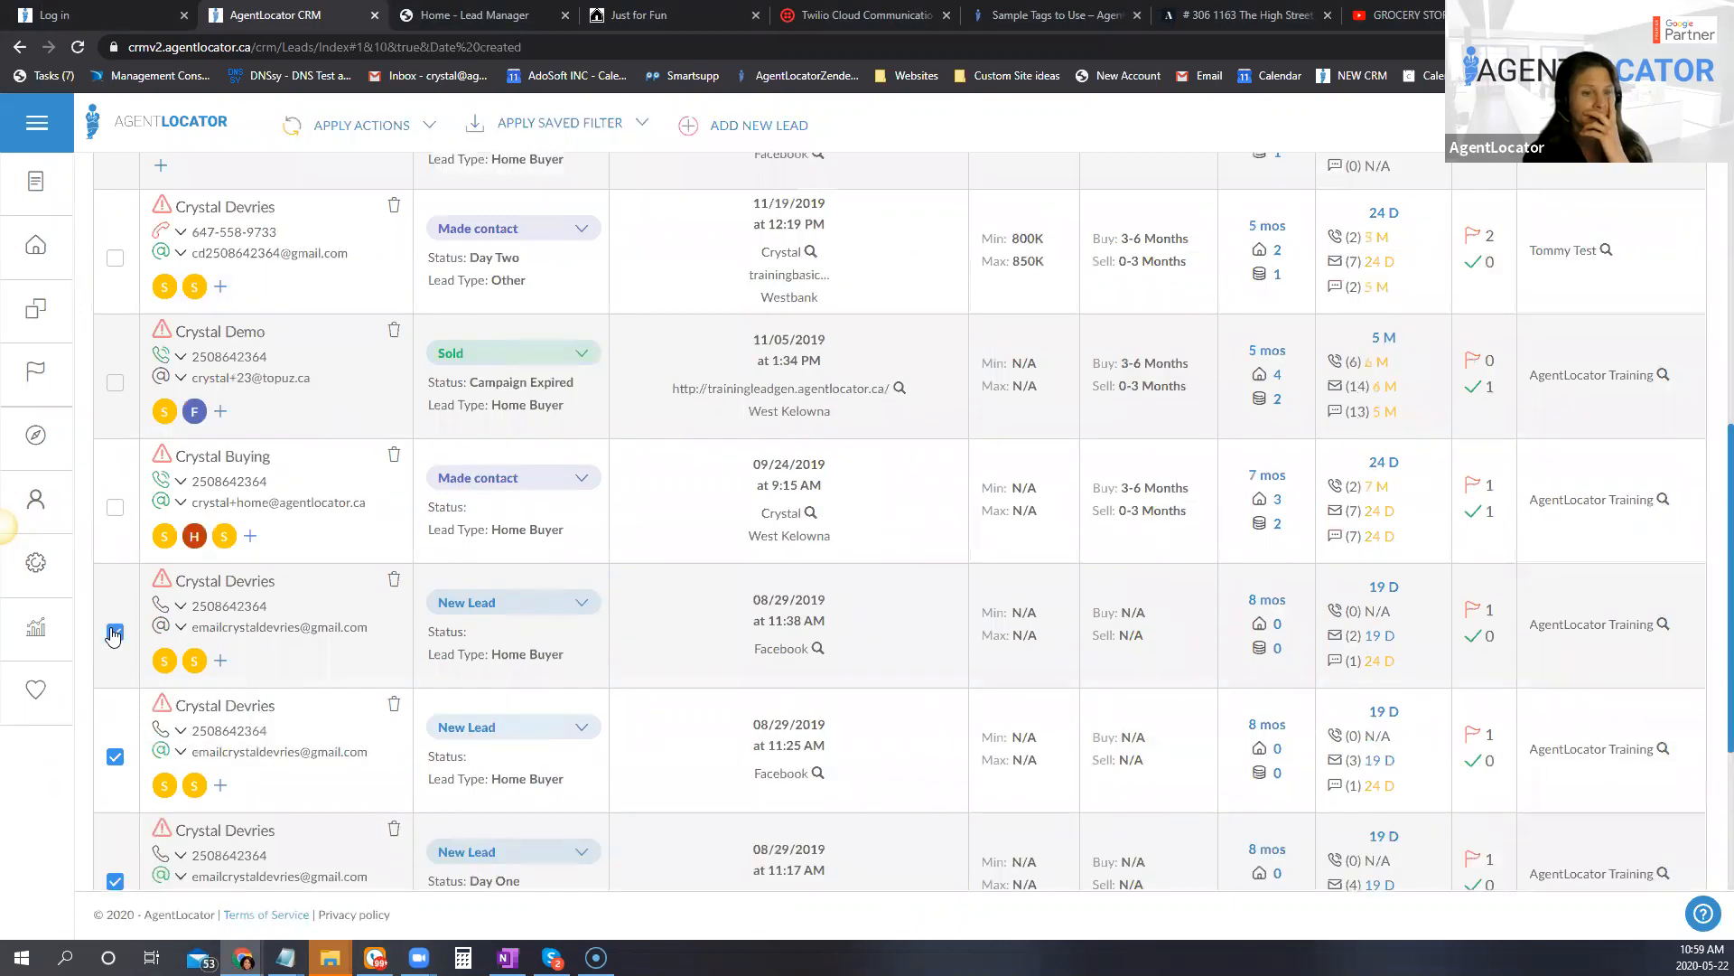
{"action": "left_click", "coordinate": [114, 507]}
{"action": "left_click", "coordinate": [114, 382]}
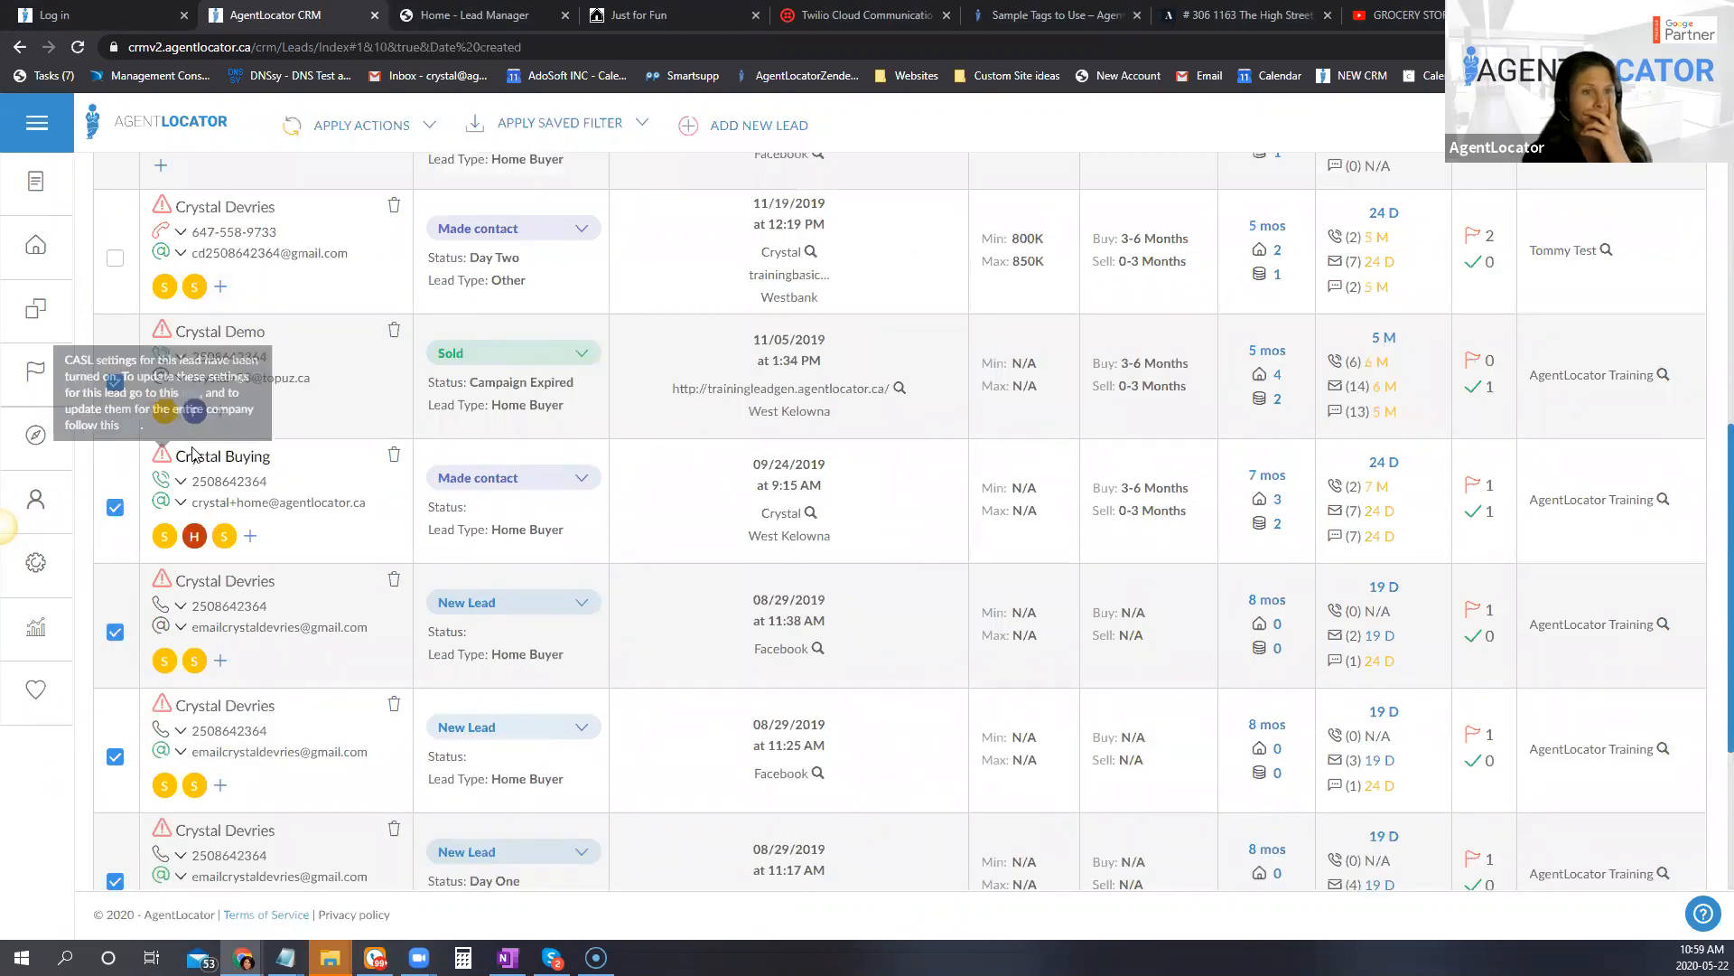
{"action": "scroll", "coordinate": [203, 649], "scroll_direction": "up", "scroll_amount": 4}
{"action": "left_click", "coordinate": [115, 619]}
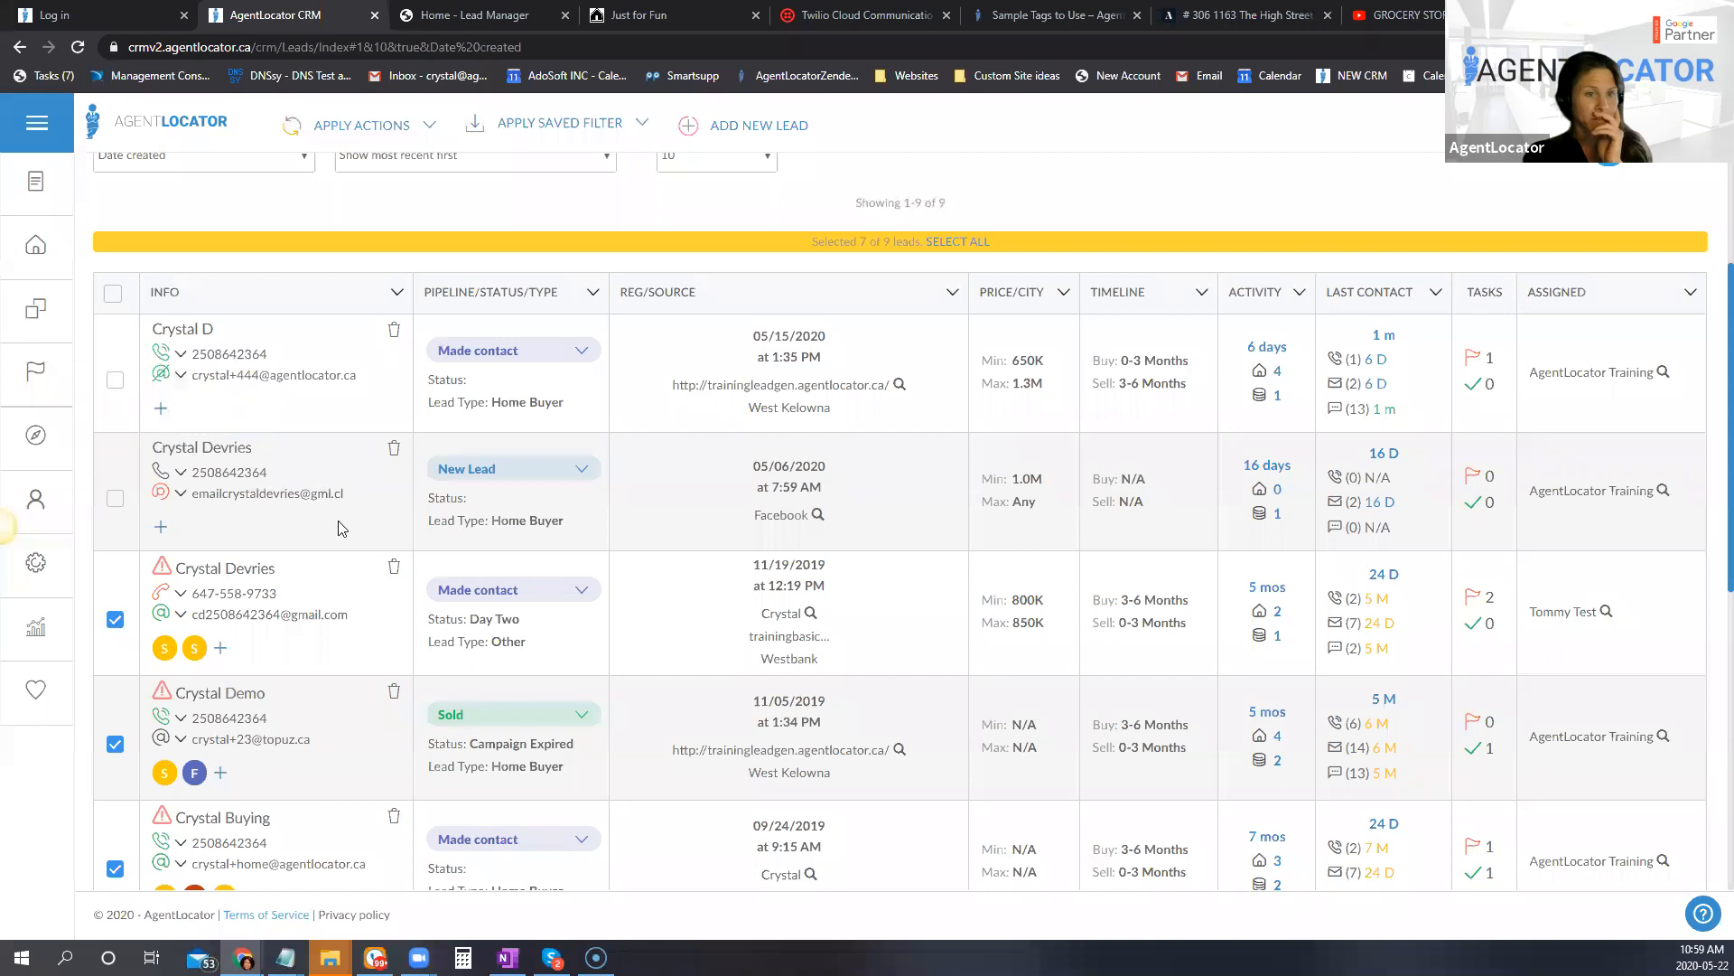
{"action": "left_click", "coordinate": [116, 498]}
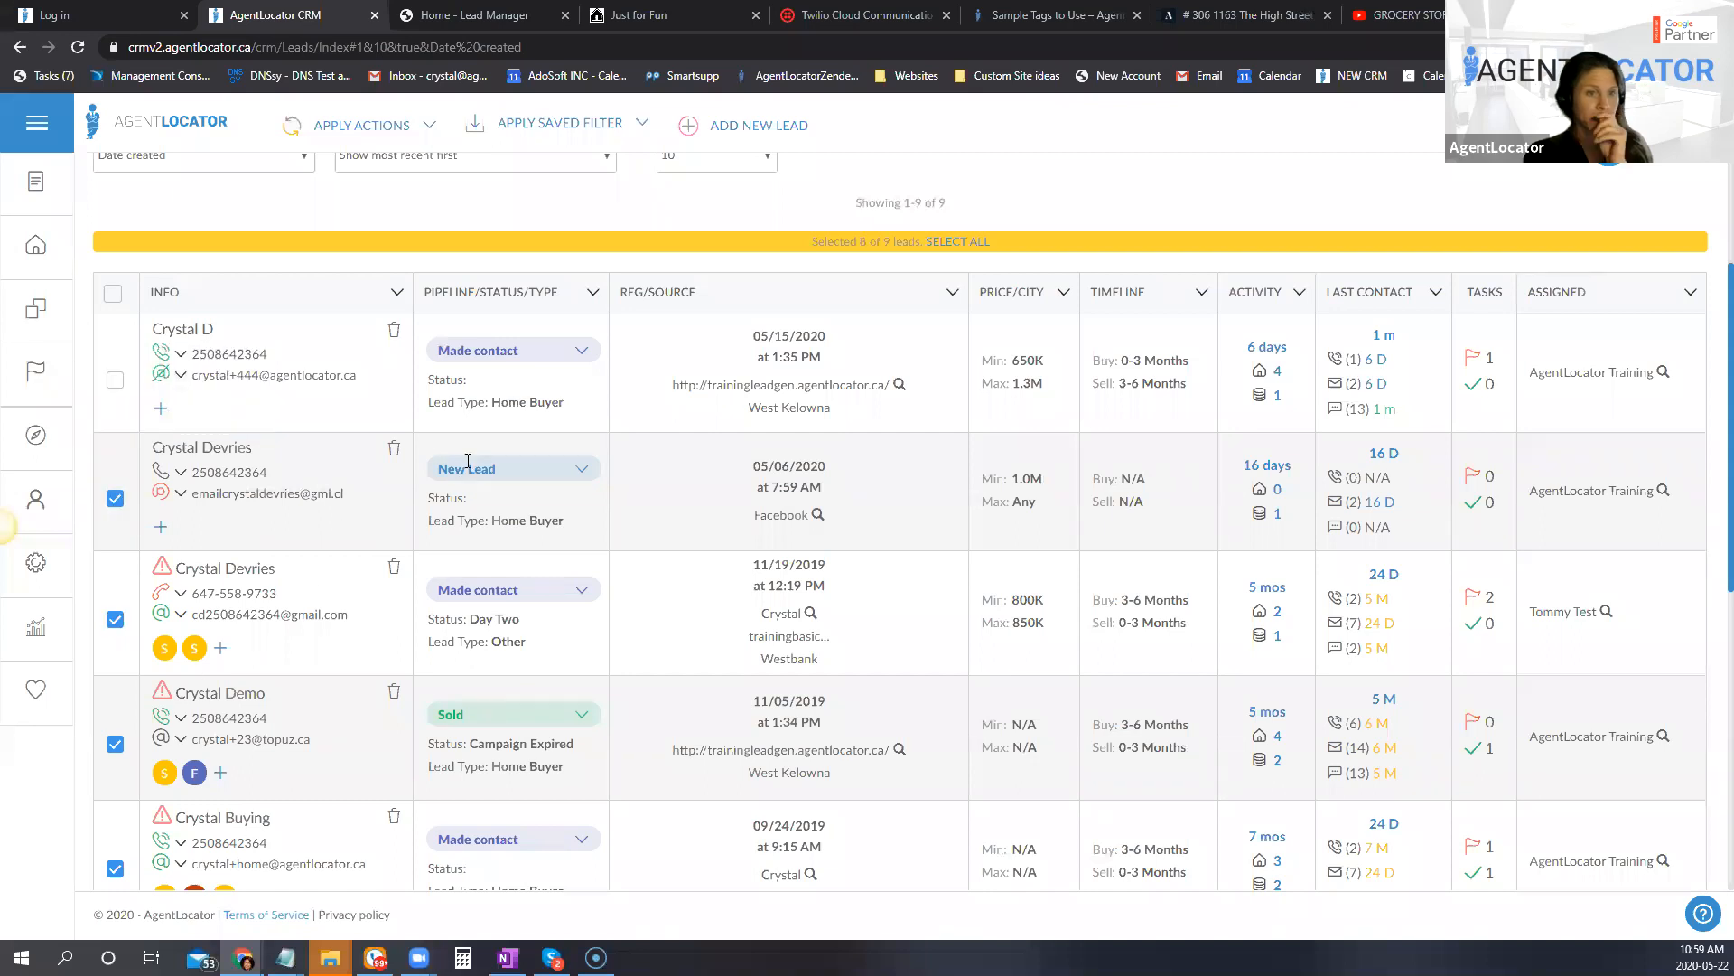
{"action": "scroll", "coordinate": [438, 649], "scroll_direction": "up", "scroll_amount": 2}
{"action": "left_click", "coordinate": [361, 124]}
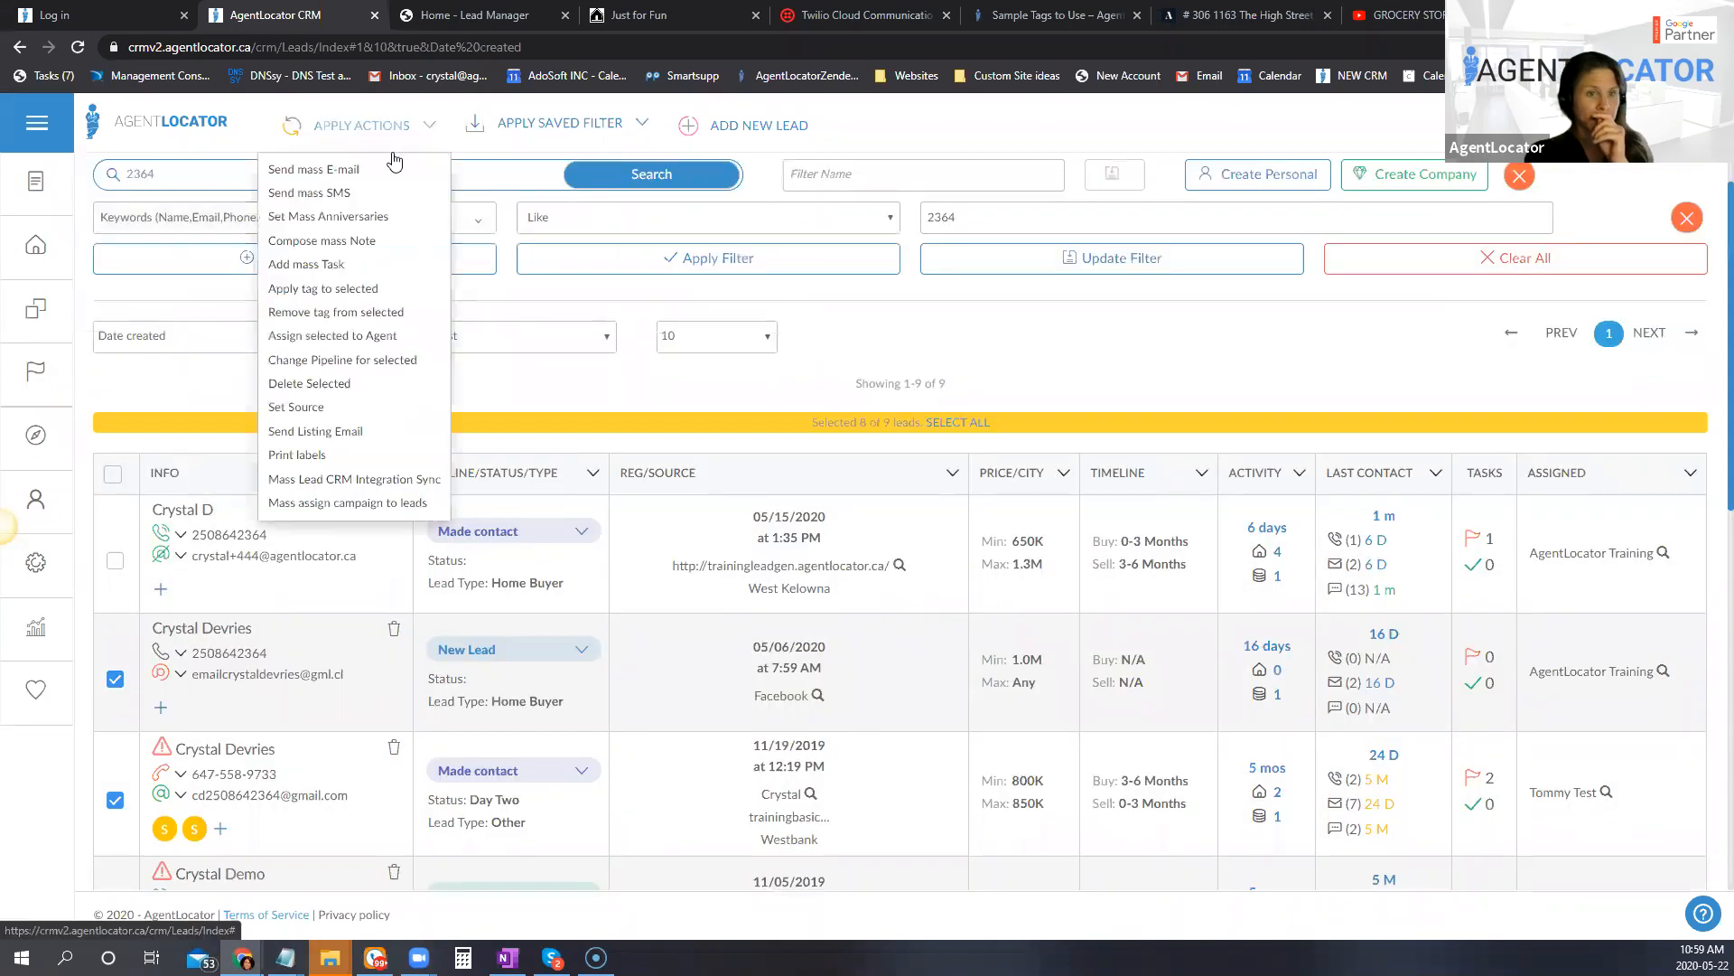
{"action": "left_click", "coordinate": [316, 385]}
{"action": "left_click", "coordinate": [822, 675]}
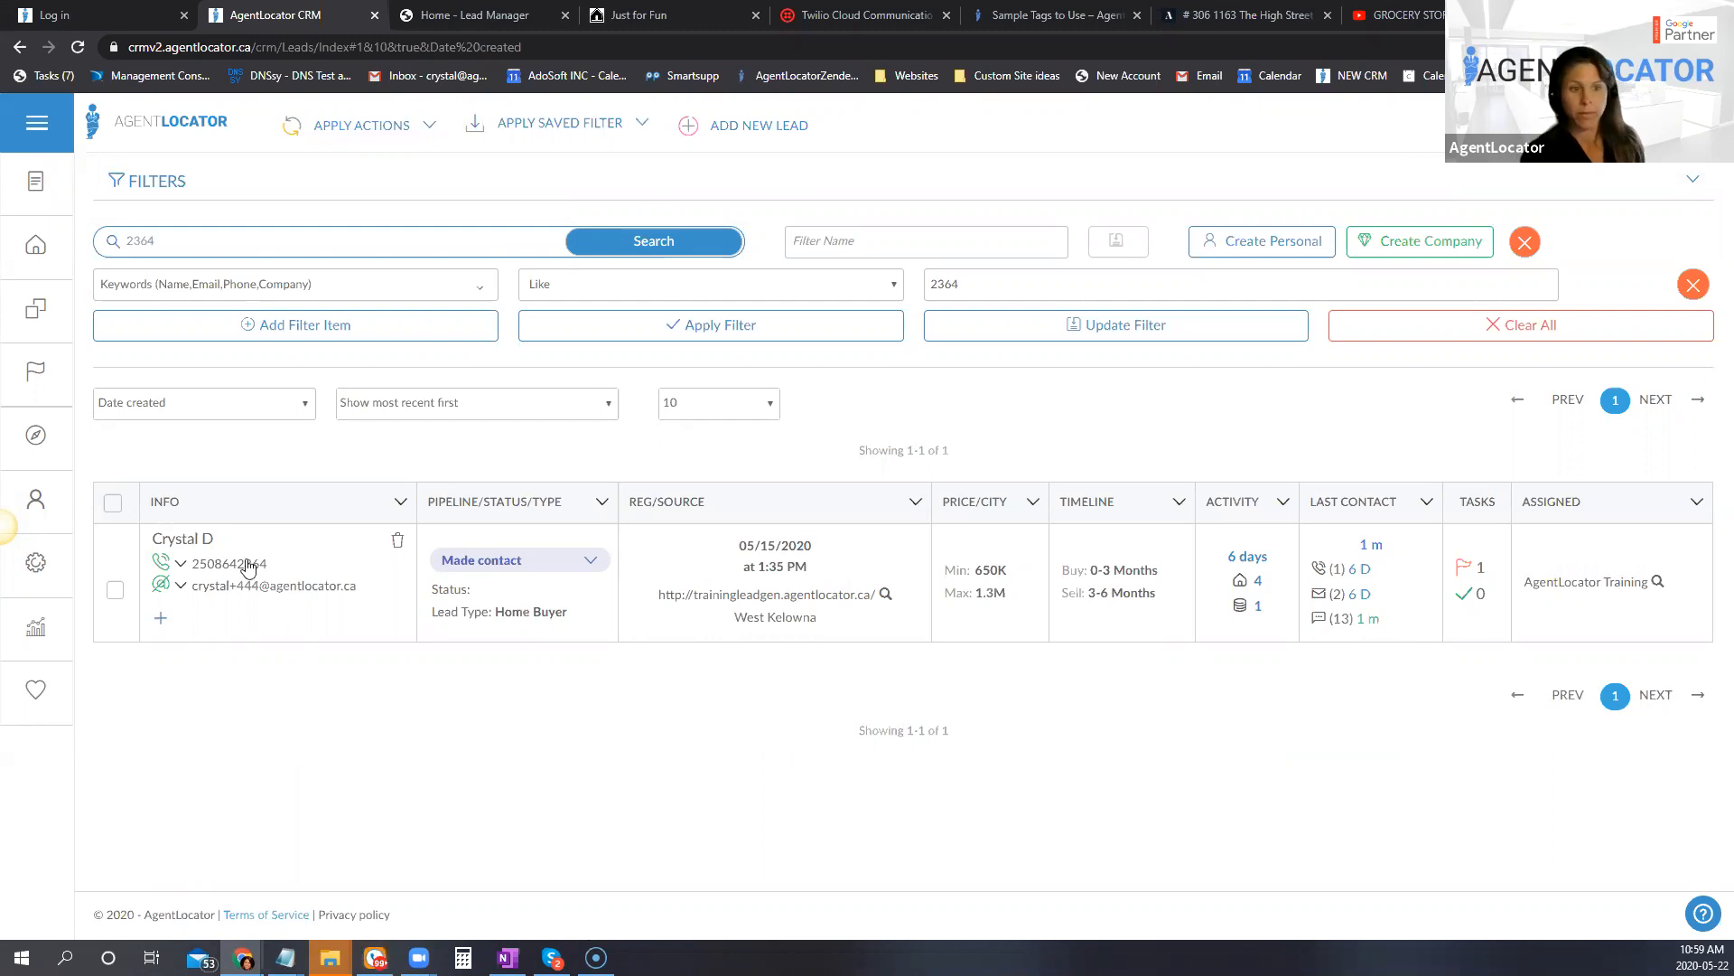
Step: Open the remaining lead's SMS history to check for the reply, and return to the leads list
{"action": "left_click", "coordinate": [1344, 633]}
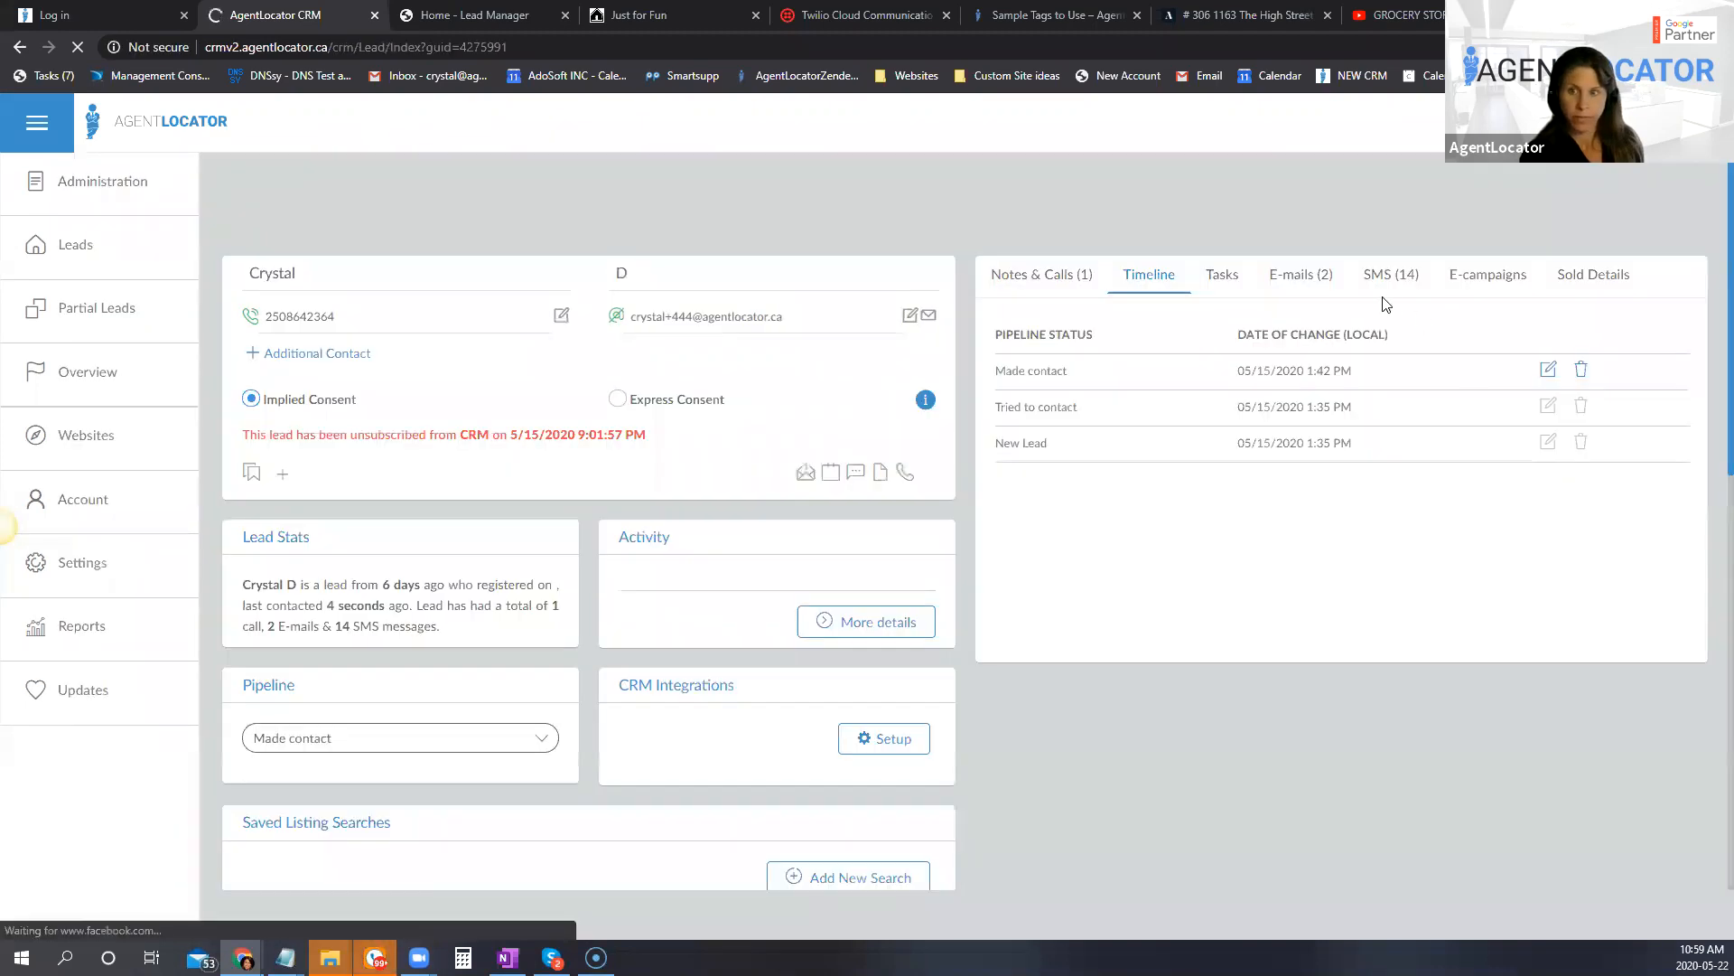
{"action": "left_click", "coordinate": [1382, 279]}
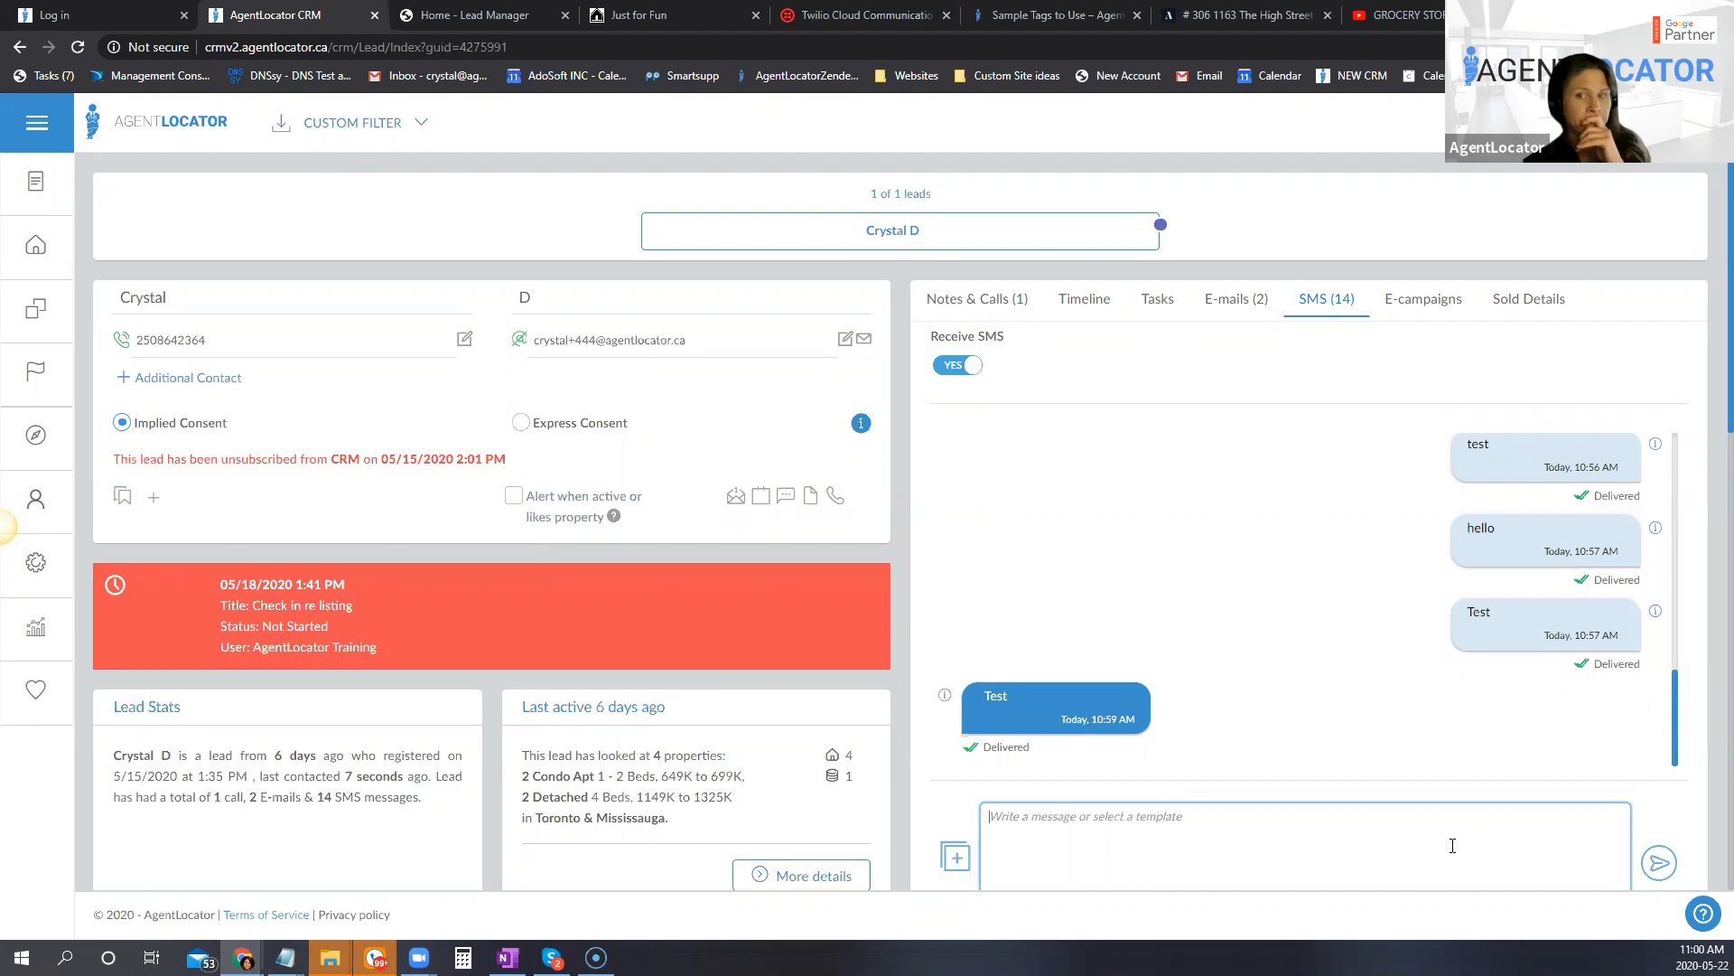
{"action": "left_click", "coordinate": [1433, 2]}
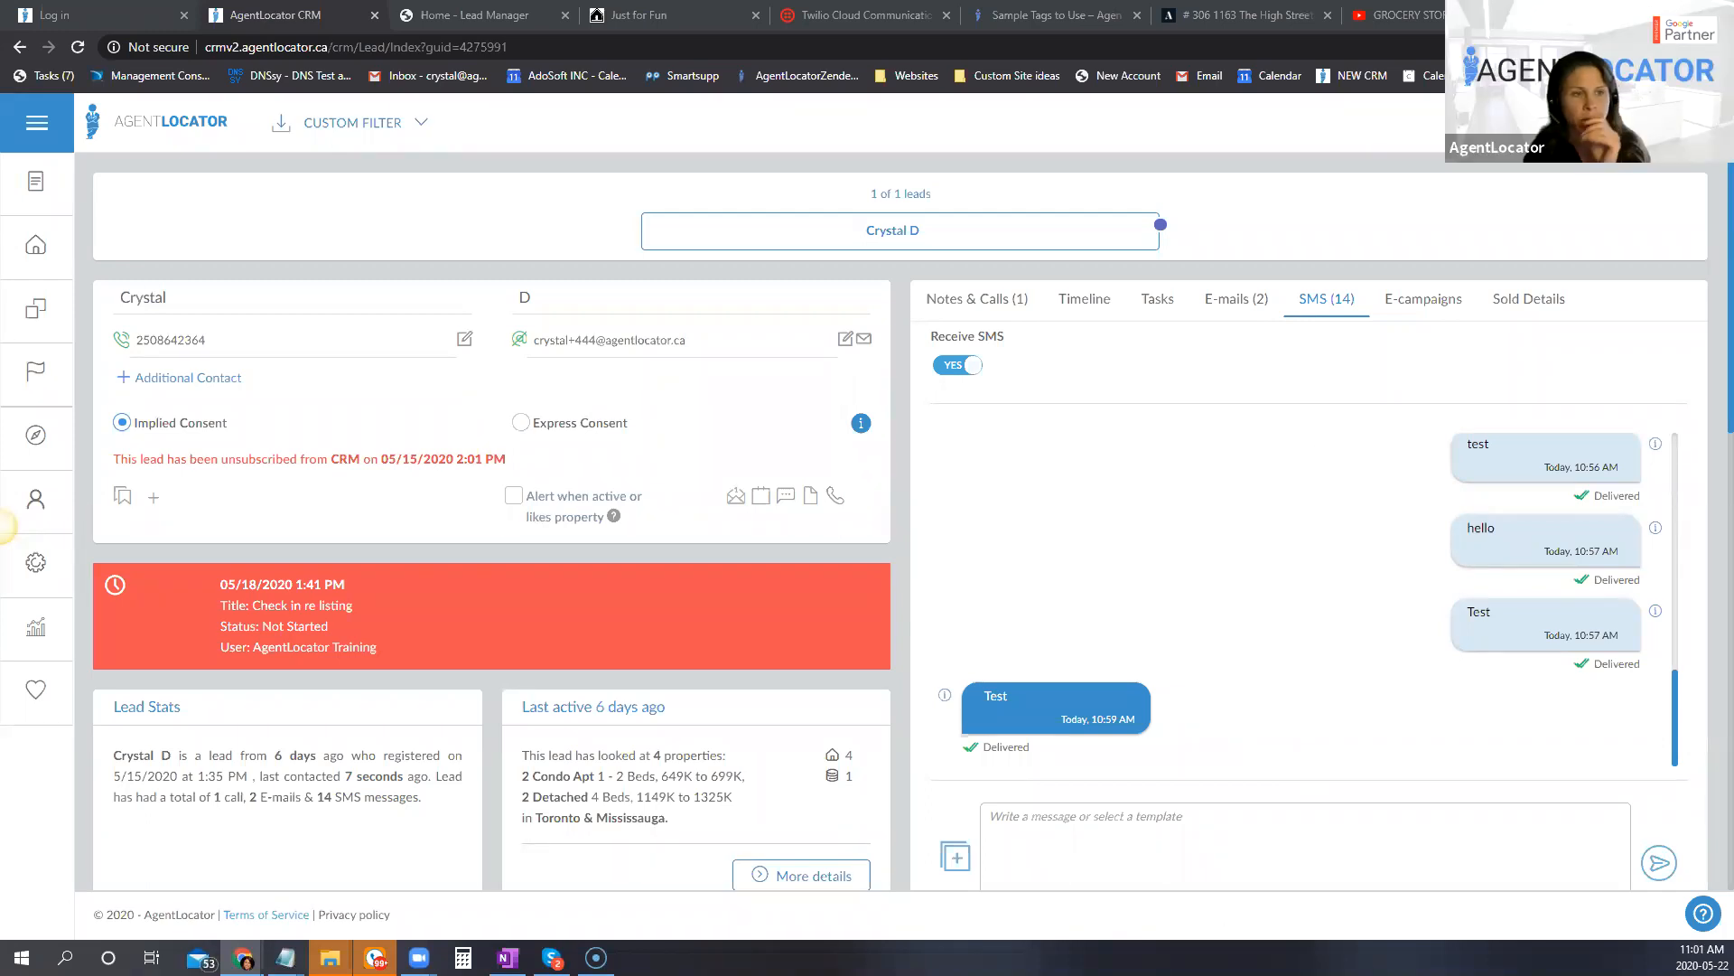
{"action": "left_click", "coordinate": [46, 257]}
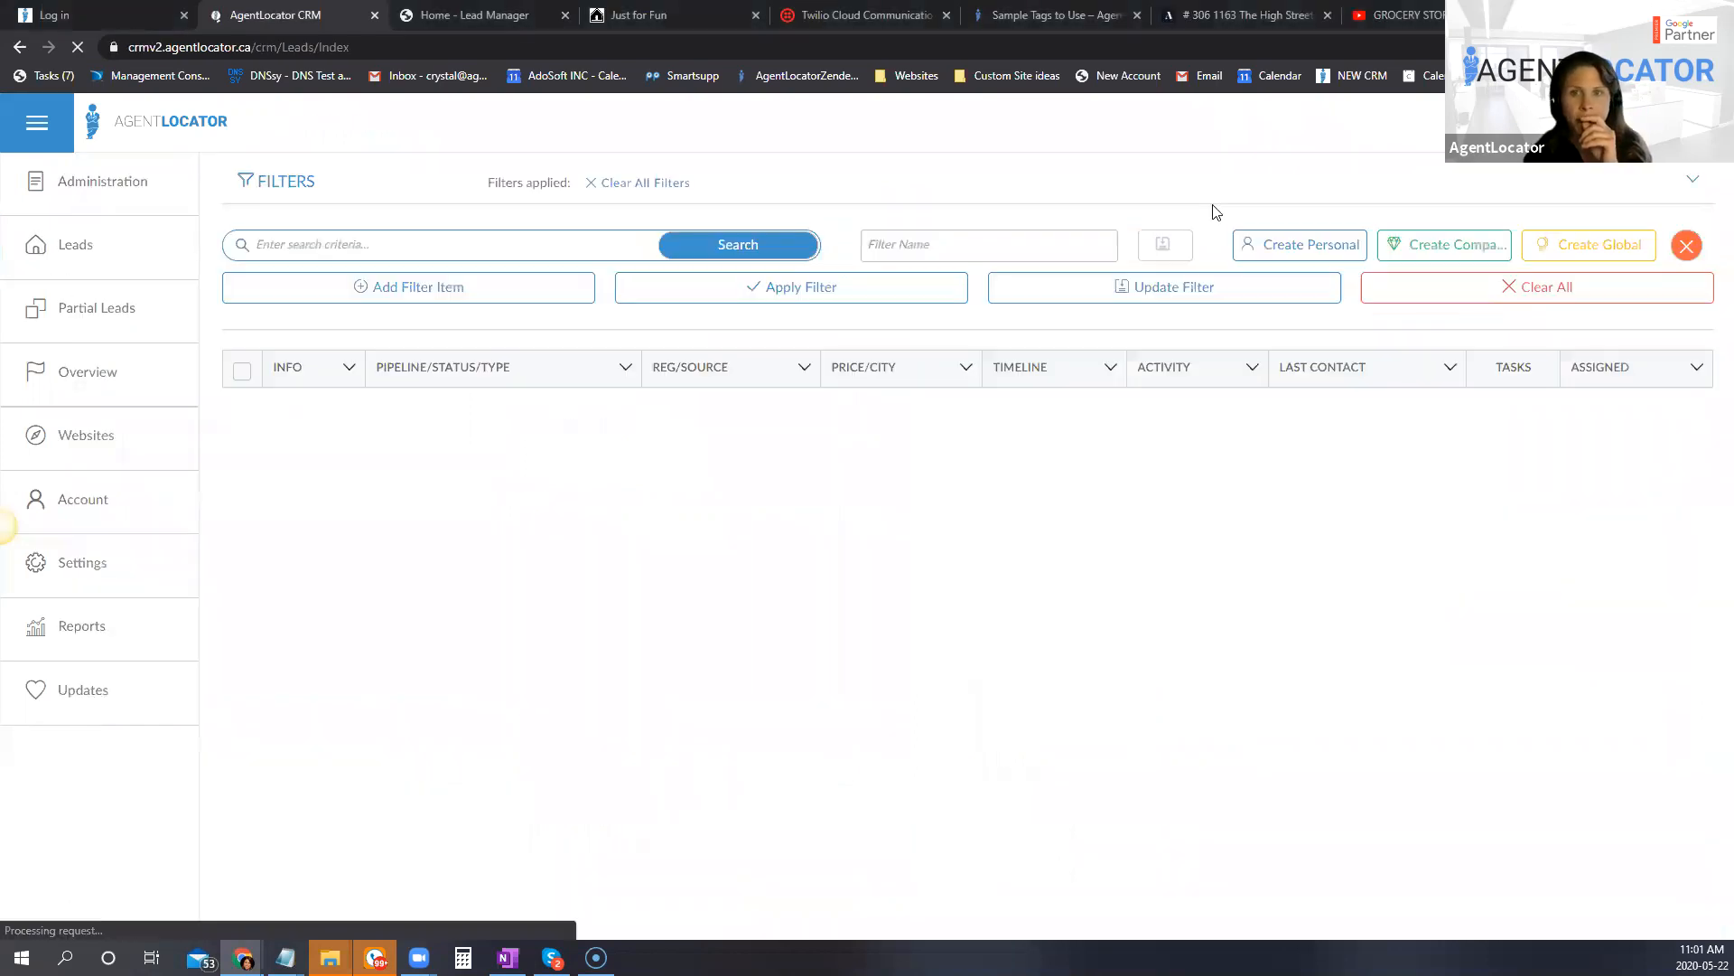
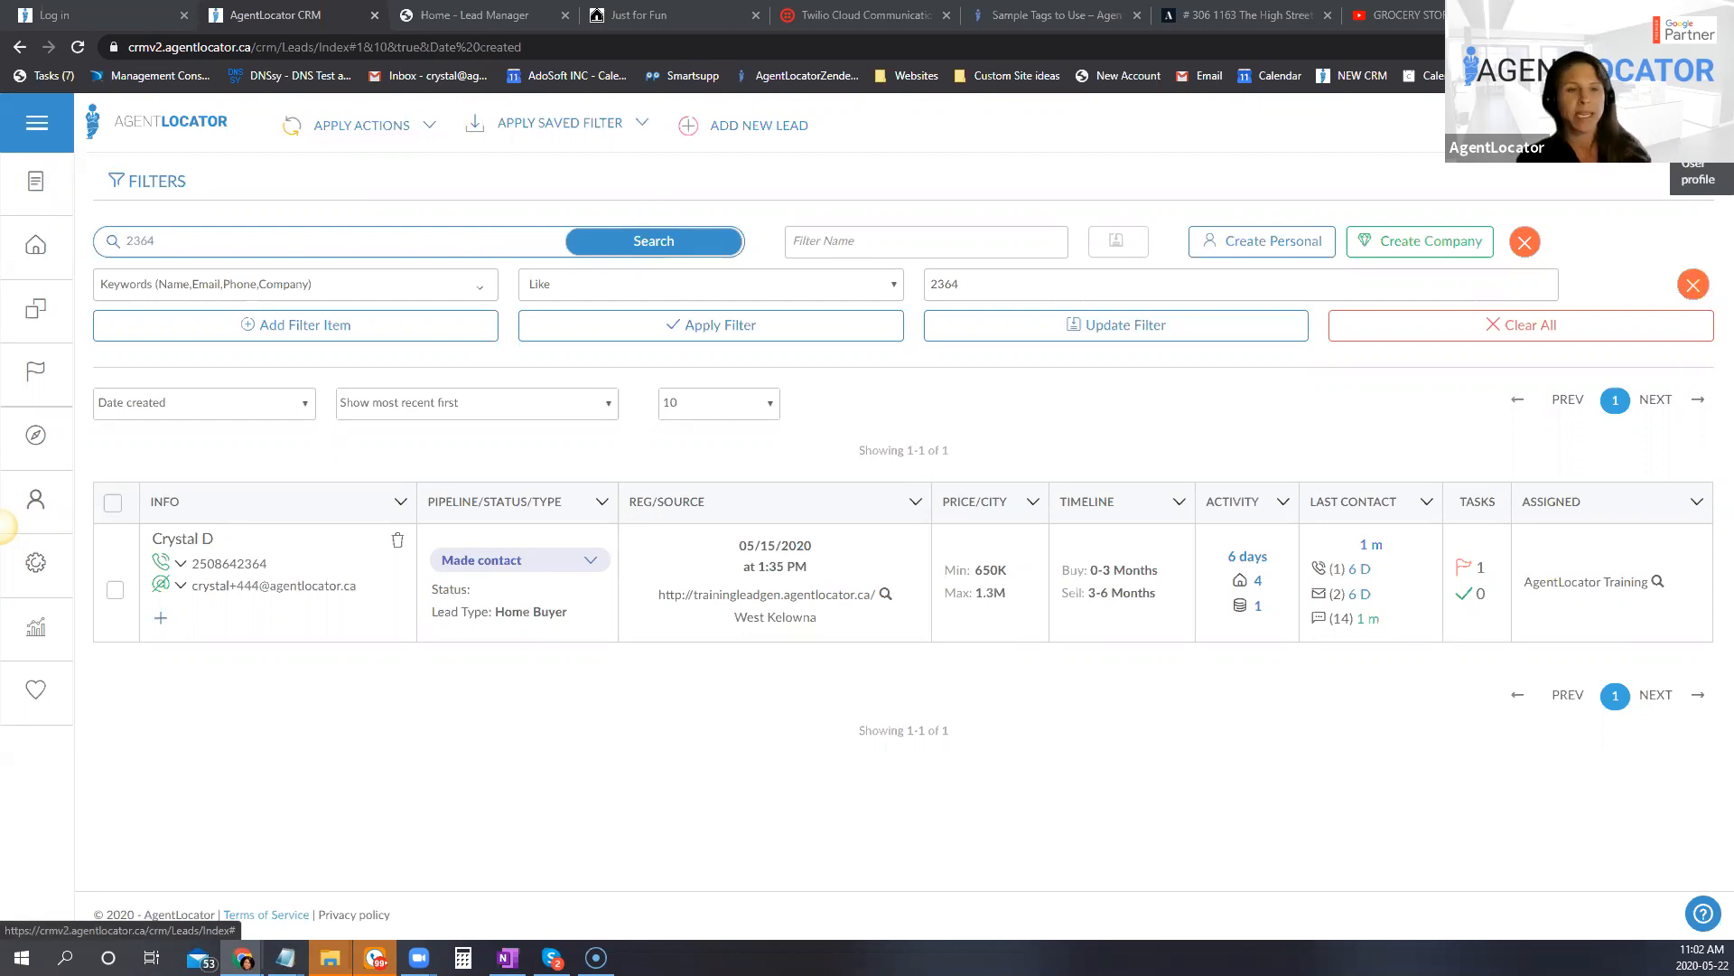
Step: Open the AgentLocator Training user account from the administration area and review its profile's SMS alert and e-mail notification settings
{"action": "left_click", "coordinate": [1698, 126]}
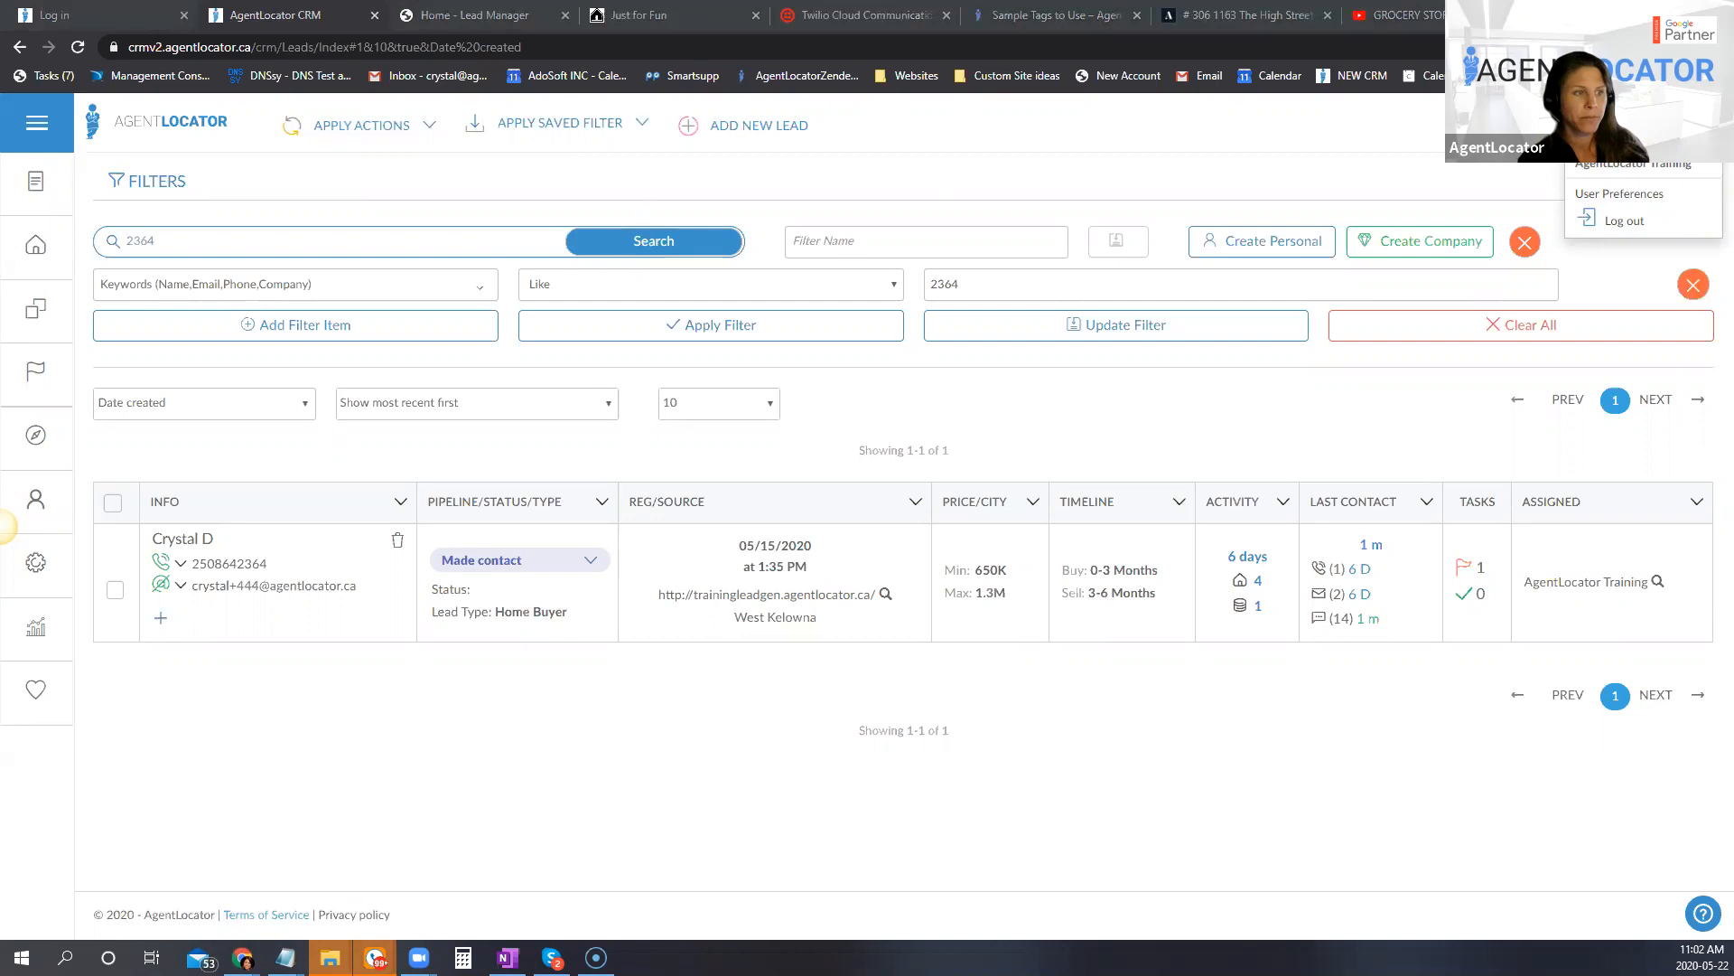
{"action": "left_click", "coordinate": [963, 795]}
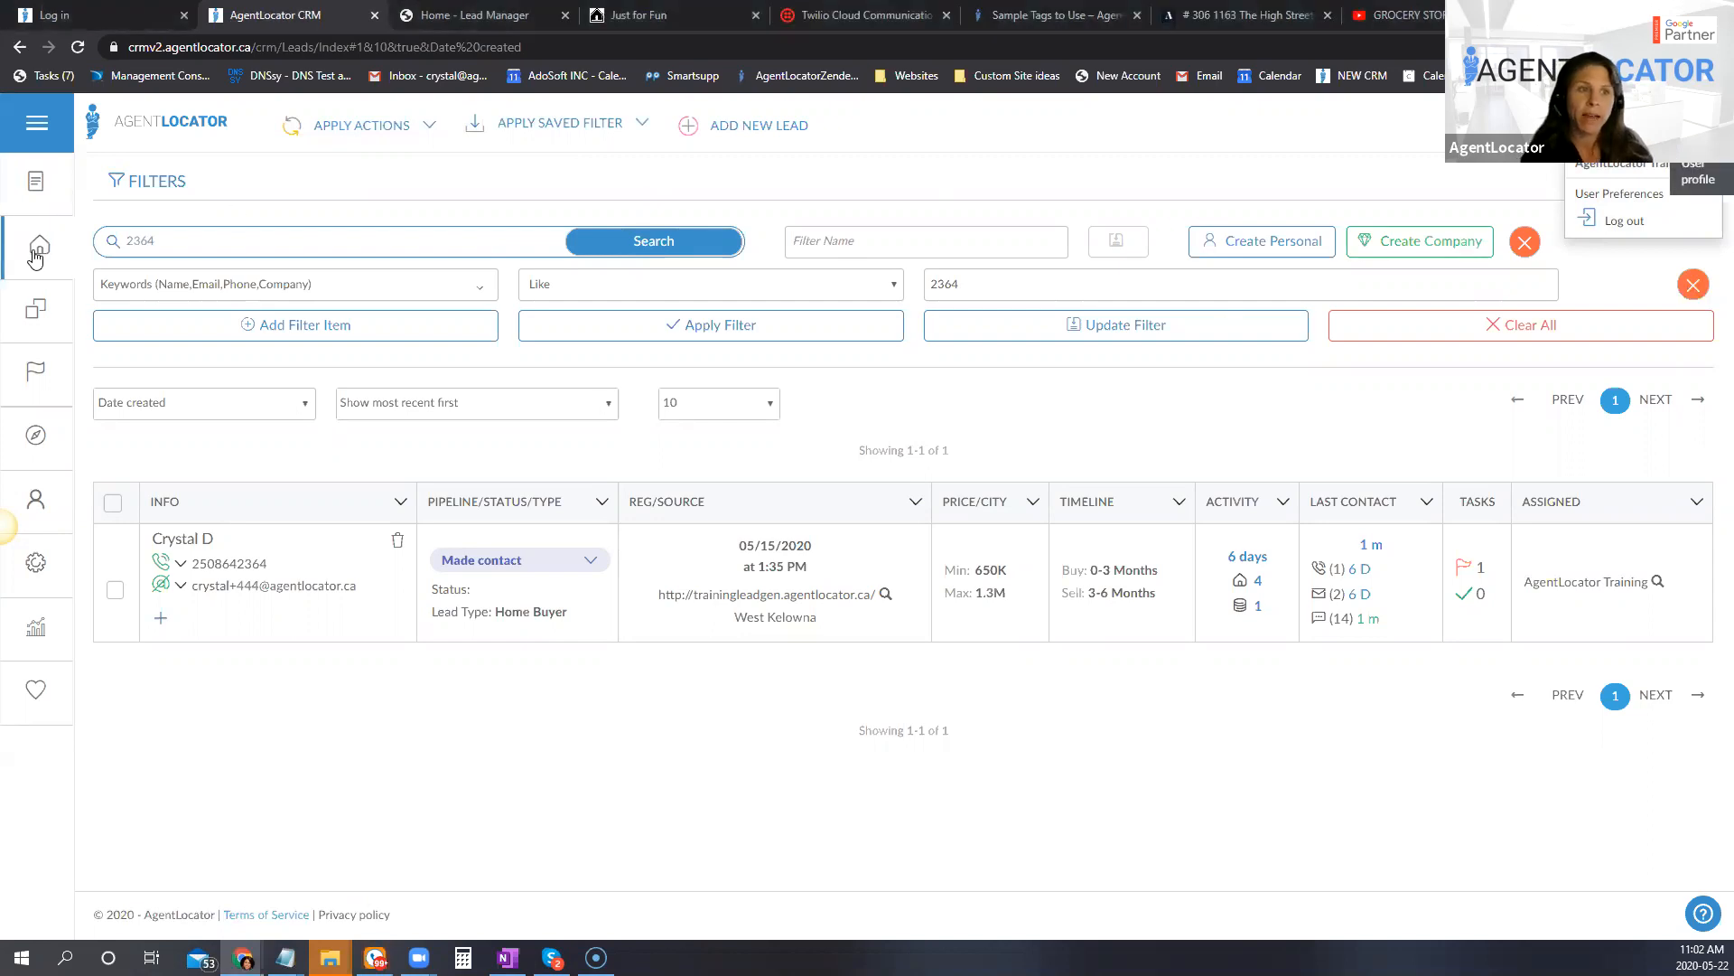
{"action": "left_click", "coordinate": [37, 181]}
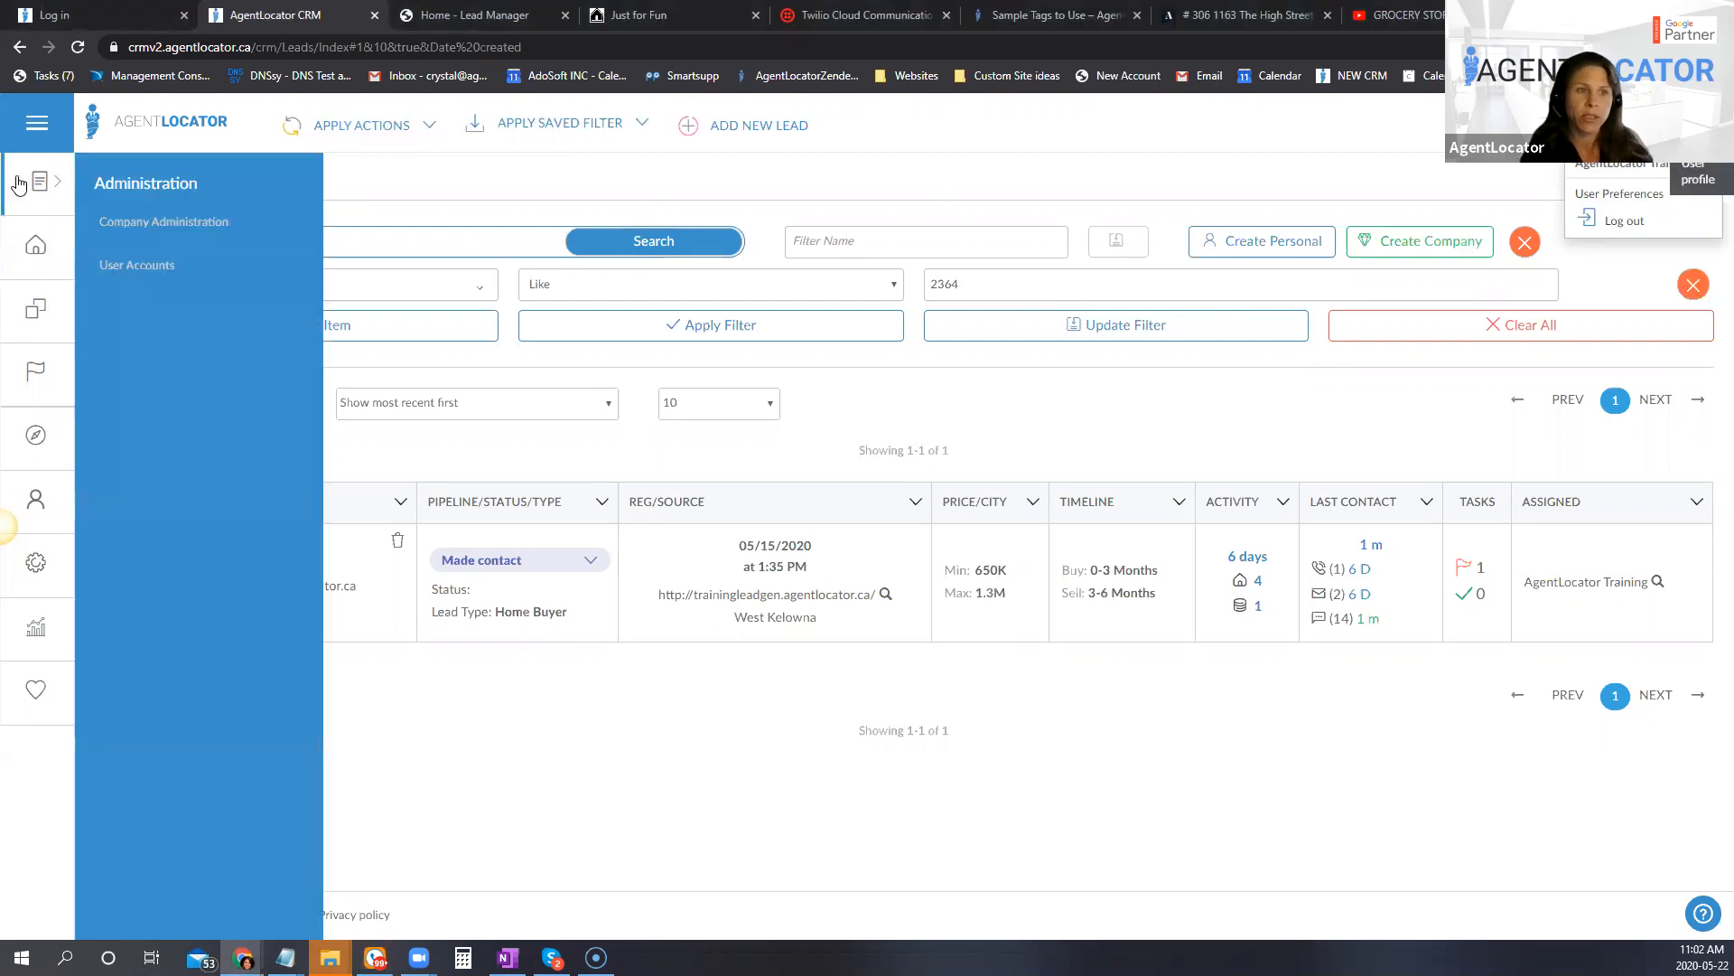
{"action": "left_click", "coordinate": [106, 269]}
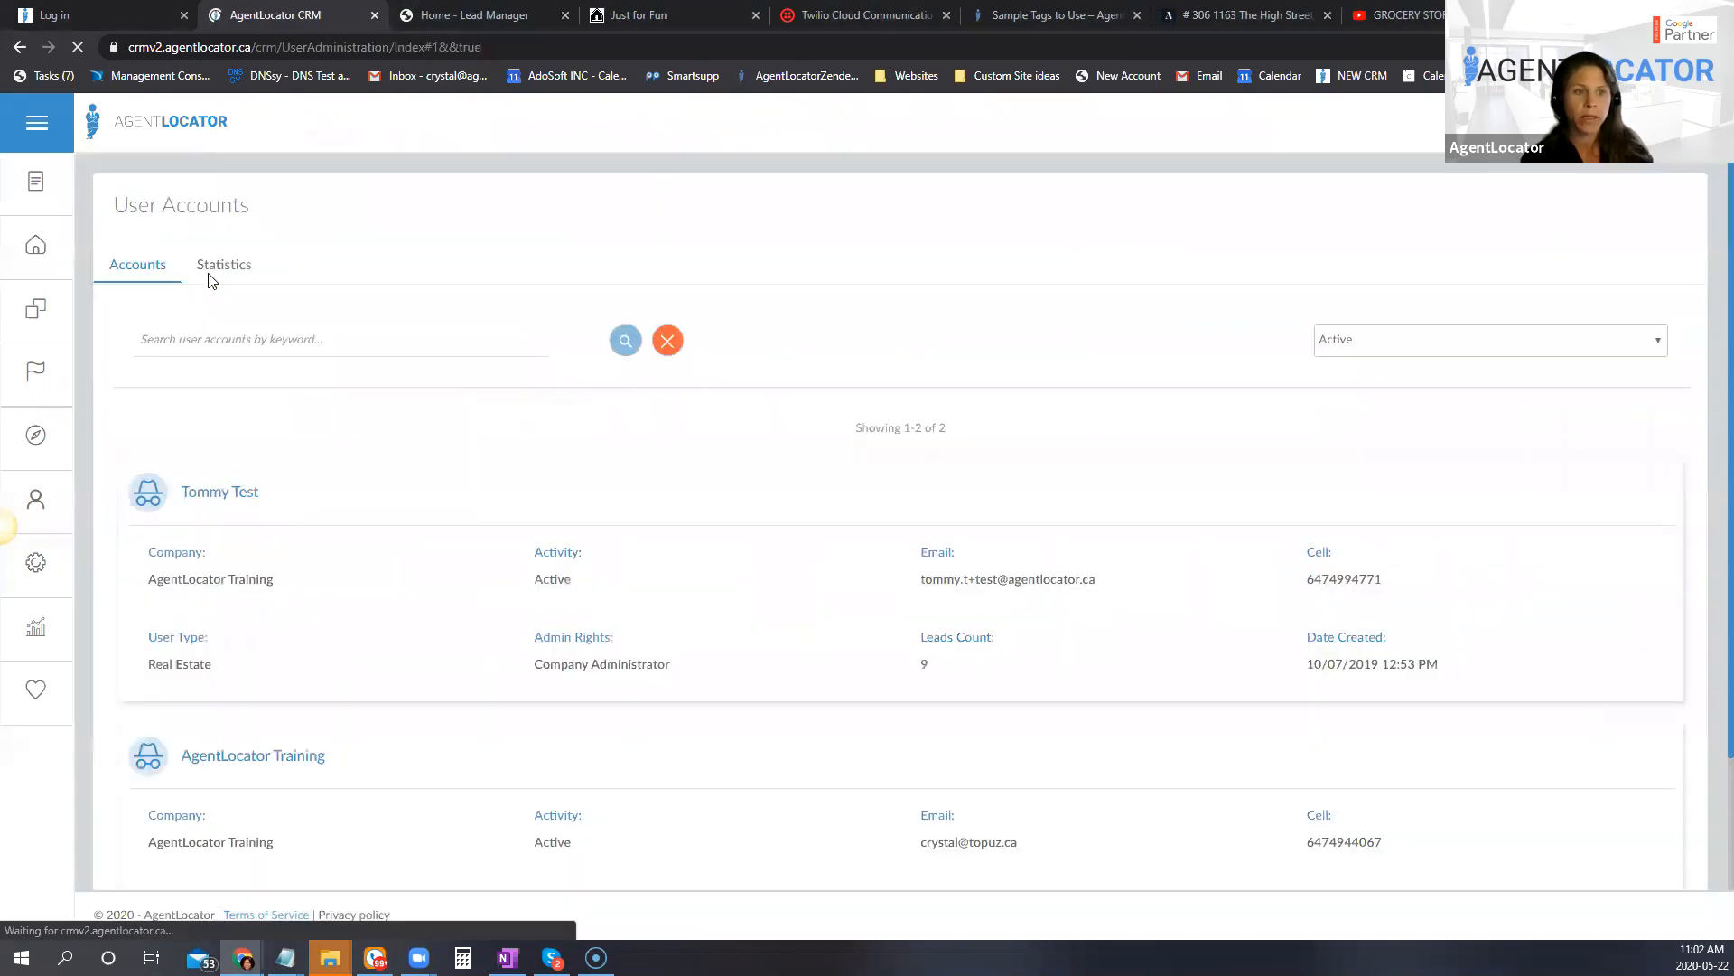
{"action": "left_click", "coordinate": [232, 757]}
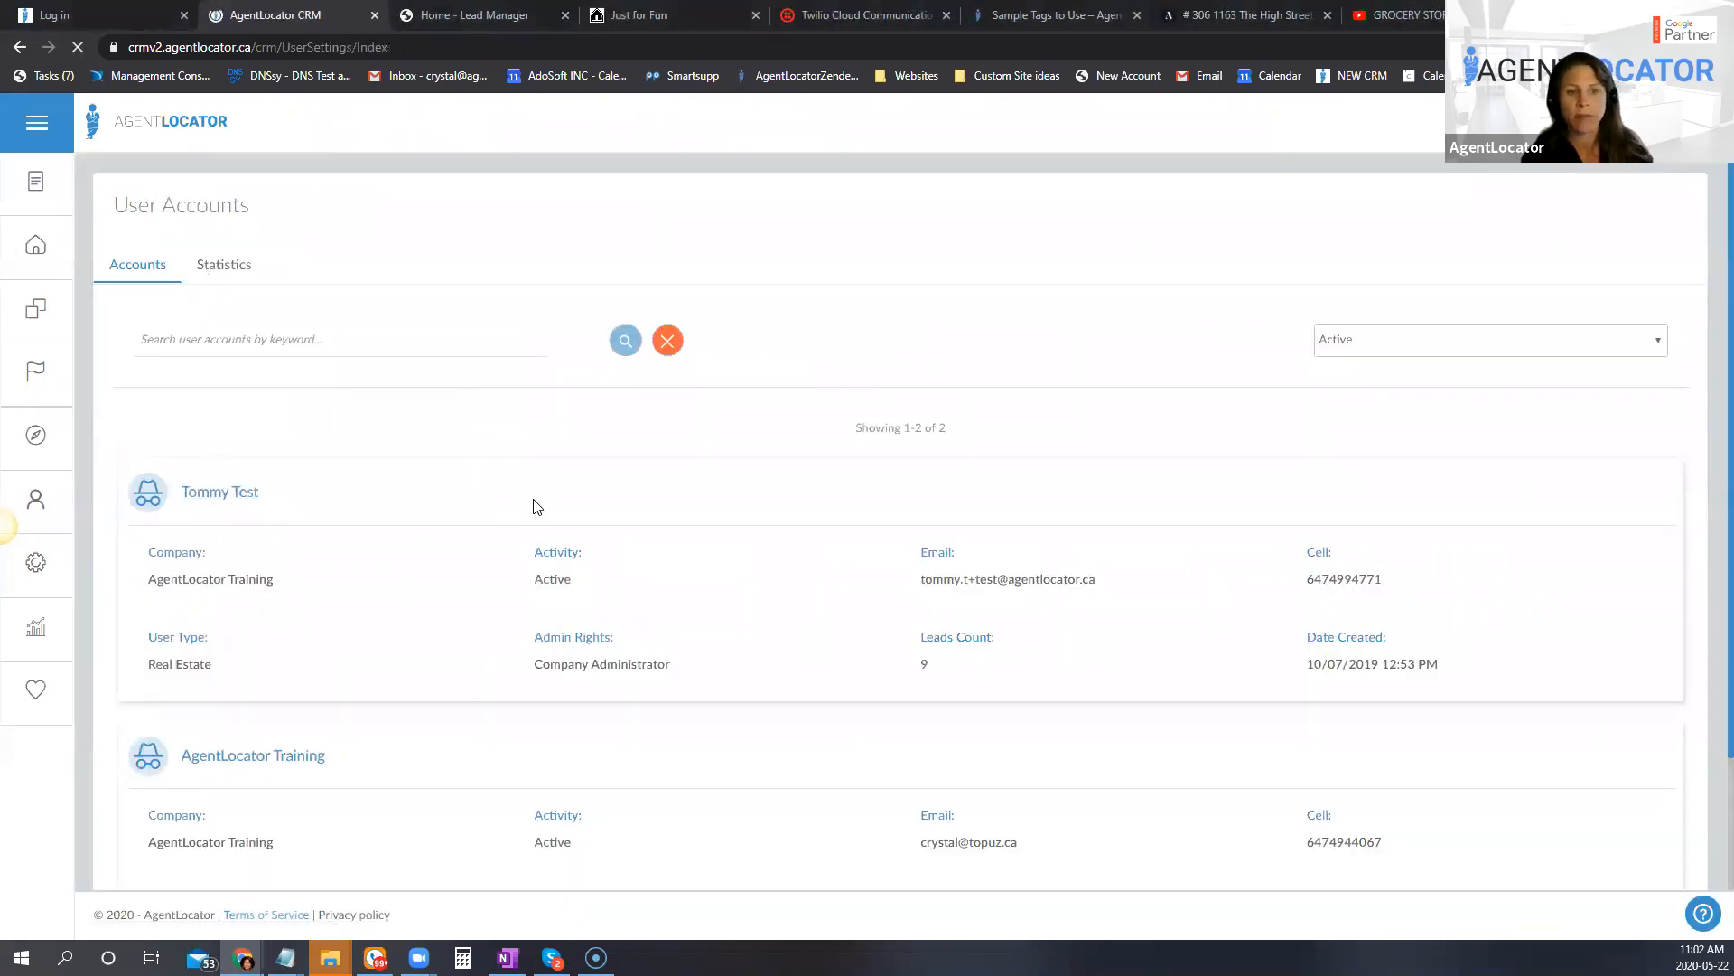
{"action": "scroll", "coordinate": [348, 665], "scroll_direction": "down", "scroll_amount": 3}
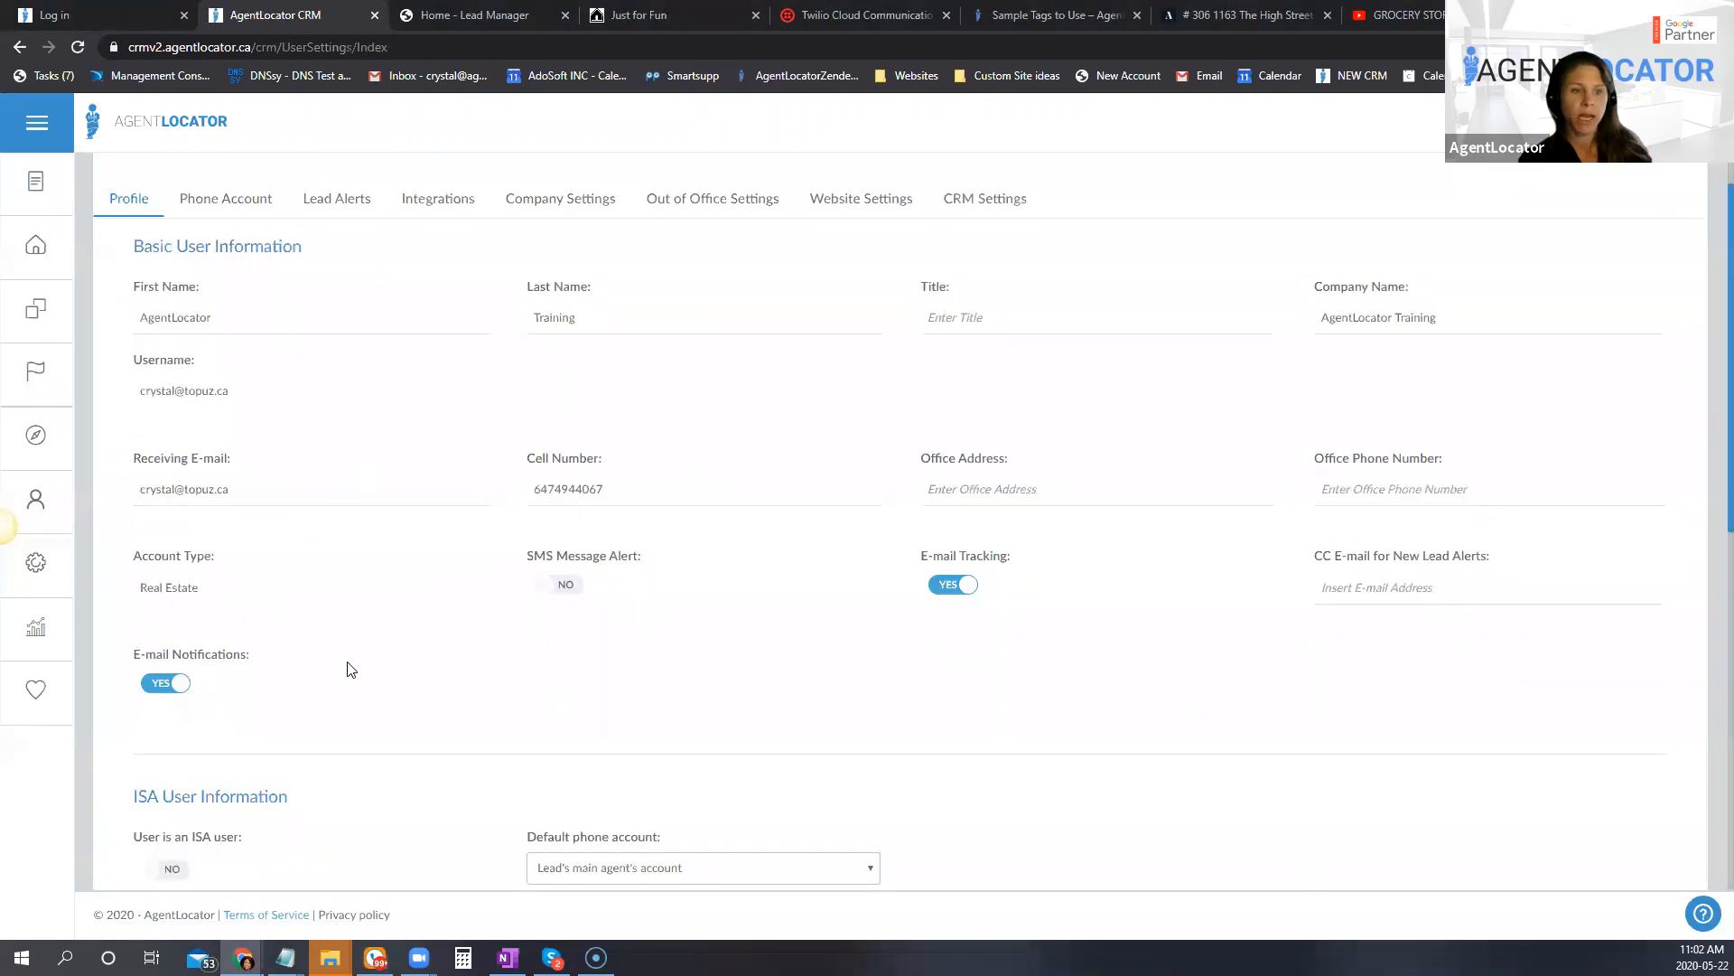
{"action": "scroll", "coordinate": [571, 510], "scroll_direction": "up", "scroll_amount": 1}
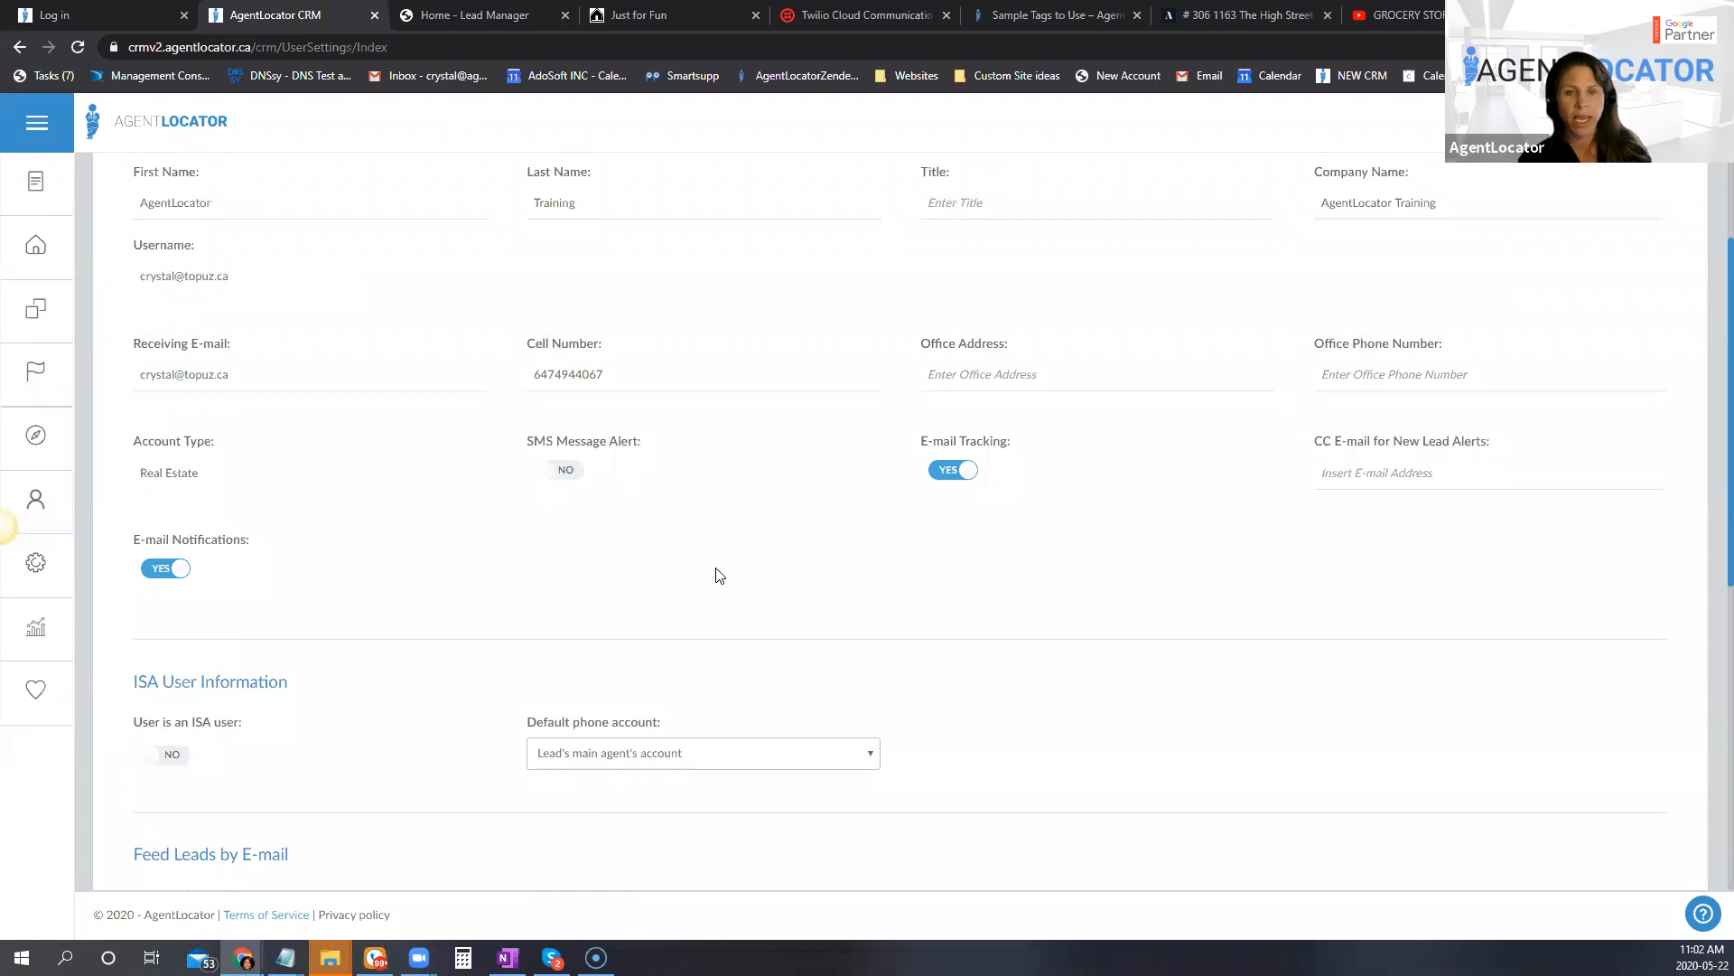
{"action": "scroll", "coordinate": [831, 709], "scroll_direction": "up", "scroll_amount": 2}
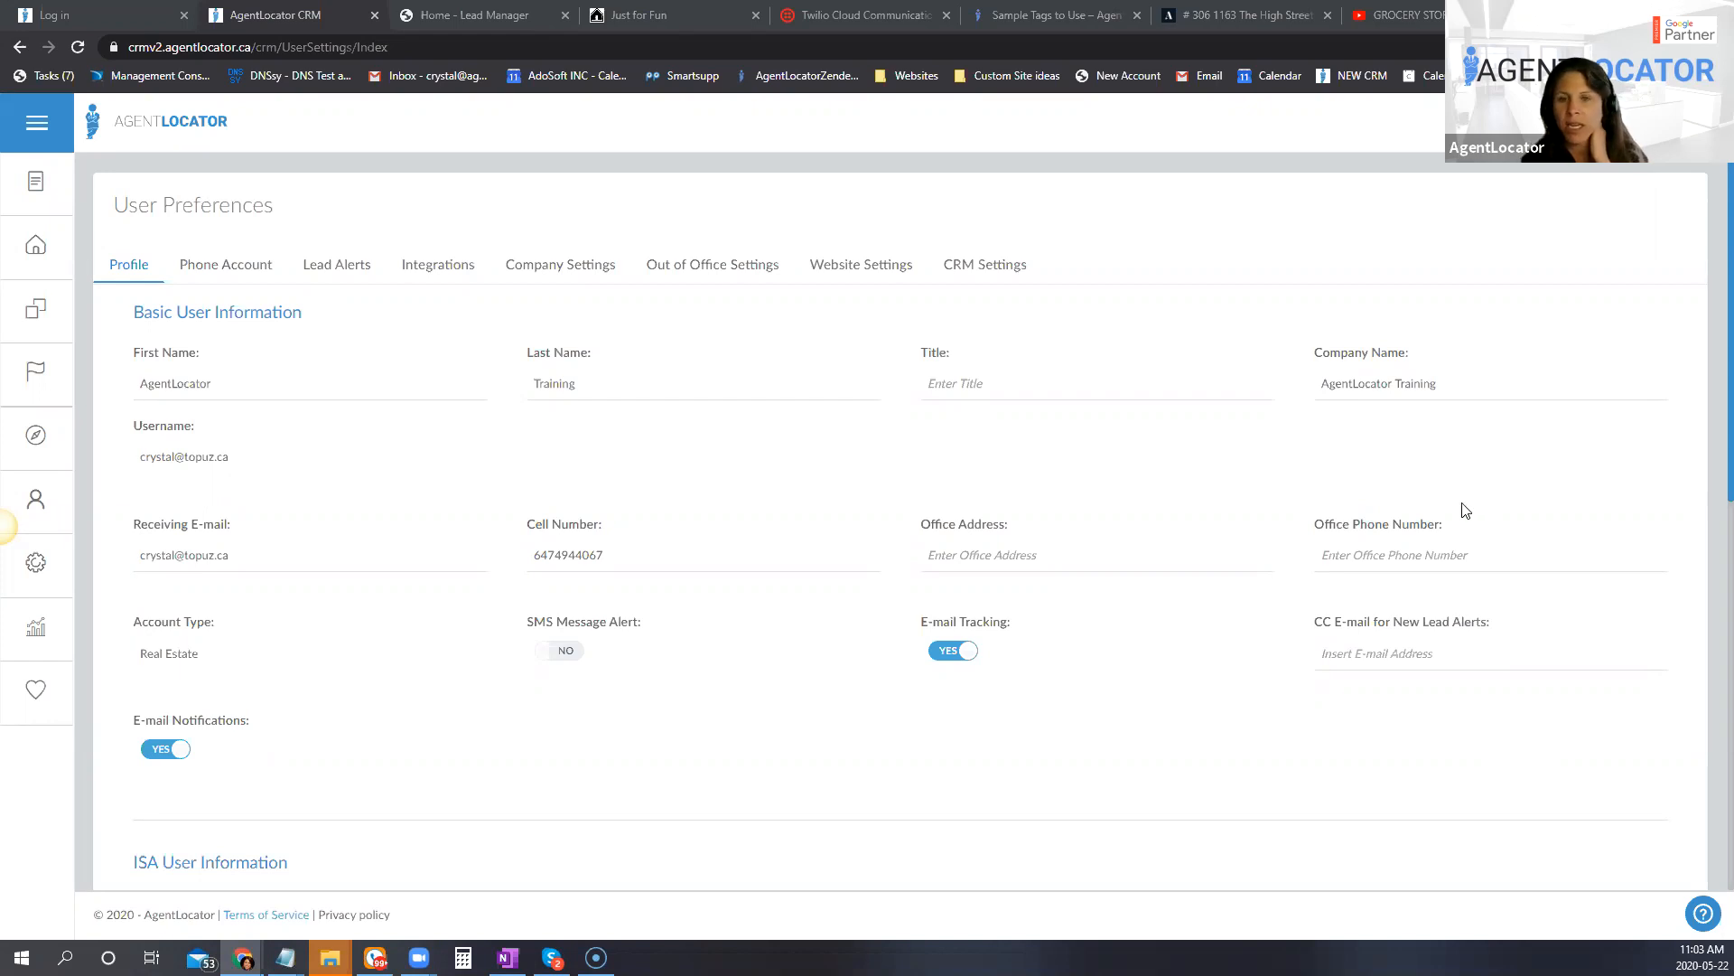
Step: Open the saved e-mail templates in the e-mail settings and filter them by the Default Buyers Campaign category
{"action": "left_click", "coordinate": [36, 562]}
{"action": "left_click", "coordinate": [118, 268]}
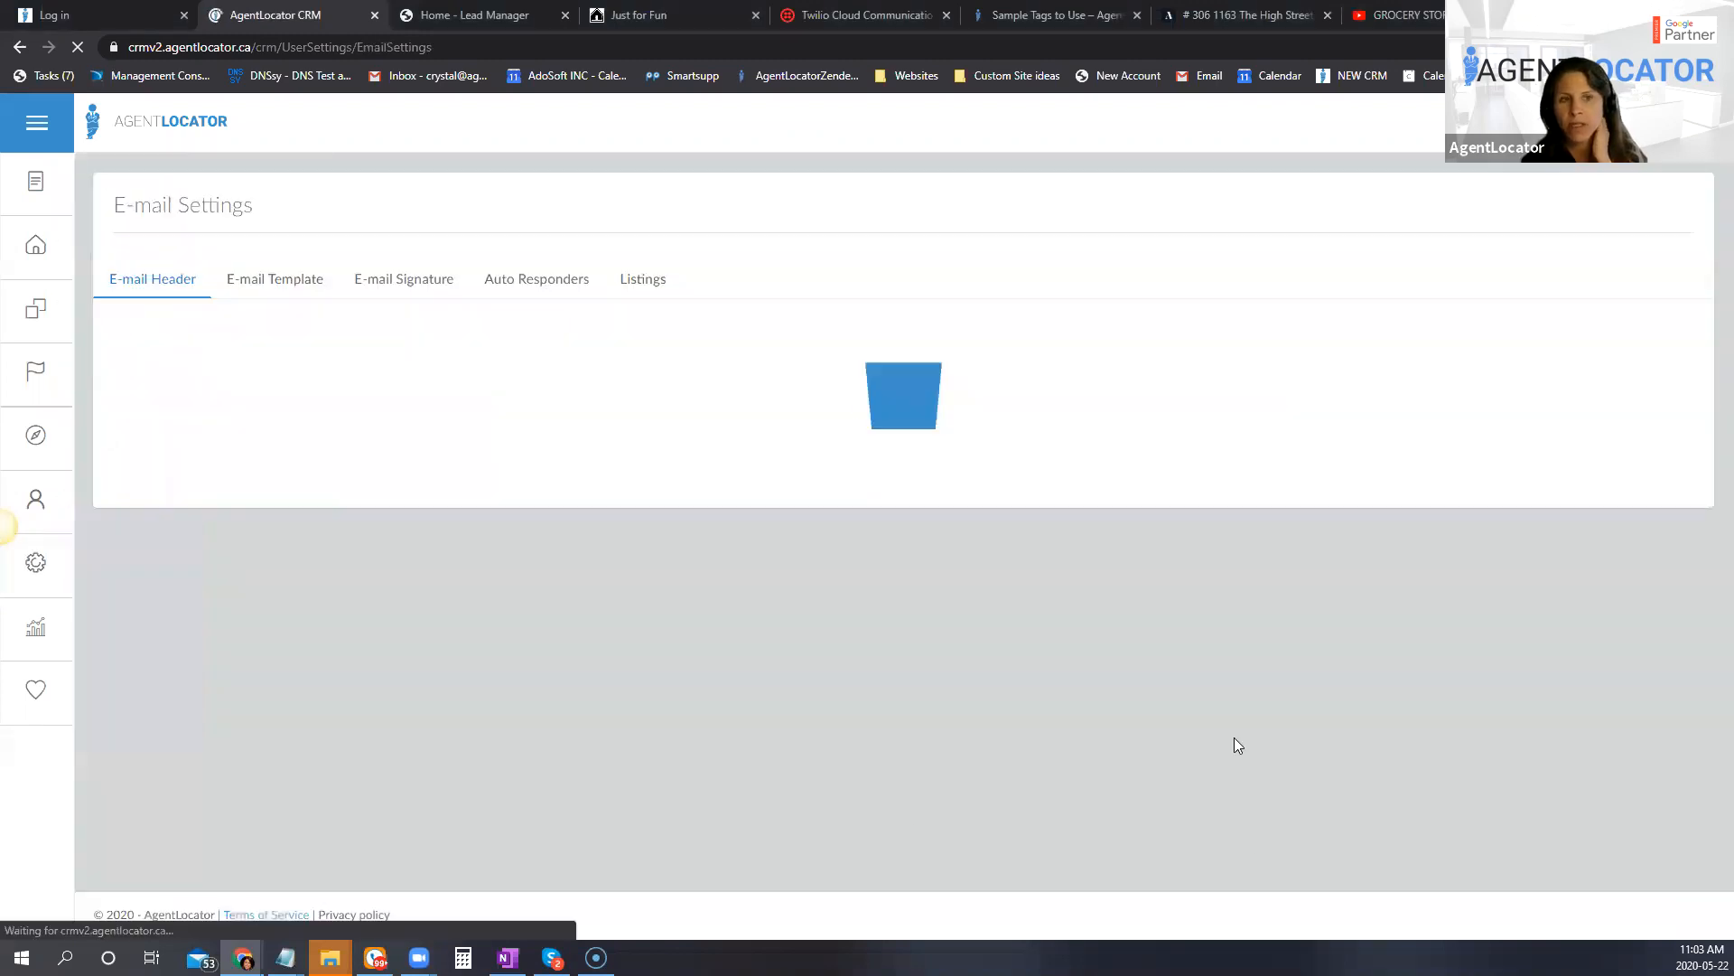
{"action": "left_click", "coordinate": [266, 282]}
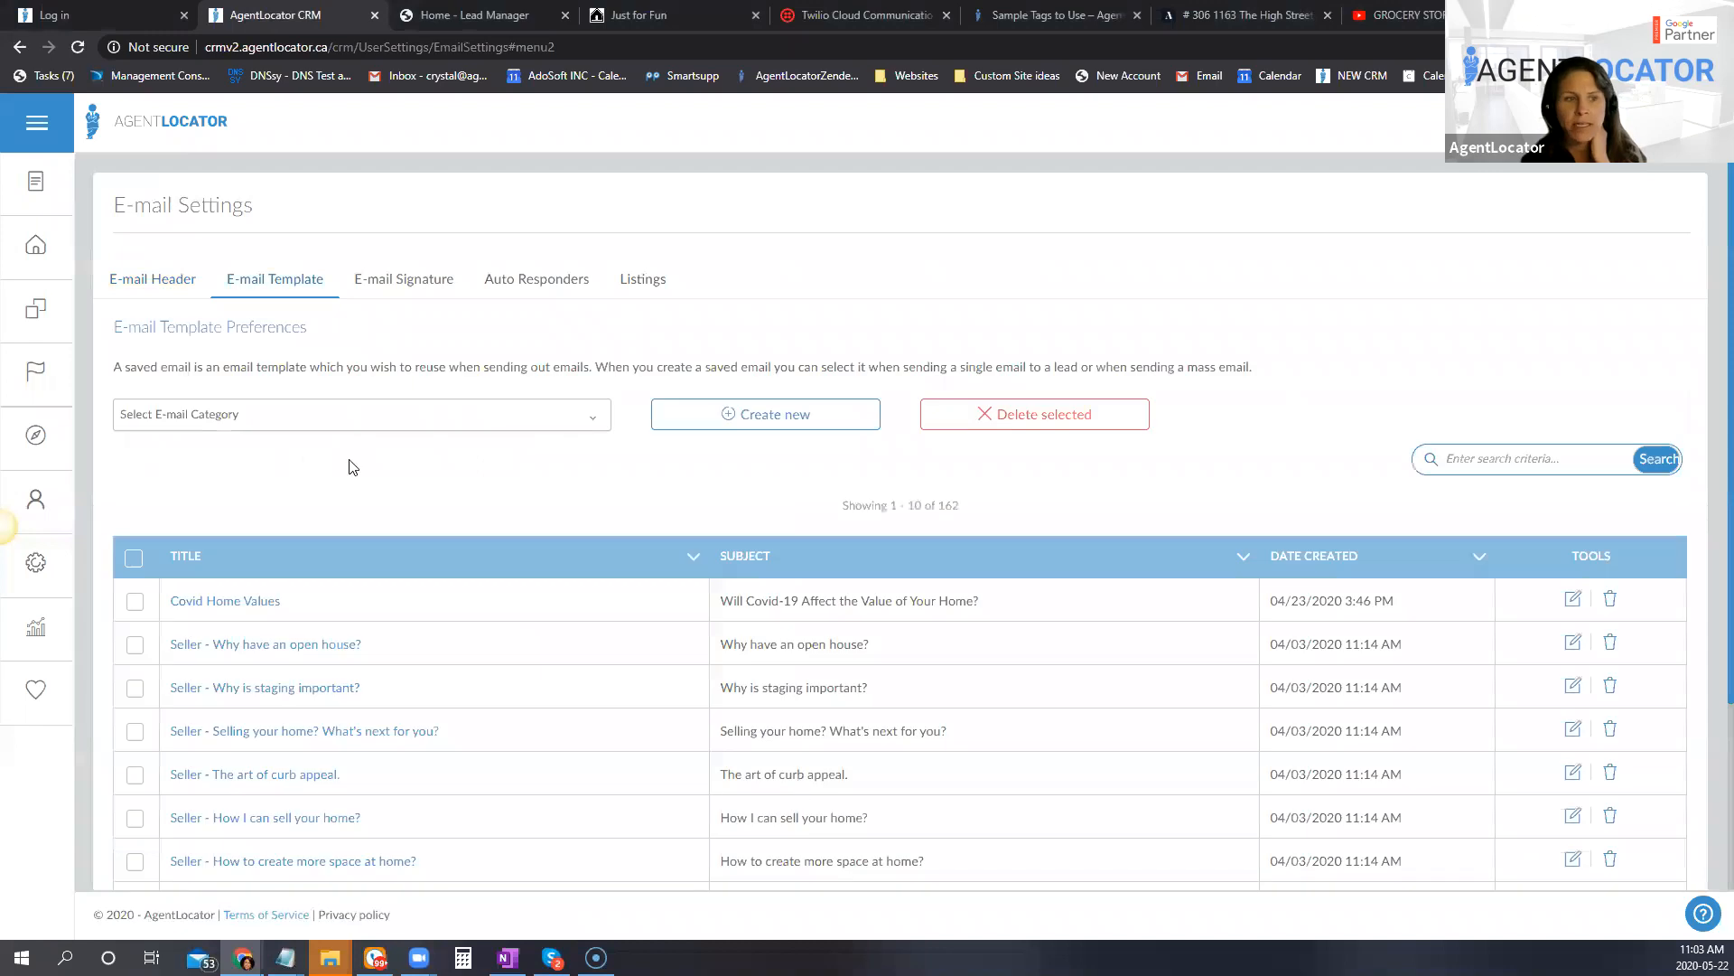
{"action": "left_click", "coordinate": [310, 421]}
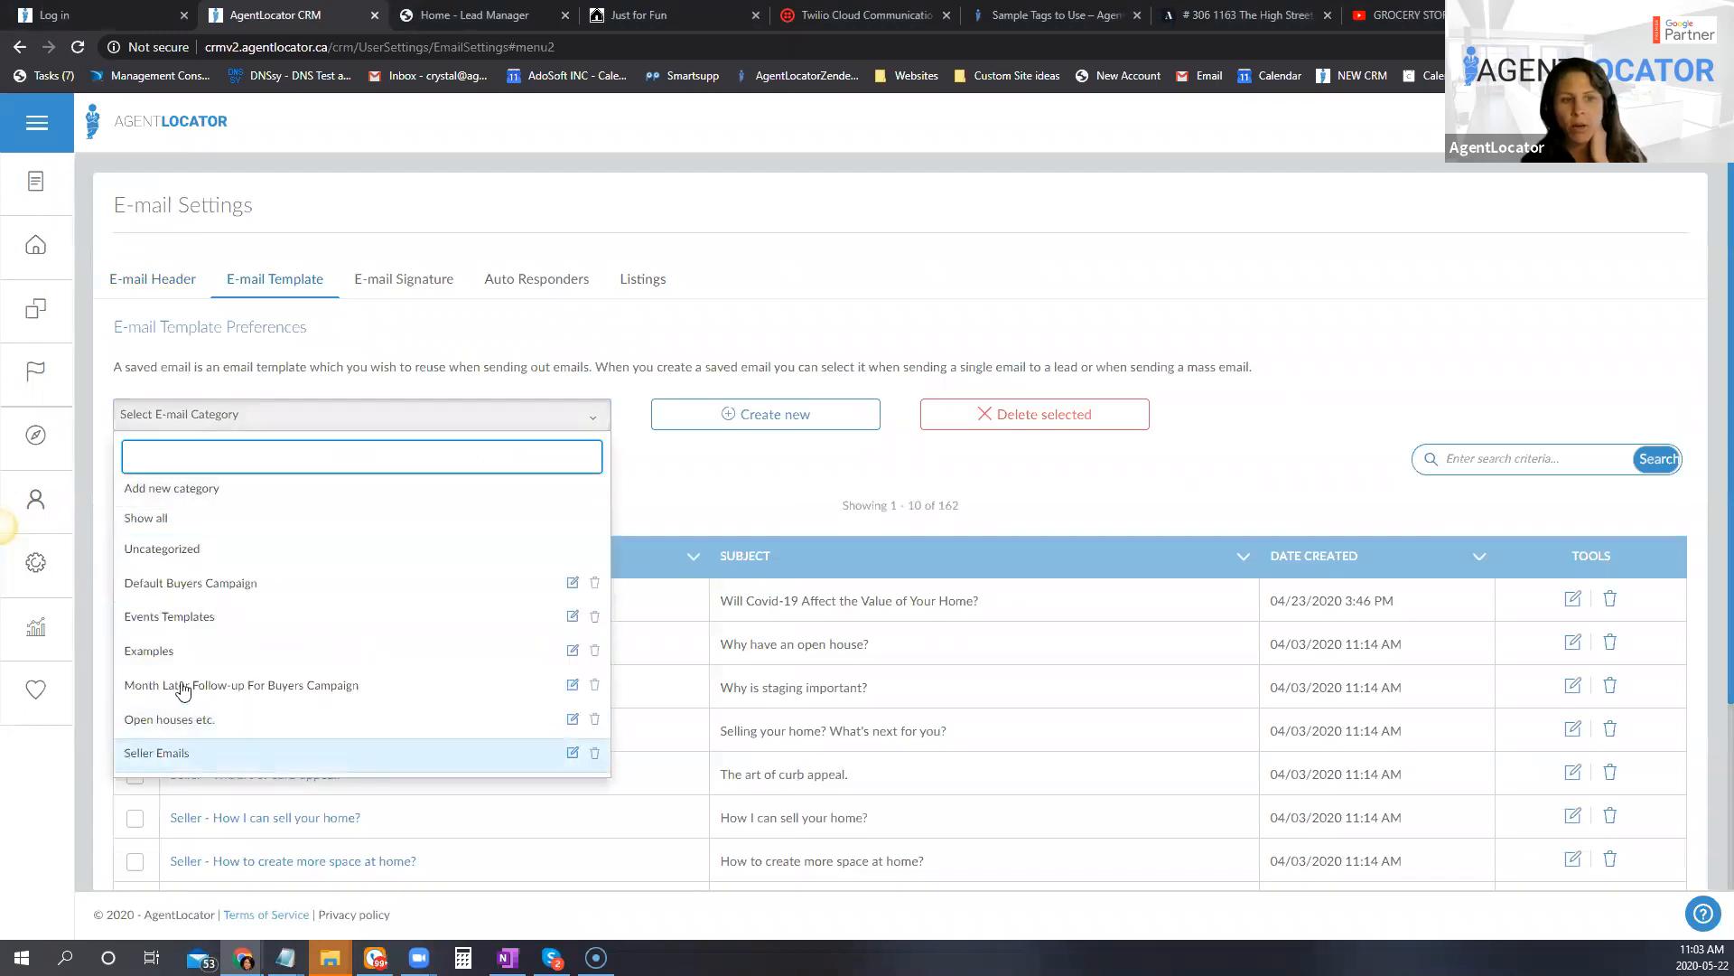
{"action": "left_click", "coordinate": [177, 585]}
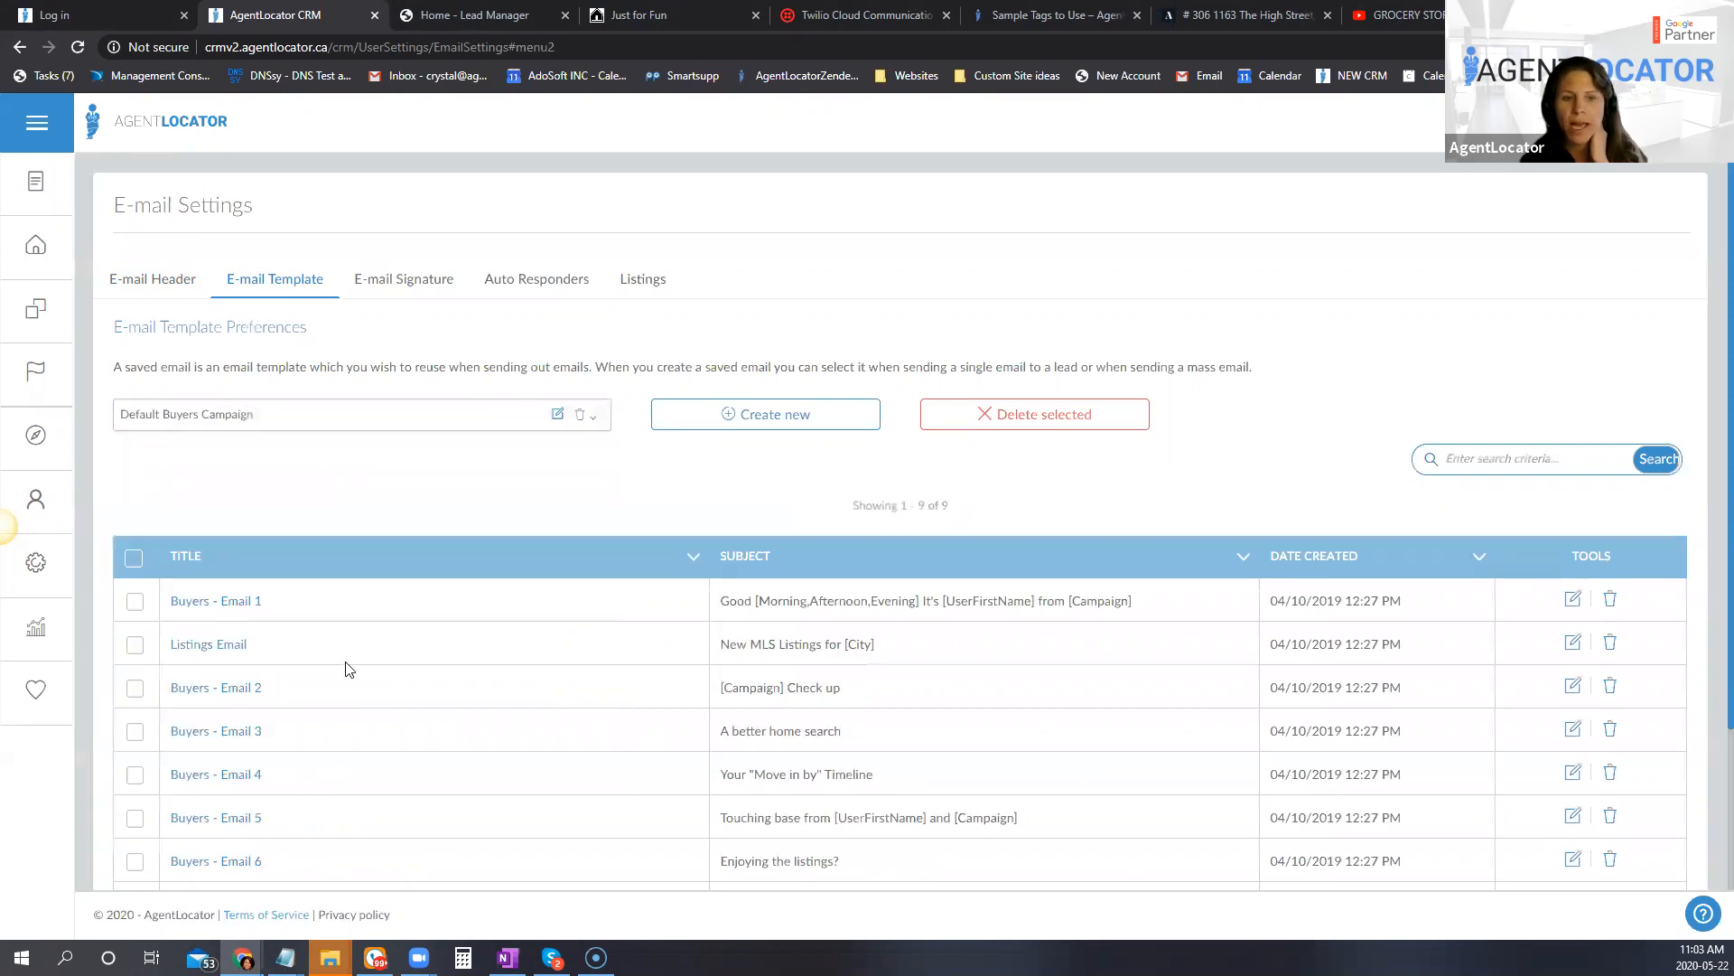
Step: Review the Default Buyers Campaign templates, open Buyers - Email 2 for editing, and collapse its lead data shortcodes
{"action": "scroll", "coordinate": [822, 757], "scroll_direction": "down", "scroll_amount": 1}
{"action": "scroll", "coordinate": [823, 757], "scroll_direction": "down", "scroll_amount": 2}
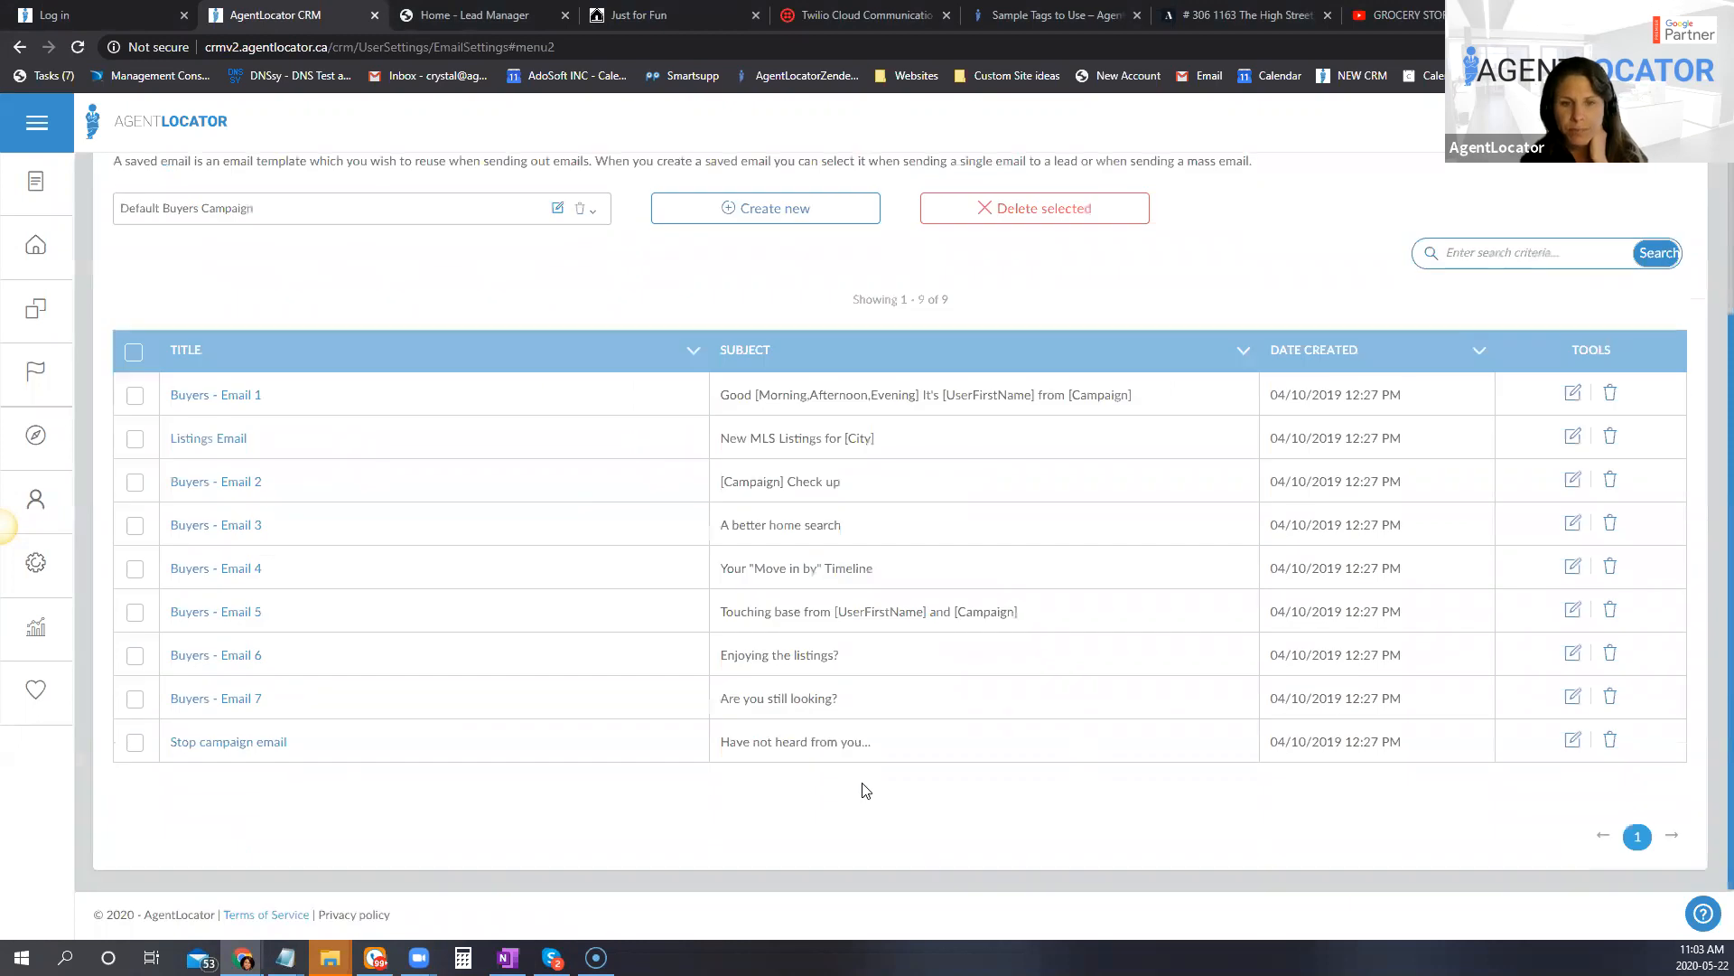
{"action": "scroll", "coordinate": [859, 786], "scroll_direction": "up", "scroll_amount": 2}
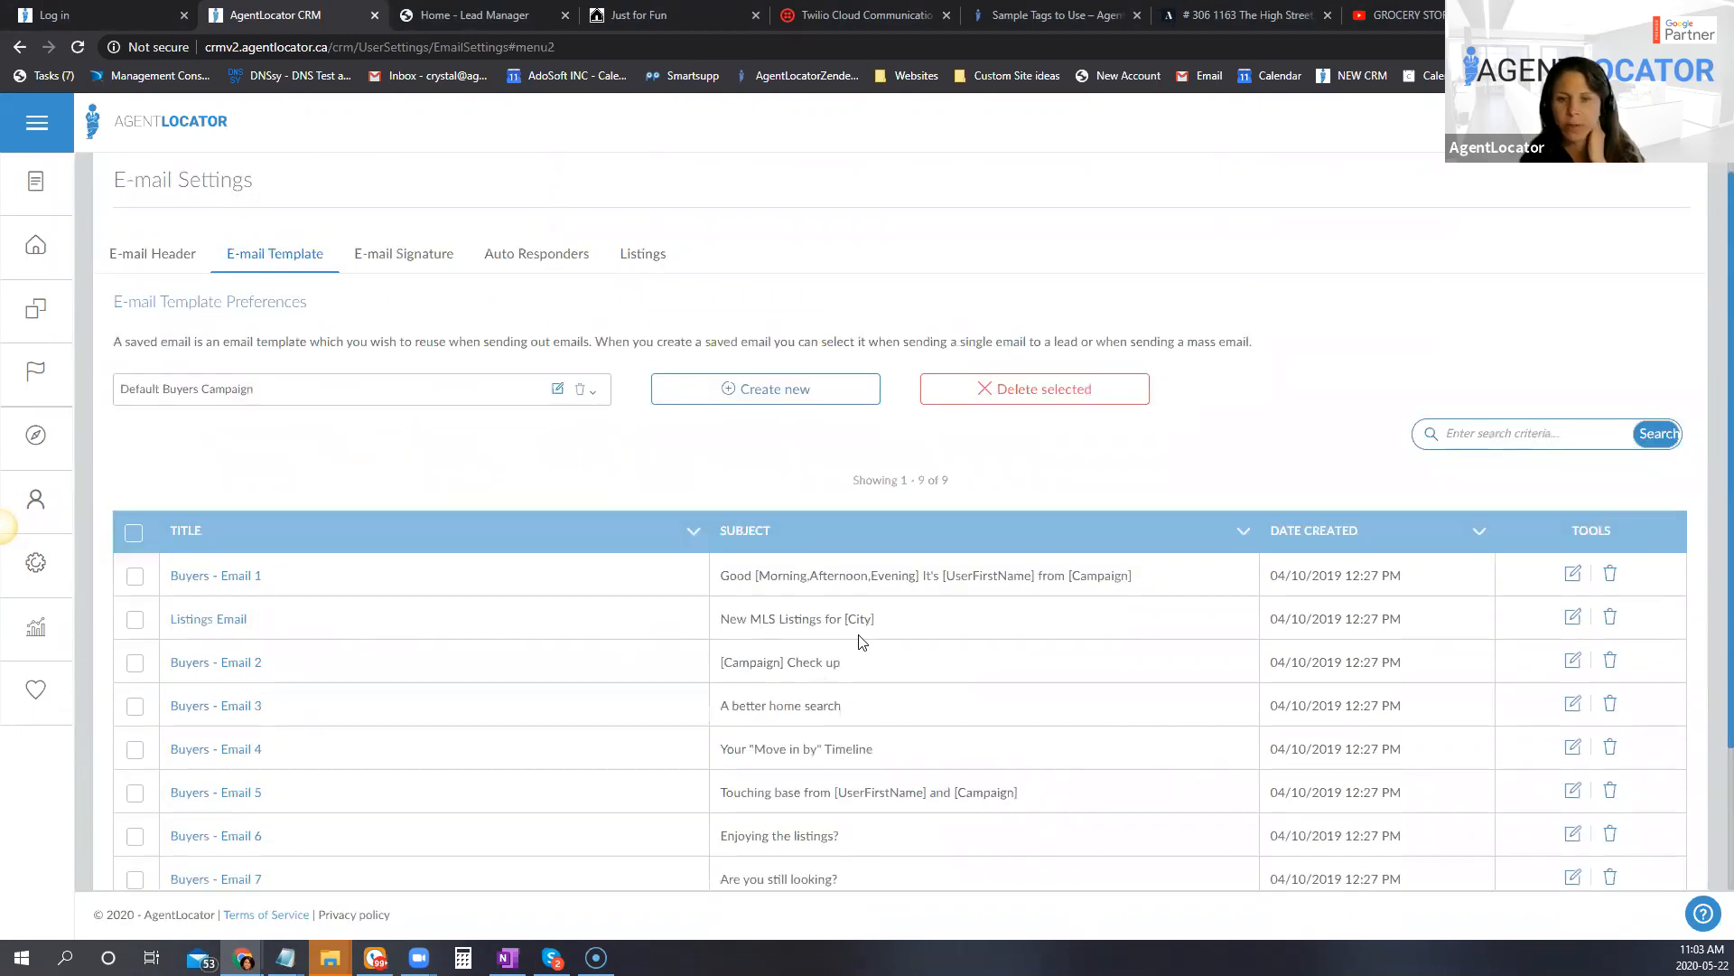
{"action": "scroll", "coordinate": [937, 598], "scroll_direction": "down", "scroll_amount": 1}
{"action": "scroll", "coordinate": [937, 598], "scroll_direction": "down", "scroll_amount": 1}
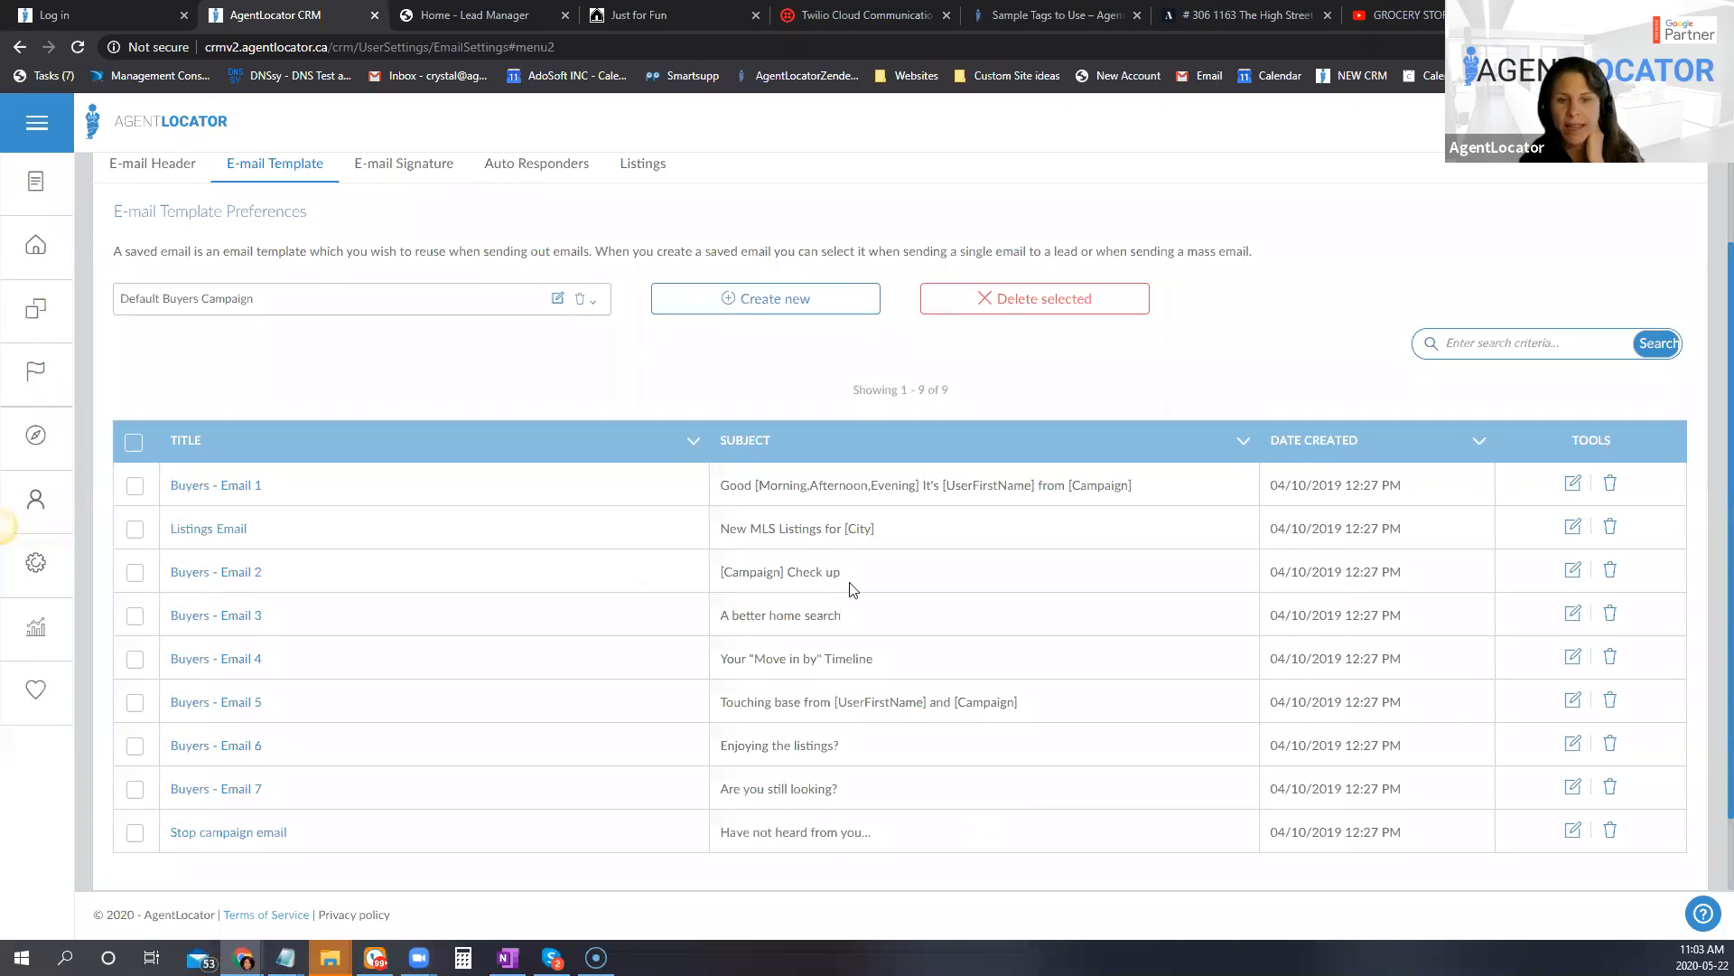
{"action": "left_click", "coordinate": [1572, 570]}
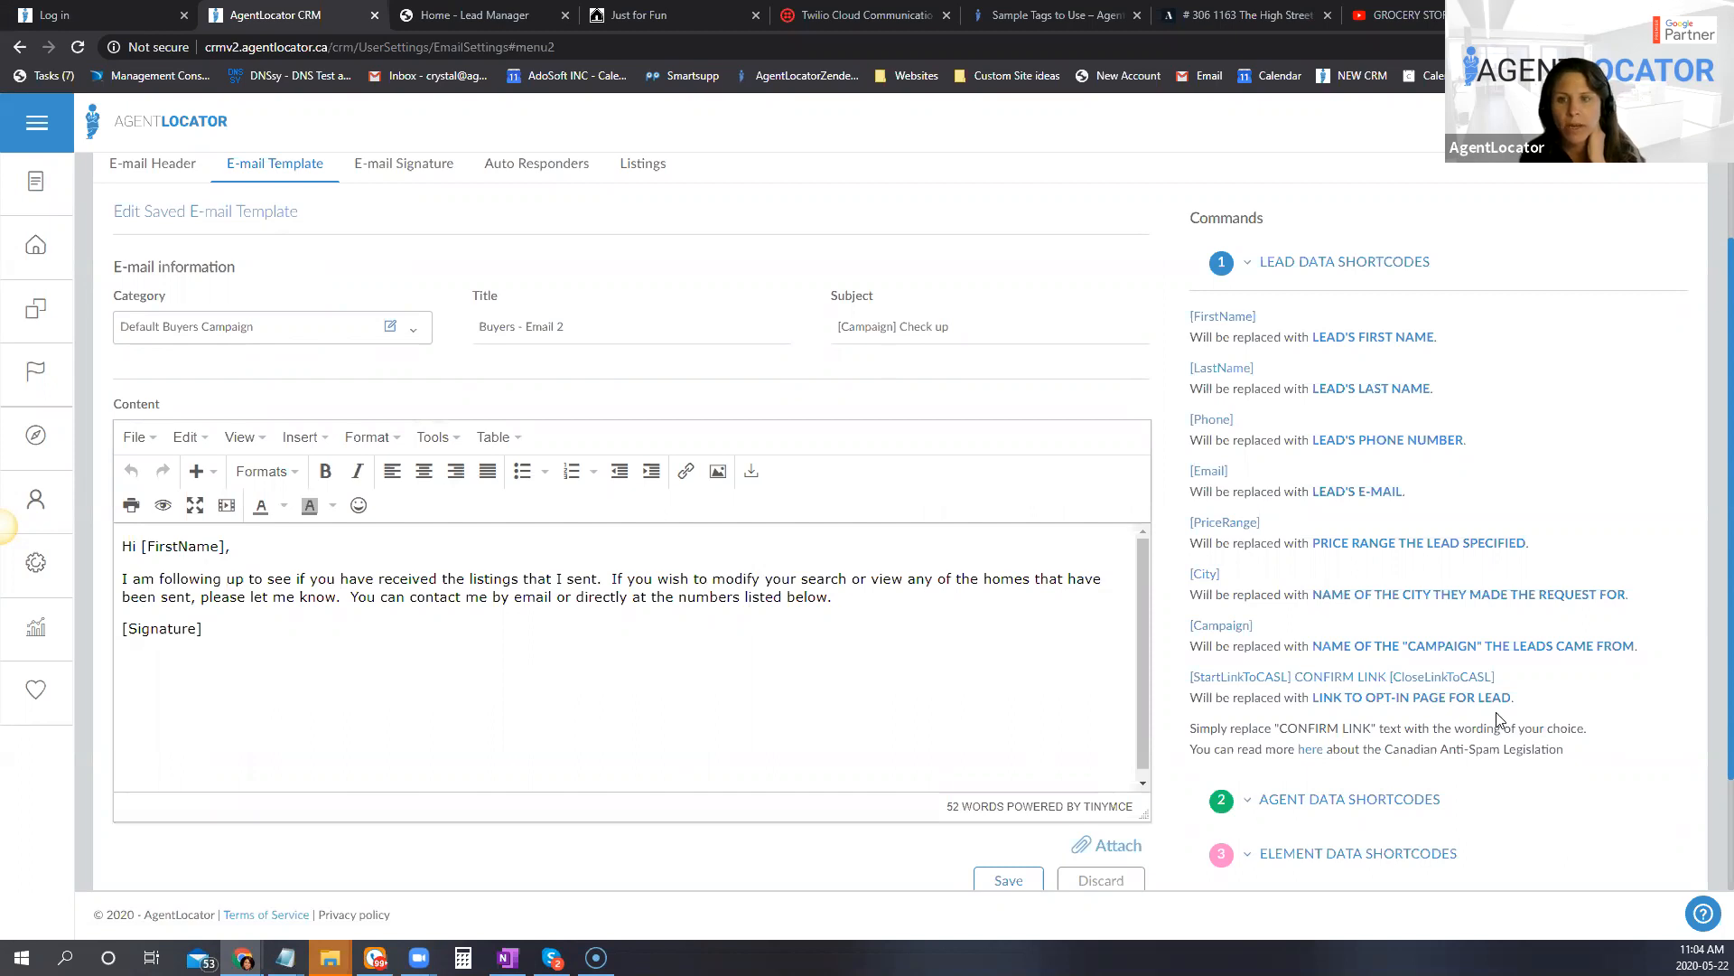
{"action": "left_click", "coordinate": [1260, 263]}
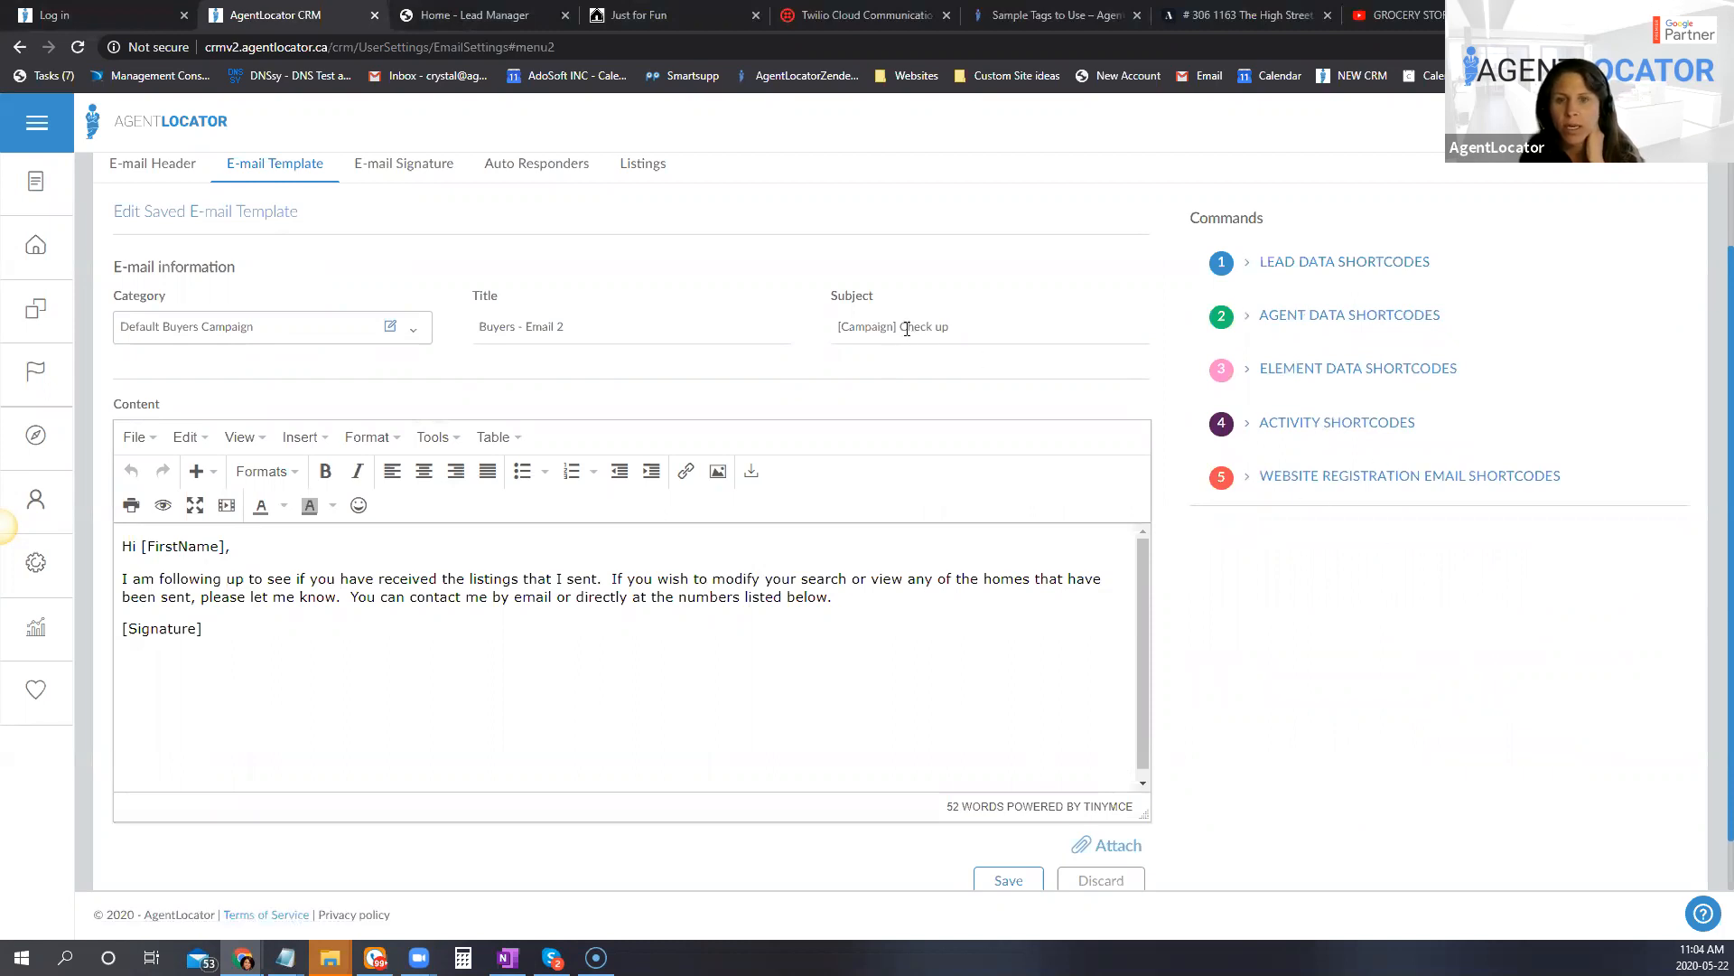
Step: Remove the [Campaign] shortcode from the template's subject, highlight the body paragraph, and return to the template list without saving
{"action": "left_click_drag", "start_coordinate": [897, 327], "coordinate": [838, 328]}
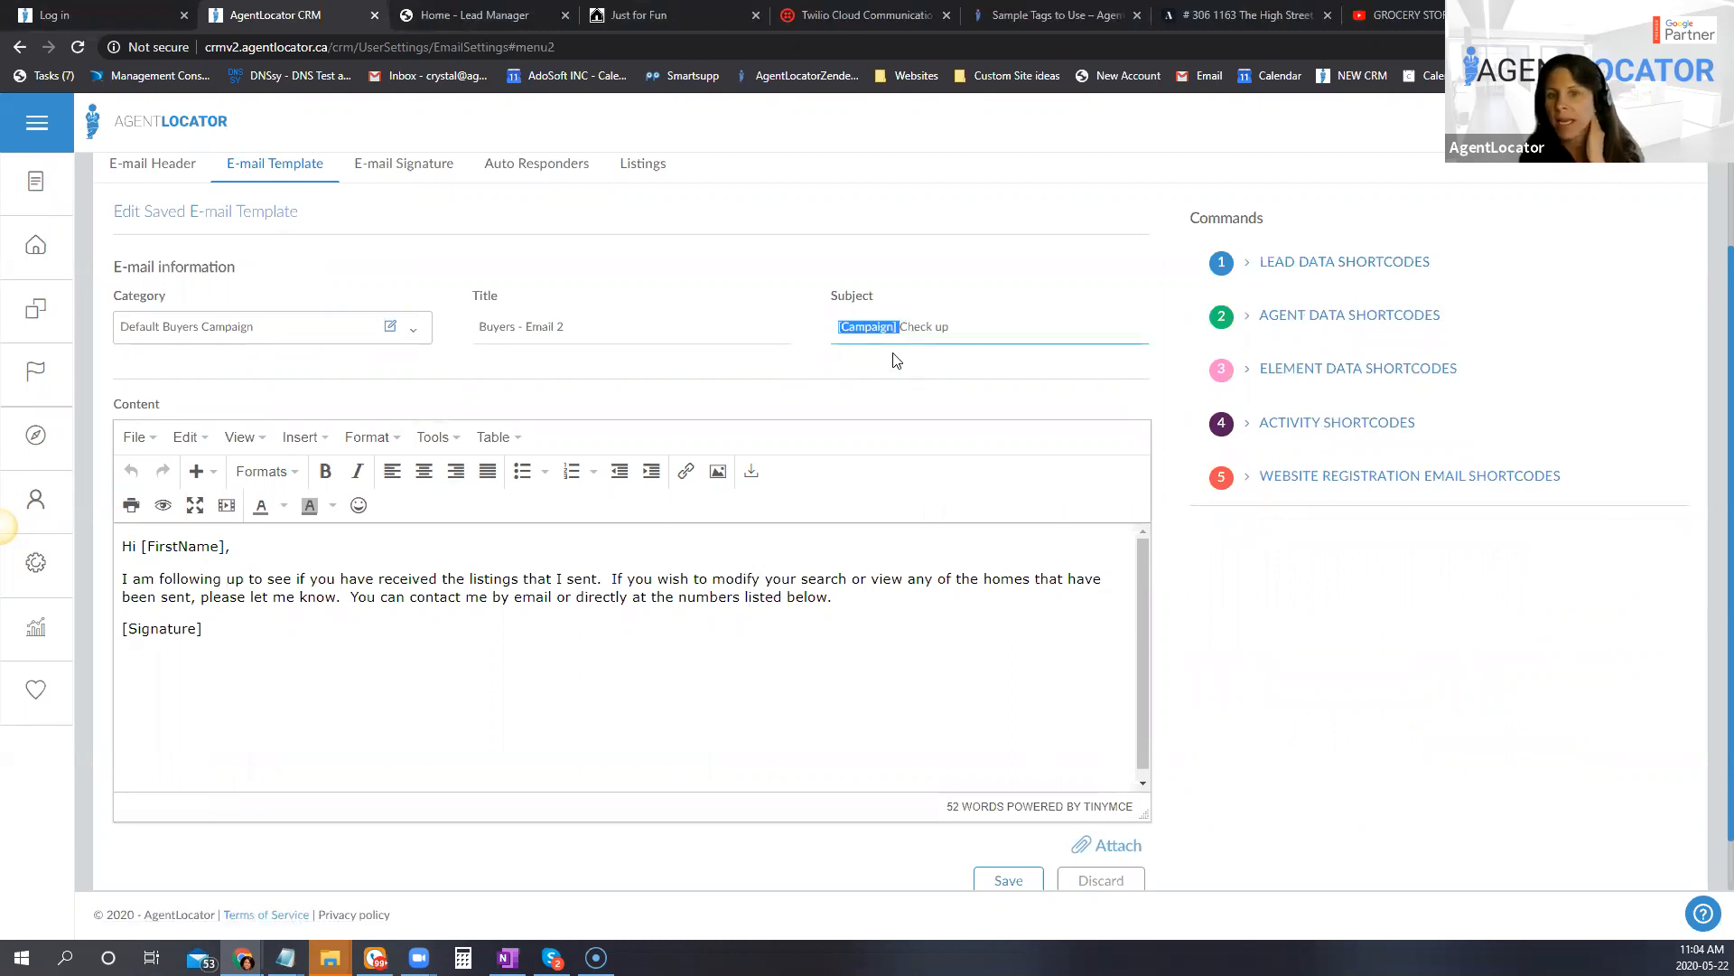
{"action": "key", "text": "BackSpace"}
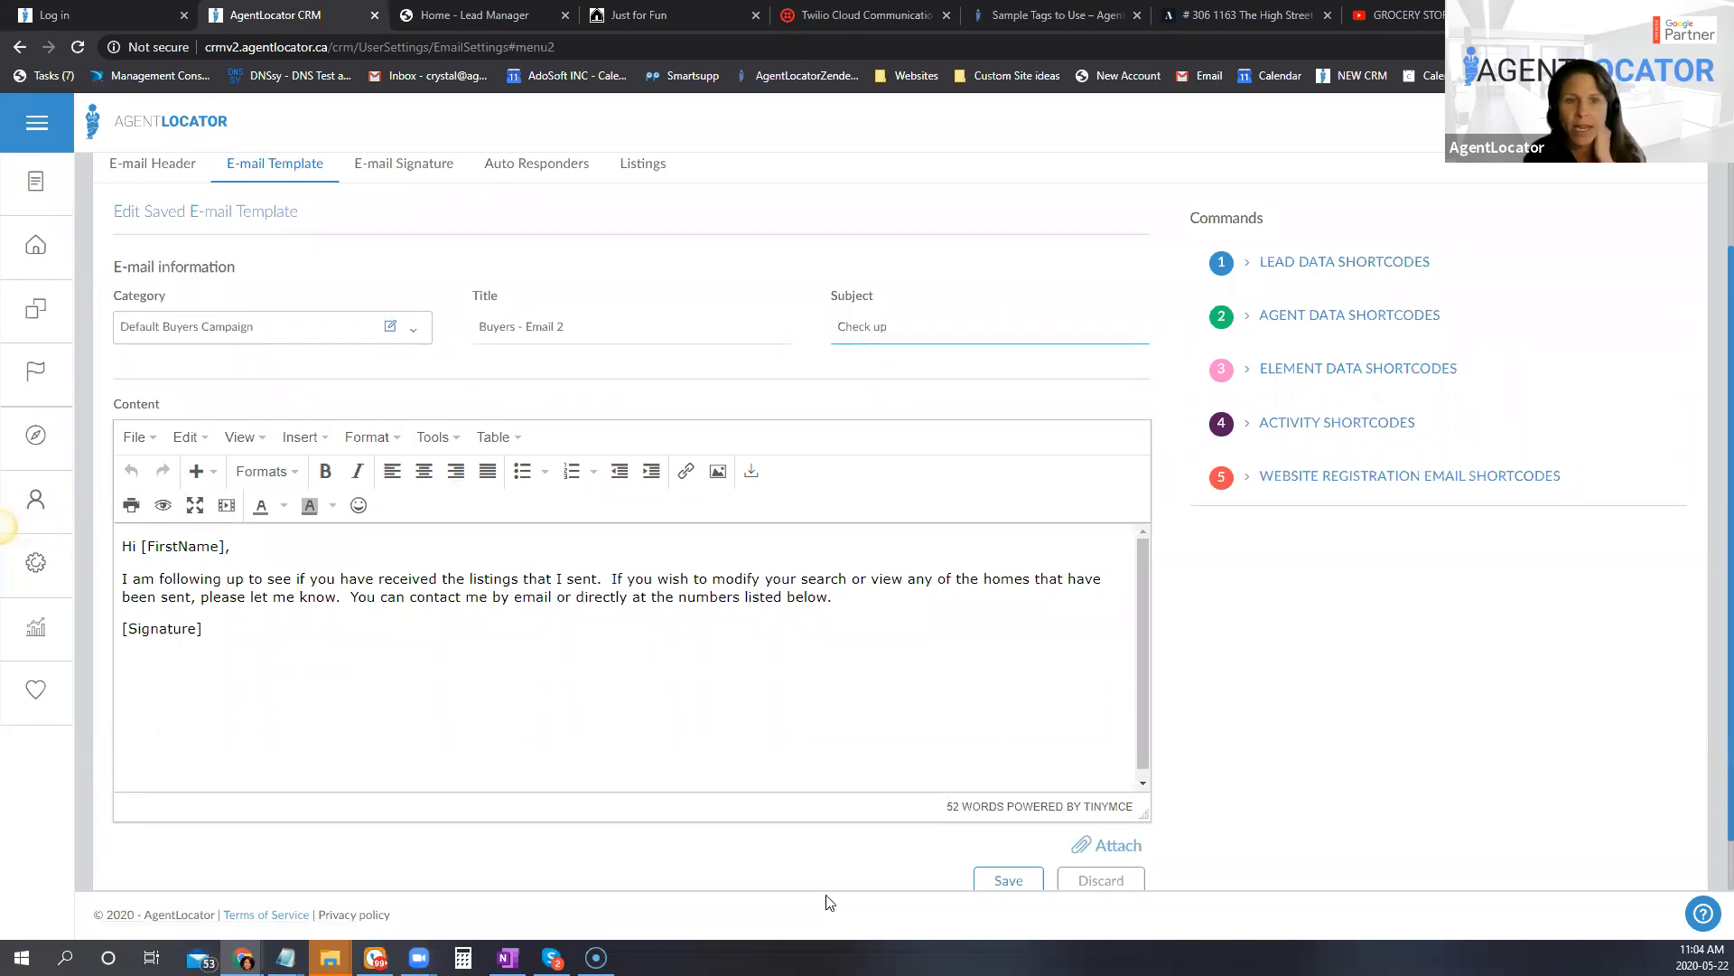
{"action": "left_click", "coordinate": [755, 639]}
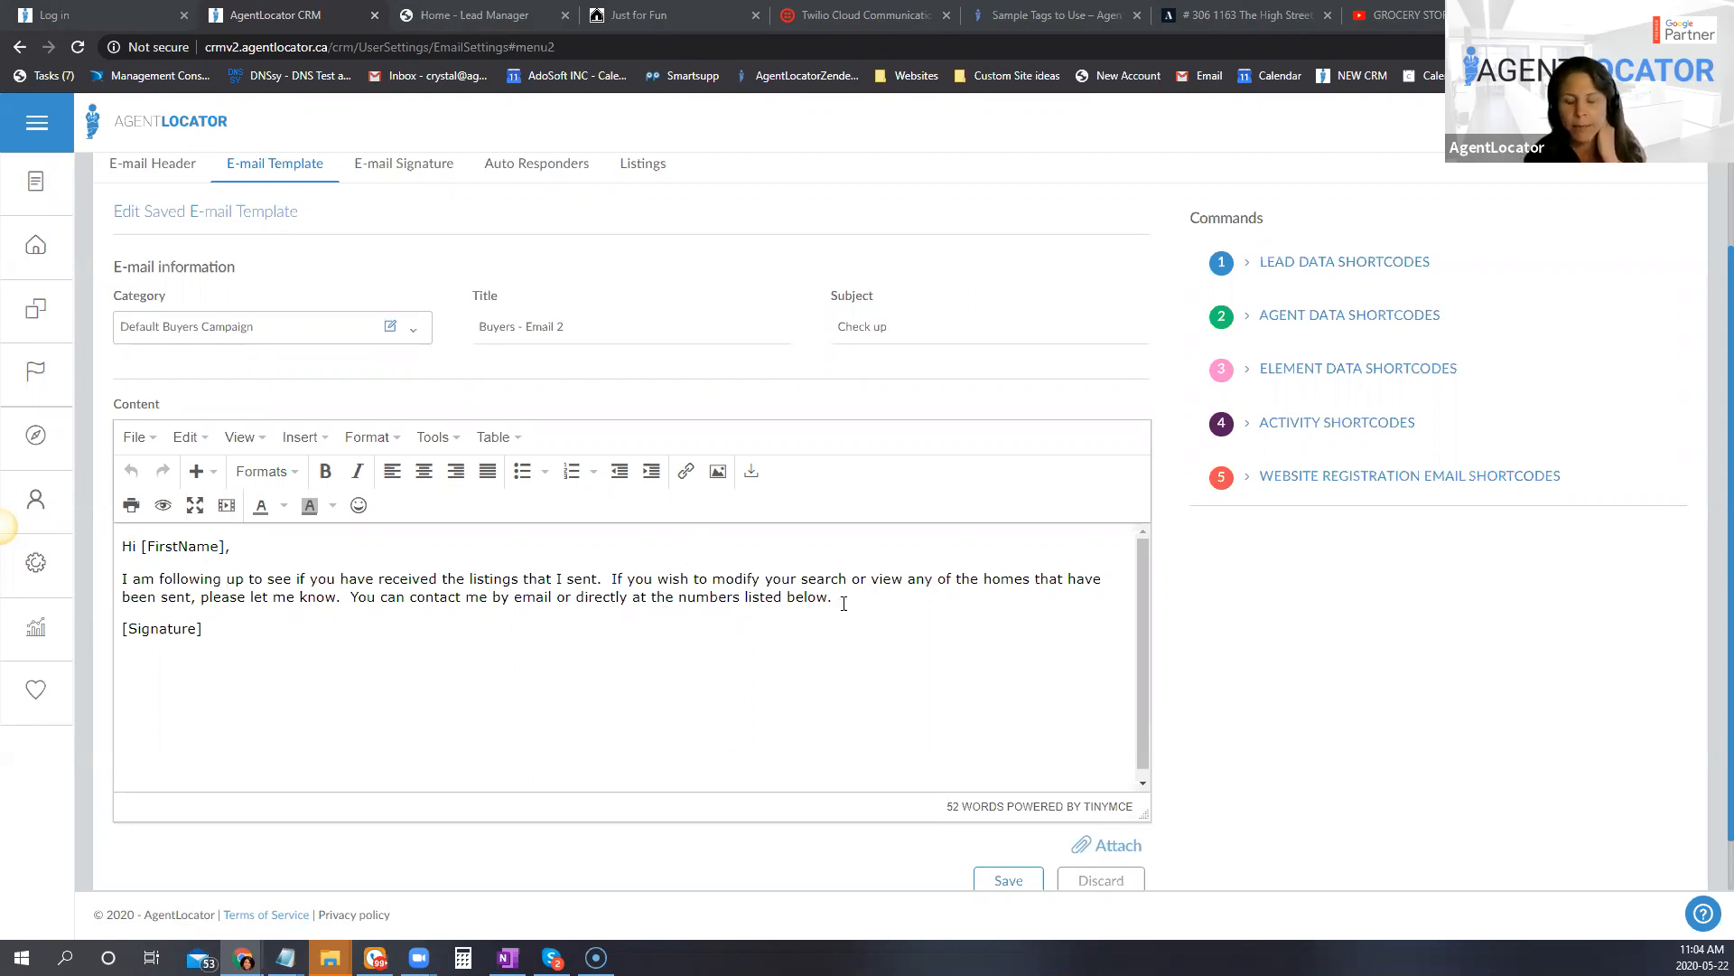
{"action": "left_click_drag", "start_coordinate": [855, 594], "coordinate": [95, 585]}
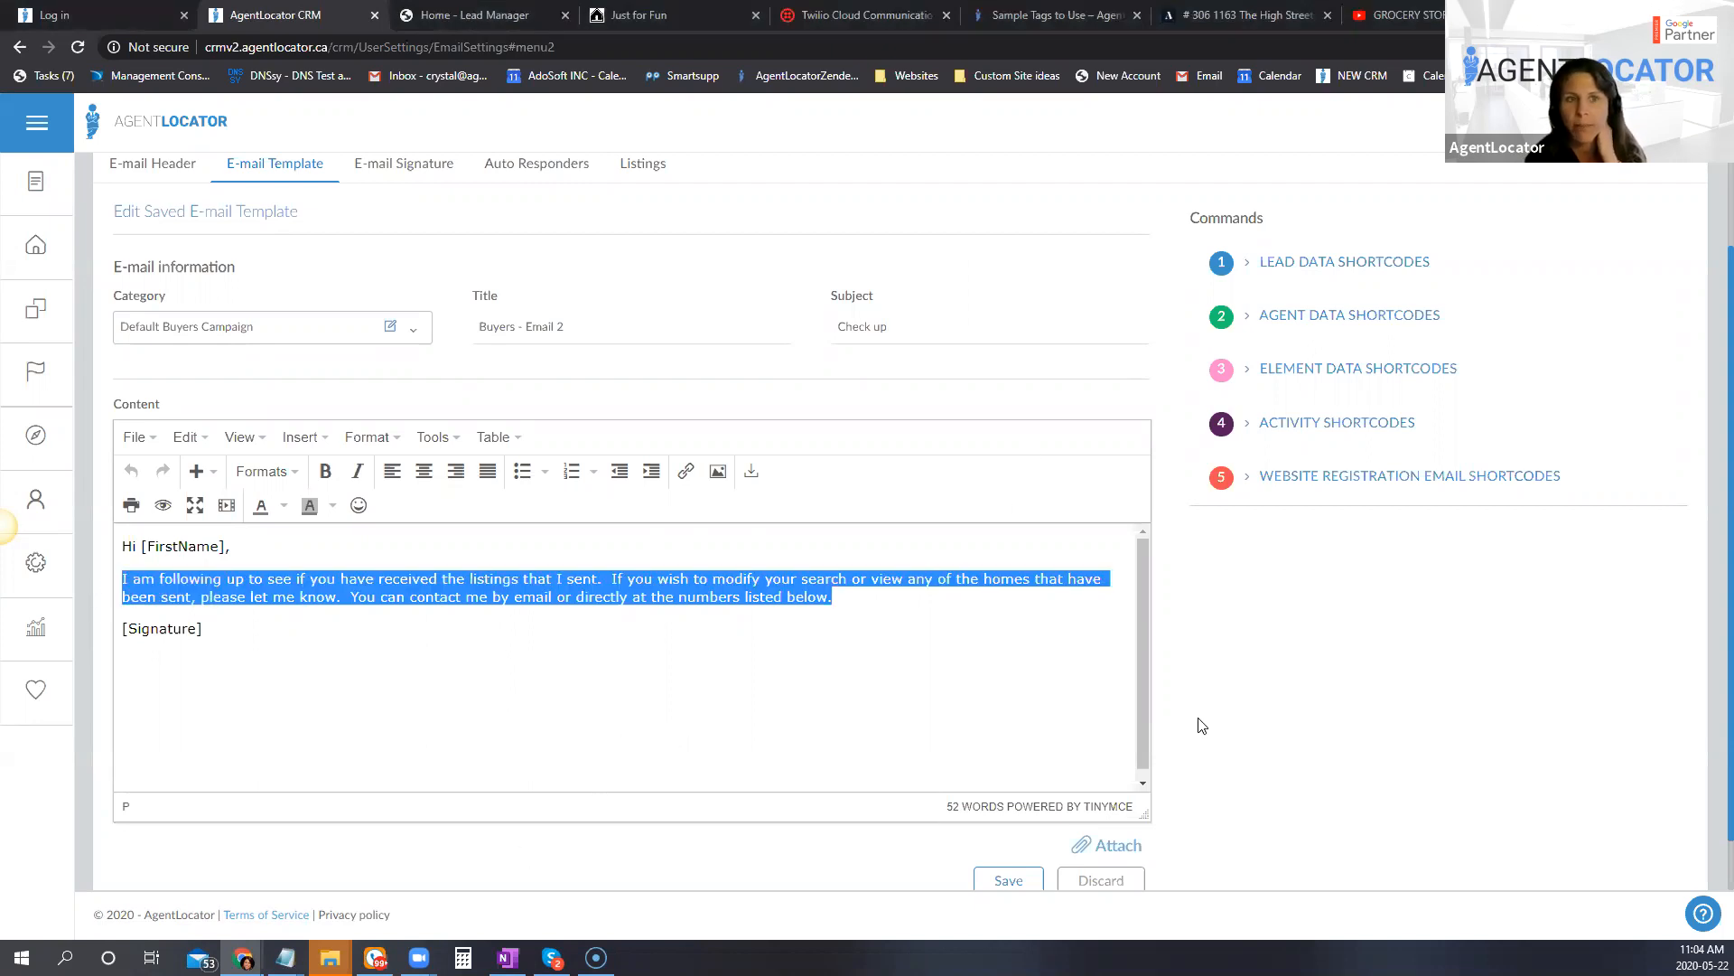
{"action": "scroll", "coordinate": [1161, 714], "scroll_direction": "down", "scroll_amount": 1}
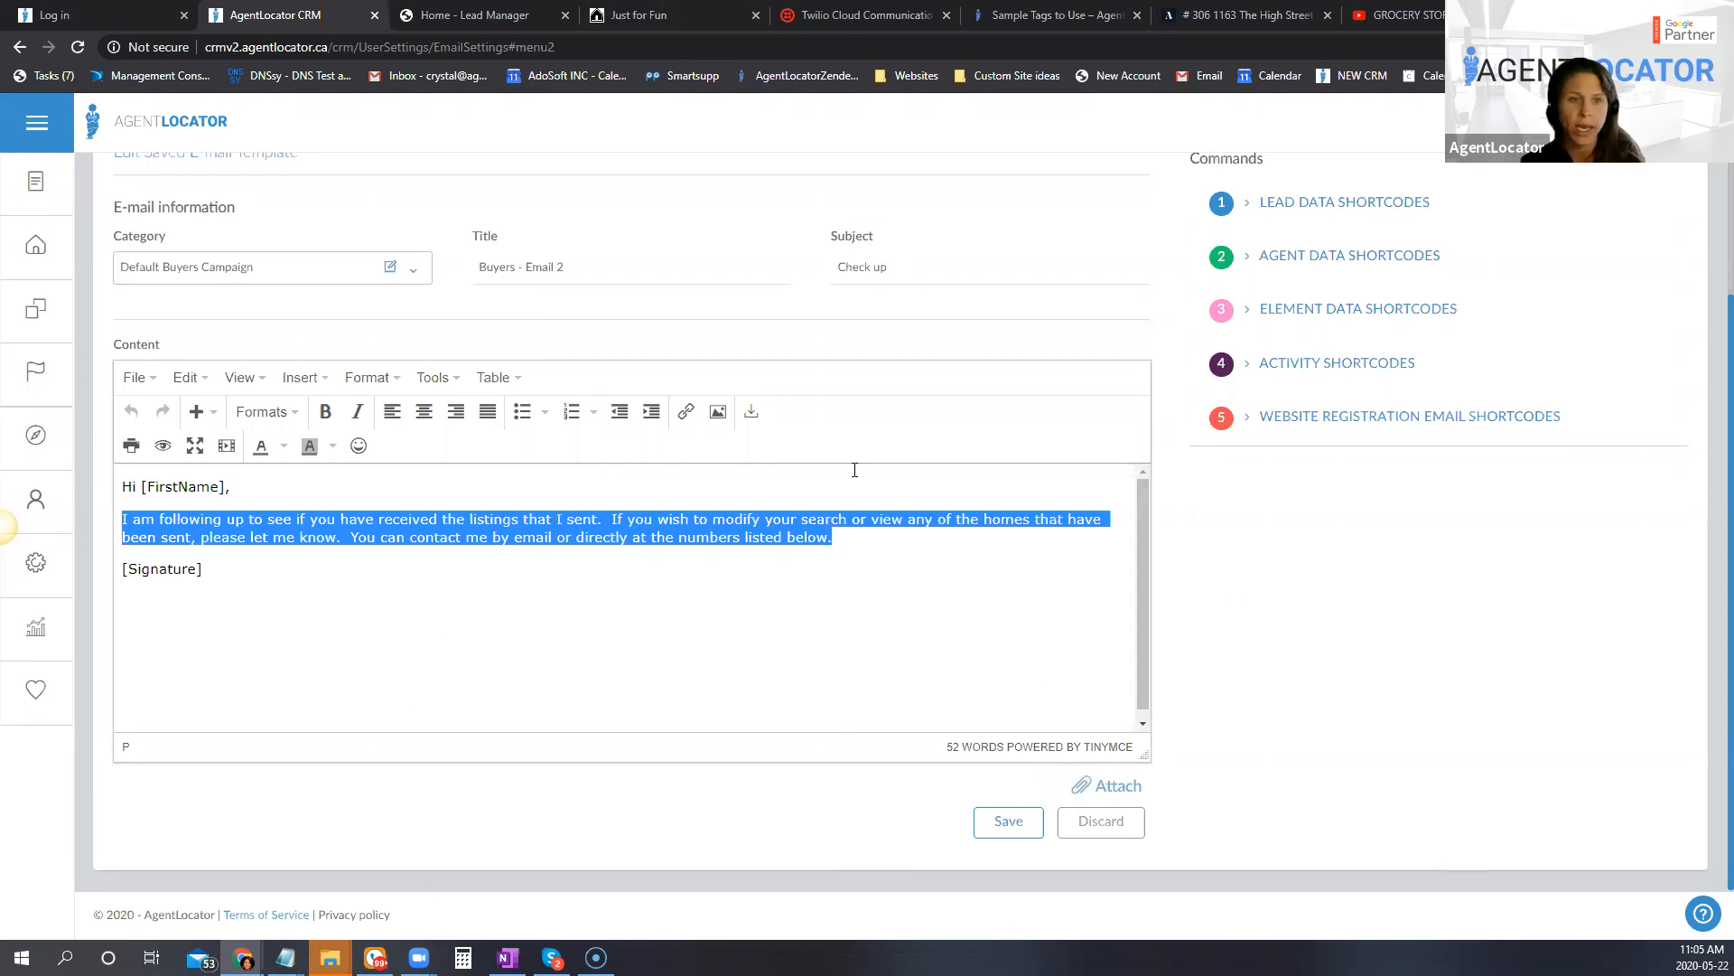
{"action": "scroll", "coordinate": [568, 361], "scroll_direction": "up", "scroll_amount": 2}
{"action": "left_click", "coordinate": [276, 282]}
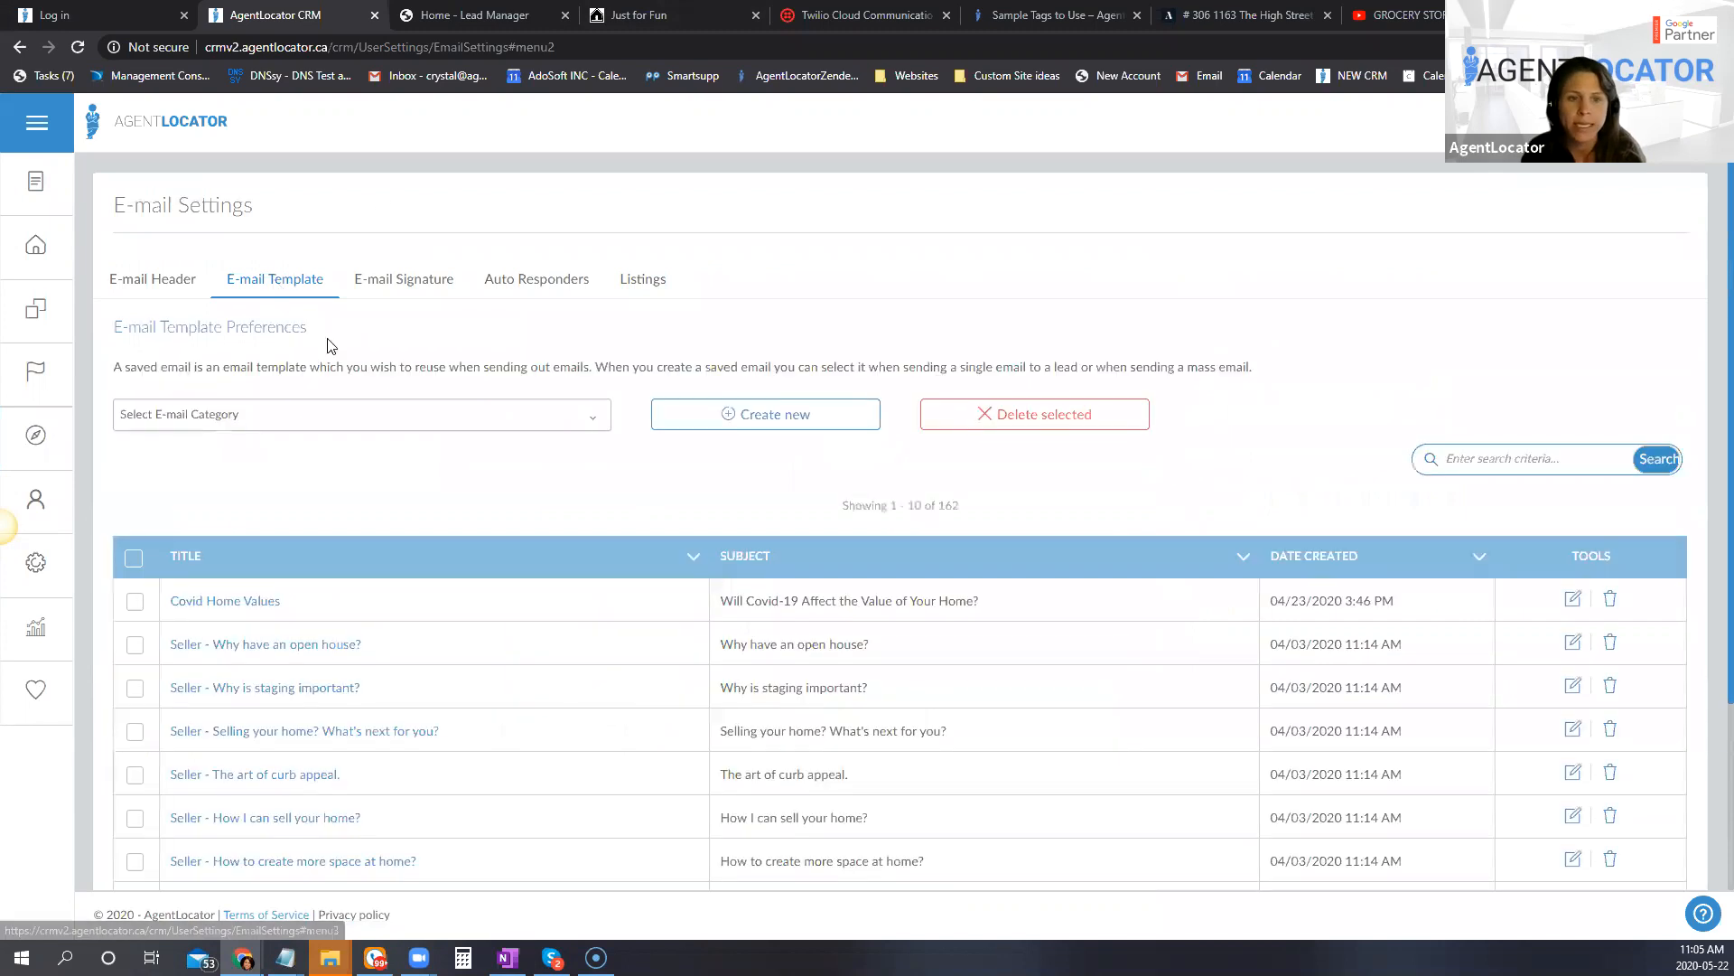
Step: Start a new e-mail template and insert the [FirstName] shortcode in its content, with [Signature] placed a few lines below
{"action": "left_click", "coordinate": [696, 422]}
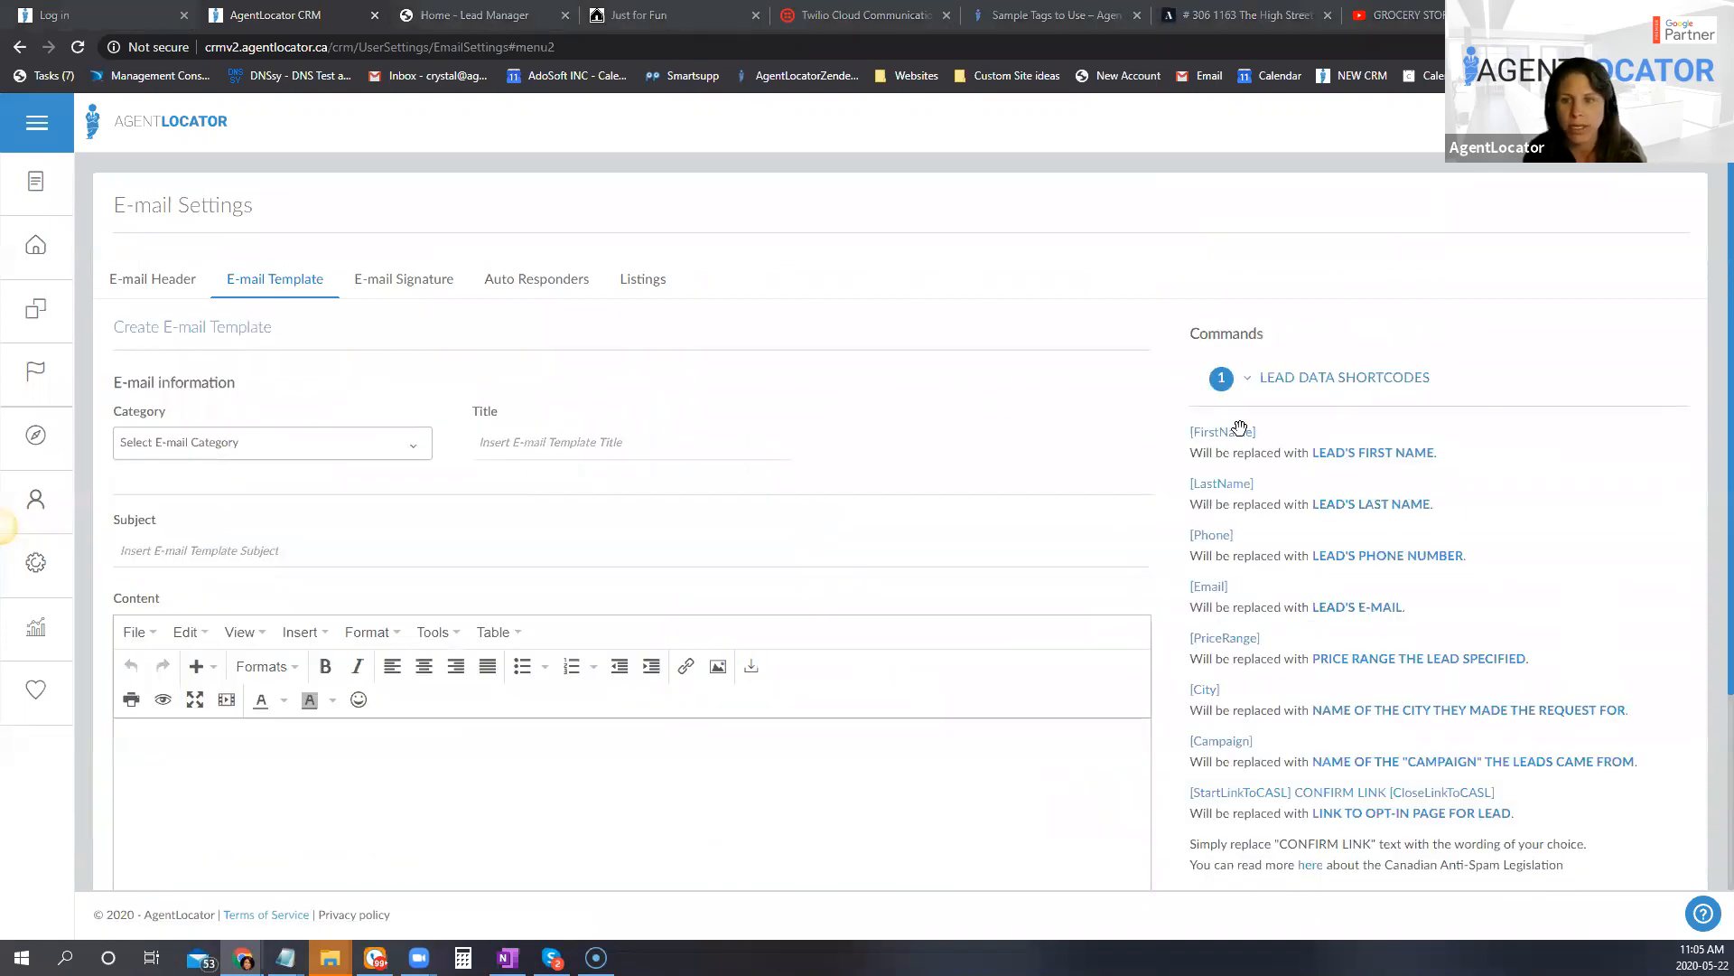
{"action": "left_click_drag", "start_coordinate": [1223, 432], "coordinate": [163, 736]}
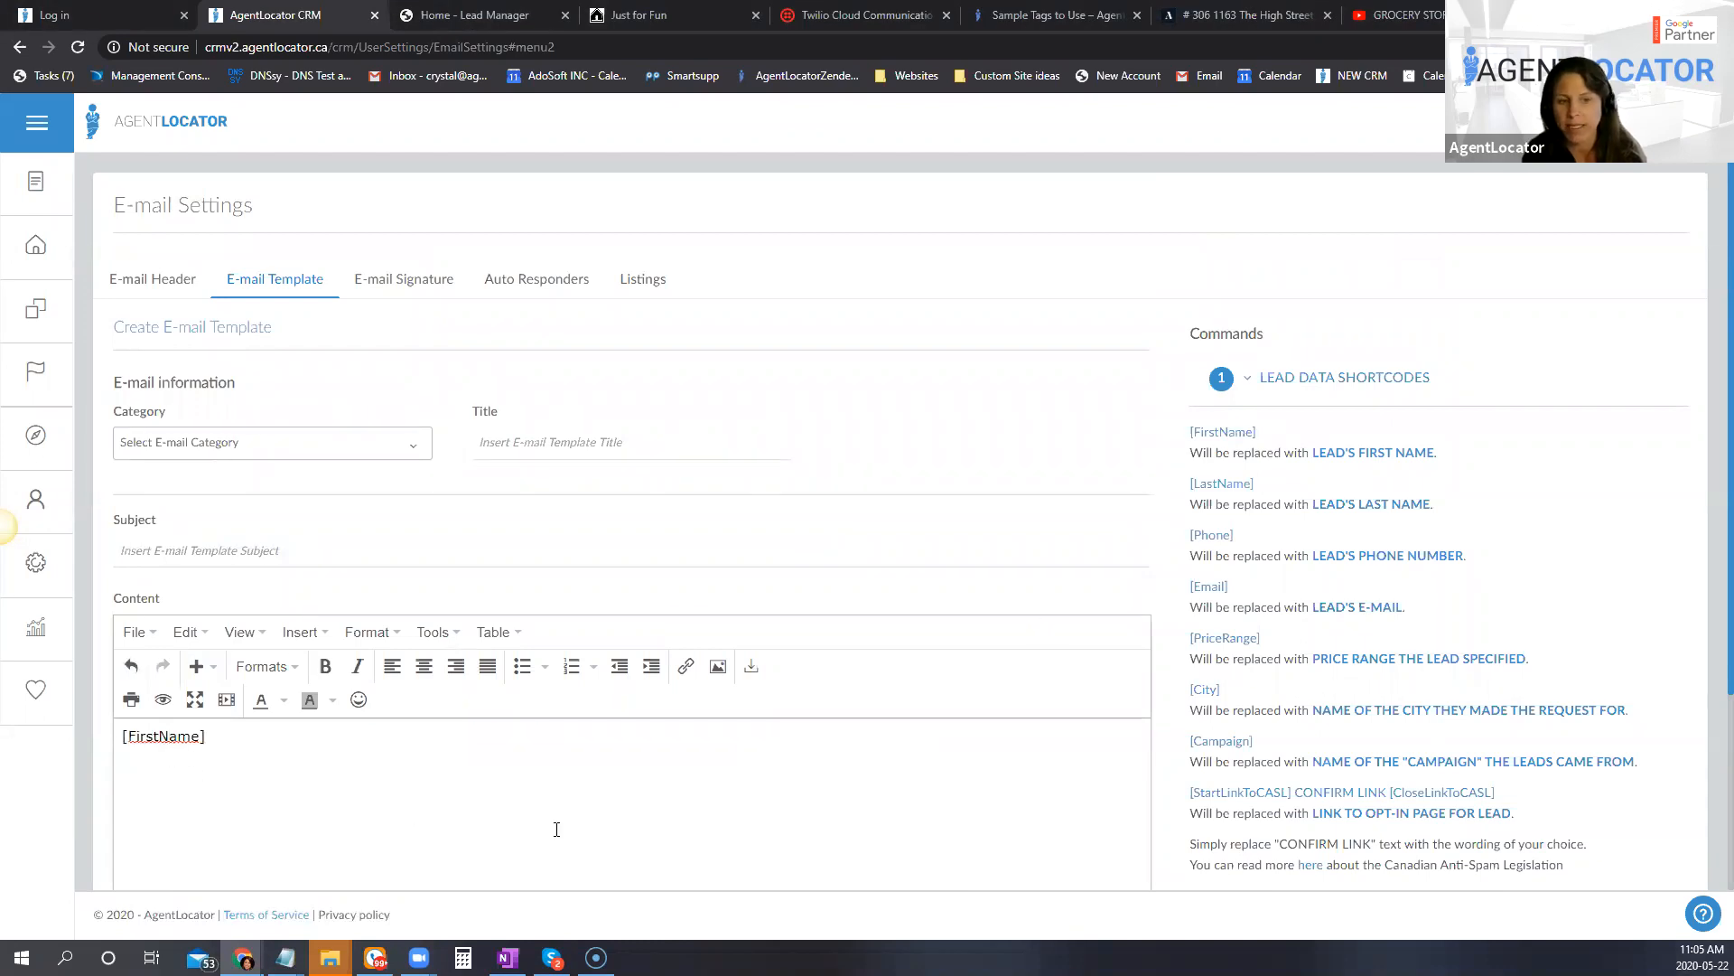
{"action": "scroll", "coordinate": [1668, 824], "scroll_direction": "down", "scroll_amount": 4}
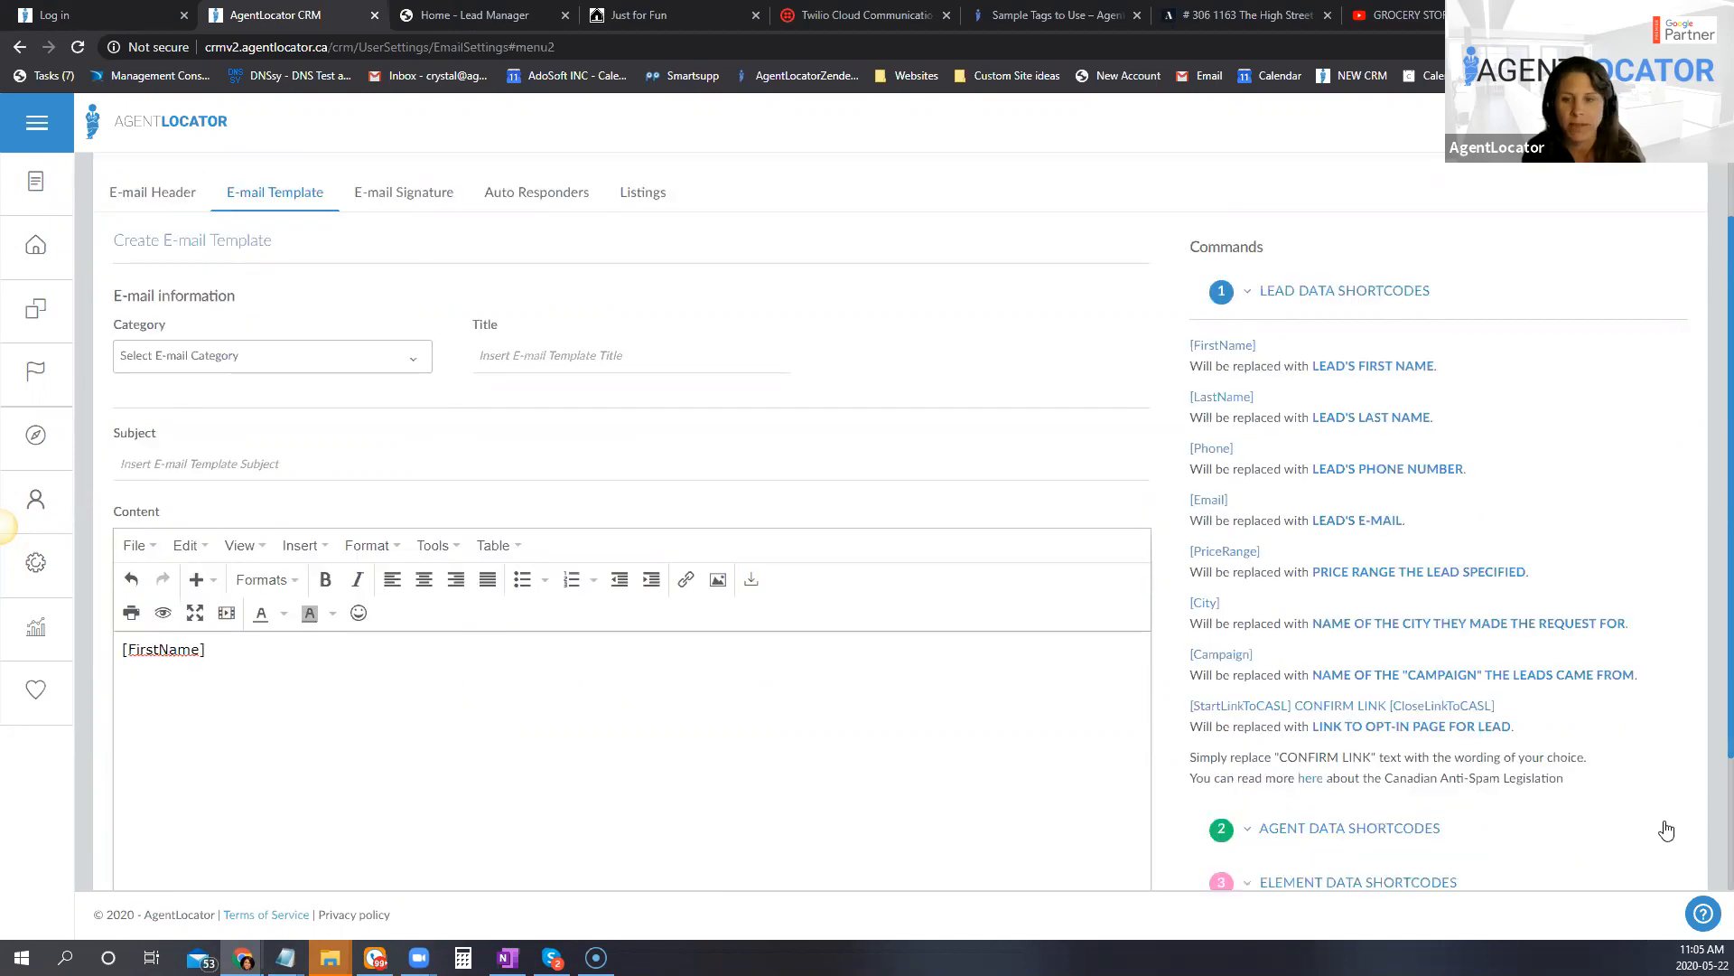
{"action": "left_click", "coordinate": [1355, 650]}
{"action": "mouse_move", "coordinate": [1230, 386]}
{"action": "left_mouse_down"}
{"action": "mouse_move", "coordinate": [291, 589]}
{"action": "mouse_move", "coordinate": [242, 520]}
{"action": "left_mouse_up"}
{"action": "key", "text": "Return"}
{"action": "key", "text": "Return"}
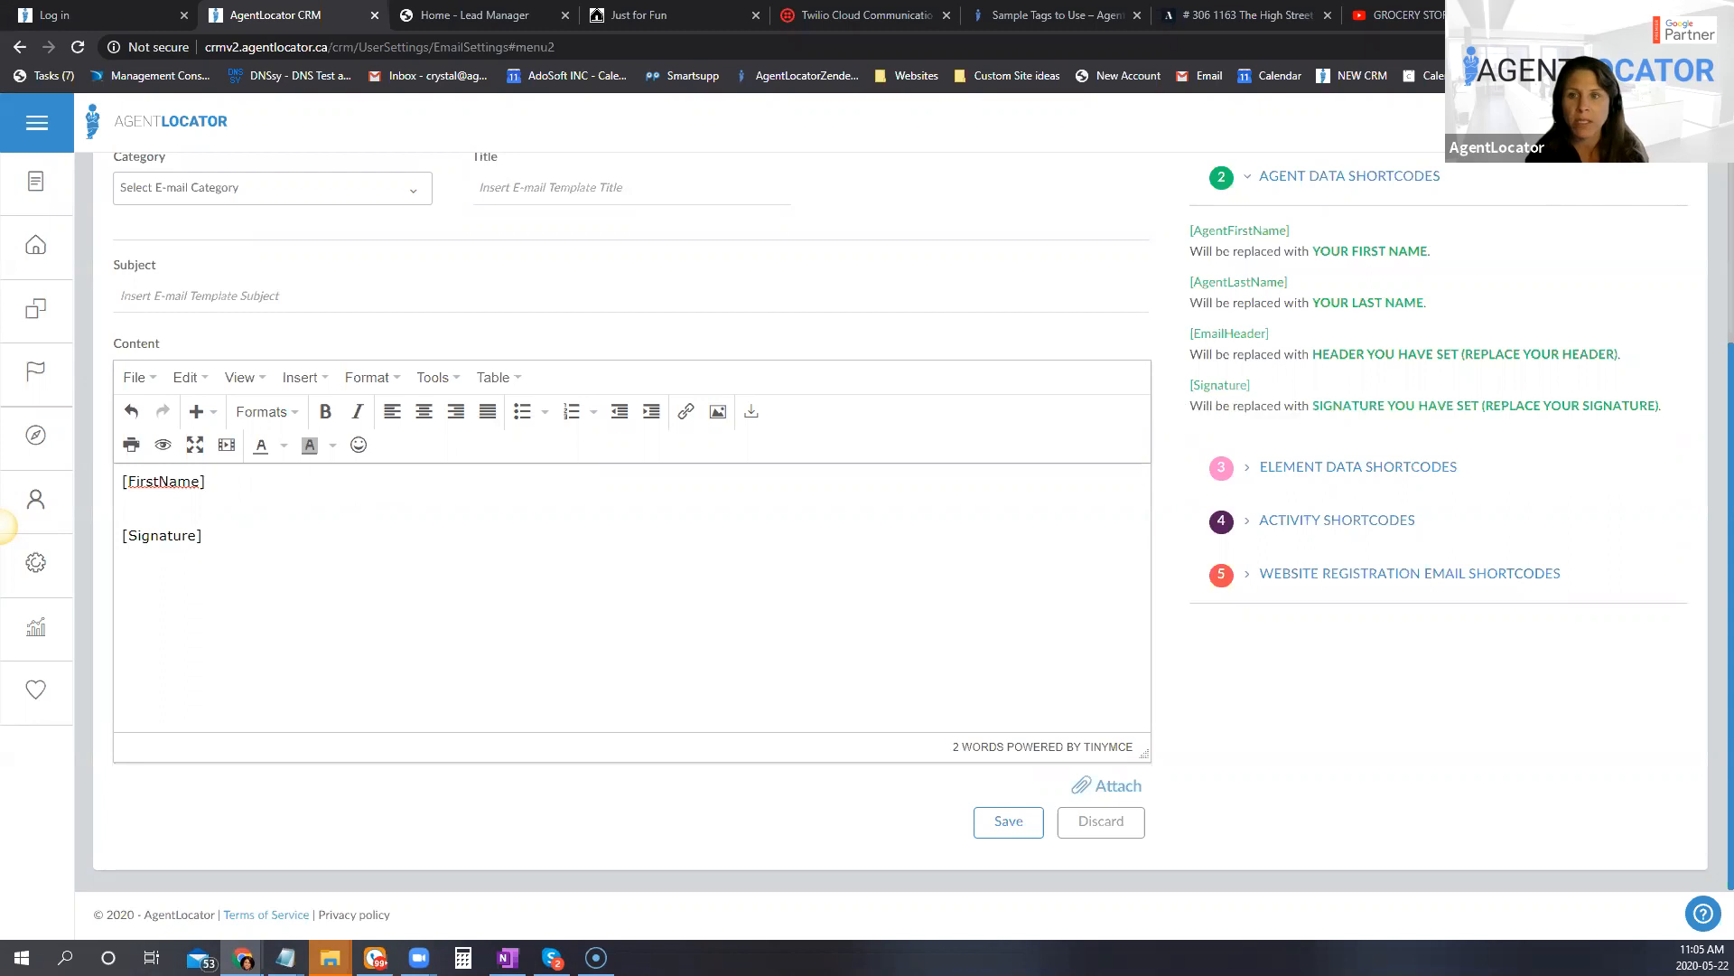
Step: Open the video and help section for the e-mail settings and browse its tutorials on templates, headers and listings e-mails
{"action": "left_click", "coordinate": [1688, 122]}
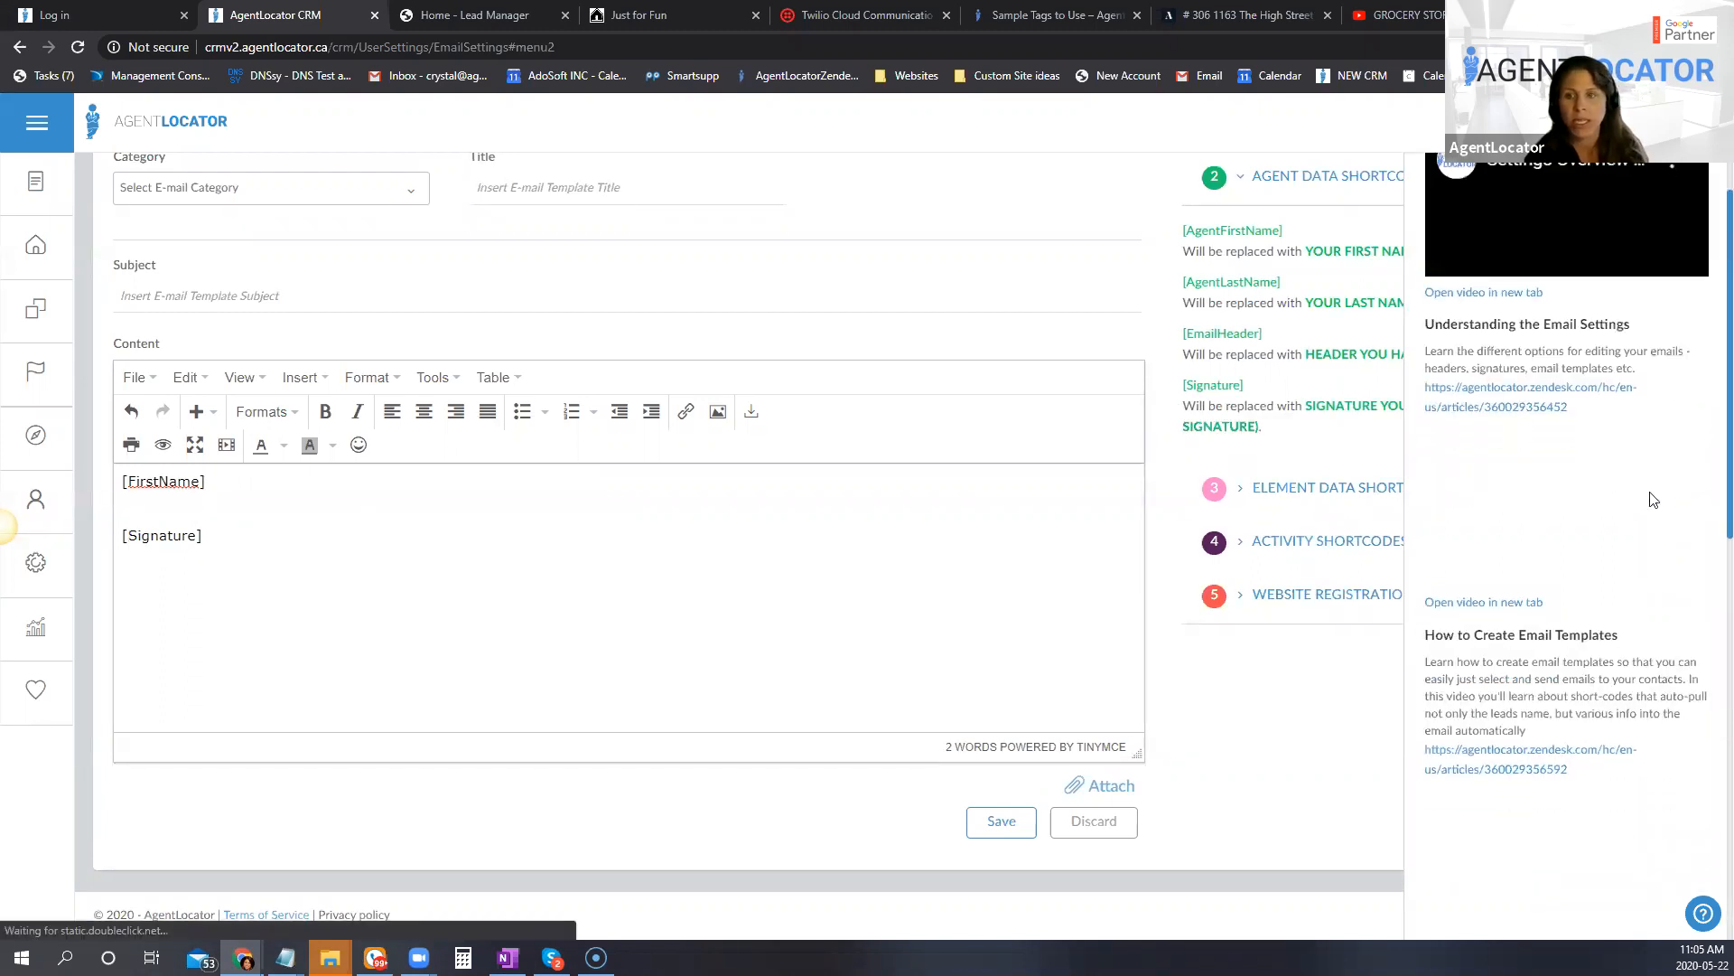
{"action": "scroll", "coordinate": [1588, 420], "scroll_direction": "down", "scroll_amount": 4}
{"action": "scroll", "coordinate": [1631, 709], "scroll_direction": "down", "scroll_amount": 7}
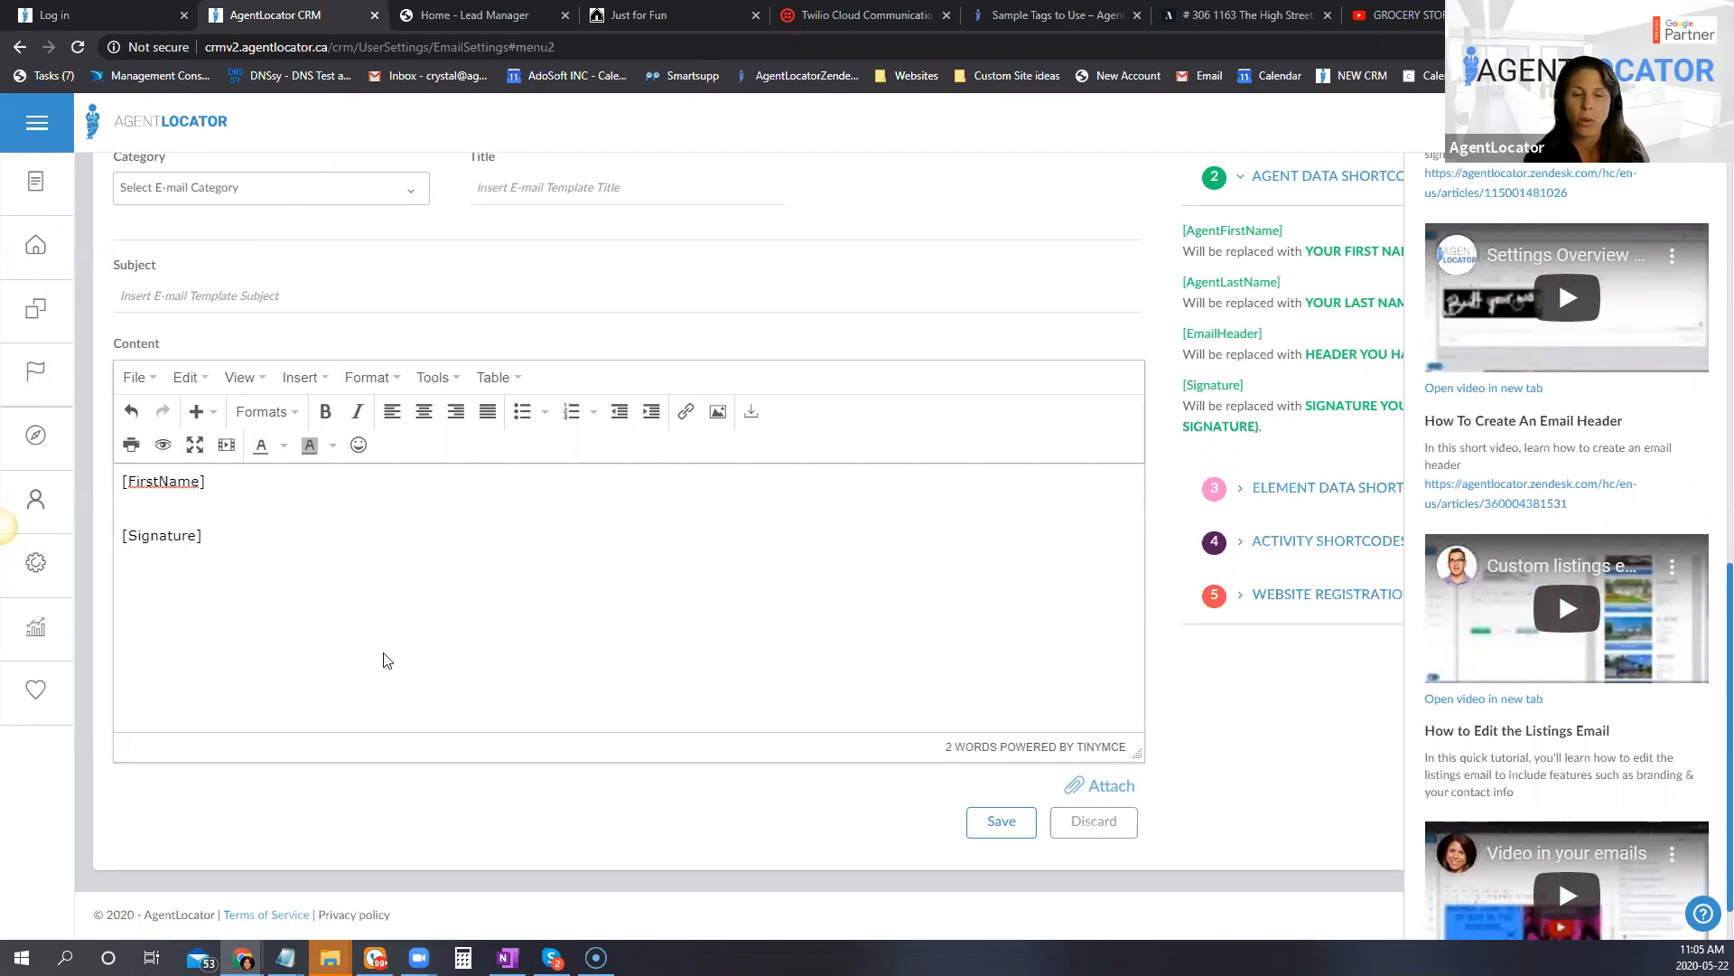
{"action": "scroll", "coordinate": [1527, 337], "scroll_direction": "down", "scroll_amount": 1}
{"action": "scroll", "coordinate": [1528, 344], "scroll_direction": "down", "scroll_amount": 2}
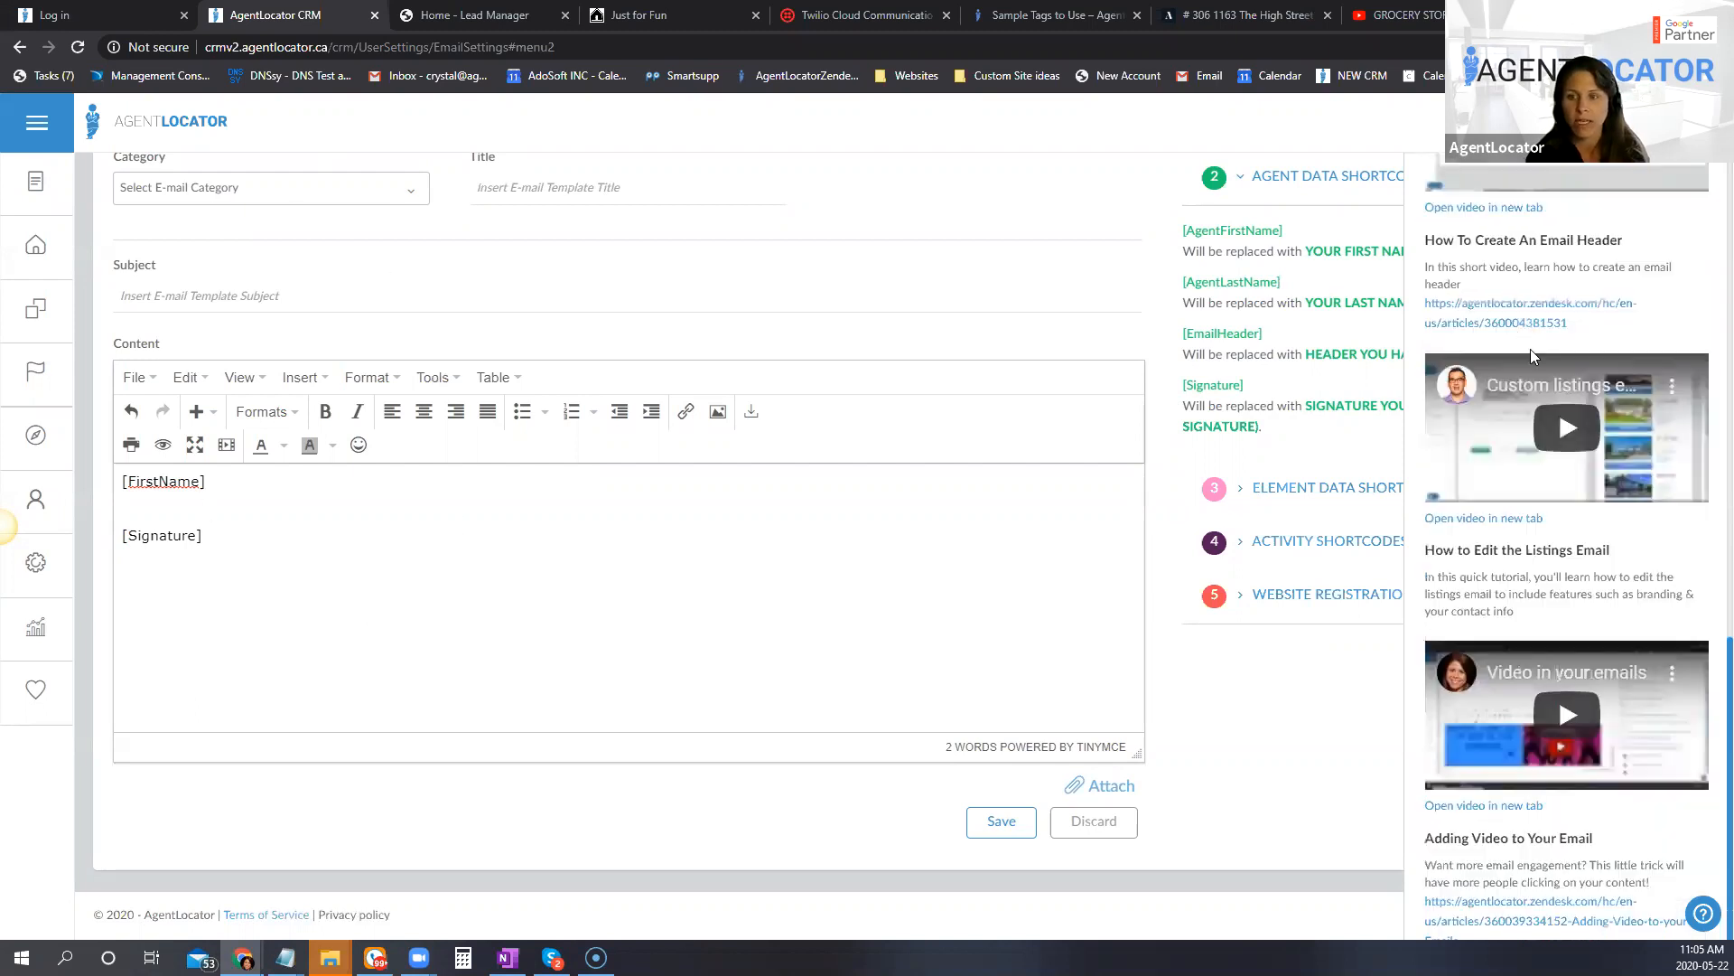
{"action": "scroll", "coordinate": [1620, 776], "scroll_direction": "up", "scroll_amount": 3}
{"action": "scroll", "coordinate": [1608, 786], "scroll_direction": "up", "scroll_amount": 5}
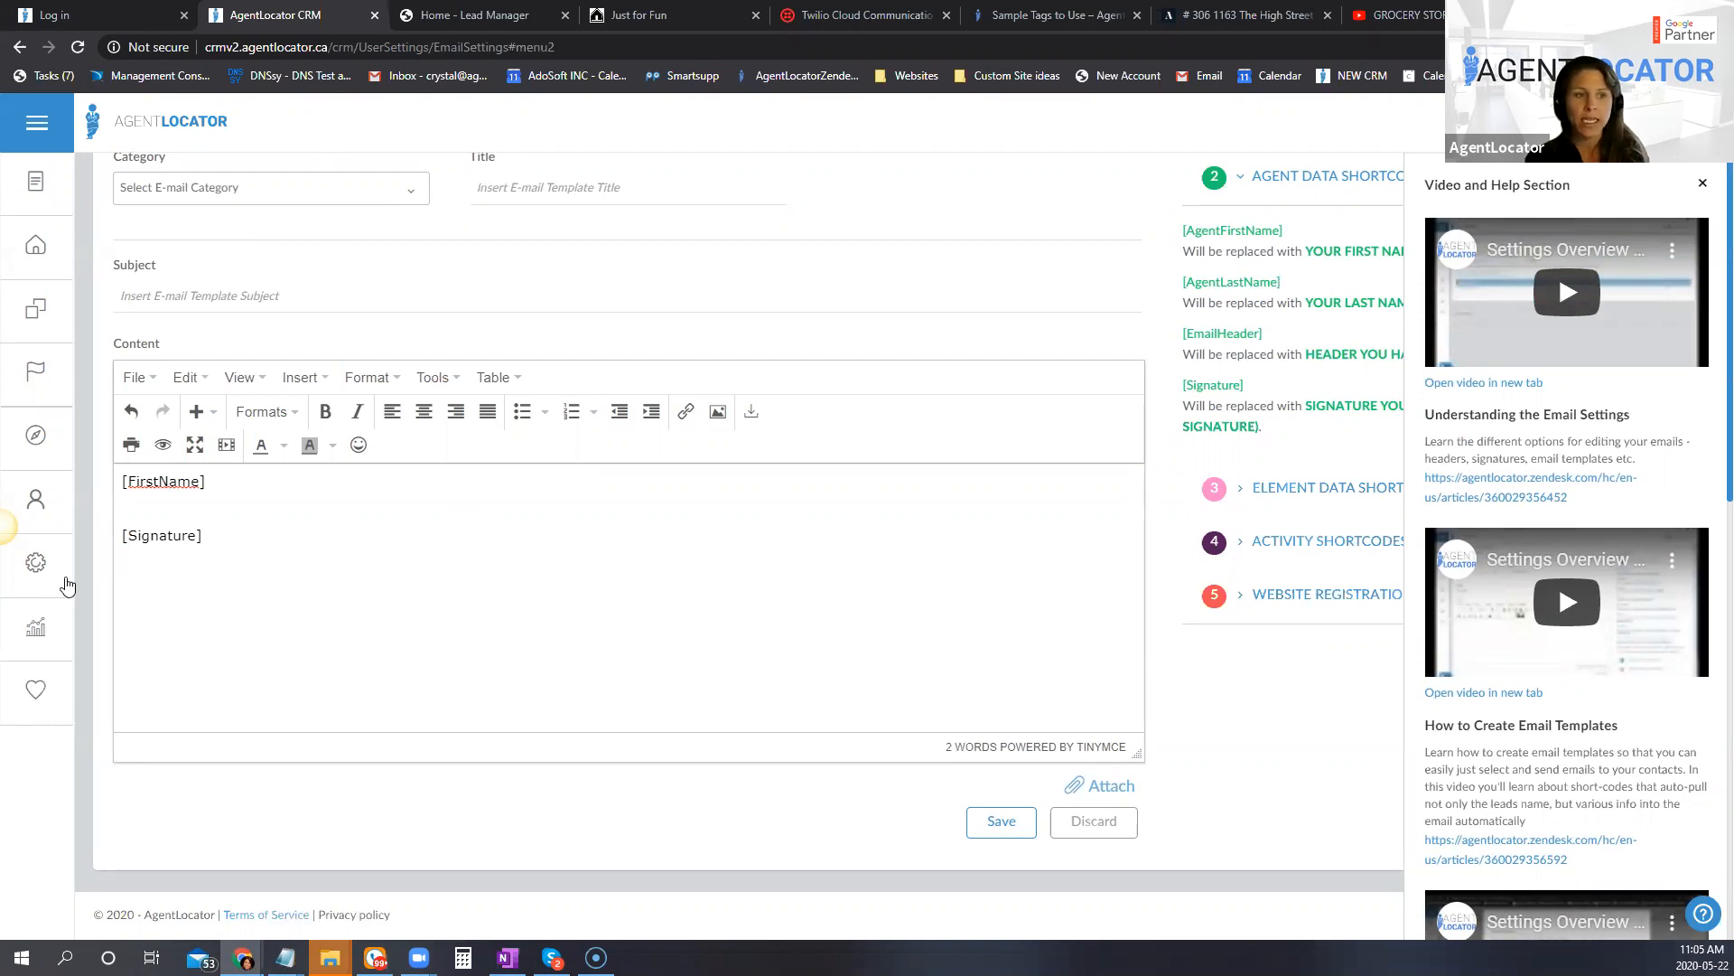
Step: Open the campaign template editor, browse its help videos on building and assigning campaigns, and close the help section
{"action": "left_click", "coordinate": [37, 562]}
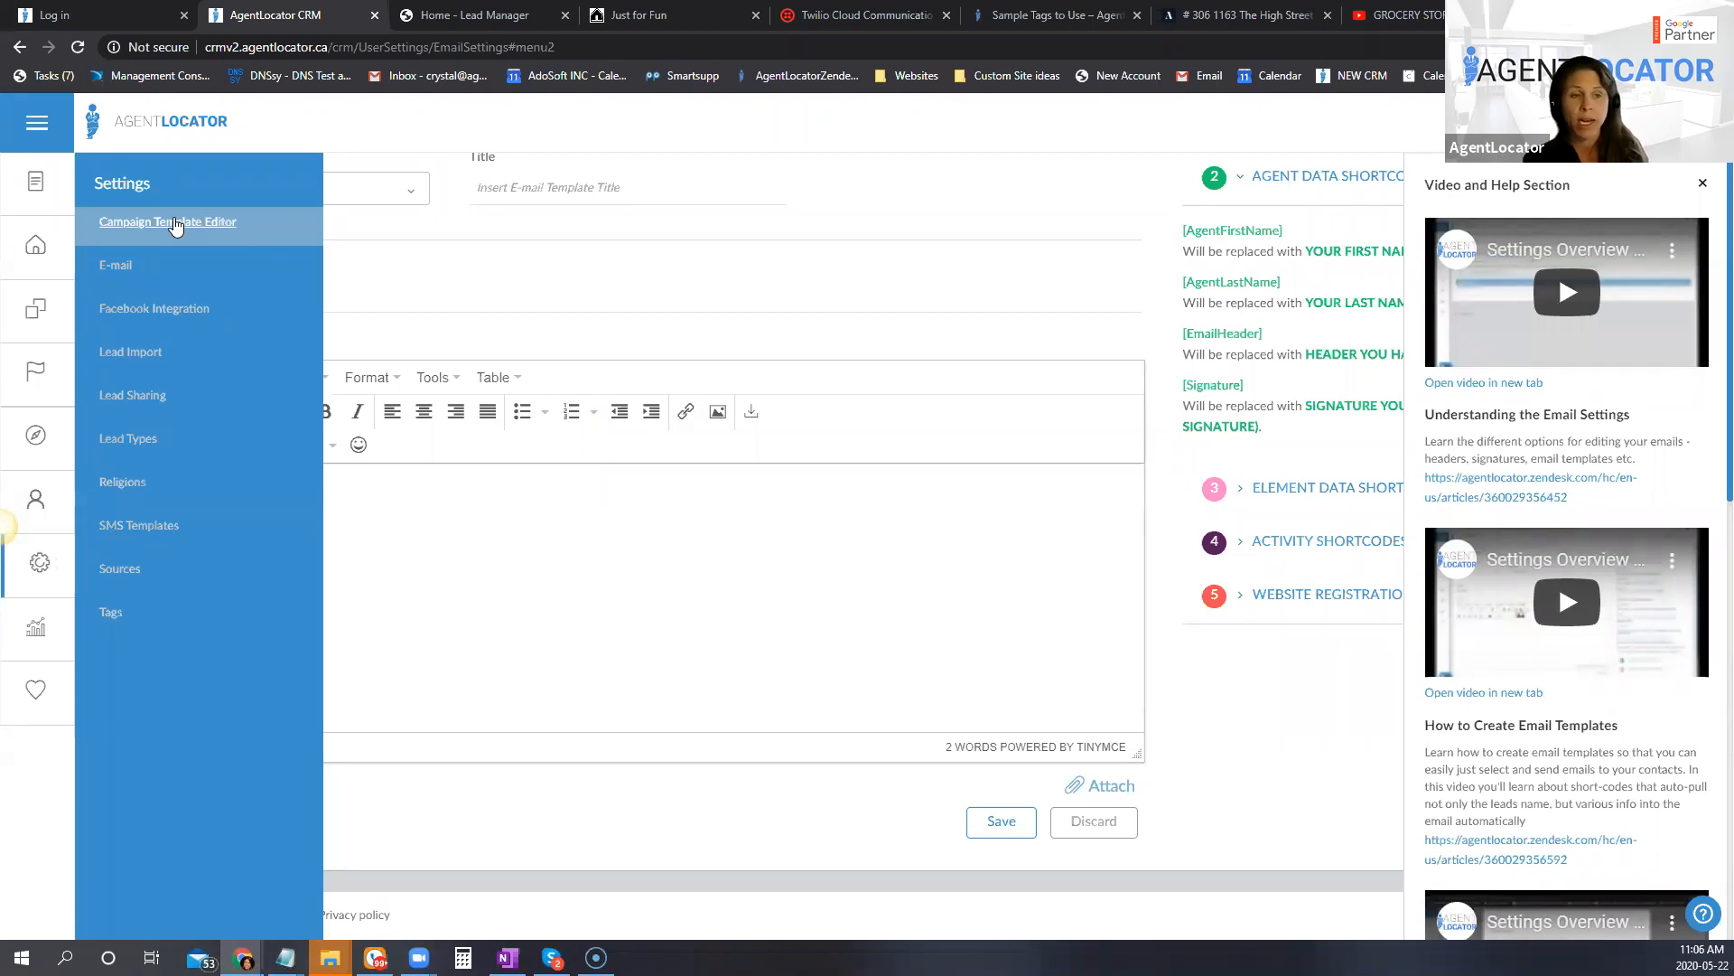
{"action": "left_click", "coordinate": [176, 226]}
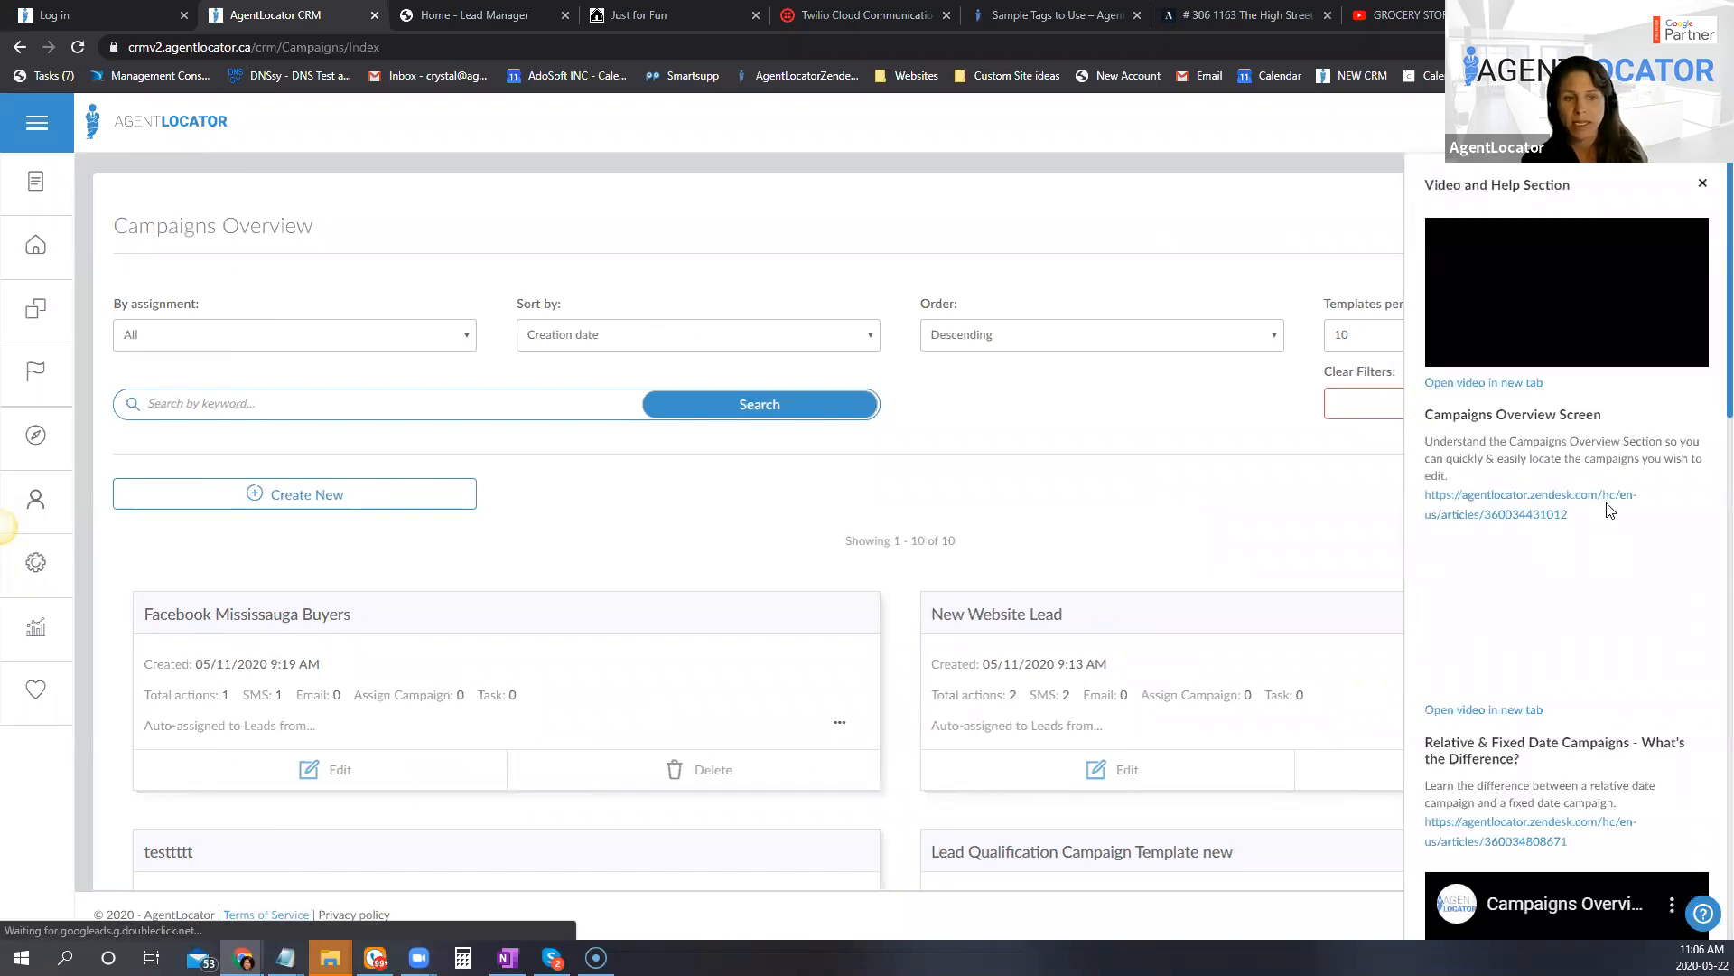
{"action": "scroll", "coordinate": [1623, 474], "scroll_direction": "down", "scroll_amount": 3}
{"action": "scroll", "coordinate": [1622, 472], "scroll_direction": "down", "scroll_amount": 9}
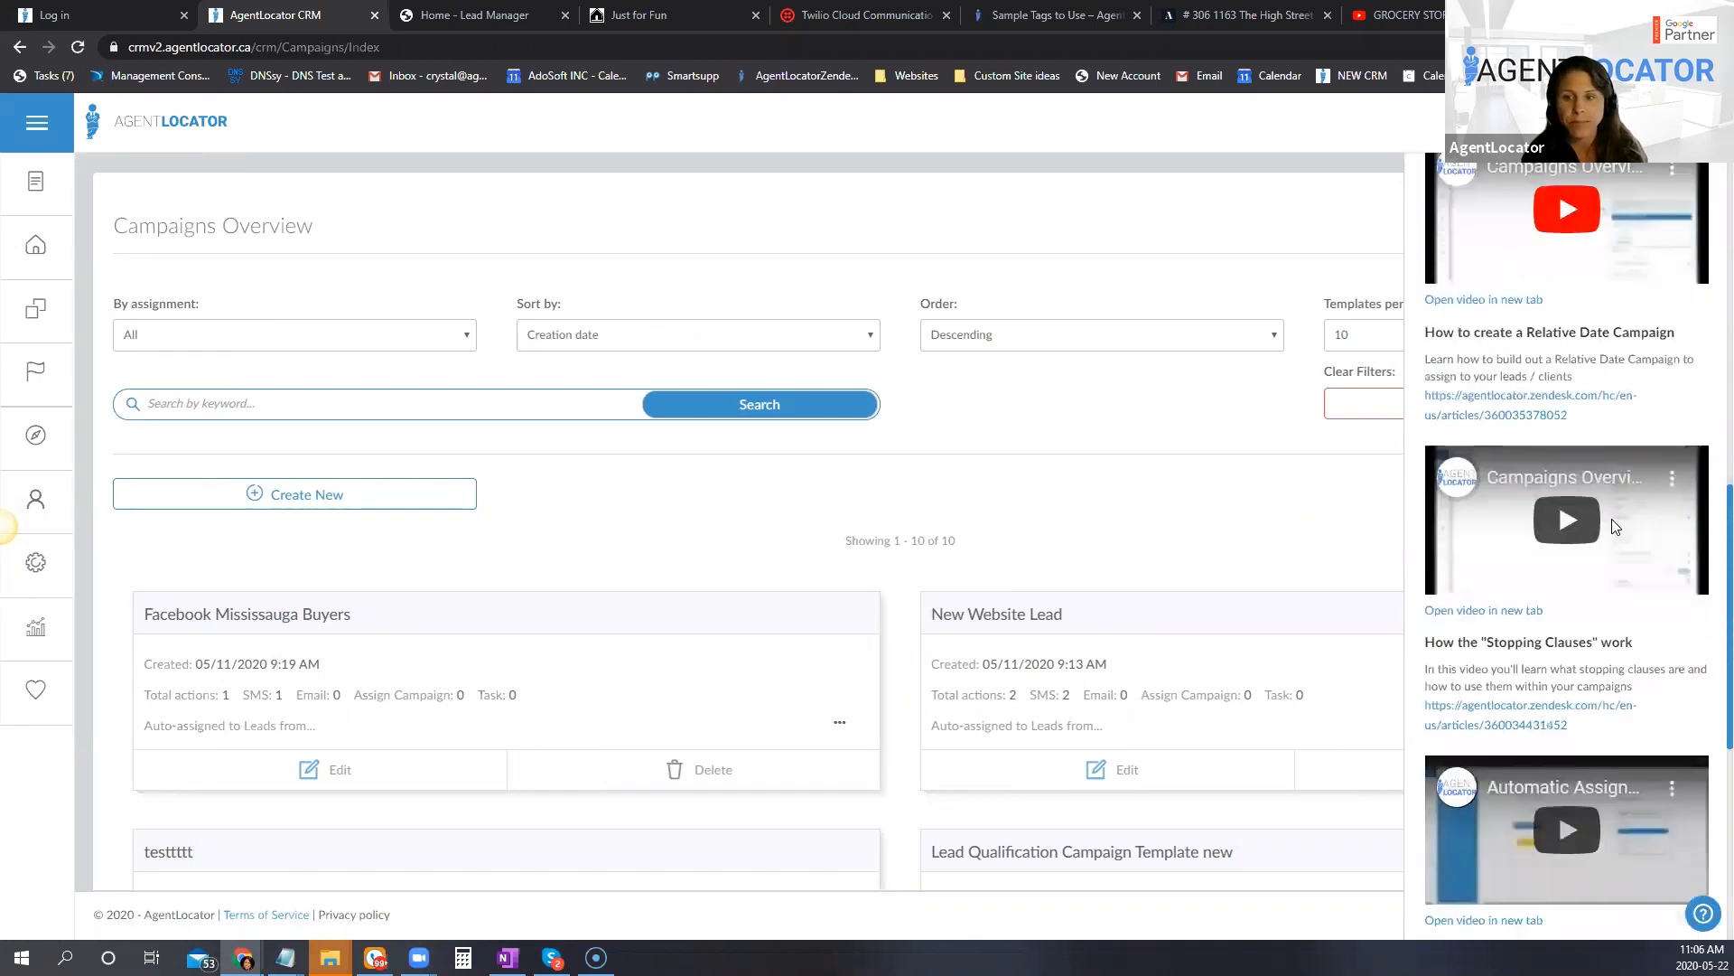
{"action": "scroll", "coordinate": [1640, 511], "scroll_direction": "down", "scroll_amount": 5}
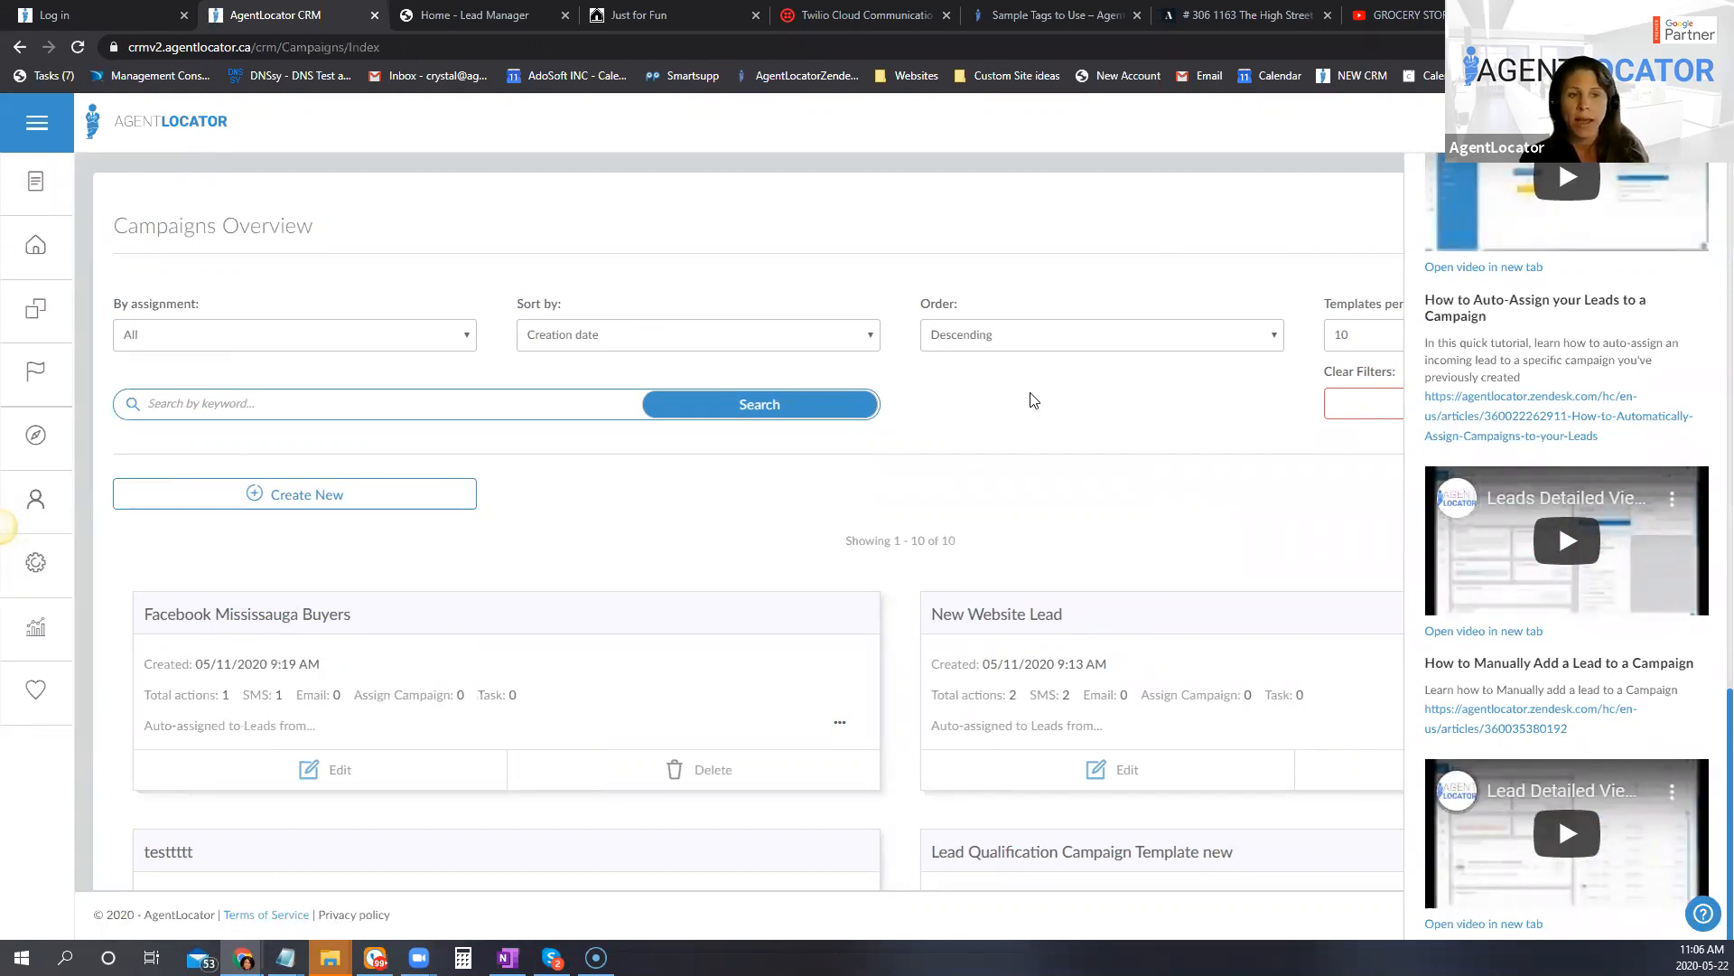
{"action": "left_click", "coordinate": [36, 561]}
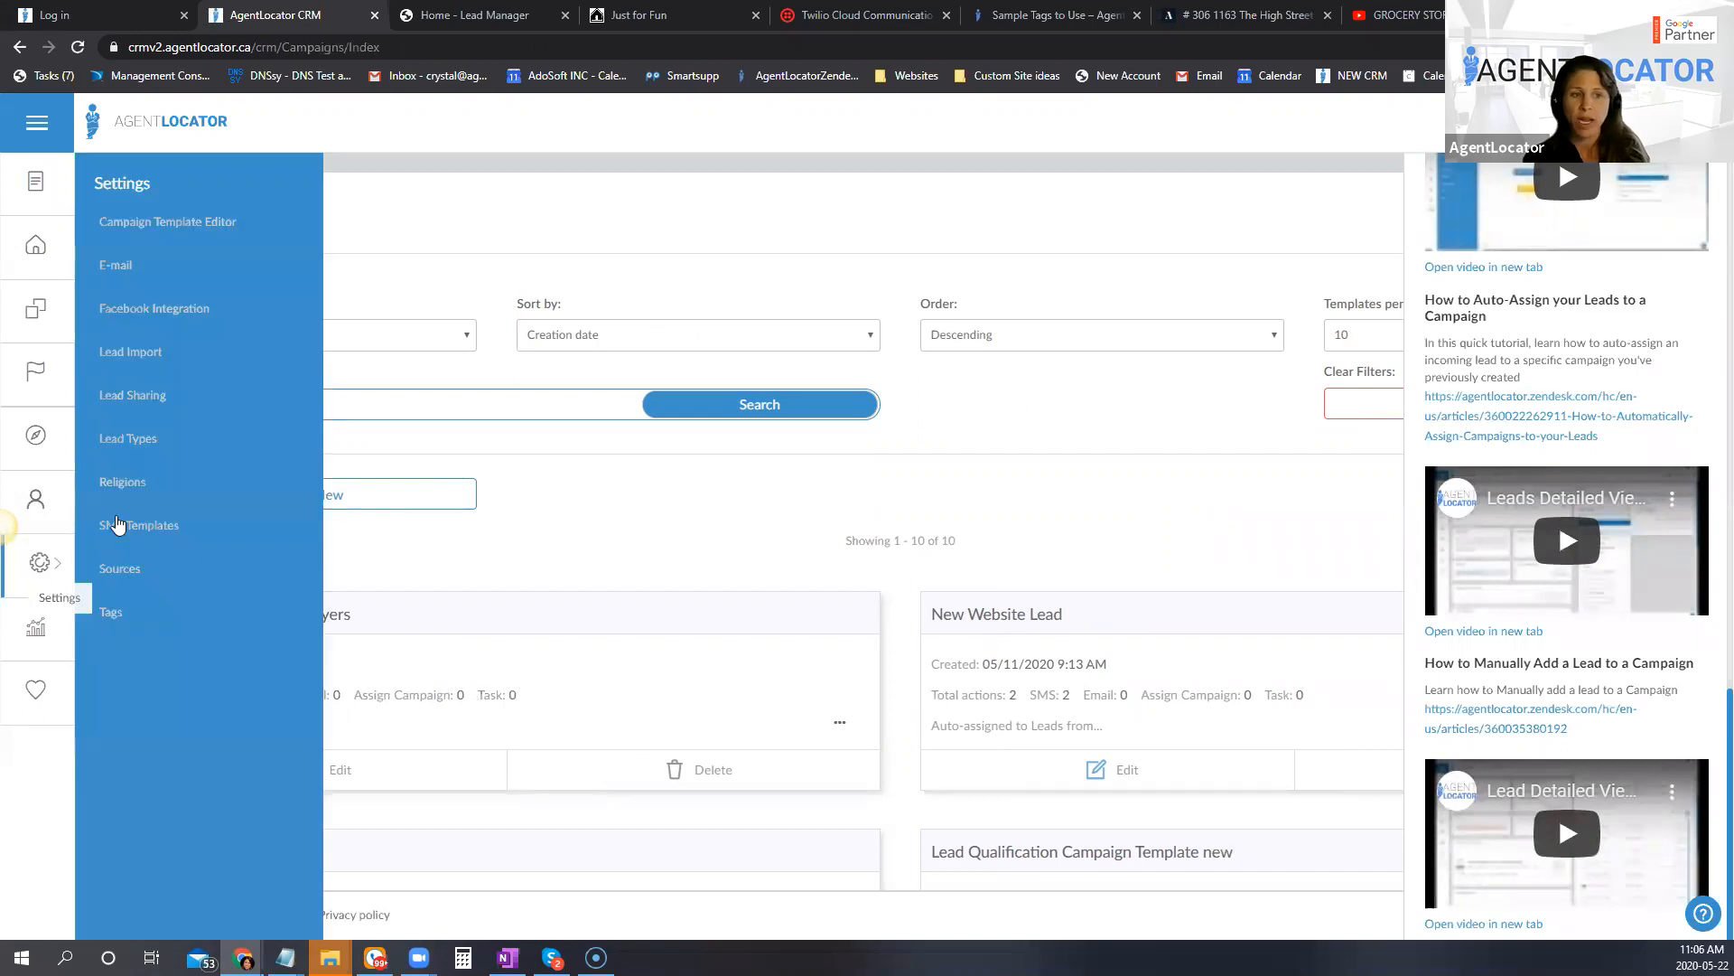
{"action": "left_click", "coordinate": [1251, 592]}
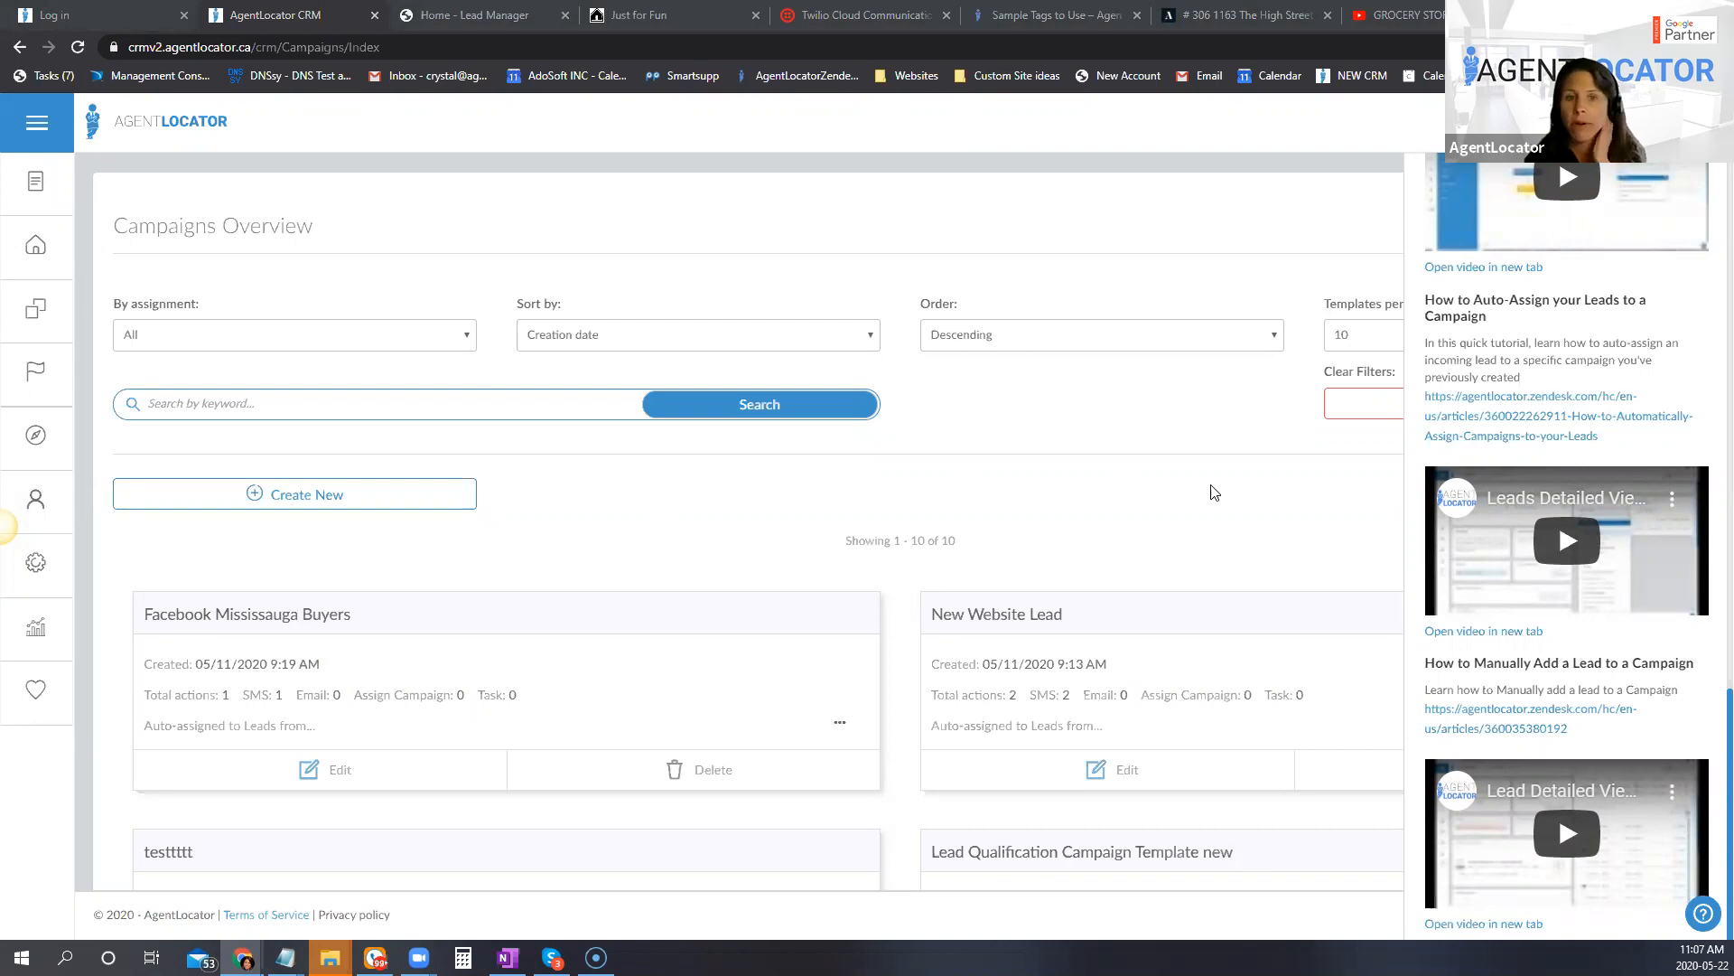
{"action": "left_click", "coordinate": [1153, 511]}
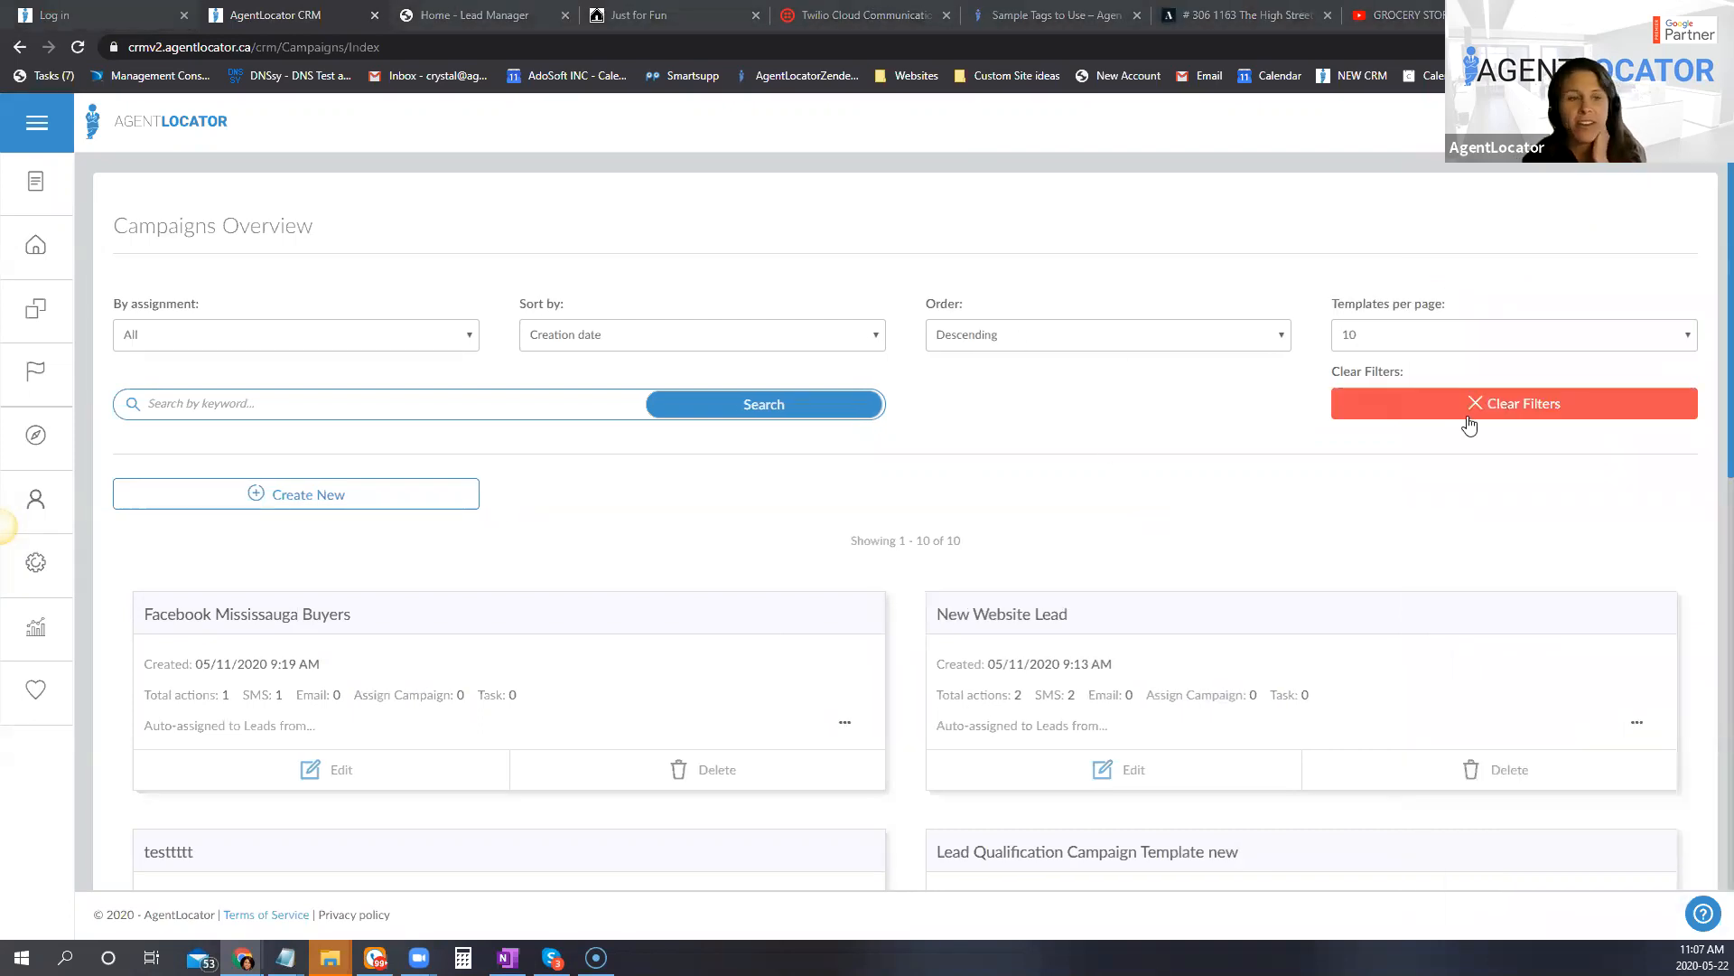